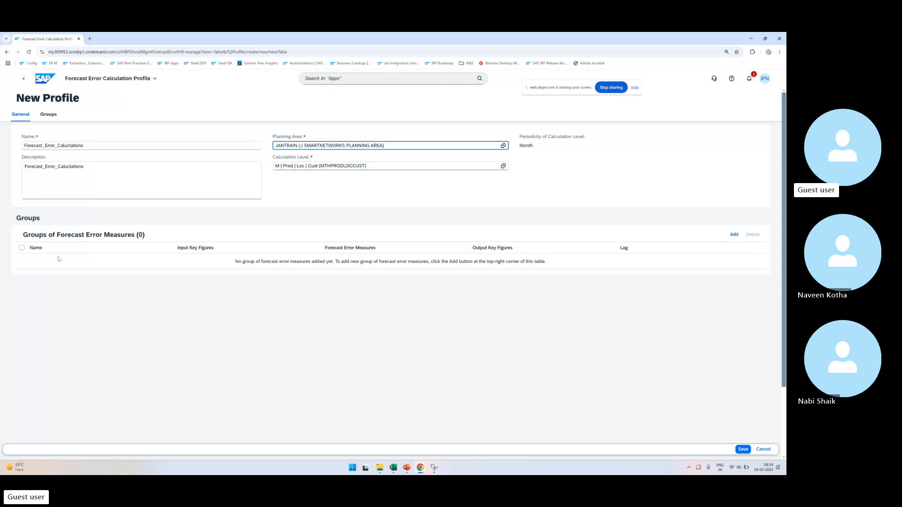
Step: Add a group of forecast error measures to the profile and open its name for editing
{"action": "left_click_drag", "start_coordinate": [29, 235], "coordinate": [169, 240]}
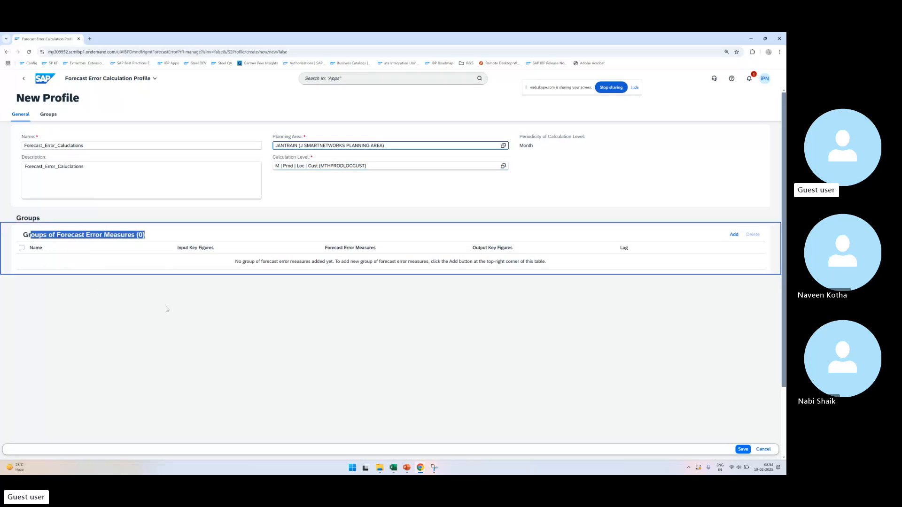
{"action": "left_click", "coordinate": [166, 308]}
{"action": "left_click", "coordinate": [734, 234]}
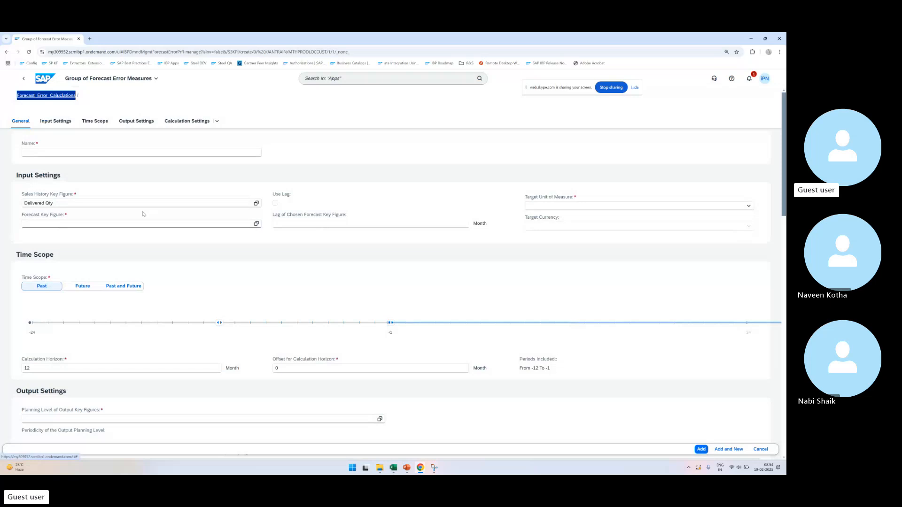
{"action": "left_click", "coordinate": [107, 151]}
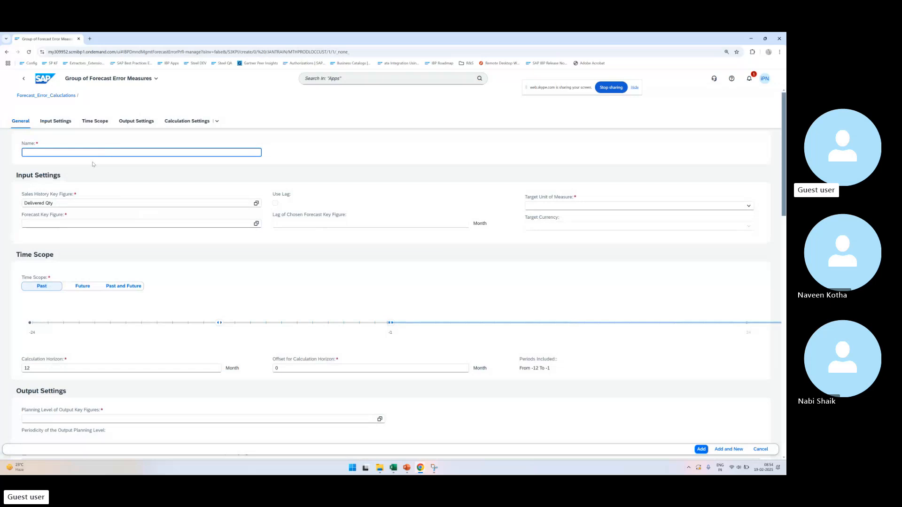
{"action": "type", "text": "Statisti"}
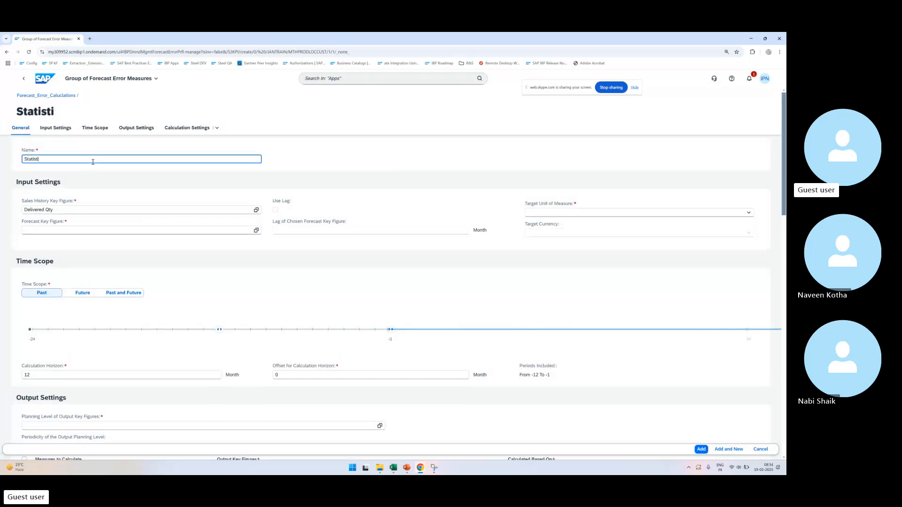
{"action": "type", "text": "cal Foreca"}
{"action": "type", "text": "t"}
{"action": "key", "text": "BackSpace"}
{"action": "key", "text": "BackSpace"}
{"action": "key", "text": "BackSpace"}
{"action": "key", "text": "BackSpace"}
{"action": "key", "text": "BackSpace"}
{"action": "key", "text": "BackSpace"}
{"action": "key", "text": "BackSpace"}
{"action": "type", "text": "Calcula"}
{"action": "key", "text": "BackSpace"}
{"action": "key", "text": "BackSpace"}
{"action": "key", "text": "BackSpace"}
{"action": "key", "text": "BackSpace"}
{"action": "type", "text": "c"}
Step: Name the group of forecast error measures "Caluclations based on Statistical"
{"action": "key", "text": "ctrl+a"}
{"action": "type", "text": "Caluclations based on "}
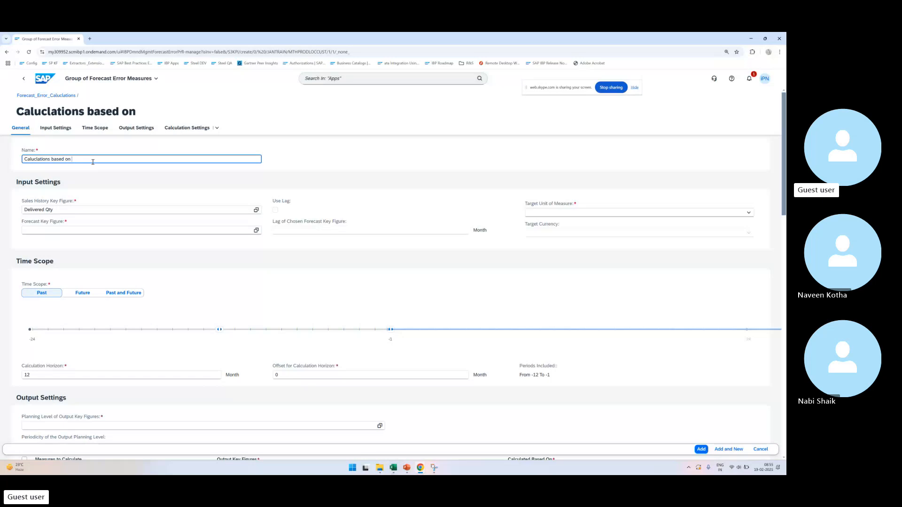
{"action": "type", "text": "Statistical"}
Step: Set the group's sales history key figure to Actuals Qty
{"action": "left_click", "coordinate": [58, 207]}
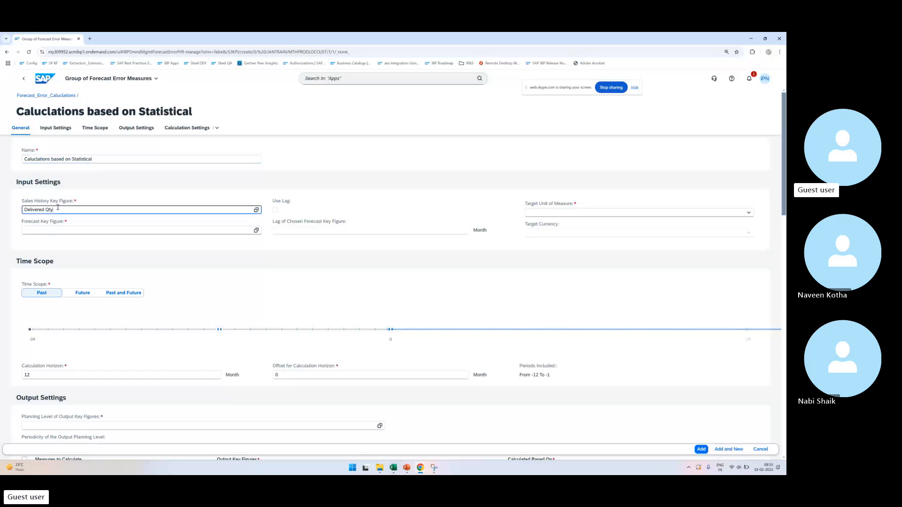
{"action": "key", "text": "ctrl+a"}
{"action": "type", "text": "actuals q"}
{"action": "left_click", "coordinate": [43, 219]}
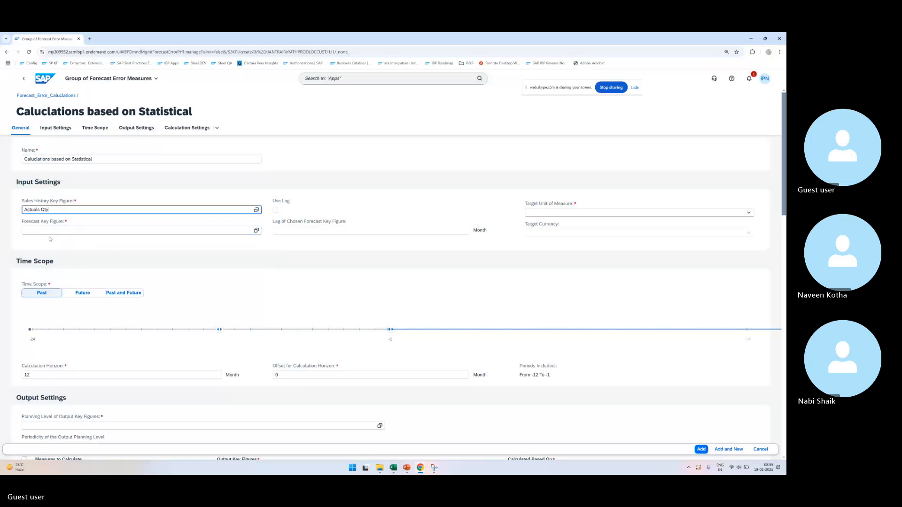
Step: Set the forecast key figure to Statistical Forecast Qty (Snapshot)
{"action": "left_click", "coordinate": [41, 230]}
{"action": "type", "text": "Statistical Fcst Qty"}
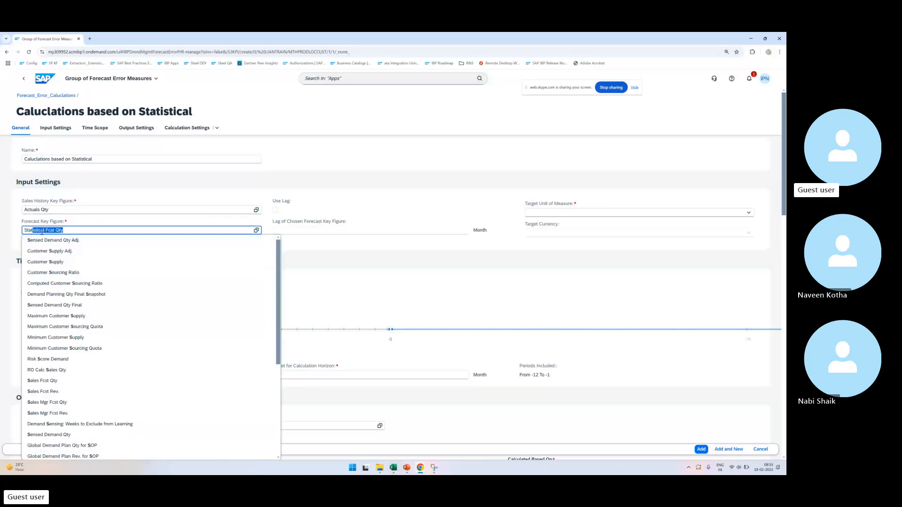
{"action": "left_click", "coordinate": [93, 273]}
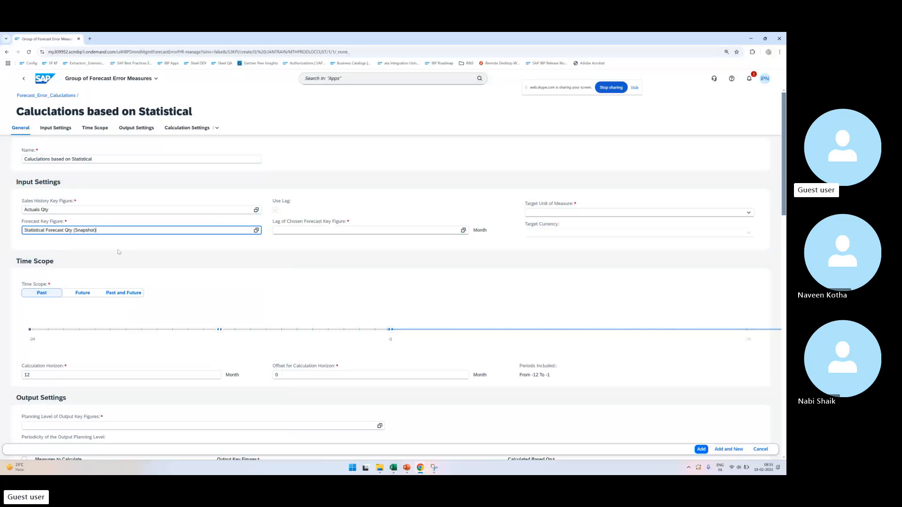
{"action": "left_click", "coordinate": [278, 201]}
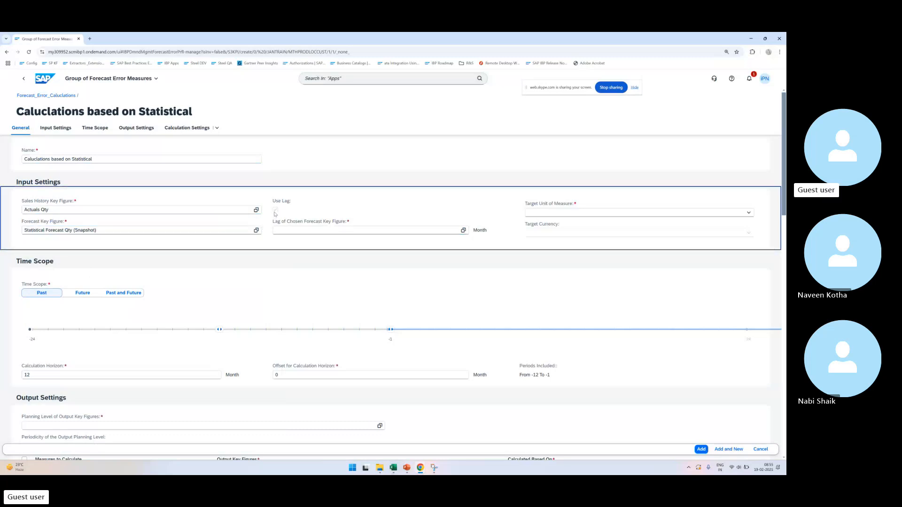
{"action": "left_click", "coordinate": [72, 232]}
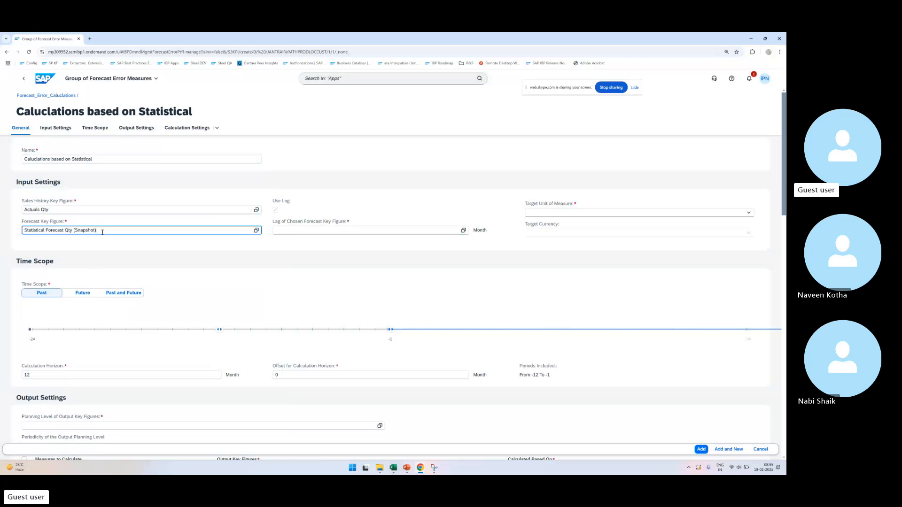
{"action": "left_click_drag", "start_coordinate": [102, 232], "coordinate": [1, 236]}
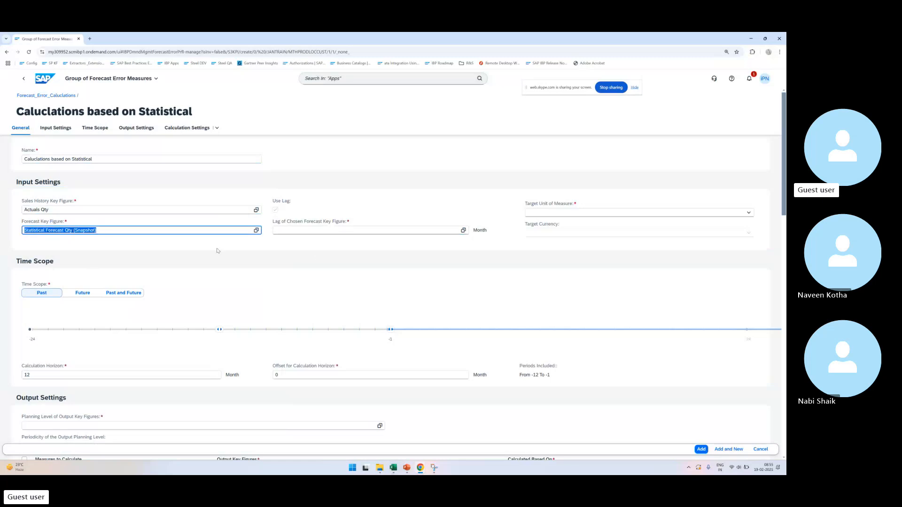
Step: Choose lag 1 for the forecast key figure and set the target unit of measure to EA
{"action": "left_click", "coordinate": [463, 230]}
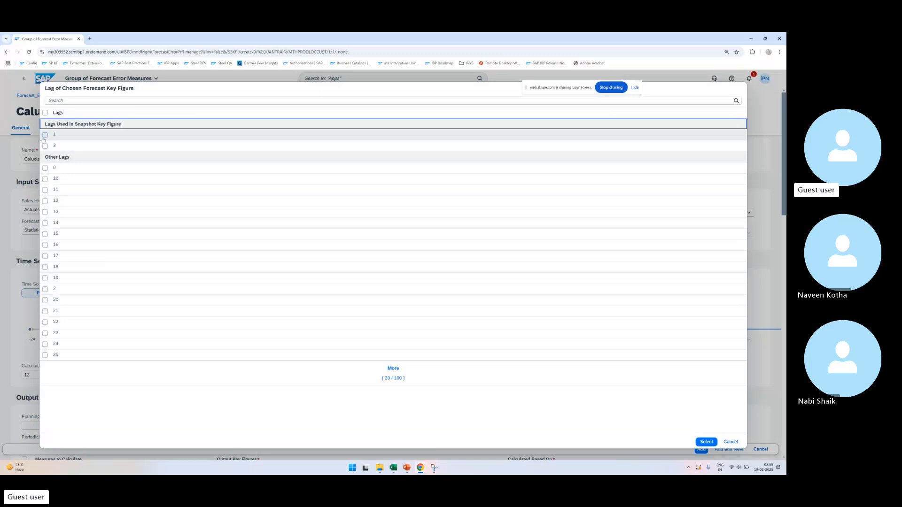
{"action": "left_click", "coordinate": [46, 136]}
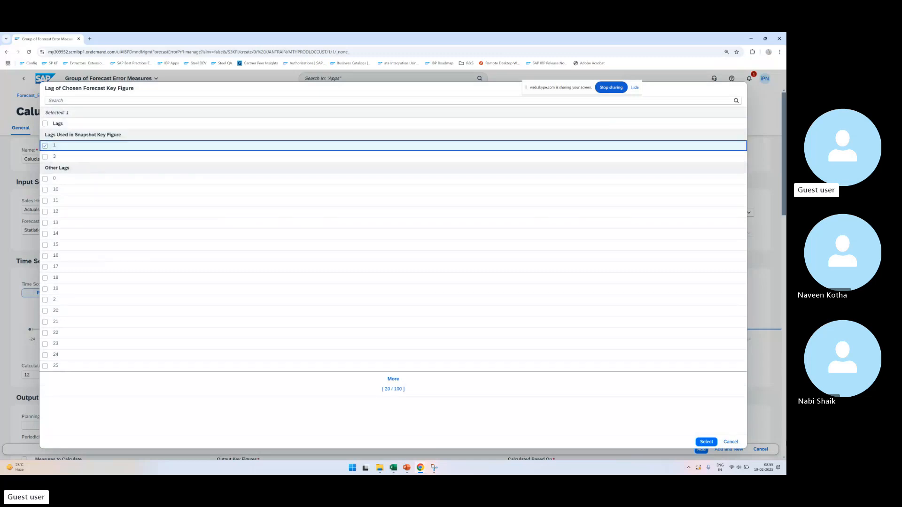
{"action": "left_click", "coordinate": [706, 442]}
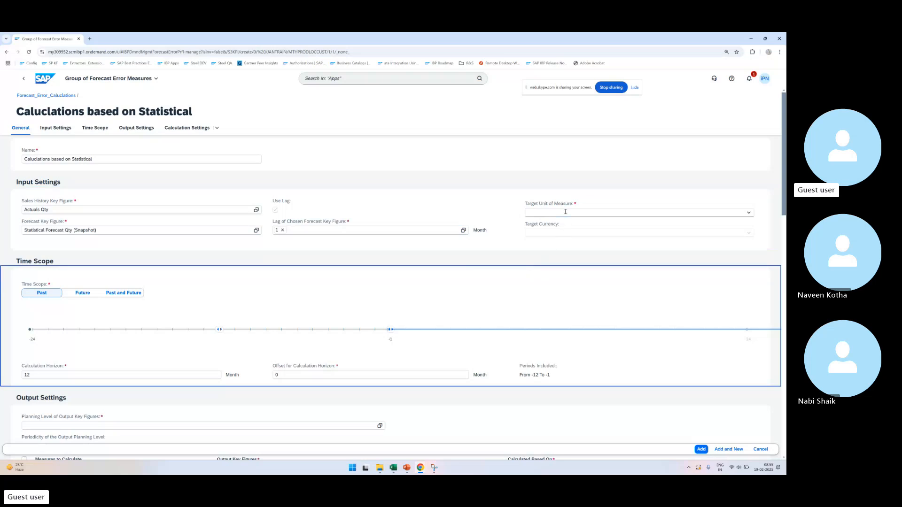
{"action": "left_click", "coordinate": [704, 215]}
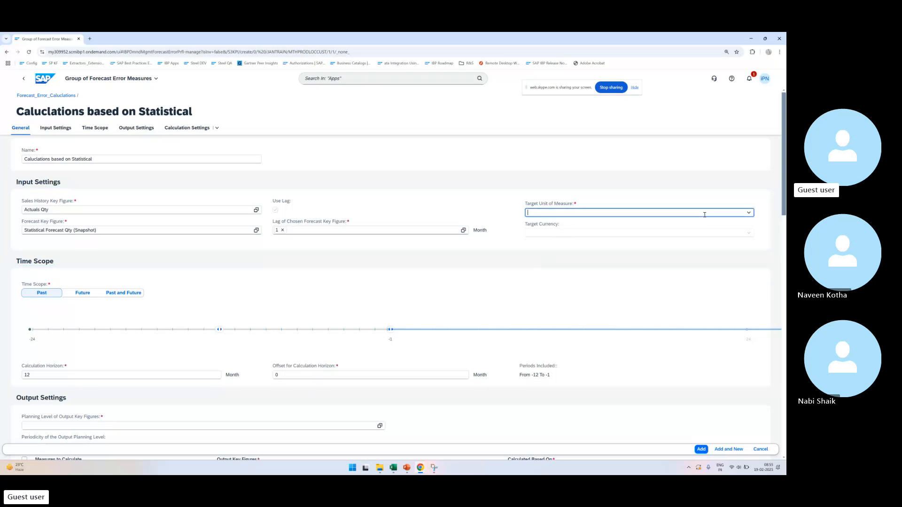
{"action": "type", "text": "EA"}
{"action": "left_click", "coordinate": [606, 223]}
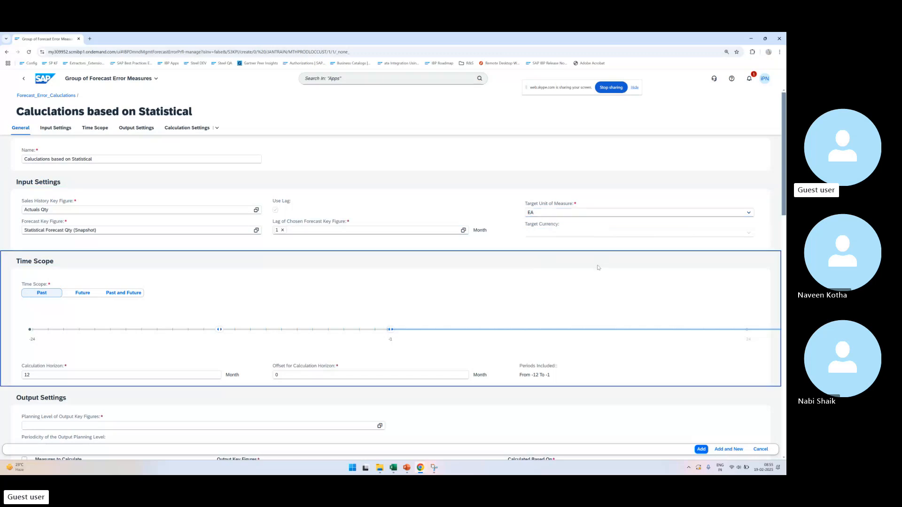
Step: Set the calculation horizon of the time scope to 1 month
{"action": "left_click_drag", "start_coordinate": [32, 376], "coordinate": [13, 379]}
{"action": "type", "text": "1"}
{"action": "left_click", "coordinate": [74, 394]}
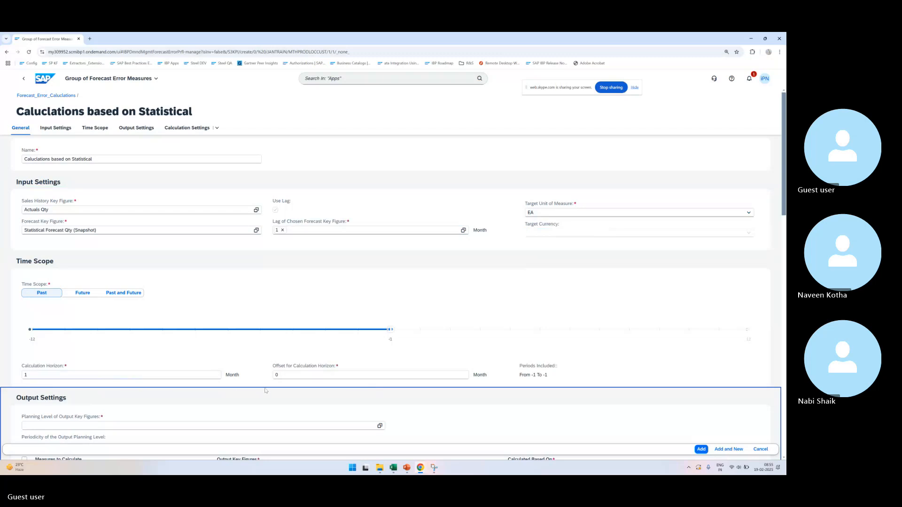
{"action": "left_click", "coordinate": [288, 376]}
{"action": "left_click", "coordinate": [325, 385]}
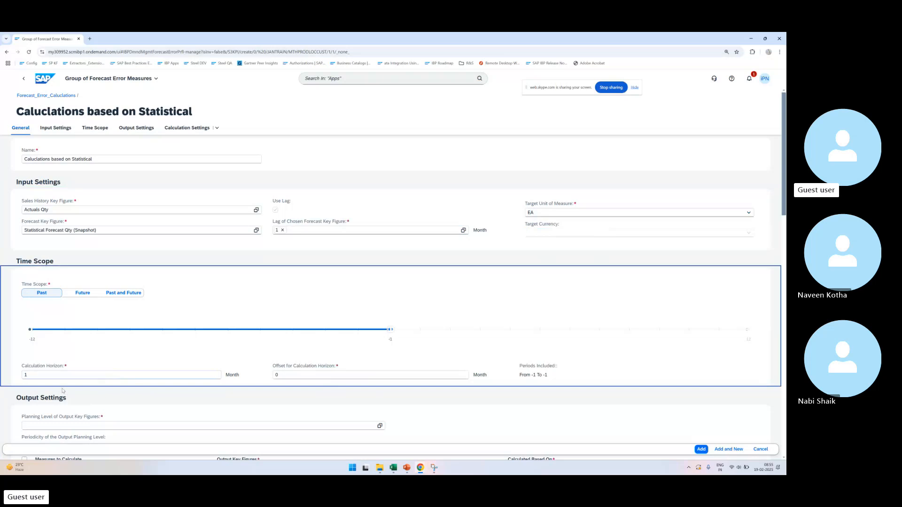
Step: Set the planning level of the output key figures to M | Prod | Loc | Cust | Lag (MTHPRODLOCCUSTLAG)
{"action": "scroll", "coordinate": [203, 408], "scroll_direction": "down", "scroll_amount": 2}
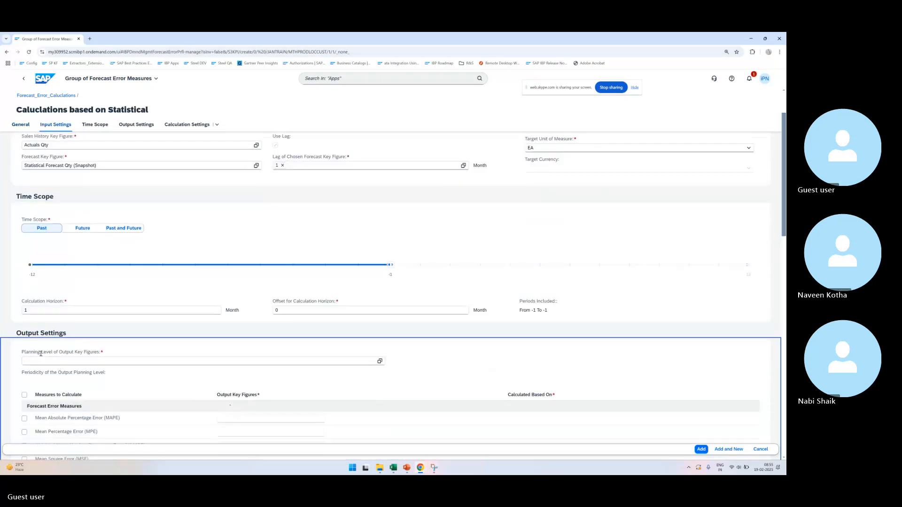
{"action": "left_click_drag", "start_coordinate": [41, 352], "coordinate": [73, 352]}
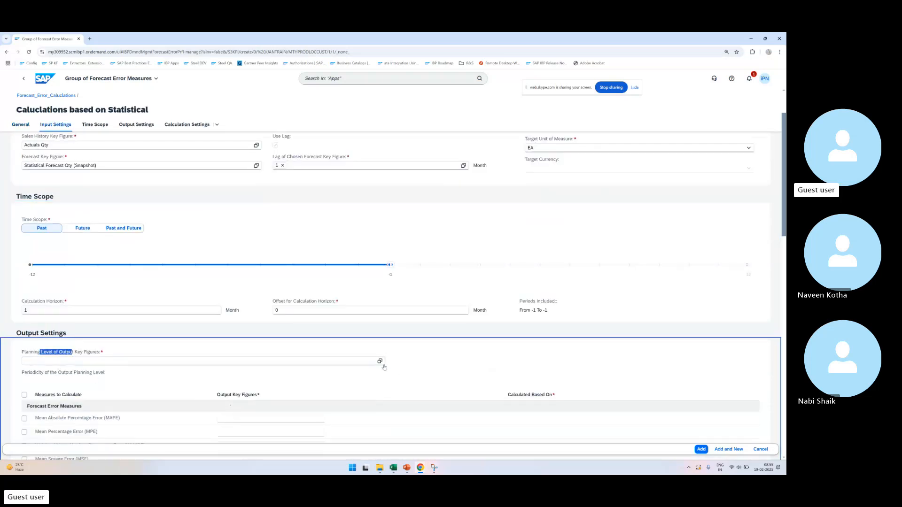
{"action": "left_click", "coordinate": [382, 364]}
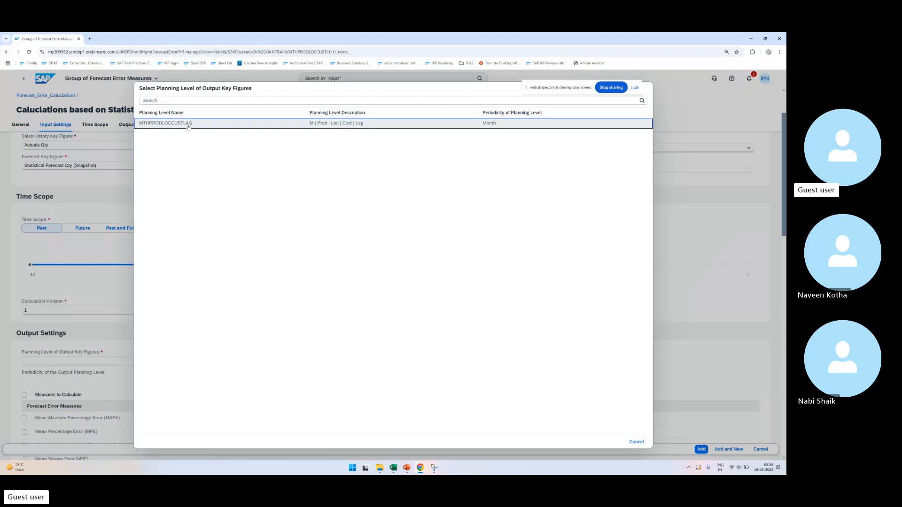
{"action": "left_click", "coordinate": [202, 123]}
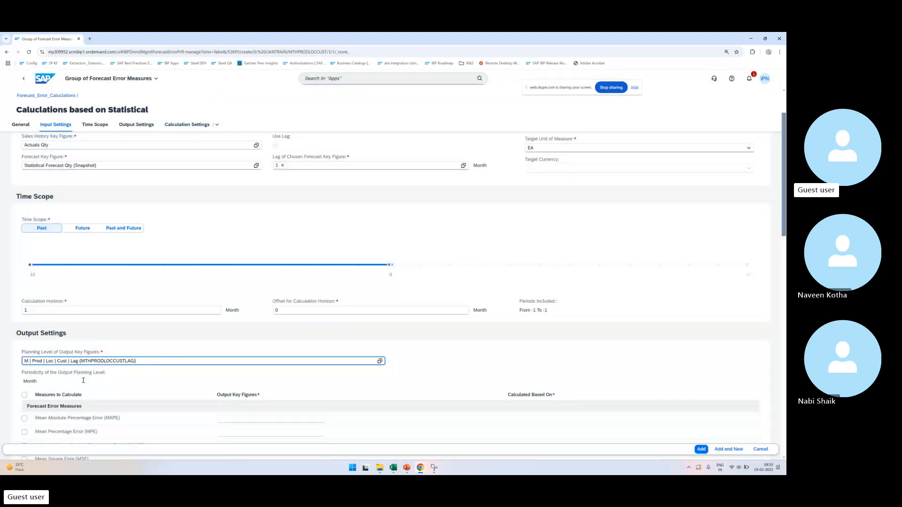
Step: Review the group's settings and the list of forecast error measures available for calculation
{"action": "left_click_drag", "start_coordinate": [69, 352], "coordinate": [78, 352]}
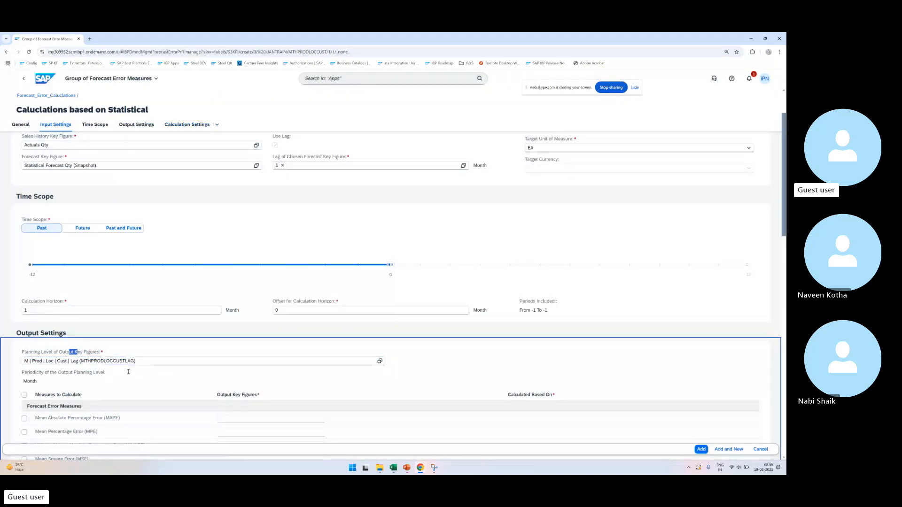
{"action": "scroll", "coordinate": [128, 372], "scroll_direction": "up", "scroll_amount": 2}
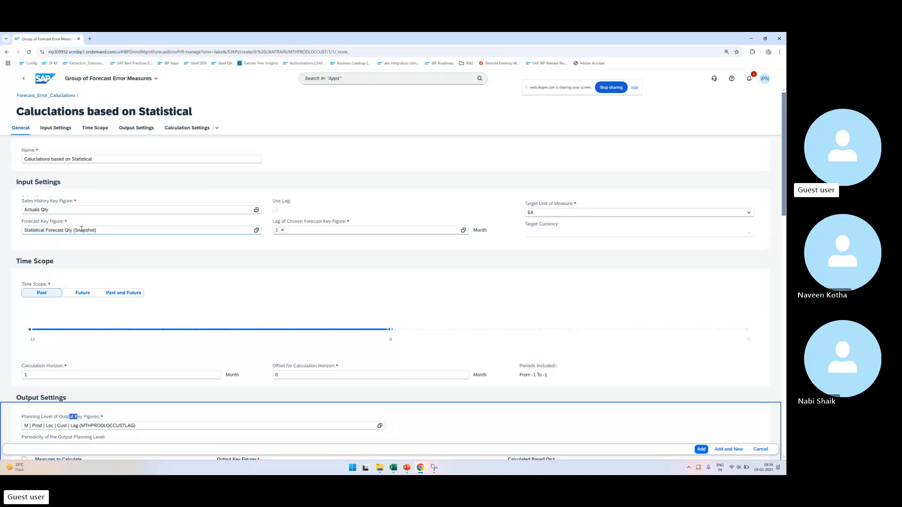
{"action": "scroll", "coordinate": [270, 334], "scroll_direction": "down", "scroll_amount": 2}
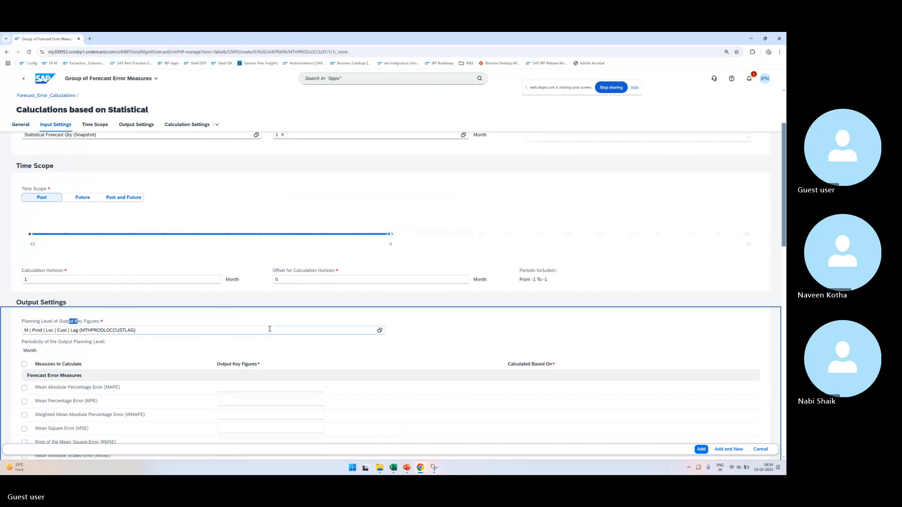
{"action": "scroll", "coordinate": [270, 329], "scroll_direction": "down", "scroll_amount": 5}
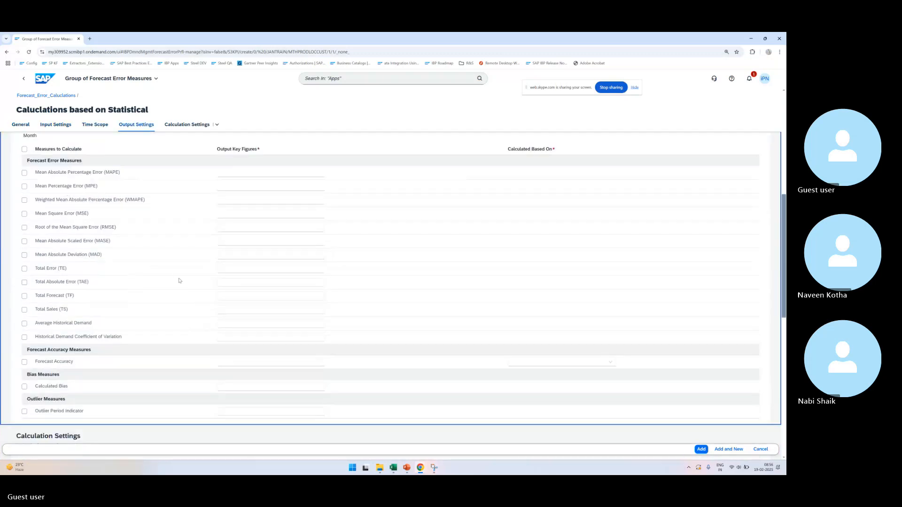
{"action": "left_click_drag", "start_coordinate": [50, 172], "coordinate": [121, 200]}
{"action": "left_click_drag", "start_coordinate": [47, 214], "coordinate": [102, 227]}
{"action": "left_click_drag", "start_coordinate": [36, 240], "coordinate": [77, 253]}
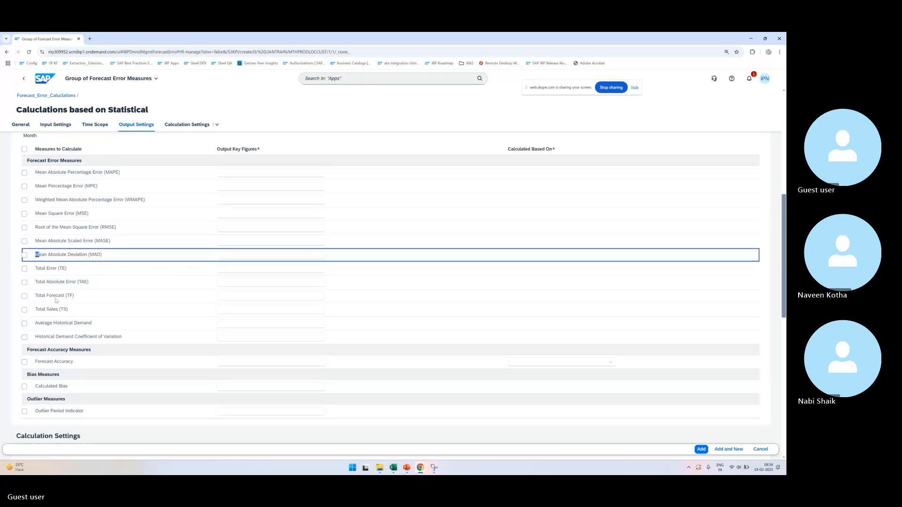
{"action": "left_click", "coordinate": [7, 275]}
{"action": "scroll", "coordinate": [7, 275], "scroll_direction": "up", "scroll_amount": 1}
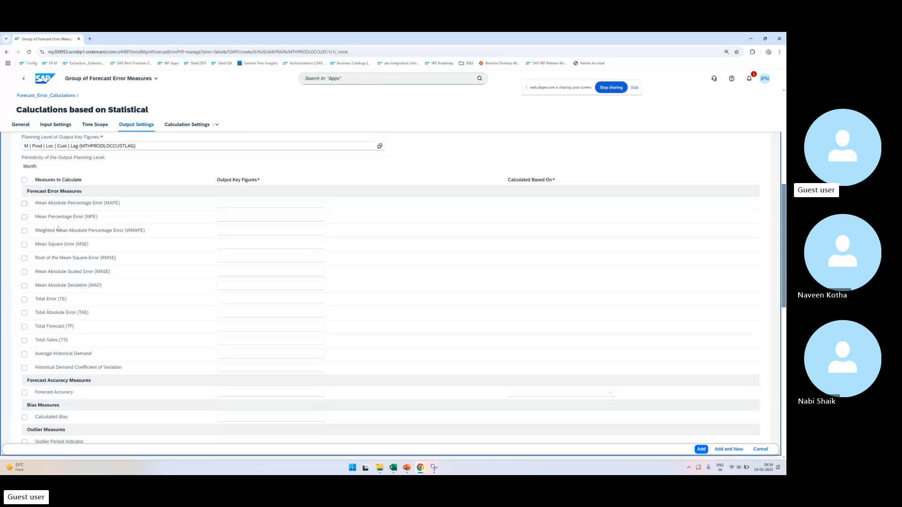
{"action": "left_click_drag", "start_coordinate": [50, 203], "coordinate": [37, 217]}
{"action": "left_click", "coordinate": [56, 203]}
{"action": "left_click", "coordinate": [61, 214]}
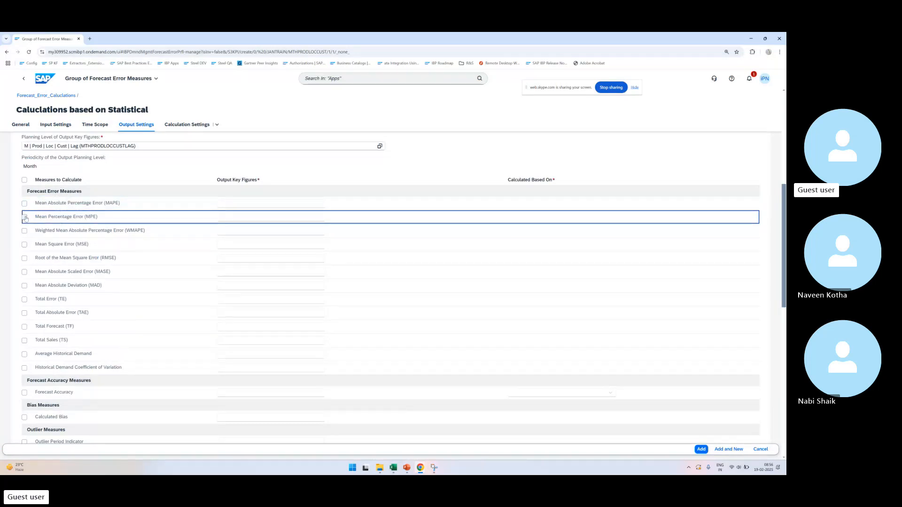
Step: Include only Mean Absolute Percentage Error (MAPE) and assign Statistical Fcst Qty Error (%) as its output key figure
{"action": "left_click", "coordinate": [24, 217]}
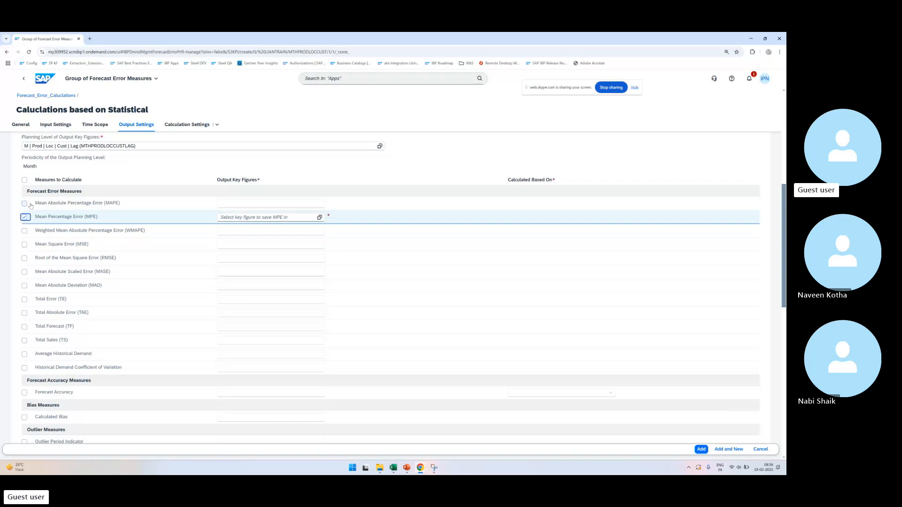
{"action": "left_click", "coordinate": [24, 203]}
{"action": "left_click", "coordinate": [24, 217]}
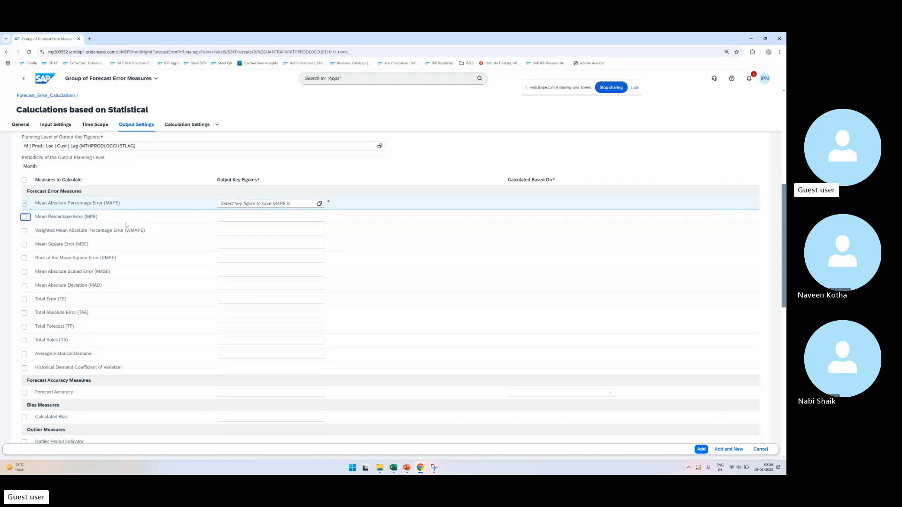
{"action": "left_click", "coordinate": [240, 205]}
{"action": "type", "text": "S"}
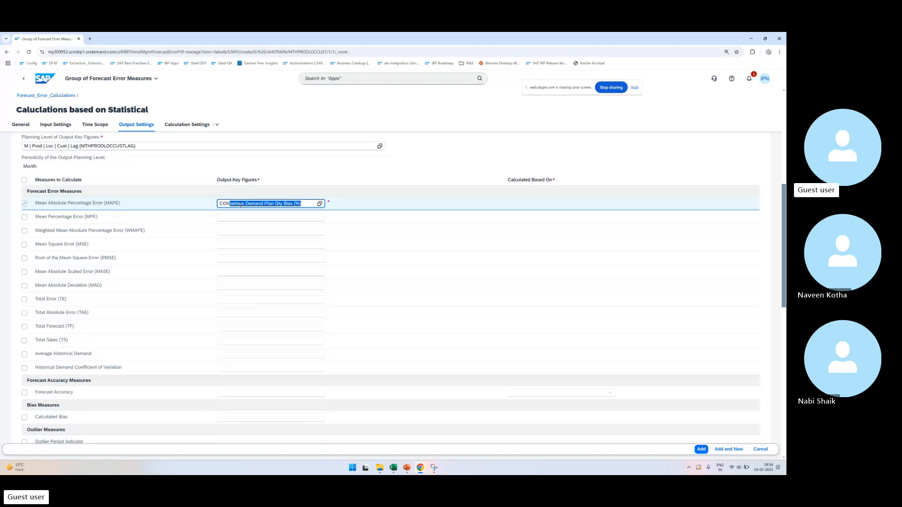
{"action": "type", "text": "TATistical Fcst"}
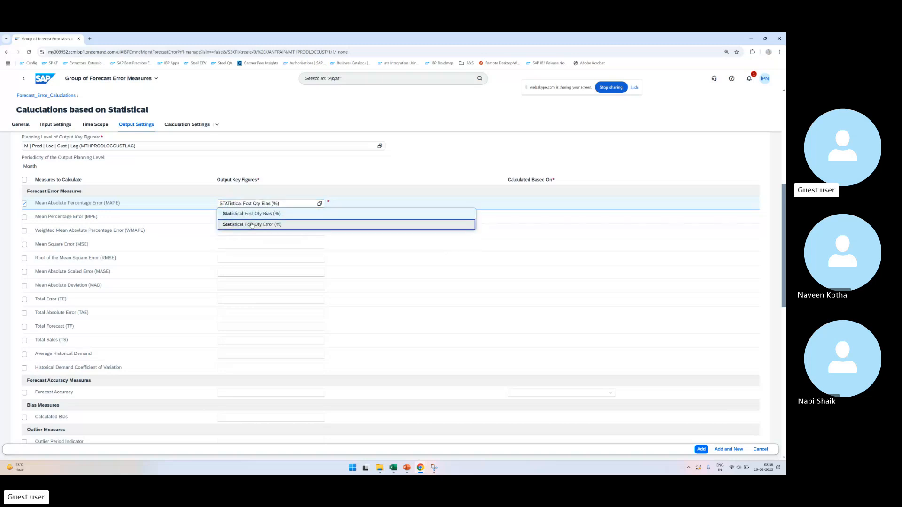
{"action": "left_click", "coordinate": [252, 224]}
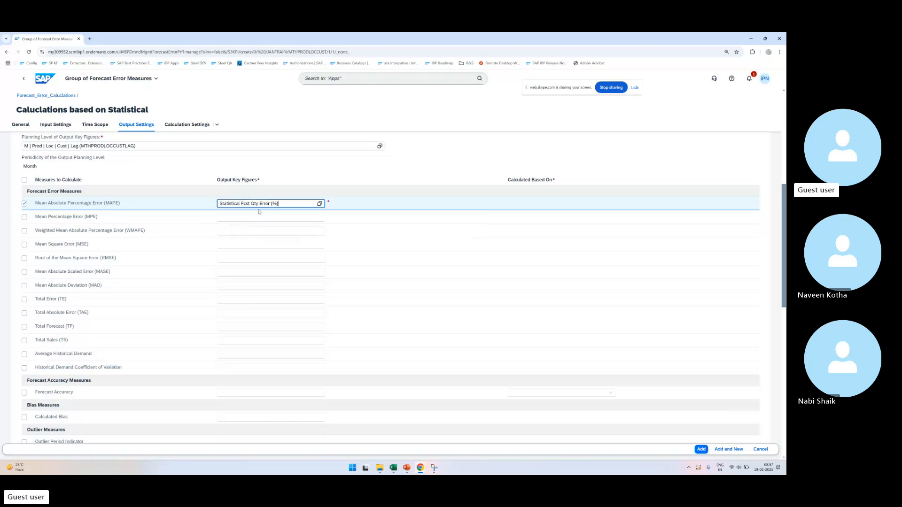
Step: Include the Calculated Bias measure and assign Statistical Fcst Qty Bias (%) as its output key figure
{"action": "scroll", "coordinate": [290, 256], "scroll_direction": "up", "scroll_amount": 3}
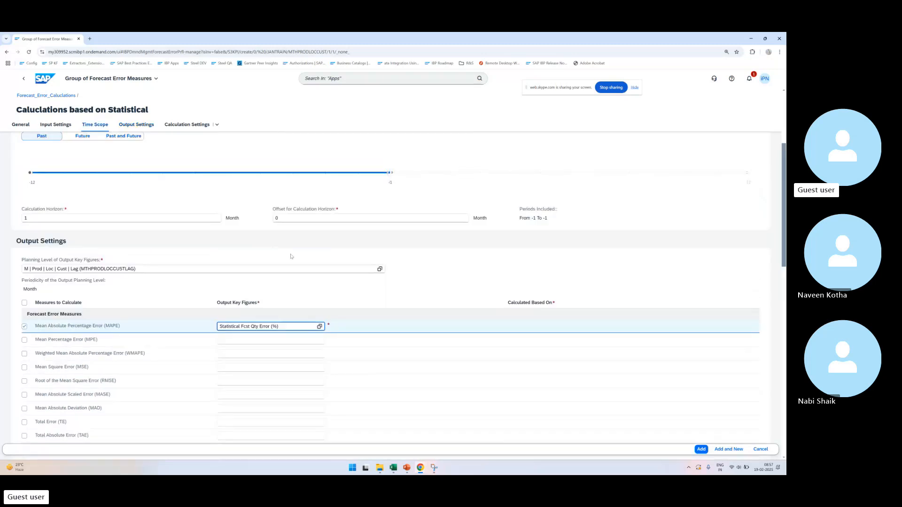
{"action": "scroll", "coordinate": [290, 256], "scroll_direction": "down", "scroll_amount": 5}
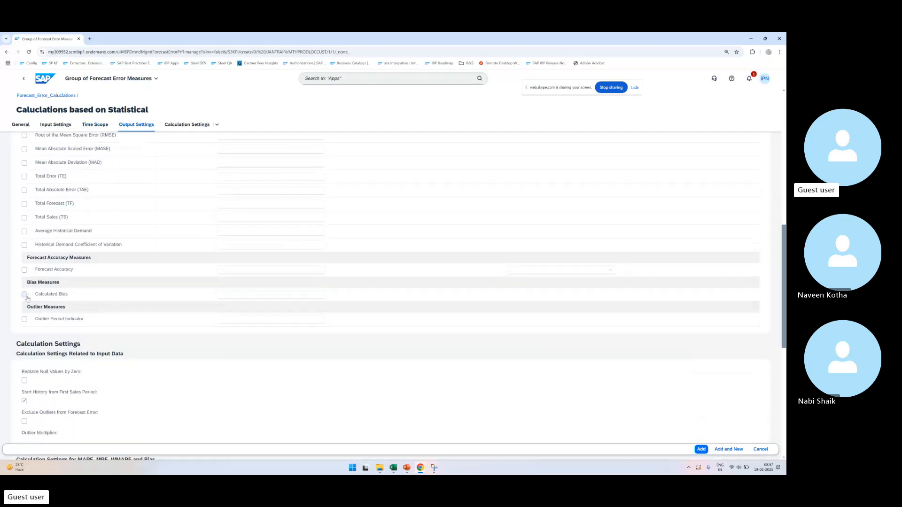
{"action": "left_click", "coordinate": [24, 294]}
{"action": "left_click", "coordinate": [296, 295]}
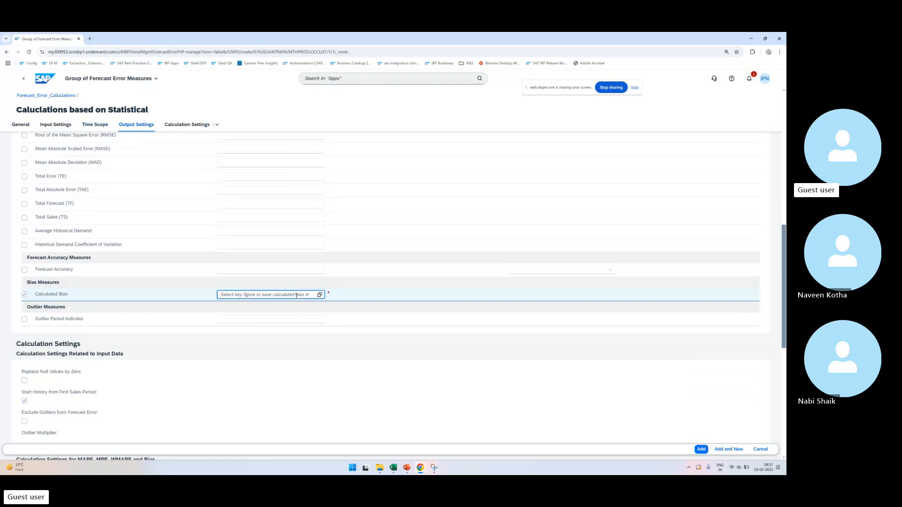
{"action": "type", "text": "STATistical Fcst Qty Bias (%"}
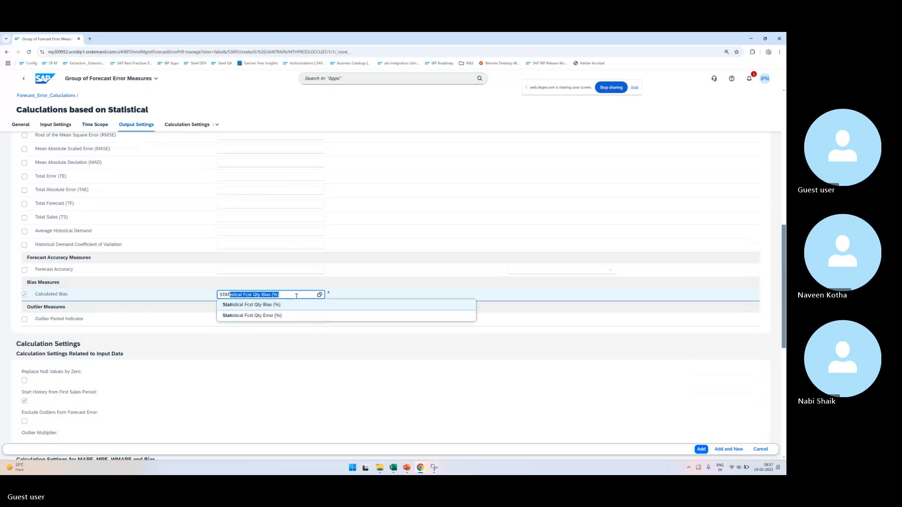
{"action": "left_click", "coordinate": [252, 305]}
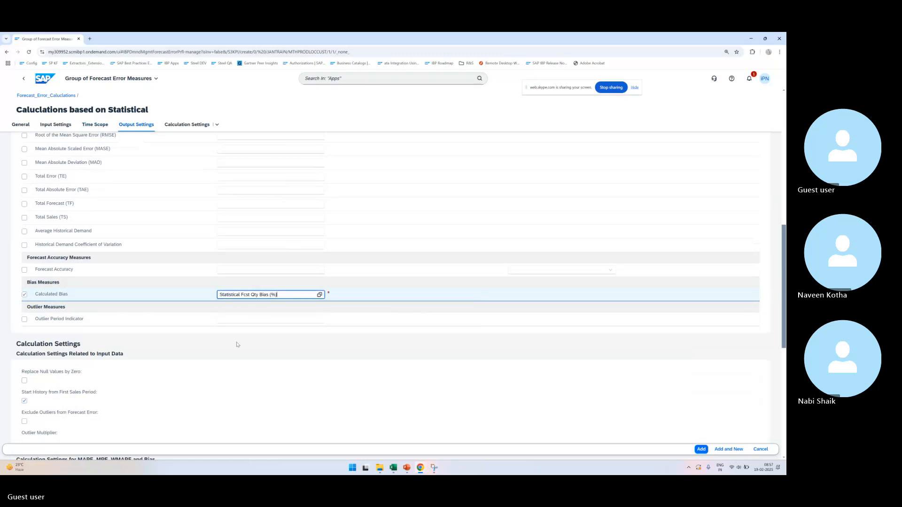
{"action": "left_click", "coordinate": [230, 358]}
Step: Review the calculation settings related to input data and add the statistical group to the profile
{"action": "scroll", "coordinate": [230, 358], "scroll_direction": "down", "scroll_amount": 3}
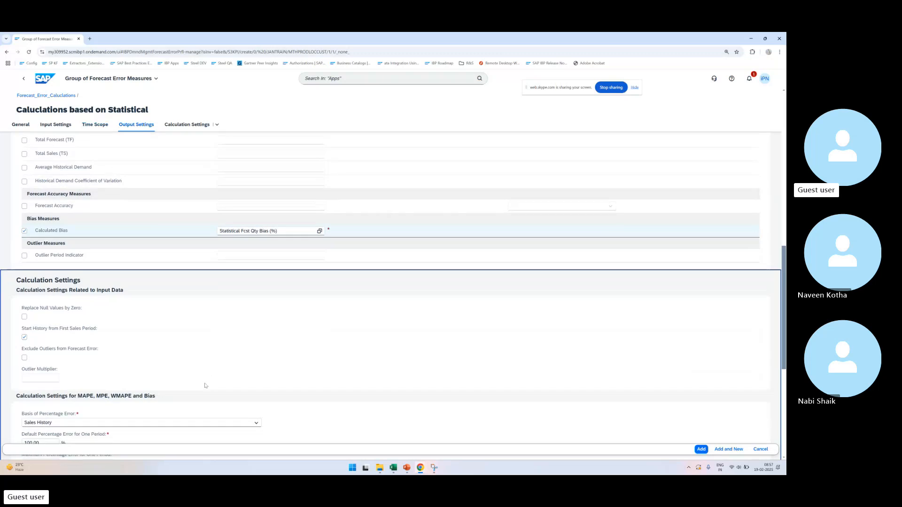
{"action": "left_click_drag", "start_coordinate": [22, 248], "coordinate": [92, 248]}
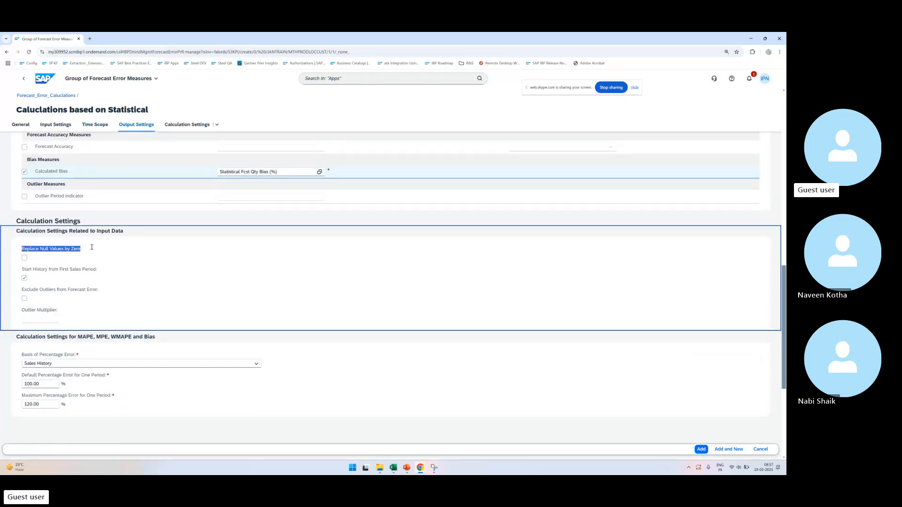
{"action": "left_click_drag", "start_coordinate": [62, 289], "coordinate": [98, 289]}
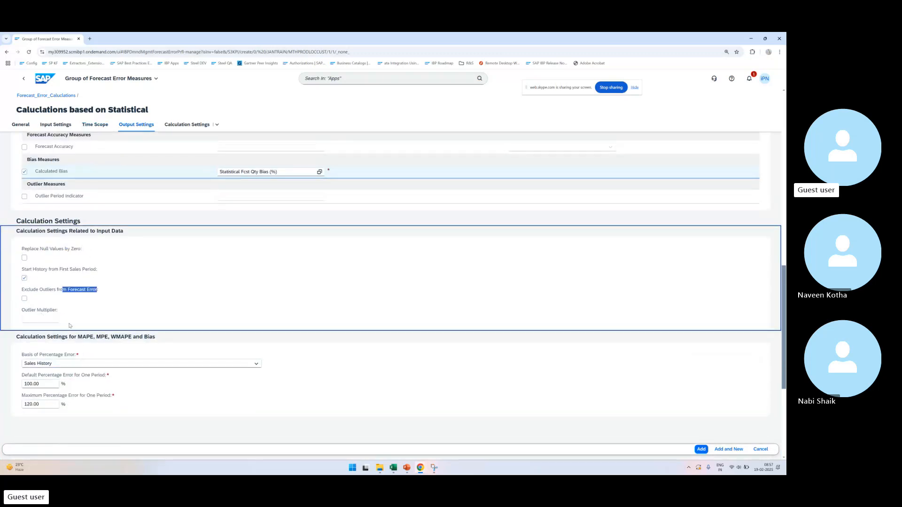
{"action": "scroll", "coordinate": [117, 338], "scroll_direction": "up", "scroll_amount": 8}
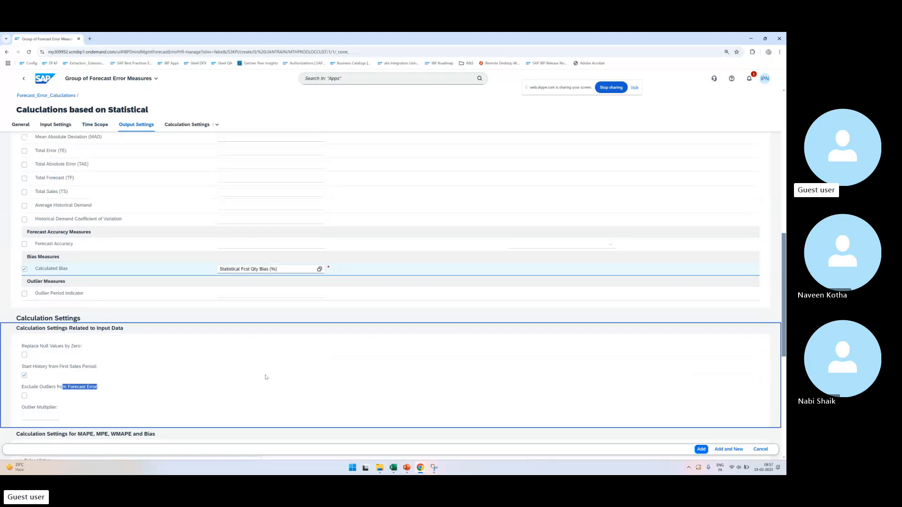
{"action": "left_click", "coordinate": [701, 449]}
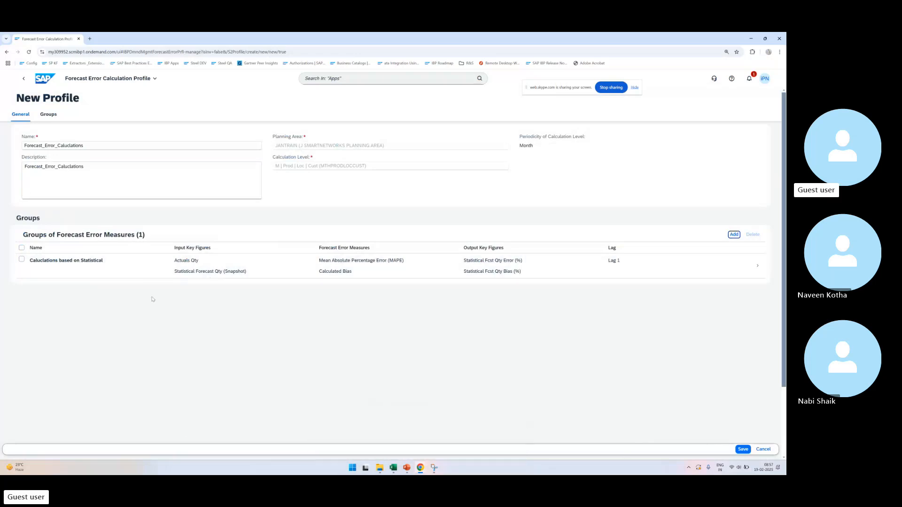
Step: Create another group of forecast error measures named "Caluclations based on Consensus"
{"action": "left_click", "coordinate": [735, 235]}
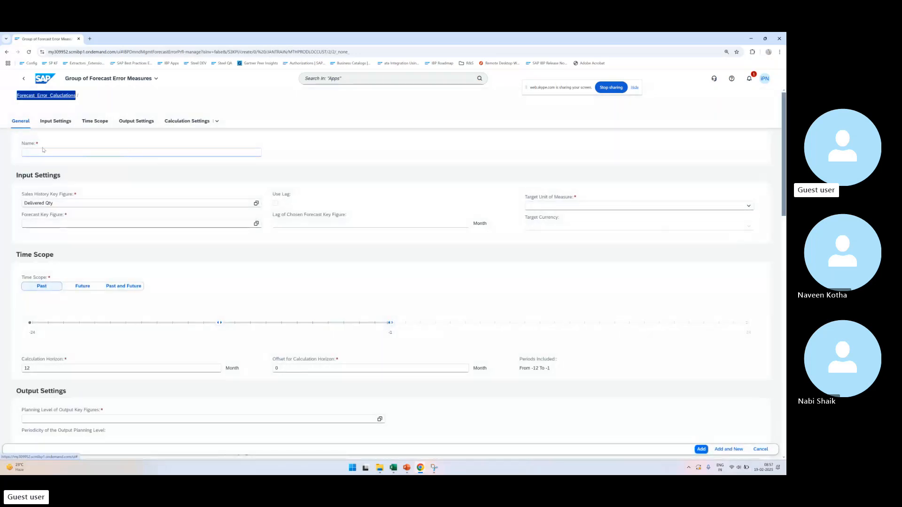
{"action": "left_click", "coordinate": [36, 153]}
{"action": "type", "text": "Cal"}
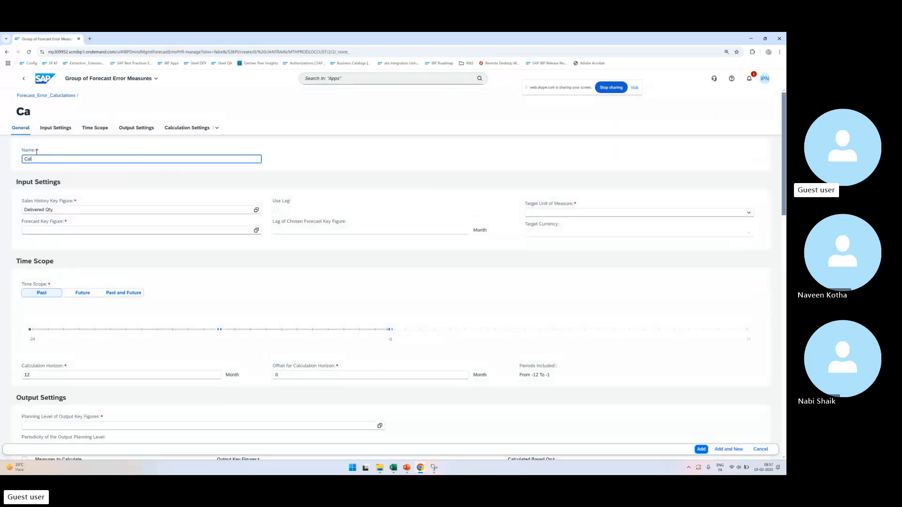
{"action": "type", "text": "uclations based on Consensus"}
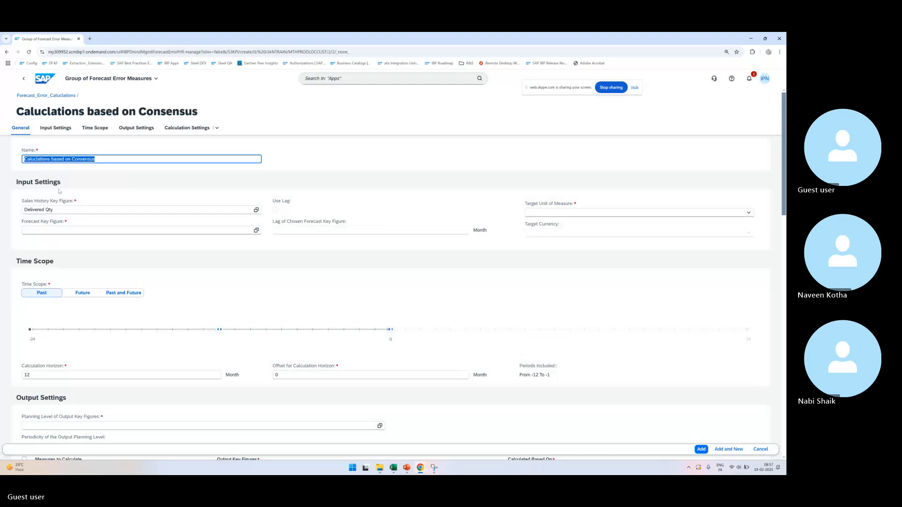
Step: Set the sales history key figure to Actuals Qty and the forecast key figure to Consensus Demand Plan Quantity (Snapshot)
{"action": "left_click", "coordinate": [75, 211]}
{"action": "key", "text": "ctrl+a"}
{"action": "type", "text": "a"}
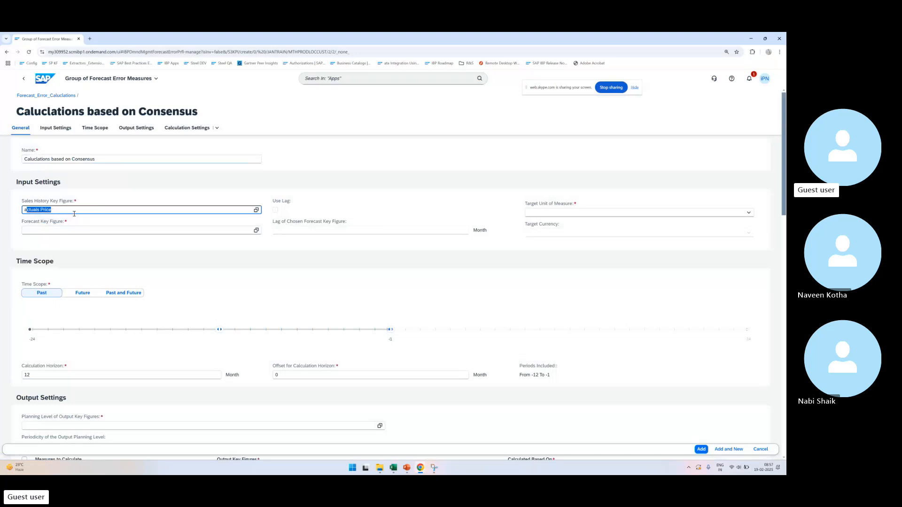
{"action": "left_click", "coordinate": [59, 229]}
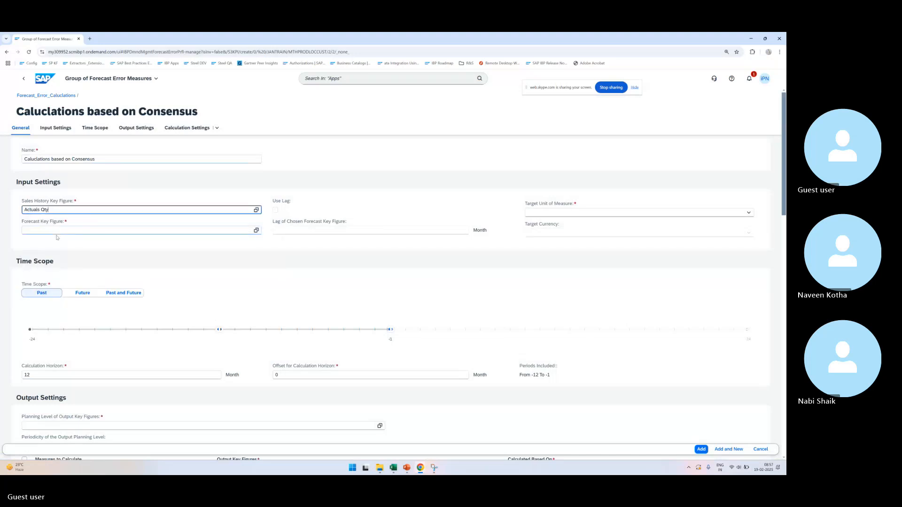
{"action": "left_click", "coordinate": [58, 232]}
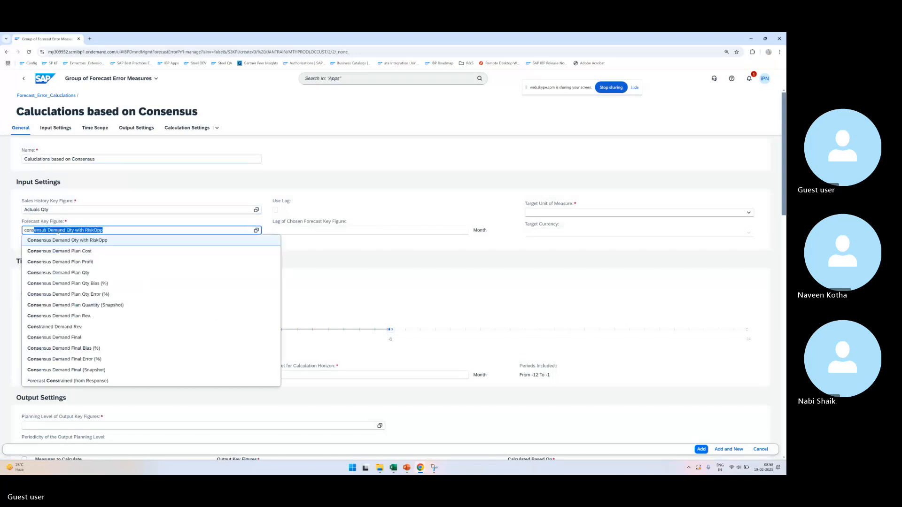
{"action": "left_click", "coordinate": [104, 308]}
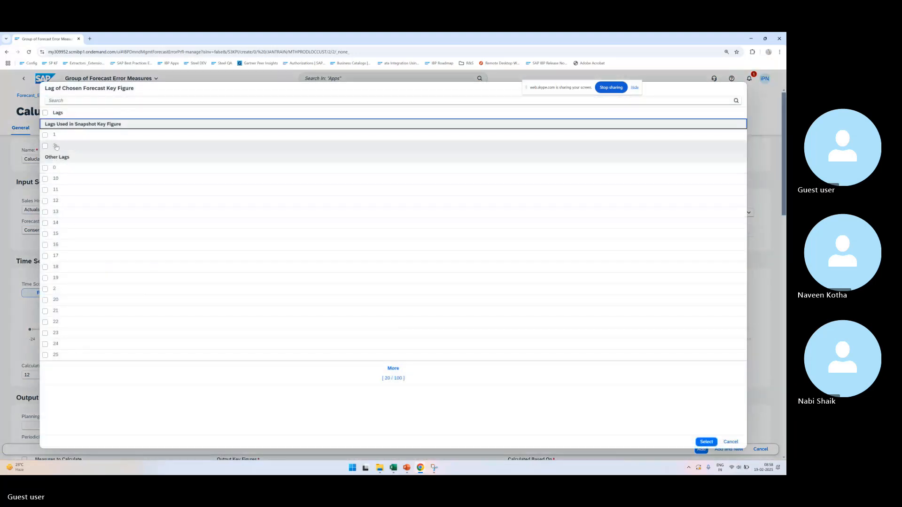
Step: Choose lags 1 and 3 for the forecast key figure and set the target unit of measure to EA
{"action": "left_click", "coordinate": [46, 135]}
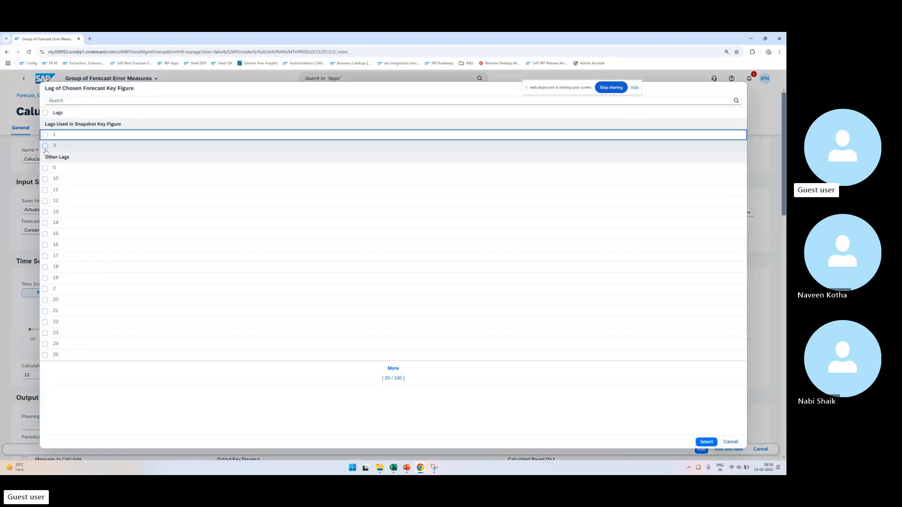
{"action": "left_click", "coordinate": [45, 157]}
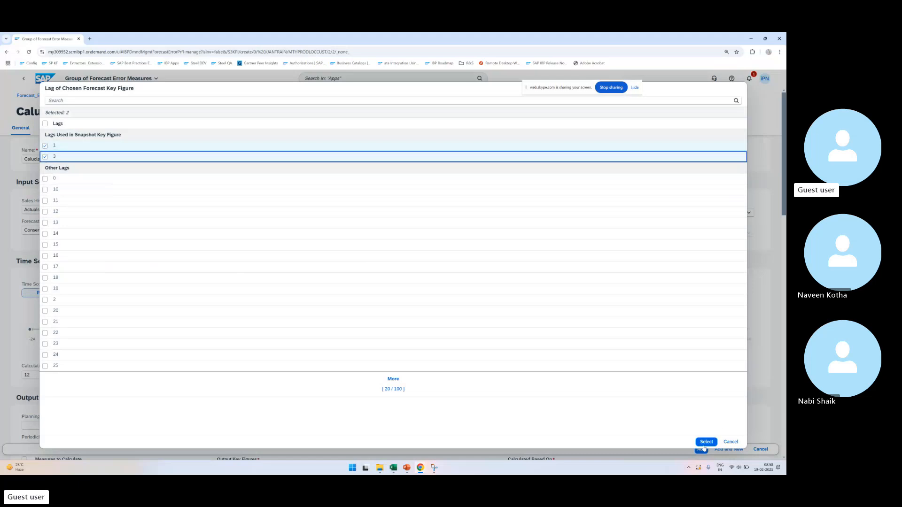
{"action": "left_click", "coordinate": [706, 443]}
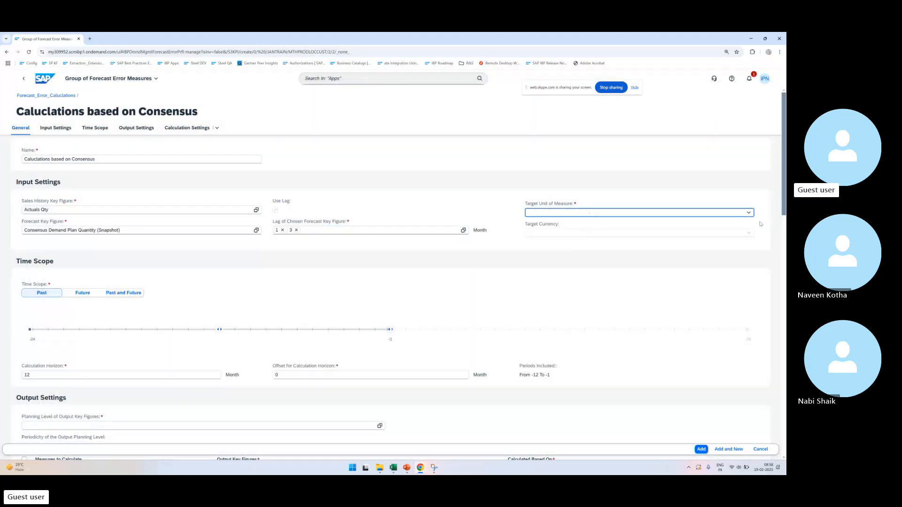
{"action": "left_click", "coordinate": [749, 213]}
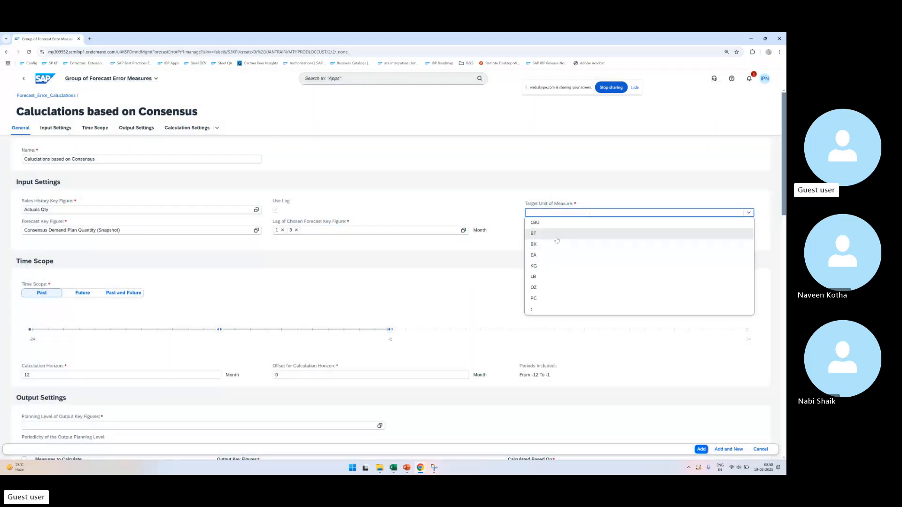
{"action": "left_click", "coordinate": [548, 255]}
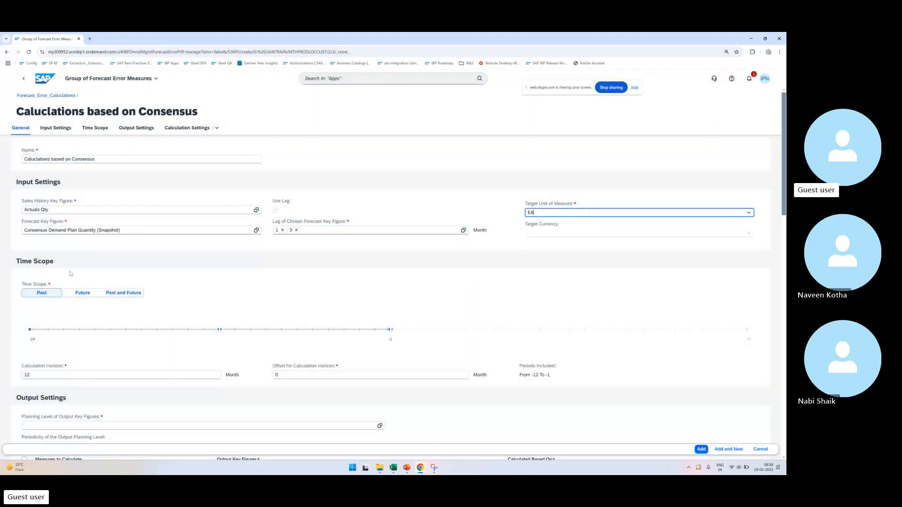
Step: Set the calculation horizon to 1 month and the output planning level to M | Prod | Loc | Cust | Lag (MTHPRODLOCCUSTLAG)
{"action": "double_click", "coordinate": [41, 373]}
{"action": "left_click", "coordinate": [312, 391]}
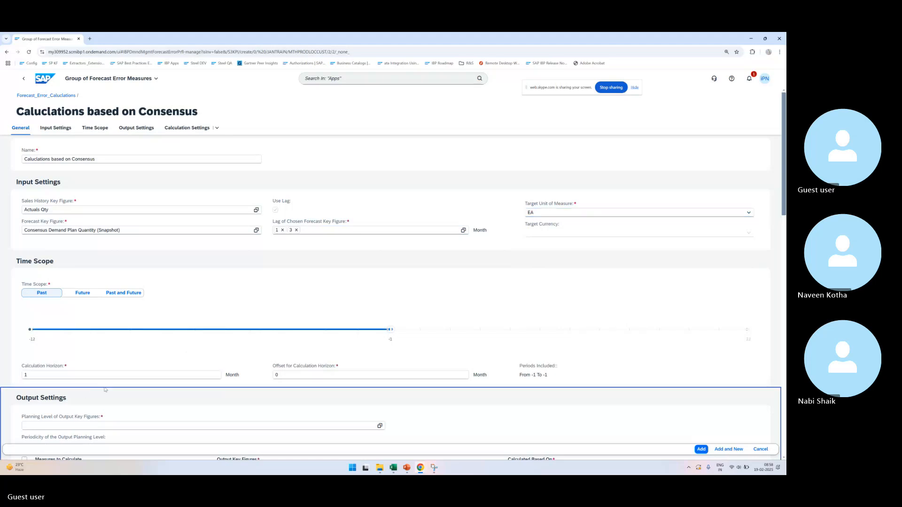
{"action": "scroll", "coordinate": [444, 391], "scroll_direction": "down", "scroll_amount": 4}
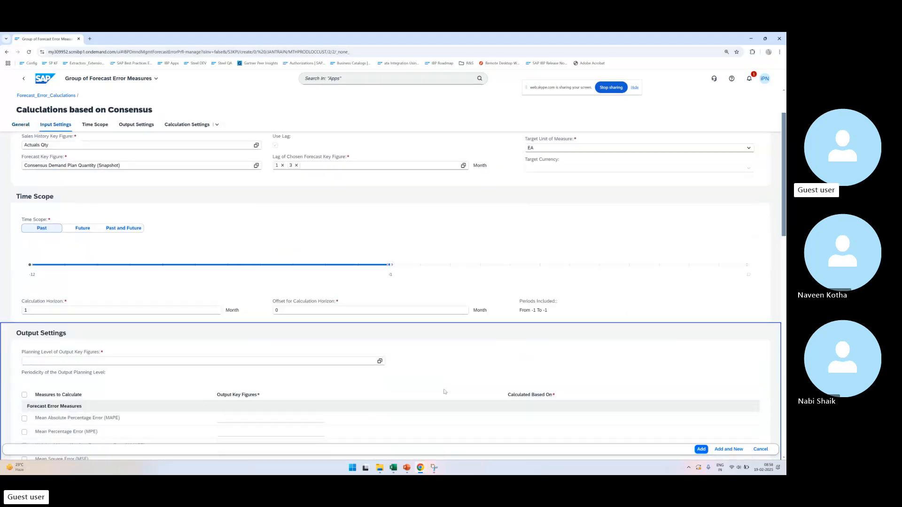
{"action": "left_click", "coordinate": [73, 239]}
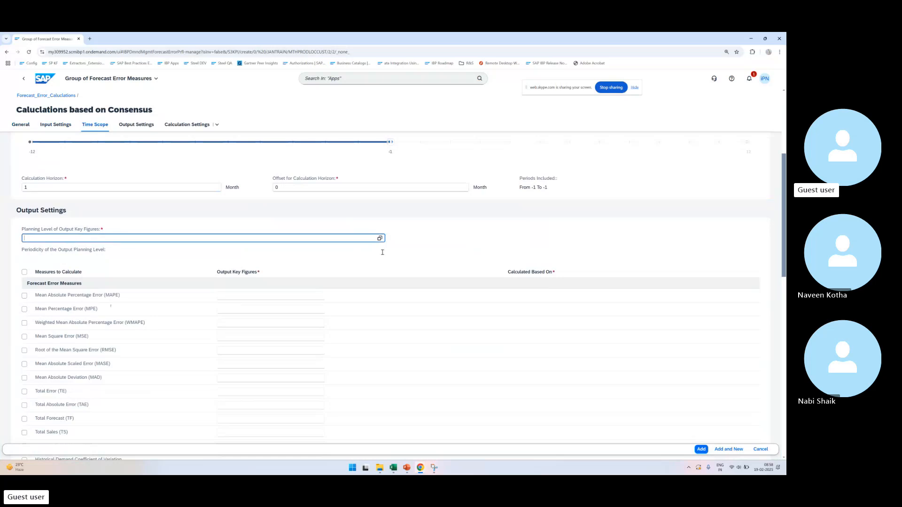
{"action": "type", "text": "mth"}
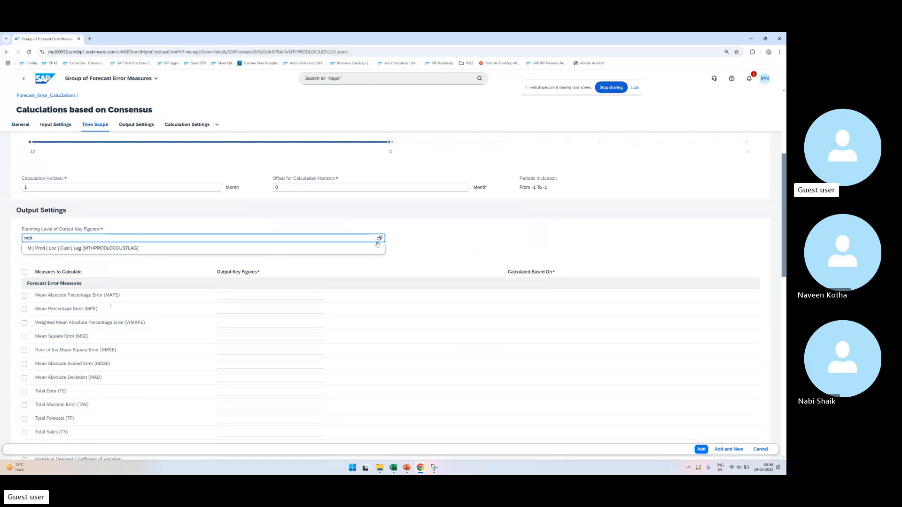
{"action": "left_click", "coordinate": [191, 248]}
Step: Include Mean Absolute Percentage Error (MAPE) and assign Consensus Demand Plan Qty Error (%) as its output key figure
{"action": "left_click", "coordinate": [24, 296]}
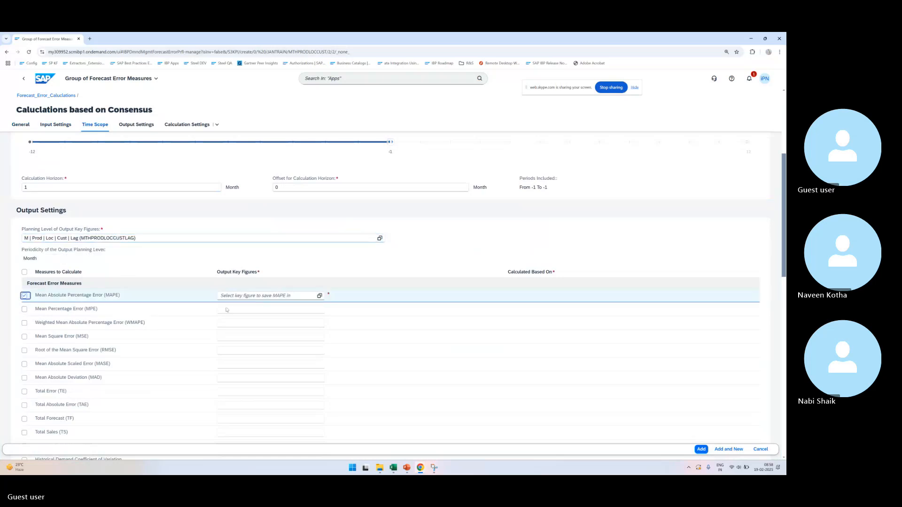
{"action": "left_click", "coordinate": [286, 294]}
{"action": "type", "text": "cons"}
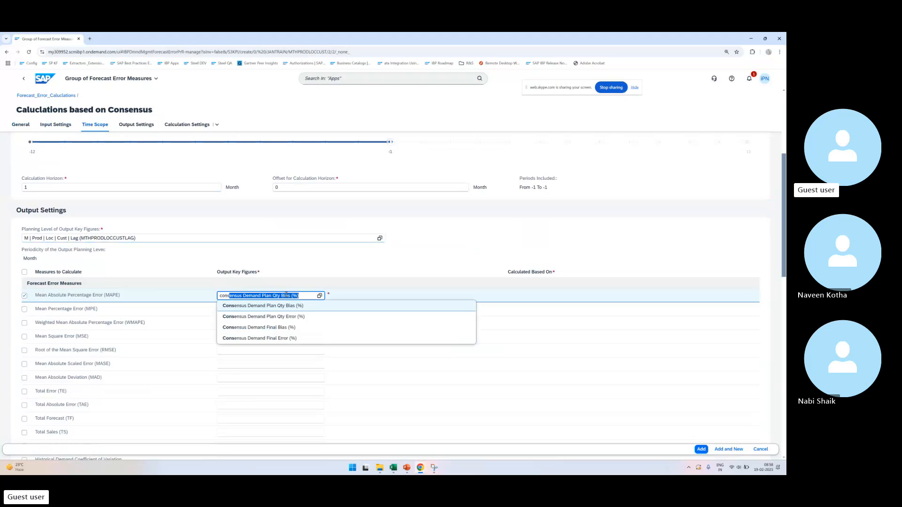
{"action": "left_click", "coordinate": [281, 316]}
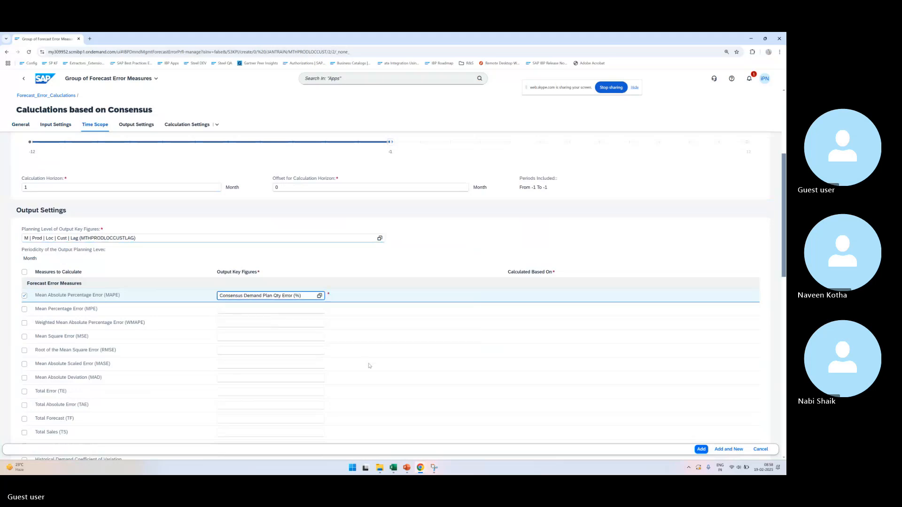
Step: Include Calculated Bias with Consensus Demand Plan Qty Bias (%) as its output key figure and add the consensus group to the profile
{"action": "scroll", "coordinate": [369, 365], "scroll_direction": "down", "scroll_amount": 6}
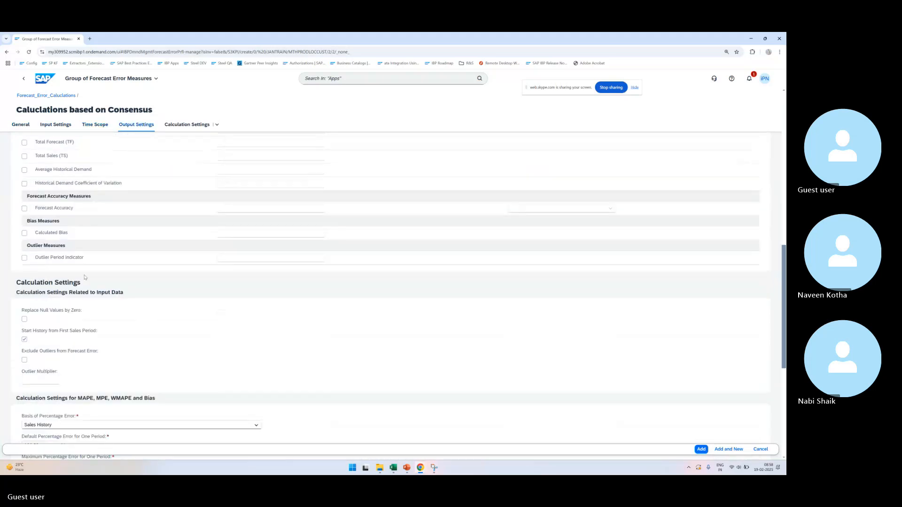
{"action": "left_click", "coordinate": [34, 230]}
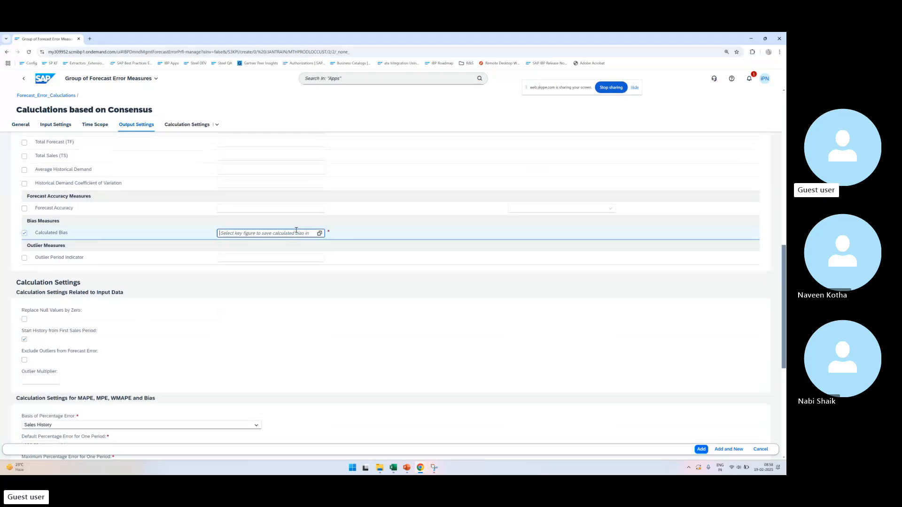
{"action": "left_click", "coordinate": [294, 231]}
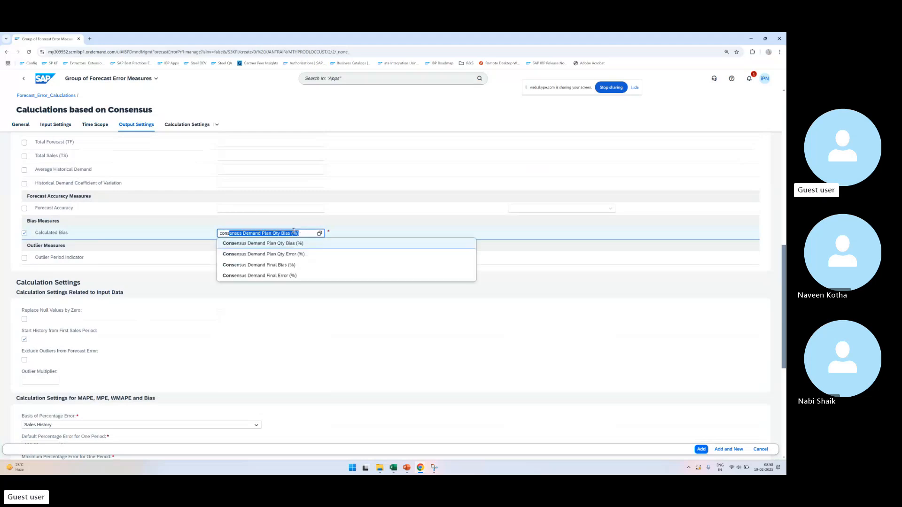
{"action": "left_click", "coordinate": [295, 242]}
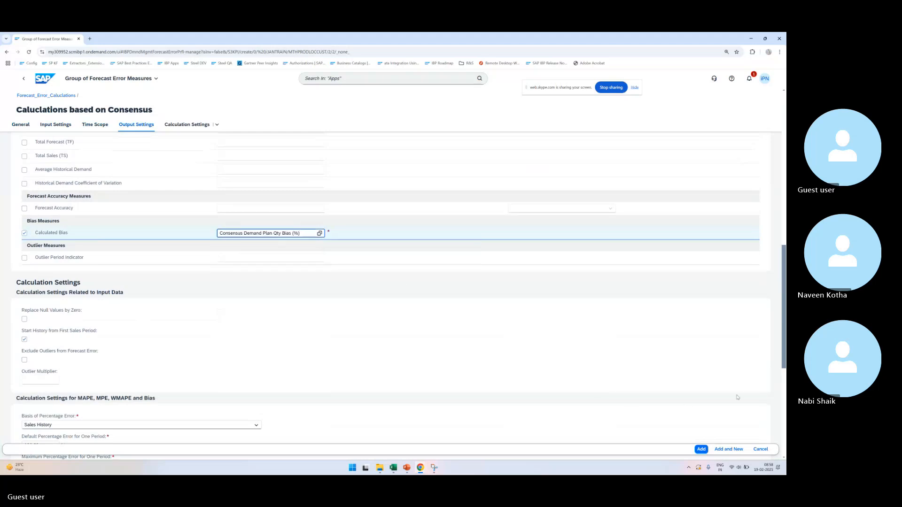
{"action": "left_click", "coordinate": [701, 450]}
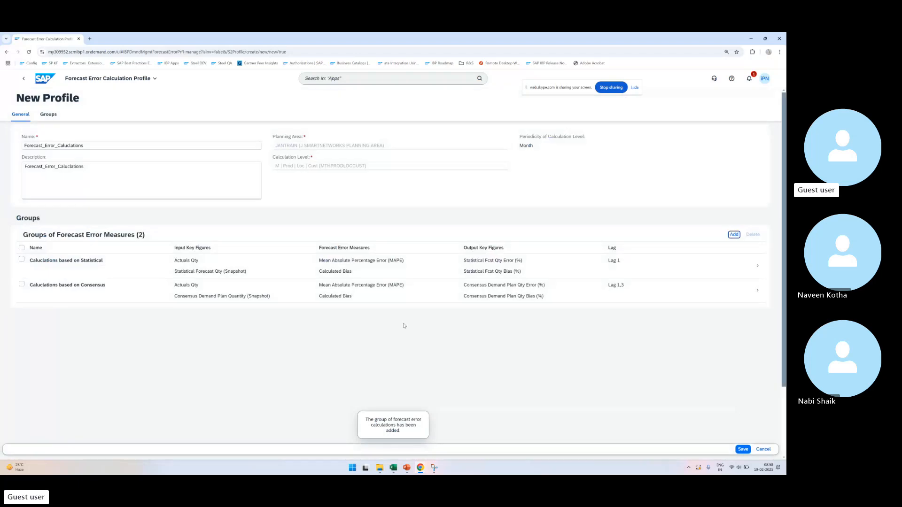
{"action": "left_click_drag", "start_coordinate": [616, 286], "coordinate": [624, 286]}
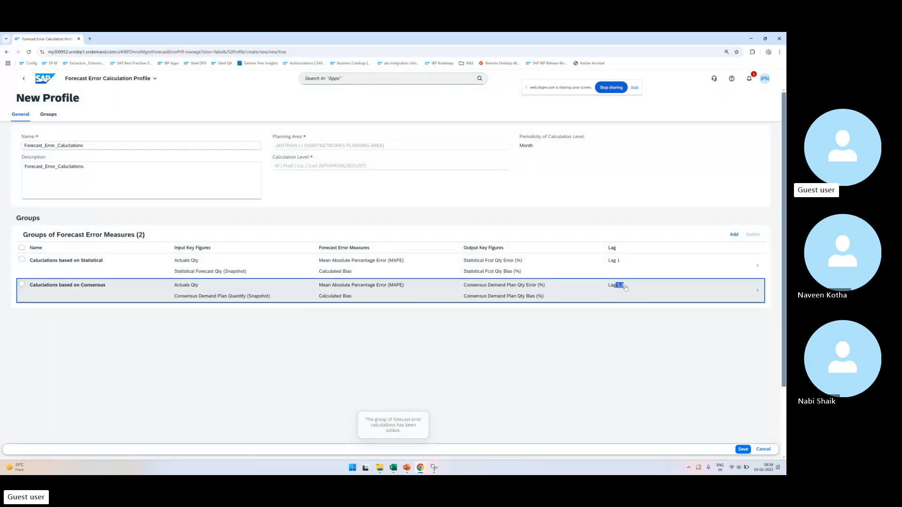
Step: Add lag 3 to the forecast key figure of the Caluclations based on Statistical group and save the profile
{"action": "left_click", "coordinate": [22, 261]}
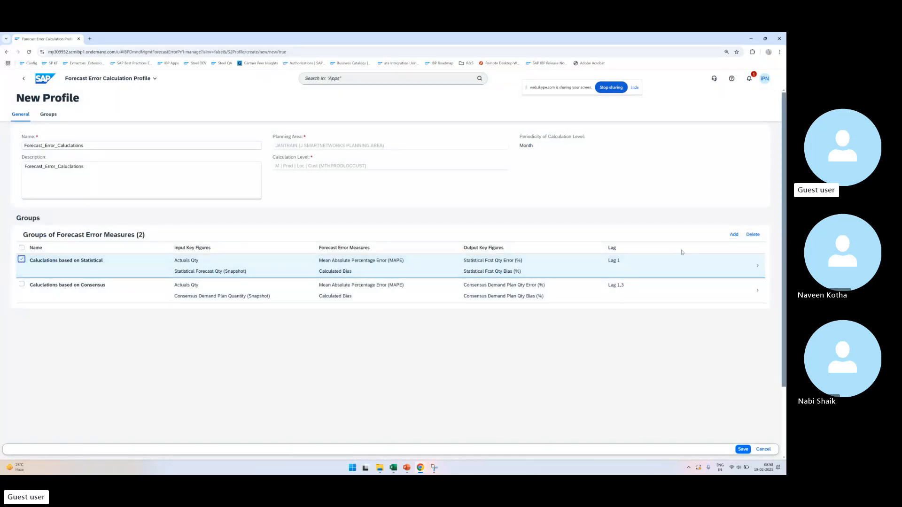
{"action": "left_click", "coordinate": [757, 265]}
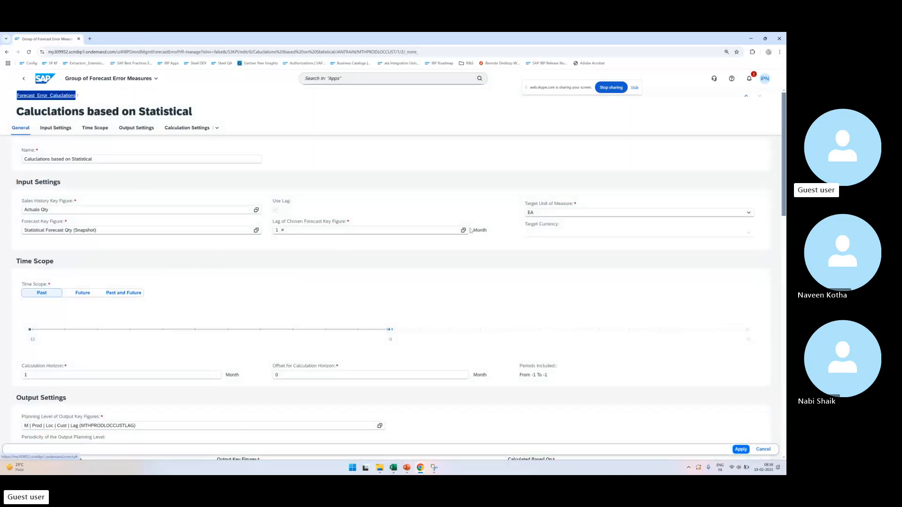
{"action": "left_click", "coordinate": [463, 230]}
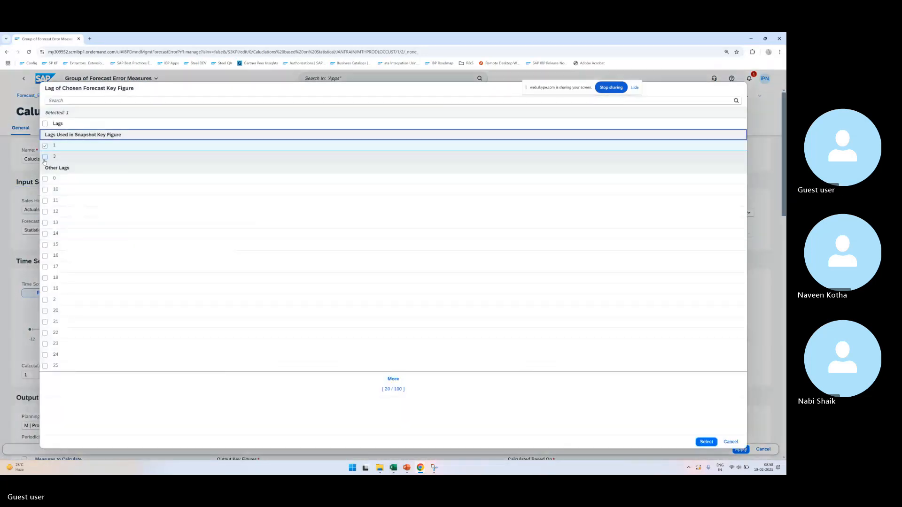
{"action": "left_click", "coordinate": [45, 157]}
{"action": "left_click", "coordinate": [704, 443]}
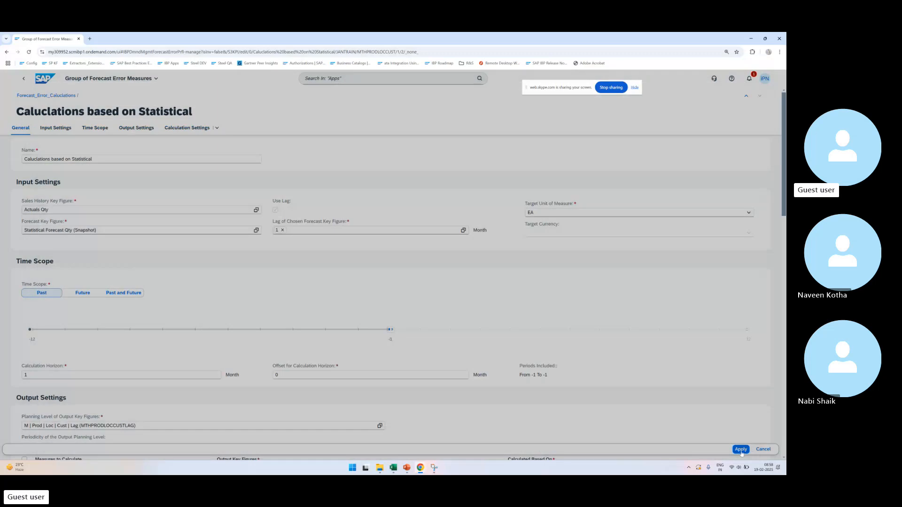
{"action": "left_click", "coordinate": [741, 449]}
{"action": "left_click", "coordinate": [742, 449]}
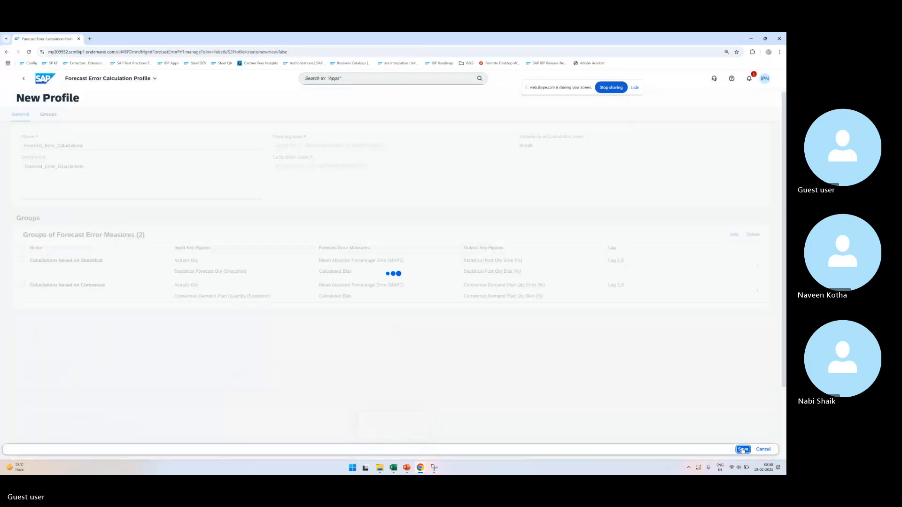
Step: Open the Application Jobs app from a home page in a separate browser tab and start creating a job
{"action": "right_click", "coordinate": [44, 79]}
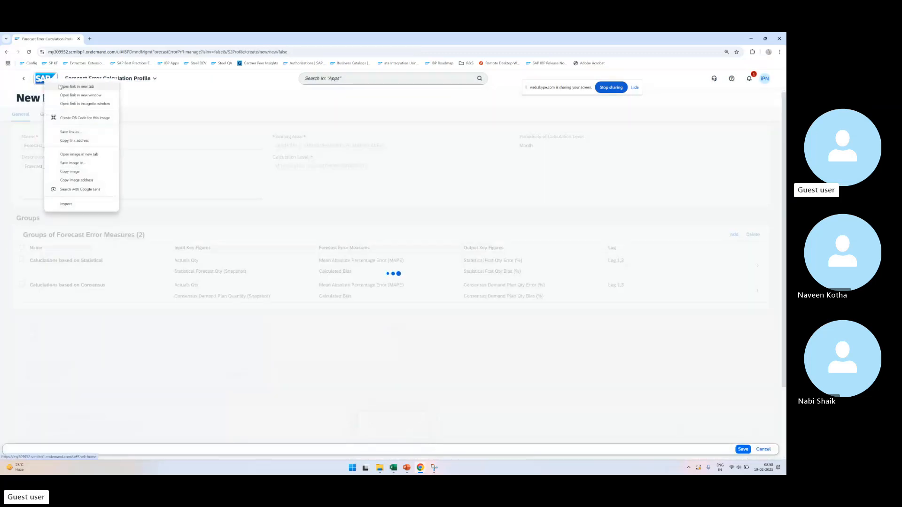
{"action": "left_click", "coordinate": [71, 87]}
{"action": "left_click_drag", "start_coordinate": [39, 99], "coordinate": [136, 99]}
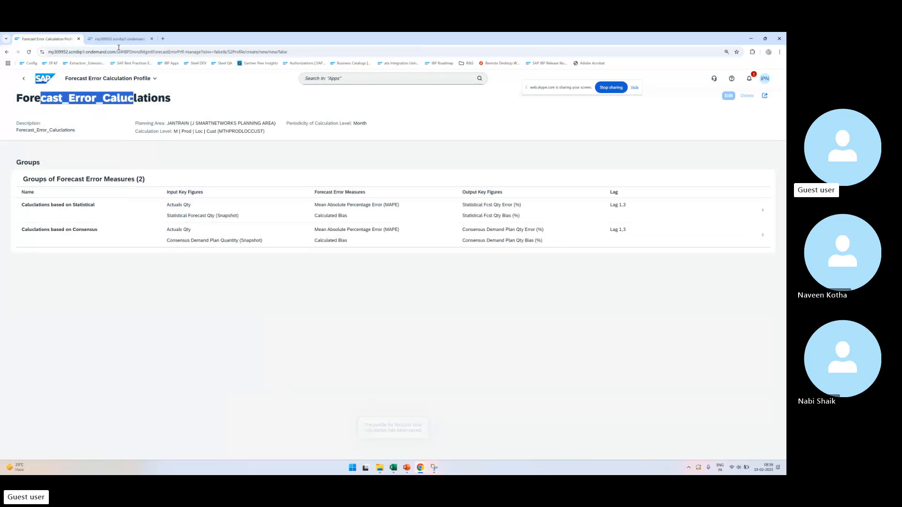
{"action": "left_click", "coordinate": [115, 39]}
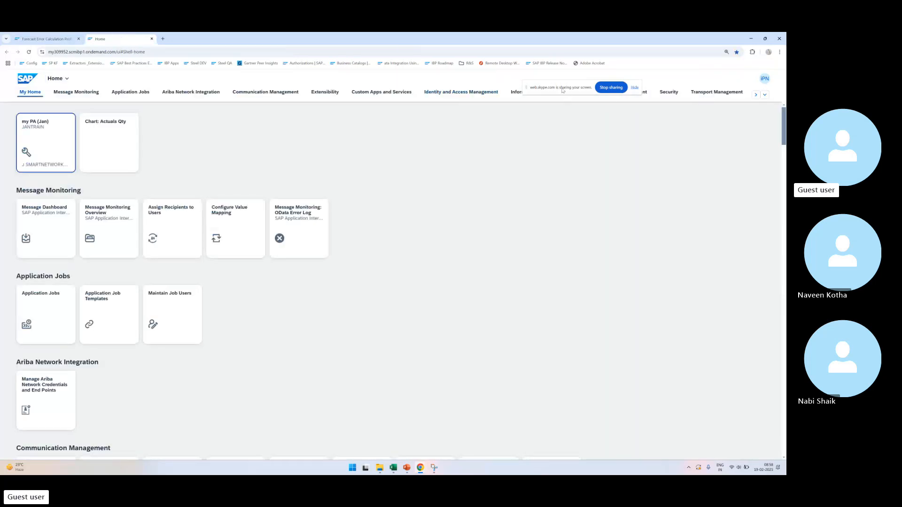
{"action": "left_click_drag", "start_coordinate": [563, 90], "coordinate": [663, 219]}
{"action": "left_click", "coordinate": [375, 78]}
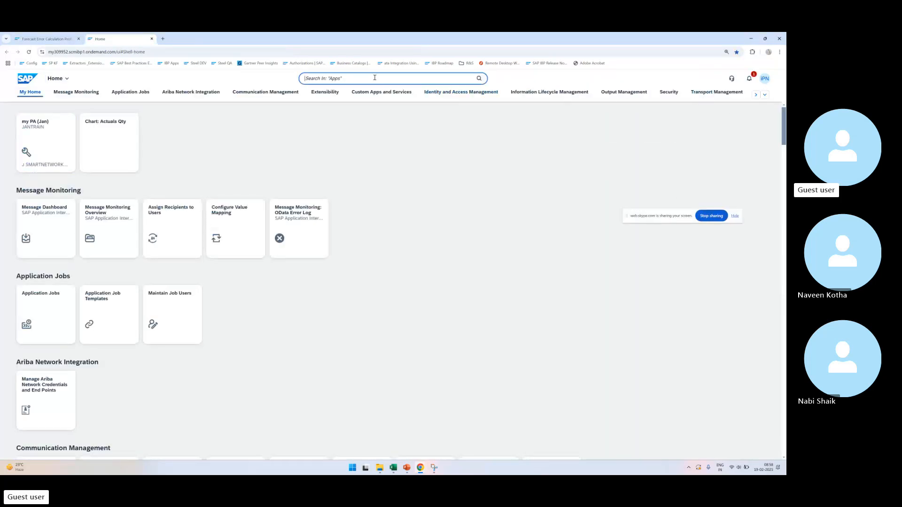
{"action": "type", "text": "appl"}
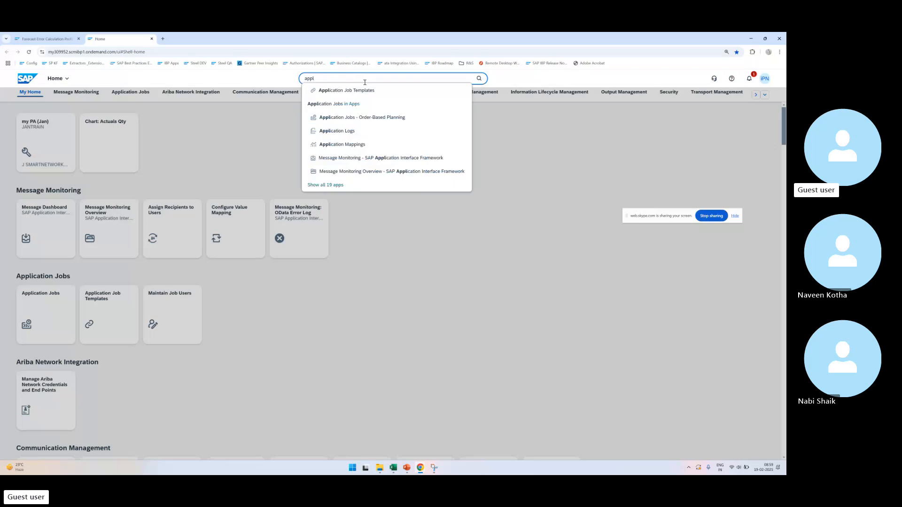
{"action": "left_click", "coordinate": [344, 103]}
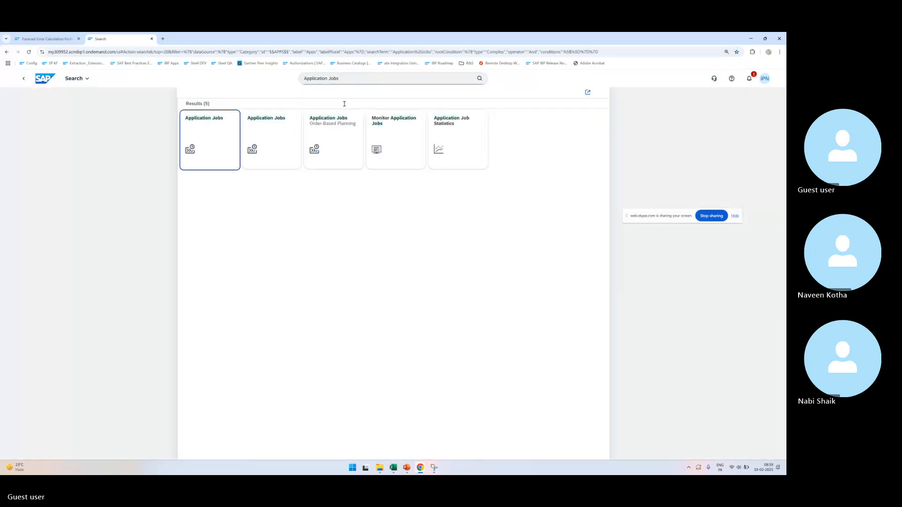
{"action": "left_click", "coordinate": [221, 138]}
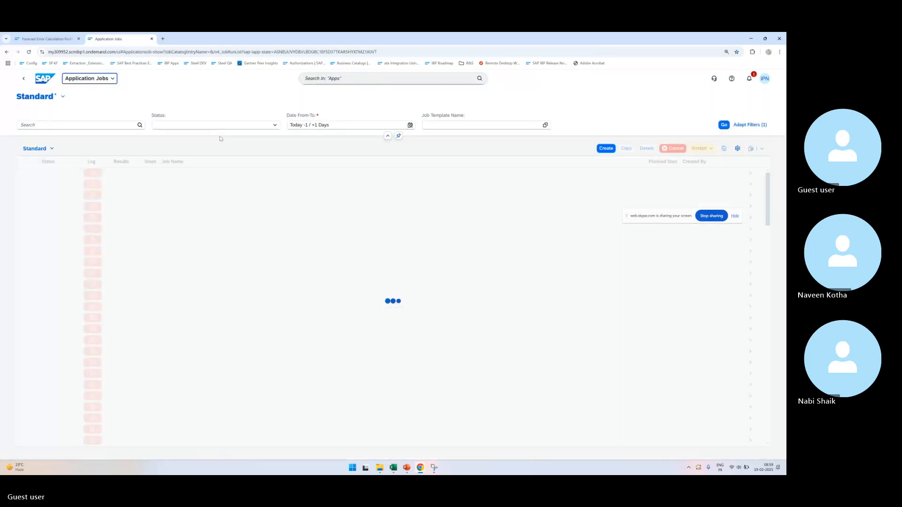
{"action": "left_click", "coordinate": [605, 149]}
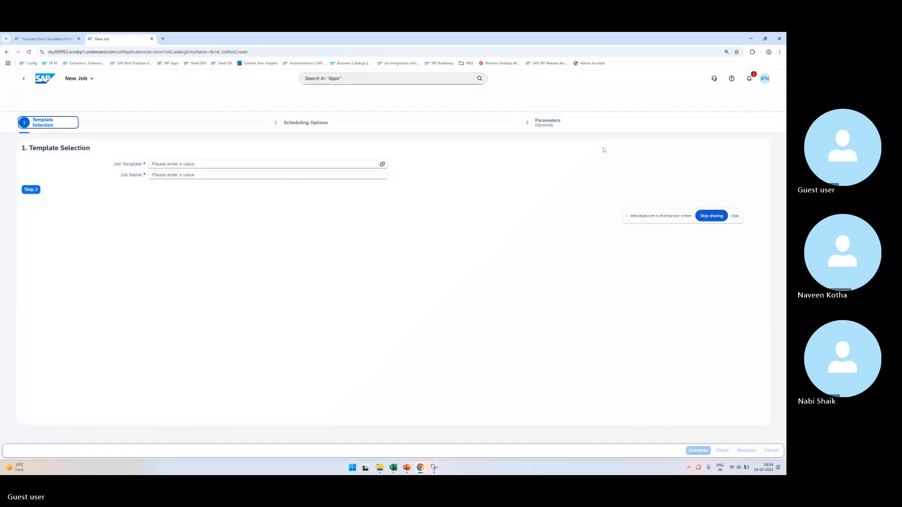
Step: Try to choose Forecast Error Calculation Operator as the job template by searching for "forecast err"
{"action": "left_click", "coordinate": [383, 164]}
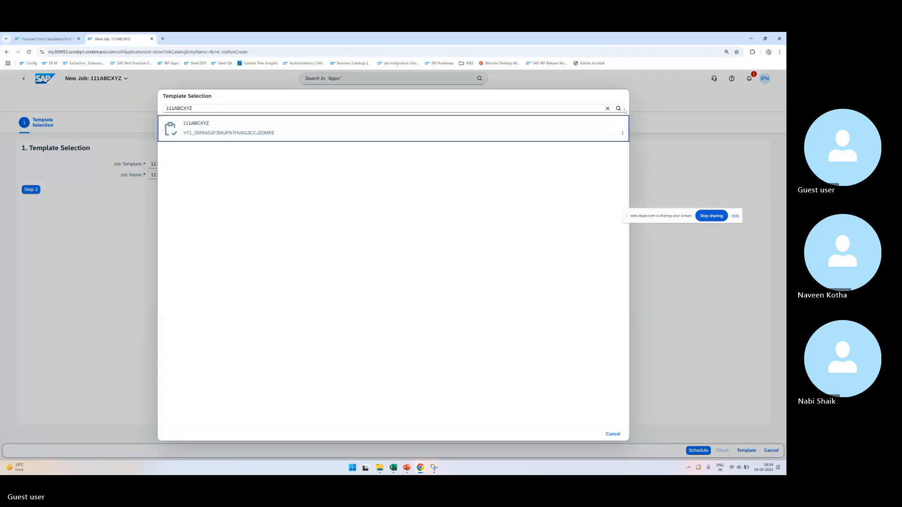
{"action": "left_click", "coordinate": [607, 109]}
{"action": "type", "text": "forecast err"}
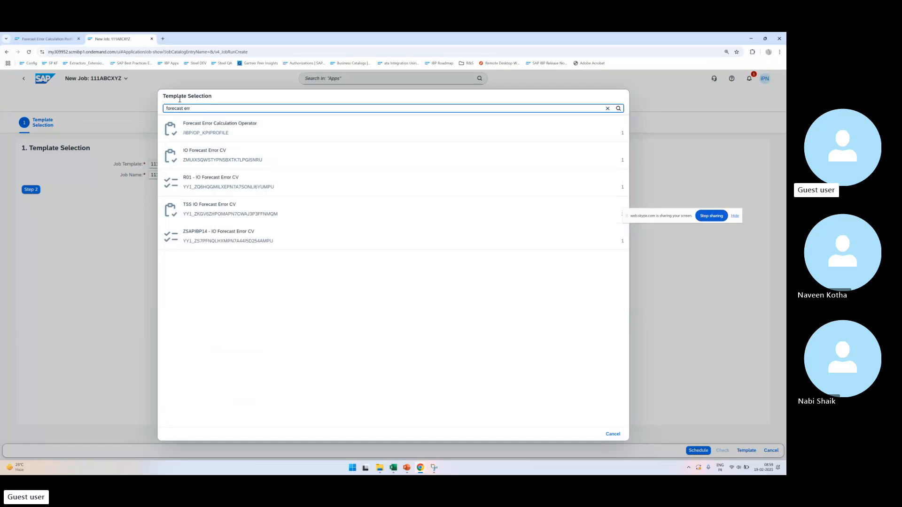
{"action": "left_click", "coordinate": [182, 137]}
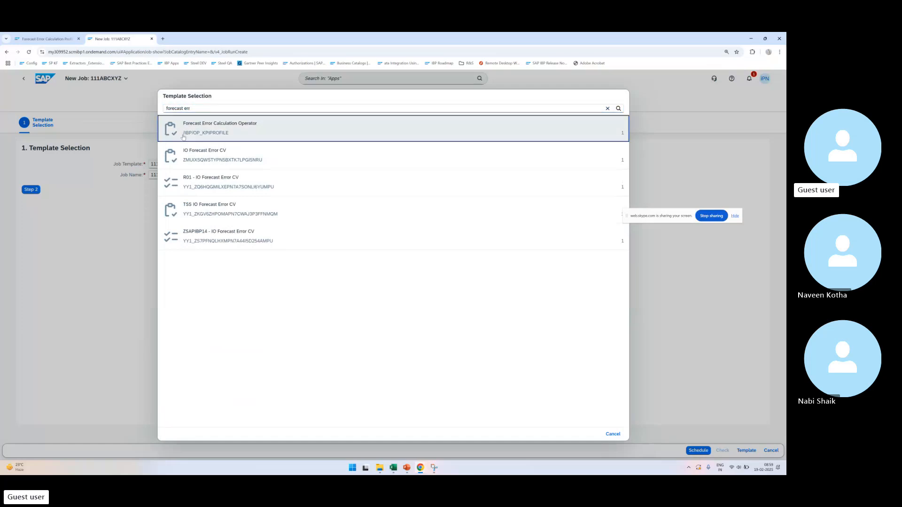
{"action": "left_click", "coordinate": [210, 136]}
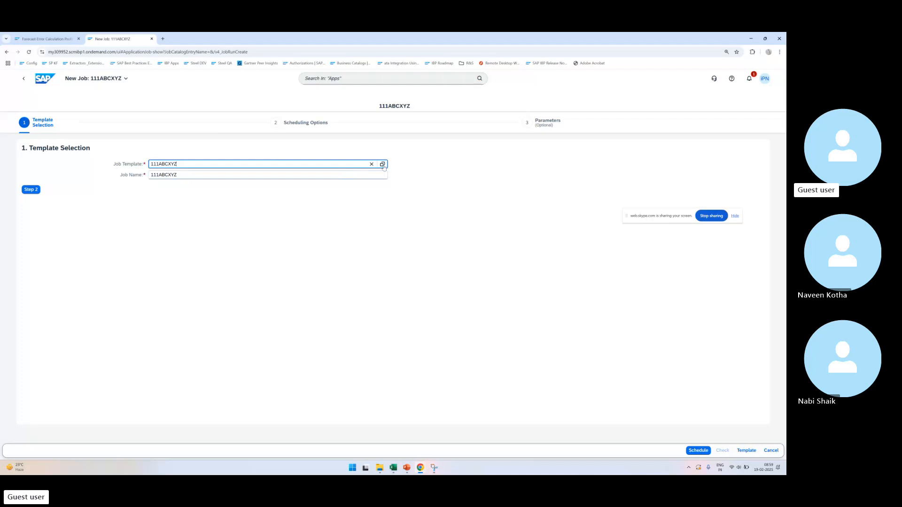
Step: Choose the Forecast Error Calculation Operator job template by searching for "forecast error" and continue to the job parameters
{"action": "left_click", "coordinate": [382, 164]}
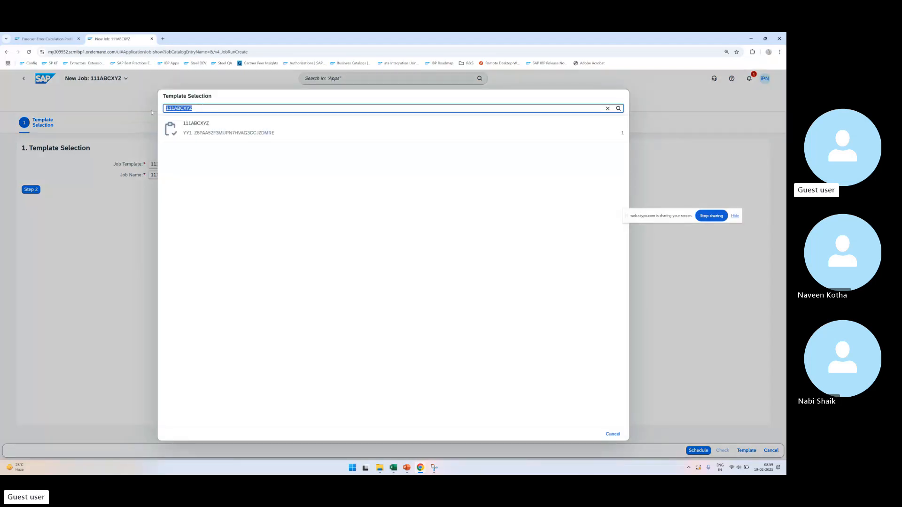
{"action": "type", "text": "forecast error"}
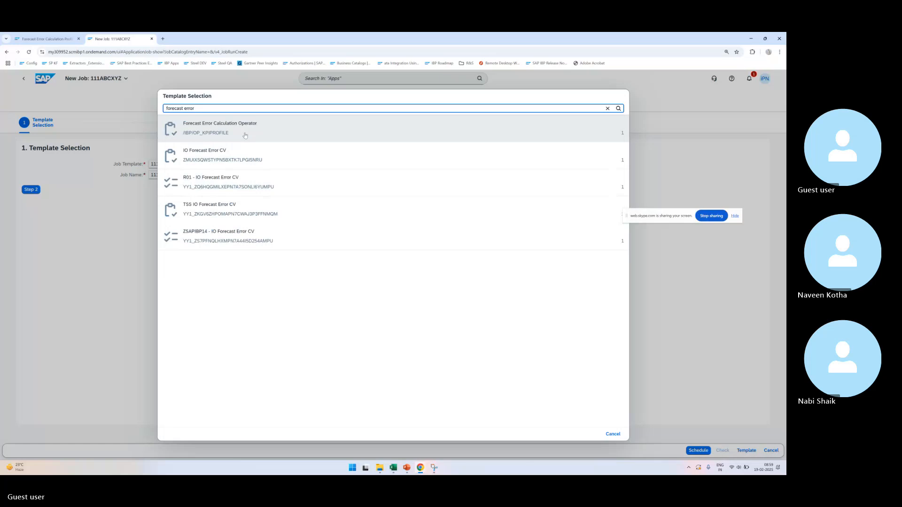
{"action": "left_click", "coordinate": [244, 135]}
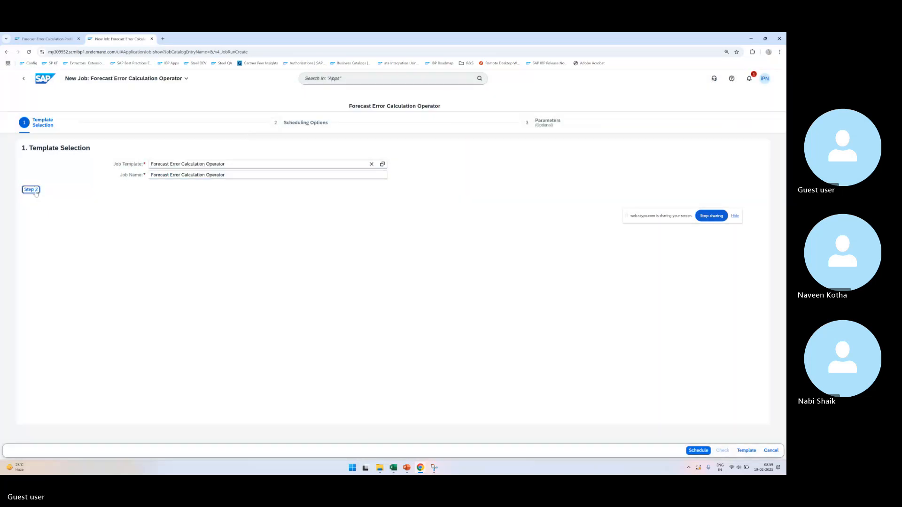
{"action": "left_click", "coordinate": [31, 190]}
{"action": "left_click", "coordinate": [31, 210]}
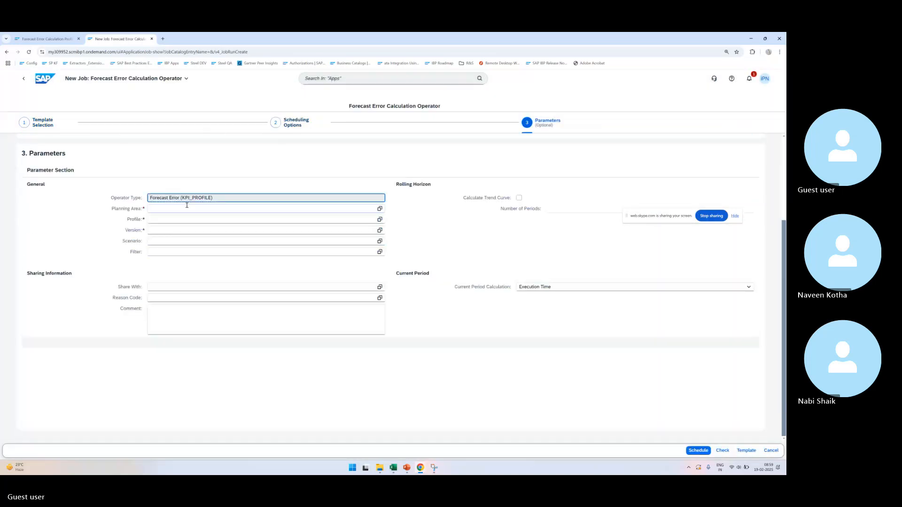
Step: Set the job's planning area to JANTRAIN and its profile to Forecast_Error_Caluclations
{"action": "left_click", "coordinate": [379, 209]}
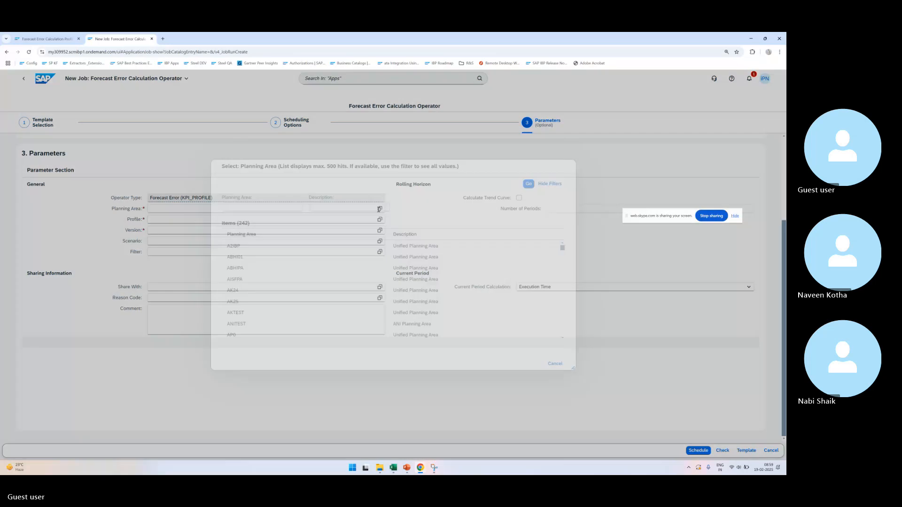
{"action": "type", "text": "JANTRAIN"}
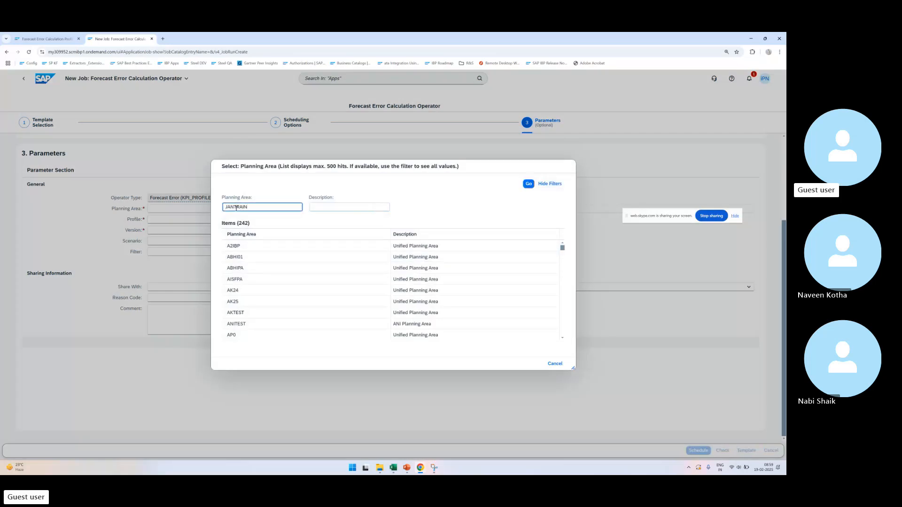
{"action": "key", "text": "Return"}
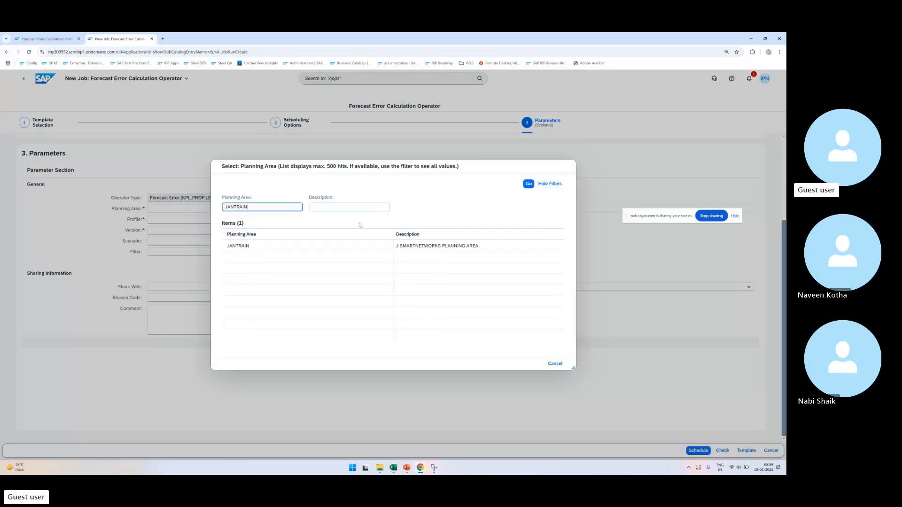
{"action": "left_click", "coordinate": [239, 243]}
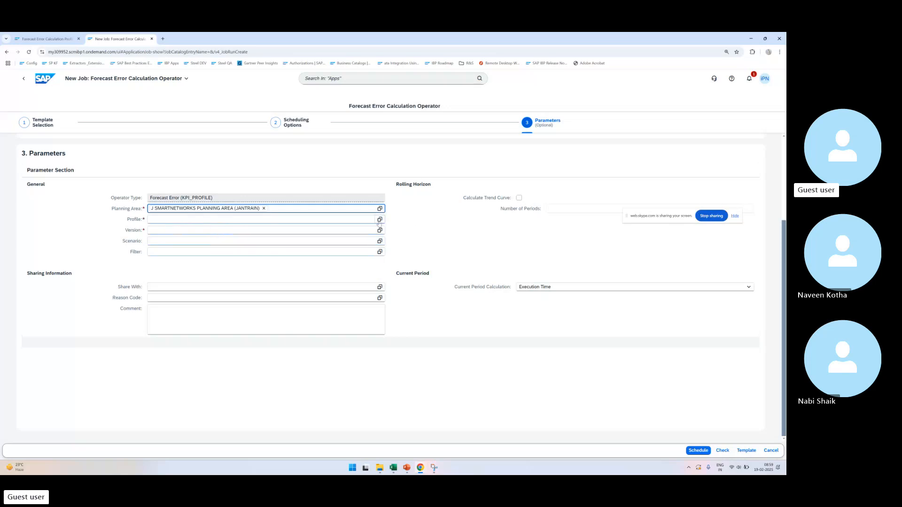
{"action": "left_click", "coordinate": [379, 220]}
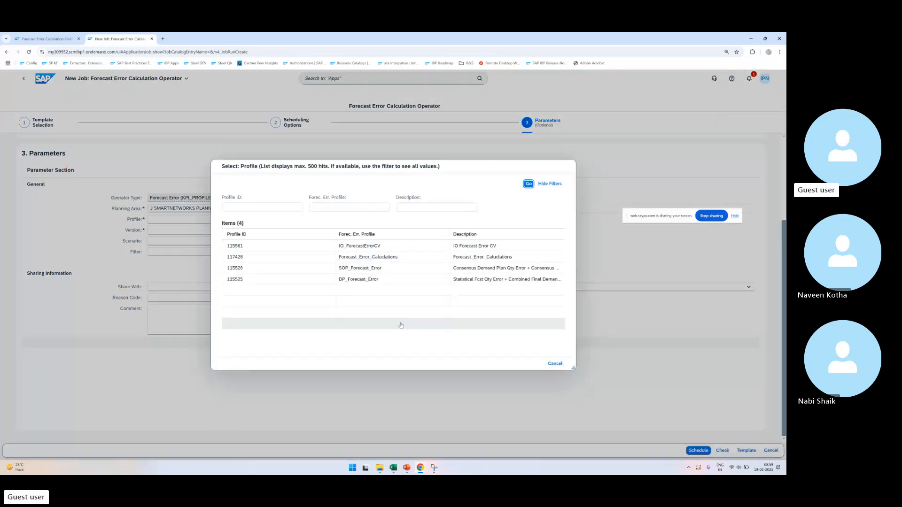
{"action": "left_click", "coordinate": [371, 257]}
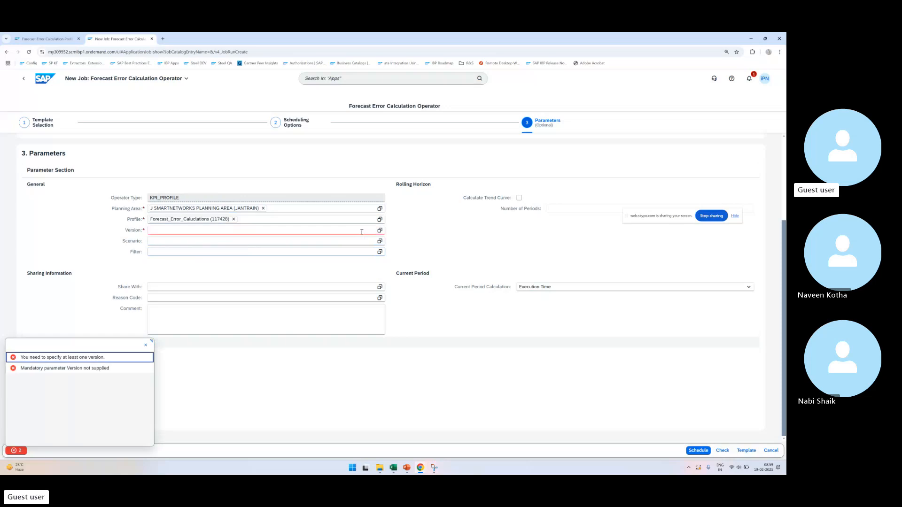
Step: Set the job's version to Base Version (__BASELINE), and schedule the job, refreshing the job list
{"action": "left_click", "coordinate": [380, 231]}
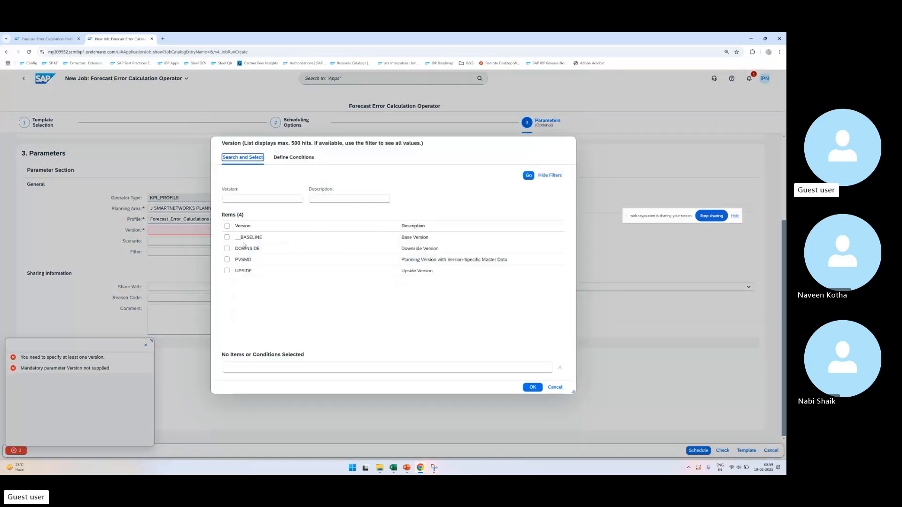
{"action": "left_click", "coordinate": [227, 238]}
{"action": "left_click", "coordinate": [531, 387]}
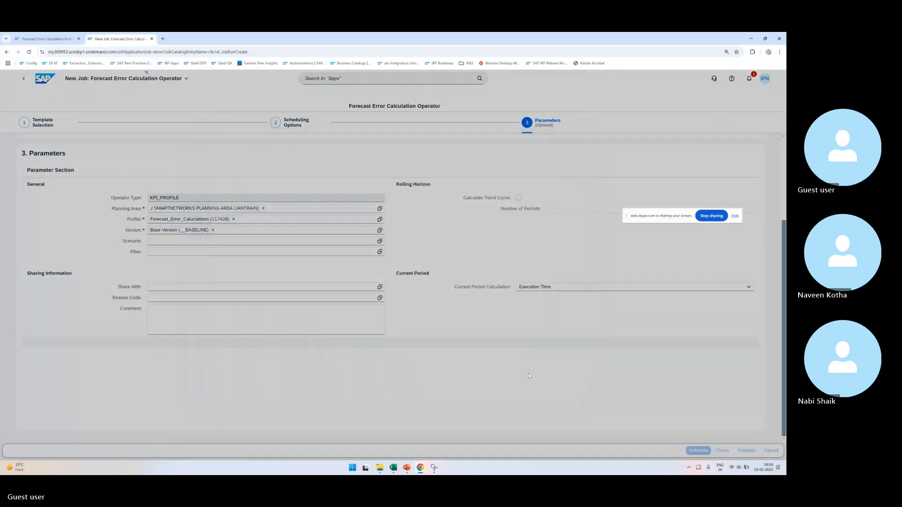
{"action": "left_click", "coordinate": [699, 450]}
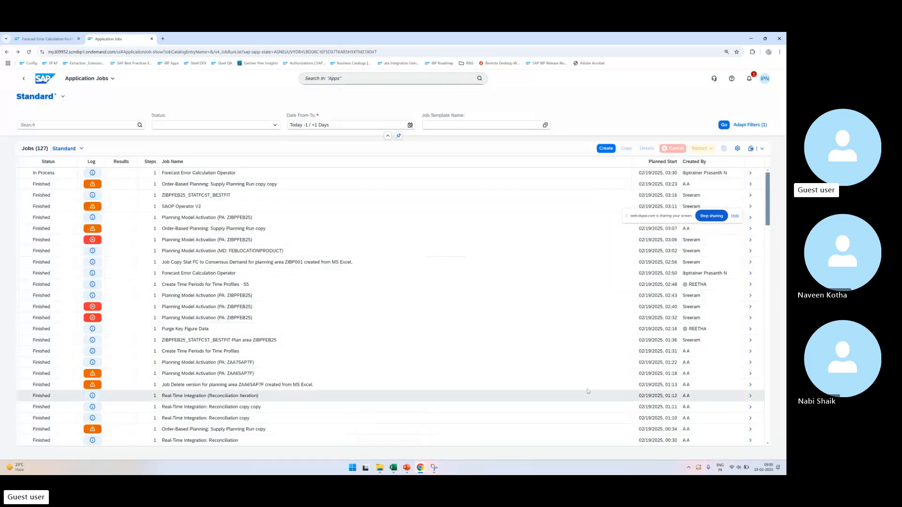
{"action": "left_click", "coordinate": [726, 125]}
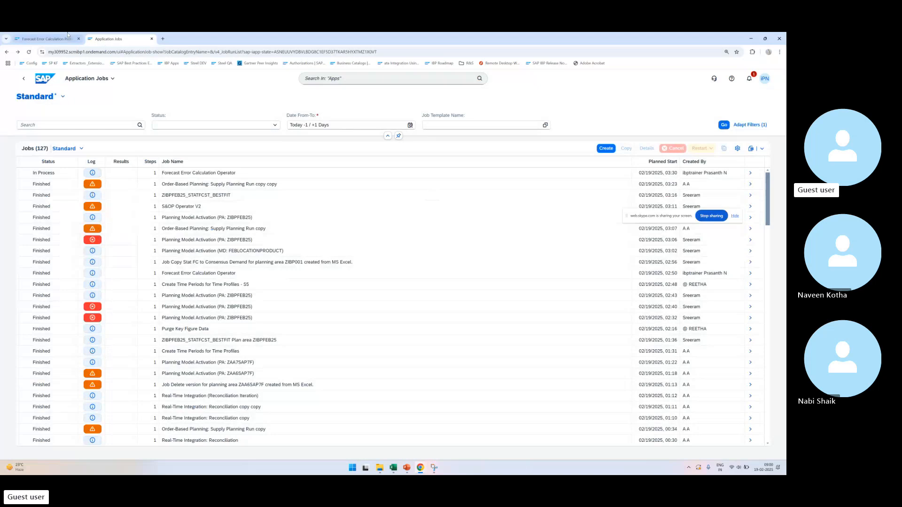
Step: Return to the saved profile and examine the settings of the Caluclations based on Statistical group
{"action": "left_click", "coordinate": [45, 39]}
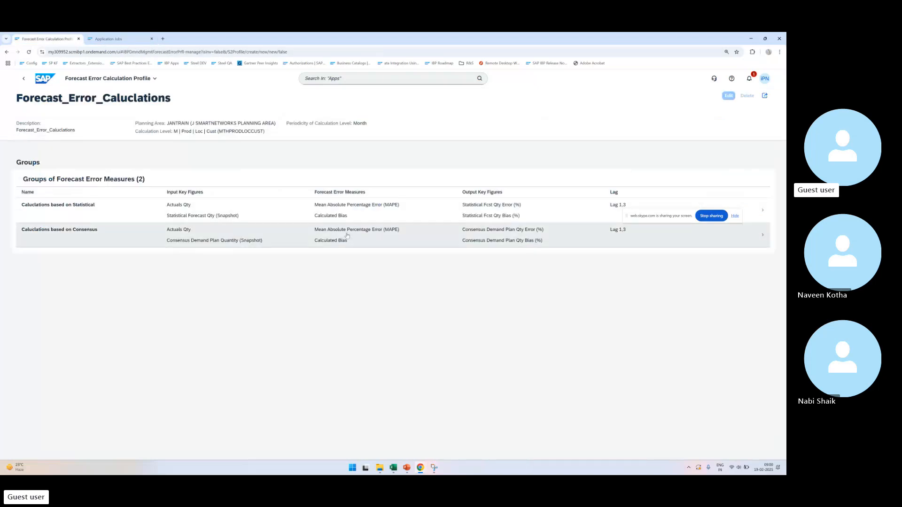
{"action": "left_click", "coordinate": [462, 212]}
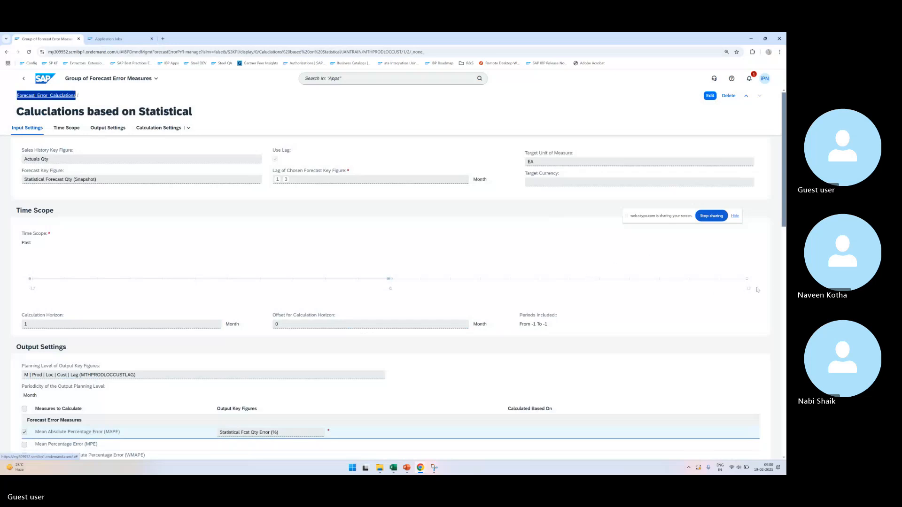
{"action": "left_click", "coordinate": [774, 290]}
{"action": "left_click", "coordinate": [736, 218]}
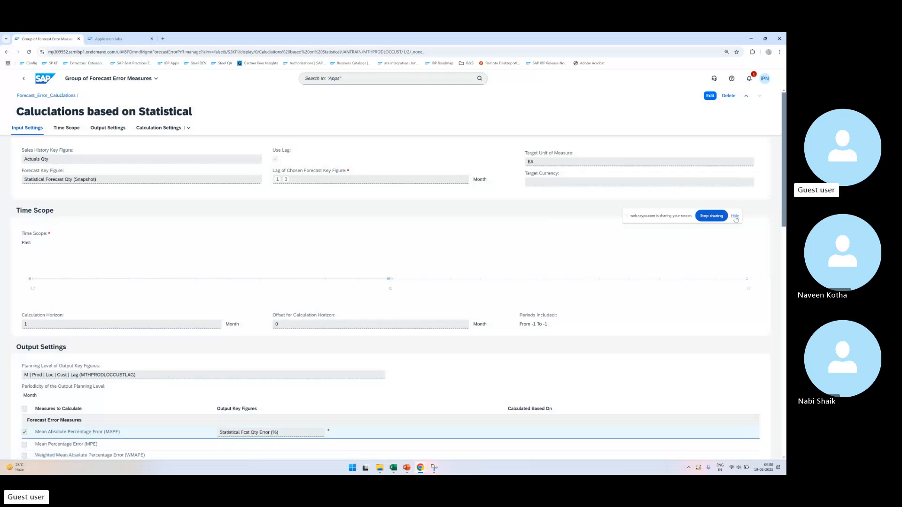
{"action": "left_click", "coordinate": [780, 350]}
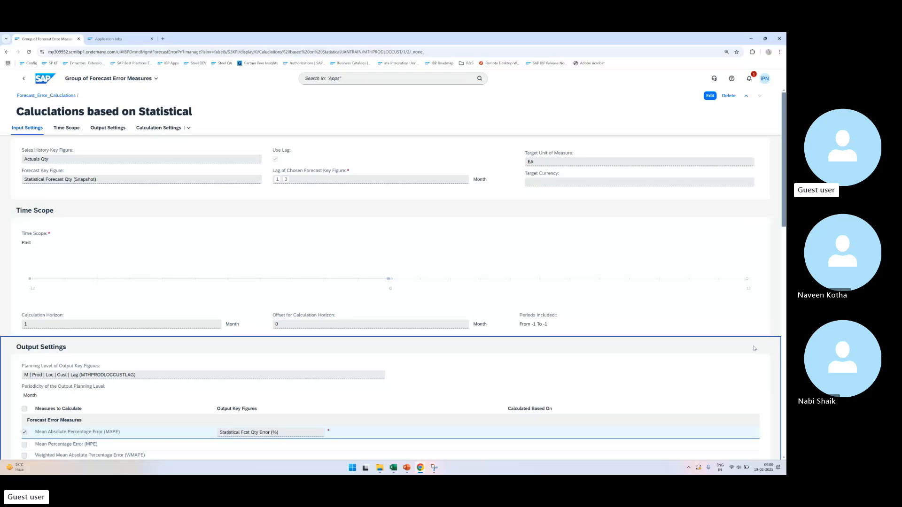
Step: Capture a screenshot of the Caluclations based on Statistical group settings and paste it onto the Inputs and Measure slide in PowerPoint
{"action": "key", "text": "ctrl+minus"}
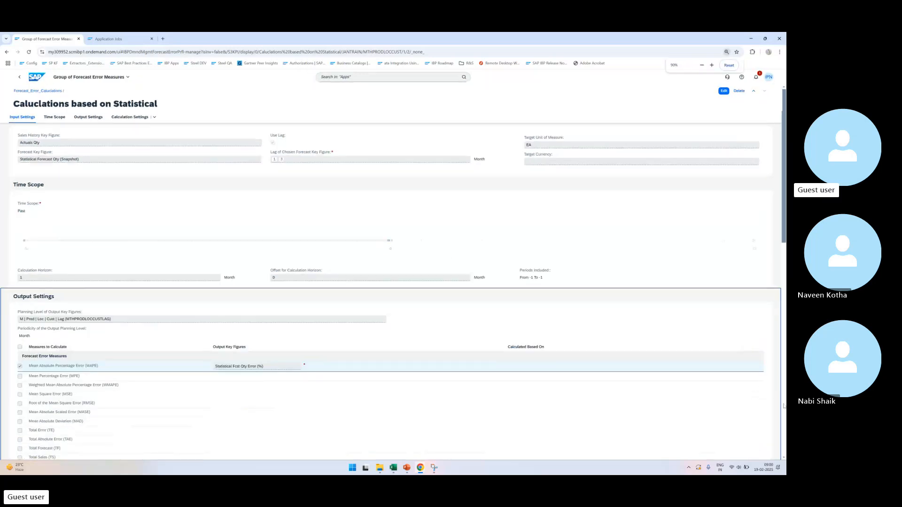
{"action": "left_click", "coordinate": [734, 448]}
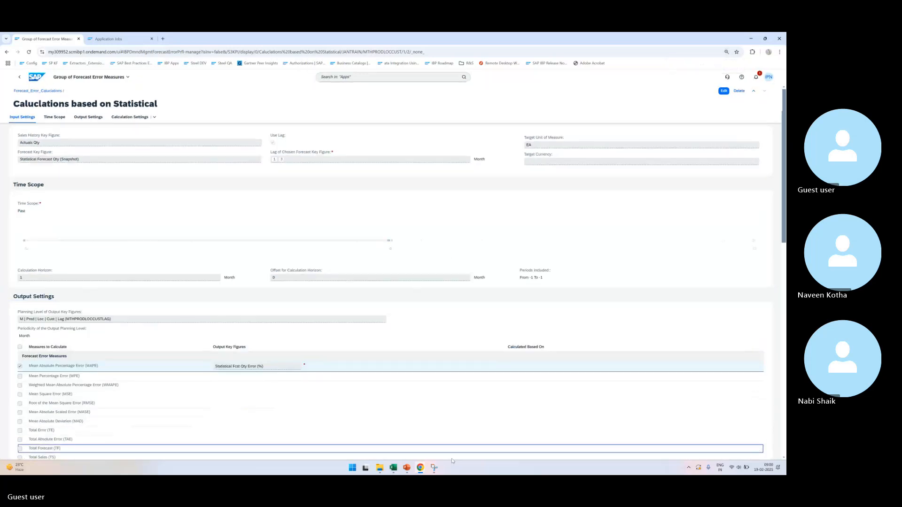
{"action": "left_click", "coordinate": [434, 471]}
{"action": "left_click", "coordinate": [335, 232]}
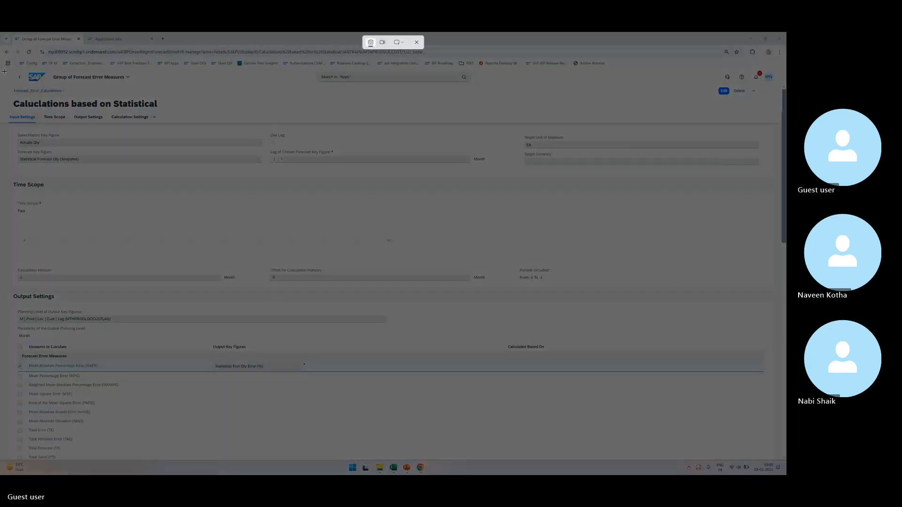
{"action": "left_click_drag", "start_coordinate": [3, 70], "coordinate": [494, 442]}
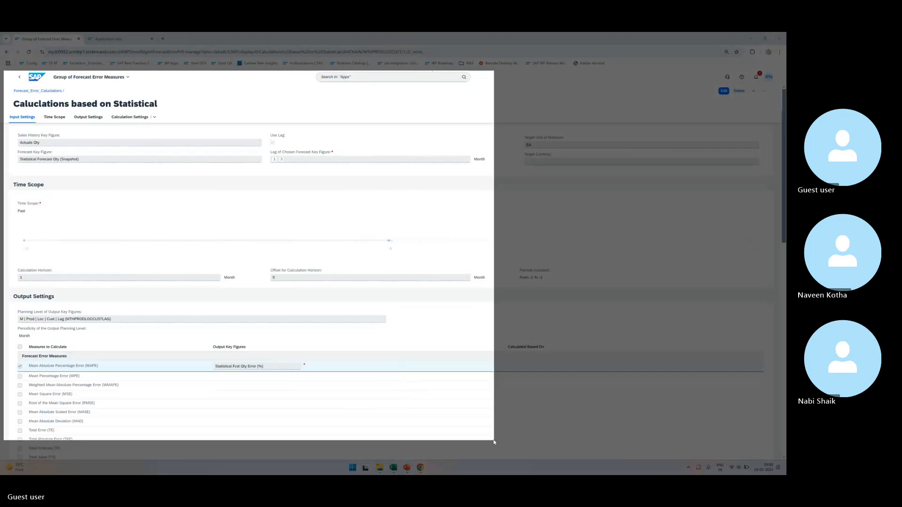
{"action": "left_click_drag", "start_coordinate": [494, 441], "coordinate": [494, 442]}
{"action": "left_click", "coordinate": [414, 467]}
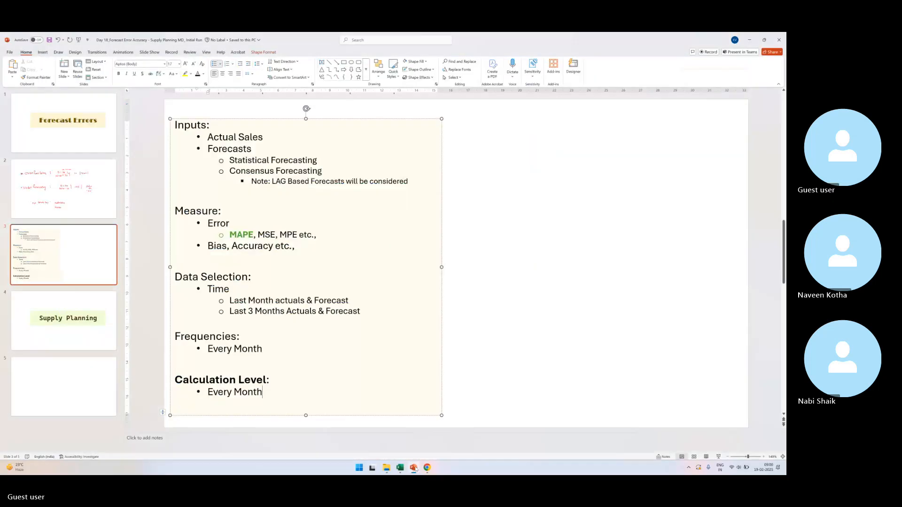
{"action": "key", "text": "ctrl+v"}
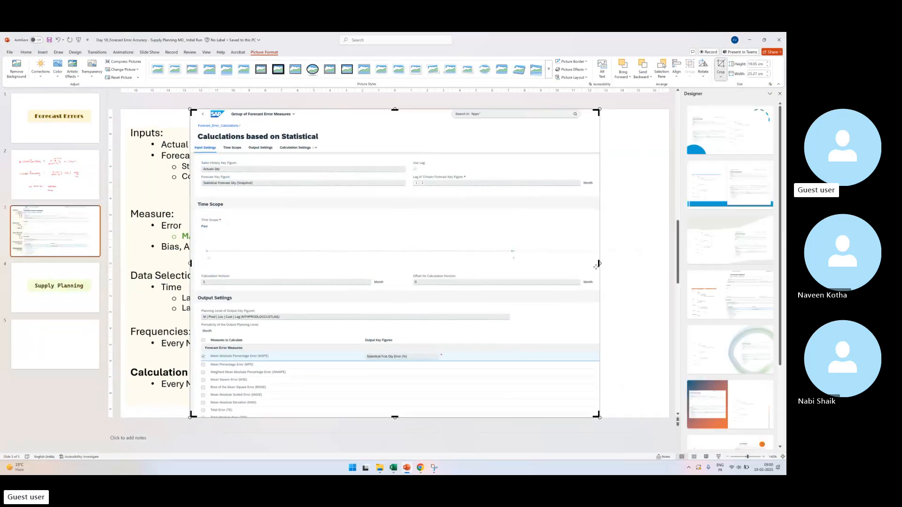
Step: Crop the right part off the pasted screenshot, shrink it to about 17.5 cm high, and position it beside the text box
{"action": "left_click_drag", "start_coordinate": [599, 263], "coordinate": [516, 264]}
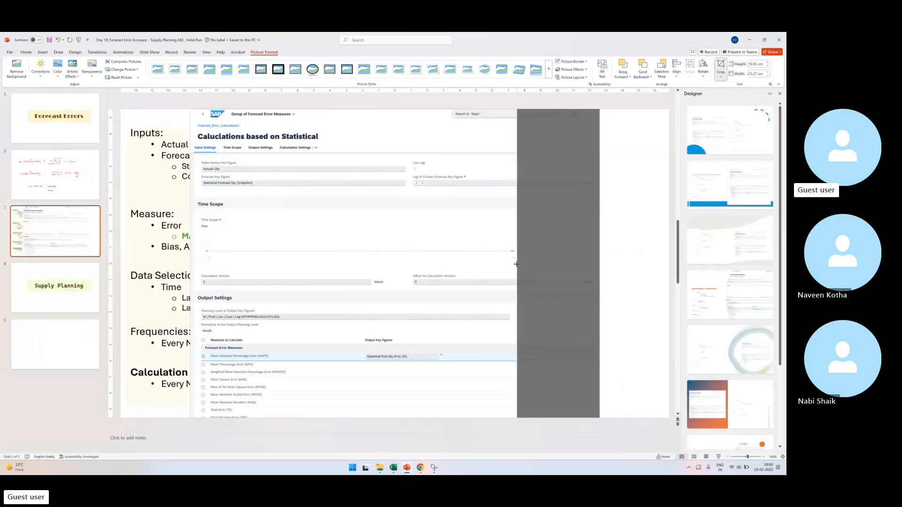
{"action": "left_click", "coordinate": [617, 254]}
{"action": "left_click_drag", "start_coordinate": [447, 261], "coordinate": [575, 265]}
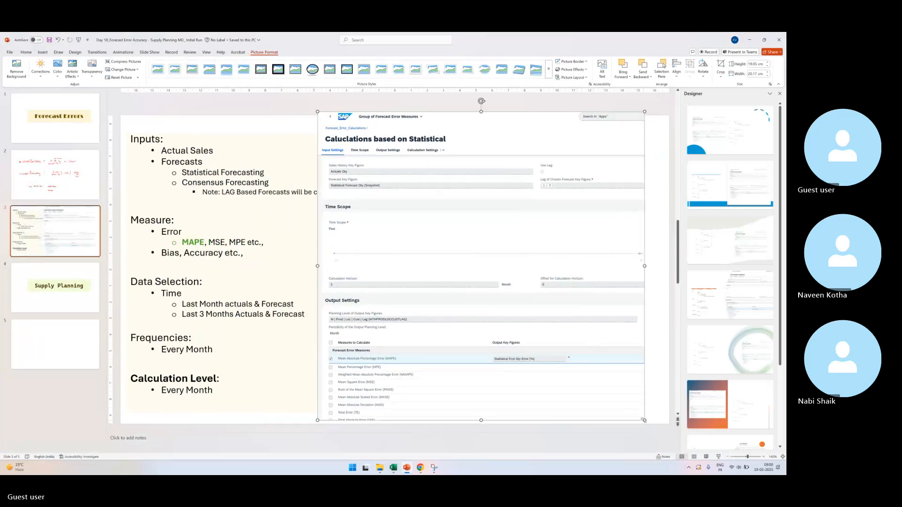
{"action": "left_click_drag", "start_coordinate": [645, 420], "coordinate": [619, 395]}
{"action": "left_click_drag", "start_coordinate": [517, 351], "coordinate": [547, 365]}
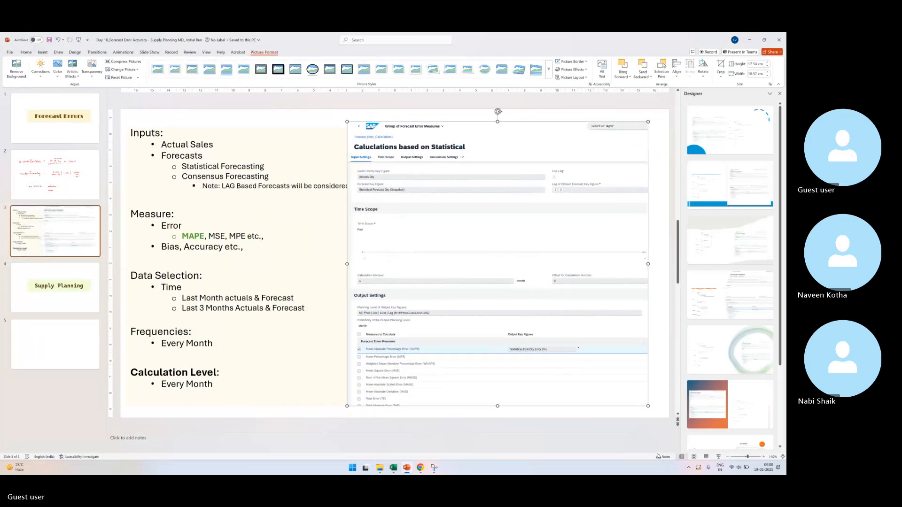
{"action": "left_click", "coordinate": [718, 456]}
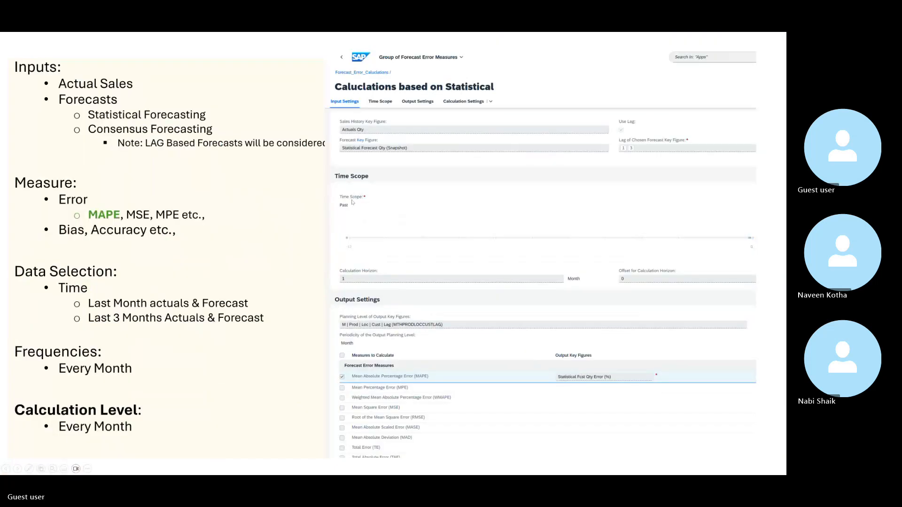
{"action": "key", "text": "Escape"}
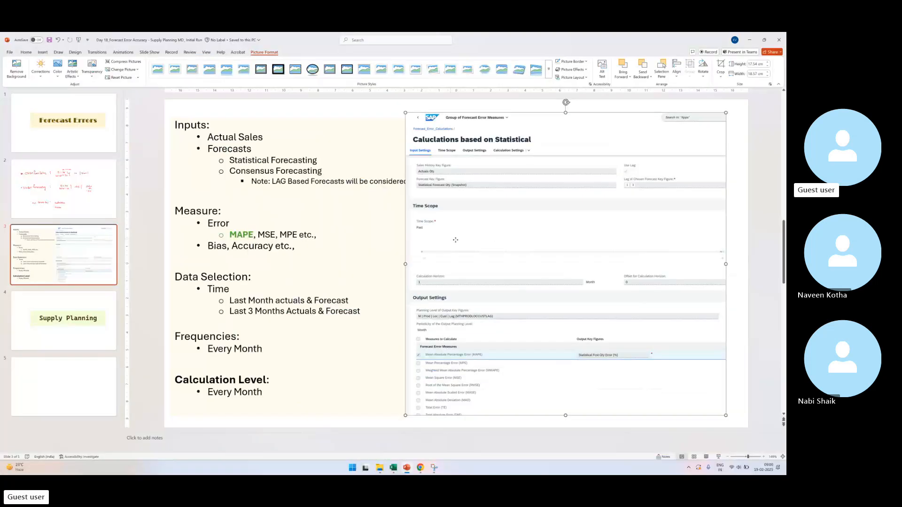
{"action": "left_click", "coordinate": [352, 238]}
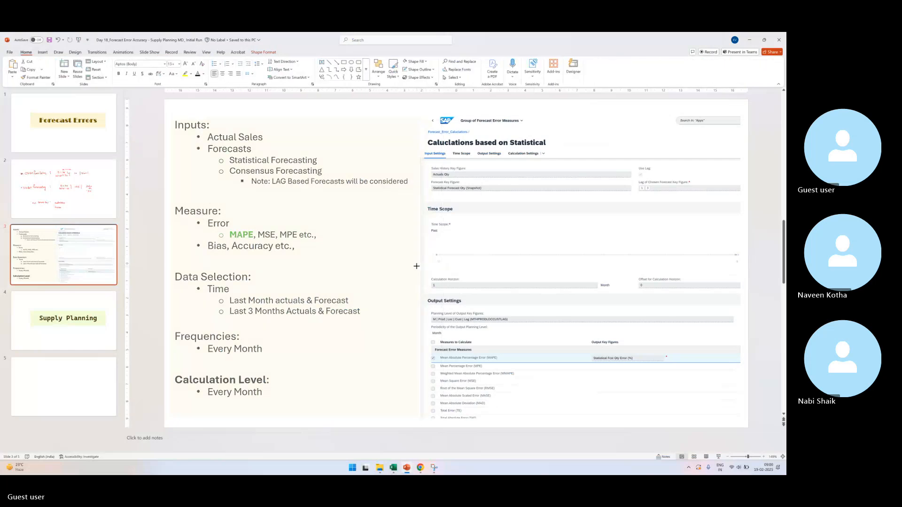
{"action": "left_click_drag", "start_coordinate": [473, 268], "coordinate": [480, 270]}
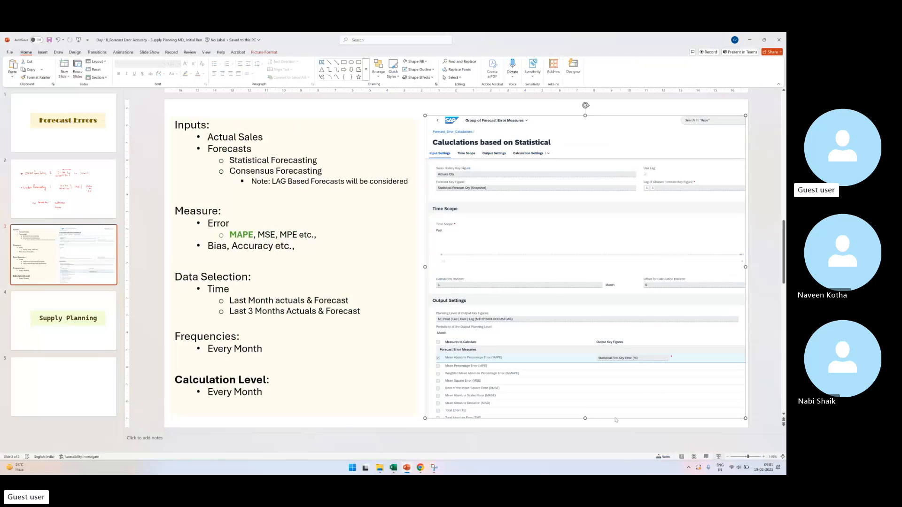
Step: Present the slide and draw pen lines from Actual Sales, Forecasts, the LAG note, Error and Time to their matching fields in the screenshot
{"action": "left_click", "coordinate": [718, 457]}
{"action": "right_click", "coordinate": [172, 140]}
{"action": "mouse_move", "coordinate": [205, 219]}
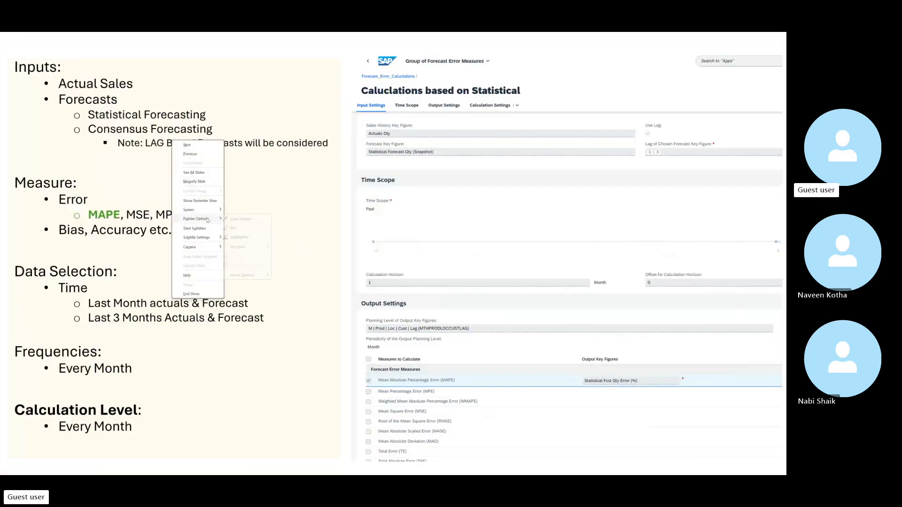
{"action": "left_click", "coordinate": [243, 229]}
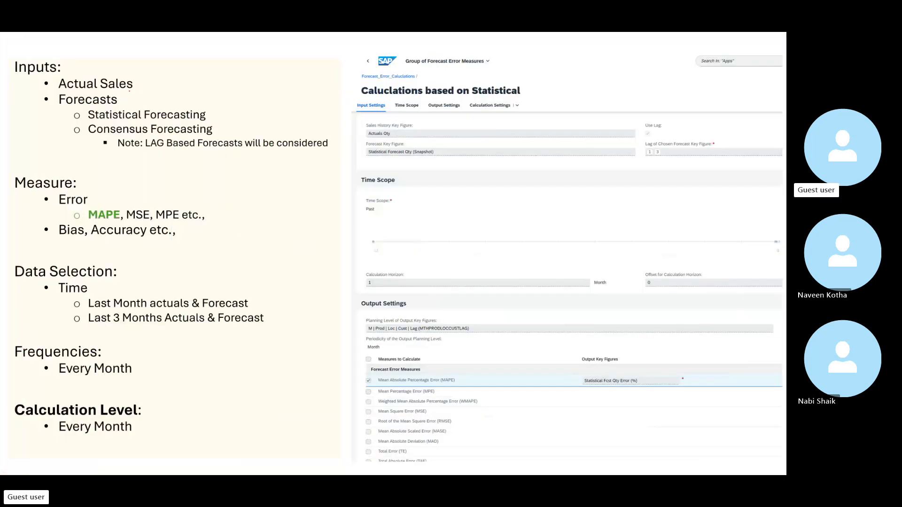
{"action": "left_click_drag", "start_coordinate": [137, 85], "coordinate": [270, 92]}
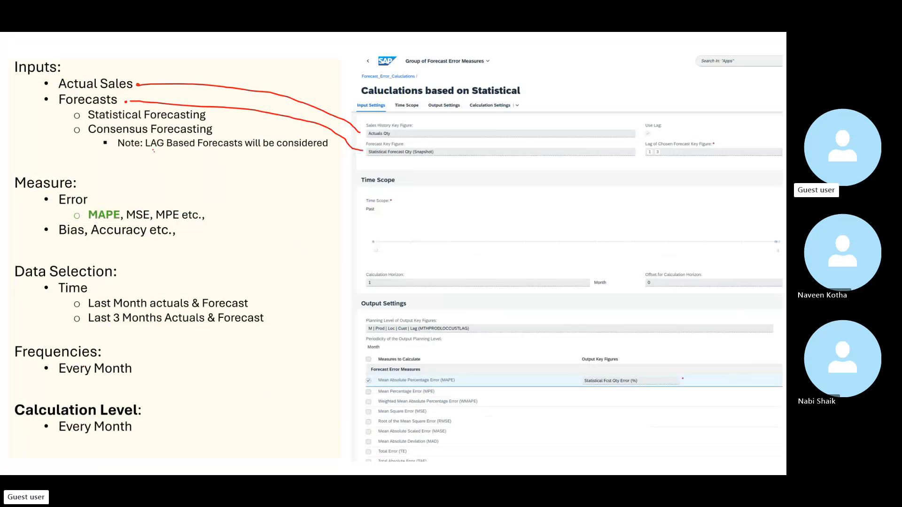
{"action": "mouse_move", "coordinate": [152, 150]}
{"action": "left_mouse_down"}
{"action": "mouse_move", "coordinate": [594, 173]}
{"action": "mouse_move", "coordinate": [644, 139]}
{"action": "left_mouse_up"}
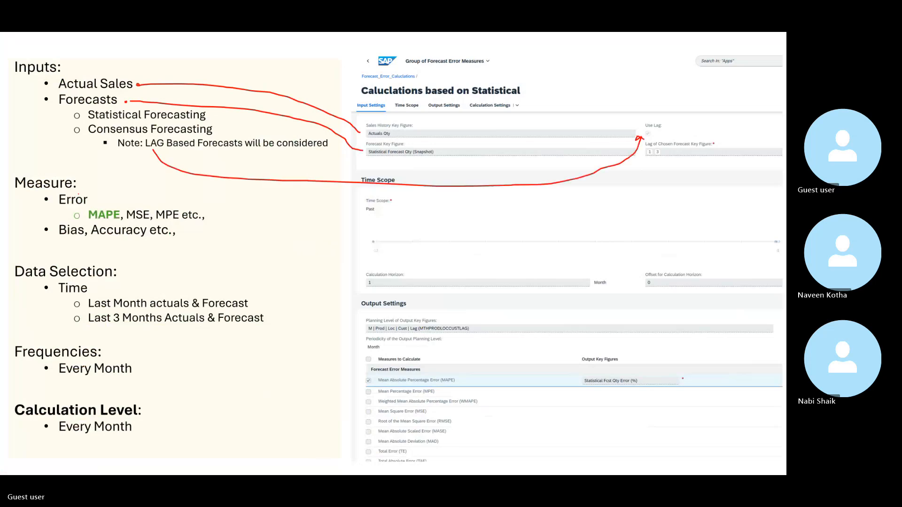
{"action": "mouse_move", "coordinate": [97, 201]}
{"action": "left_mouse_down"}
{"action": "mouse_move", "coordinate": [278, 228]}
{"action": "mouse_move", "coordinate": [345, 329]}
{"action": "mouse_move", "coordinate": [359, 394]}
{"action": "left_mouse_up"}
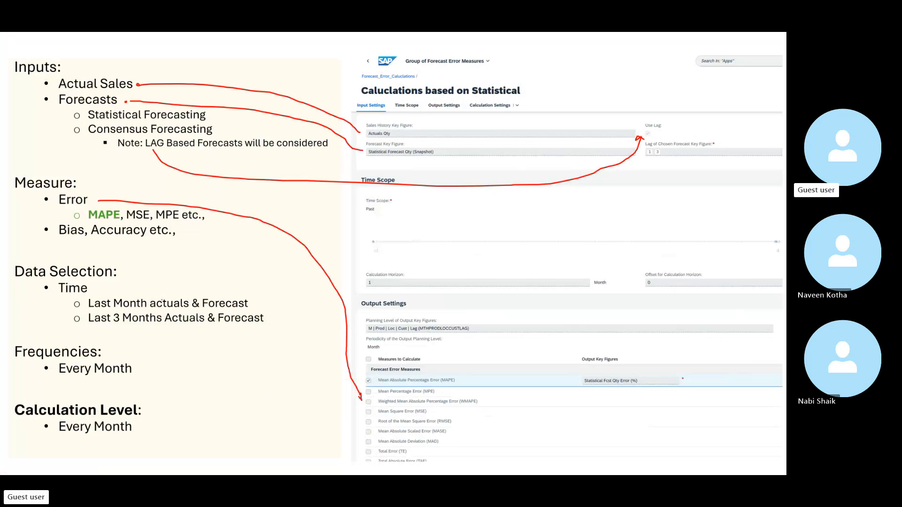
{"action": "left_click_drag", "start_coordinate": [98, 292], "coordinate": [370, 273]}
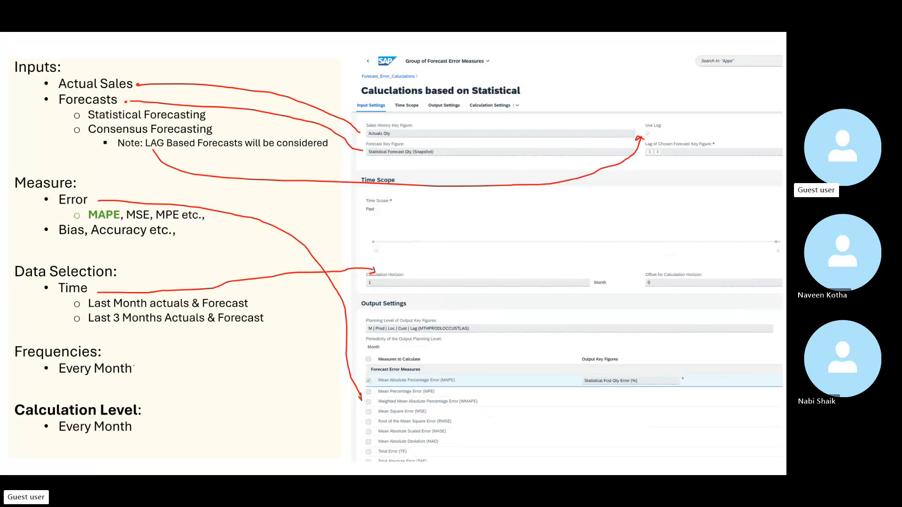
Step: Handwrite "(Job scheduling)" beside Every Month under Frequencies, and end the slide show, keeping the ink annotations
{"action": "mouse_move", "coordinate": [142, 360]}
{"action": "left_mouse_down"}
{"action": "mouse_move", "coordinate": [140, 375]}
{"action": "mouse_move", "coordinate": [214, 379]}
{"action": "left_mouse_up"}
{"action": "left_click_drag", "start_coordinate": [217, 372], "coordinate": [230, 383]}
{"action": "left_click_drag", "start_coordinate": [230, 365], "coordinate": [228, 381]}
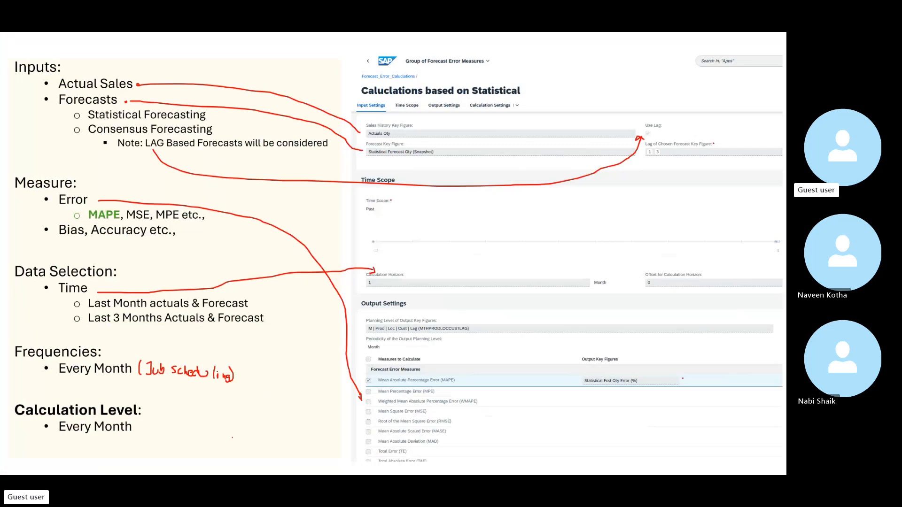
{"action": "right_click", "coordinate": [232, 437]}
{"action": "left_click", "coordinate": [238, 432]}
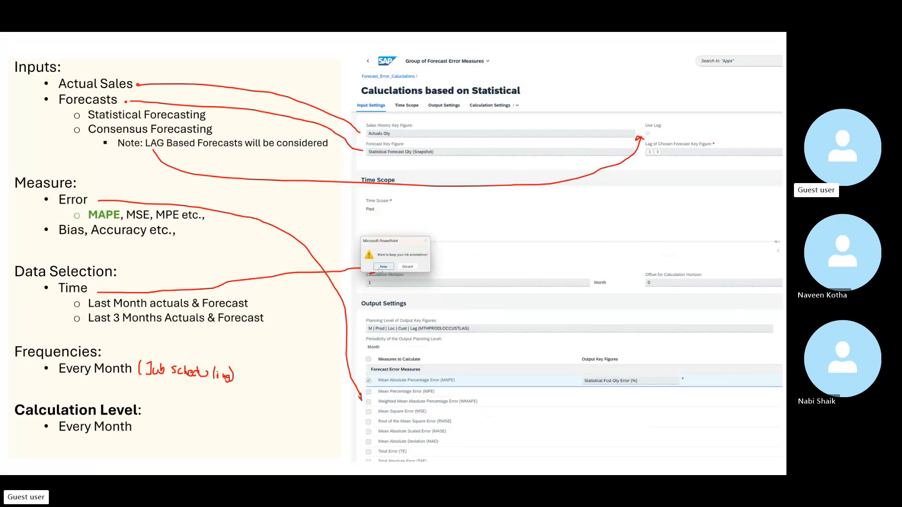
{"action": "left_click", "coordinate": [383, 266]}
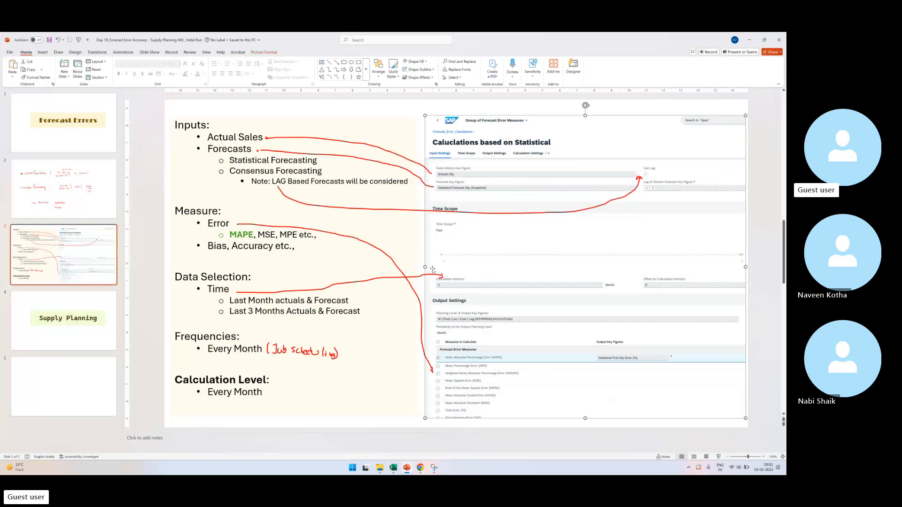
Step: Return to Application Jobs in the browser and refresh the job list to check the Forecast Error Calculation Operator job's status
{"action": "key", "text": "alt+Tab"}
{"action": "key", "text": "alt+Tab"}
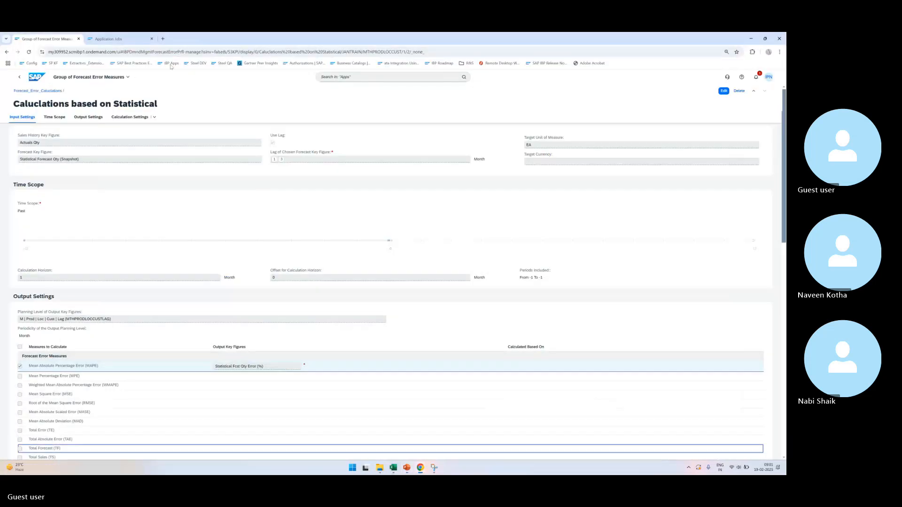
{"action": "key", "text": "ctrl+Tab"}
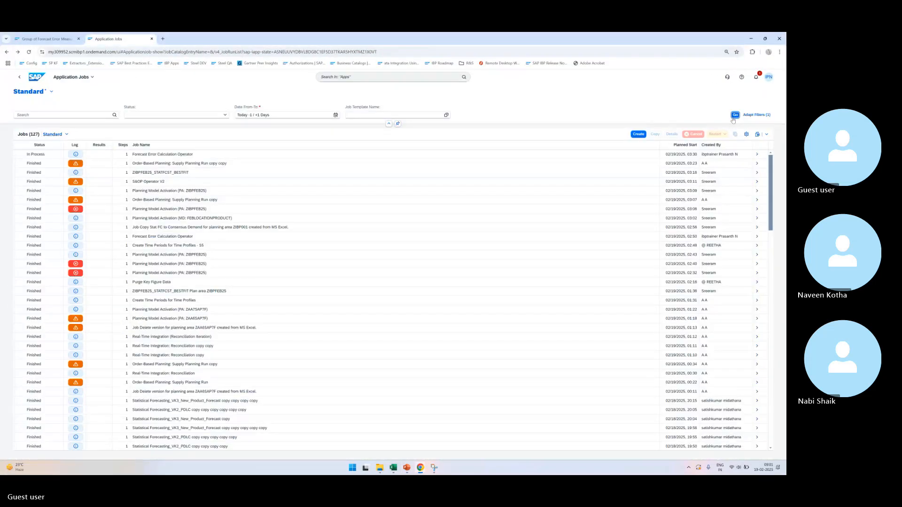
{"action": "left_click", "coordinate": [723, 125]}
{"action": "key", "text": "ctrl+minus"}
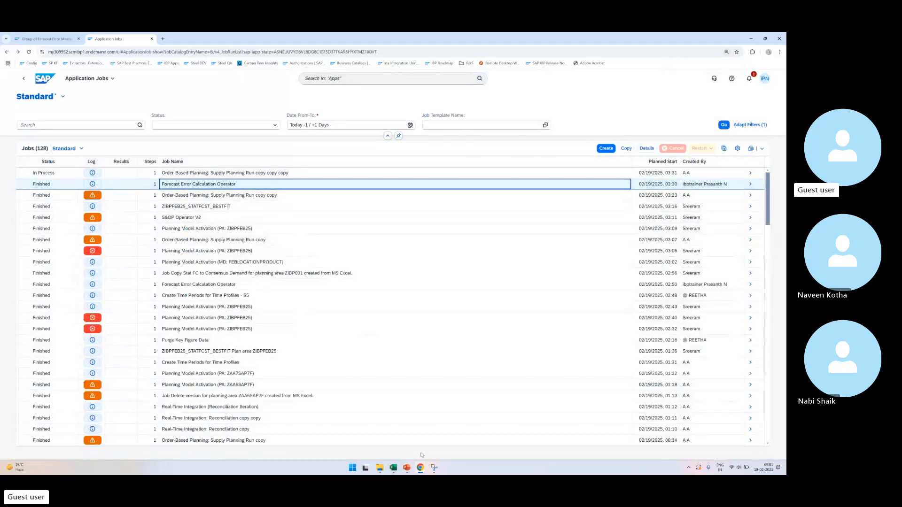
Step: Switch to the Forecast Error Caluclation workbook in Excel and examine the FEB 2025 column of error and bias key figures
{"action": "left_click", "coordinate": [393, 467]}
{"action": "left_click", "coordinate": [475, 442]}
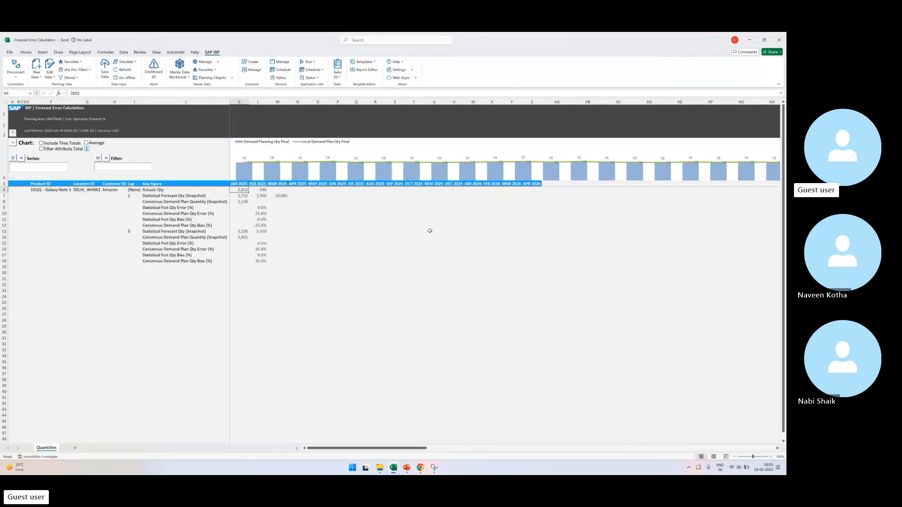
{"action": "left_click", "coordinate": [432, 255]}
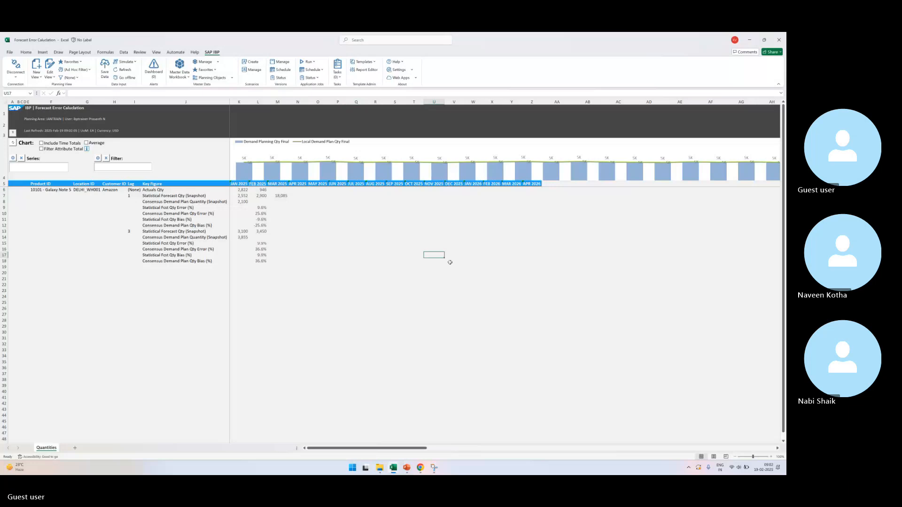
{"action": "left_click", "coordinate": [464, 303]}
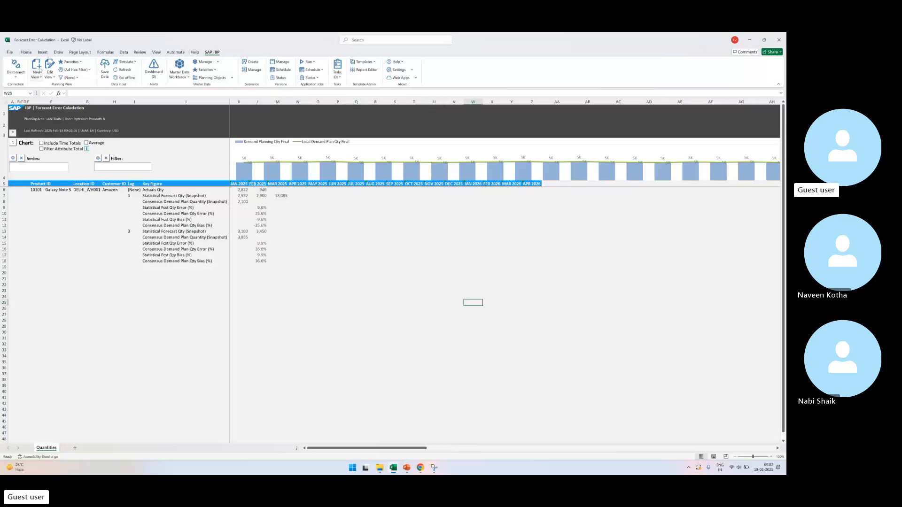
{"action": "left_click", "coordinate": [29, 53]}
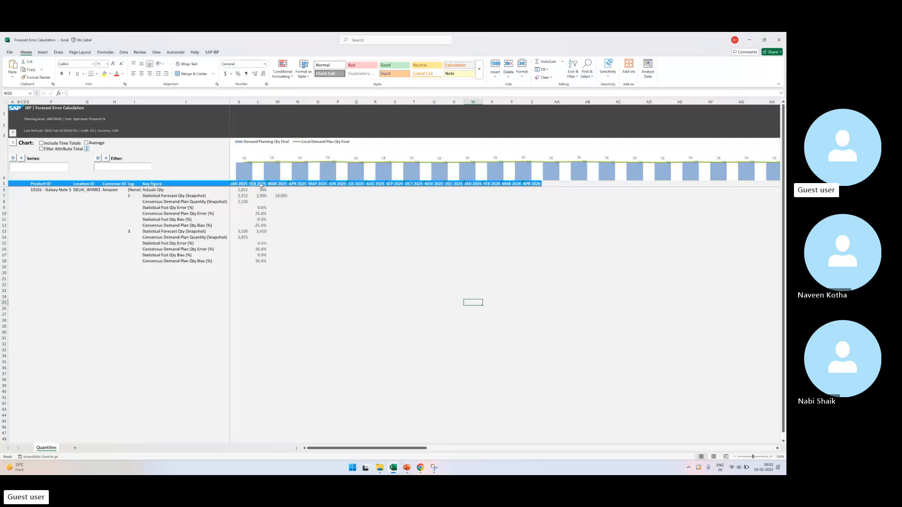
{"action": "left_click", "coordinate": [259, 102]}
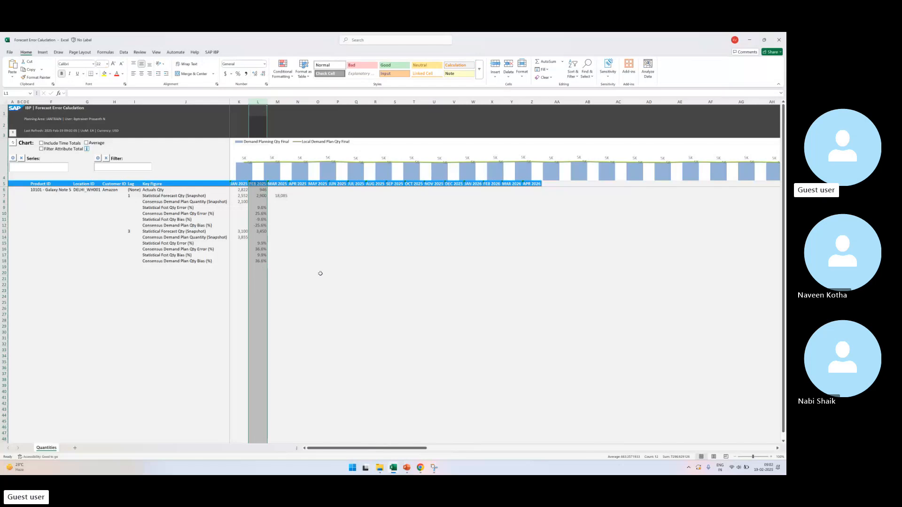
{"action": "left_click", "coordinate": [394, 285]}
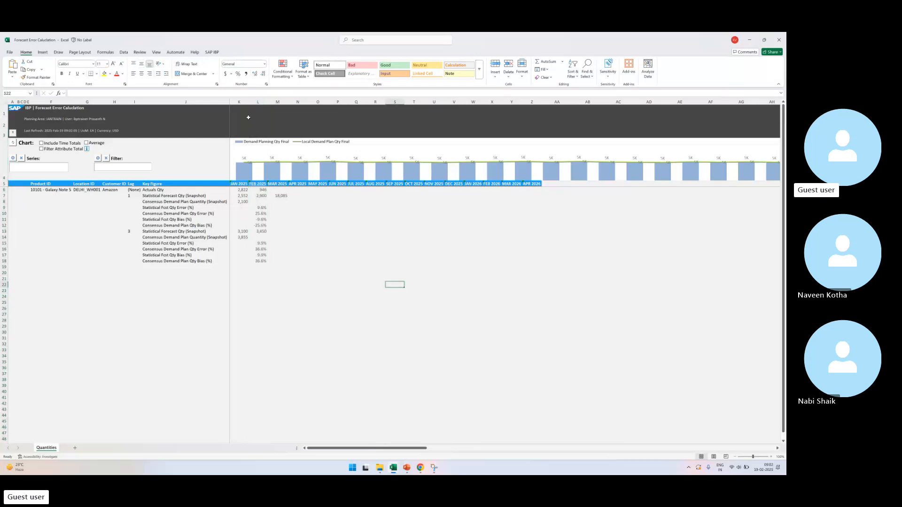
Step: Enlarge the planning view and examine the JAN 2025 period and the Actuals Qty key figure
{"action": "left_click", "coordinate": [770, 457]}
{"action": "left_click", "coordinate": [771, 457]}
{"action": "left_click", "coordinate": [770, 456]}
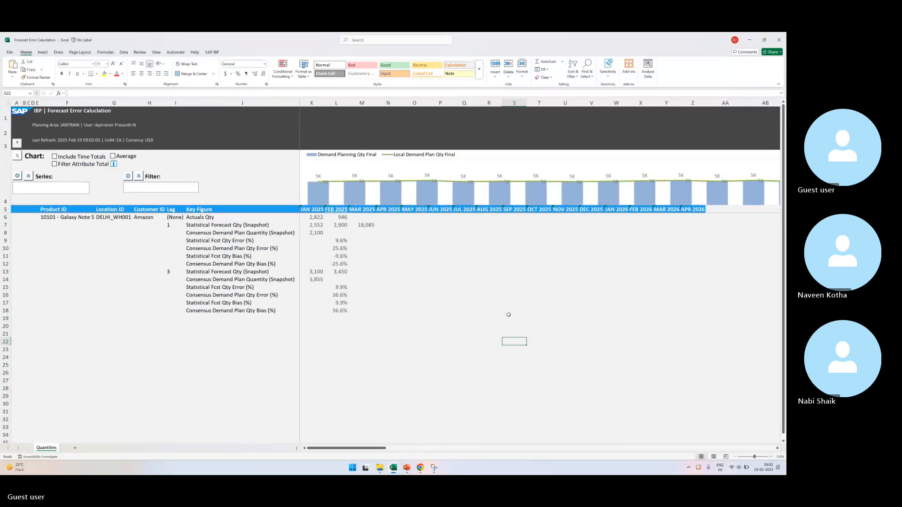
{"action": "left_click", "coordinate": [317, 209]}
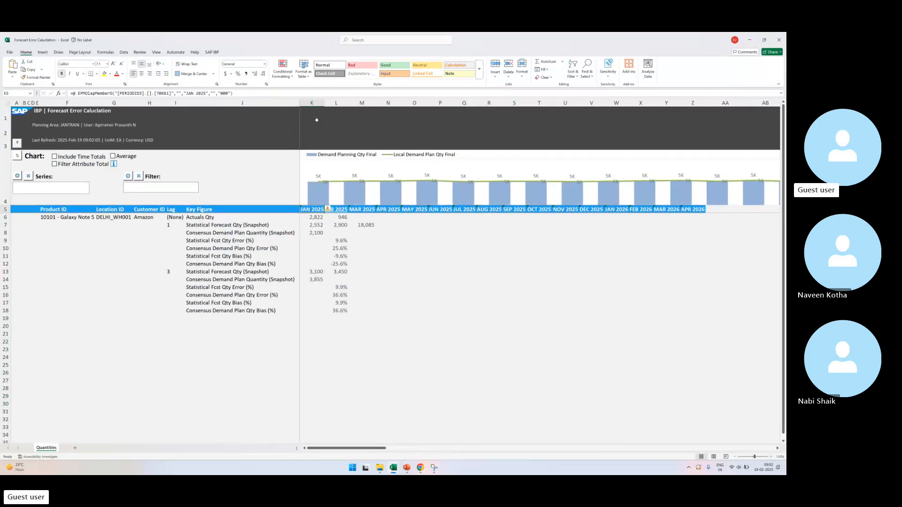
{"action": "left_click", "coordinate": [441, 328]}
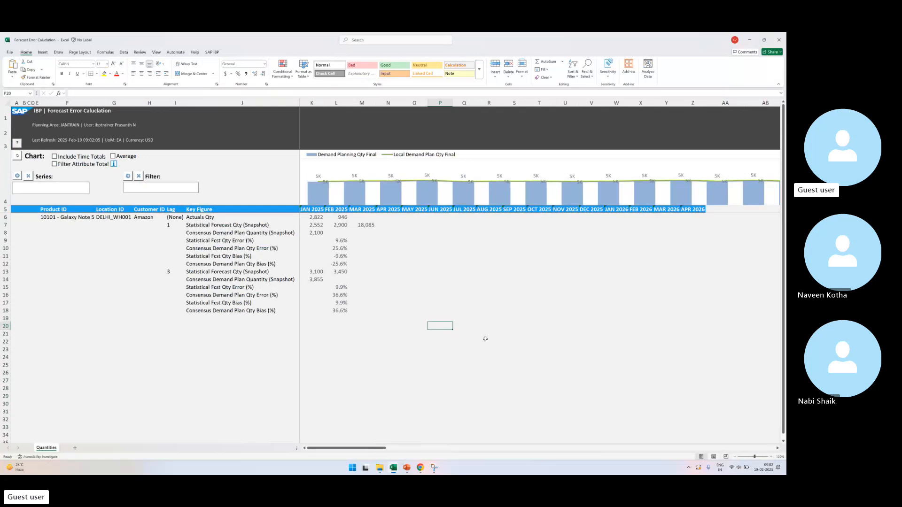
{"action": "left_click", "coordinate": [216, 218]}
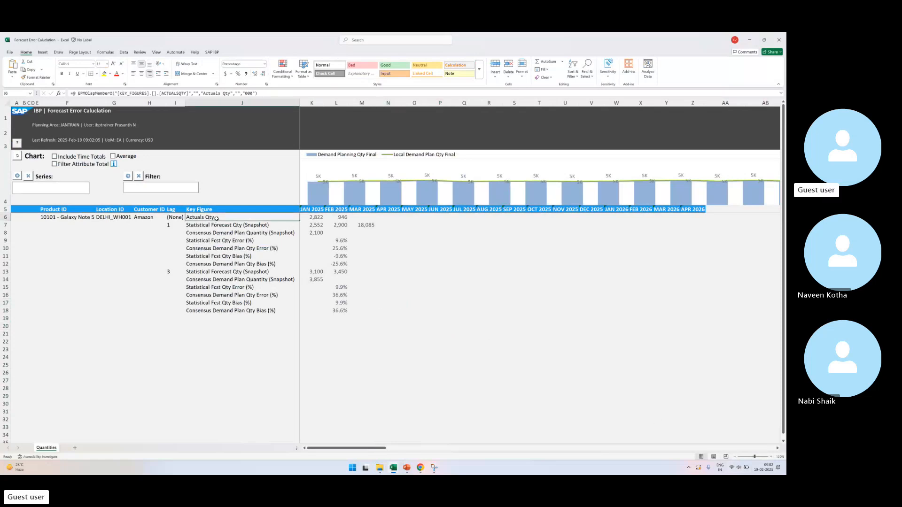
Step: Shade the Actuals Qty key figure name and its JAN 2025 value light green
{"action": "left_click", "coordinate": [110, 74]}
{"action": "left_click", "coordinate": [158, 116]}
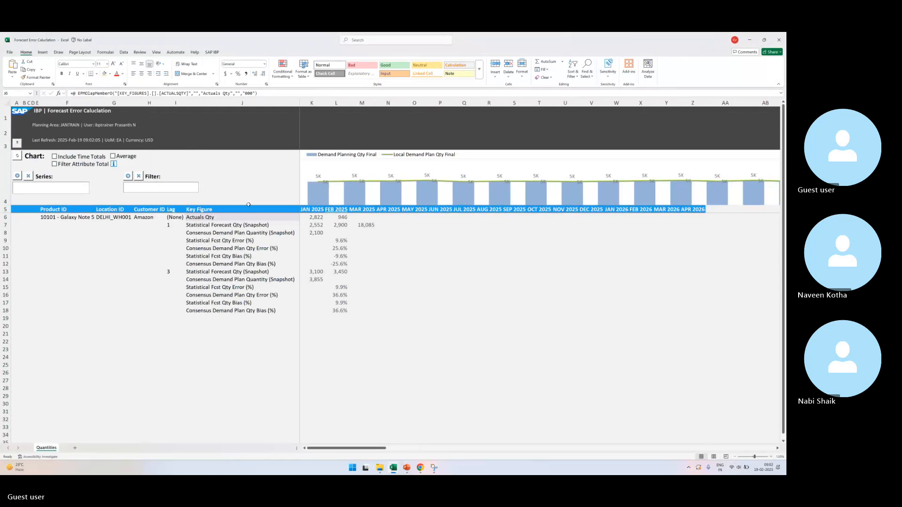
{"action": "key", "text": "Right"}
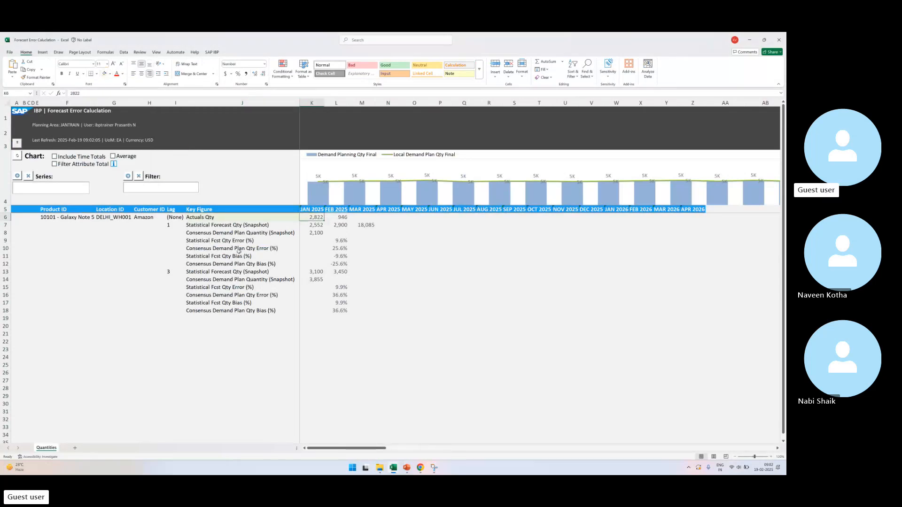
Step: Shade the product, location and customer cells in the Actuals Qty row light green, and apply the Bad style to the (None) lag cell
{"action": "left_click", "coordinate": [69, 217]}
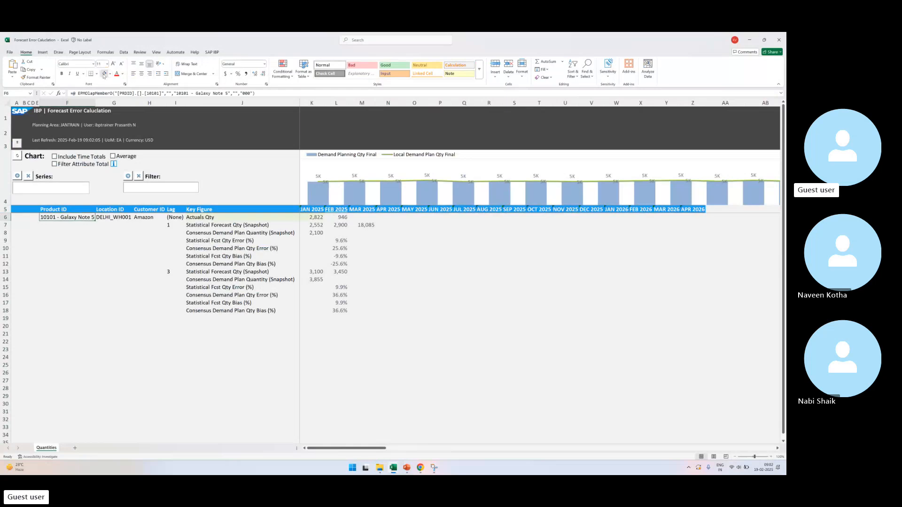
{"action": "left_click", "coordinate": [101, 217]}
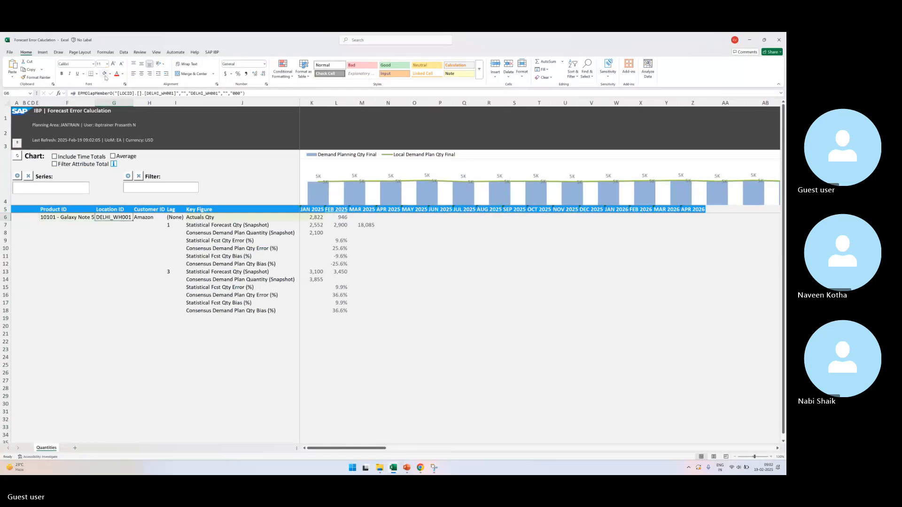
{"action": "left_click", "coordinate": [143, 218]}
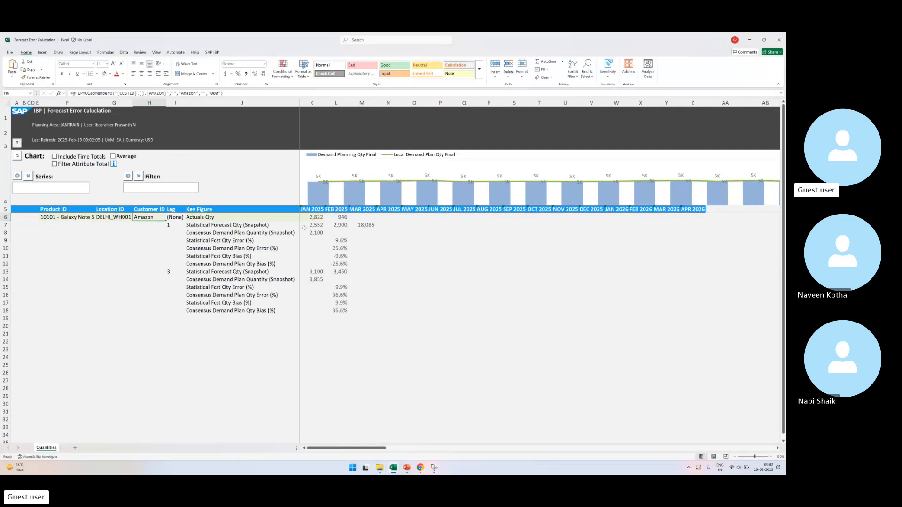
{"action": "left_click", "coordinate": [317, 218]}
{"action": "left_click", "coordinate": [178, 217]}
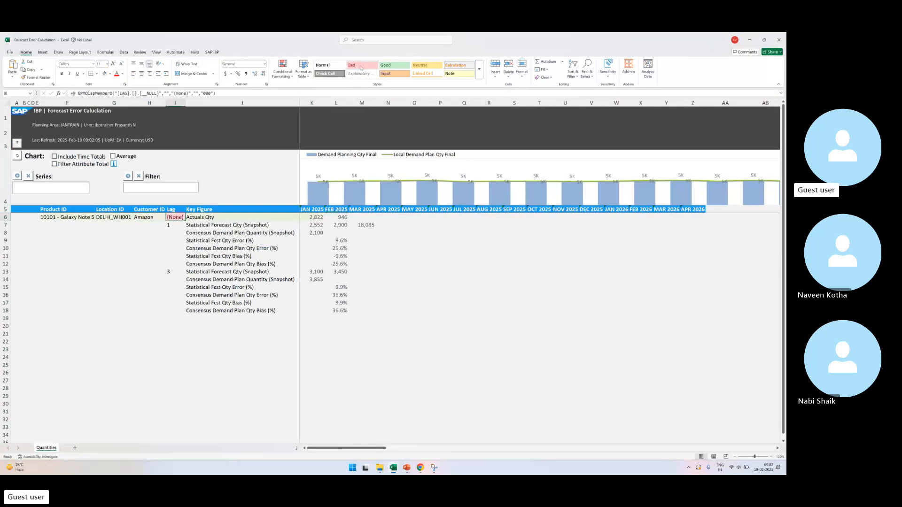
Step: Remove the fill from the Product ID through Lag cells in the Actuals Qty row
{"action": "left_click_drag", "start_coordinate": [174, 215], "coordinate": [66, 217]}
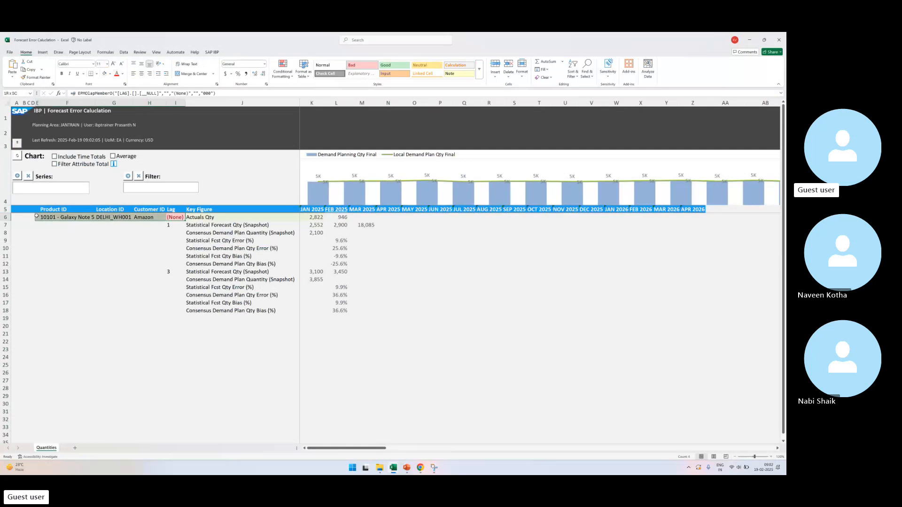
{"action": "left_click", "coordinate": [110, 74]}
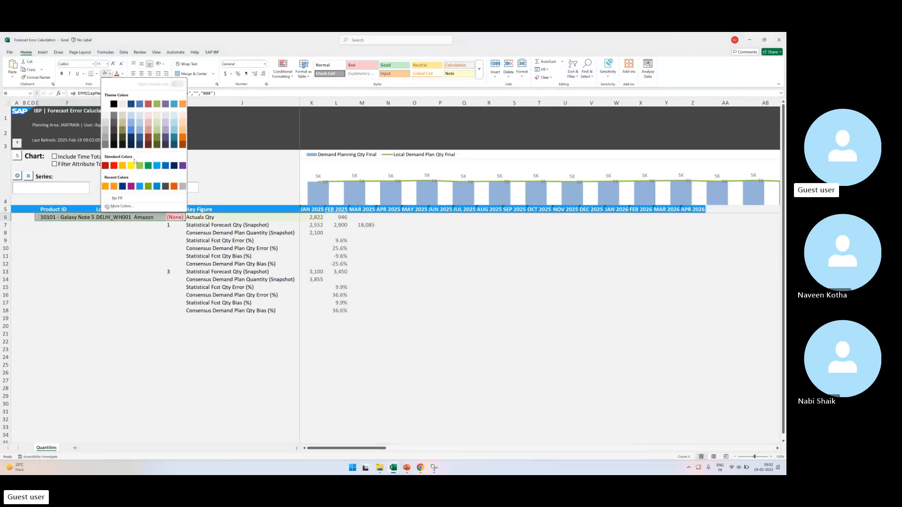
{"action": "left_click", "coordinate": [117, 198]}
Step: Shade the lag 1 Statistical Forecast Qty (Snapshot) name, its JAN 2025 value and the lag number in a slightly darker light green
{"action": "left_click", "coordinate": [256, 225]}
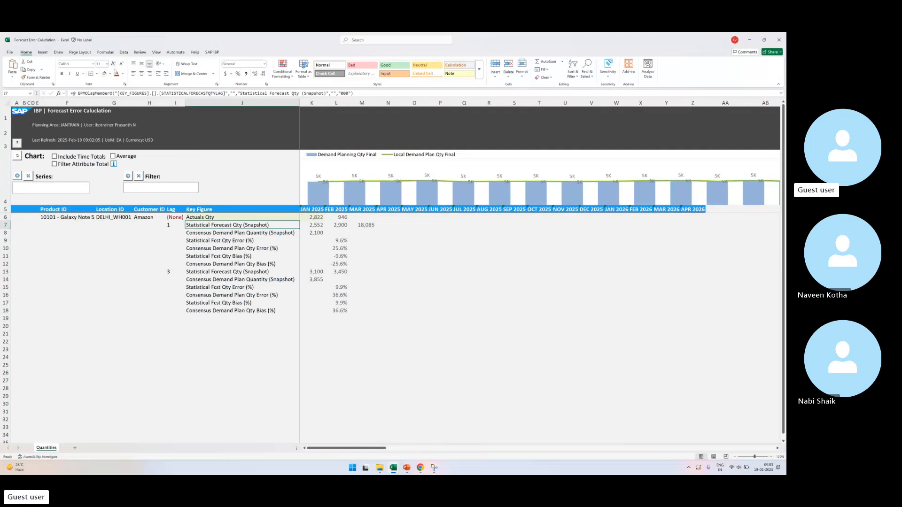
{"action": "left_click", "coordinate": [109, 74]}
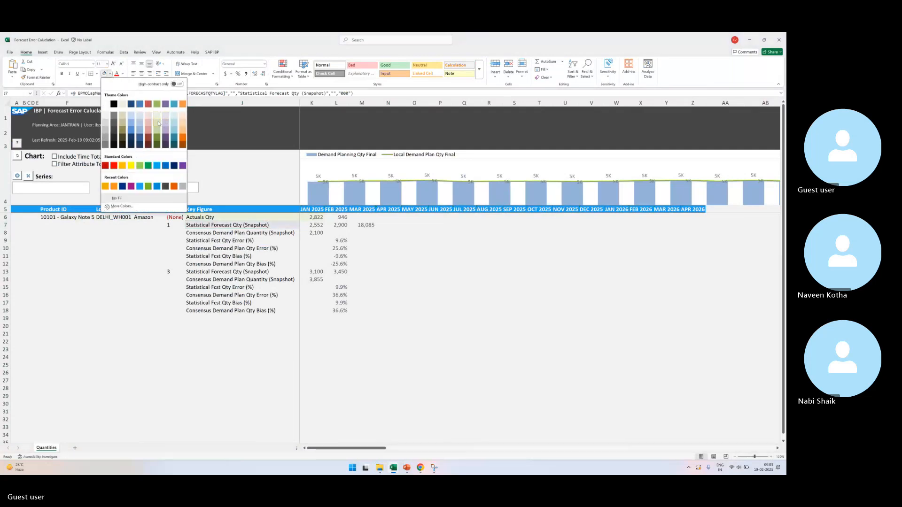
{"action": "left_click", "coordinate": [158, 116]}
{"action": "left_click", "coordinate": [320, 223]}
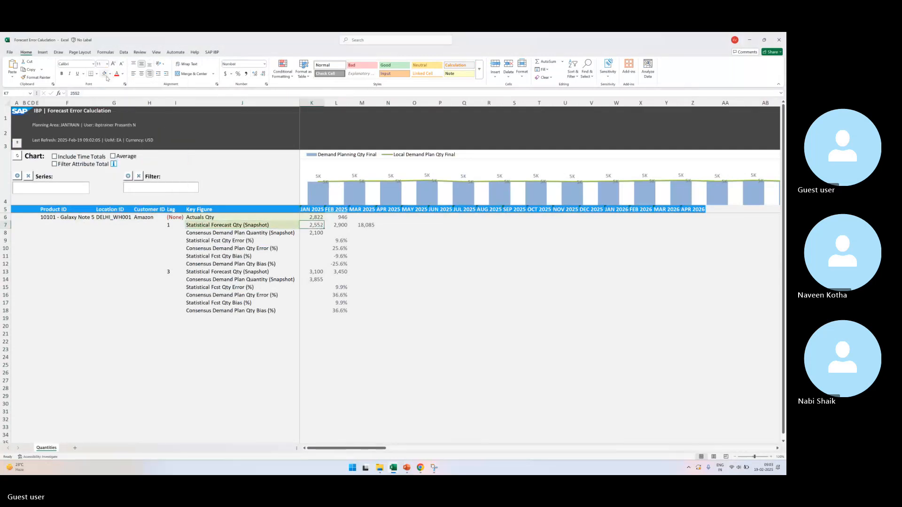
{"action": "key", "text": "F4"}
{"action": "left_click", "coordinate": [361, 248]}
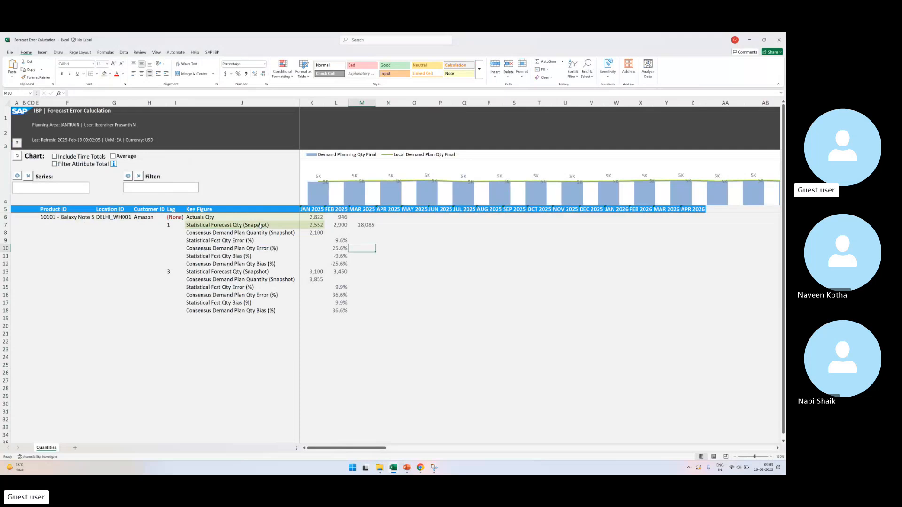
{"action": "left_click", "coordinate": [260, 225]}
{"action": "left_click", "coordinate": [322, 227]}
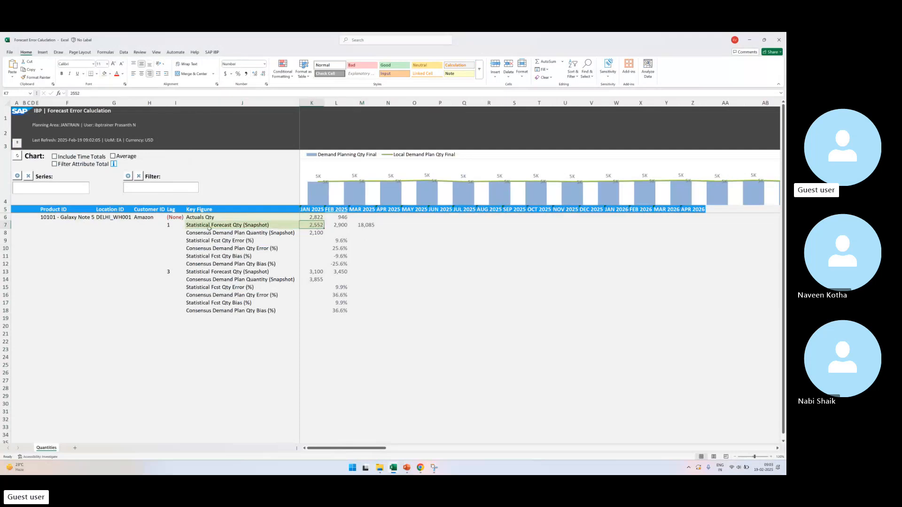
{"action": "left_click", "coordinate": [175, 225]}
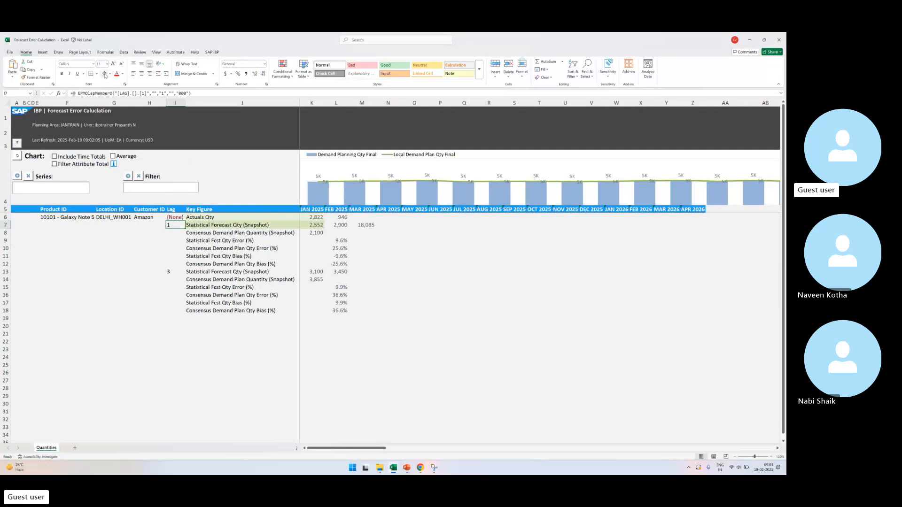
Step: Shade the lag 3 number, its Statistical Forecast Qty (Snapshot) name and JAN 2025 value in a medium green
{"action": "left_click", "coordinate": [174, 271]}
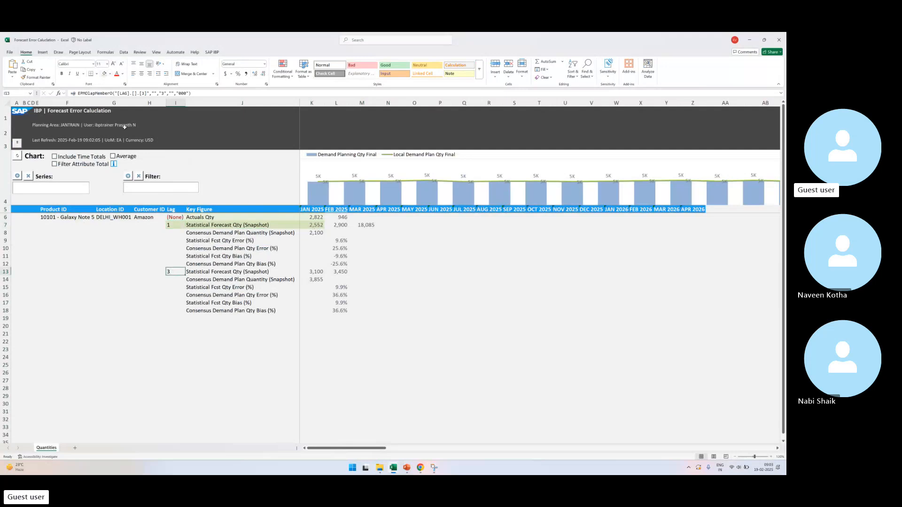
{"action": "left_click", "coordinate": [110, 74]}
{"action": "left_click", "coordinate": [158, 131]}
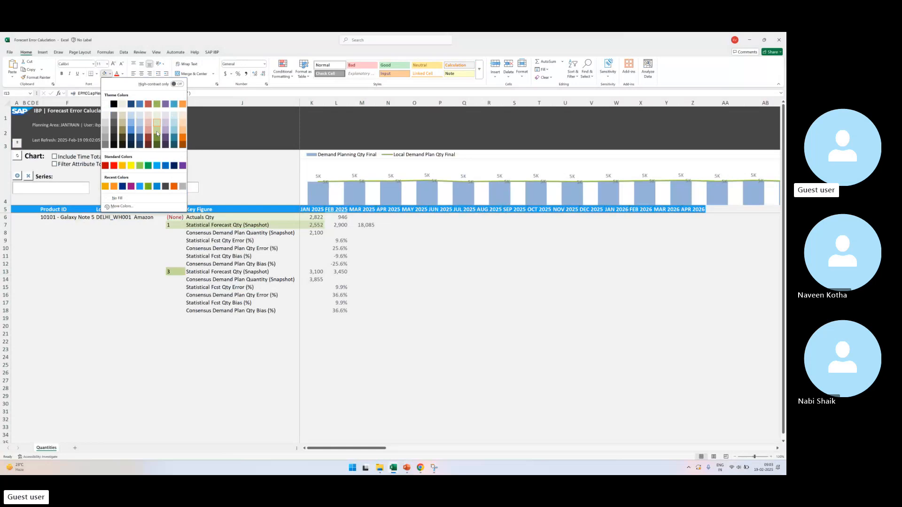
{"action": "left_click", "coordinate": [208, 270]}
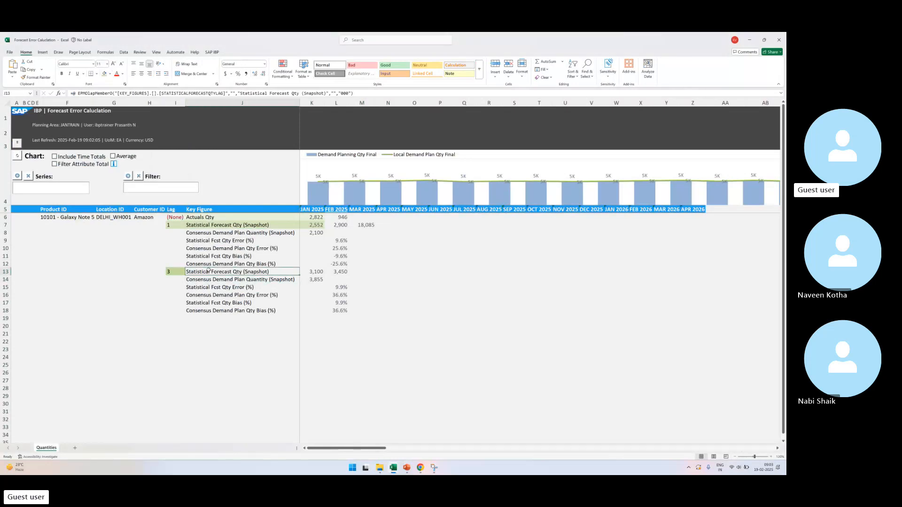
{"action": "left_click", "coordinate": [104, 73]}
{"action": "left_click", "coordinate": [303, 275]}
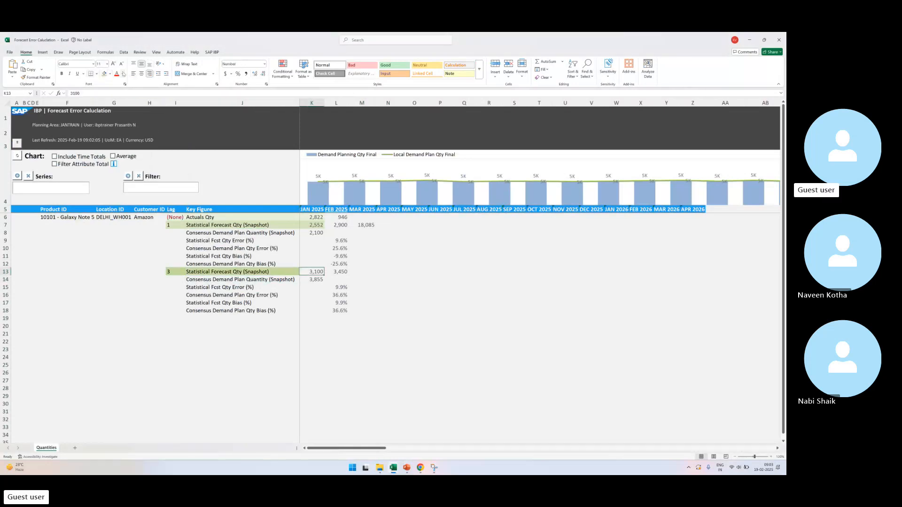
{"action": "left_click", "coordinate": [105, 73]}
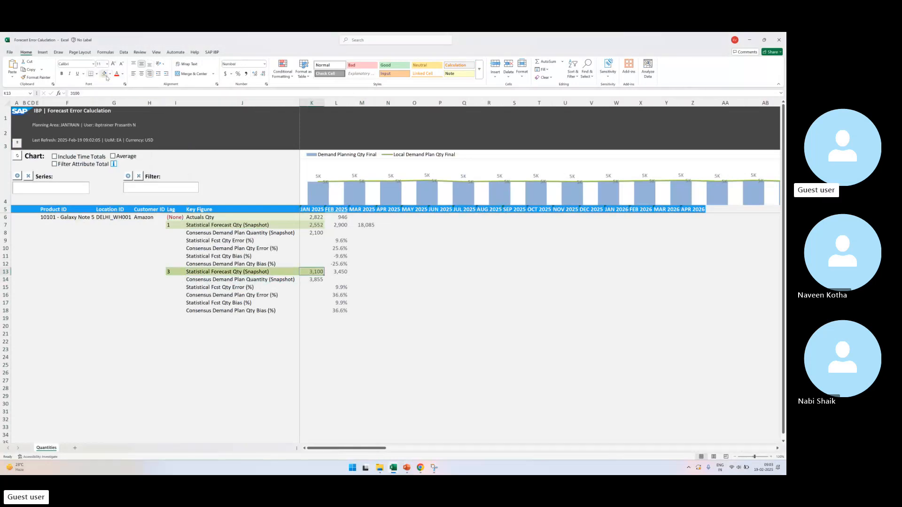
{"action": "left_click", "coordinate": [371, 254]}
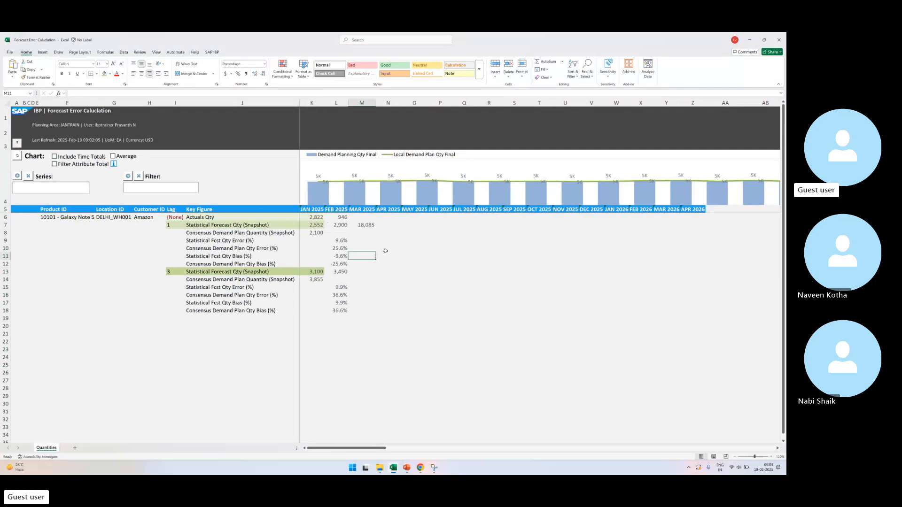
Step: Examine the JAN 2025 column and the lag 3 Statistical Forecast Qty (Snapshot) row
{"action": "left_click", "coordinate": [319, 212]}
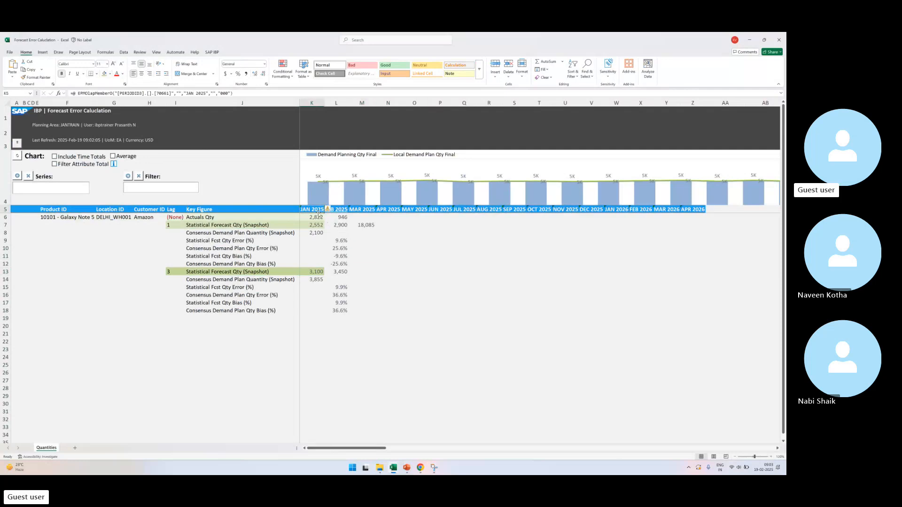
{"action": "left_click", "coordinate": [311, 103]}
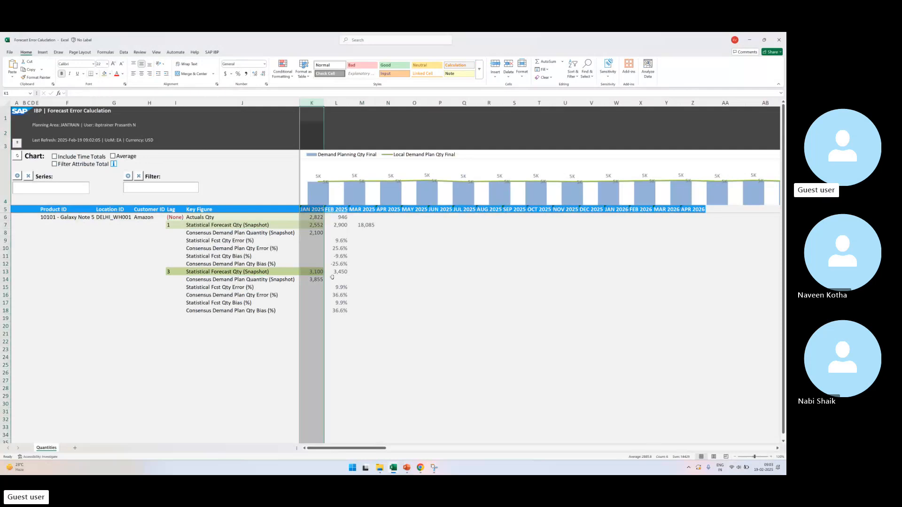
{"action": "left_click", "coordinate": [318, 272]}
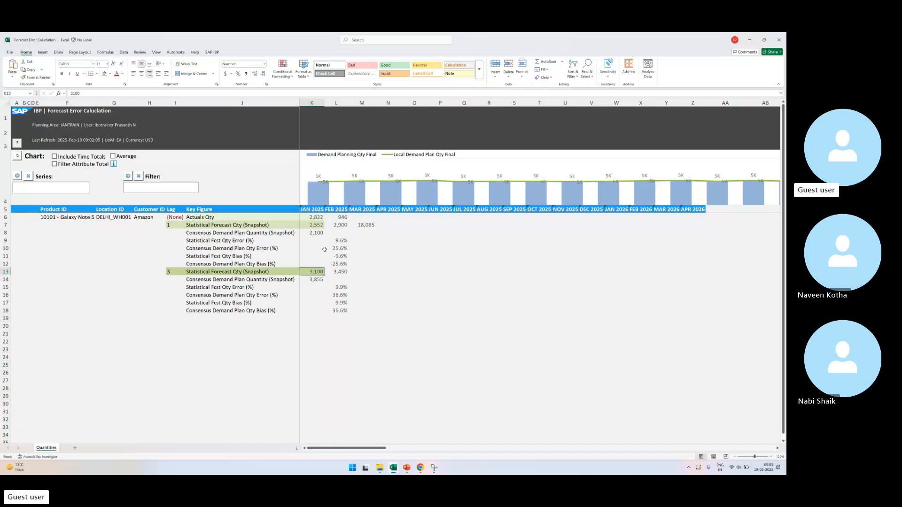
{"action": "left_click", "coordinate": [311, 209]}
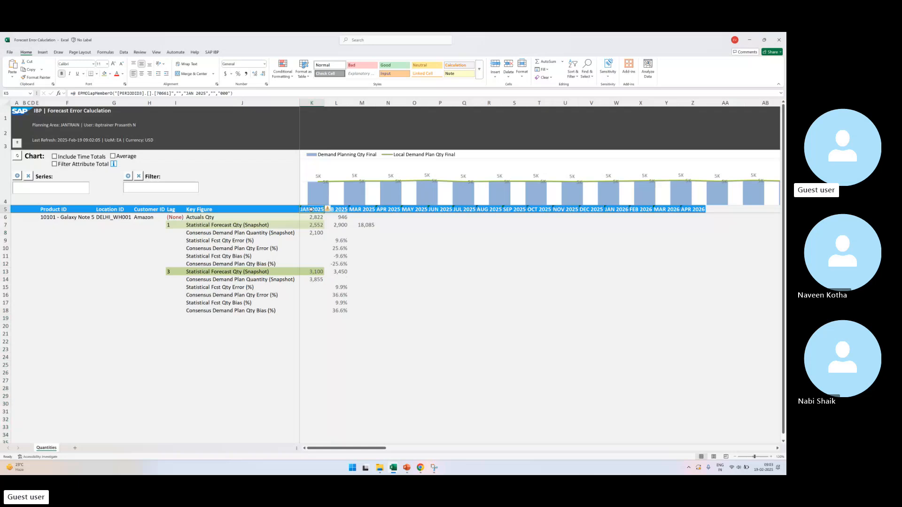
{"action": "left_click", "coordinate": [319, 276]}
{"action": "left_click_drag", "start_coordinate": [167, 272], "coordinate": [340, 272]}
{"action": "left_click", "coordinate": [596, 304]}
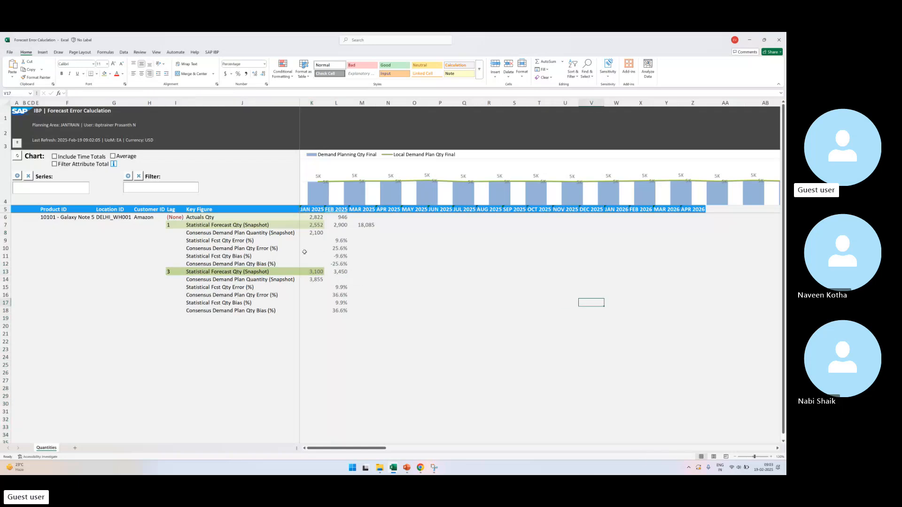
Step: Shade the lag 1 Consensus Demand Plan Quantity (Snapshot) name and its JAN 2025 value light red
{"action": "left_click", "coordinate": [265, 234]}
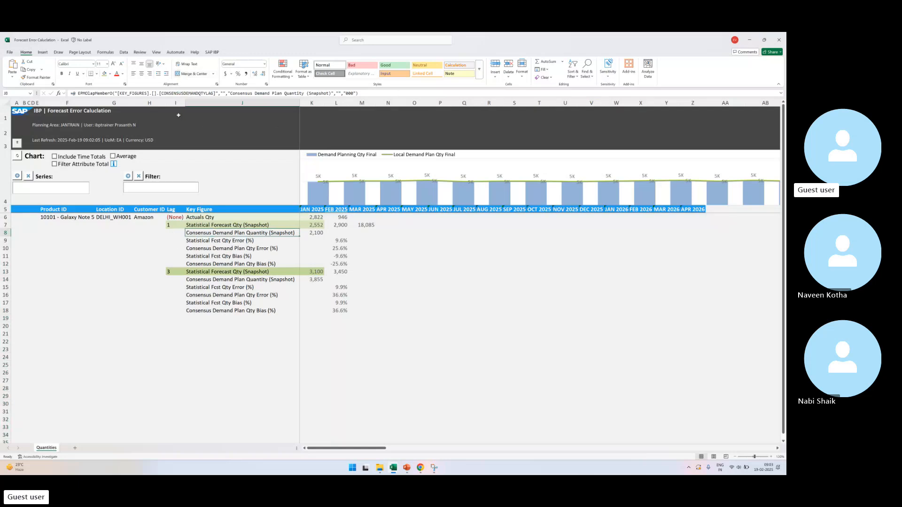
{"action": "left_click", "coordinate": [109, 74]}
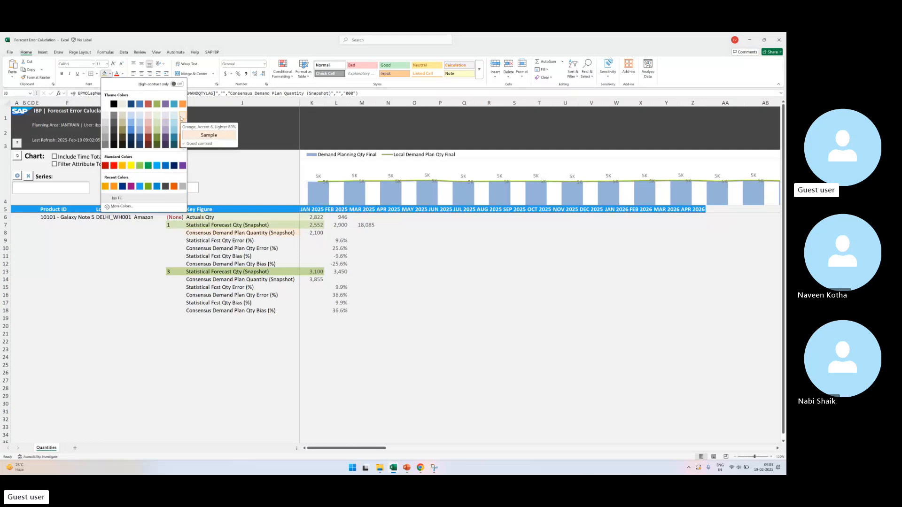
{"action": "left_click", "coordinate": [146, 116]}
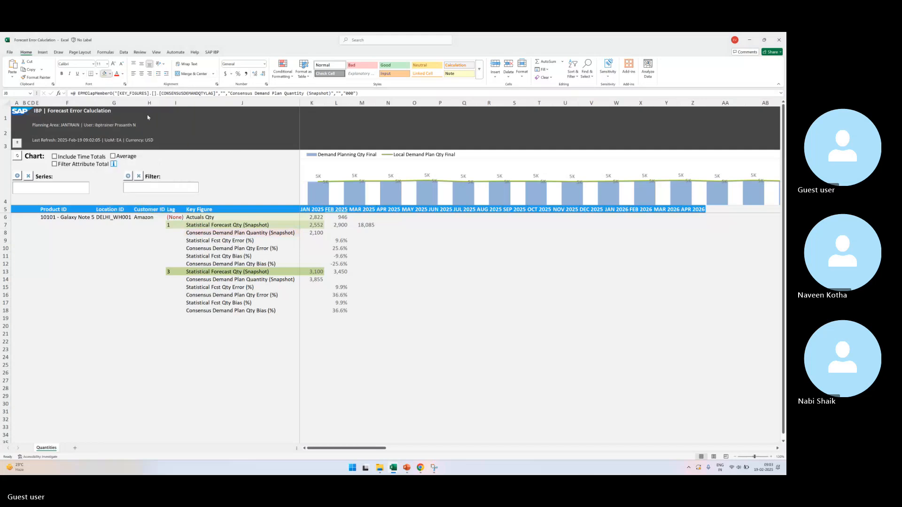
{"action": "left_click", "coordinate": [314, 233]}
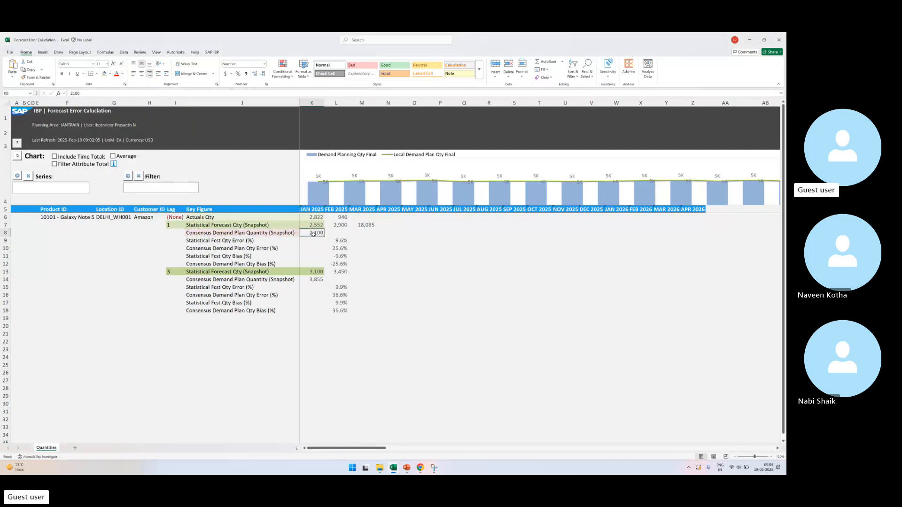
{"action": "left_click", "coordinate": [104, 73]}
Step: Compare the JAN 2025 statistical forecast and consensus demand plan snapshots for lag 1, and review the lag 3 statistical forecast snapshot
{"action": "left_click", "coordinate": [258, 227]}
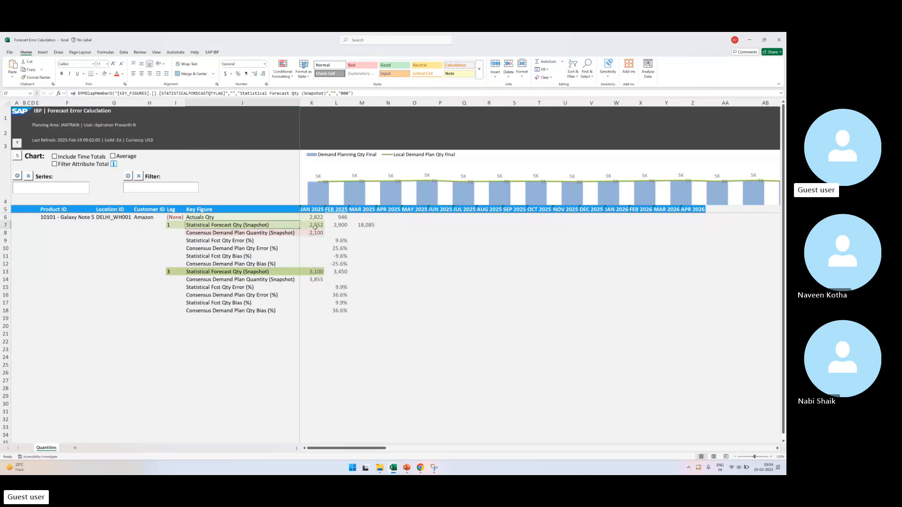
{"action": "left_click", "coordinate": [314, 227]}
{"action": "left_click", "coordinate": [270, 234]}
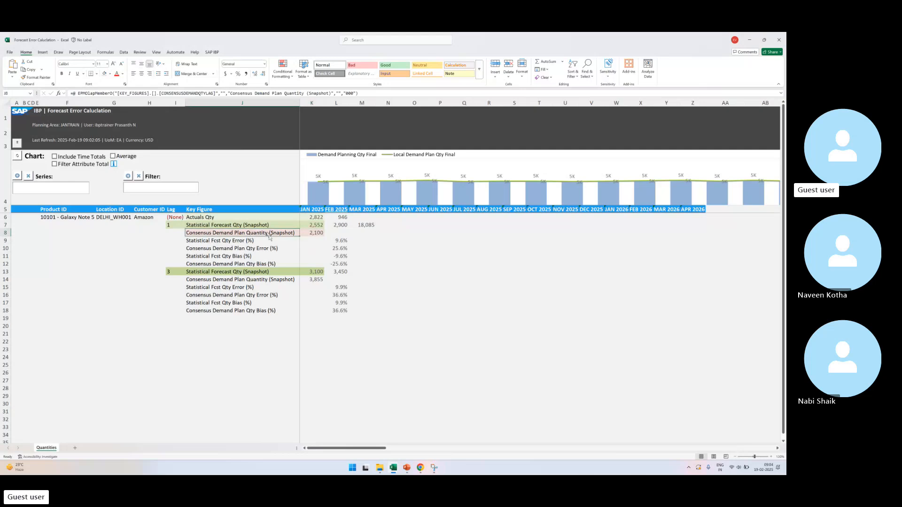
{"action": "left_click", "coordinate": [319, 233]}
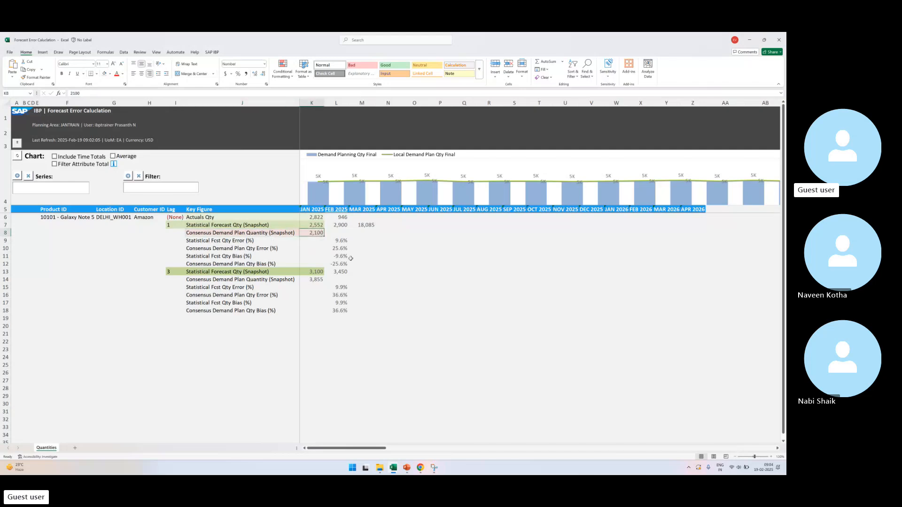
{"action": "left_click", "coordinate": [282, 226]}
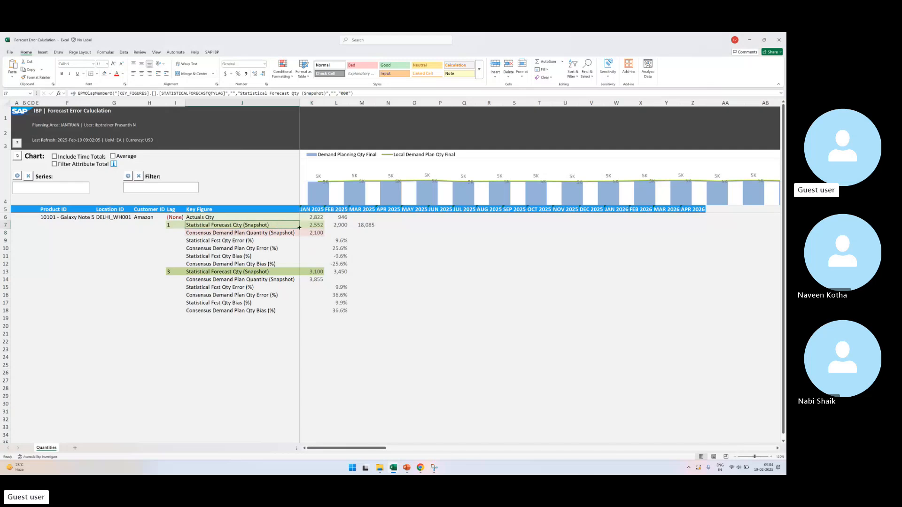
{"action": "left_click", "coordinate": [312, 226]}
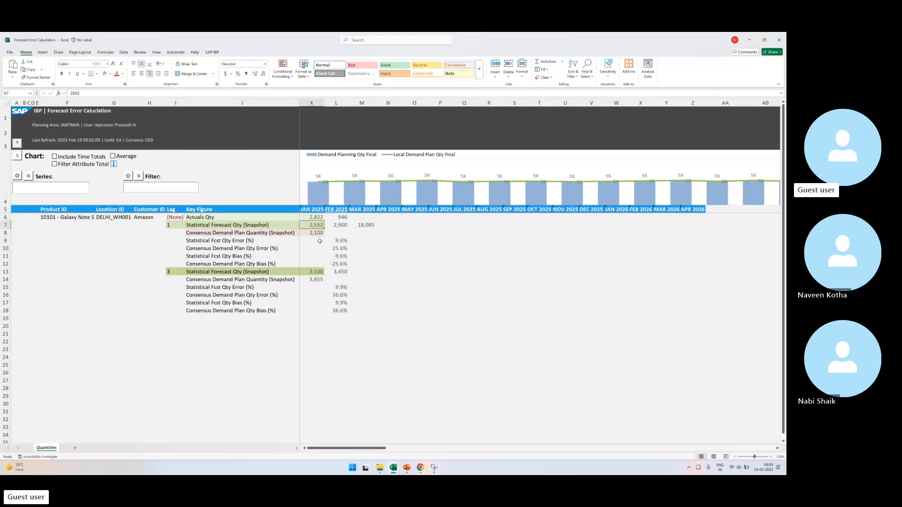
{"action": "left_click", "coordinate": [320, 234]}
{"action": "left_click_drag", "start_coordinate": [254, 272], "coordinate": [318, 272]}
{"action": "left_click", "coordinate": [319, 272]}
{"action": "left_click", "coordinate": [172, 273]}
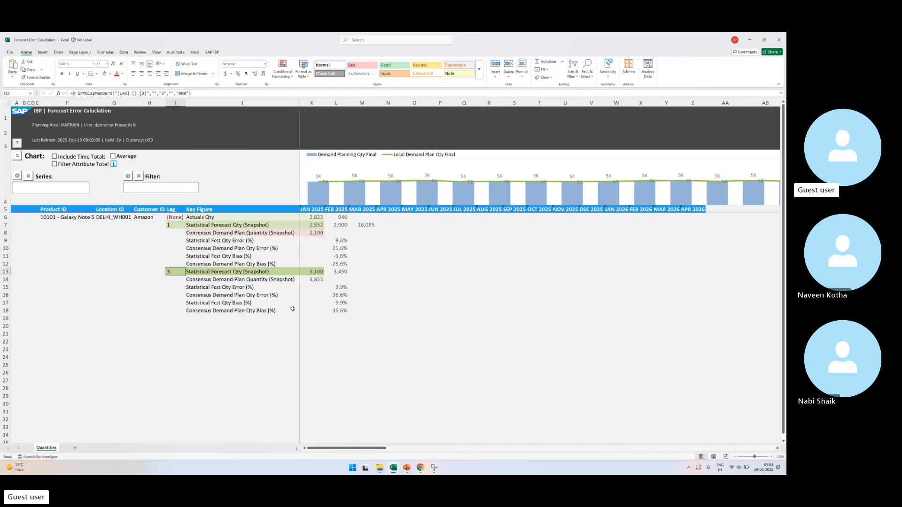
Step: Shade the lag 3 Consensus Demand Plan Quantity (Snapshot) name and its JAN 2025 value in a medium red
{"action": "left_click", "coordinate": [278, 280]}
{"action": "left_click", "coordinate": [110, 74]}
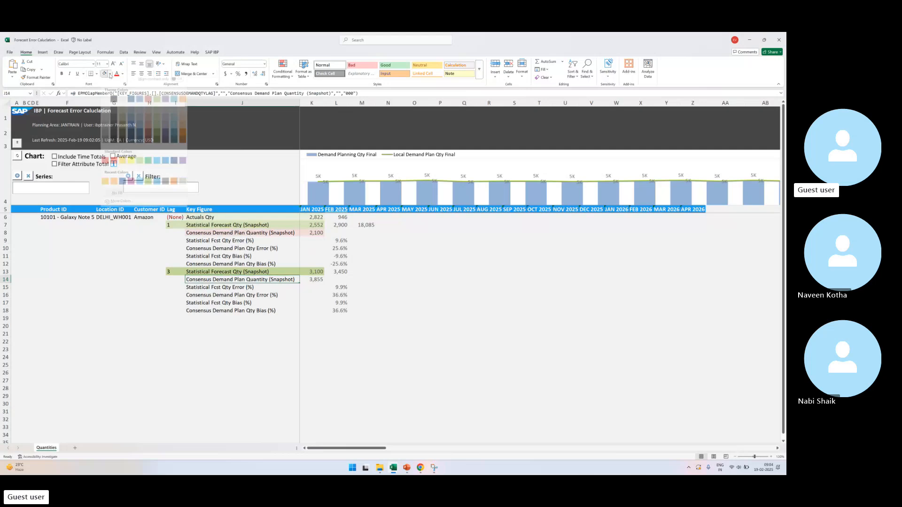
{"action": "left_click", "coordinate": [150, 125]}
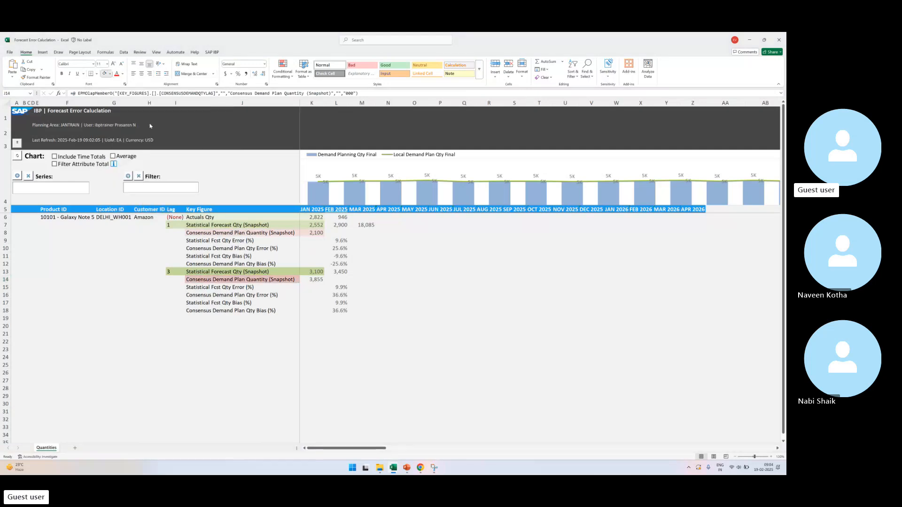
{"action": "left_click", "coordinate": [316, 281]}
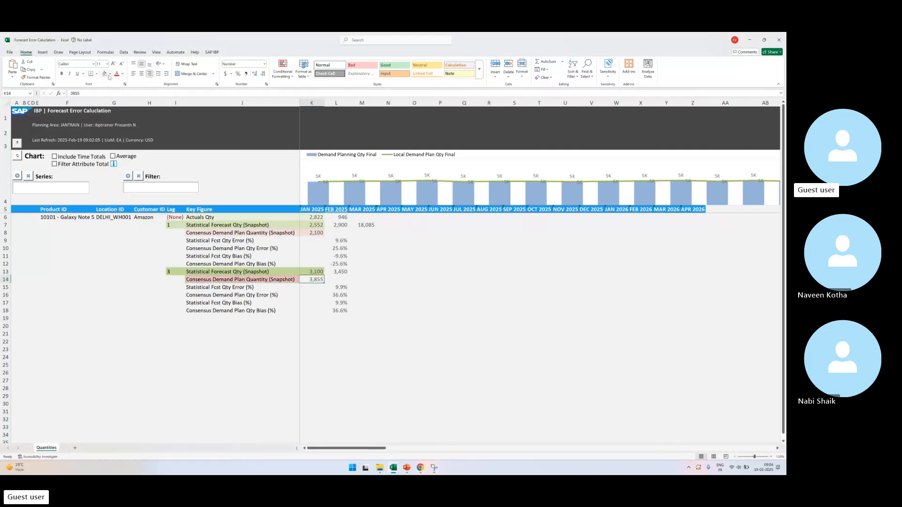
{"action": "left_click", "coordinate": [109, 74]}
{"action": "left_click", "coordinate": [150, 124]}
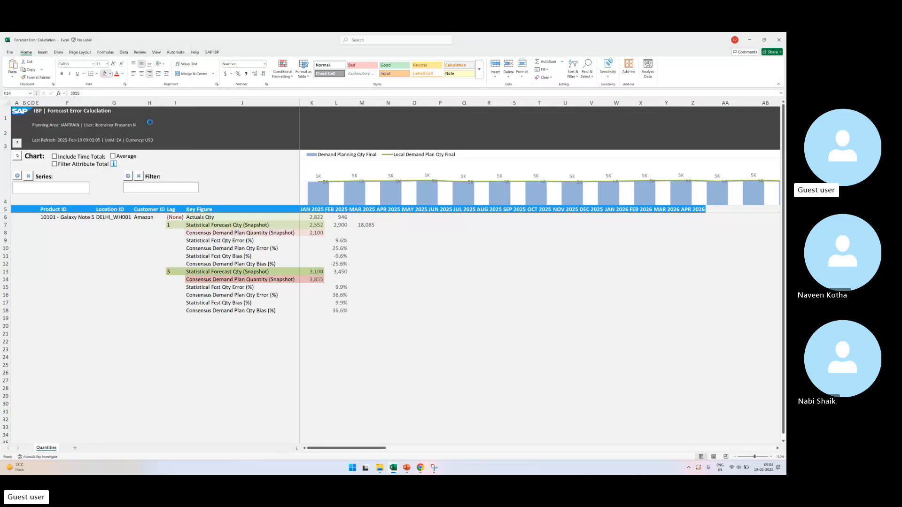
{"action": "left_click", "coordinate": [411, 311]}
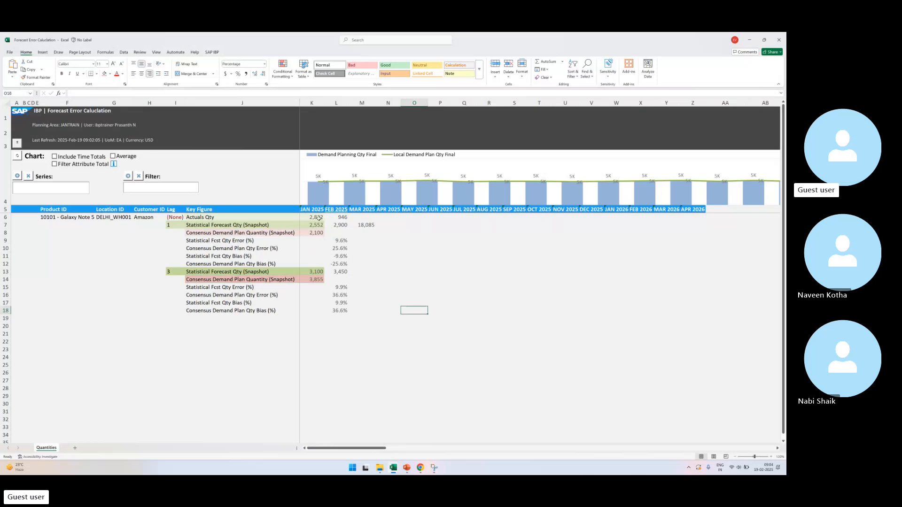
Step: Compare the JAN 2025 actuals and snapshot values with the FEB 2025 error and bias percentages for lag 1 and lag 3
{"action": "left_click_drag", "start_coordinate": [312, 218], "coordinate": [315, 239]}
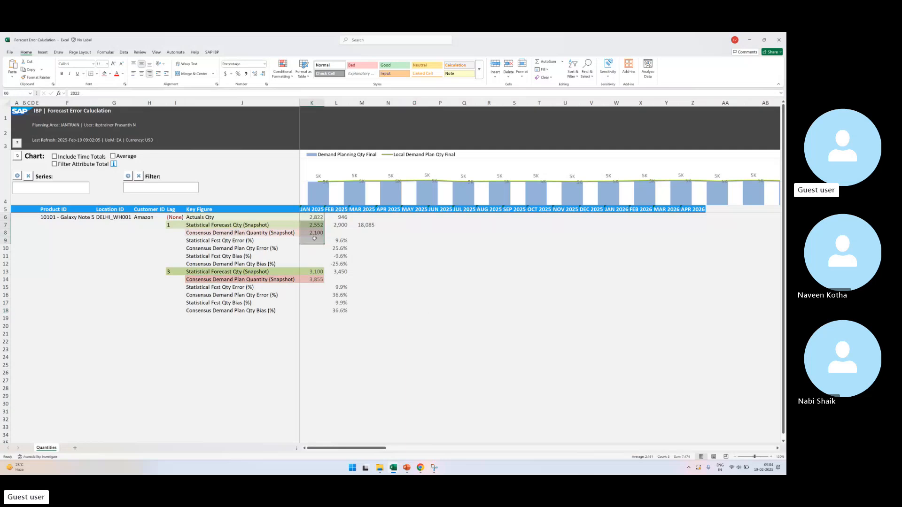
{"action": "left_click", "coordinate": [401, 322]}
{"action": "left_click_drag", "start_coordinate": [343, 241], "coordinate": [342, 264]}
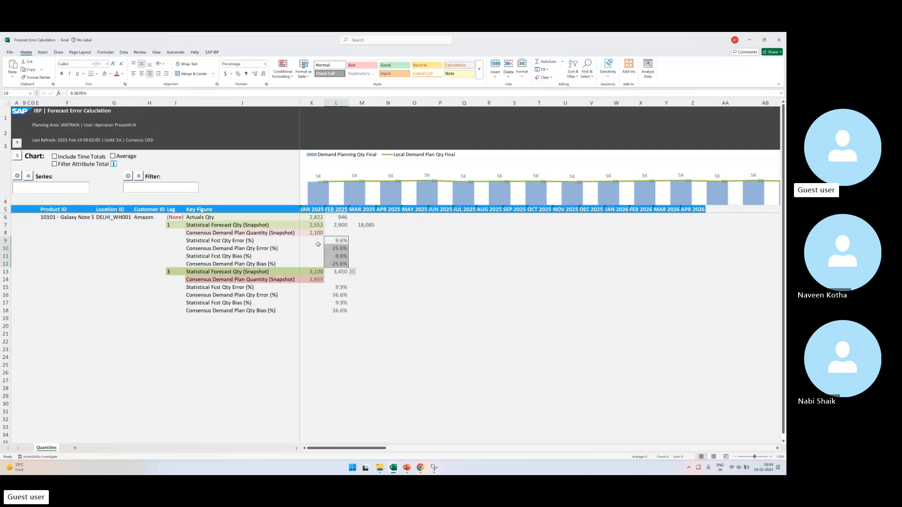
{"action": "left_click", "coordinate": [315, 218]}
{"action": "left_click", "coordinate": [317, 271], "text": "ctrl"}
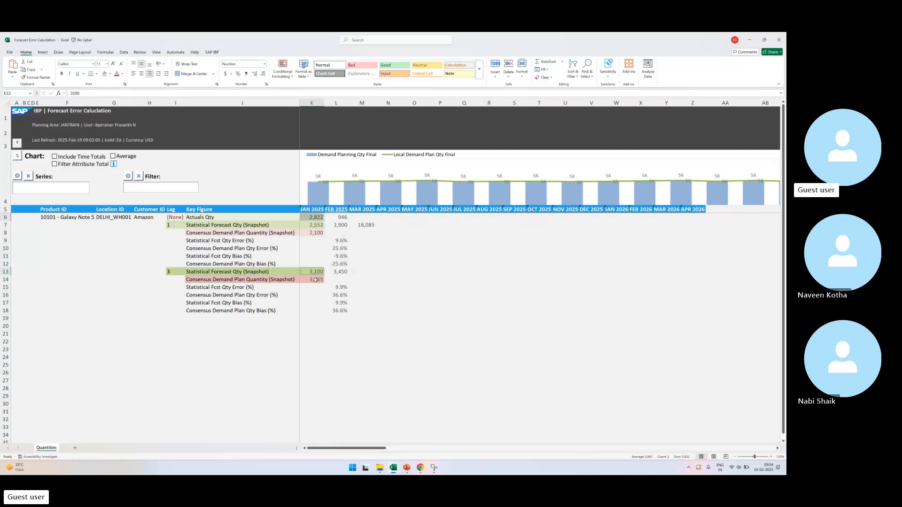
{"action": "left_click", "coordinate": [315, 280], "text": "ctrl"}
{"action": "left_click_drag", "start_coordinate": [342, 287], "coordinate": [342, 311]}
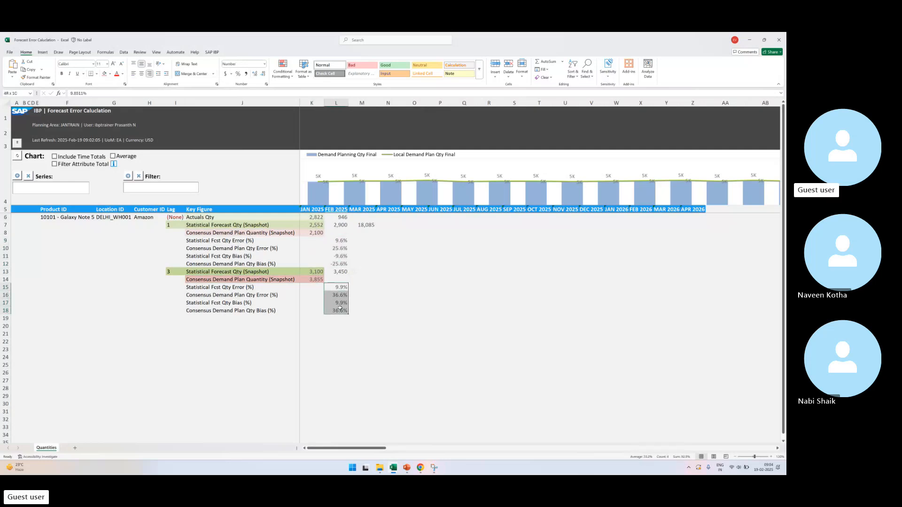
{"action": "left_click", "coordinate": [414, 341]}
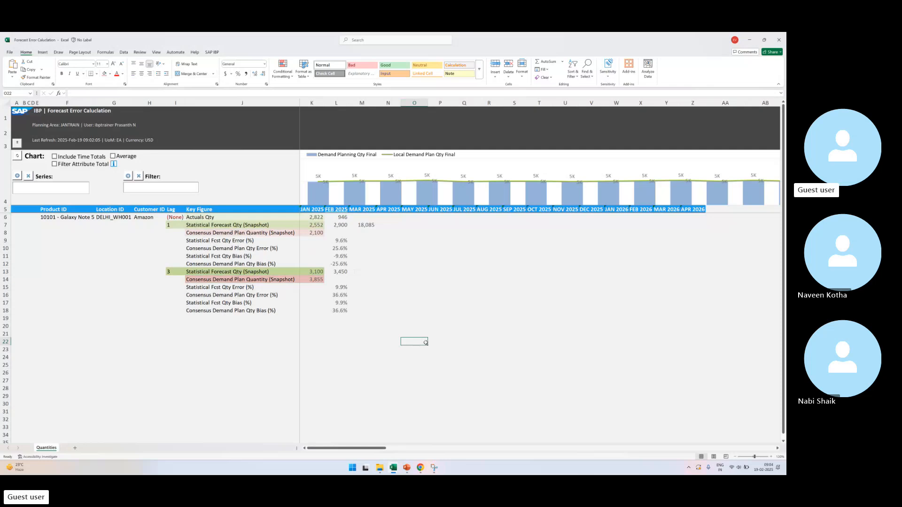
Step: Shade the lag 1 Statistical Fcst Qty Error (%) and Statistical Fcst Qty Bias (%) names in a medium green
{"action": "left_click", "coordinate": [238, 239]}
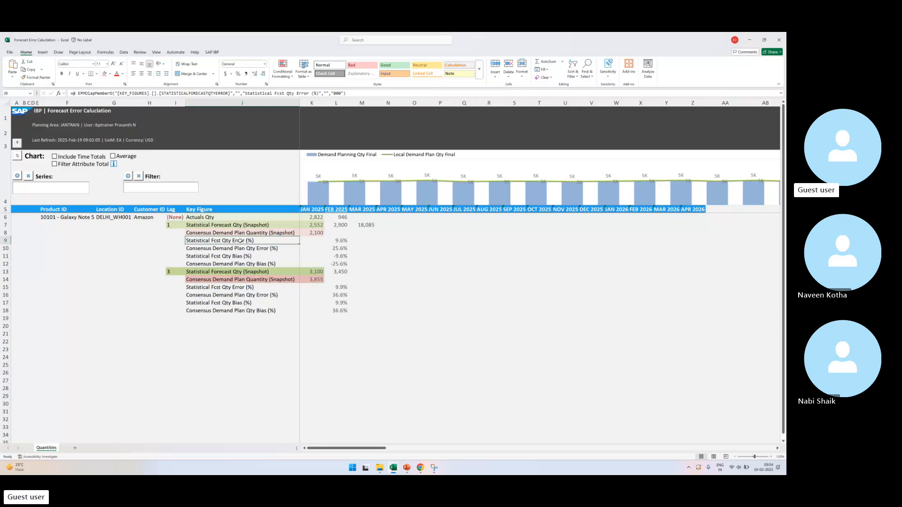
{"action": "left_click", "coordinate": [110, 74]}
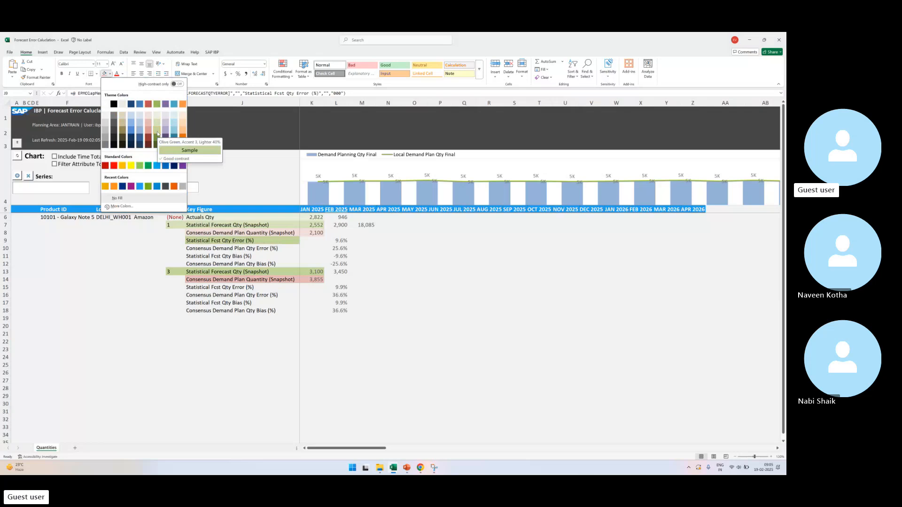
{"action": "left_click", "coordinate": [157, 134]}
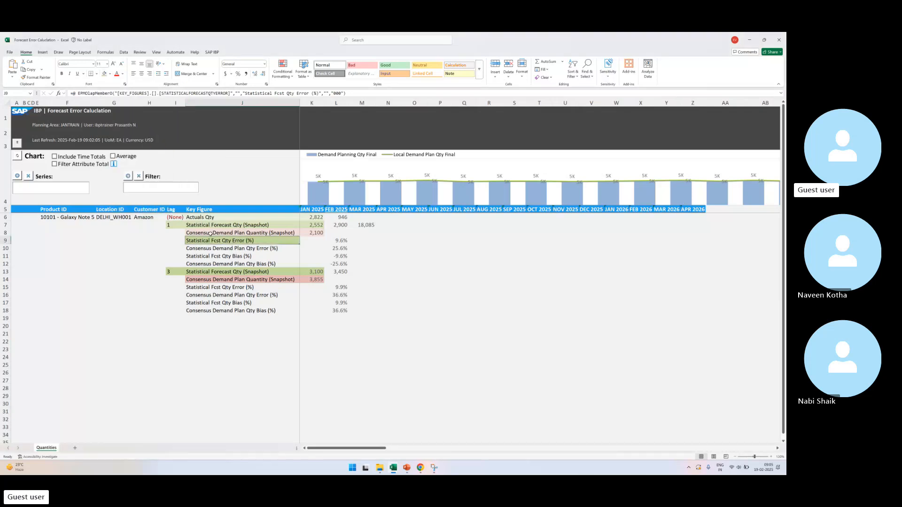
{"action": "left_click", "coordinate": [234, 258]}
{"action": "left_click", "coordinate": [109, 74]}
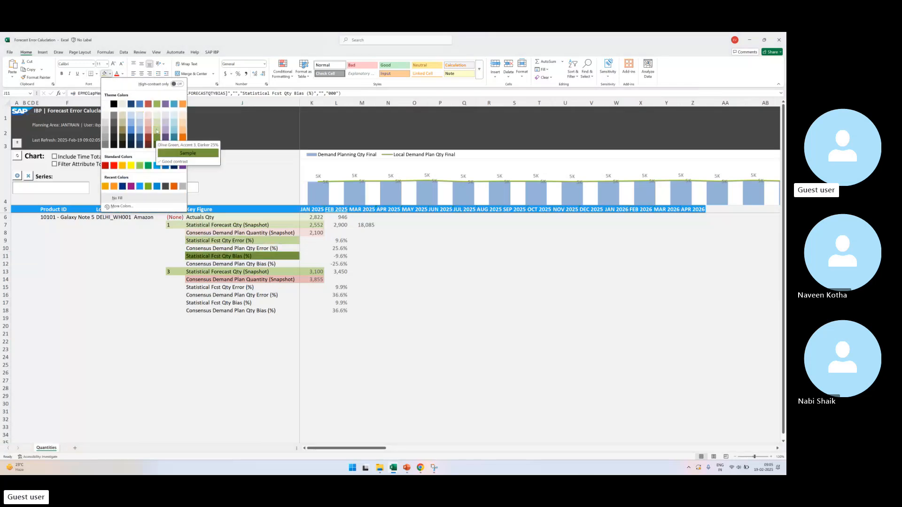
{"action": "left_click", "coordinate": [157, 124]}
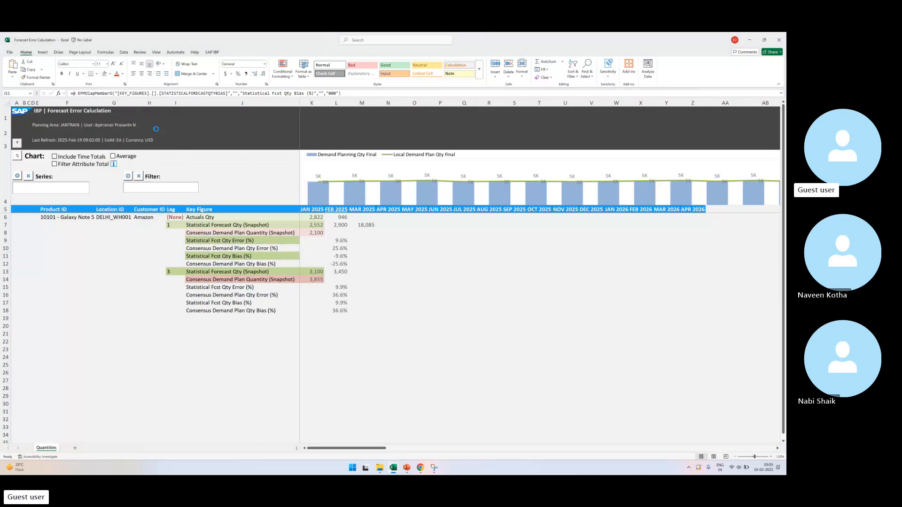
{"action": "left_click", "coordinate": [444, 314]}
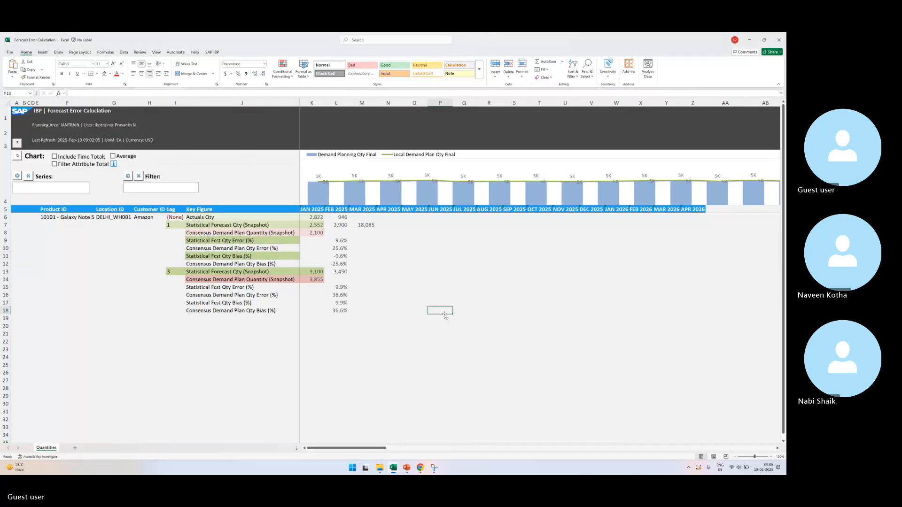
Step: Shade the lag 1 Statistical Fcst Qty Error (%) and Bias (%) names in a dark olive green
{"action": "left_click", "coordinate": [249, 241]}
{"action": "left_click", "coordinate": [109, 73]}
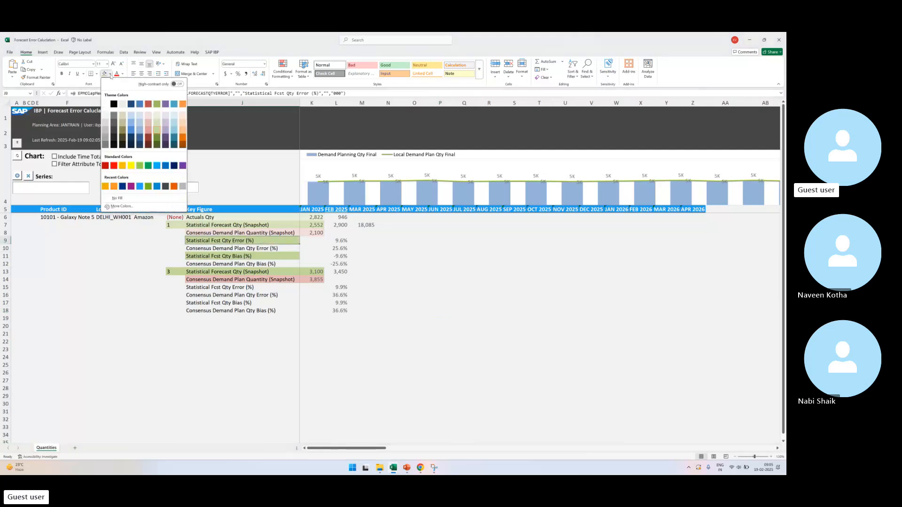
{"action": "left_click", "coordinate": [158, 138]}
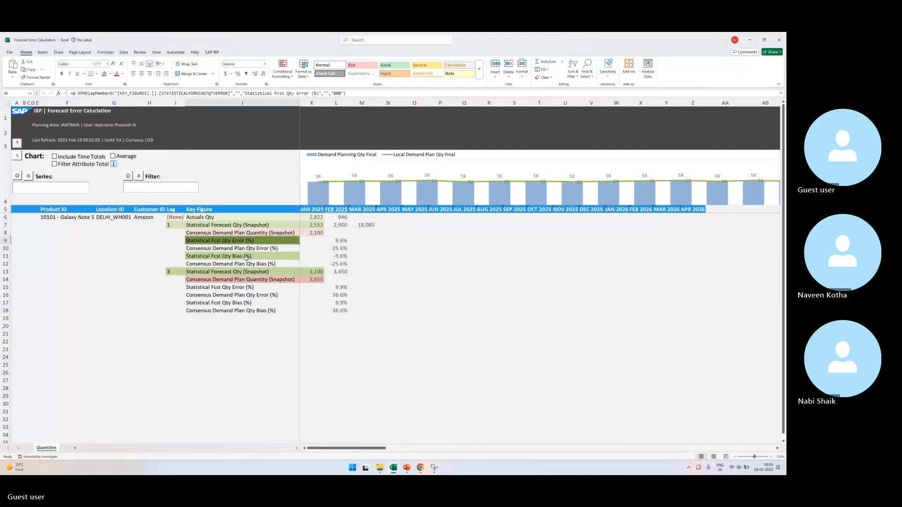
{"action": "key", "text": "Down"}
{"action": "key", "text": "Down"}
{"action": "left_click", "coordinate": [104, 74]}
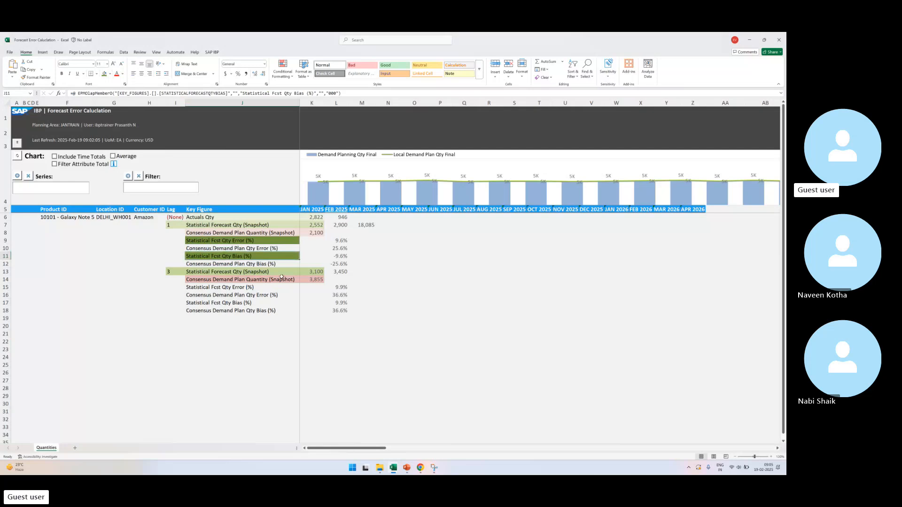
Step: Shade the lag 1 Consensus Demand Plan Qty Error (%) name in a deeper red than the snapshot rows
{"action": "left_click", "coordinate": [240, 249]}
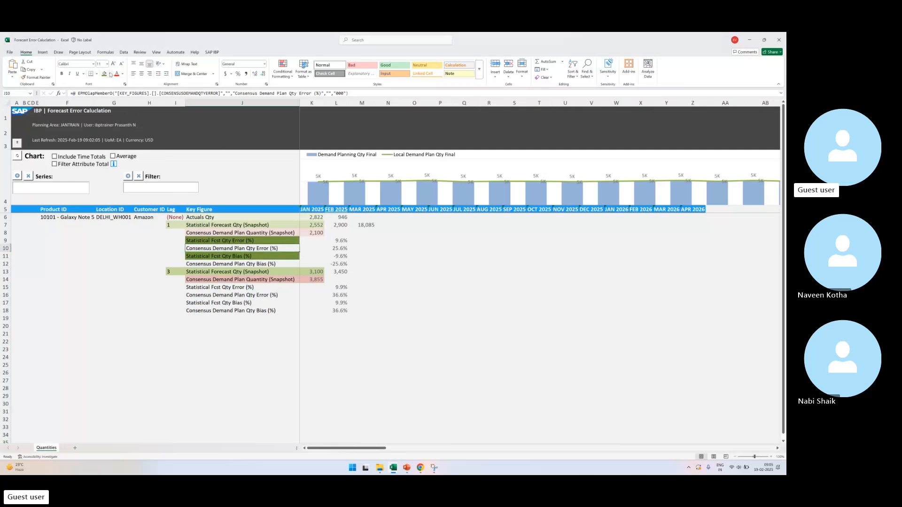
{"action": "left_click", "coordinate": [109, 74]}
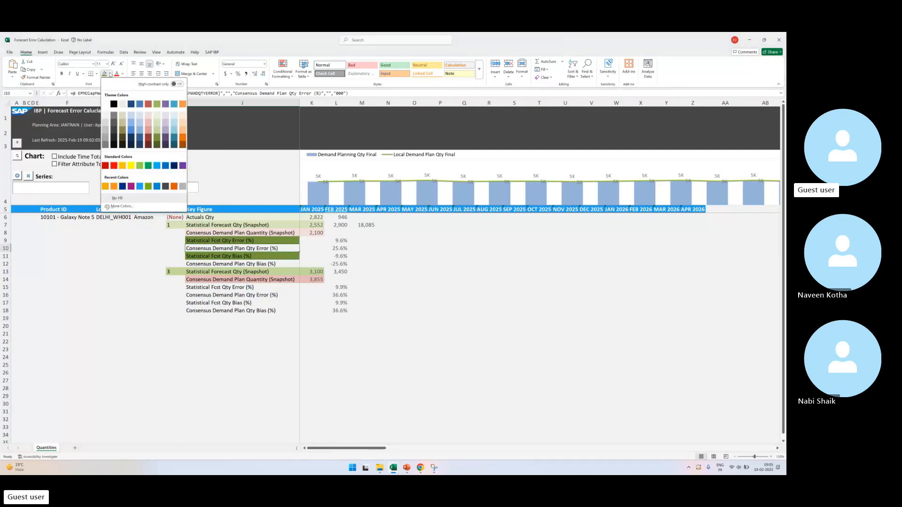
{"action": "left_click", "coordinate": [149, 133]}
Step: Switch to the Skype call in Chrome, unmute the microphone and return to the Excel workbook
{"action": "mouse_move", "coordinate": [416, 465]}
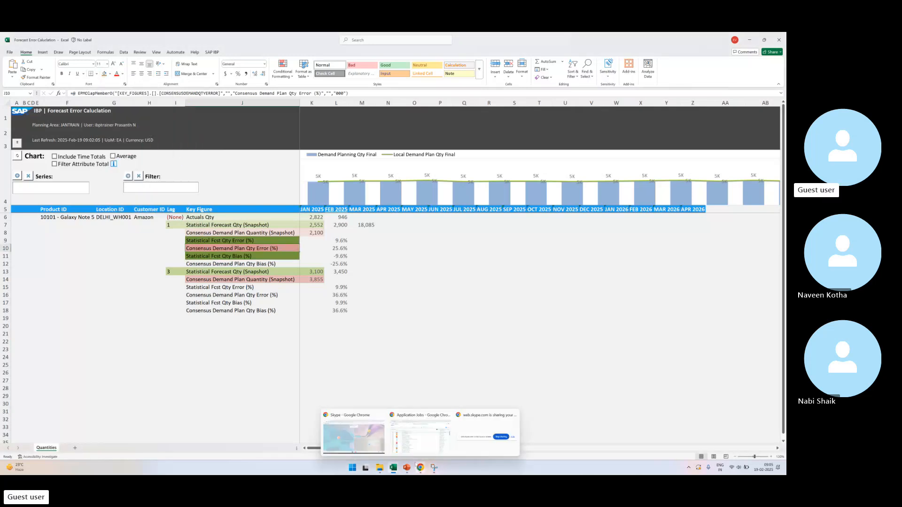
{"action": "left_click", "coordinate": [354, 435]}
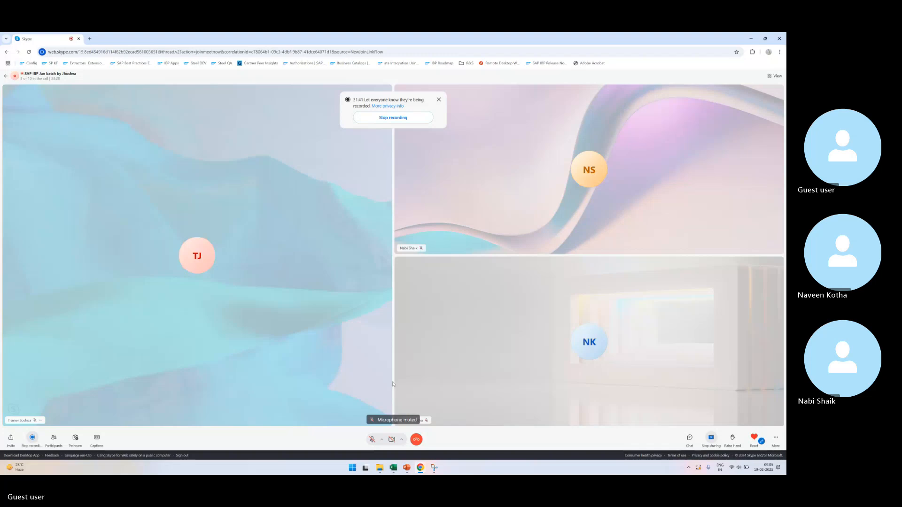
{"action": "key", "text": "alt+Tab"}
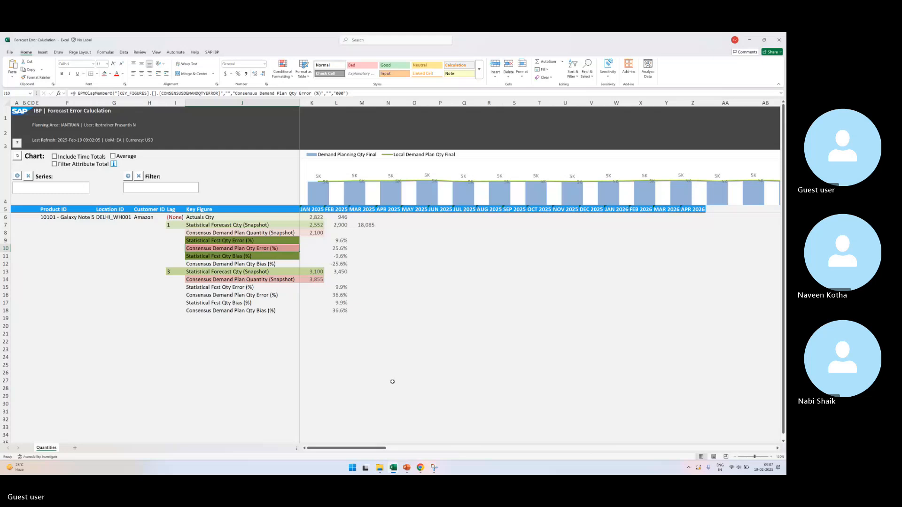
{"action": "key", "text": "alt+Tab"}
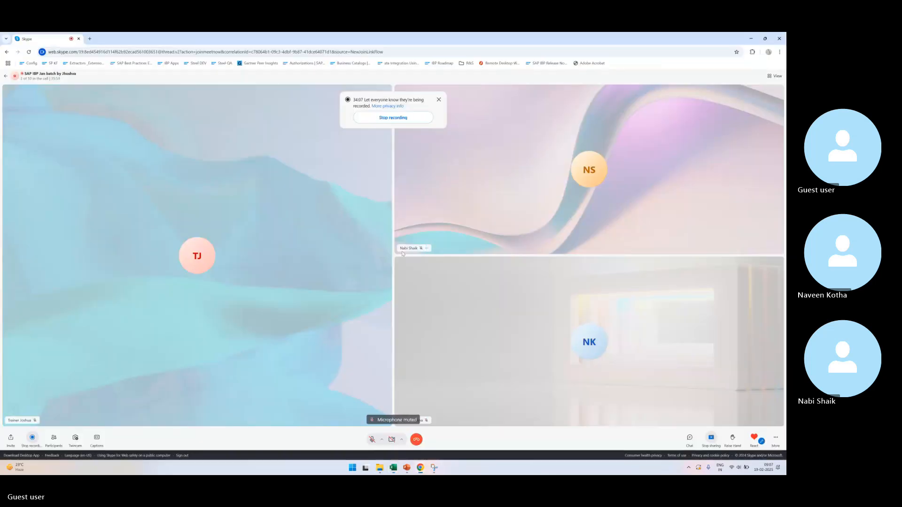
{"action": "left_click", "coordinate": [372, 439]}
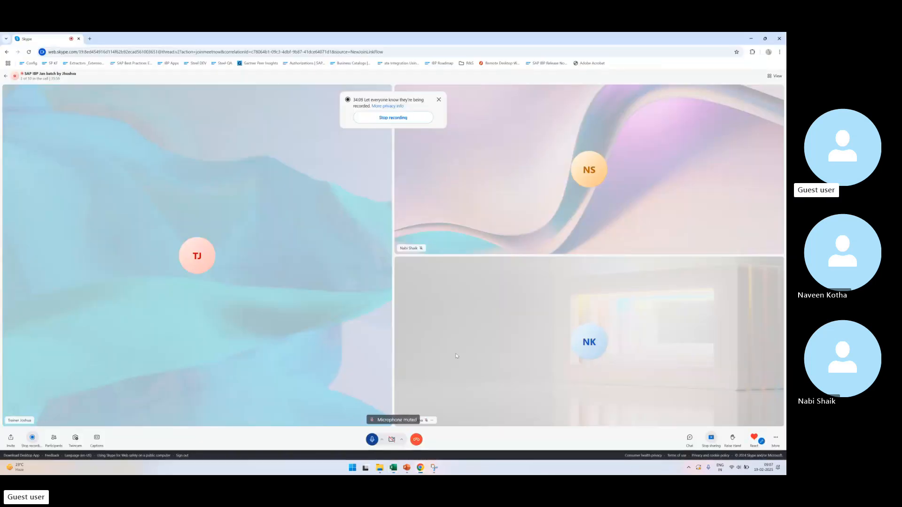
{"action": "key", "text": "alt+Tab"}
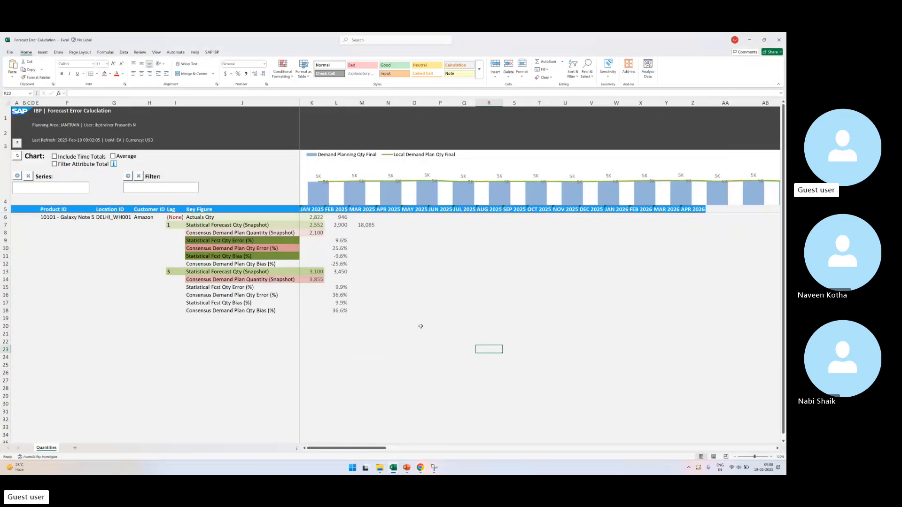
Step: Shade the FEB 2025 values of the lag 1 statistical forecast error and bias in the same dark olive green
{"action": "left_click", "coordinate": [339, 241]}
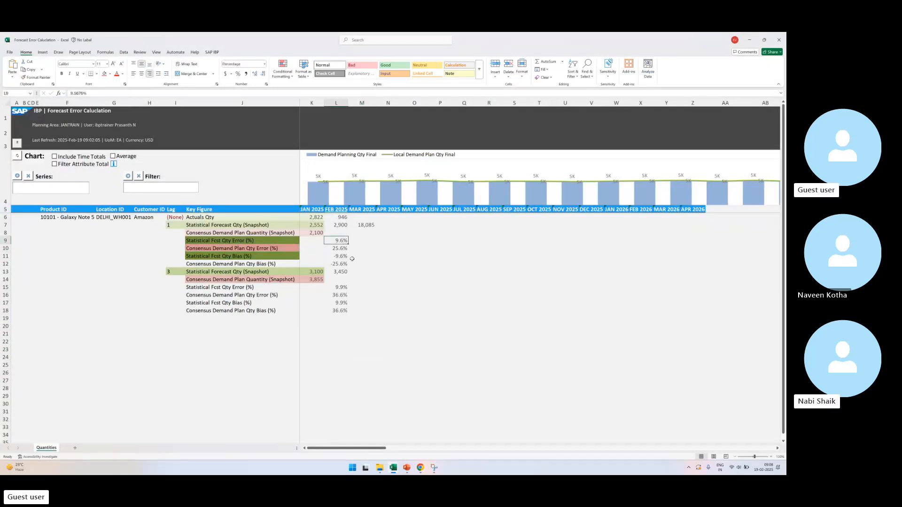
{"action": "left_click", "coordinate": [110, 74]}
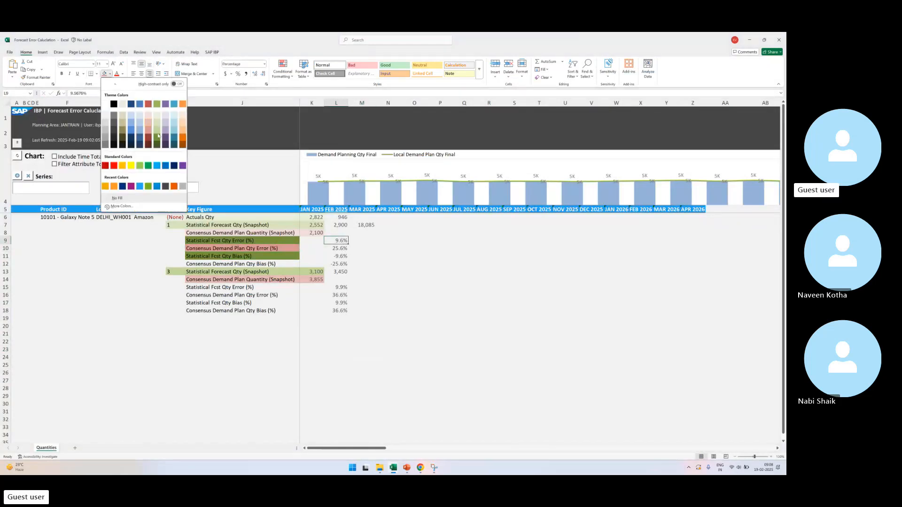
{"action": "left_click", "coordinate": [158, 146]}
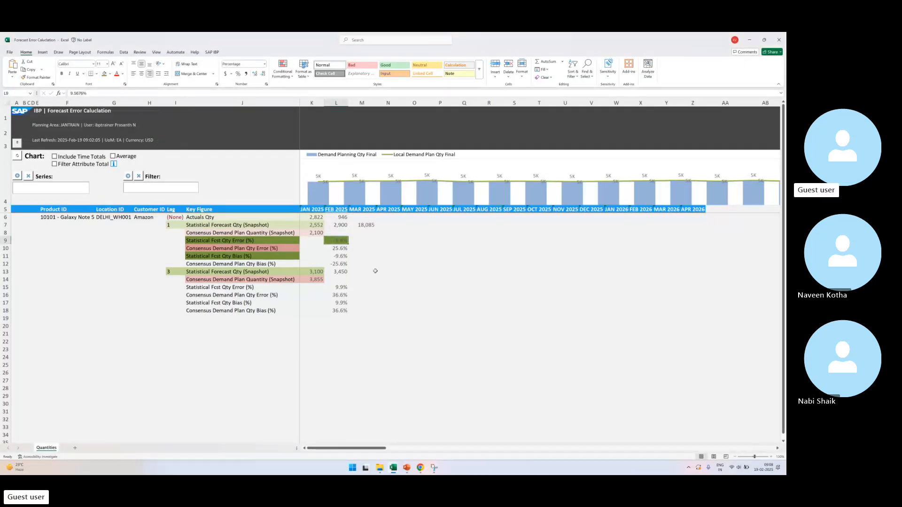
{"action": "left_click", "coordinate": [336, 256]}
{"action": "left_click", "coordinate": [104, 74]}
{"action": "left_click", "coordinate": [437, 311]}
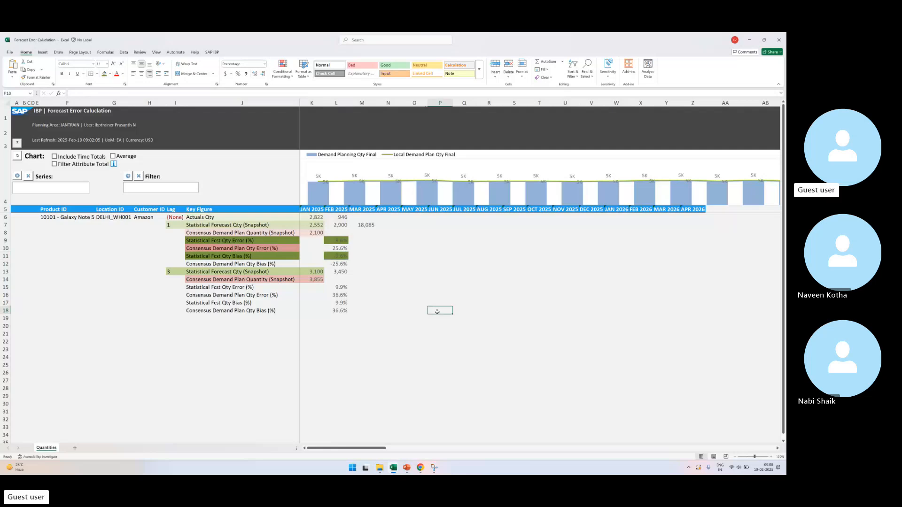
Step: Shade the FEB 2025 value of the lag 1 Consensus Demand Plan Qty Error (%) in the same red as its name
{"action": "left_click", "coordinate": [342, 248]}
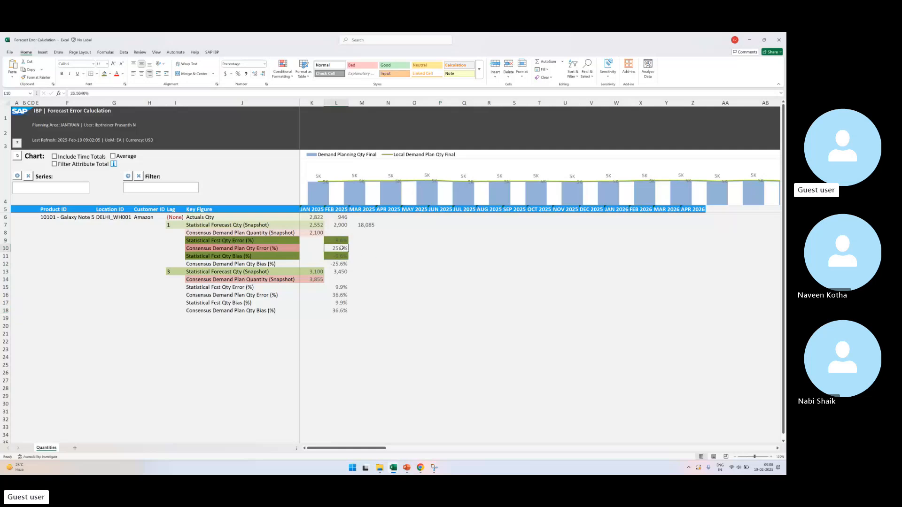
{"action": "left_click", "coordinate": [109, 74]}
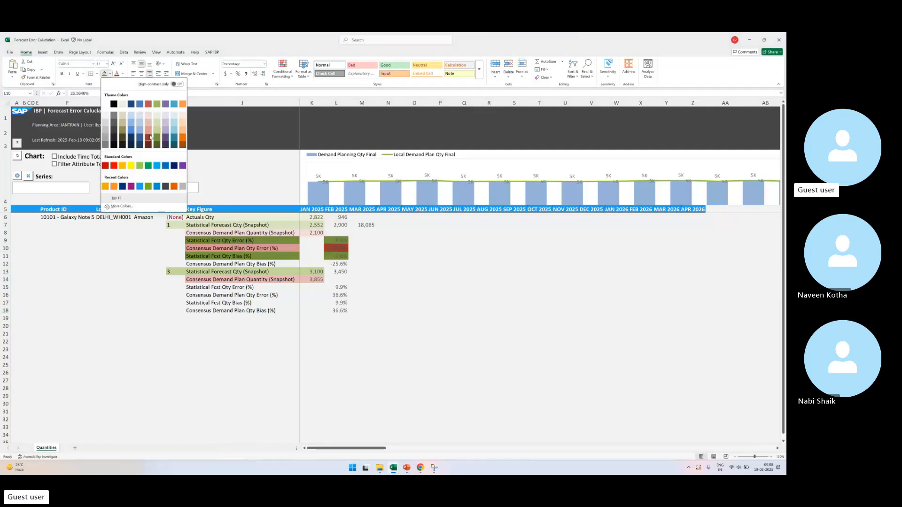
{"action": "key", "text": "Escape"}
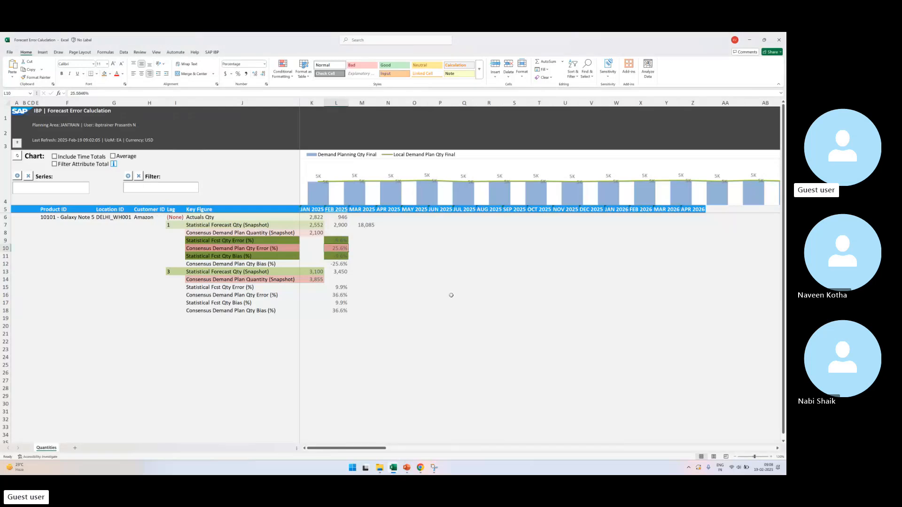
{"action": "left_click", "coordinate": [451, 295]}
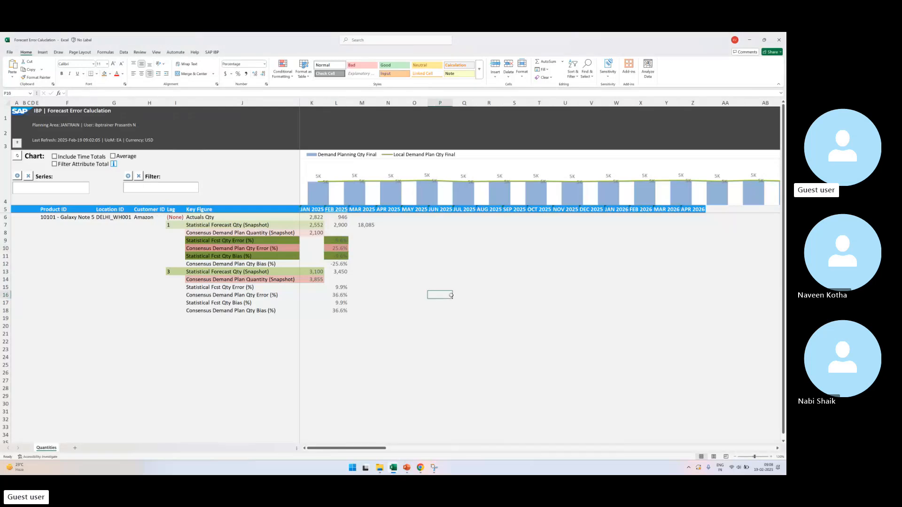
Step: Examine the lag 1 statistical and consensus error and bias values for FEB 2025 against the blank JAN 2025 cells
{"action": "left_click", "coordinate": [337, 239]}
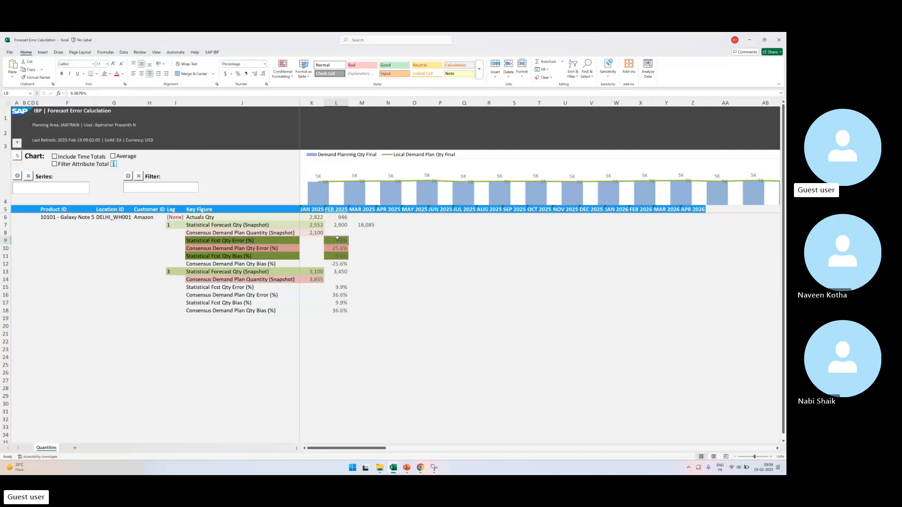
{"action": "left_click", "coordinate": [343, 246]}
{"action": "left_click", "coordinate": [337, 104]}
{"action": "left_click", "coordinate": [396, 249]}
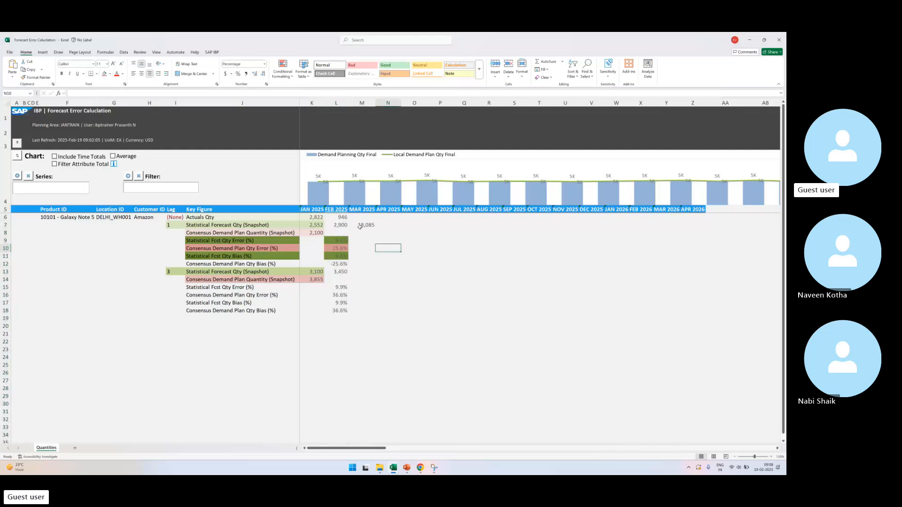
{"action": "left_click", "coordinate": [334, 103]}
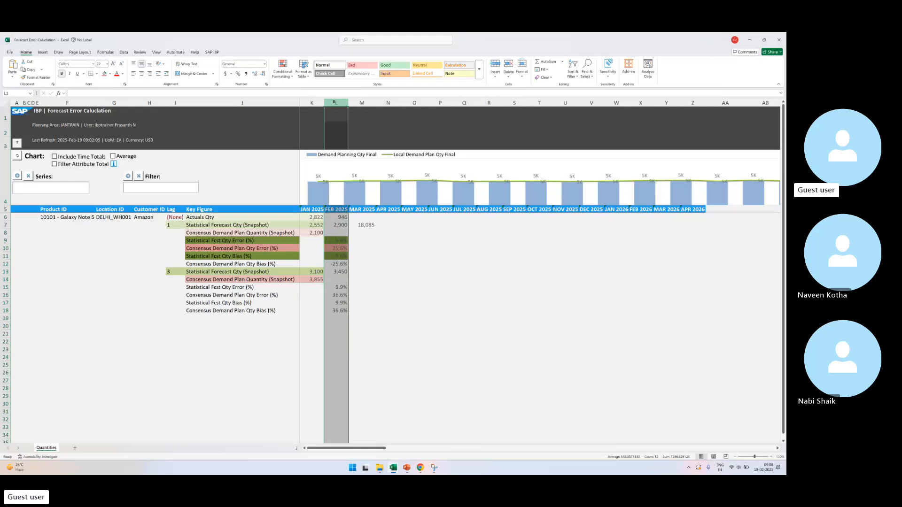
{"action": "left_click", "coordinate": [383, 256]}
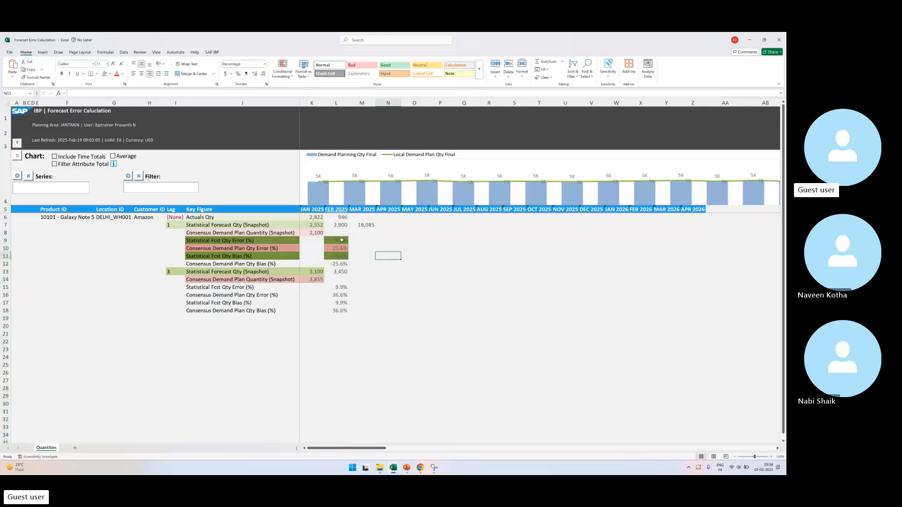
{"action": "left_click_drag", "start_coordinate": [342, 240], "coordinate": [340, 256]}
{"action": "left_click", "coordinate": [340, 209]}
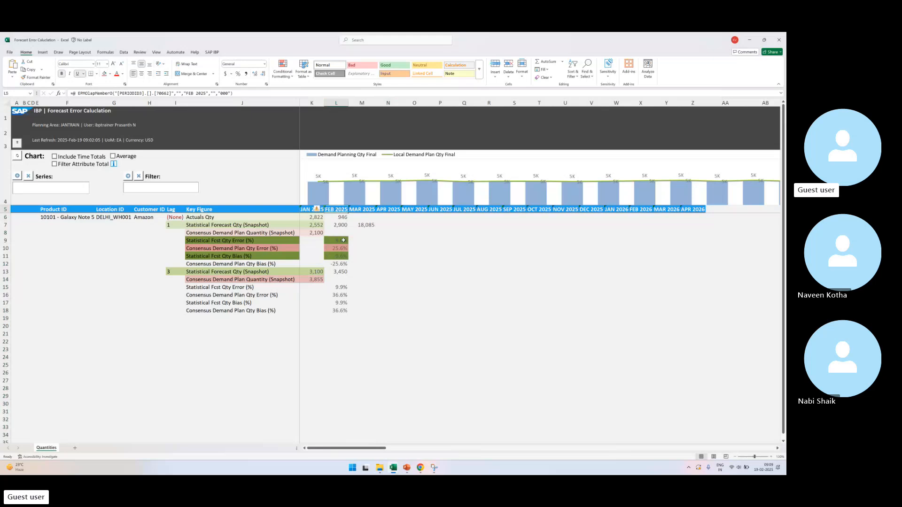
{"action": "left_click", "coordinate": [343, 240]}
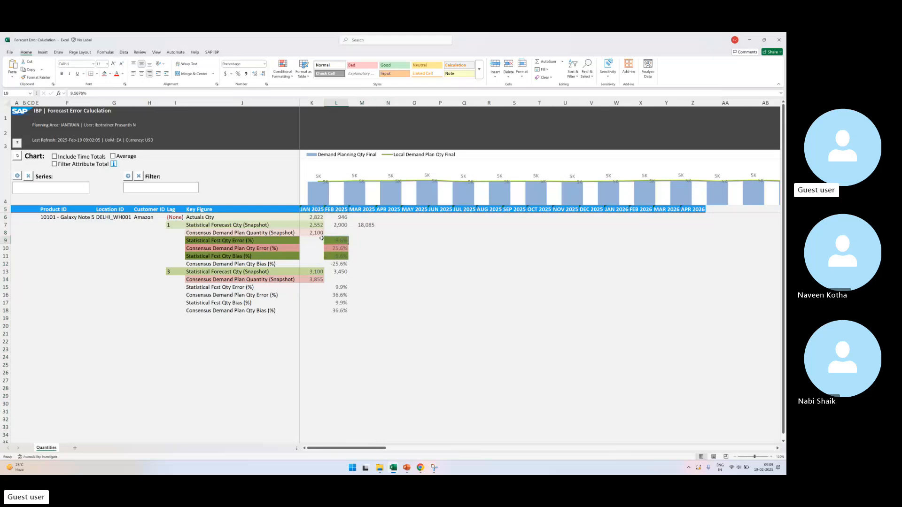
{"action": "left_click", "coordinate": [322, 239]}
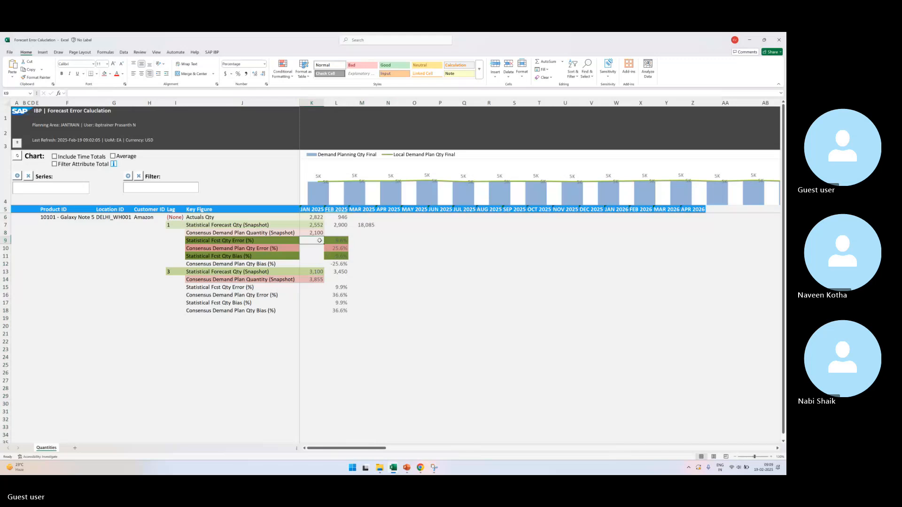
{"action": "left_click", "coordinate": [329, 252]}
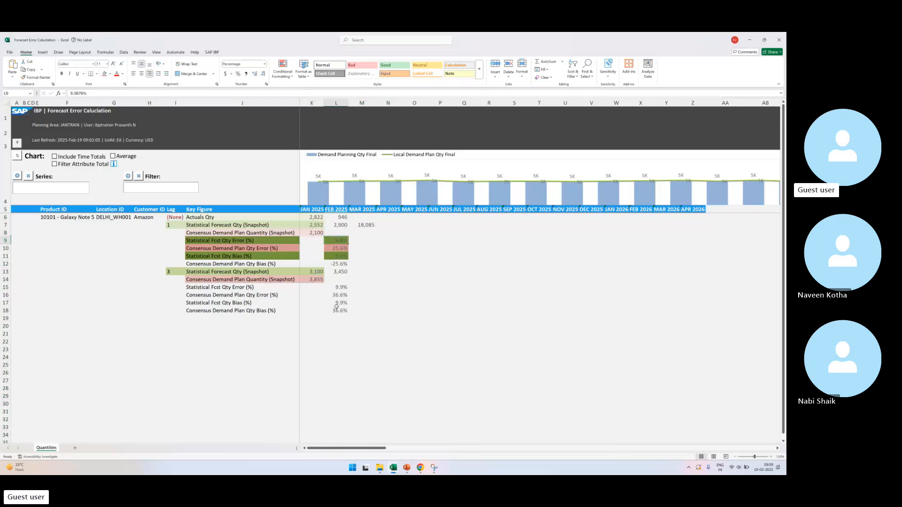
{"action": "left_click", "coordinate": [337, 332]}
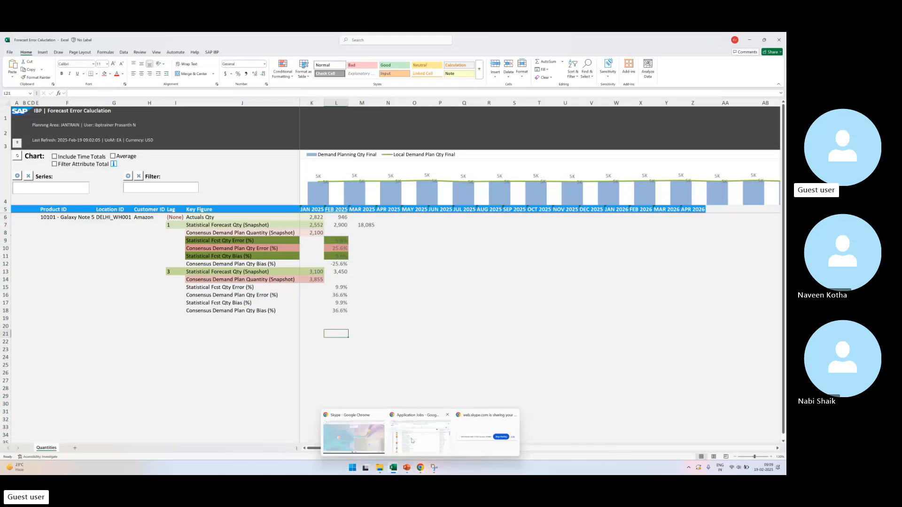
Step: Switch to Chrome, search Google Images for "mape formula" and open the GeeksforGeeks formula and Statology Excel example previews
{"action": "left_click", "coordinate": [412, 441]}
{"action": "left_click", "coordinate": [163, 38]}
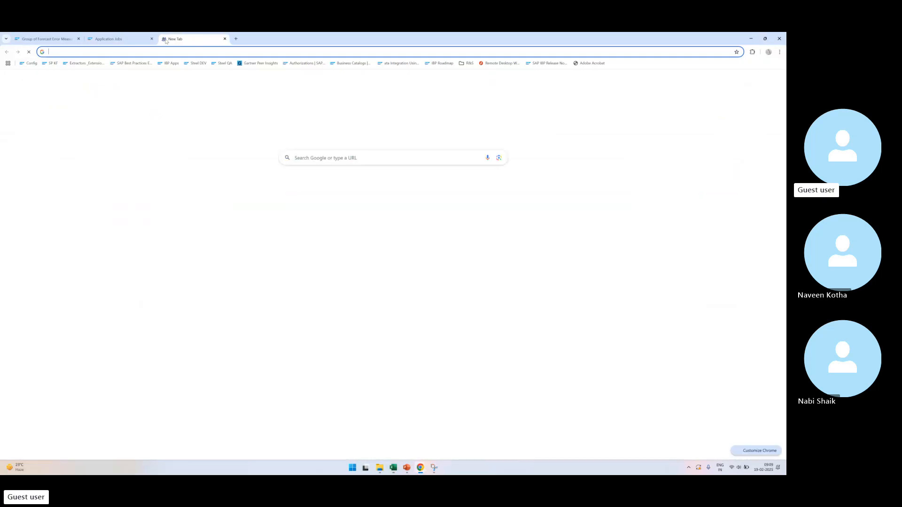
{"action": "type", "text": "MAPE FORUME"}
{"action": "key", "text": "Down"}
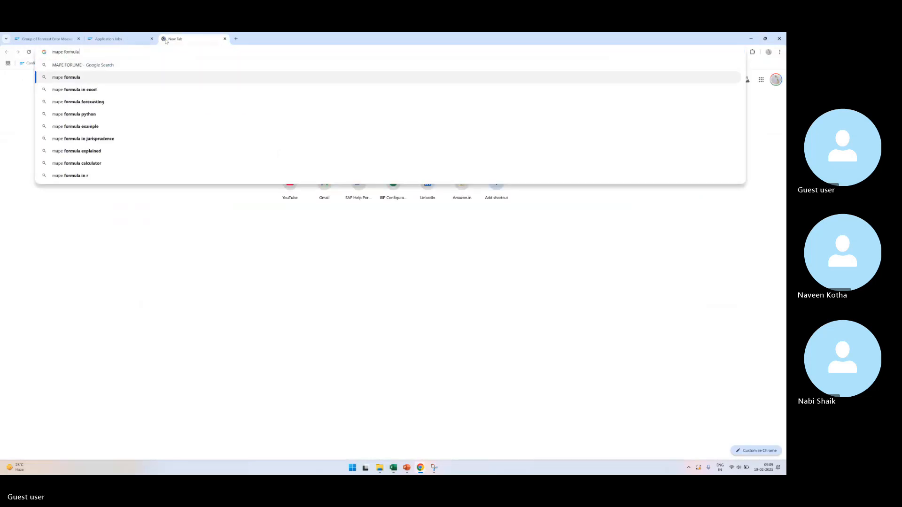
{"action": "key", "text": "Return"}
{"action": "left_click", "coordinate": [81, 100]}
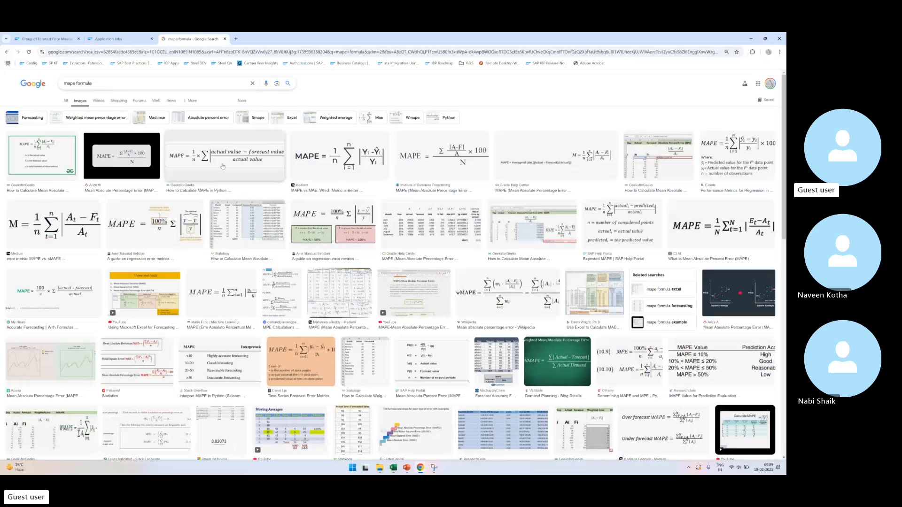
{"action": "left_click", "coordinate": [223, 158]}
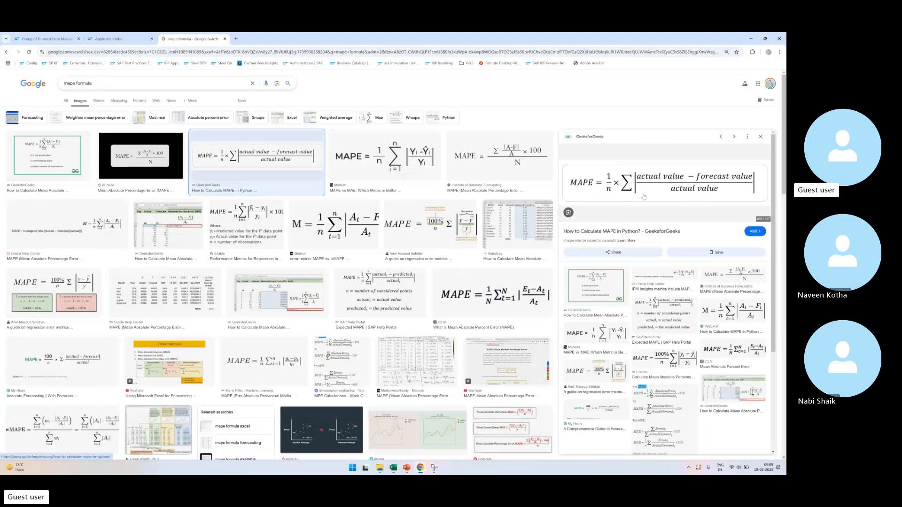
{"action": "left_click", "coordinate": [501, 223]}
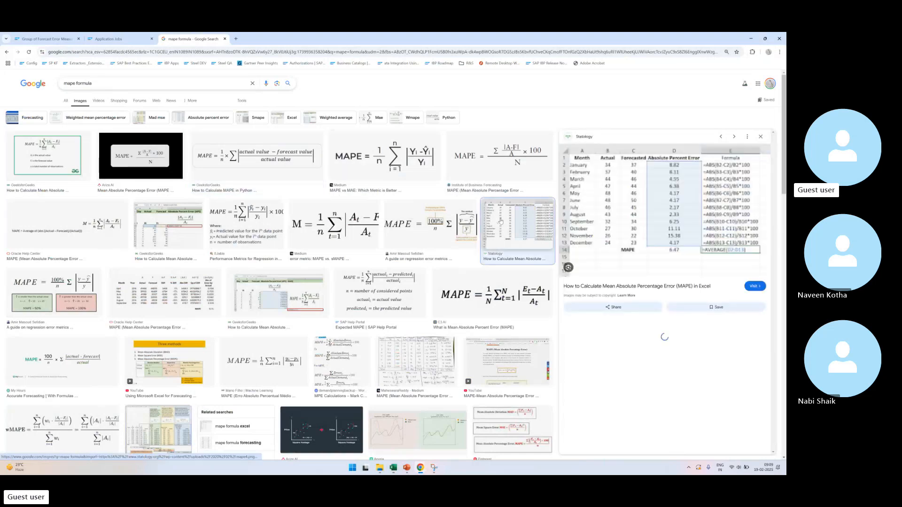
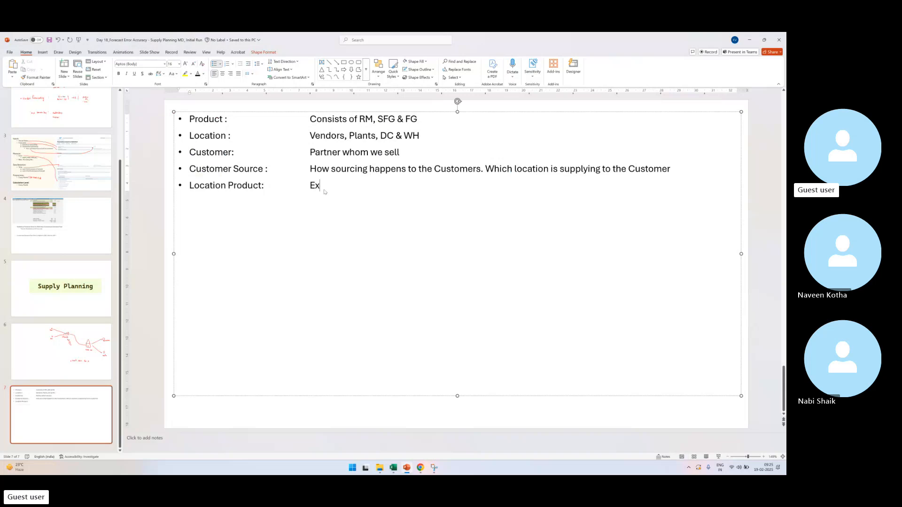
Step: In the PowerPoint slide, complete the Location Product description as "Extending Products to the Locations. Components to Vendors"
{"action": "type", "text": "nding Products to"}
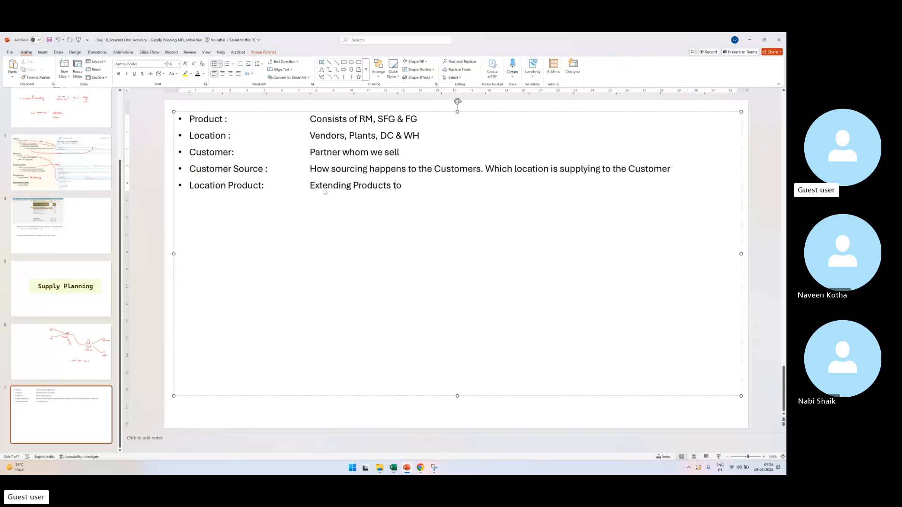
{"action": "type", "text": " the Locations. COmponents to "}
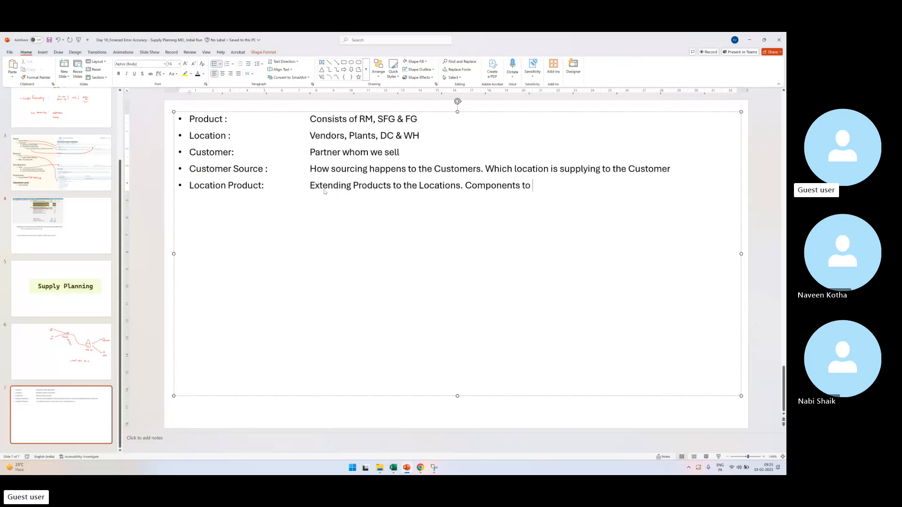
{"action": "type", "text": "Vendors"}
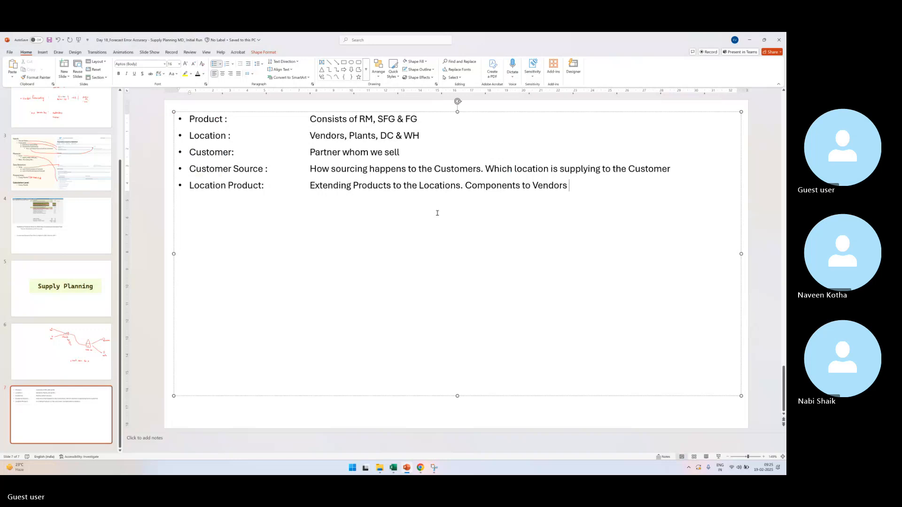
Step: Insert "For ex:" before "Components to Vendors" in the Location Product description
{"action": "left_click", "coordinate": [467, 188]}
{"action": "type", "text": "Foe e"}
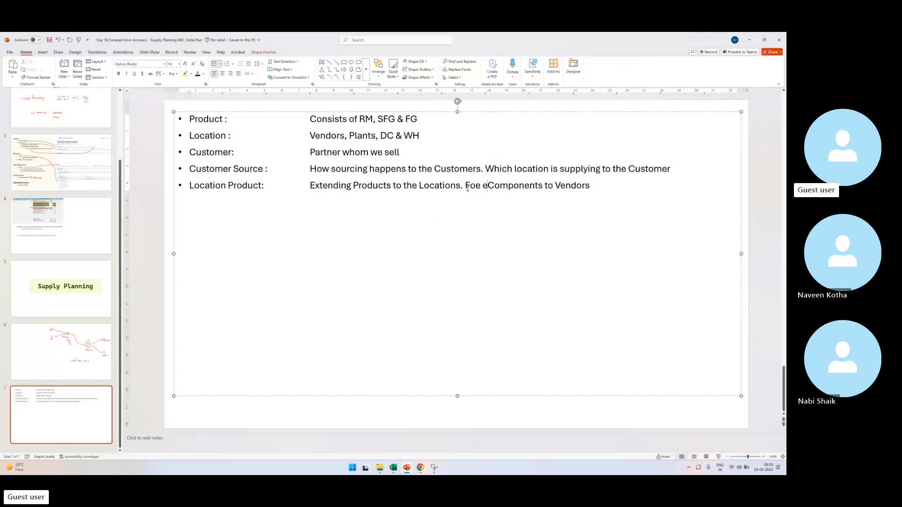
{"action": "key", "text": "BackSpace"}
{"action": "key", "text": "BackSpace"}
{"action": "key", "text": "BackSpace"}
{"action": "type", "text": "r ex"}
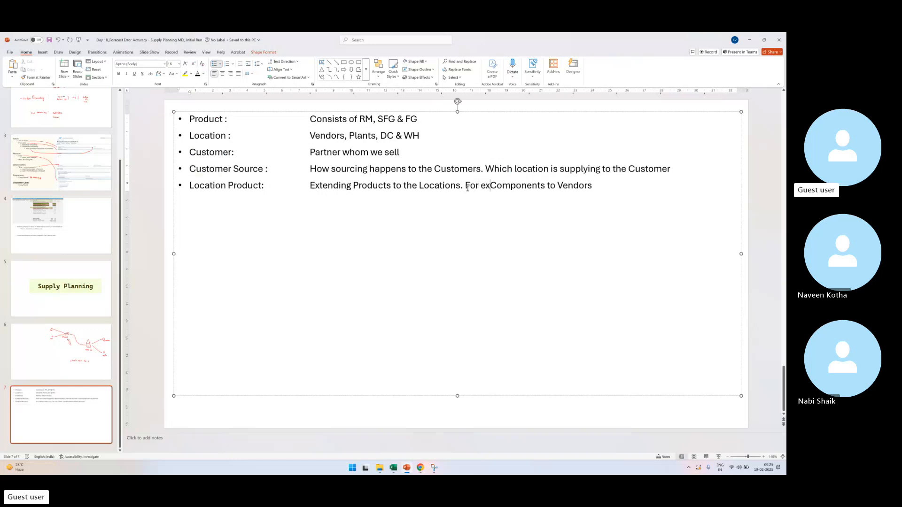
{"action": "type", "text": ":"}
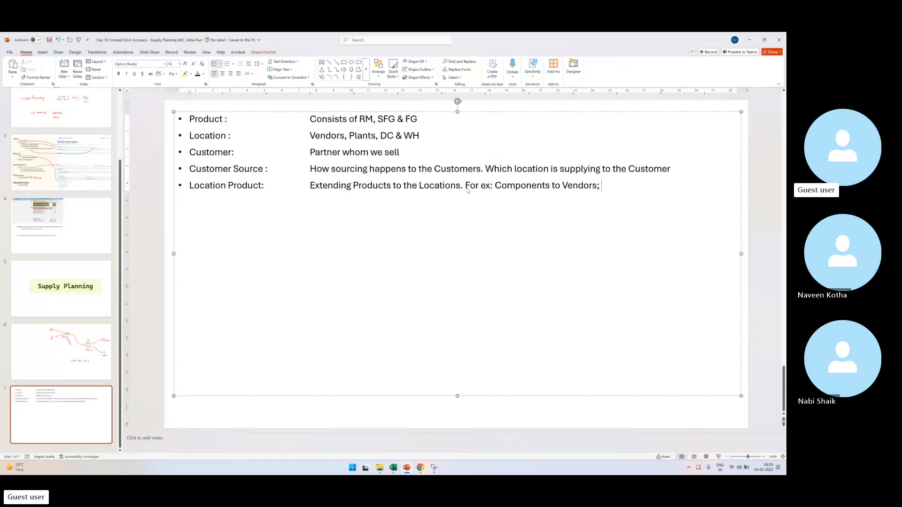
Step: Extend the Location Product example with "; Components & SFG to Plants"
{"action": "type", "text": "Components & SFG"}
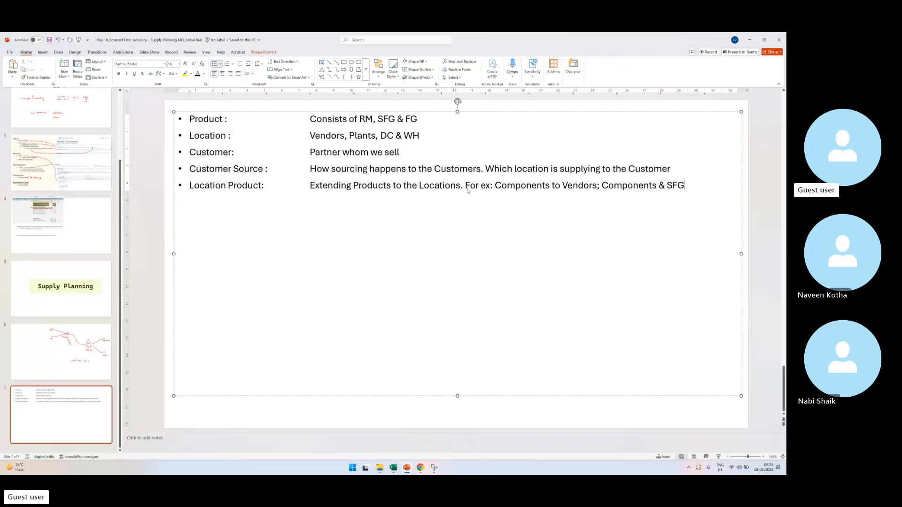
{"action": "type", "text": " to Plants"}
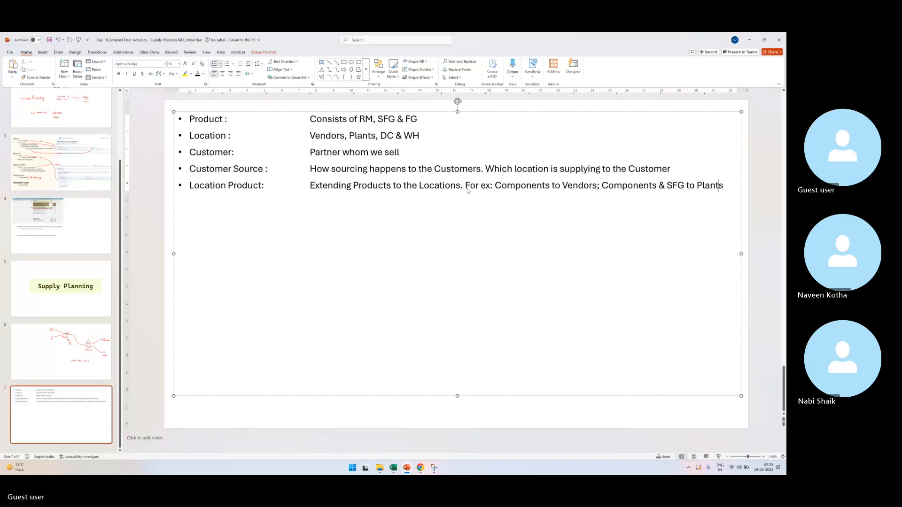
{"action": "type", "text": " etc"}
{"action": "key", "text": "BackSpace"}
{"action": "key", "text": "BackSpace"}
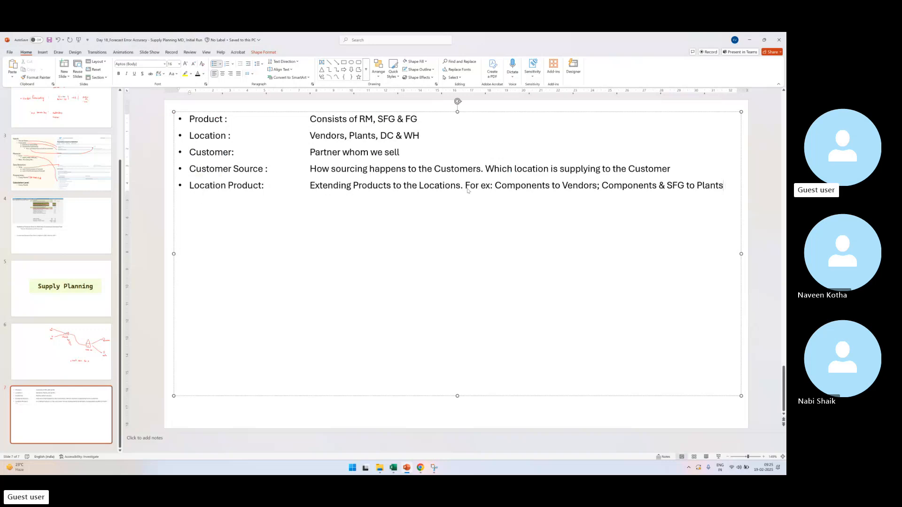
Step: Add a "Location Source" bullet and move the Customer Source bullet below Location Product
{"action": "key", "text": "Return"}
{"action": "type", "text": "Location Source"}
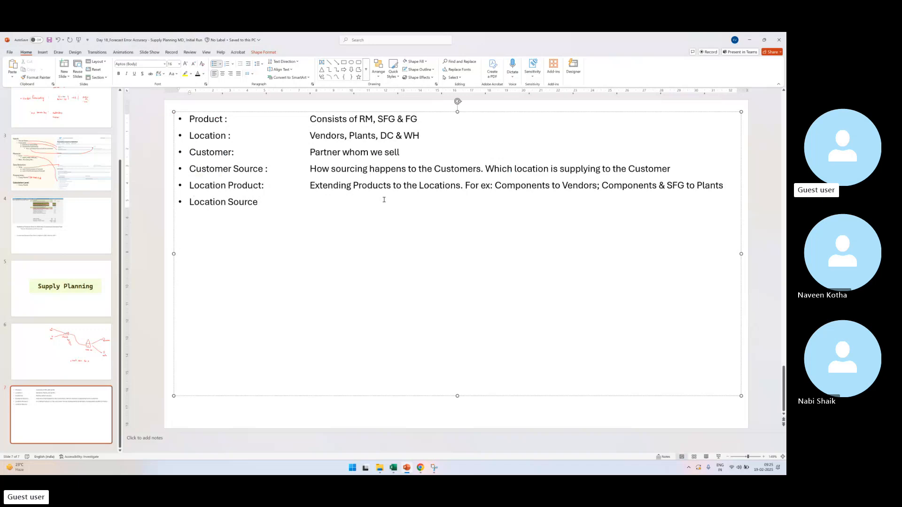
{"action": "triple_click", "coordinate": [215, 175]}
{"action": "key", "text": "Delete"}
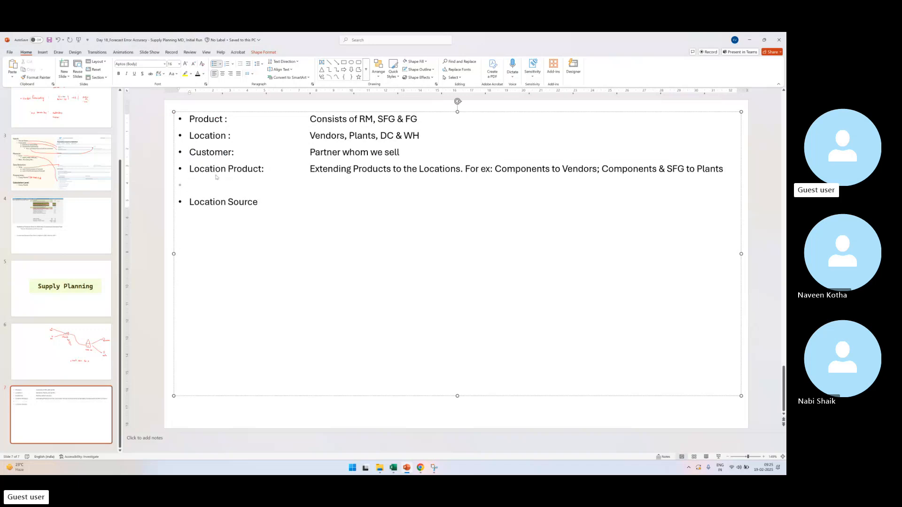
{"action": "key", "text": "ctrl+z"}
{"action": "key", "text": "ctrl+z"}
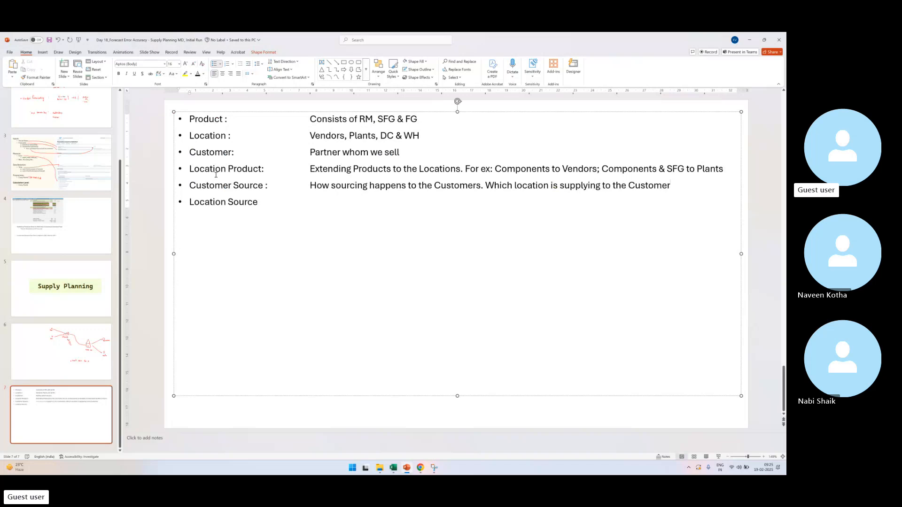
Step: Describe Location Source as "How sourcing happens to a Location. Which location is supplying to which location"
{"action": "type", "text": ": How sourcing happens to ta L"}
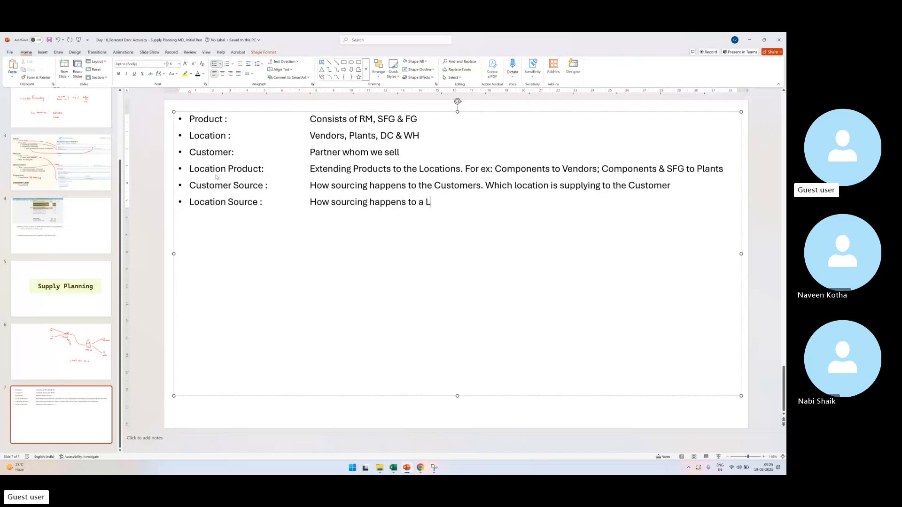
{"action": "type", "text": "ocation. Which location is s"}
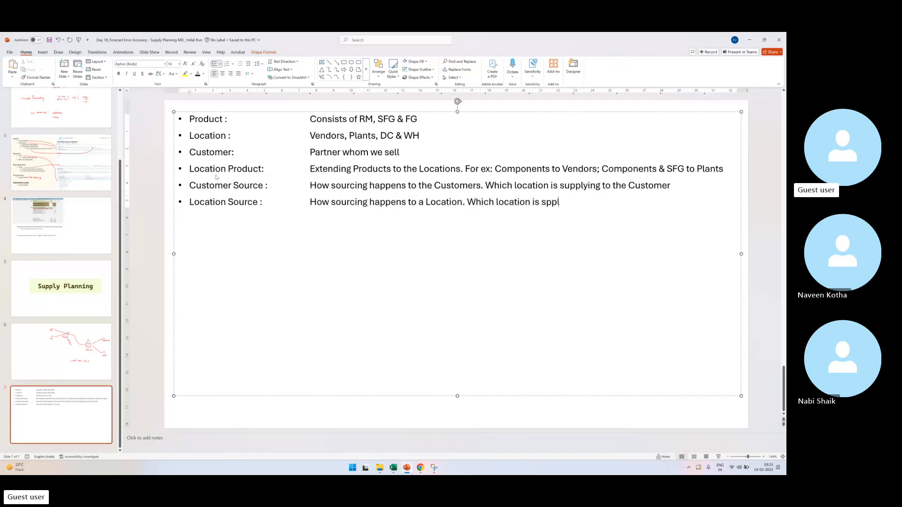
{"action": "type", "text": "upplying to which locati"}
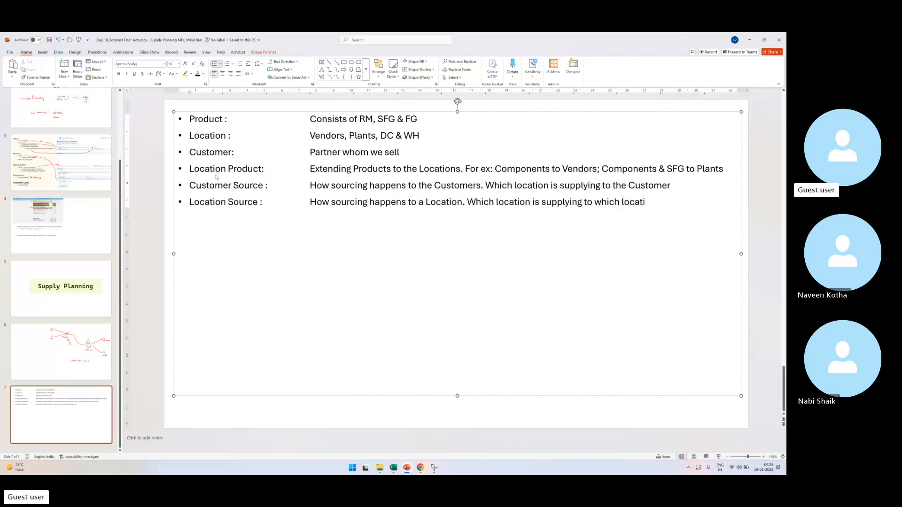
{"action": "type", "text": "ons"}
{"action": "key", "text": "BackSpace"}
Step: Add a "Production Source:" bullet explaining how sourcing happens inside a Location i.e., through Production Process
{"action": "key", "text": "Return"}
{"action": "type", "text": "Production Source:"}
{"action": "key", "text": "Tab"}
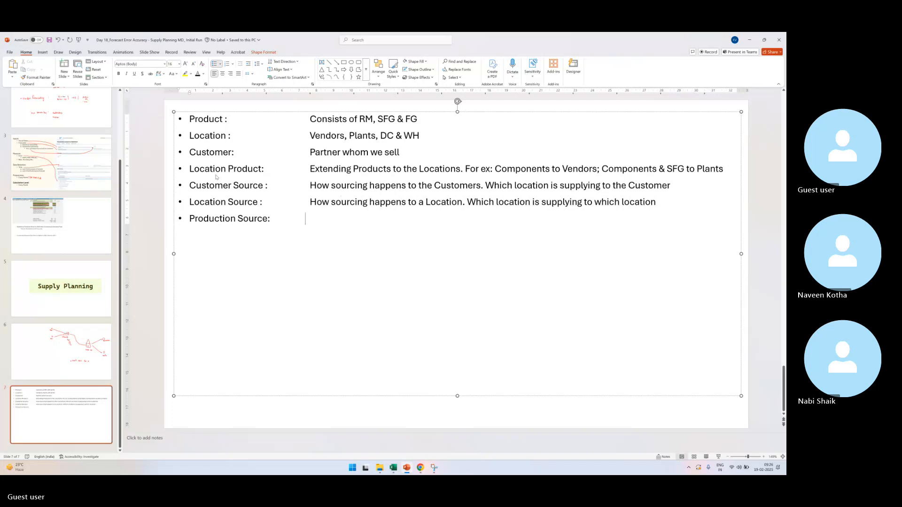
{"action": "type", "text": "How souricng happ"}
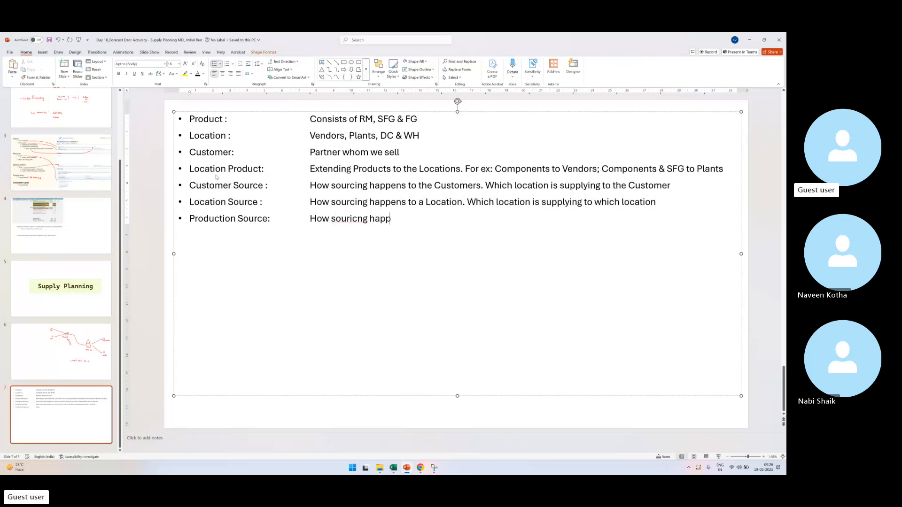
{"action": "type", "text": "ens inside a "}
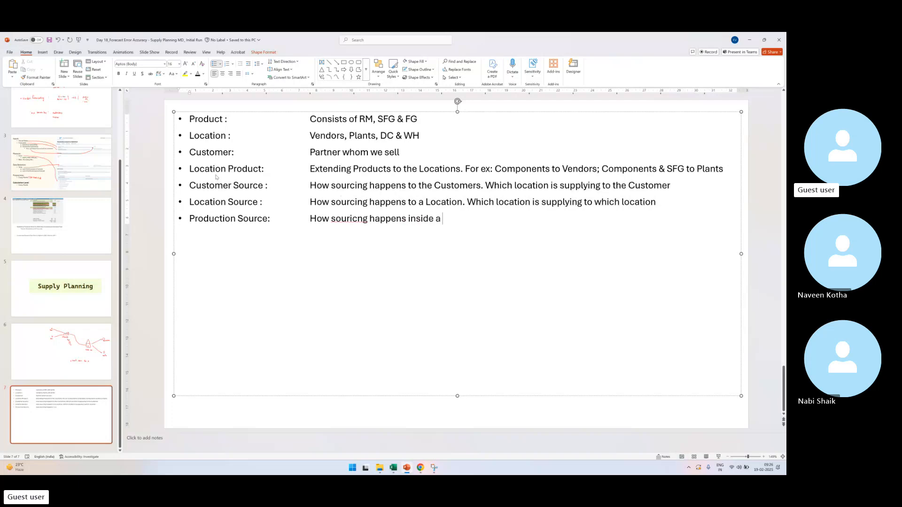
{"action": "type", "text": "Location i.e. "}
{"action": "type", "text": ", throu"}
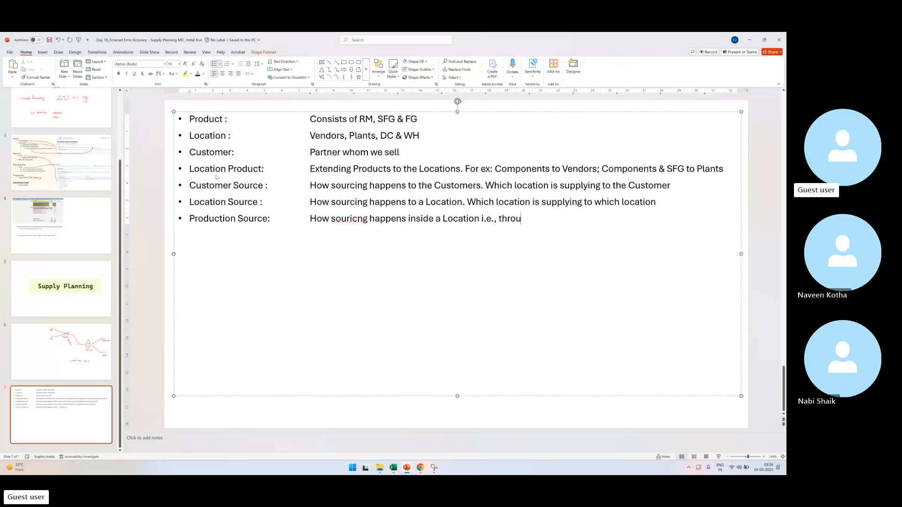
{"action": "type", "text": "gh Production Process"}
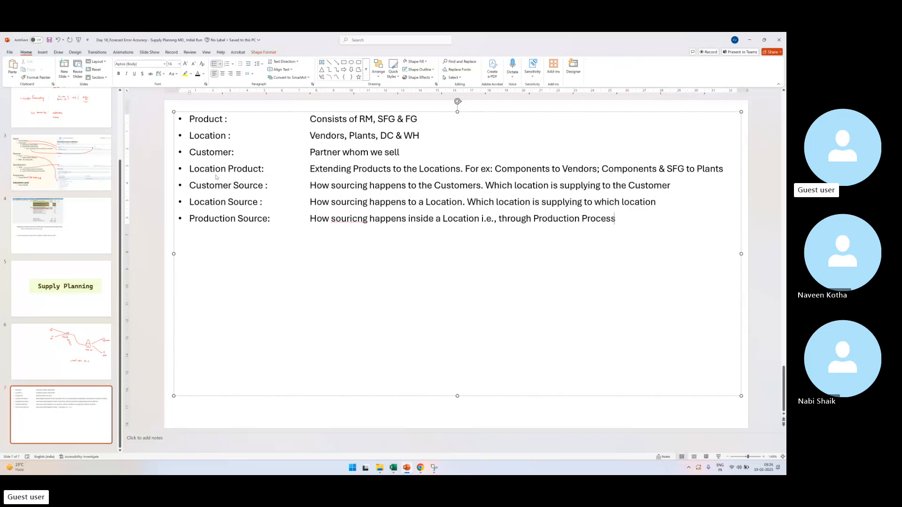
Step: Add a "Production Source item:" bullet described as "What items are required to make the Production"
{"action": "key", "text": "Return"}
{"action": "type", "text": "Production SOurce item:"}
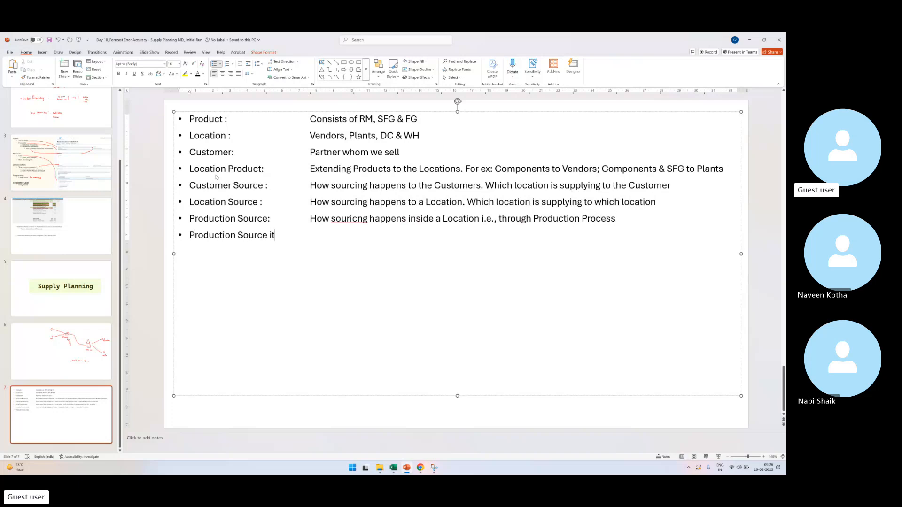
{"action": "key", "text": "Tab"}
{"action": "type", "text": "WhatC"}
{"action": "key", "text": "BackSpace"}
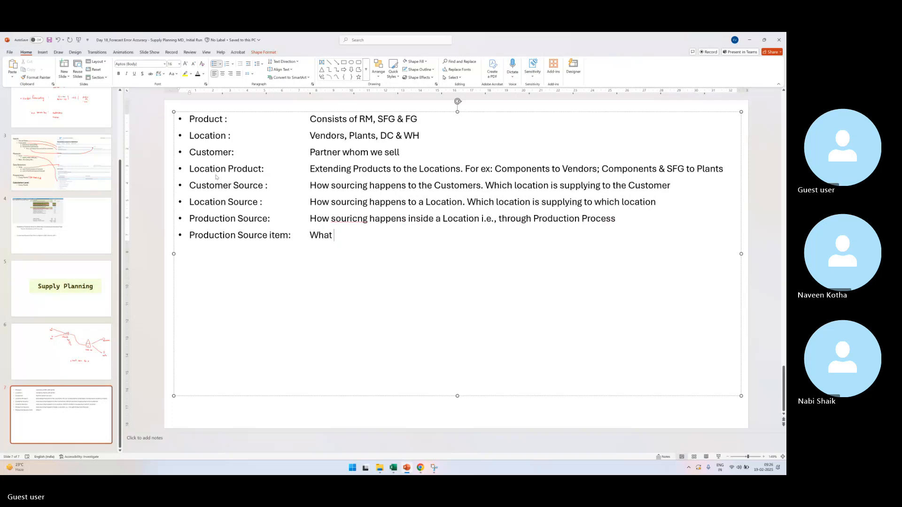
{"action": "type", "text": "ote"}
{"action": "key", "text": "BackSpace"}
{"action": "key", "text": "BackSpace"}
{"action": "type", "text": "items are qreuir"}
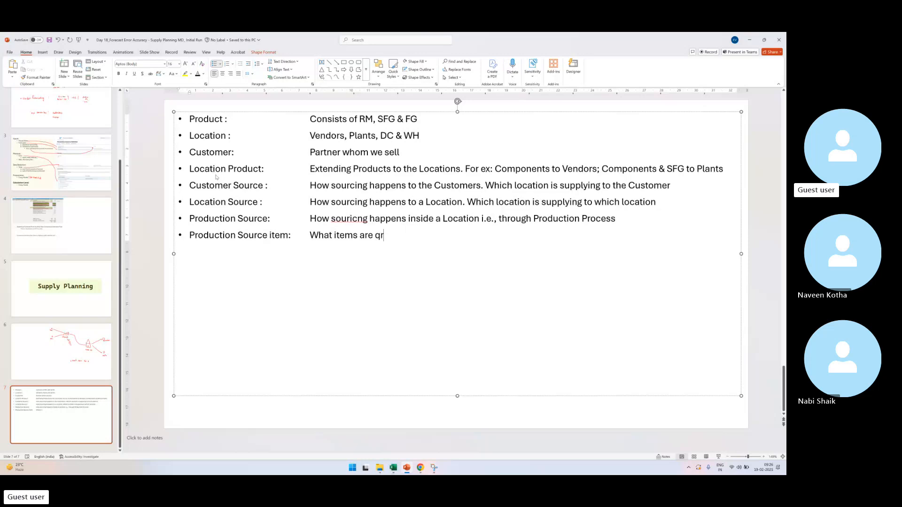
{"action": "key", "text": "BackSpace"}
{"action": "key", "text": "BackSpace"}
{"action": "key", "text": "BackSpace"}
{"action": "key", "text": "BackSpace"}
{"action": "type", "text": "required to make the Production"}
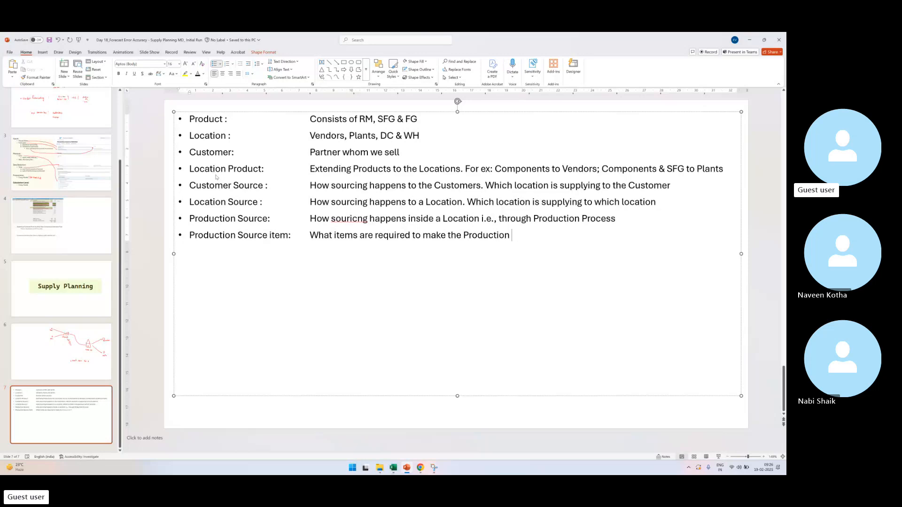
Step: Add a "Resources:" bullet described as "List of unique Resources"
{"action": "key", "text": "Return"}
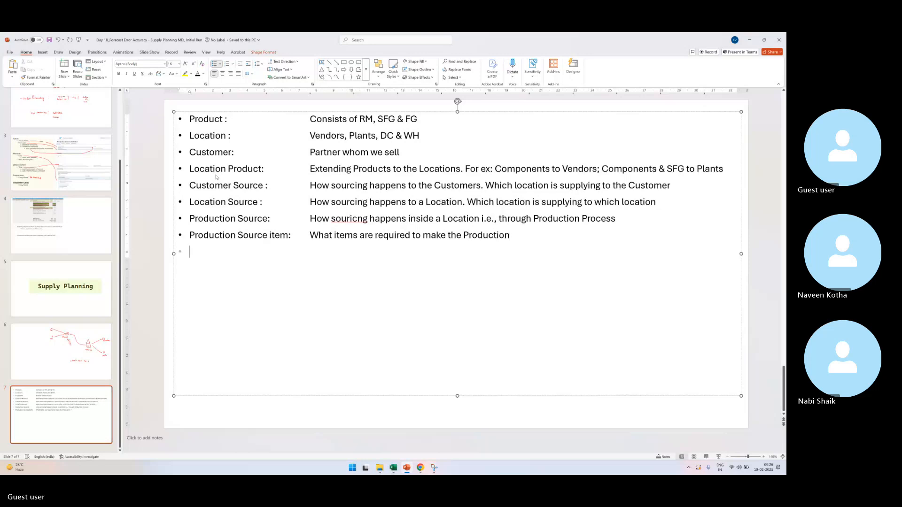
{"action": "type", "text": "Resource"}
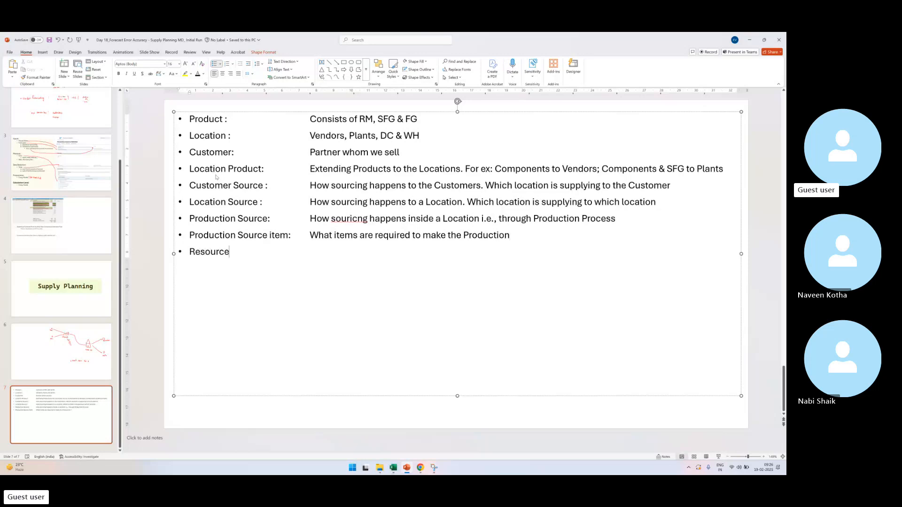
{"action": "type", "text": "s:"}
{"action": "key", "text": "Tab"}
{"action": "type", "text": "Wjhj"}
{"action": "key", "text": "BackSpace"}
{"action": "key", "text": "BackSpace"}
{"action": "key", "text": "BackSpace"}
{"action": "key", "text": "BackSpace"}
{"action": "type", "text": "List of unique Resources"}
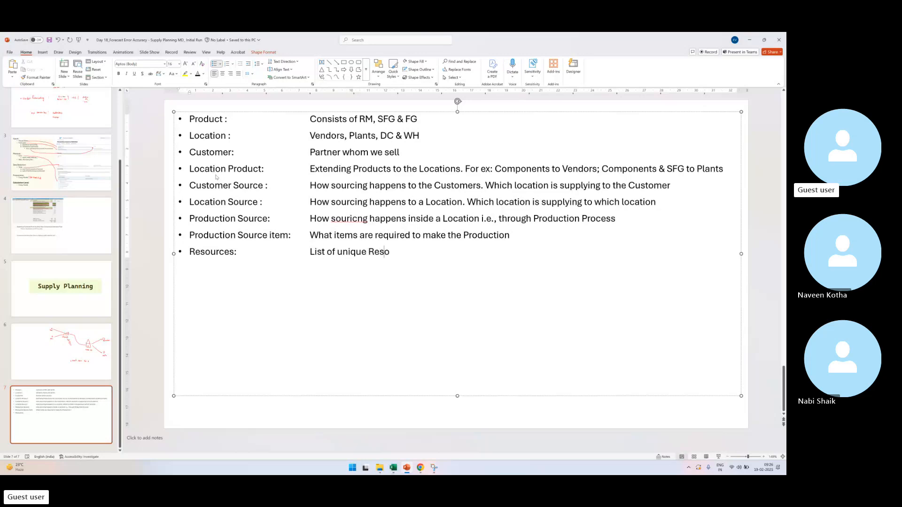
Step: Add a "Location Resource:" bullet described as "Extending a Resource to a Location"
{"action": "key", "text": "Return"}
{"action": "type", "text": "Location Resi"}
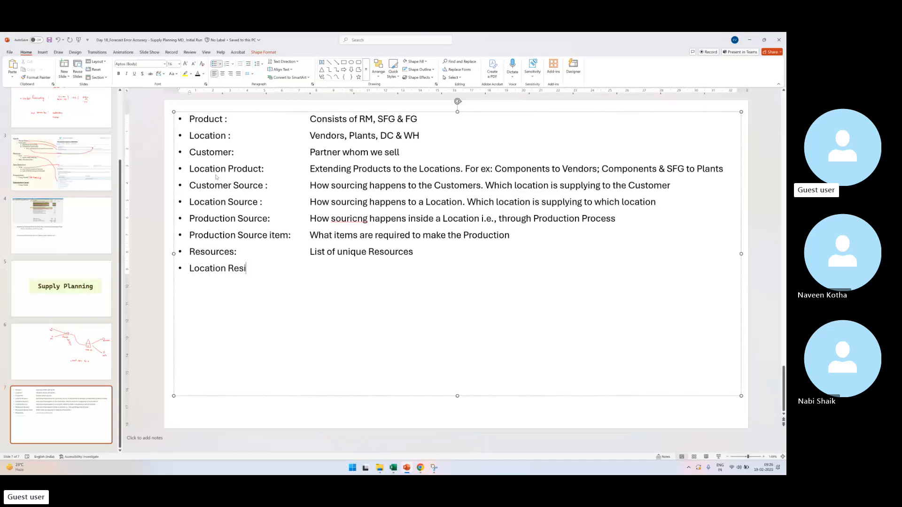
{"action": "type", "text": "rource:"}
{"action": "key", "text": "Tab"}
{"action": "type", "text": "Extending a Resource to "}
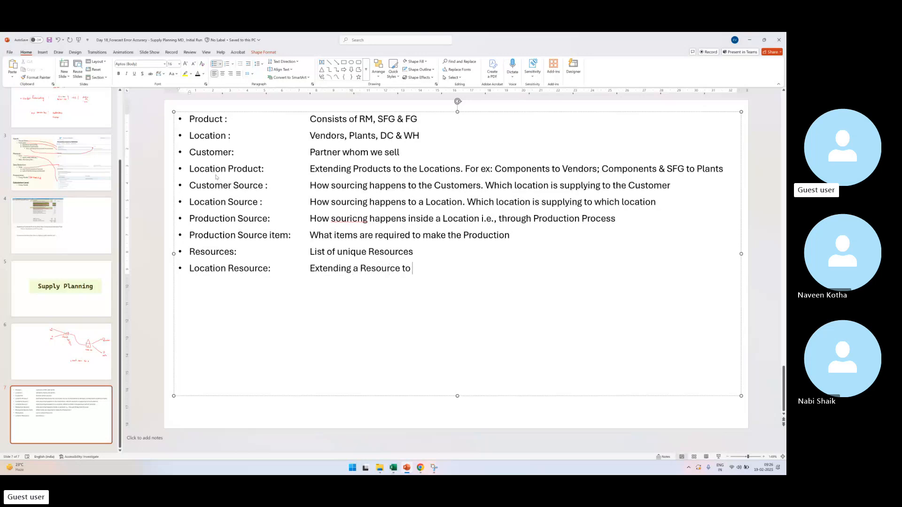
{"action": "type", "text": "a Location Pro"}
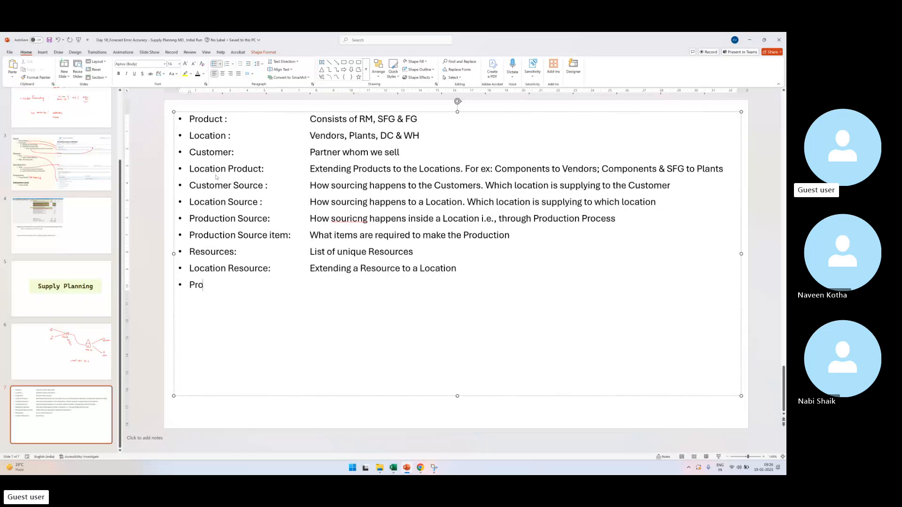
Step: Add a "Production Source Resource:" bullet described as "What Resource will be used in the Production Process"
{"action": "type", "text": "duction Source Resource:"}
{"action": "key", "text": "Tab"}
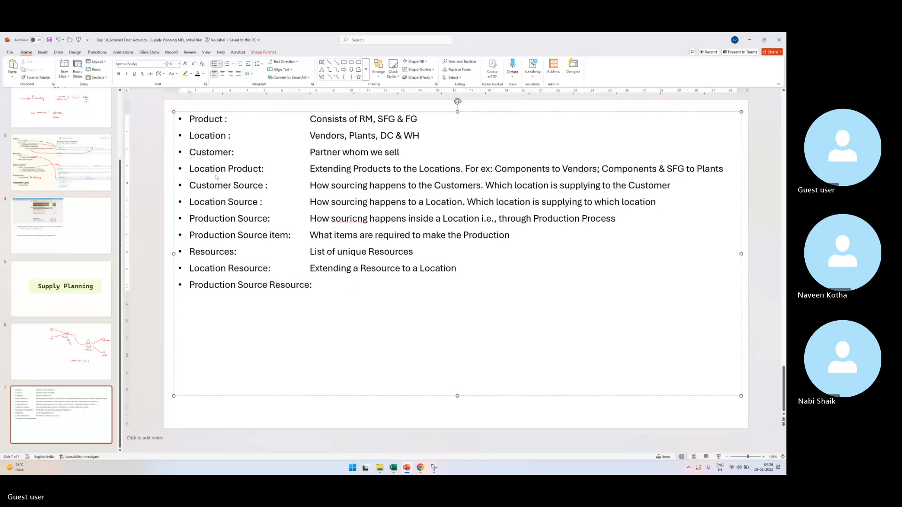
{"action": "type", "text": "What Resource w"}
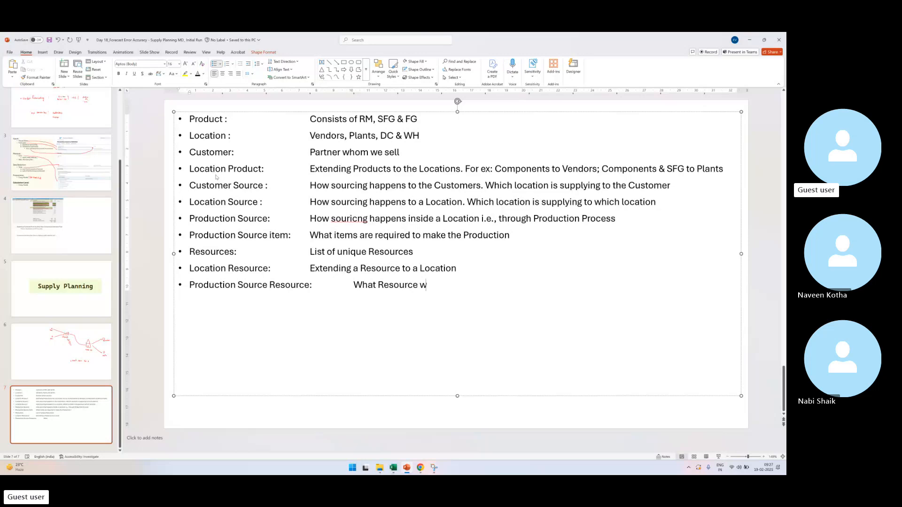
{"action": "type", "text": "ill be use"}
{"action": "type", "text": "d in the Por"}
{"action": "type", "text": "d"}
{"action": "key", "text": "BackSpace"}
{"action": "key", "text": "BackSpace"}
{"action": "key", "text": "BackSpace"}
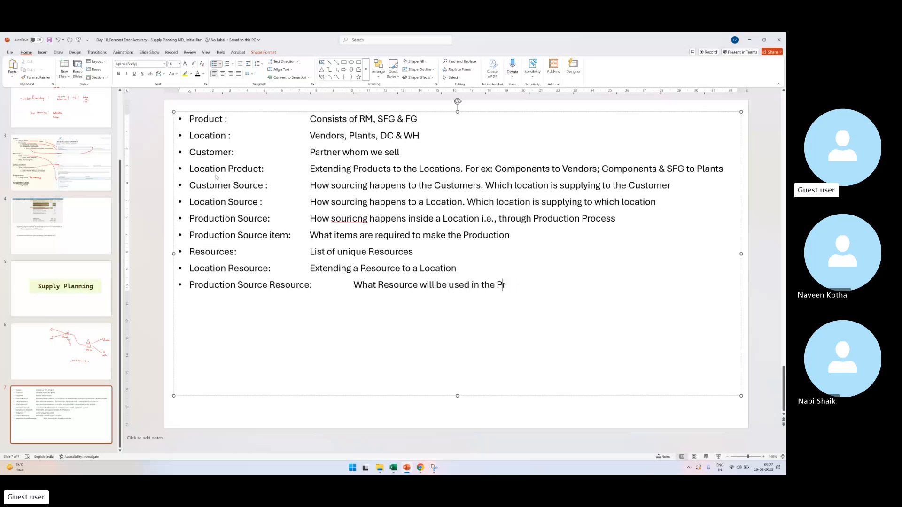
{"action": "type", "text": "roduction Process"}
Step: Add a "Subnetwork:" bullet below Production Source Resource
{"action": "key", "text": "Return"}
{"action": "type", "text": "Subne"}
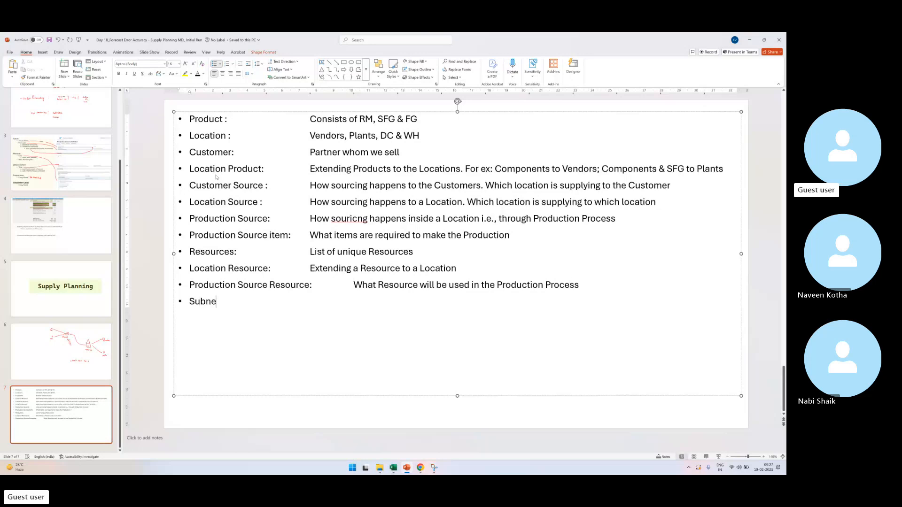
{"action": "type", "text": "twork:"}
{"action": "key", "text": "Tab"}
{"action": "type", "text": "Grouping"}
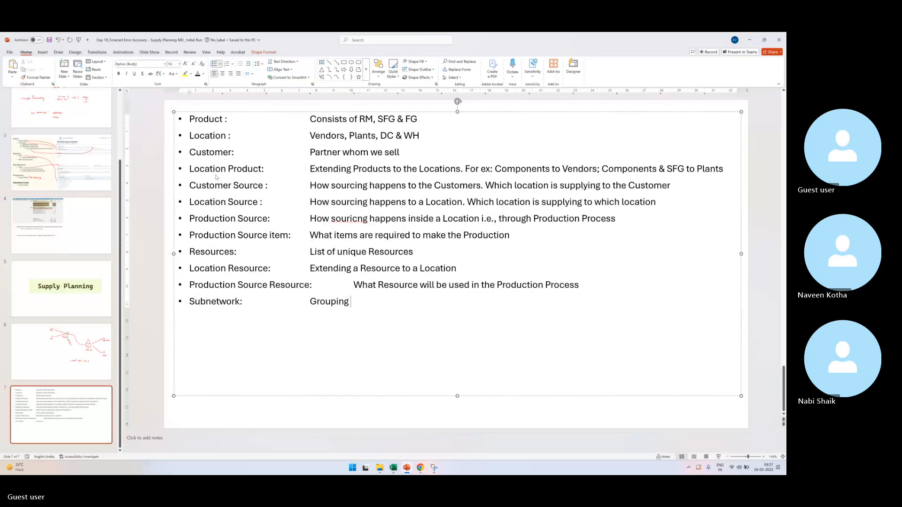
{"action": "key", "text": "BackSpace"}
{"action": "key", "text": "BackSpace"}
{"action": "key", "text": "BackSpace"}
{"action": "key", "text": "BackSpace"}
{"action": "key", "text": "BackSpace"}
{"action": "key", "text": "BackSpace"}
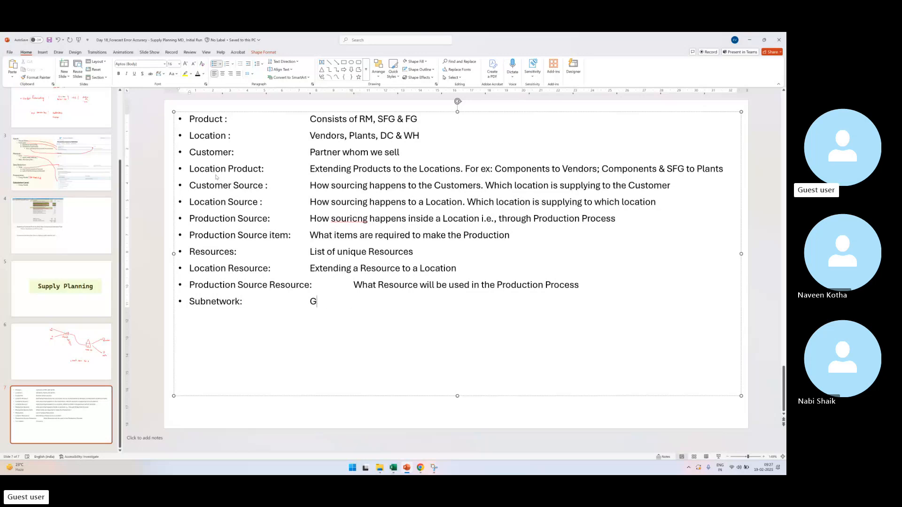
{"action": "key", "text": "BackSpace"}
Step: Describe Subnetwork as "Part of the whole supply chain network"
{"action": "type", "text": "Part of "}
{"action": "type", "text": "yo"}
{"action": "type", "text": "the whole supp"}
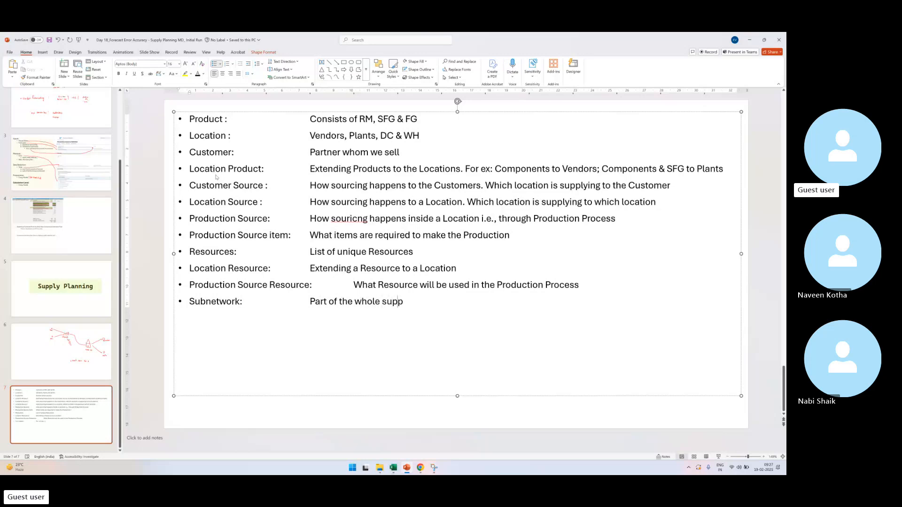
{"action": "type", "text": "ly chain network"}
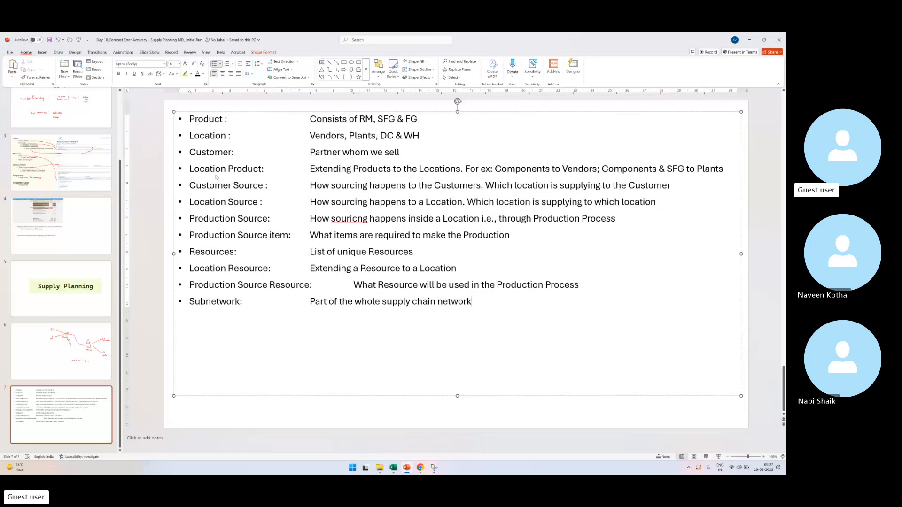
Step: Add a "UOM Conversion" bullet at the end of the master data list
{"action": "key", "text": "Return"}
{"action": "type", "text": "Uom Conv"}
{"action": "key", "text": "BackSpace"}
{"action": "key", "text": "BackSpace"}
{"action": "key", "text": "BackSpace"}
{"action": "key", "text": "BackSpace"}
{"action": "type", "text": "OM Conversion"}
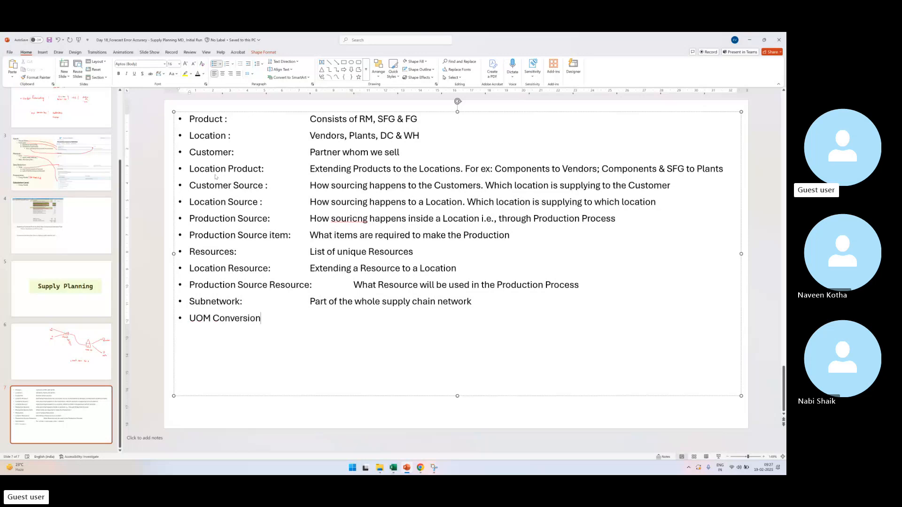
Step: Correct the misspelled word in the Production Source description to "sourcing" and deselect the text box
{"action": "right_click", "coordinate": [338, 218]}
{"action": "left_click", "coordinate": [353, 222]}
{"action": "left_click", "coordinate": [152, 223]}
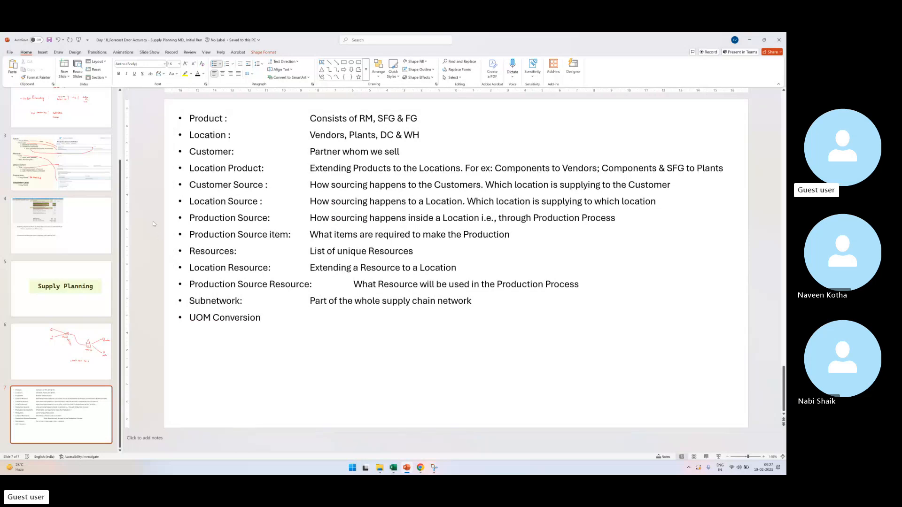
Step: Switch to the Book1 workbook in Excel and start a new SAP IBP master data workbook with the Product master data type
{"action": "mouse_move", "coordinate": [396, 469]}
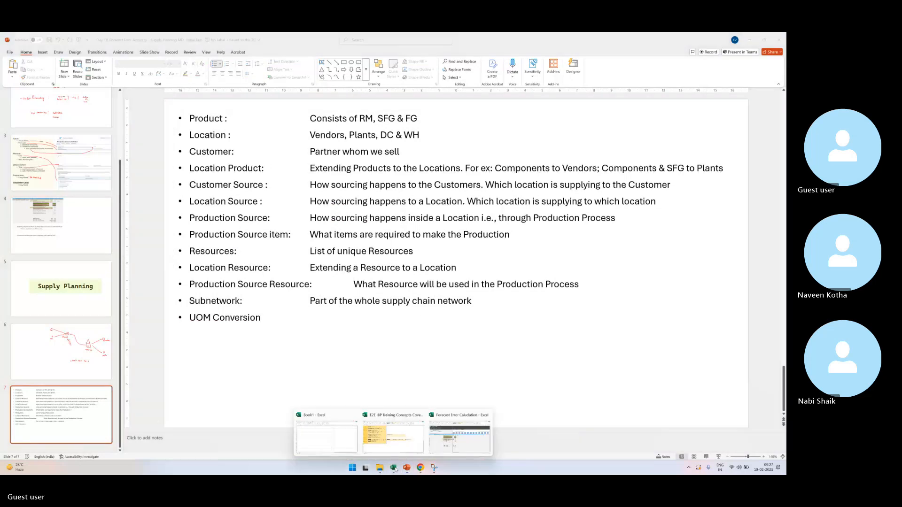
{"action": "left_click", "coordinate": [340, 441]}
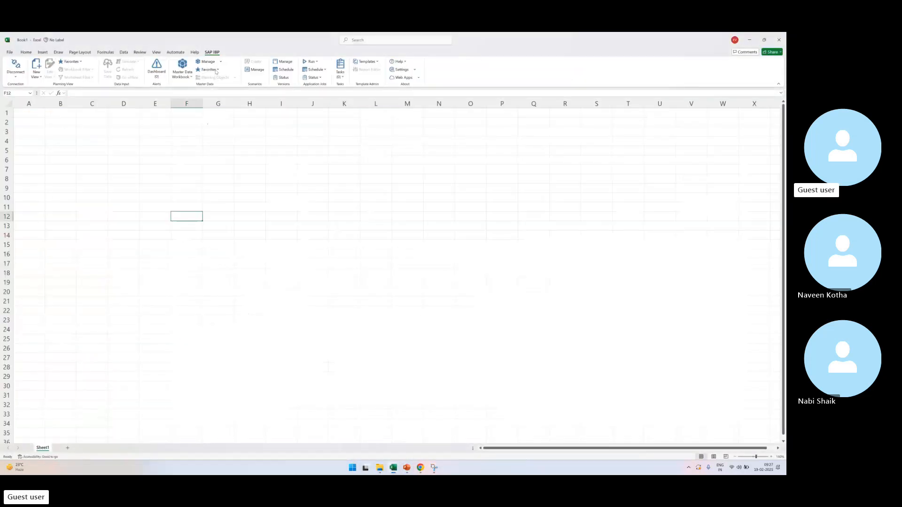
{"action": "left_click", "coordinate": [33, 113]}
{"action": "left_click", "coordinate": [183, 68]}
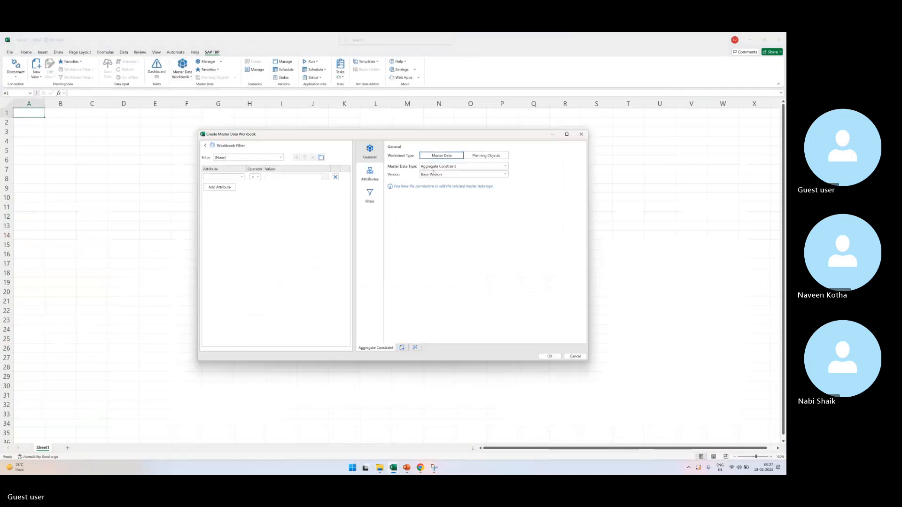
{"action": "type", "text": "Product"}
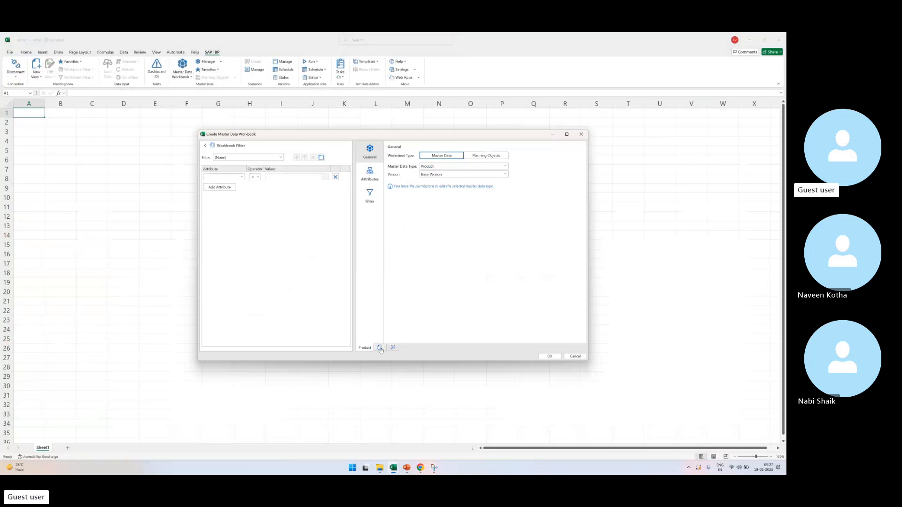
Step: Add Location and Subnetwork worksheets to the new master data workbook
{"action": "left_click", "coordinate": [379, 347]}
{"action": "left_click", "coordinate": [505, 167]}
{"action": "type", "text": "Location"}
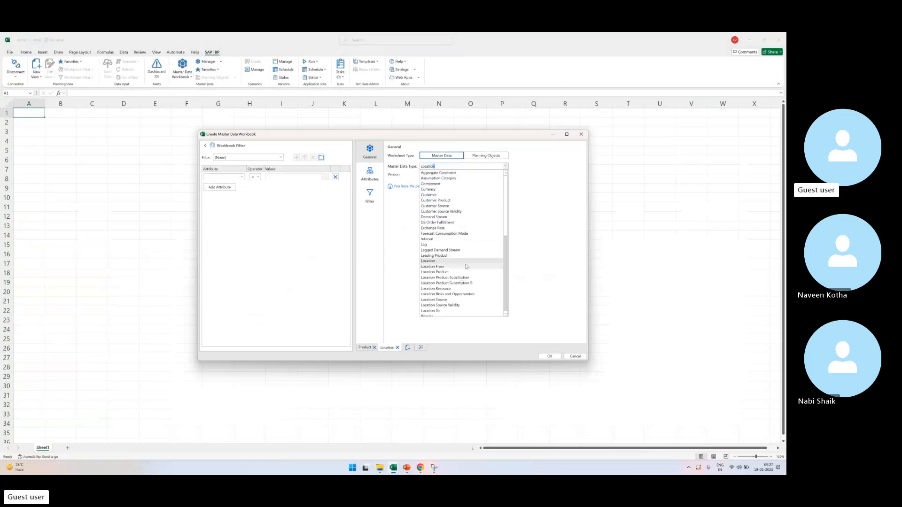
{"action": "left_click", "coordinate": [431, 262]}
{"action": "left_click", "coordinate": [407, 347]}
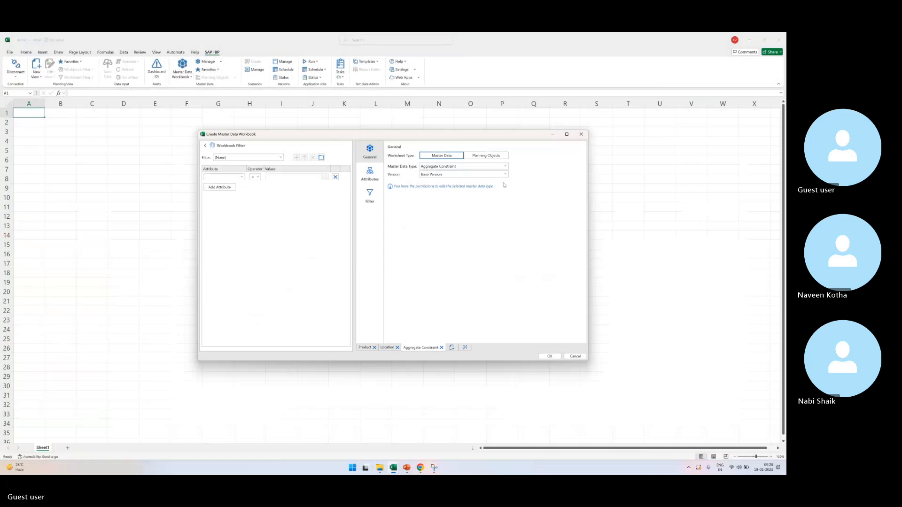
{"action": "left_click", "coordinate": [506, 166]}
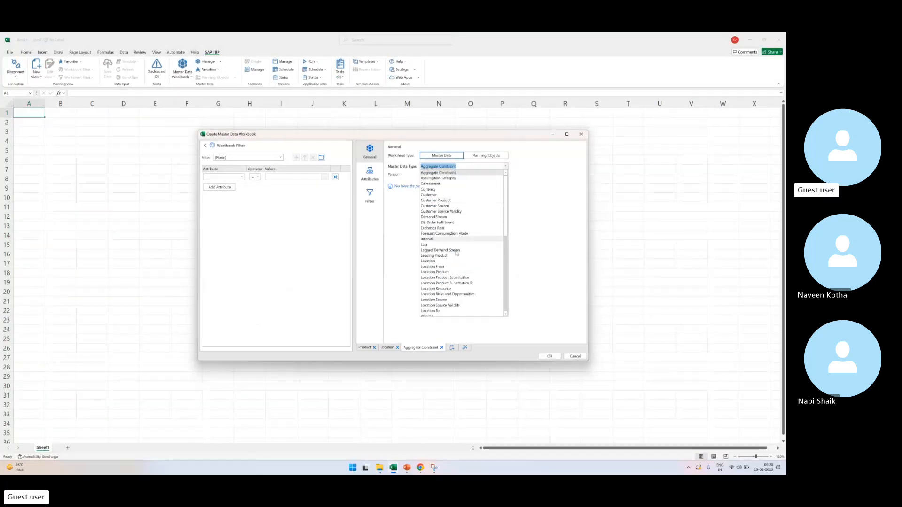
{"action": "type", "text": "Subnetwork"}
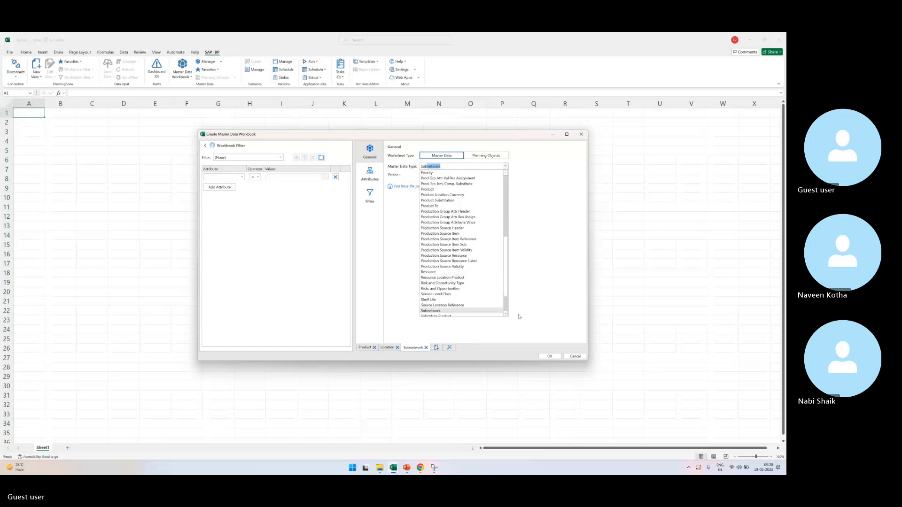
{"action": "left_click", "coordinate": [520, 317]}
Step: Add Location Product and Location Source worksheets to the master data workbook
{"action": "left_click", "coordinate": [436, 348]}
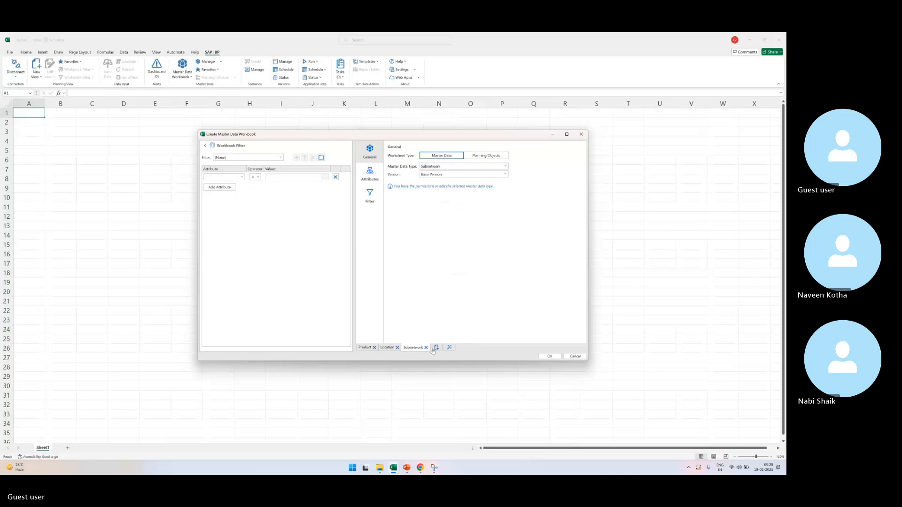
{"action": "left_click", "coordinate": [504, 166]}
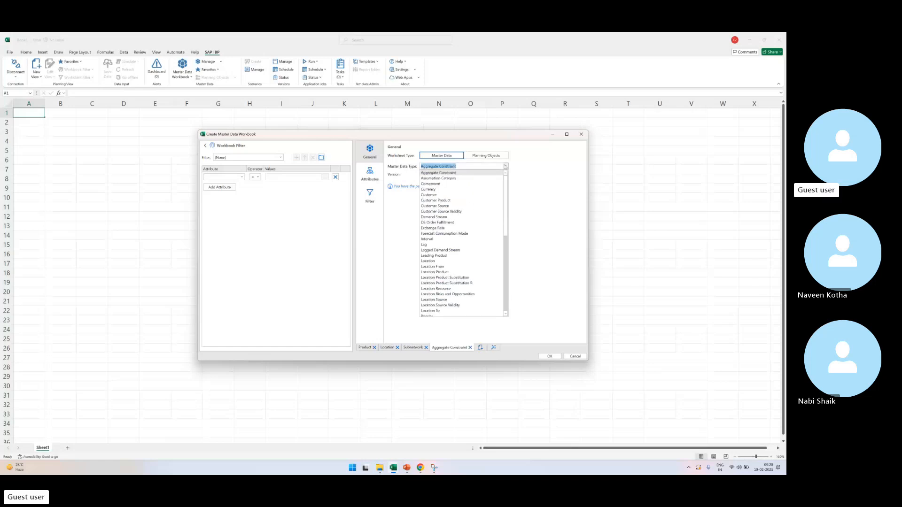
{"action": "left_click", "coordinate": [458, 274]}
{"action": "left_click", "coordinate": [472, 347]}
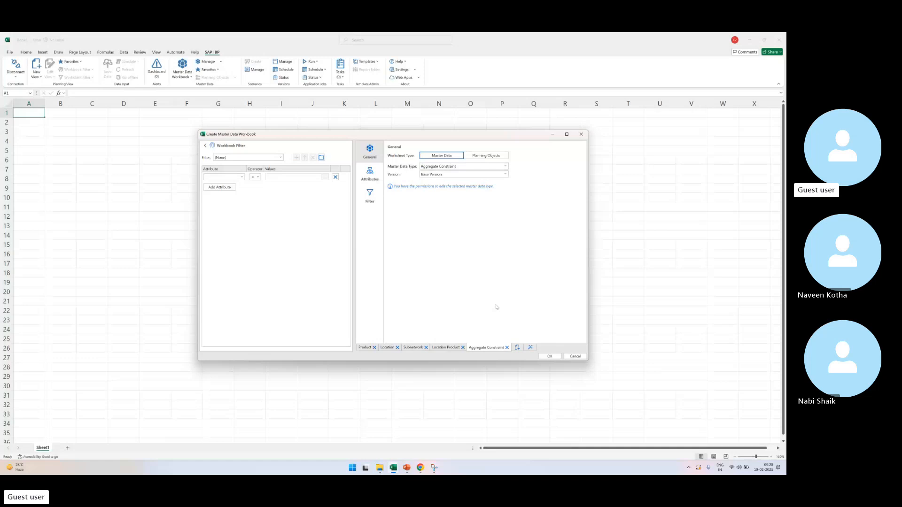
{"action": "left_click", "coordinate": [506, 167]}
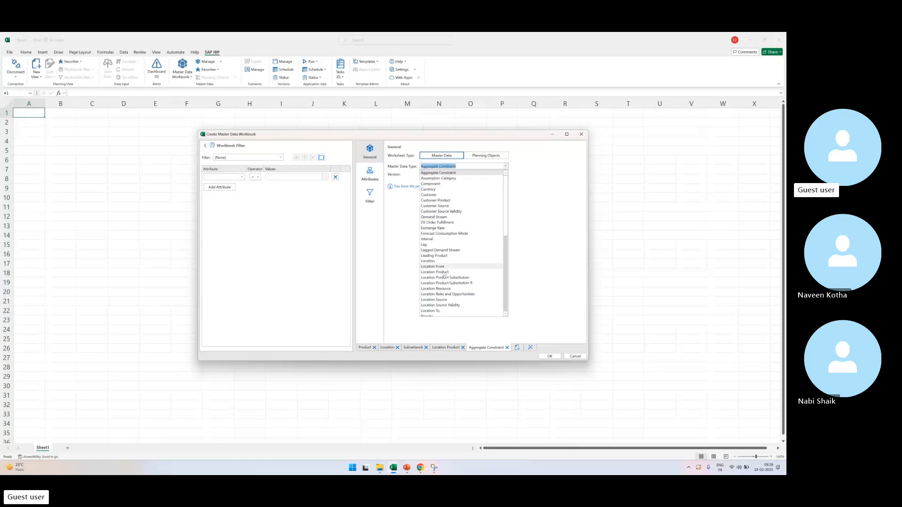
{"action": "left_click", "coordinate": [447, 299]}
Step: Add another worksheet with the Production Source Header master data type
{"action": "left_click", "coordinate": [517, 347]}
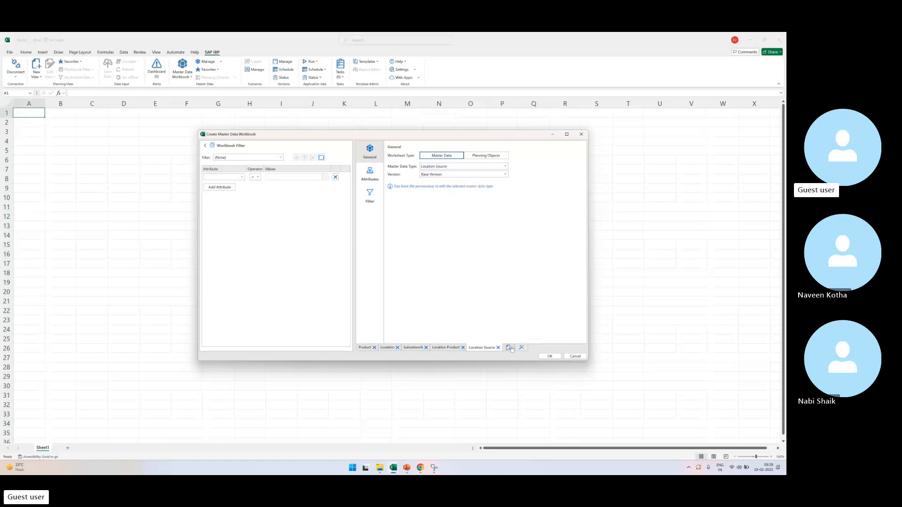
{"action": "left_click", "coordinate": [507, 167]}
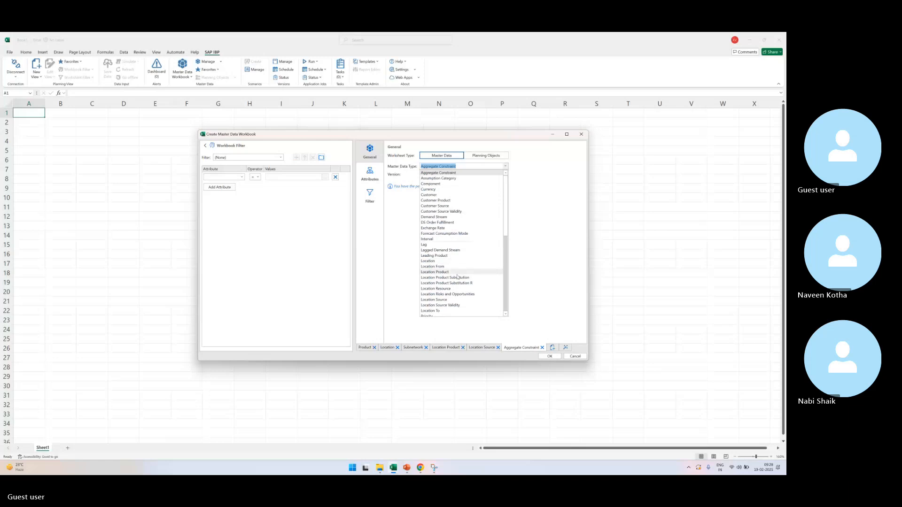
{"action": "scroll", "coordinate": [473, 282], "scroll_direction": "down", "scroll_amount": 5}
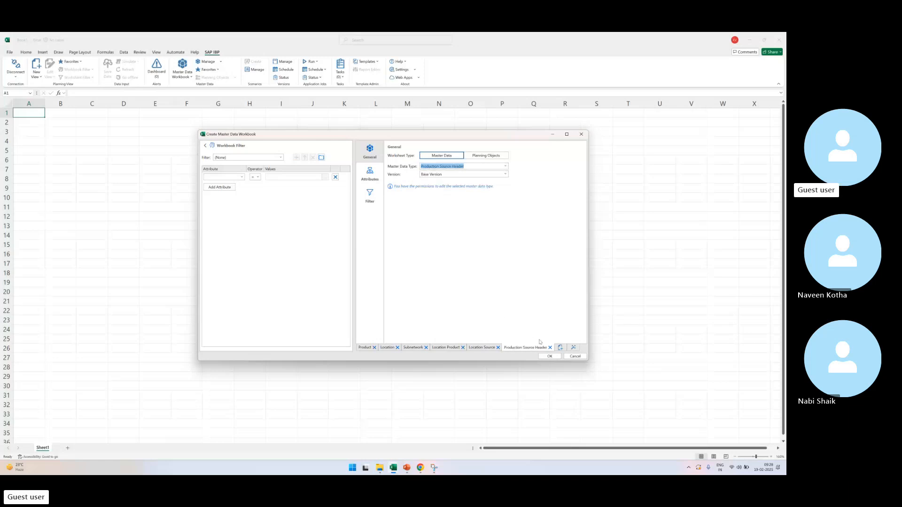
Step: Add Production Source Item and Resource worksheets to the master data workbook
{"action": "left_click", "coordinate": [564, 349]}
{"action": "left_click", "coordinate": [505, 167]}
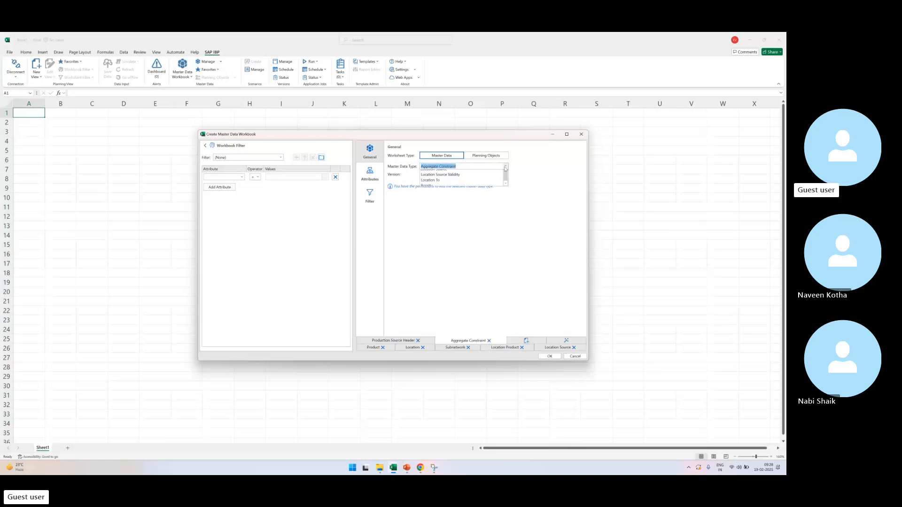
{"action": "scroll", "coordinate": [477, 248], "scroll_direction": "down", "scroll_amount": 5}
{"action": "left_click", "coordinate": [469, 296]}
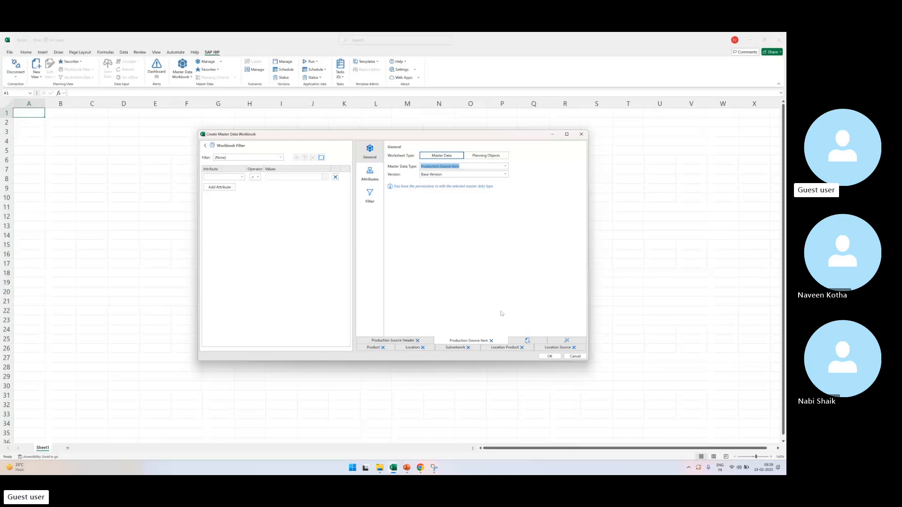
{"action": "left_click", "coordinate": [528, 341]}
{"action": "left_click", "coordinate": [504, 166]}
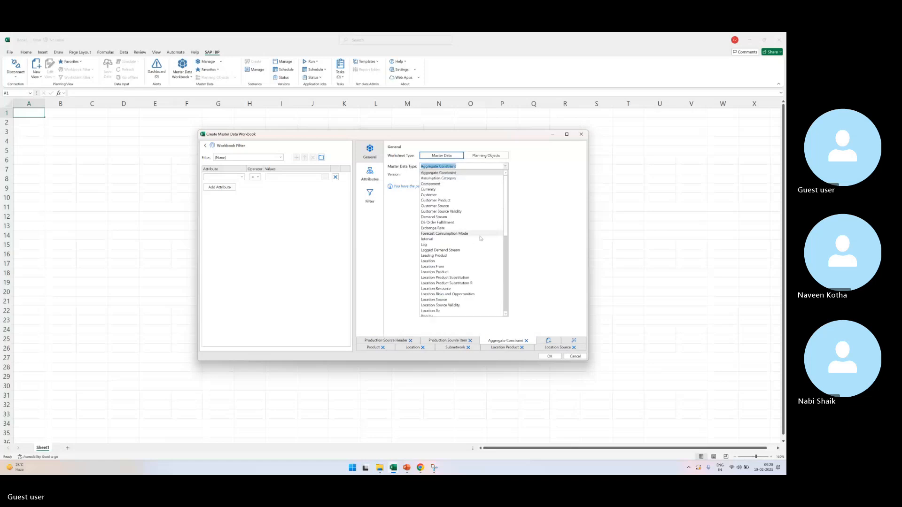
{"action": "scroll", "coordinate": [472, 273], "scroll_direction": "down", "scroll_amount": 5}
{"action": "scroll", "coordinate": [472, 273], "scroll_direction": "down", "scroll_amount": 3}
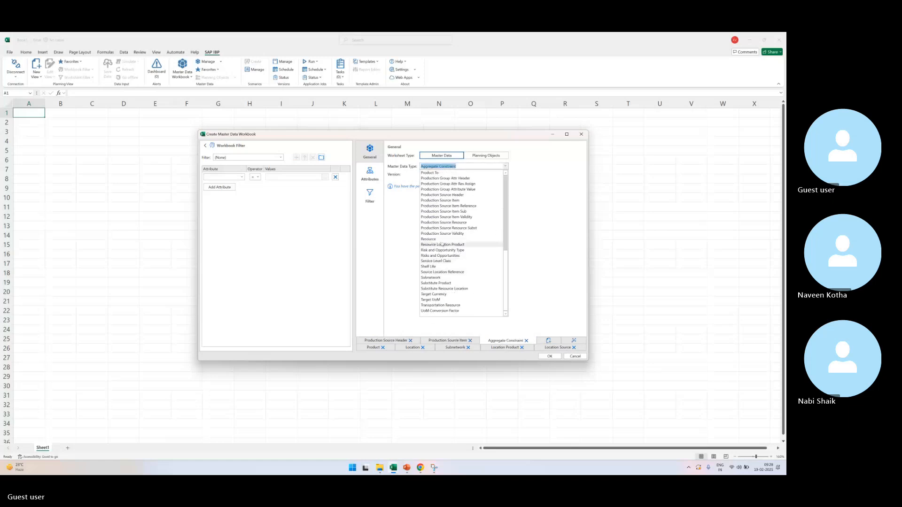
{"action": "left_click", "coordinate": [478, 284]}
Step: Add Location Resource and Production Source Resource worksheets to the master data workbook
{"action": "left_click", "coordinate": [542, 340]}
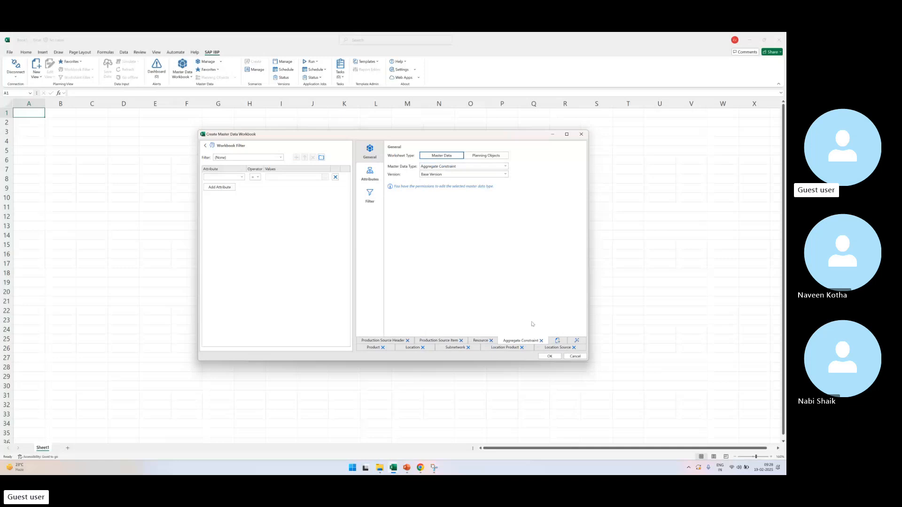
{"action": "left_click", "coordinate": [505, 166]}
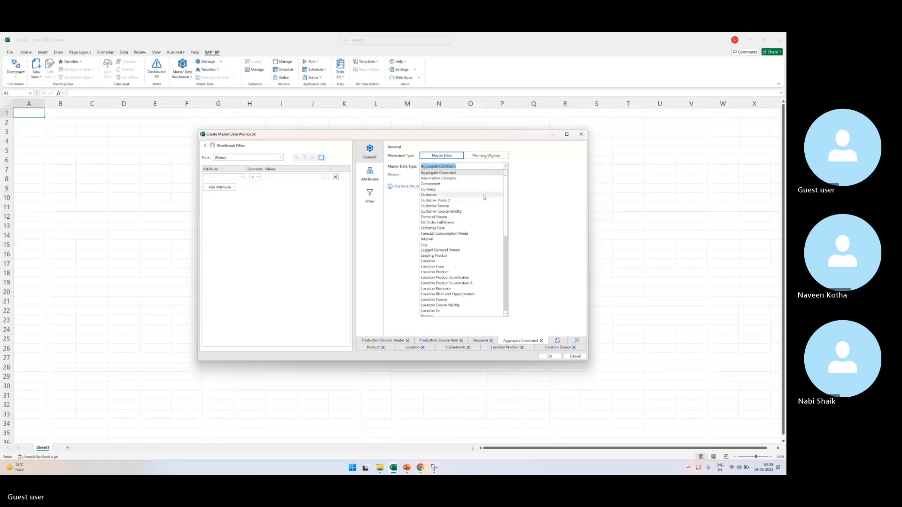
{"action": "left_click", "coordinate": [460, 292]}
{"action": "left_click", "coordinate": [556, 340]}
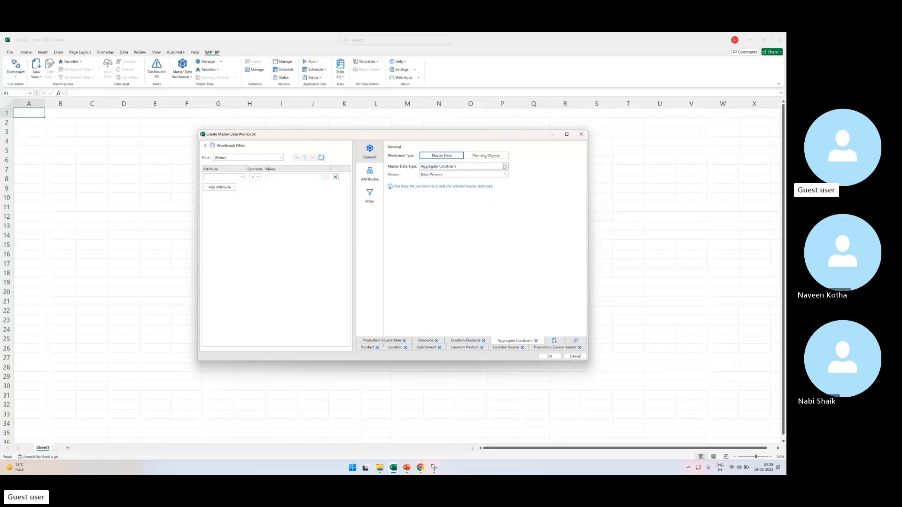
{"action": "left_click", "coordinate": [506, 167]}
{"action": "scroll", "coordinate": [463, 244], "scroll_direction": "down", "scroll_amount": 5}
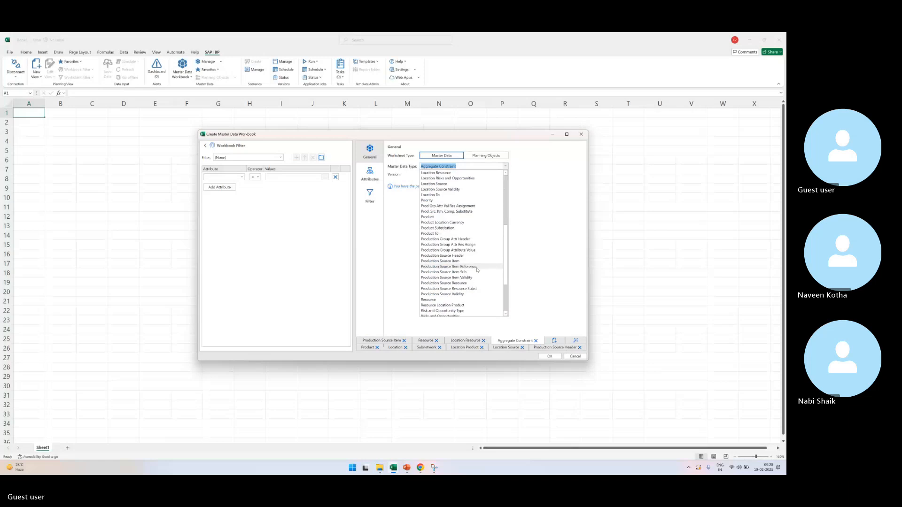
{"action": "left_click", "coordinate": [474, 256]}
Step: Add a UoM Conversion Factor worksheet and create the master data workbook
{"action": "left_click", "coordinate": [557, 341]}
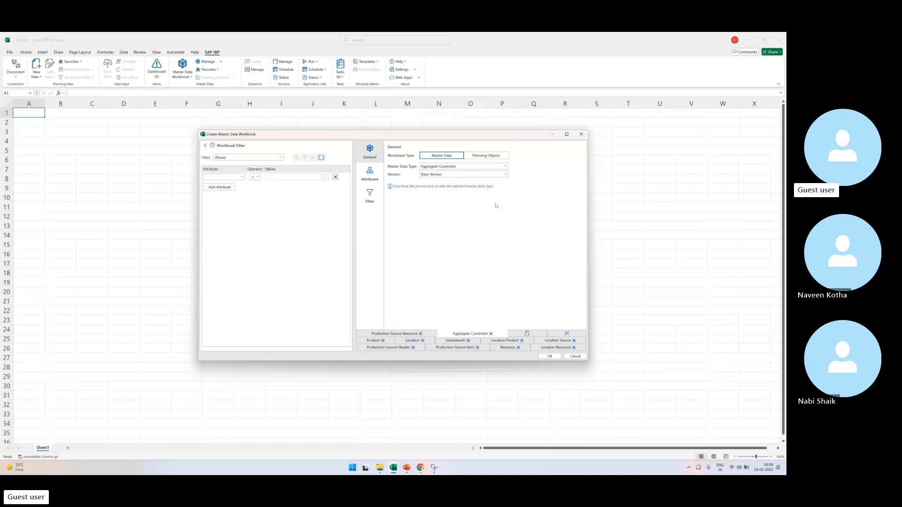
{"action": "left_click", "coordinate": [505, 166]}
{"action": "scroll", "coordinate": [446, 298], "scroll_direction": "down", "scroll_amount": 5}
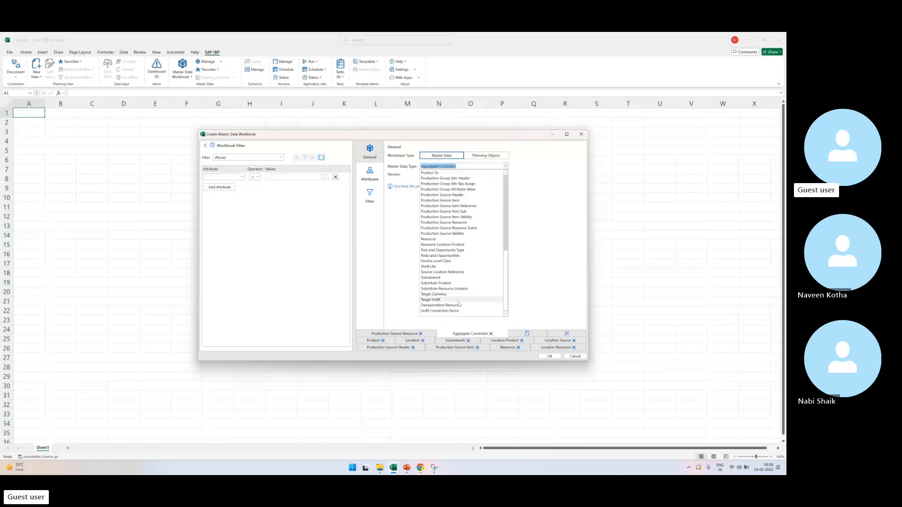
{"action": "left_click", "coordinate": [442, 305]}
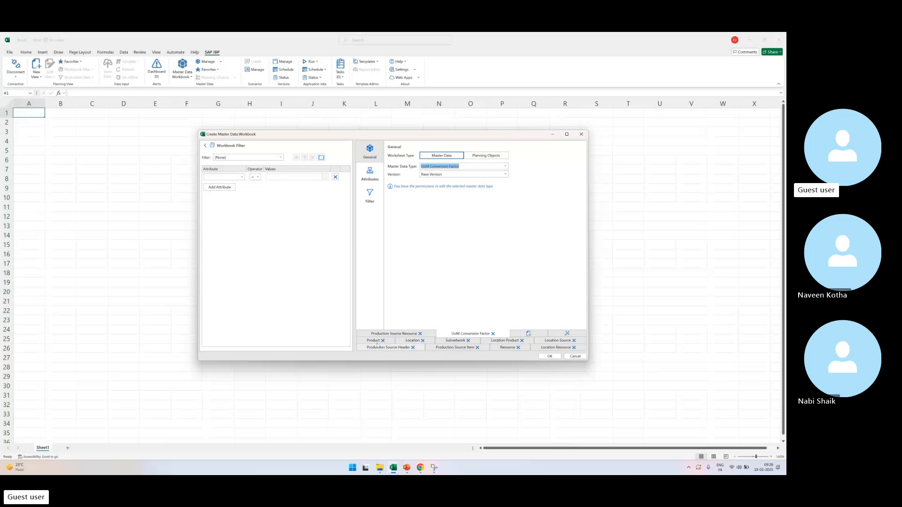
{"action": "left_click", "coordinate": [549, 356]}
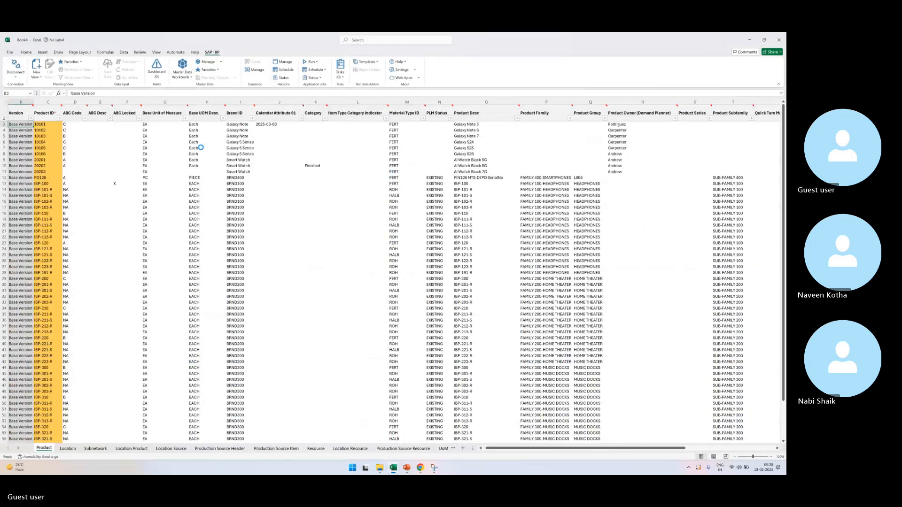
Step: Add product ID 90001 in the first empty row of the Product worksheet with base unit of measure EA
{"action": "left_click", "coordinate": [48, 126]}
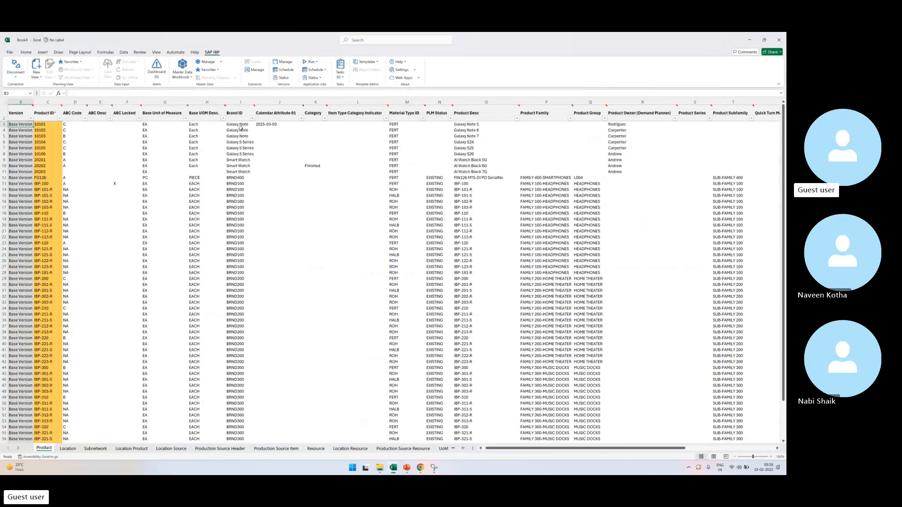
{"action": "left_click", "coordinate": [241, 125]}
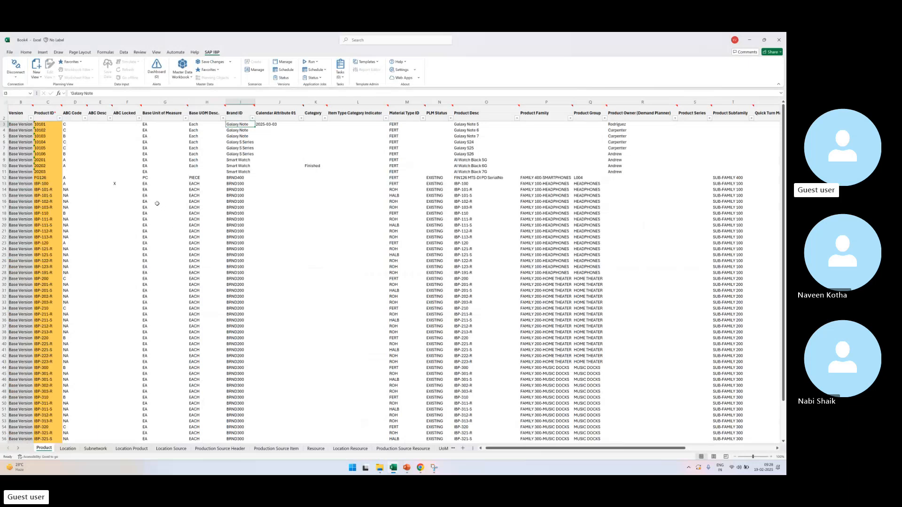
{"action": "left_click", "coordinate": [43, 213]}
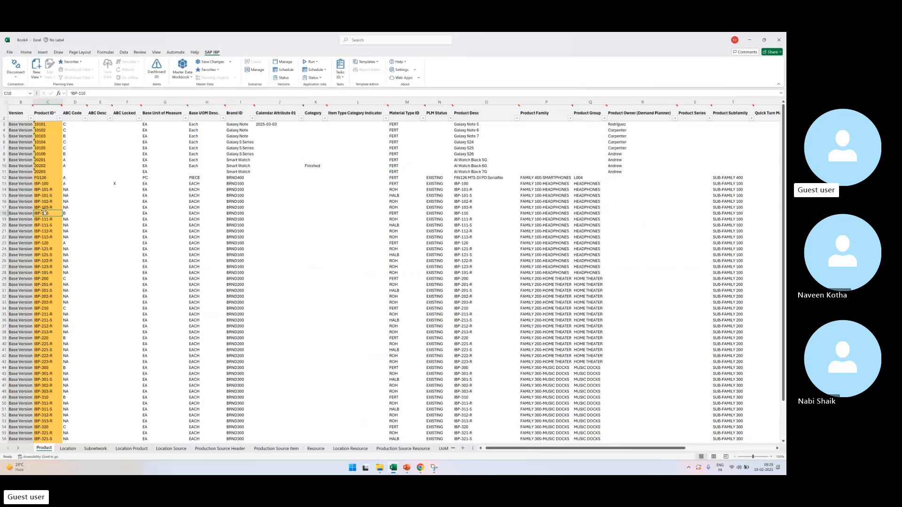
{"action": "key", "text": "ctrl+Down"}
{"action": "key", "text": "Down"}
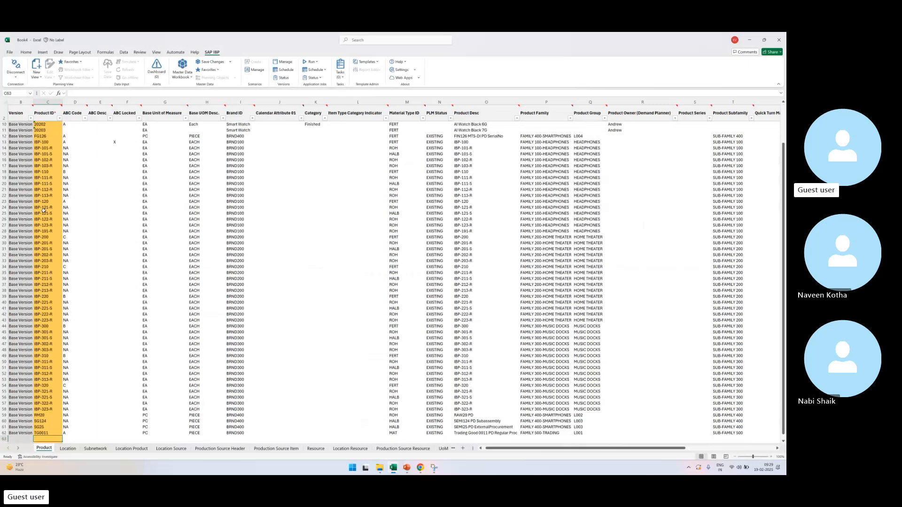
{"action": "type", "text": "90001"}
{"action": "key", "text": "Tab"}
{"action": "key", "text": "Tab"}
{"action": "key", "text": "Tab"}
{"action": "key", "text": "Tab"}
{"action": "key", "text": "Tab"}
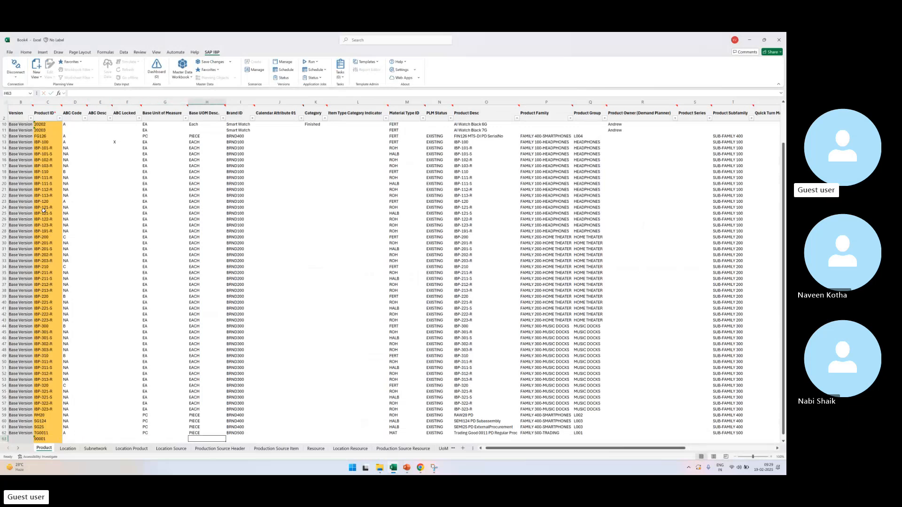
{"action": "key", "text": "Tab"}
{"action": "key", "text": "Tab"}
{"action": "key", "text": "Left"}
{"action": "key", "text": "Left"}
{"action": "key", "text": "Left"}
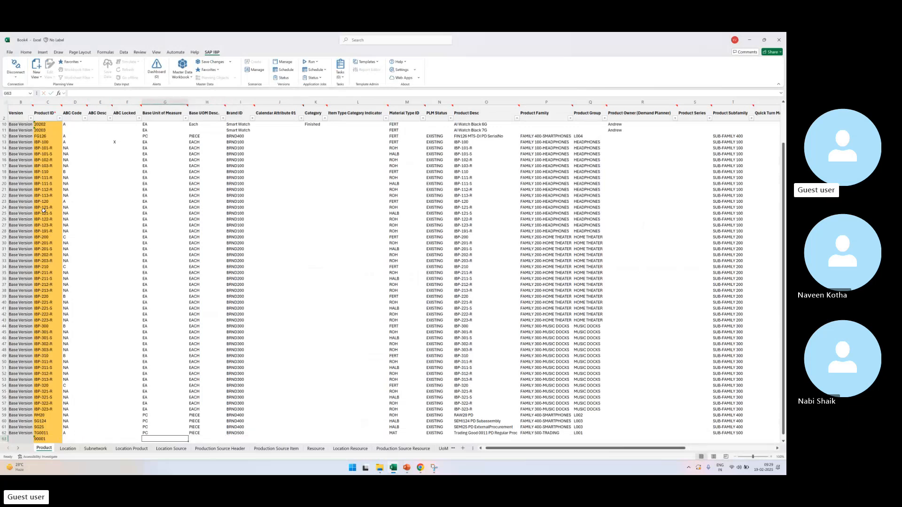
{"action": "type", "text": "EA"}
Step: Enter Memory Chip as the product description of product 90001
{"action": "key", "text": "Tab"}
{"action": "key", "text": "Tab"}
{"action": "key", "text": "Tab"}
{"action": "key", "text": "Tab"}
{"action": "key", "text": "Tab"}
{"action": "key", "text": "Tab"}
{"action": "key", "text": "Tab"}
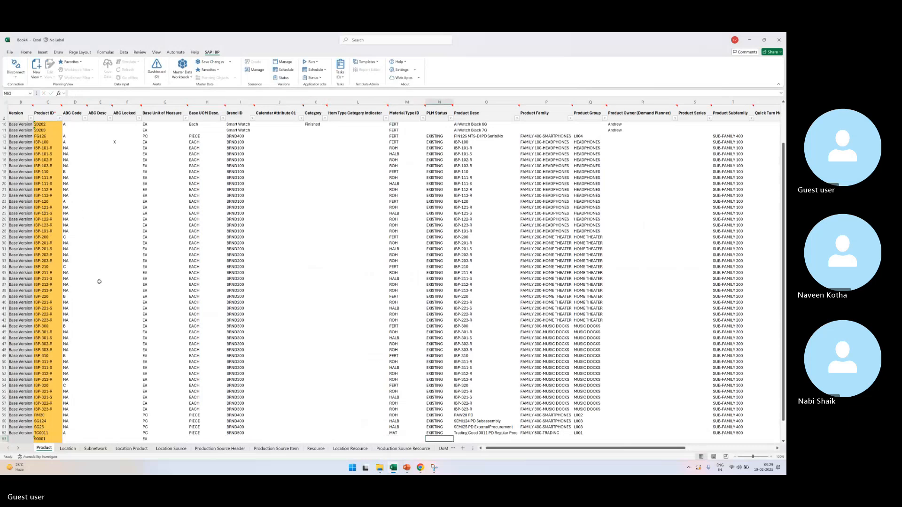
{"action": "scroll", "coordinate": [481, 389], "scroll_direction": "down", "scroll_amount": 4}
{"action": "left_click", "coordinate": [470, 369]}
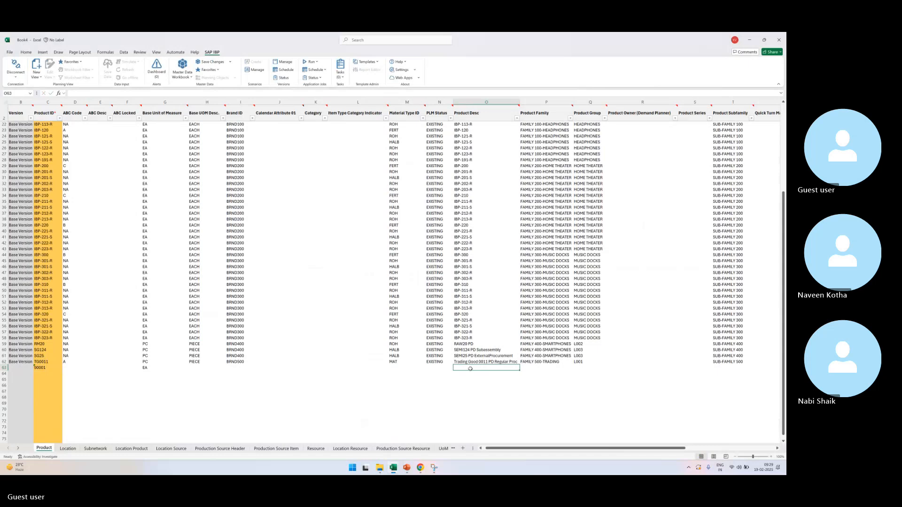
{"action": "type", "text": "Memory Chip"}
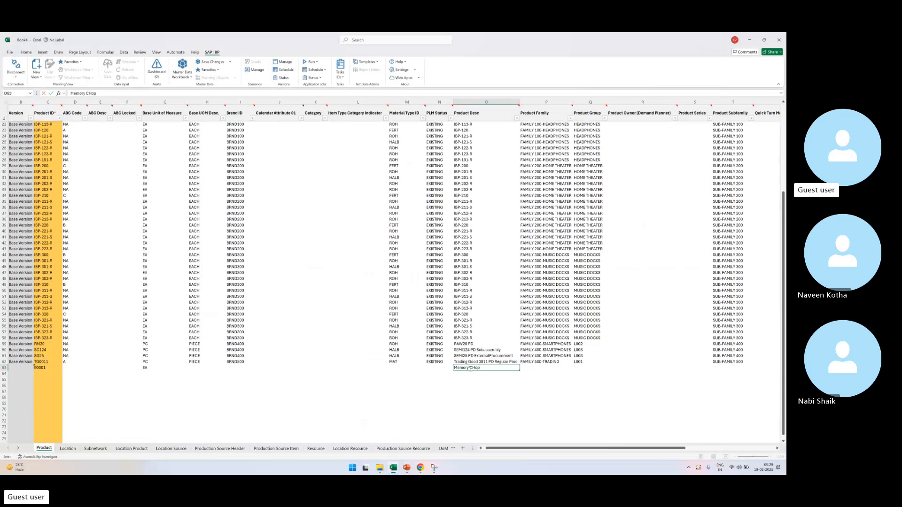
{"action": "key", "text": "Return"}
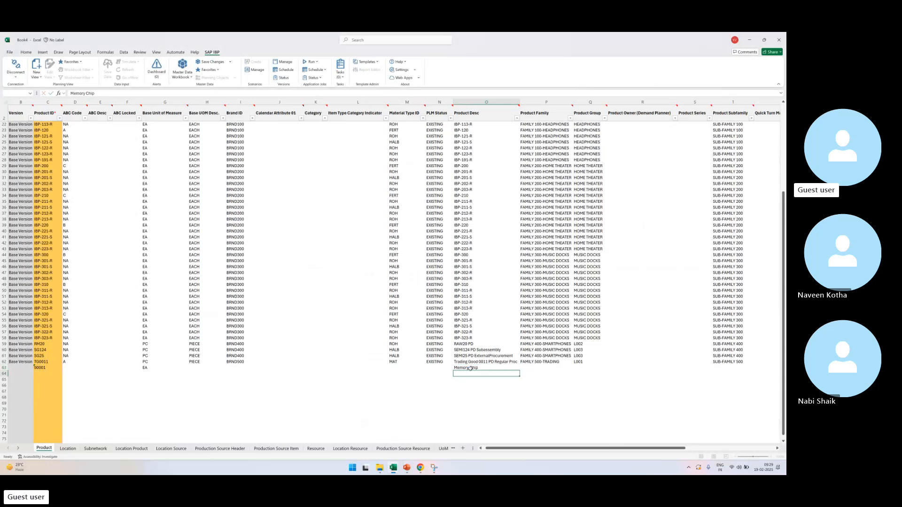
Step: Add product ID 80001 in the row below product 90001 with base unit of measure EA
{"action": "key", "text": "Left"}
{"action": "key", "text": "Left"}
{"action": "key", "text": "Left"}
{"action": "key", "text": "Left"}
{"action": "key", "text": "Left"}
{"action": "key", "text": "Left"}
{"action": "key", "text": "Left"}
{"action": "key", "text": "Left"}
{"action": "key", "text": "Left"}
{"action": "key", "text": "Left"}
{"action": "key", "text": "Left"}
{"action": "key", "text": "Left"}
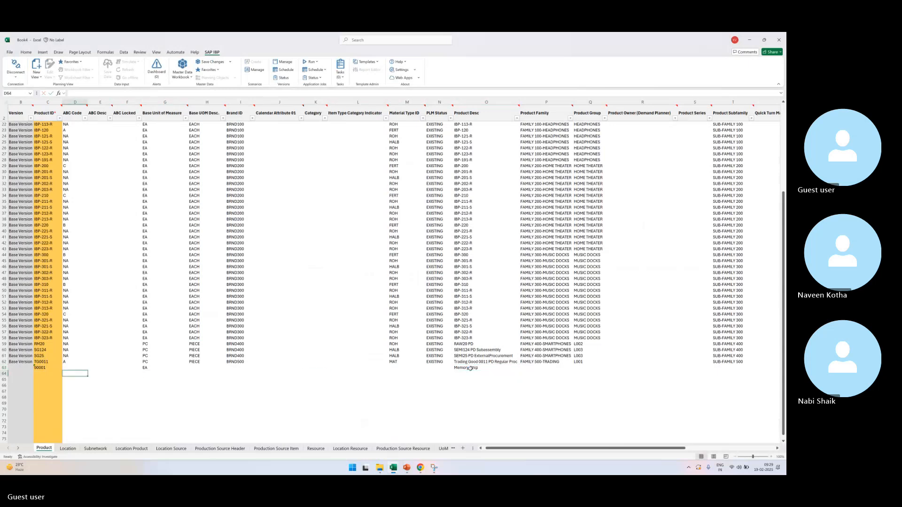
{"action": "type", "text": "800"}
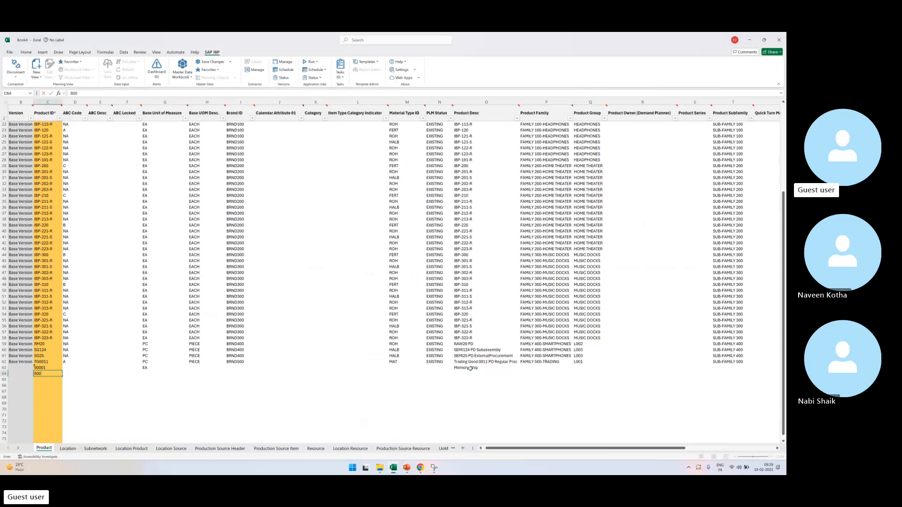
{"action": "key", "text": "Right"}
{"action": "key", "text": "Right"}
{"action": "key", "text": "Right"}
{"action": "key", "text": "Right"}
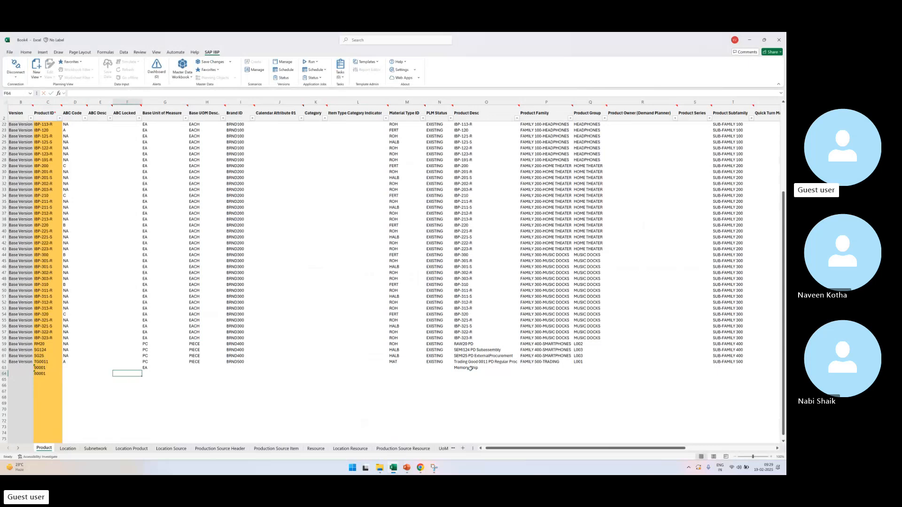
{"action": "key", "text": "ctrl+d"}
Step: Enter Speakers as the product description of product 80001
{"action": "key", "text": "Right"}
{"action": "key", "text": "Right"}
{"action": "key", "text": "Right"}
{"action": "key", "text": "Right"}
{"action": "key", "text": "Right"}
{"action": "key", "text": "Right"}
{"action": "key", "text": "Right"}
{"action": "key", "text": "Right"}
{"action": "type", "text": "Speak"}
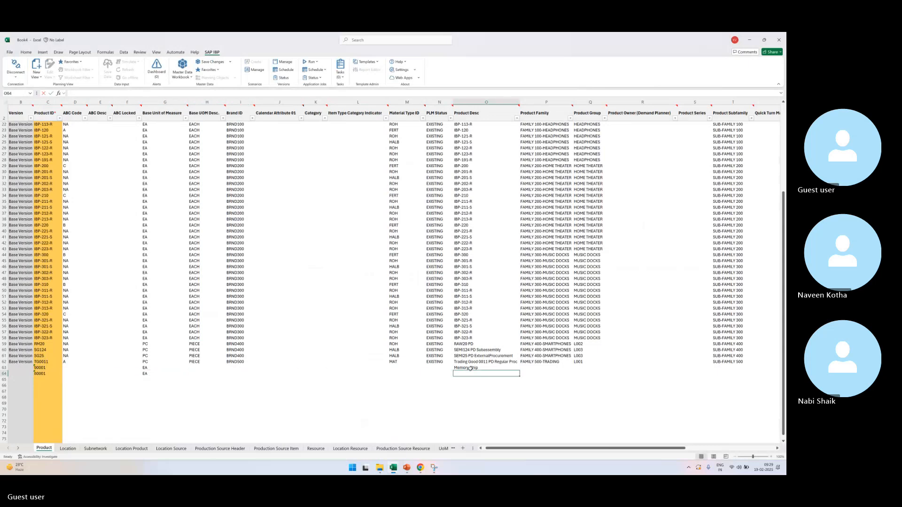
{"action": "type", "text": "ers"}
{"action": "key", "text": "Return"}
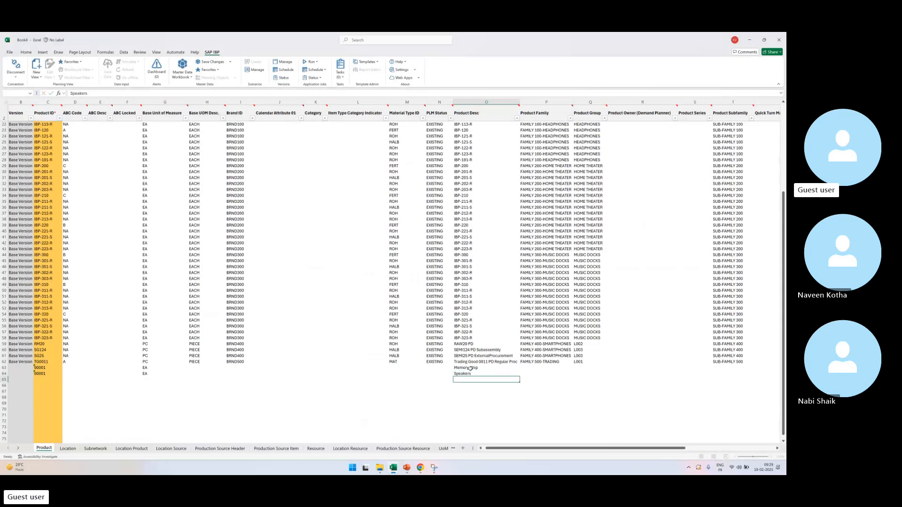
Step: Save the new product records to SAP IBP without downloading the master data change report
{"action": "left_click", "coordinate": [211, 61]}
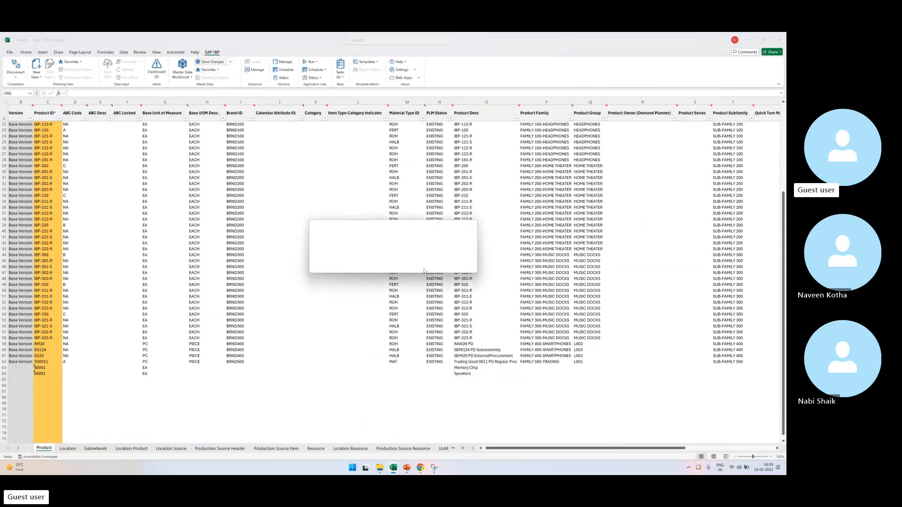
{"action": "left_click", "coordinate": [429, 285]}
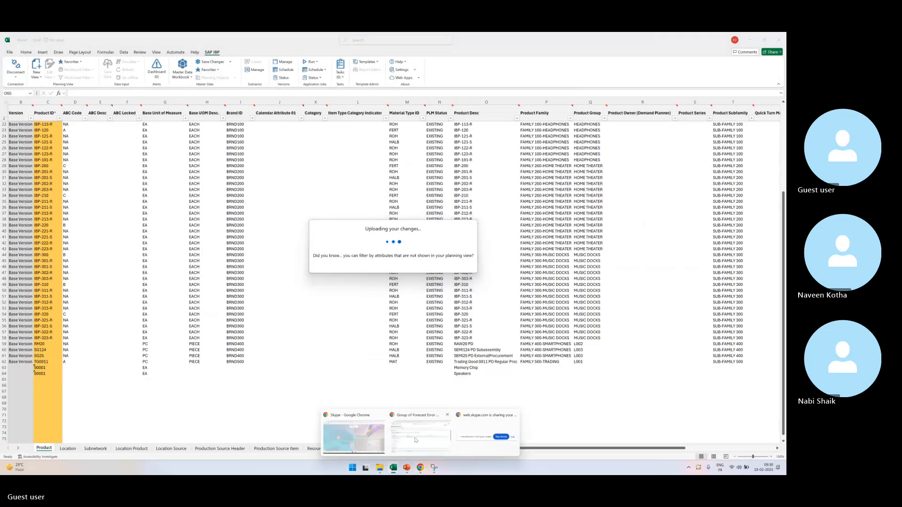
{"action": "left_click", "coordinate": [417, 442]}
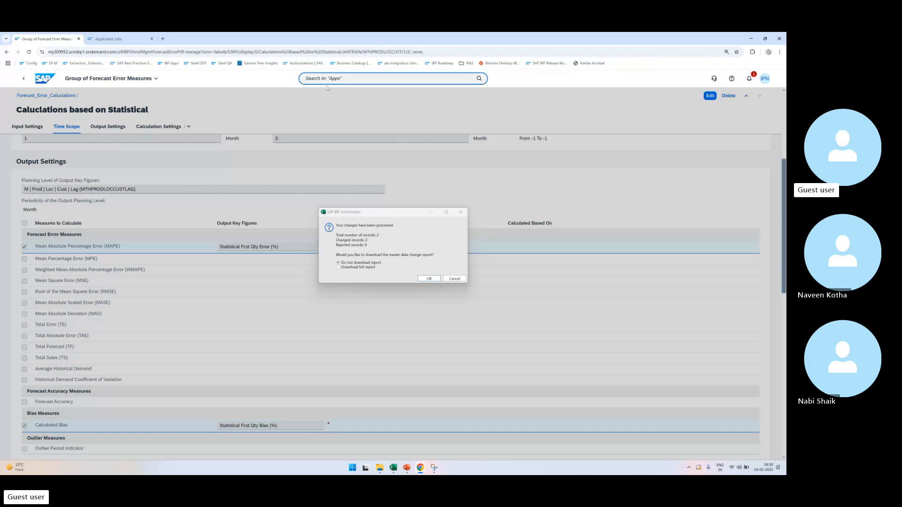
{"action": "left_click", "coordinate": [428, 278]}
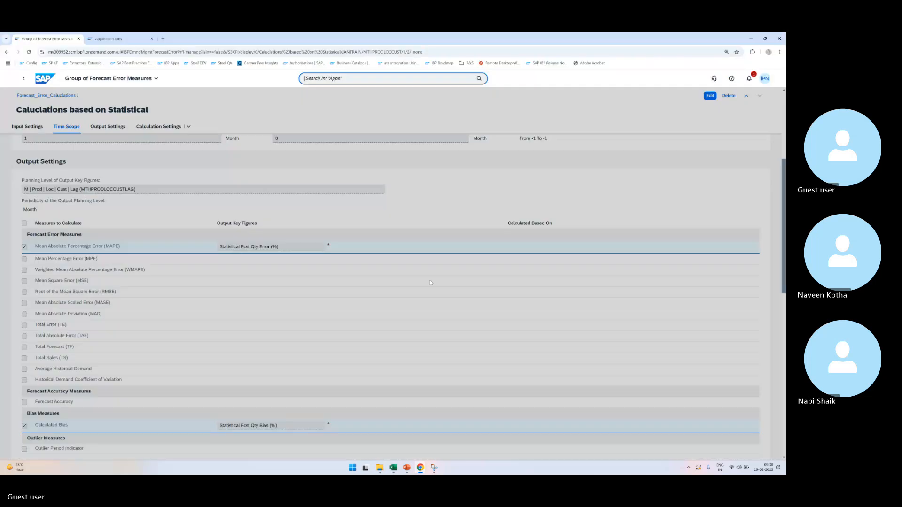
Step: Add location ID CHENNAI_PLANT in the first empty row of the Location worksheet
{"action": "left_click", "coordinate": [67, 448]}
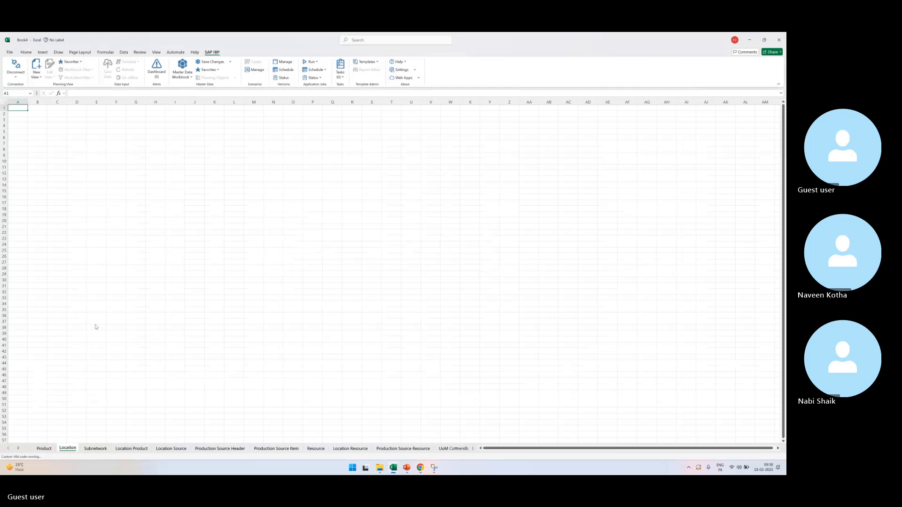
{"action": "left_click", "coordinate": [49, 183]}
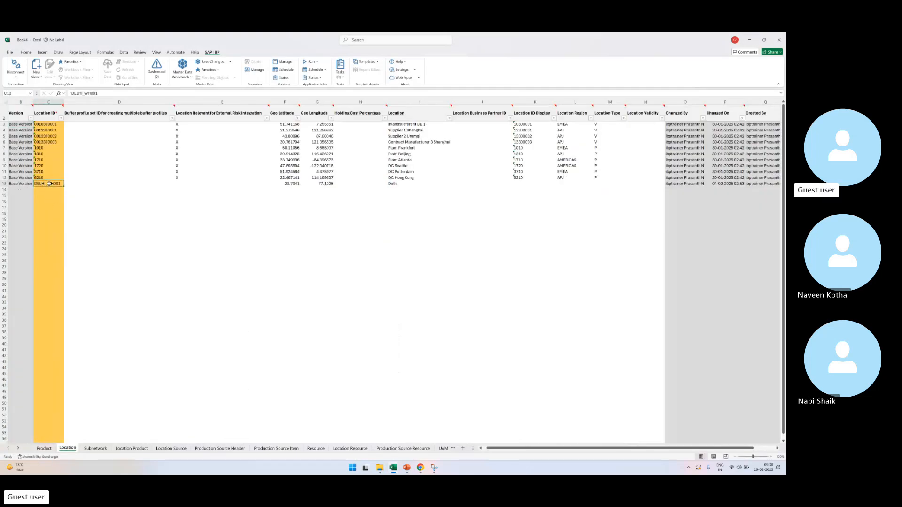
{"action": "left_click", "coordinate": [47, 190]}
{"action": "type", "text": "CHENNAI"}
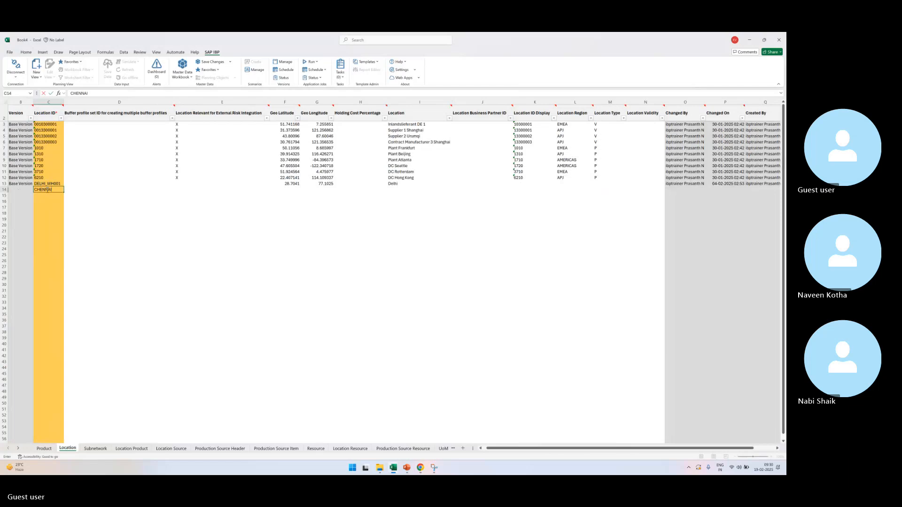
{"action": "type", "text": "_PLANT"}
{"action": "key", "text": "Return"}
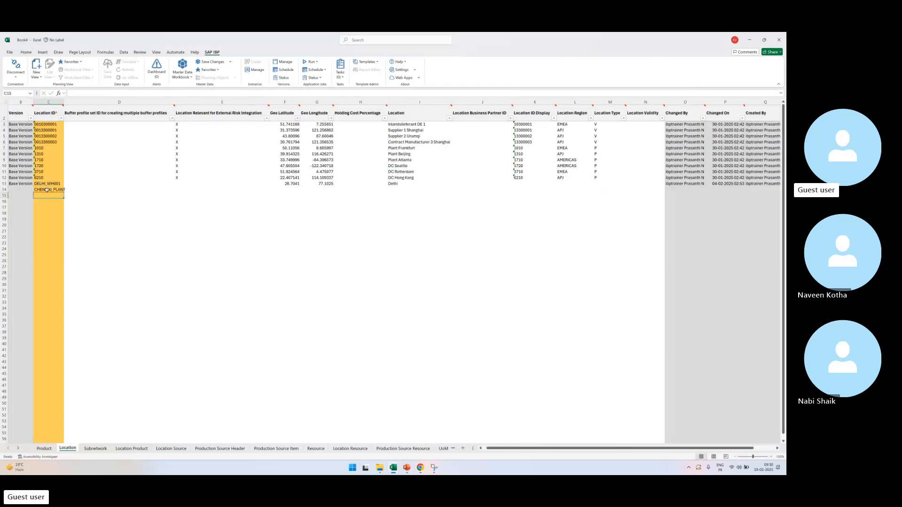
Step: Add location IDs QUALCOMM and BOSE AUDIO INTERNATIONAL below CHENNAI_PLANT and widen the Location ID column to fit them
{"action": "type", "text": "QUALCOMM"}
{"action": "key", "text": "Return"}
{"action": "type", "text": "JBL"}
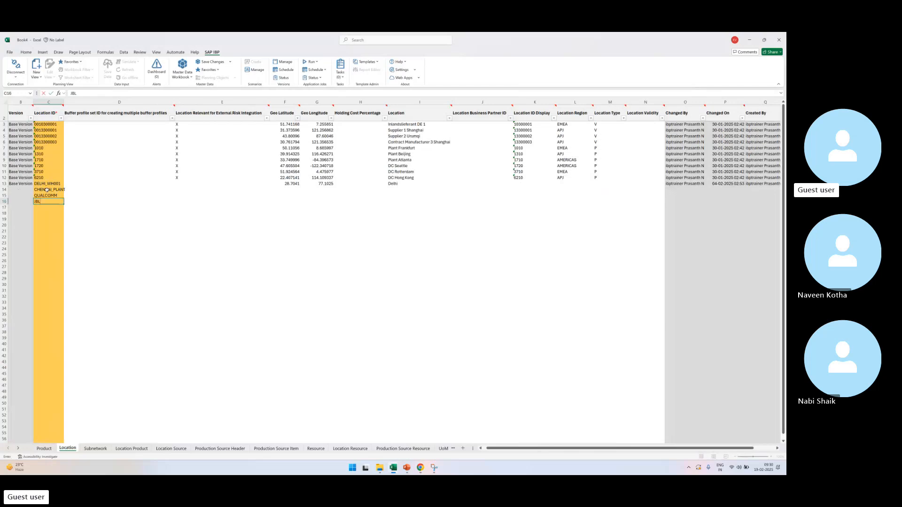
{"action": "type", "text": "BOSE"}
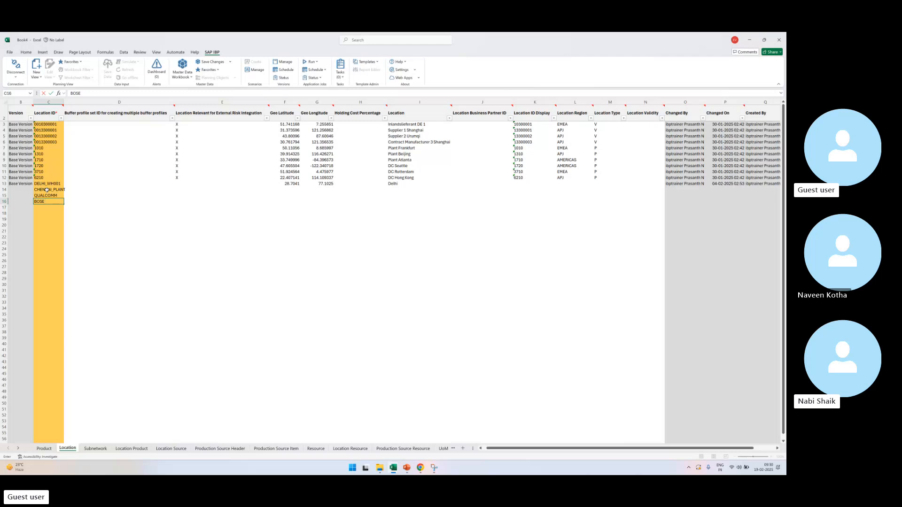
{"action": "type", "text": " AUDIO INTE"}
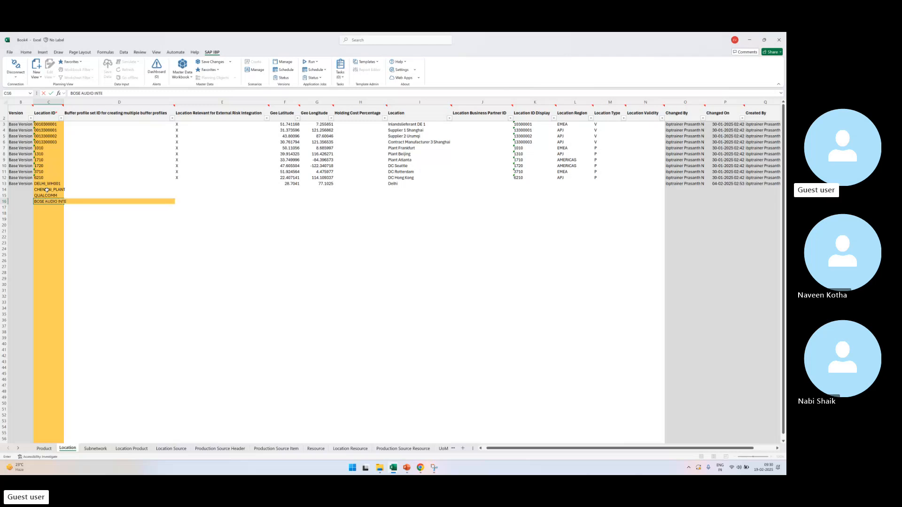
{"action": "type", "text": "RNATIONAL"}
{"action": "key", "text": "Return"}
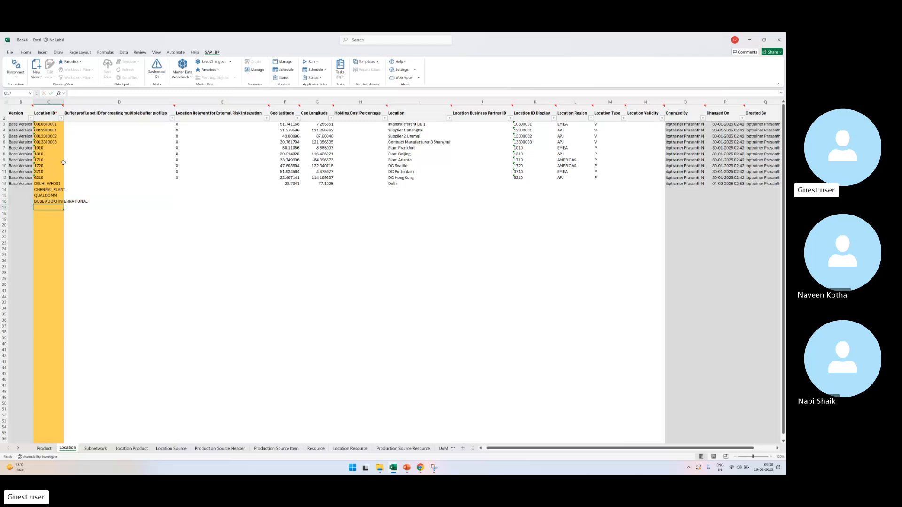
{"action": "left_click_drag", "start_coordinate": [66, 102], "coordinate": [101, 102]}
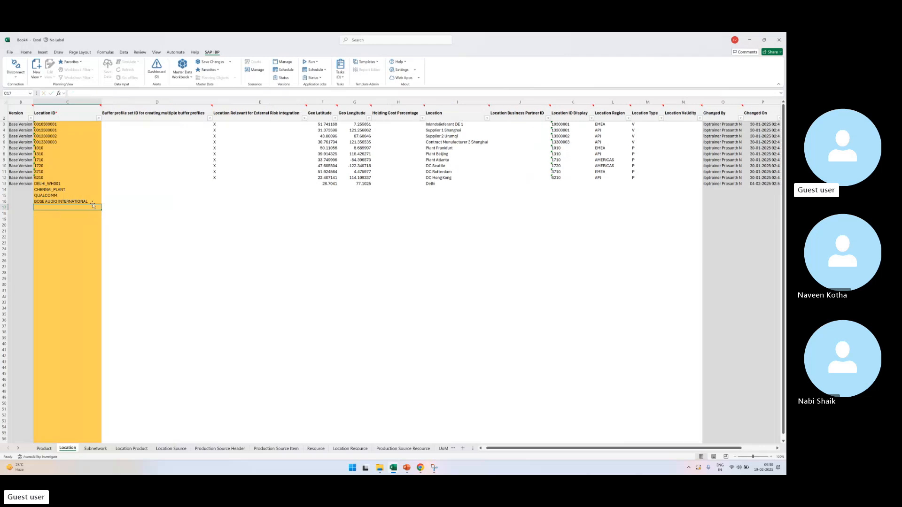
Step: Set the location type of the QUALCOMM and BOSE AUDIO INTERNATIONAL locations to V
{"action": "left_click", "coordinate": [101, 202]}
{"action": "key", "text": "Up"}
{"action": "key", "text": "Up"}
{"action": "key", "text": "Right"}
{"action": "key", "text": "Right"}
{"action": "key", "text": "Right"}
{"action": "key", "text": "Right"}
{"action": "key", "text": "Right"}
{"action": "key", "text": "Right"}
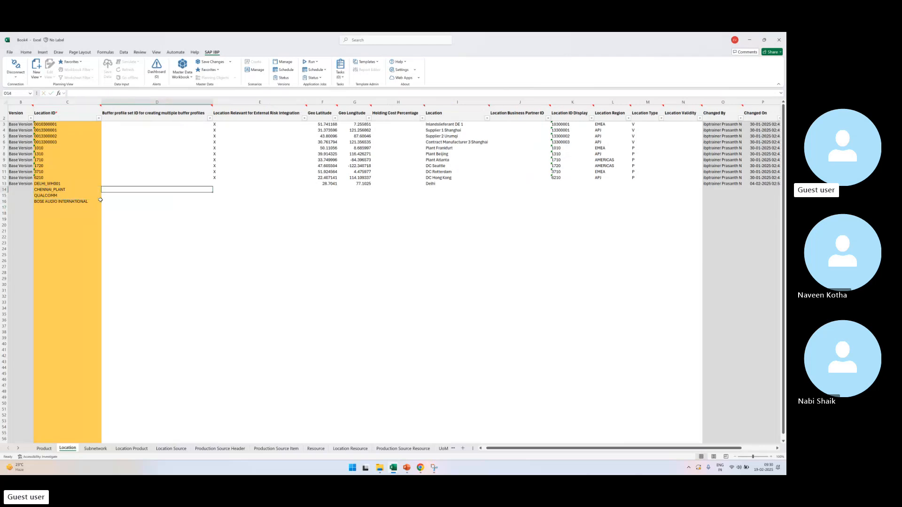
{"action": "key", "text": "Right"}
{"action": "key", "text": "Right"}
{"action": "key", "text": "Right"}
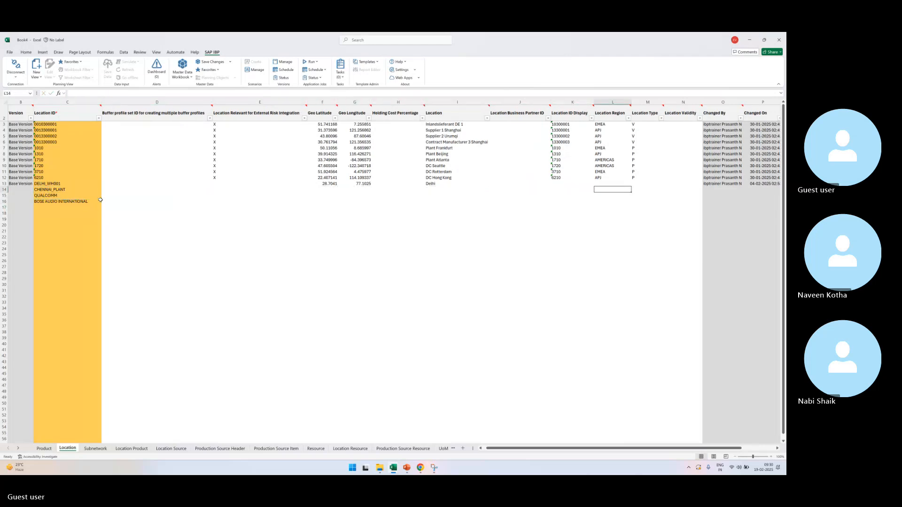
{"action": "key", "text": "Right"}
{"action": "key", "text": "Down"}
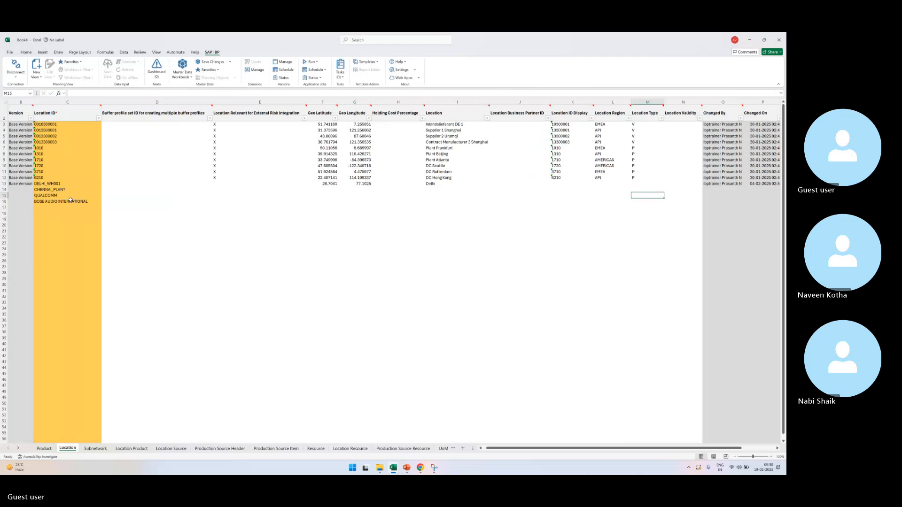
{"action": "left_click_drag", "start_coordinate": [69, 195], "coordinate": [297, 199]}
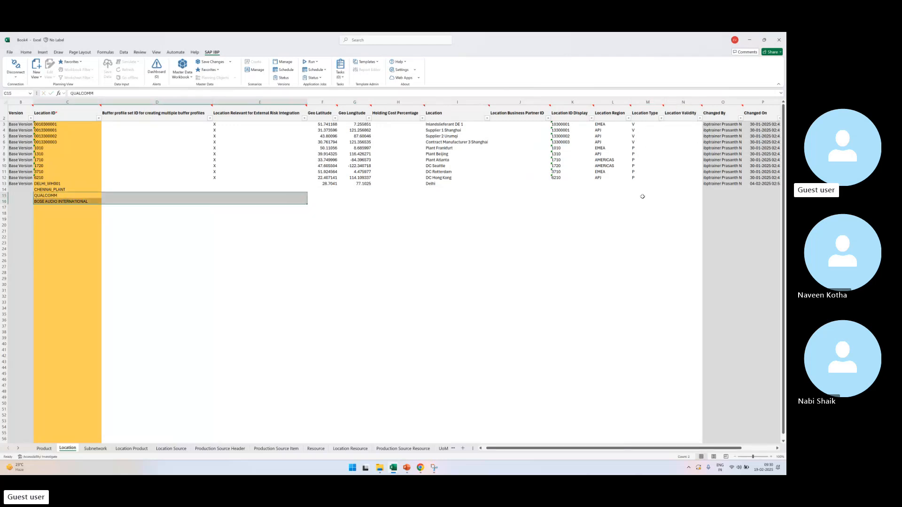
{"action": "key", "text": "Right"}
{"action": "key", "text": "Right"}
{"action": "key", "text": "Right"}
{"action": "key", "text": "Right"}
{"action": "key", "text": "Right"}
{"action": "key", "text": "Right"}
{"action": "key", "text": "Right"}
{"action": "key", "text": "Right"}
{"action": "key", "text": "Right"}
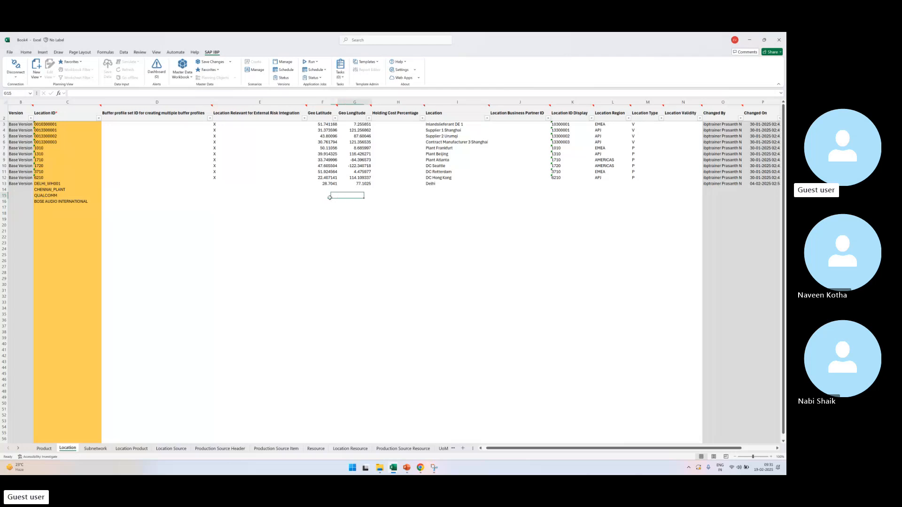
{"action": "key", "text": "Right"}
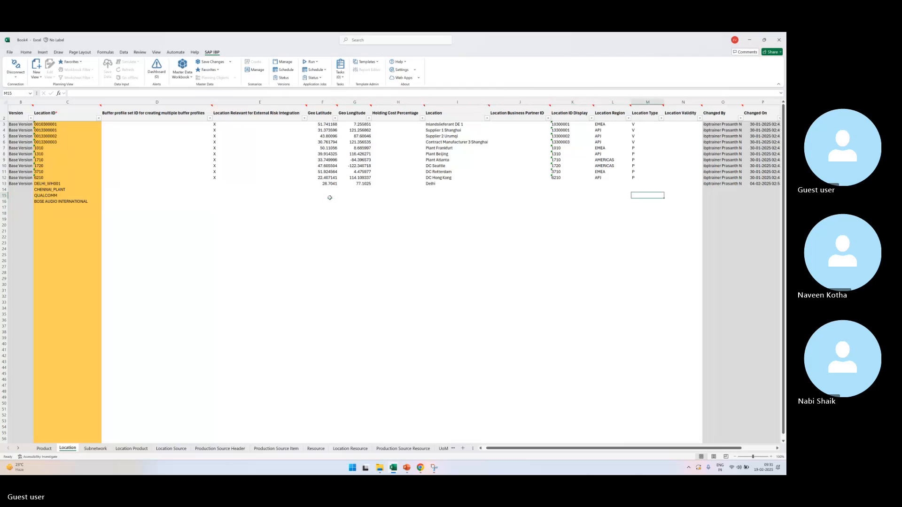
{"action": "type", "text": "C"}
{"action": "key", "text": "Return"}
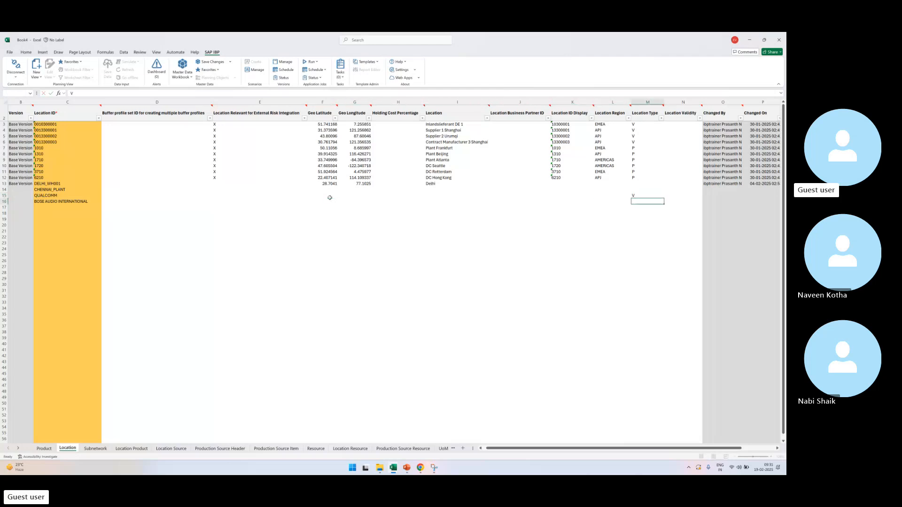
{"action": "type", "text": "V"}
{"action": "key", "text": "Return"}
Step: Try to save the new location records to SAP IBP
{"action": "left_click", "coordinate": [212, 62]}
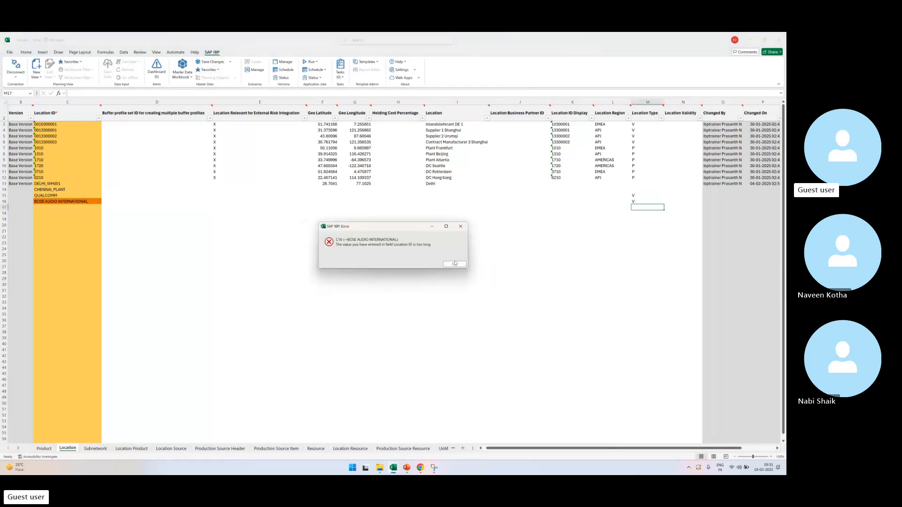
{"action": "left_click", "coordinate": [455, 264]}
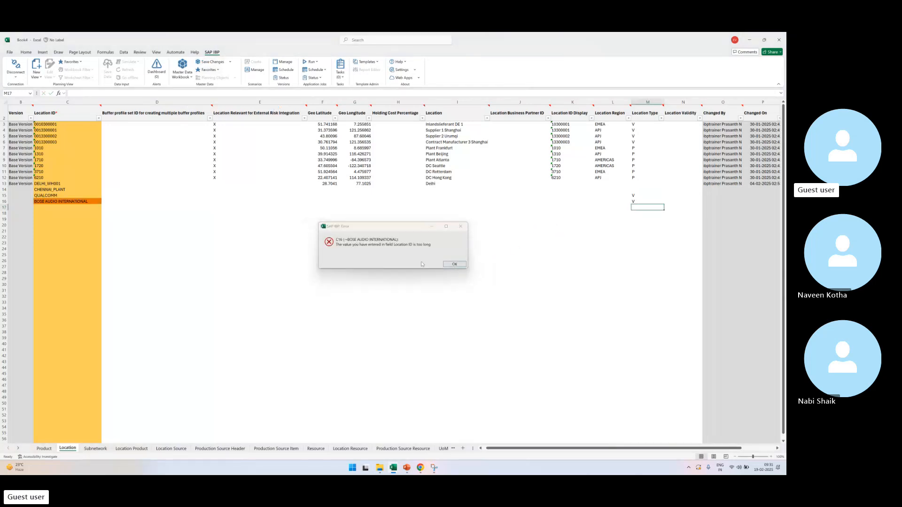
{"action": "left_click", "coordinate": [163, 195]}
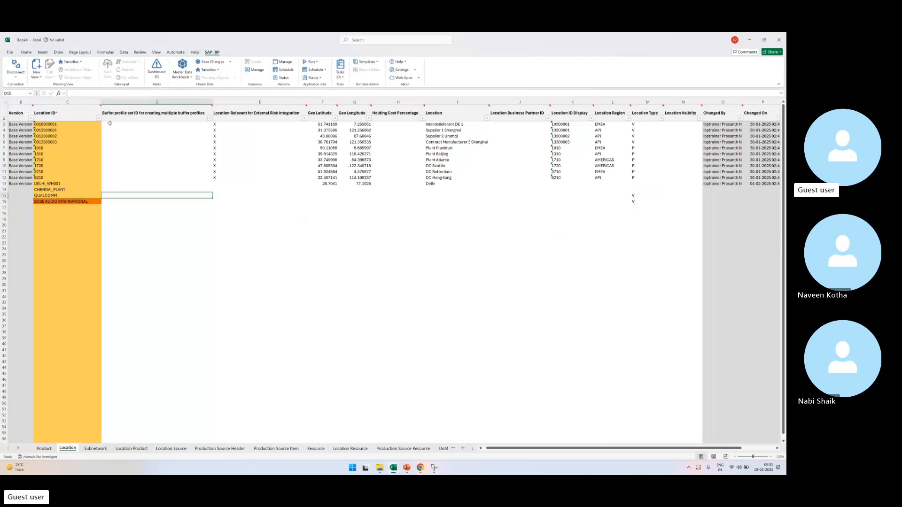
Step: Shorten the location ID BOSE AUDIO INTERNATIONAL to BOSE AUDIO ITL and save the master data changes
{"action": "left_click", "coordinate": [57, 201]}
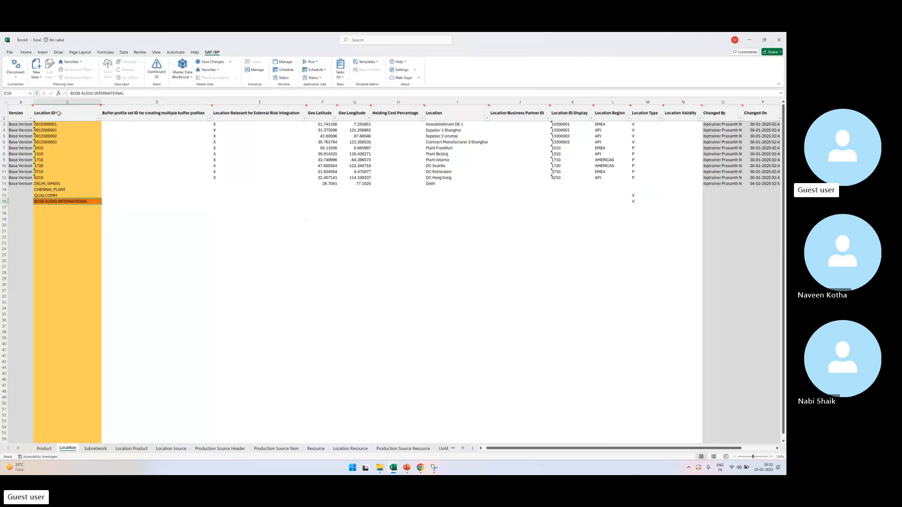
{"action": "mouse_move", "coordinate": [58, 113]}
{"action": "left_click_drag", "start_coordinate": [95, 93], "coordinate": [207, 98]}
{"action": "type", "text": "ITL"}
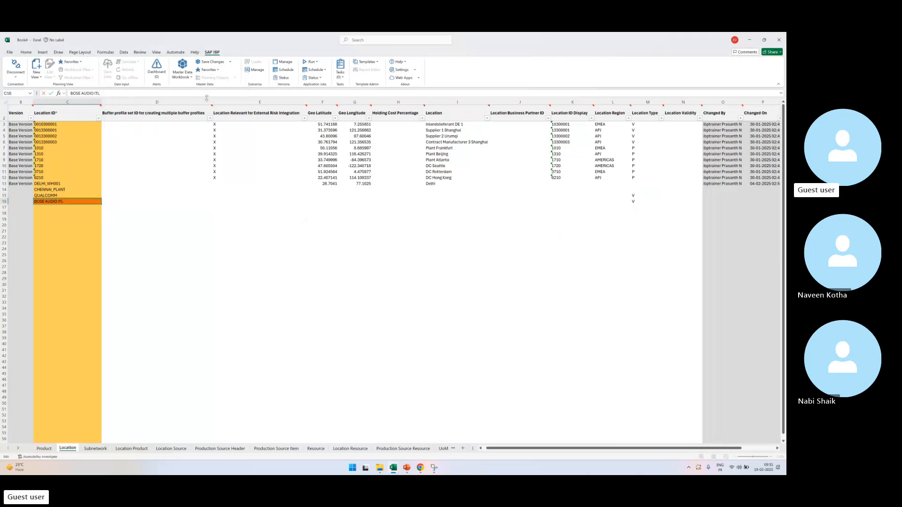
{"action": "key", "text": "Return"}
{"action": "left_click", "coordinate": [212, 62]}
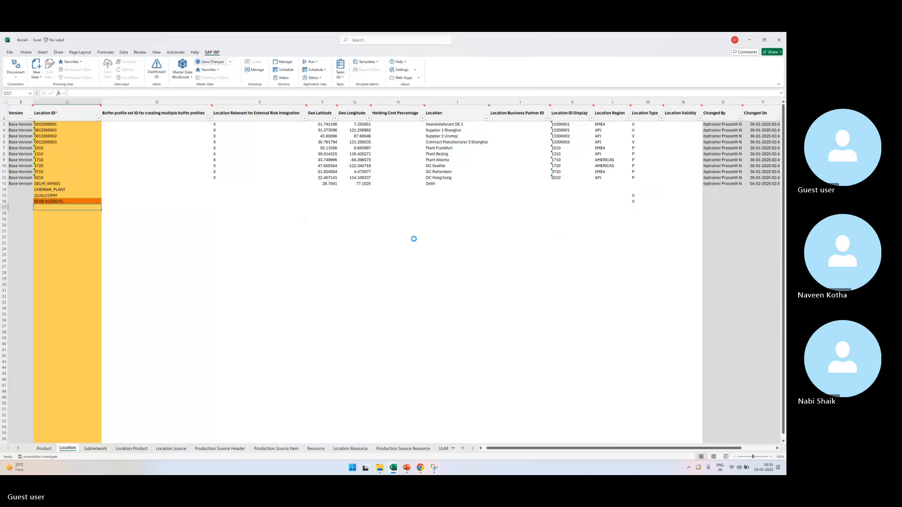
{"action": "left_click", "coordinate": [425, 282]}
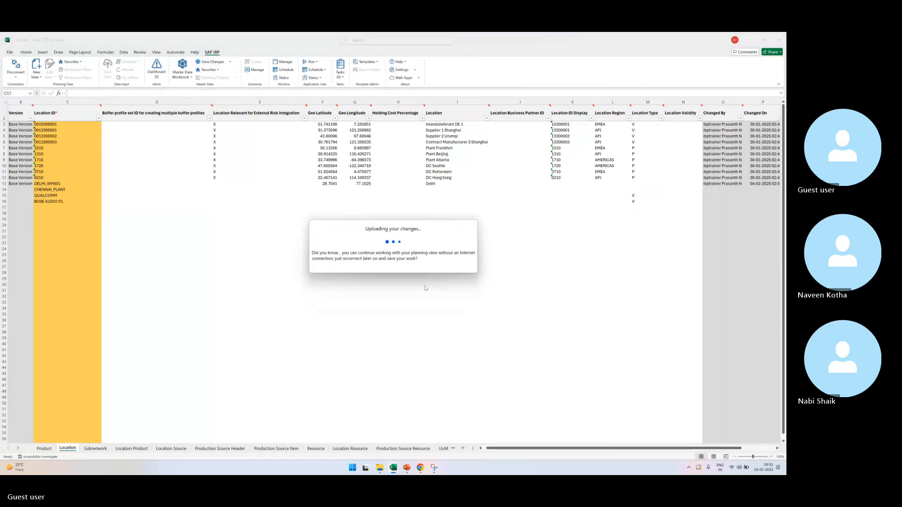
Step: Switch to the PowerPoint presentation and duplicate its last slide, which lists the master data types
{"action": "mouse_move", "coordinate": [407, 467]}
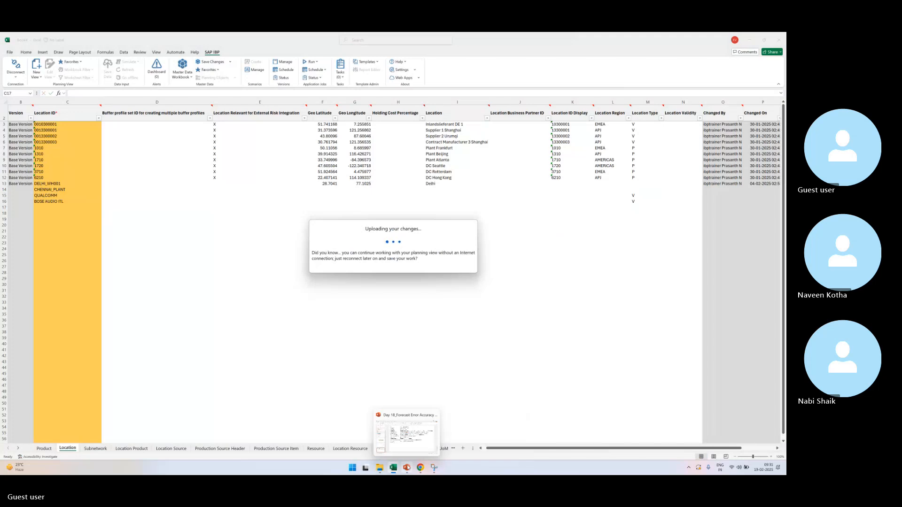
{"action": "left_click", "coordinate": [416, 422]}
{"action": "right_click", "coordinate": [50, 421]}
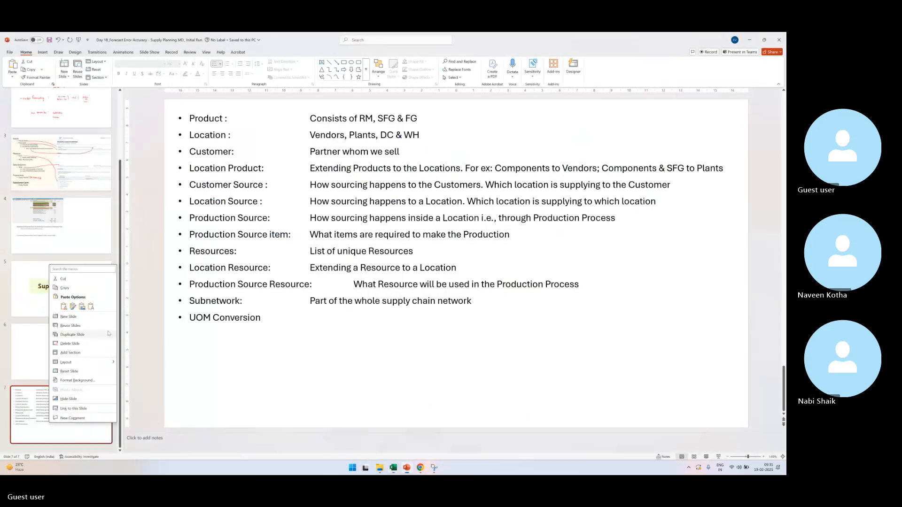
{"action": "left_click", "coordinate": [72, 334]}
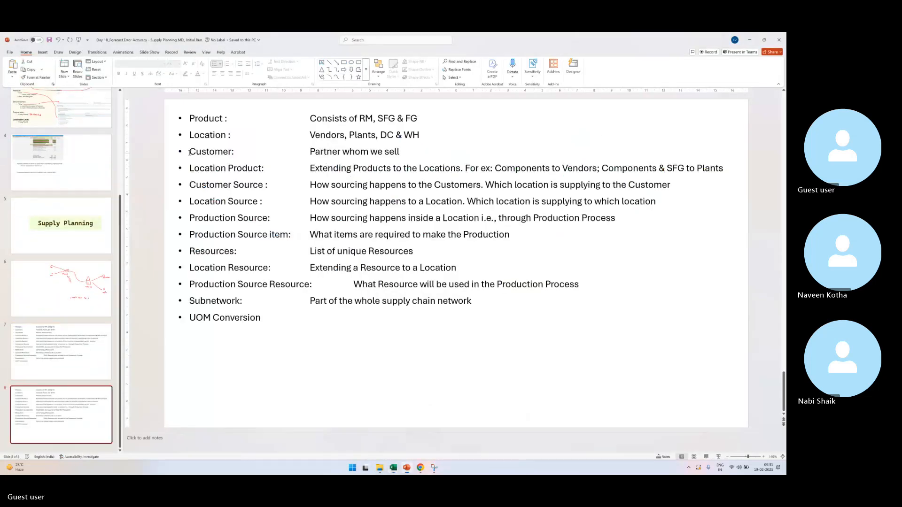
Step: Remove all lines from the duplicated slide except the Location line
{"action": "left_click_drag", "start_coordinate": [189, 151], "coordinate": [258, 202]}
{"action": "left_click_drag", "start_coordinate": [401, 277], "coordinate": [576, 334]}
{"action": "key", "text": "Delete"}
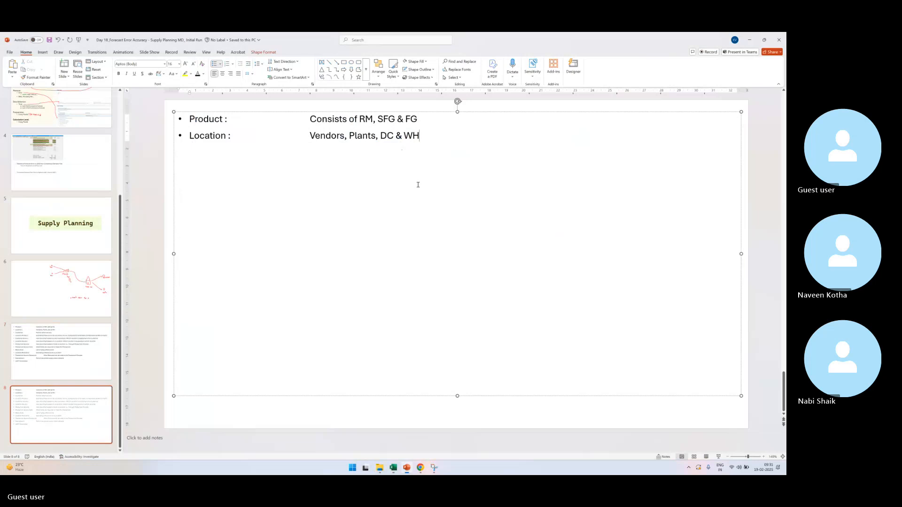
{"action": "triple_click", "coordinate": [431, 120]}
{"action": "key", "text": "Delete"}
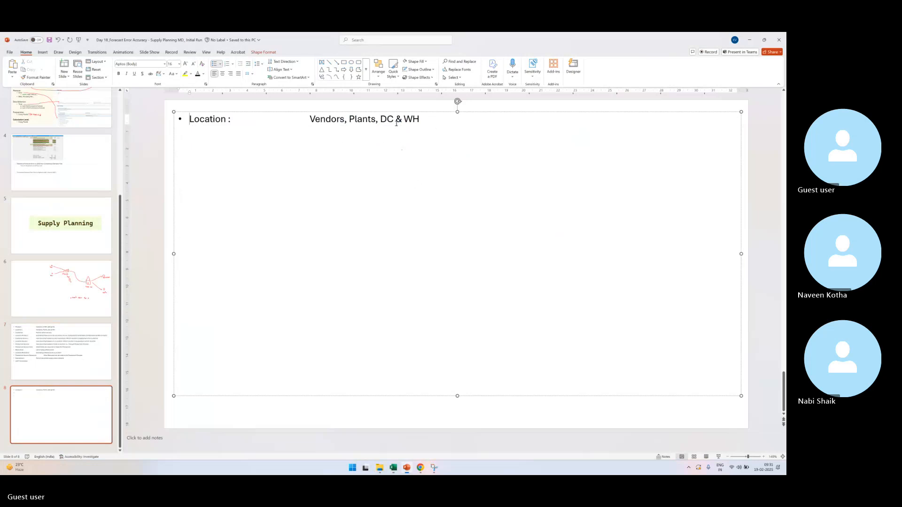
Step: Add a checkbox-style sub-bullet under Location reading "For vendors, We need to mark Location Type as “V”"
{"action": "key", "text": "Return"}
{"action": "left_click", "coordinate": [220, 64]}
{"action": "left_click", "coordinate": [251, 107]}
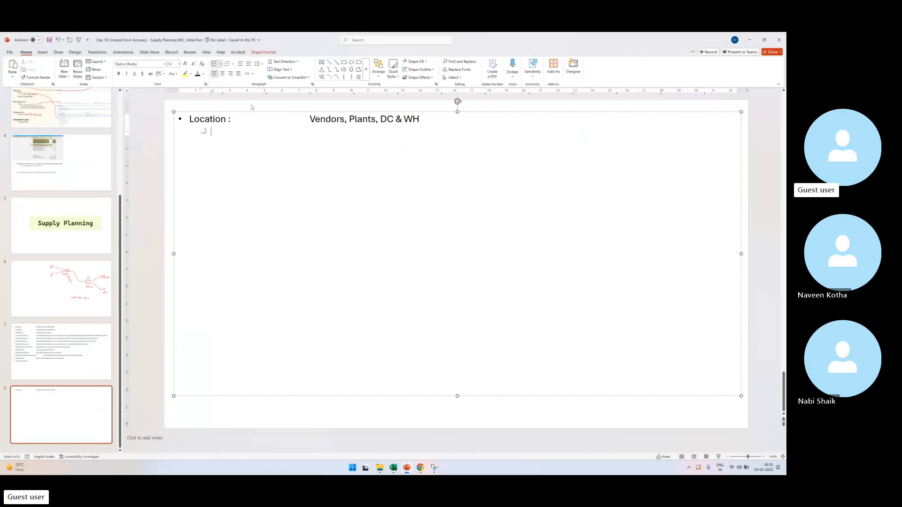
{"action": "type", "text": "For vendors, We need to mark L"}
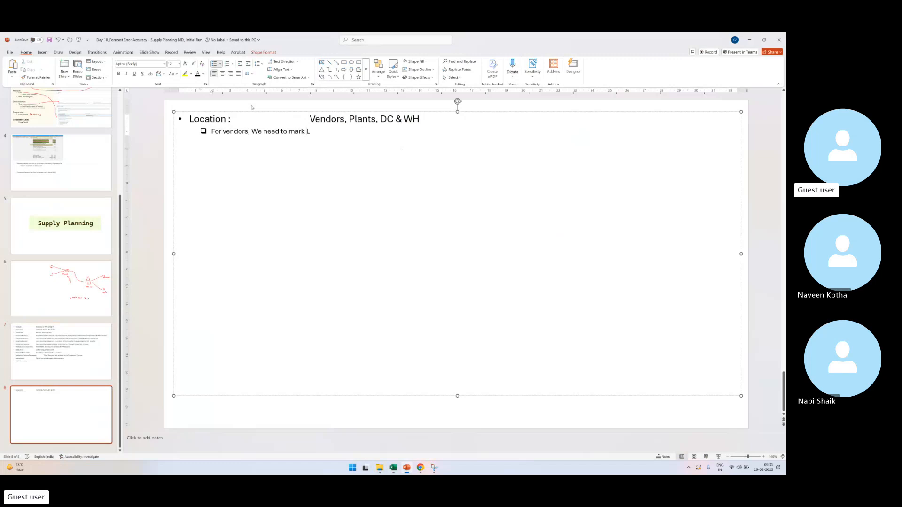
{"action": "type", "text": "ocation Typ"}
{"action": "type", "text": "e as \"V\""}
Step: Add a second sub-bullet beginning "Then system understands that these are outside"
{"action": "key", "text": "Return"}
{"action": "type", "text": "The"}
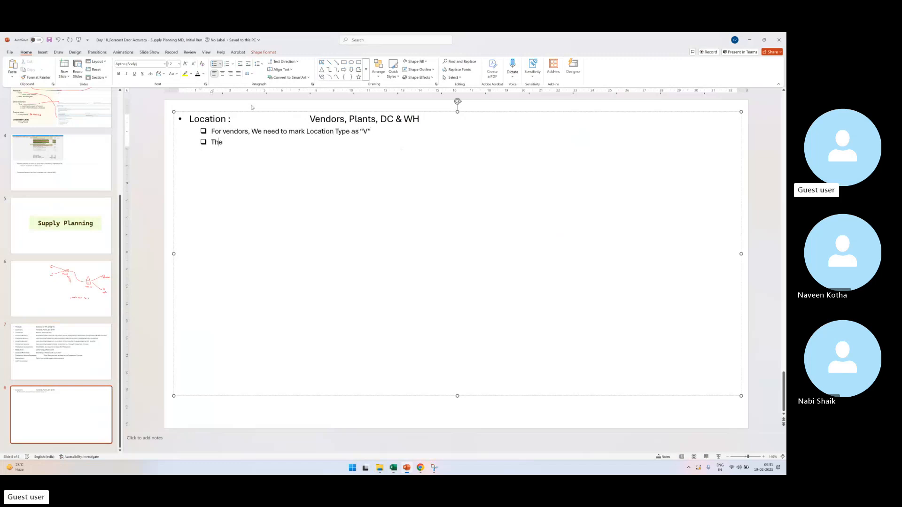
{"action": "type", "text": "n system understands that these are"}
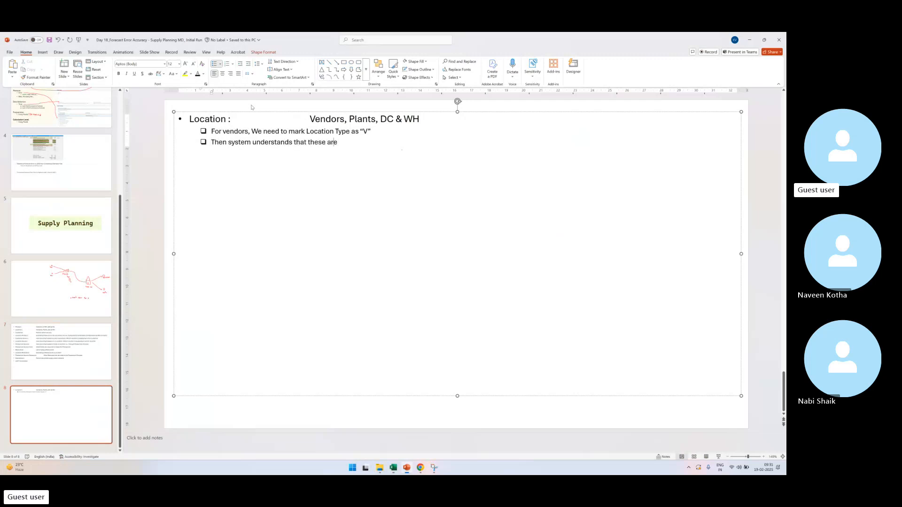
{"action": "type", "text": " outsi"}
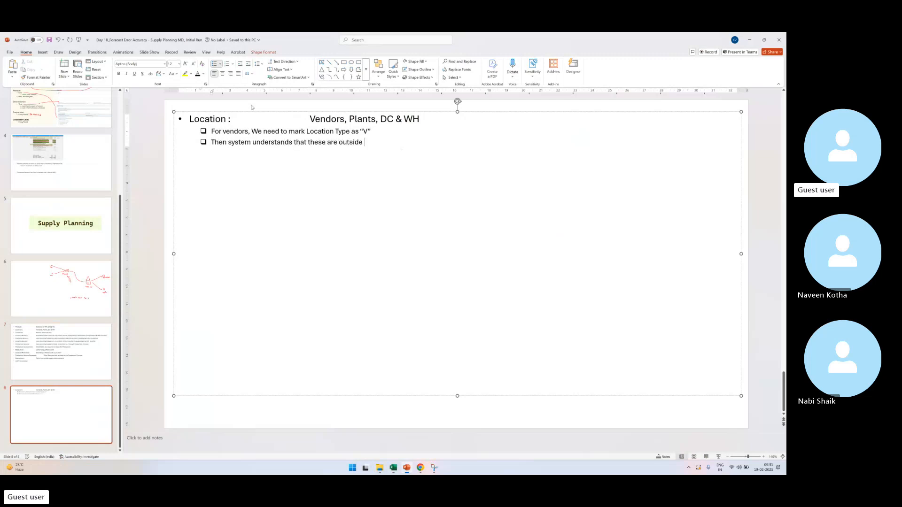
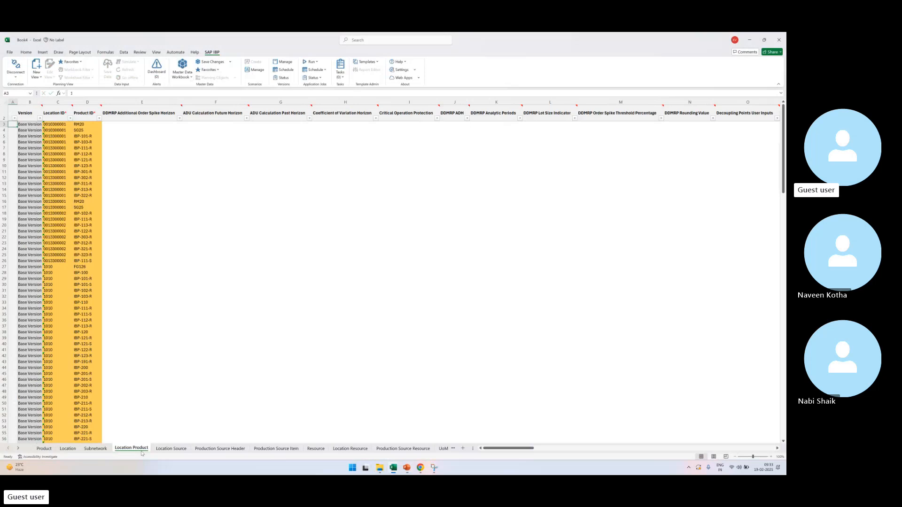
{"action": "key", "text": "Right"}
{"action": "key", "text": "ctrl+Down"}
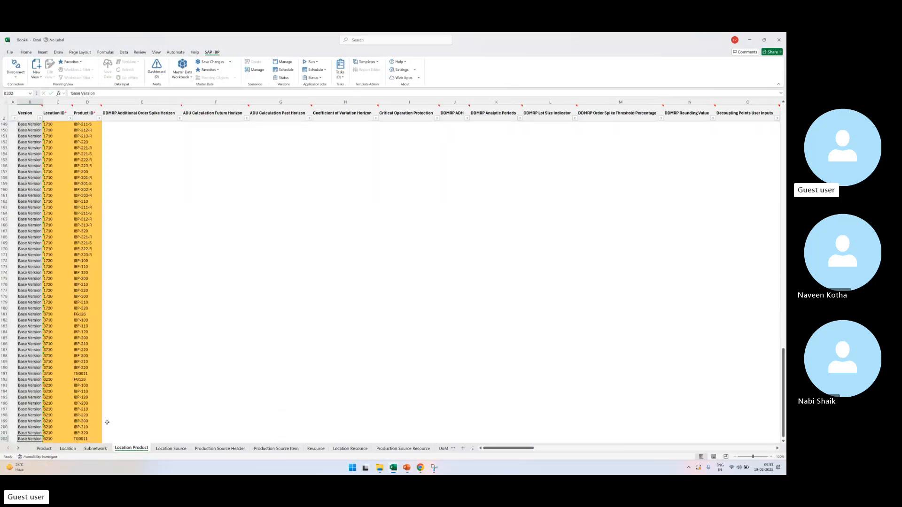
{"action": "scroll", "coordinate": [119, 379], "scroll_direction": "down", "scroll_amount": 8}
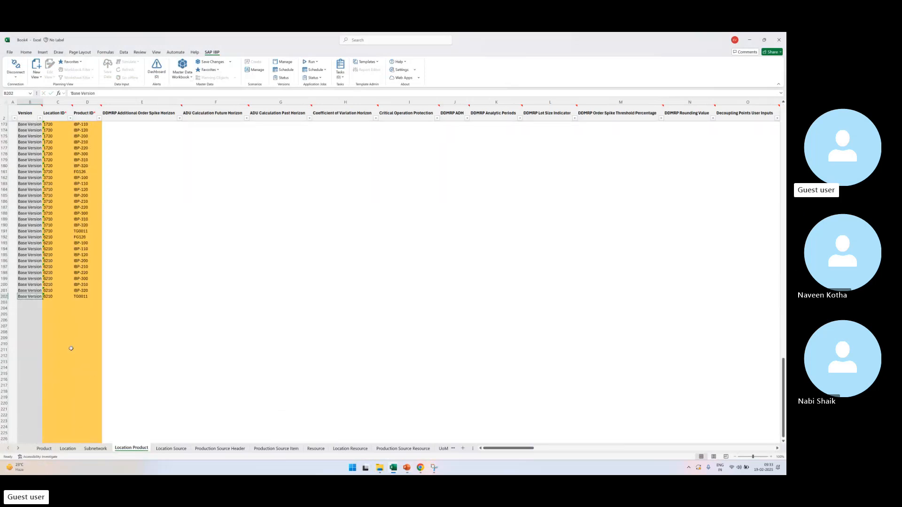
{"action": "left_click", "coordinate": [44, 448]}
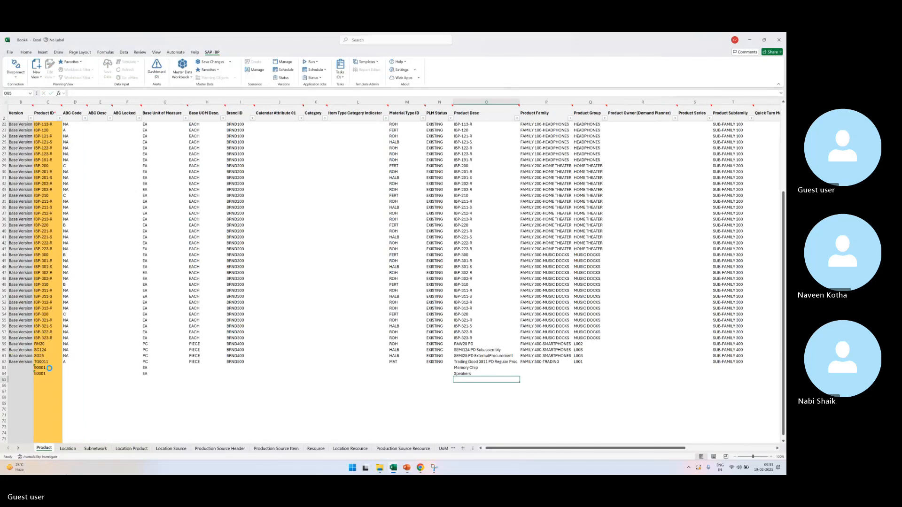
{"action": "left_click_drag", "start_coordinate": [46, 367], "coordinate": [45, 374]}
{"action": "key", "text": "ctrl+c"}
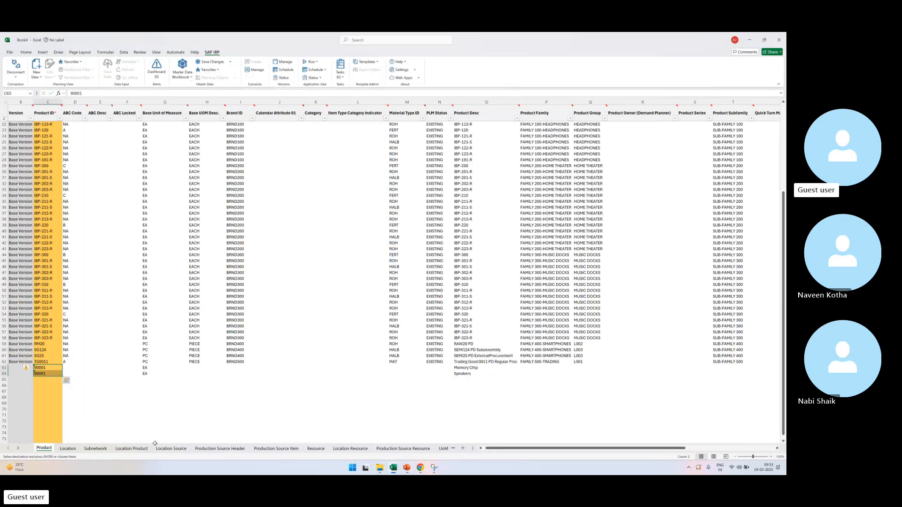
{"action": "left_click", "coordinate": [134, 448]}
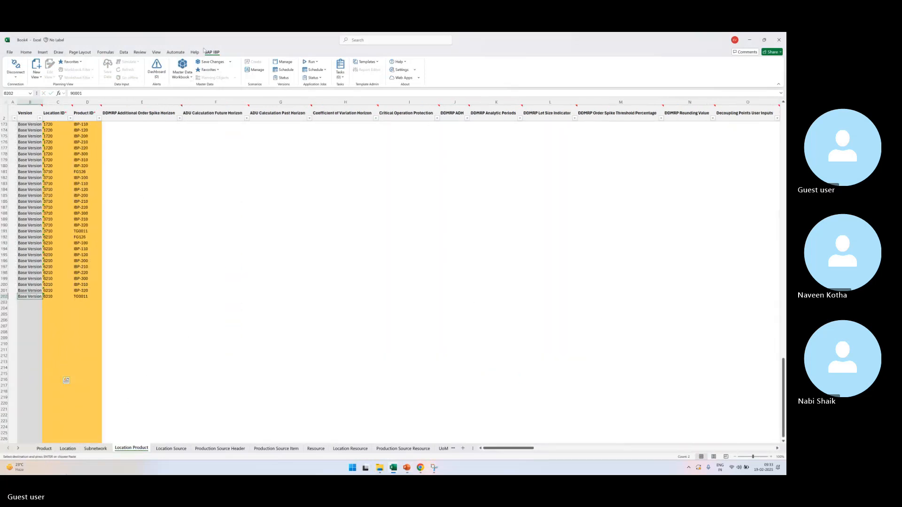
Step: Edit the master data workbook, adding Product ID as a workbook filter attribute displayed as ID - Description
{"action": "left_click", "coordinate": [187, 65]}
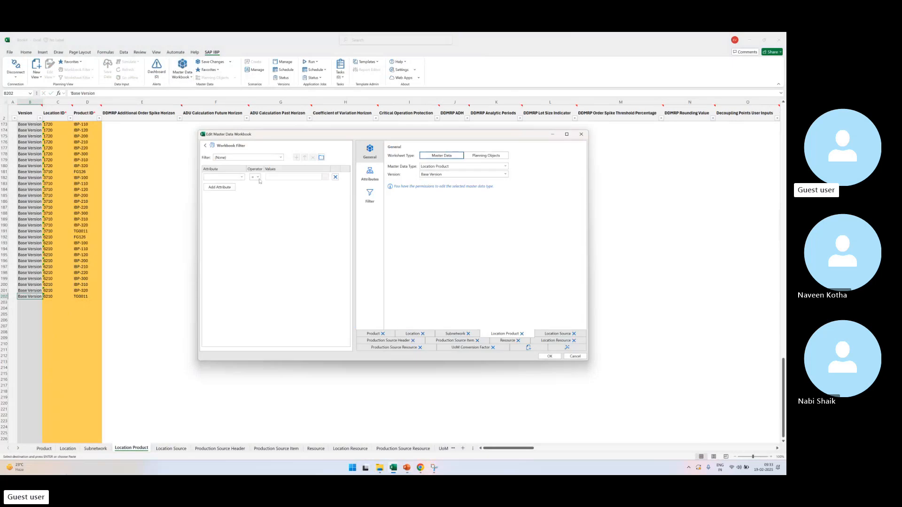
{"action": "type", "text": "Product ID"}
{"action": "left_click", "coordinate": [239, 177]}
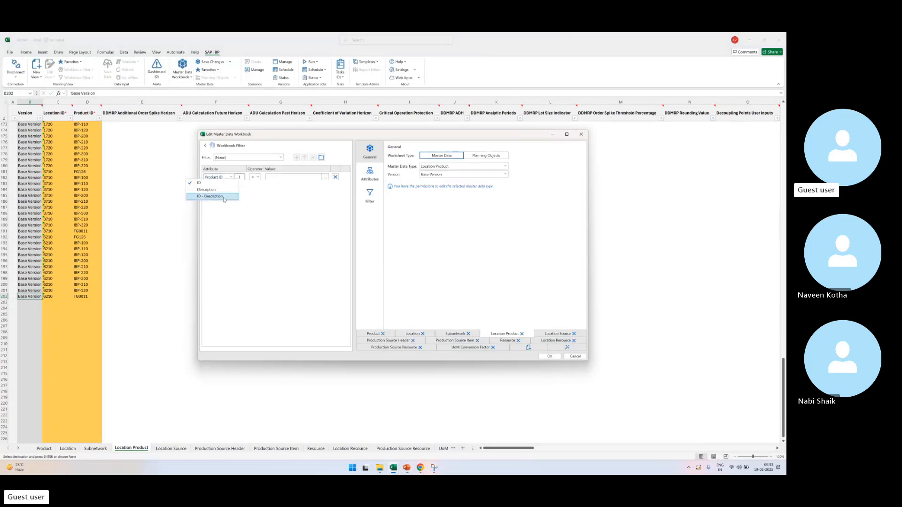
{"action": "left_click", "coordinate": [202, 196]}
Step: Filter the workbook to products 10101 Galaxy Note 5, 80001 Speakers and 90001 Memory Chip, and reload the sheets
{"action": "left_click", "coordinate": [325, 177]}
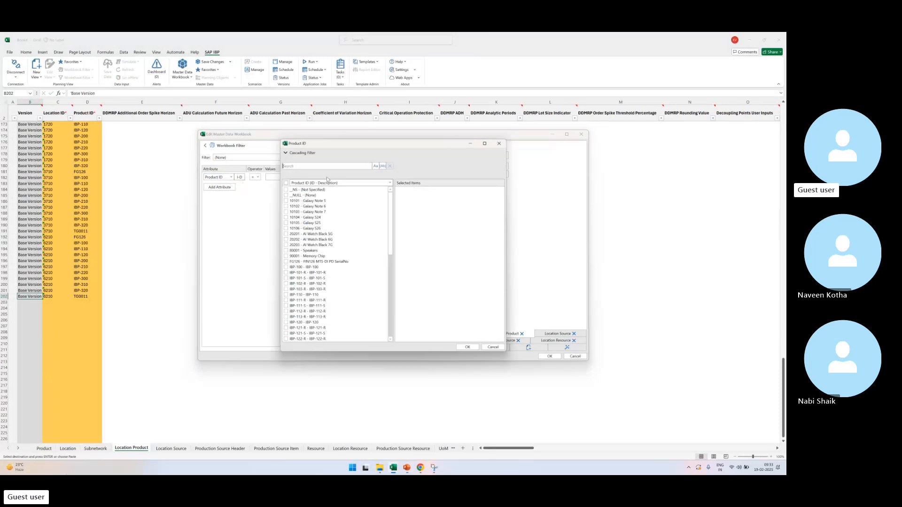
{"action": "left_click", "coordinate": [308, 201]}
{"action": "left_click", "coordinate": [305, 245]}
{"action": "left_click", "coordinate": [304, 245]}
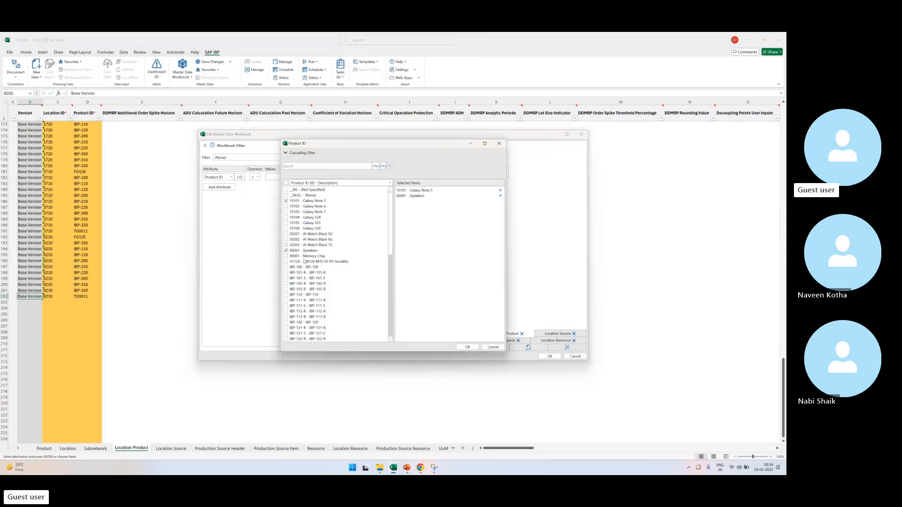
{"action": "left_click", "coordinate": [467, 347]}
{"action": "left_click", "coordinate": [550, 356]}
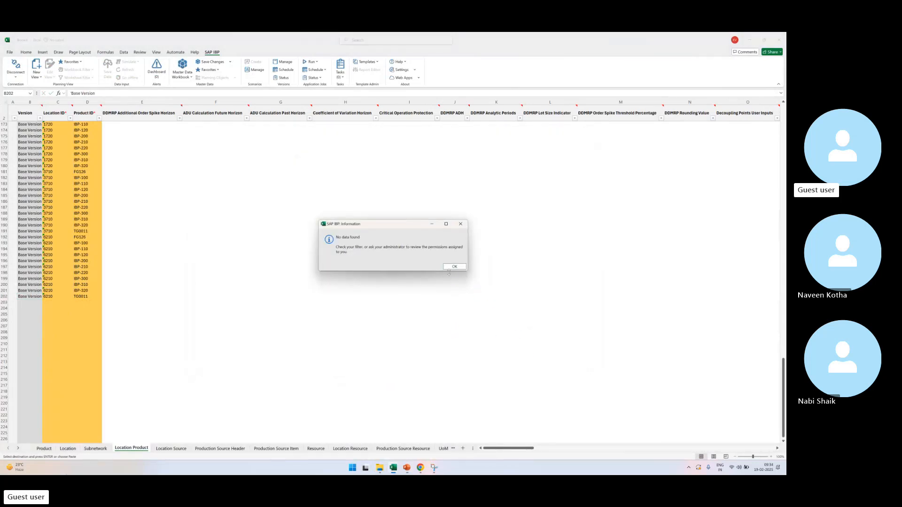
{"action": "left_click", "coordinate": [452, 267]}
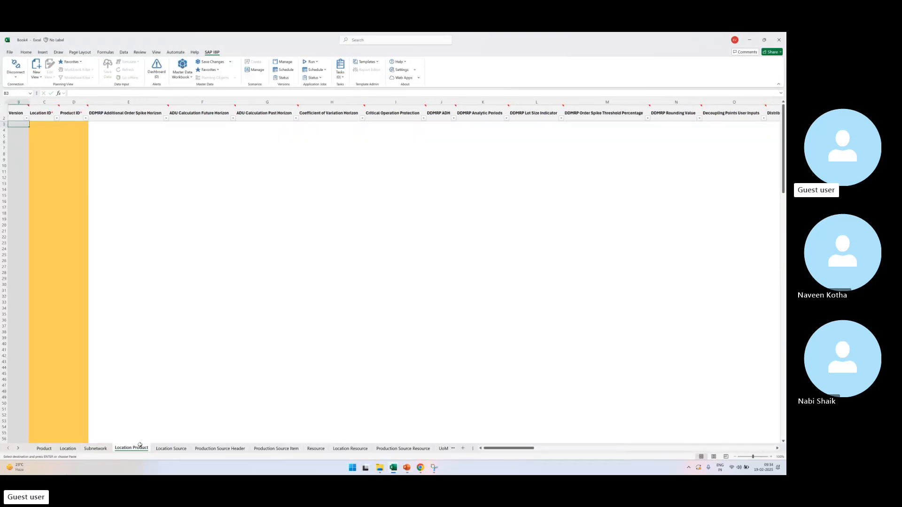
Step: Copy the location ID DELHI_WH001 from the Location sheet into the first Location ID cell of the Location Product sheet
{"action": "left_click", "coordinate": [68, 448]}
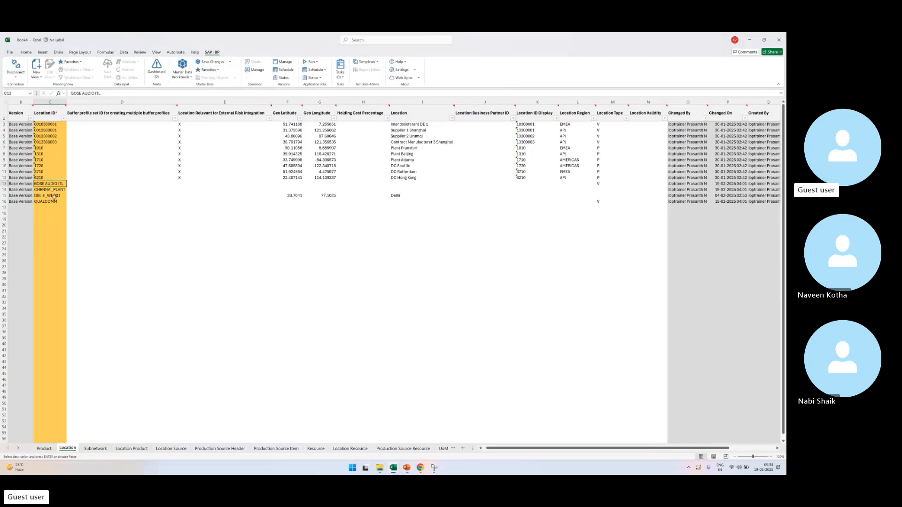
{"action": "left_click", "coordinate": [54, 196]}
{"action": "key", "text": "ctrl+c"}
{"action": "left_click", "coordinate": [135, 449]}
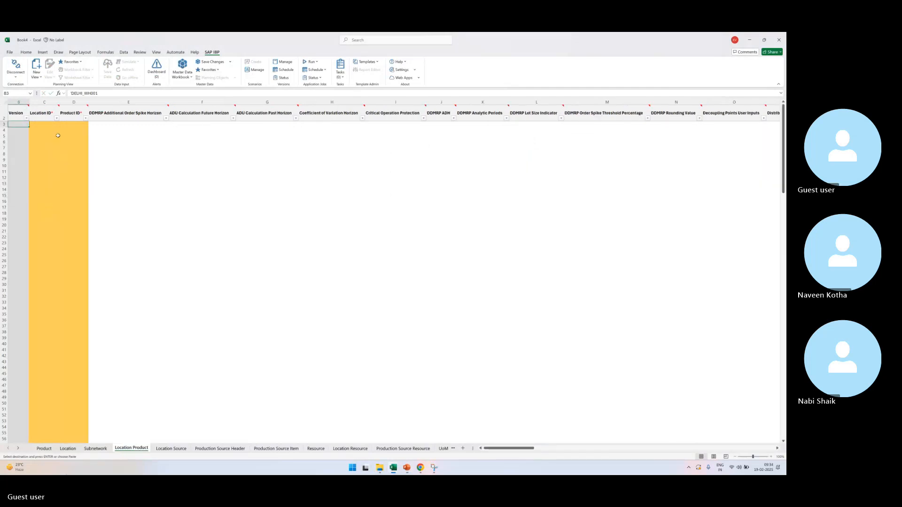
{"action": "left_click", "coordinate": [38, 124]}
{"action": "key", "text": "ctrl+v"}
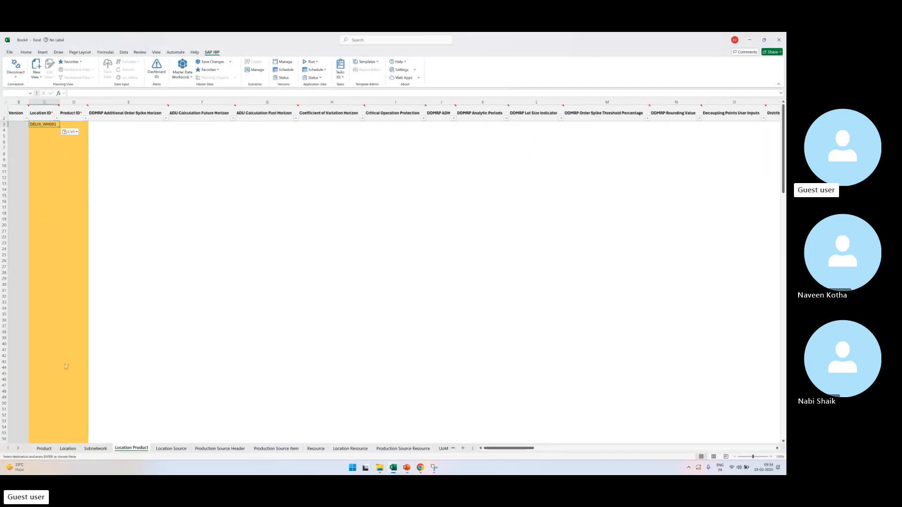
Step: Copy product ID 10101 from the Product sheet into the Product ID cell beside DELHI_WH001 in the Location Product sheet
{"action": "left_click", "coordinate": [44, 448]}
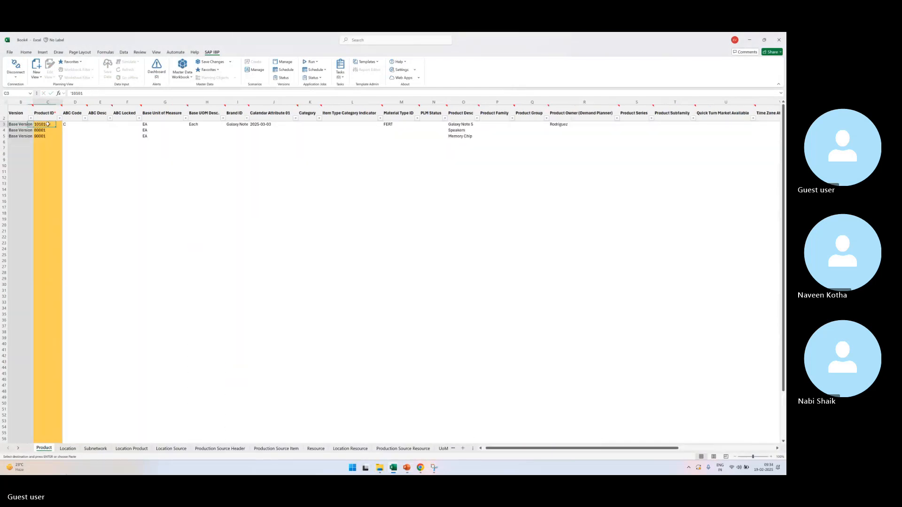
{"action": "left_click", "coordinate": [132, 448]}
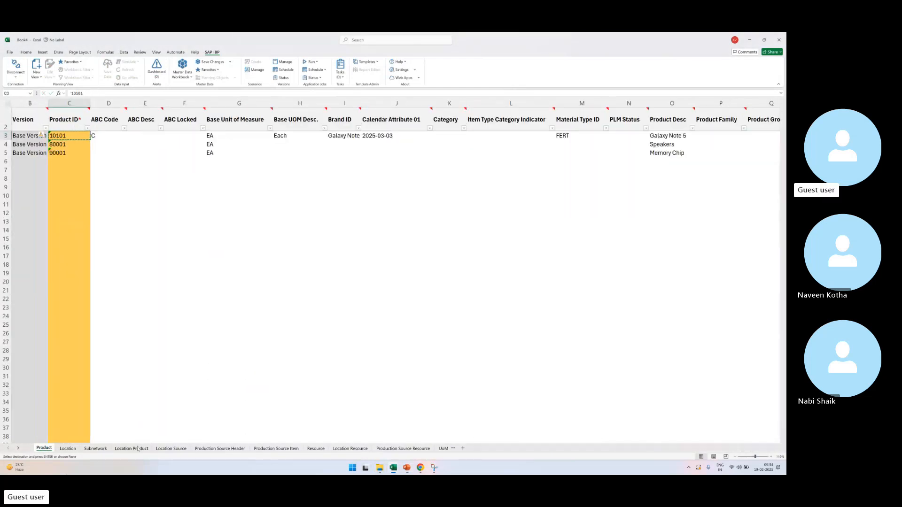
{"action": "left_click", "coordinate": [75, 124]}
{"action": "key", "text": "ctrl+v"}
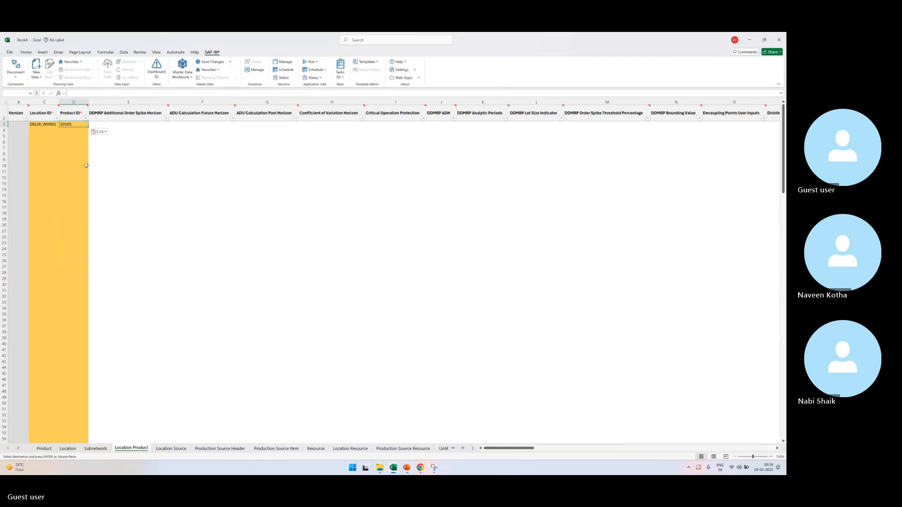
Step: Copy location ID CHENNAI_PLANT from the Location sheet into rows 4 to 6 of the Location Product sheet, and autofit the Location ID column
{"action": "left_click", "coordinate": [68, 449]}
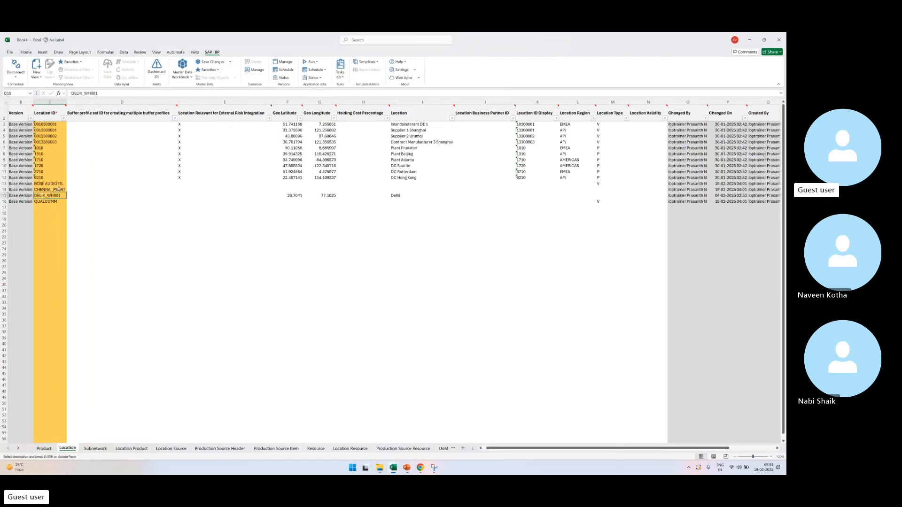
{"action": "key", "text": "Up"}
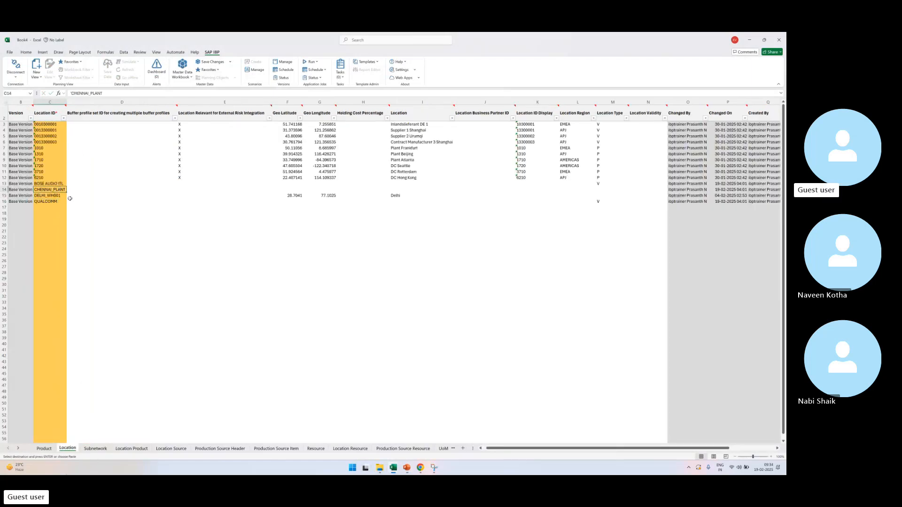
{"action": "left_click", "coordinate": [131, 449]}
{"action": "left_click", "coordinate": [41, 130]}
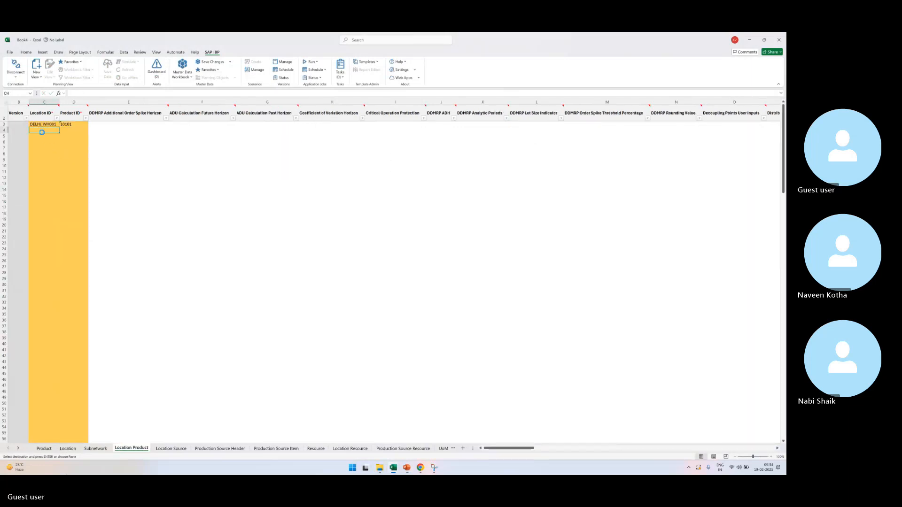
{"action": "key", "text": "Return"}
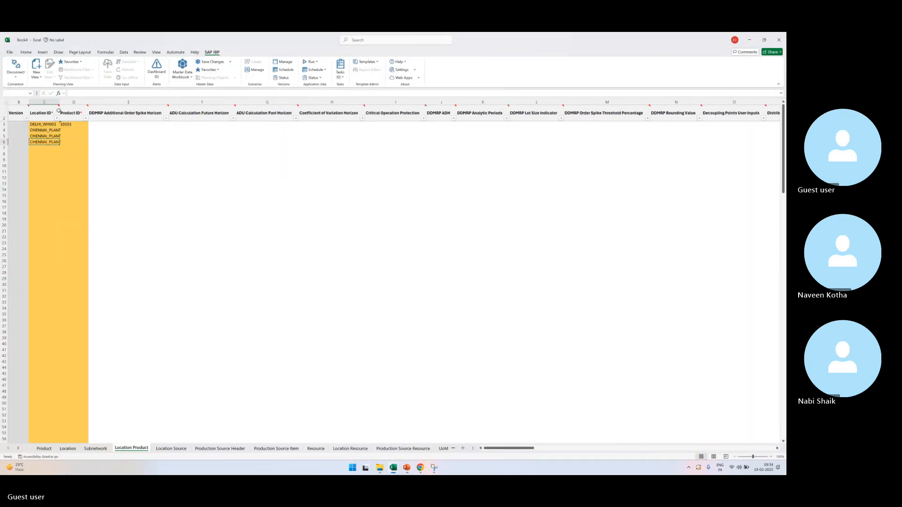
{"action": "double_click", "coordinate": [59, 102]}
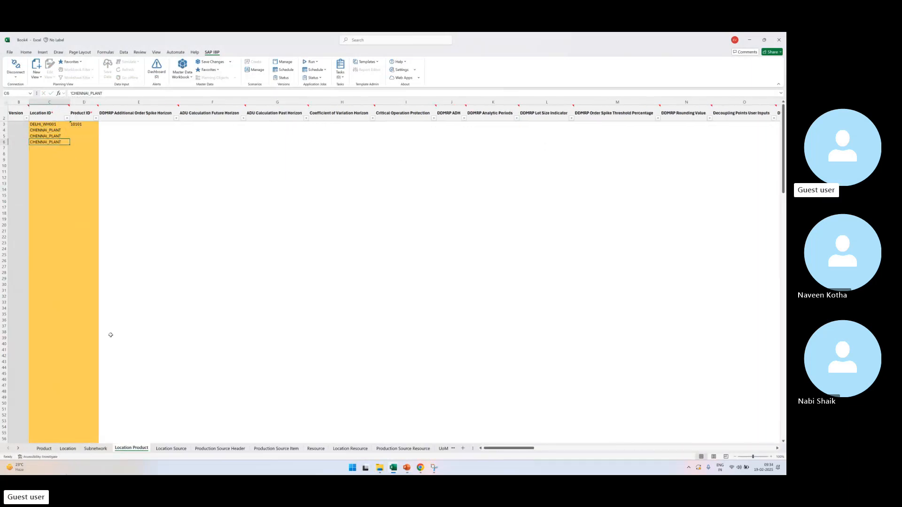
Step: Copy product IDs 10101, 80001 and 90001 from the Product sheet and paste them as values beside the three CHENNAI_PLANT rows in Location Product
{"action": "left_click", "coordinate": [43, 449]}
{"action": "left_click_drag", "start_coordinate": [62, 137], "coordinate": [62, 153]}
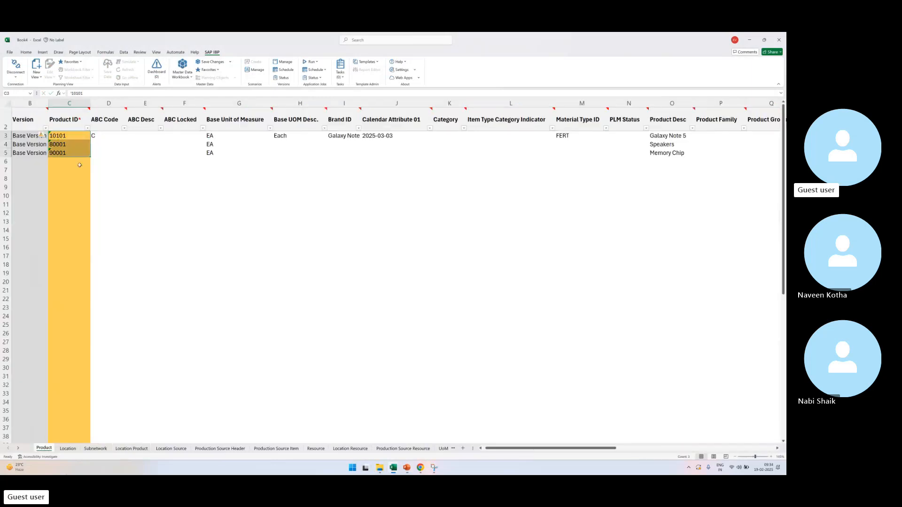
{"action": "key", "text": "ctrl+c"}
{"action": "left_click", "coordinate": [139, 449]}
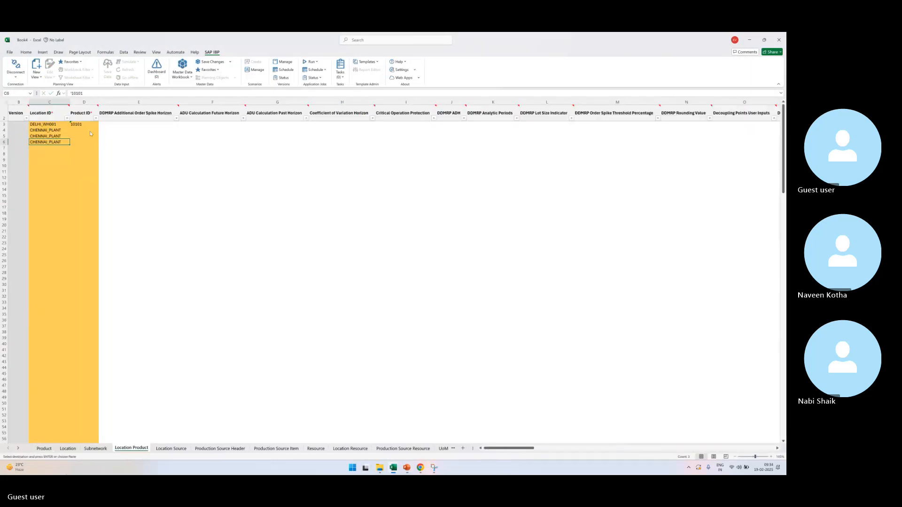
{"action": "right_click", "coordinate": [80, 130]}
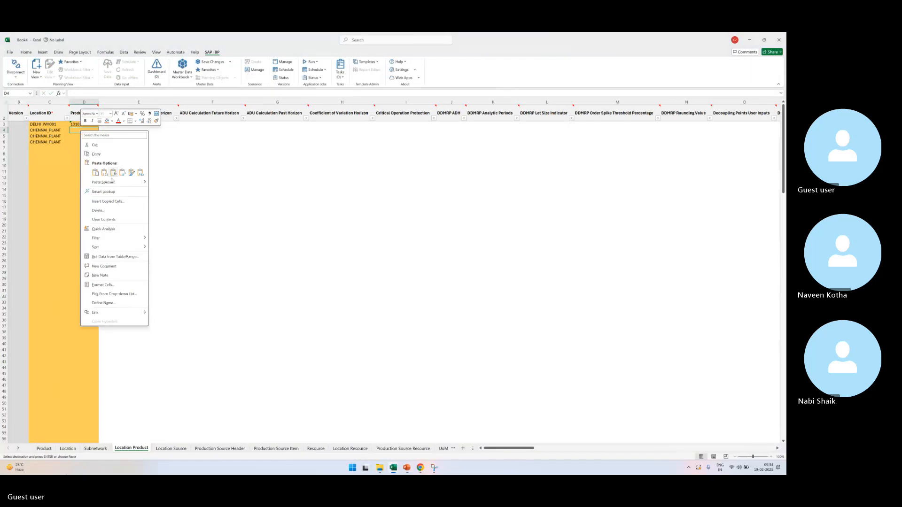
{"action": "left_click", "coordinate": [104, 172]}
{"action": "scroll", "coordinate": [129, 181], "scroll_direction": "up", "scroll_amount": 6}
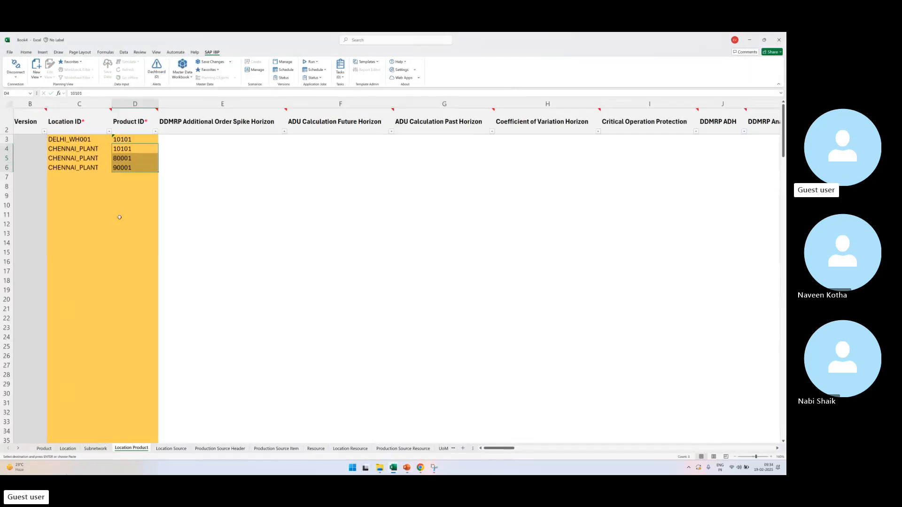
Step: Copy supplier location IDs BOSE AUDIO ITL and QUALCOMM from the Location sheet into rows 7 and 8 of the Location Product sheet
{"action": "left_click", "coordinate": [82, 180]}
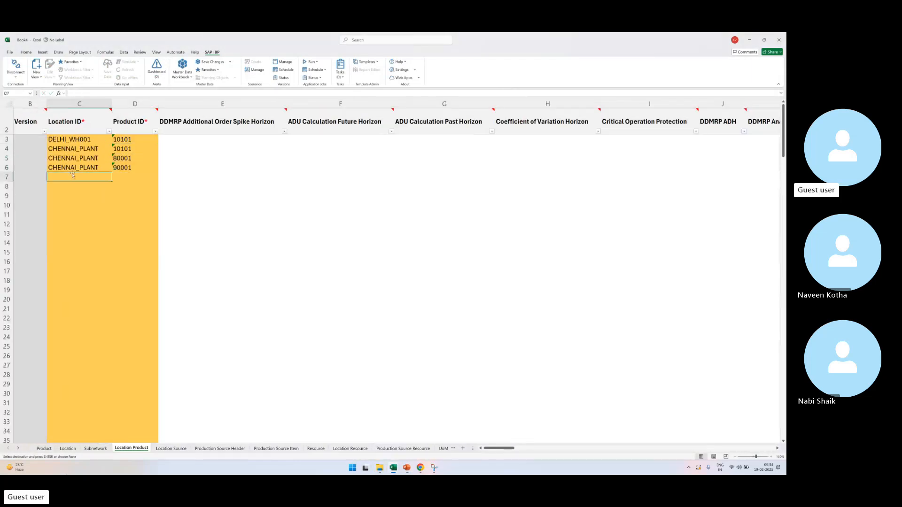
{"action": "left_click", "coordinate": [68, 449]}
{"action": "left_click", "coordinate": [50, 190]}
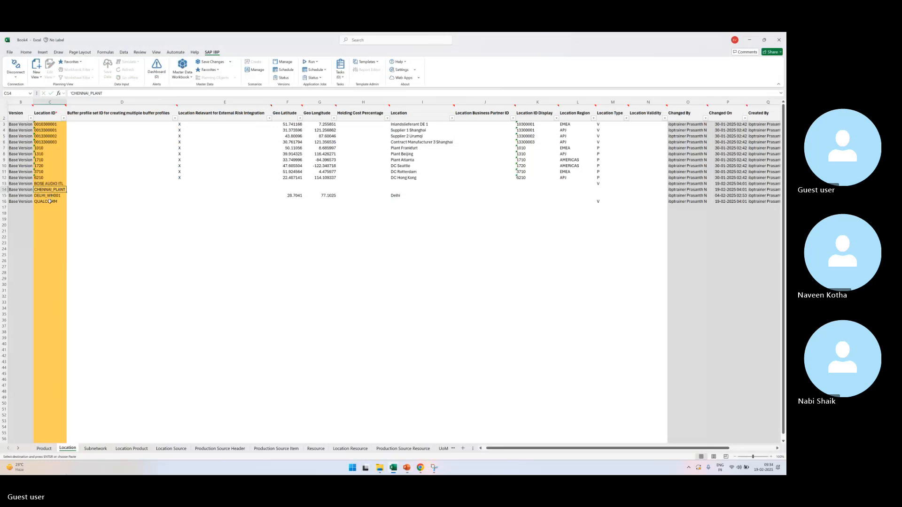
{"action": "left_click", "coordinate": [50, 201]}
{"action": "left_click", "coordinate": [49, 184], "text": "ctrl"}
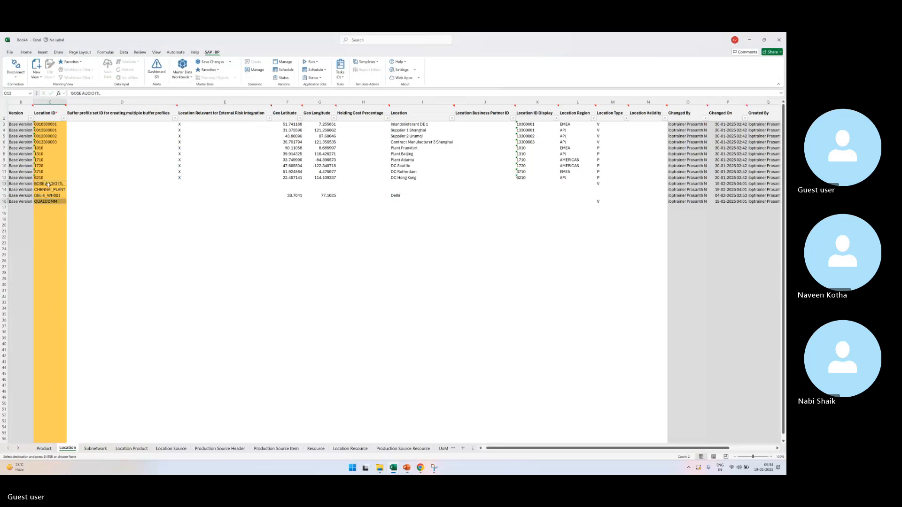
{"action": "left_click", "coordinate": [137, 449]}
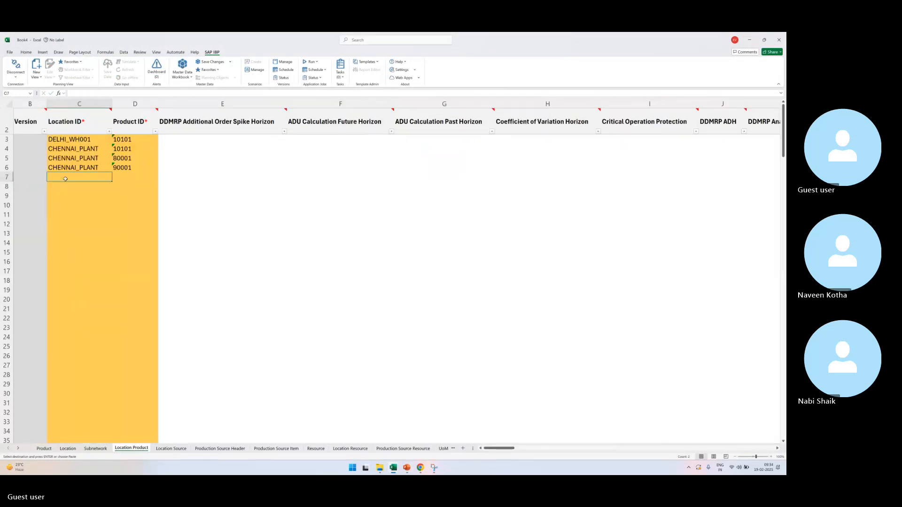
{"action": "right_click", "coordinate": [66, 179]}
{"action": "left_click", "coordinate": [94, 221]}
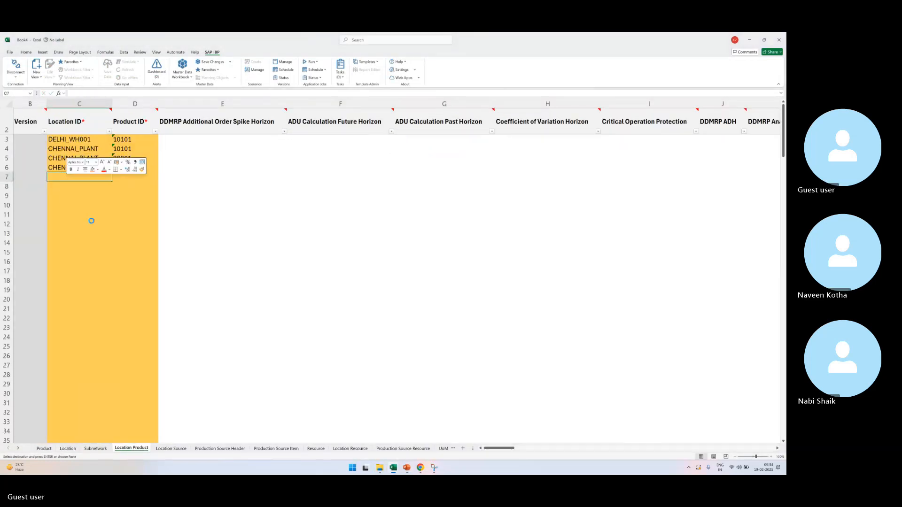
{"action": "left_click", "coordinate": [80, 182]}
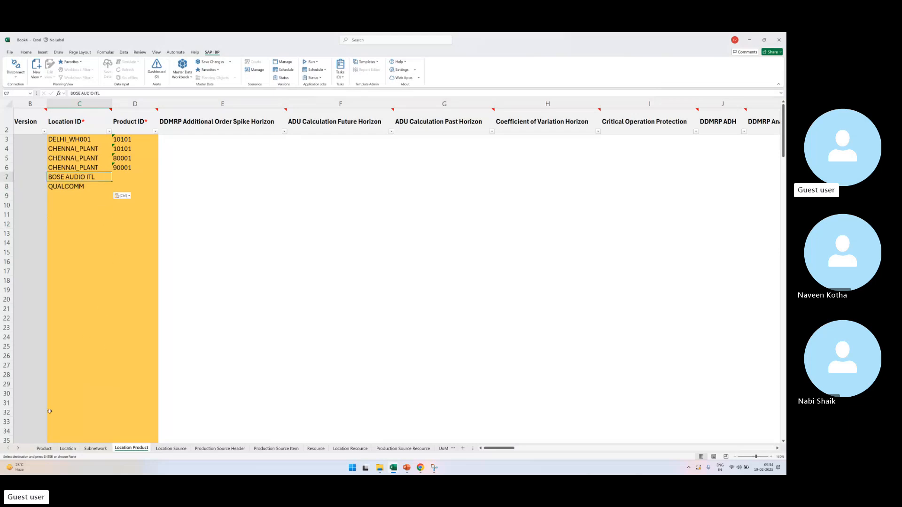
Step: Copy the Speakers product ID 80001 from the Product sheet into the Product ID cell beside BOSE AUDIO ITL in Location Product
{"action": "left_click", "coordinate": [44, 449]}
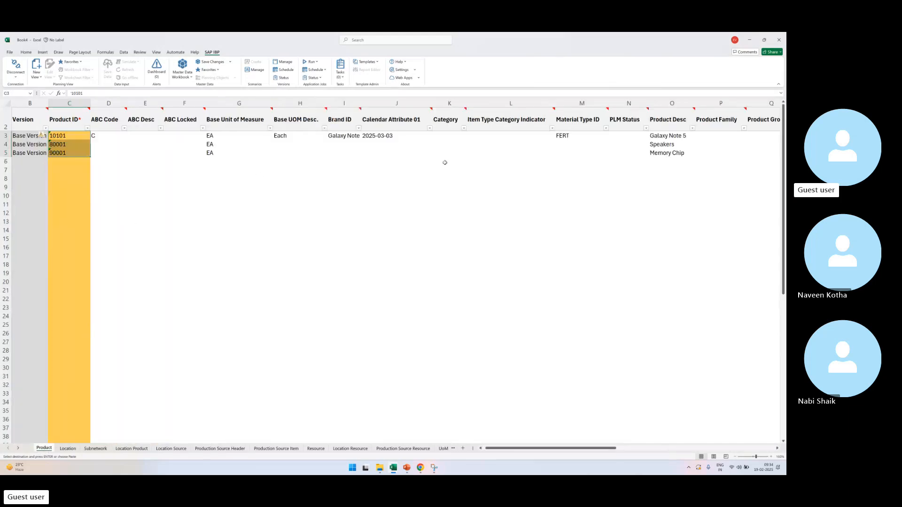
{"action": "left_click_drag", "start_coordinate": [672, 146], "coordinate": [69, 145]}
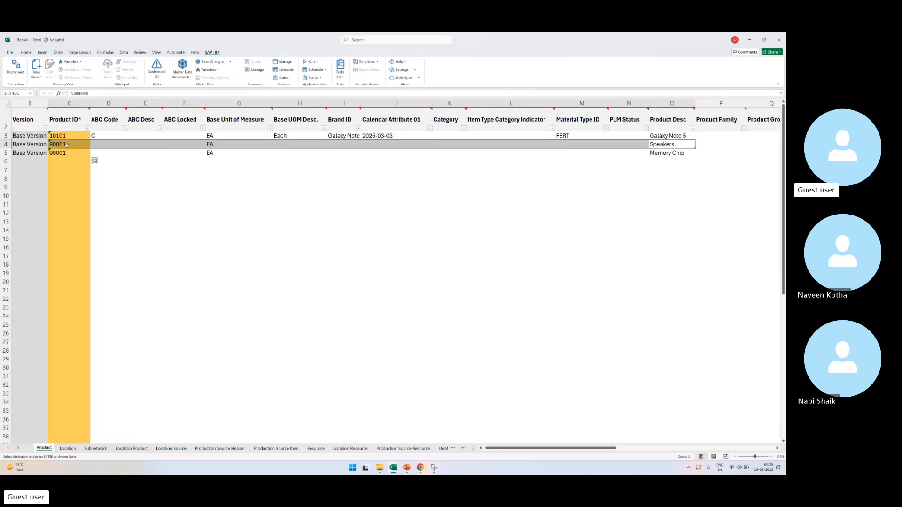
{"action": "left_click", "coordinate": [69, 145]}
{"action": "key", "text": "ctrl+c"}
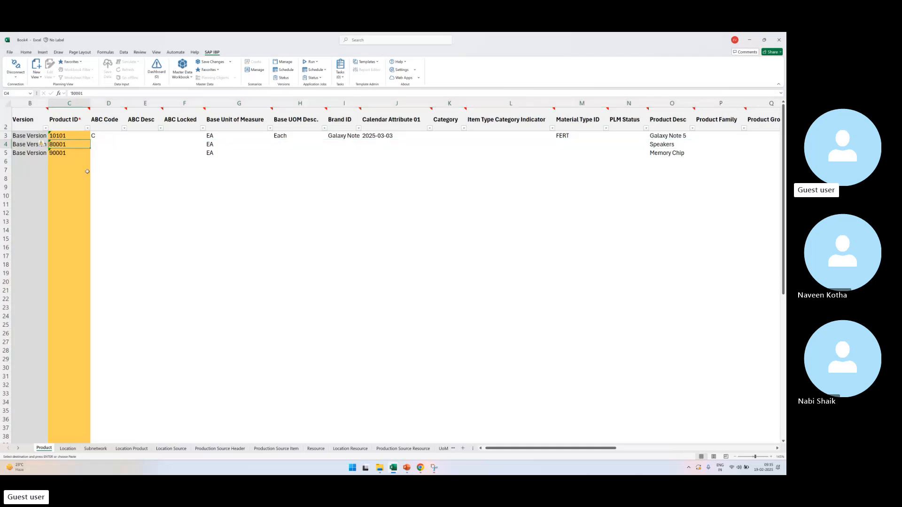
{"action": "left_click", "coordinate": [131, 449]}
{"action": "left_click", "coordinate": [125, 178]}
{"action": "key", "text": "Return"}
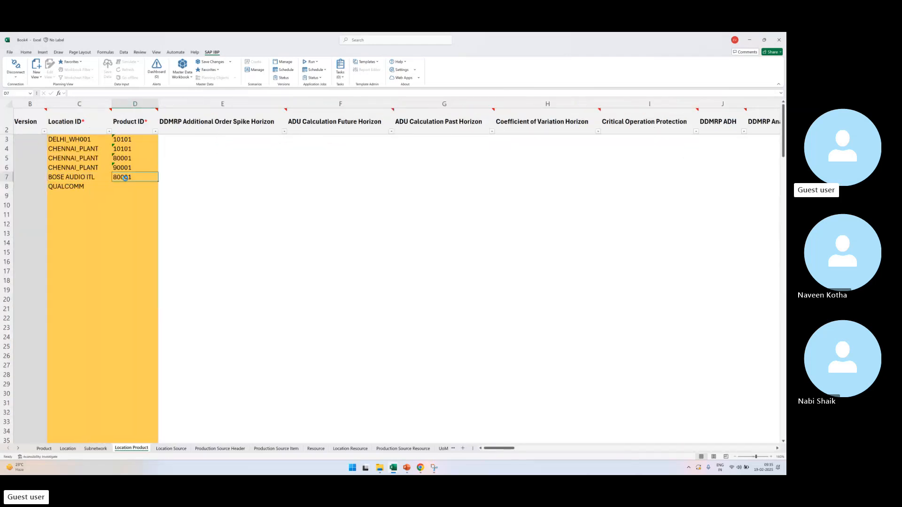
{"action": "key", "text": "ctrl+v"}
Step: Copy the Memory Chip product ID 90001 from the Product sheet into the Product ID cell beside QUALCOMM in Location Product
{"action": "left_click", "coordinate": [73, 187]}
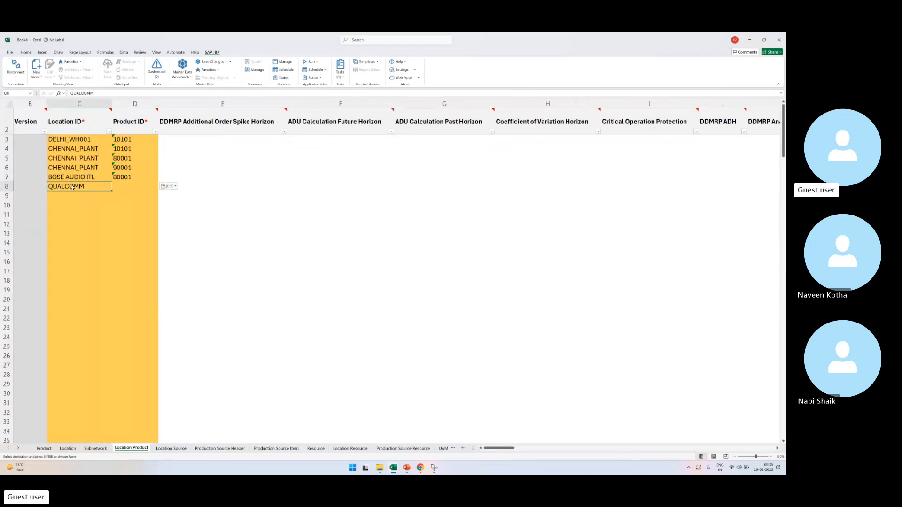
{"action": "left_click", "coordinate": [43, 448]}
{"action": "left_click_drag", "start_coordinate": [672, 152], "coordinate": [68, 151]}
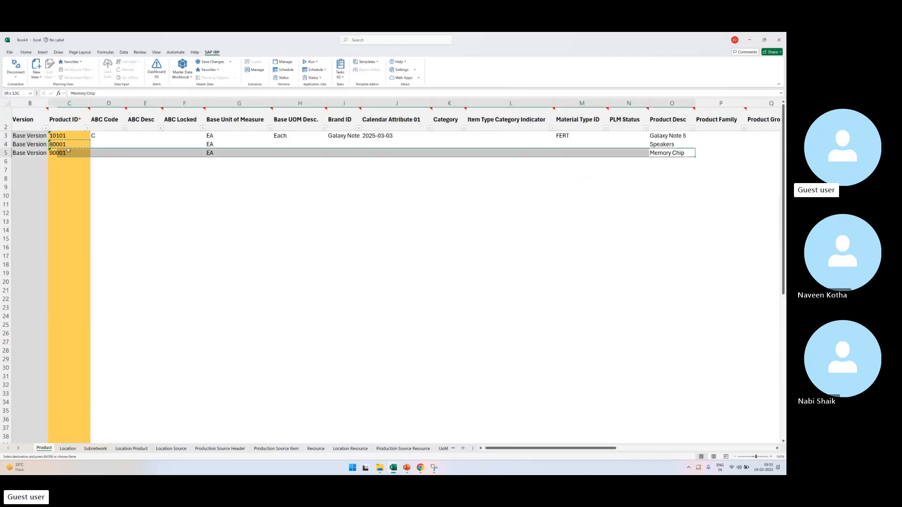
{"action": "left_click", "coordinate": [68, 152]}
{"action": "key", "text": "ctrl+c"}
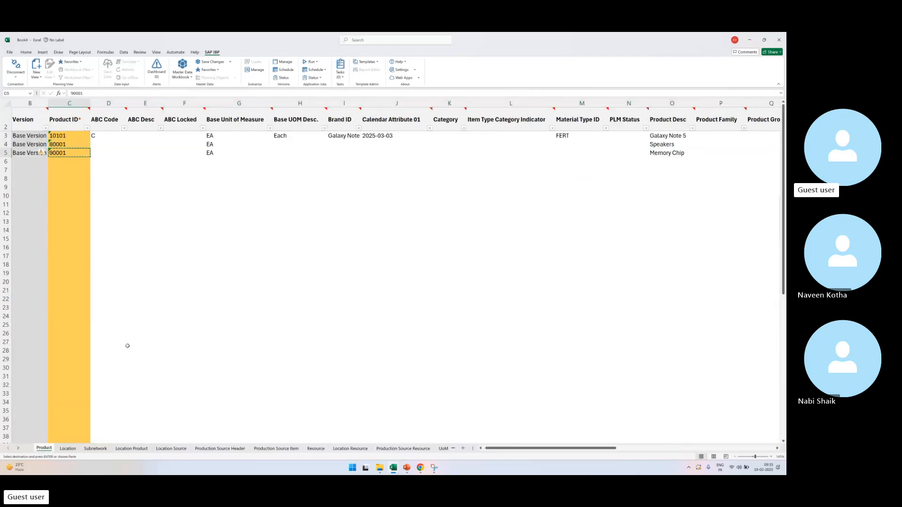
{"action": "left_click", "coordinate": [140, 447]}
{"action": "left_click", "coordinate": [129, 186]}
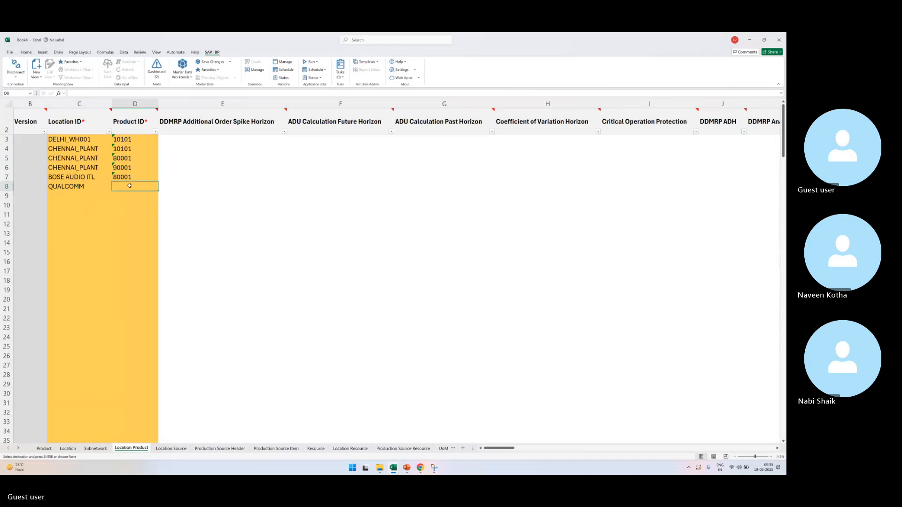
{"action": "key", "text": "ctrl+v"}
Step: Hide columns E to BH of the Location Product sheet, from DDMRP Additional Order Spike Horizon through Stocking Node Type Indicator
{"action": "left_click", "coordinate": [188, 196]}
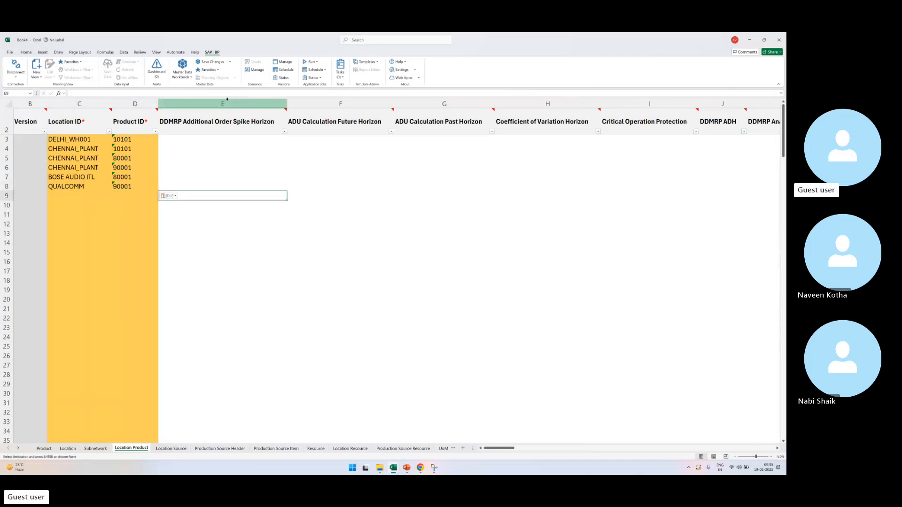
{"action": "left_click_drag", "start_coordinate": [227, 99], "coordinate": [130, 330]}
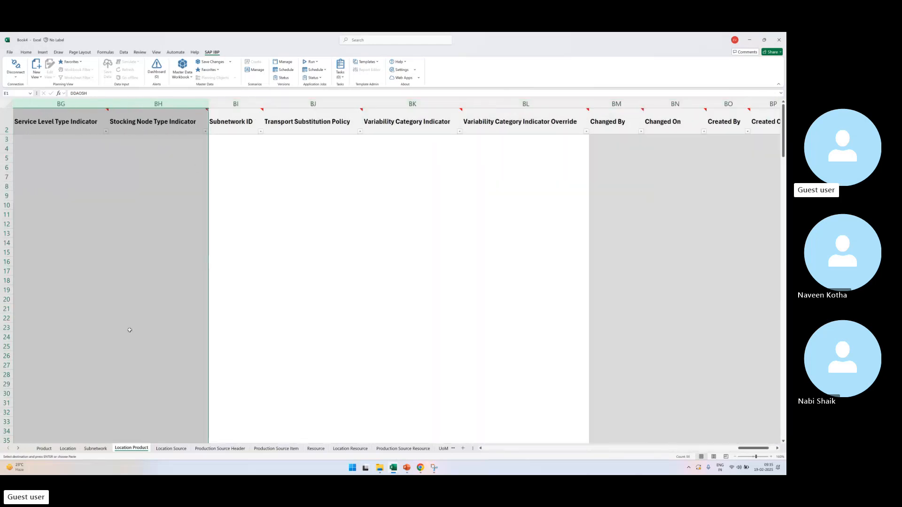
{"action": "right_click", "coordinate": [129, 331]}
{"action": "left_click", "coordinate": [155, 429]}
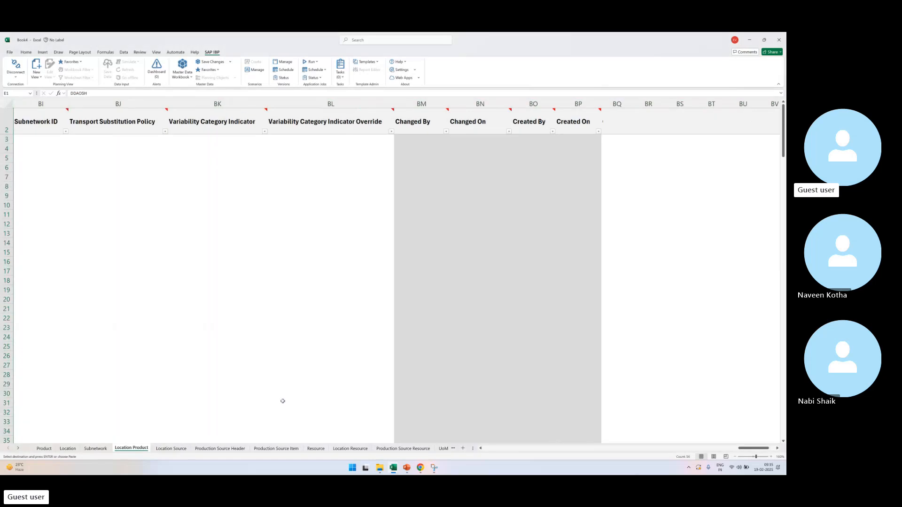
{"action": "key", "text": "ctrl+Home"}
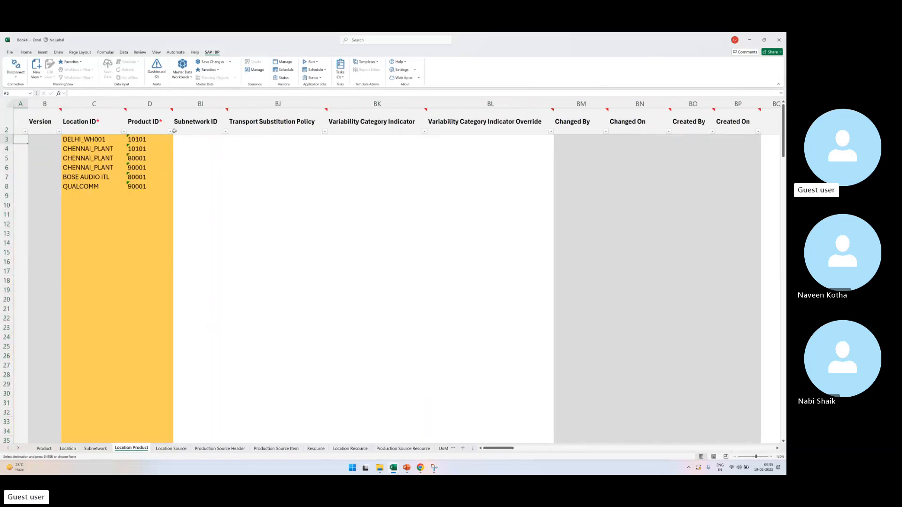
Step: Copy subnetwork ID IN from the Subnetwork sheet into the Subnetwork ID cells of all six location-product rows
{"action": "left_click", "coordinate": [183, 141]}
{"action": "left_click_drag", "start_coordinate": [94, 141], "coordinate": [145, 141]}
{"action": "left_click", "coordinate": [193, 141]}
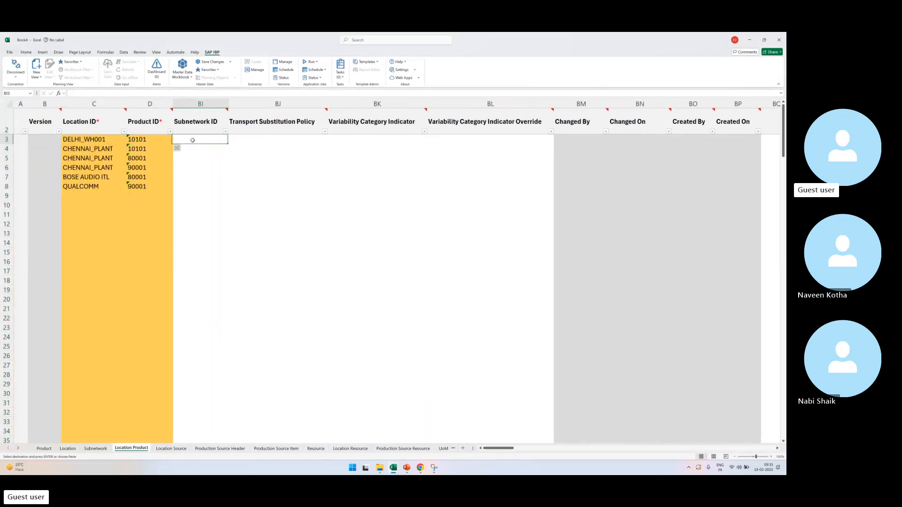
{"action": "left_click", "coordinate": [90, 447]}
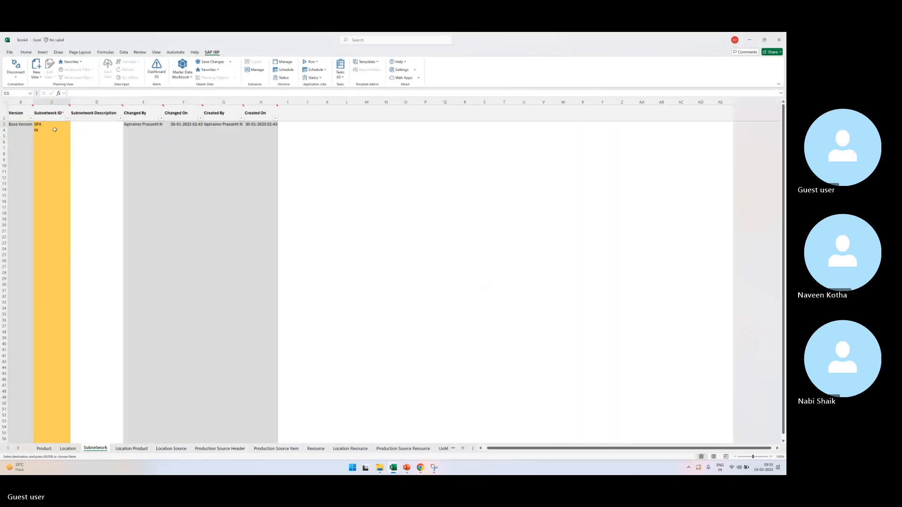
{"action": "left_click", "coordinate": [55, 130]}
{"action": "left_click", "coordinate": [57, 125]}
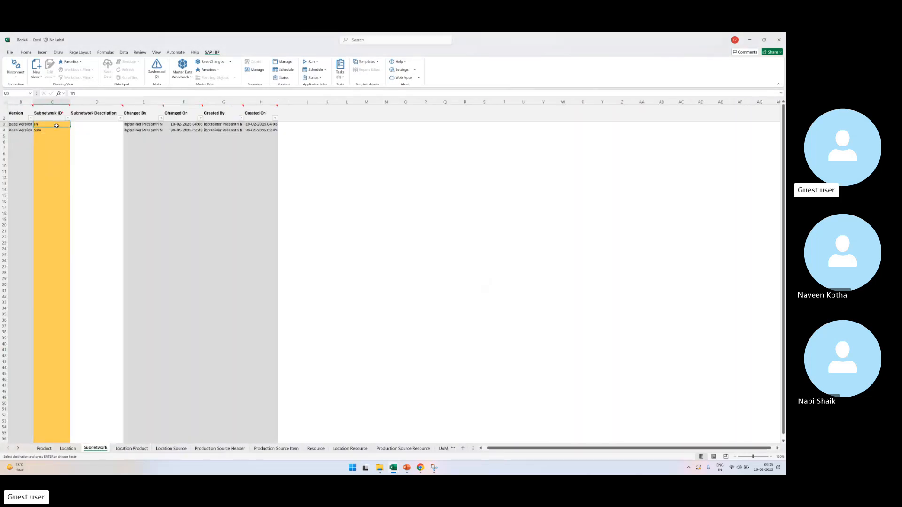
{"action": "left_click", "coordinate": [131, 448]}
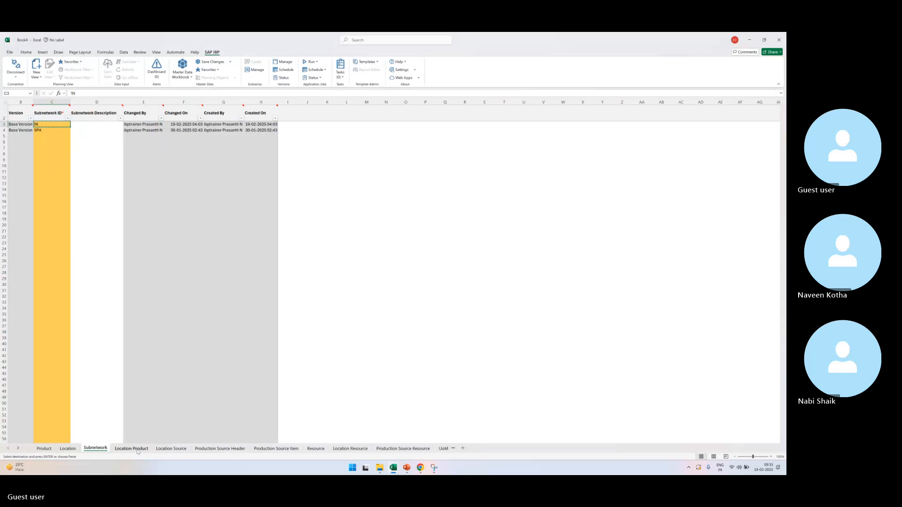
{"action": "left_click_drag", "start_coordinate": [184, 138], "coordinate": [185, 186]}
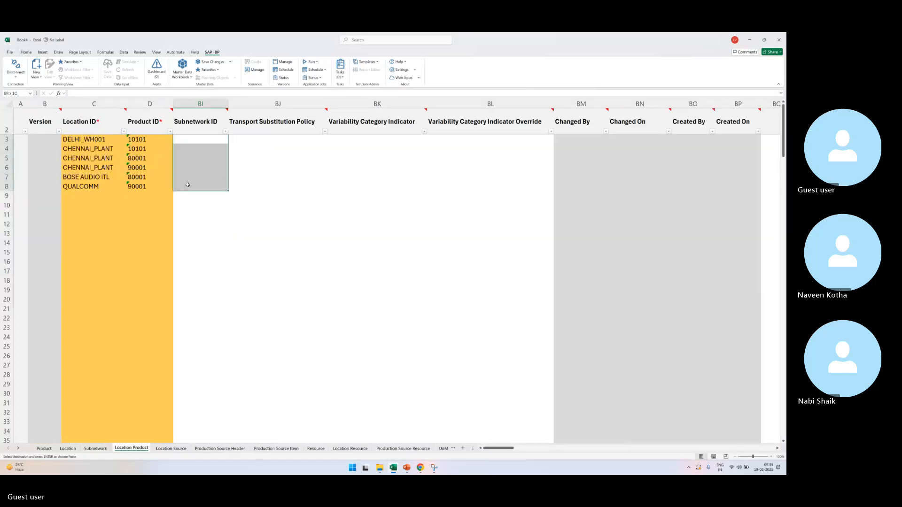
{"action": "key", "text": "ctrl+v"}
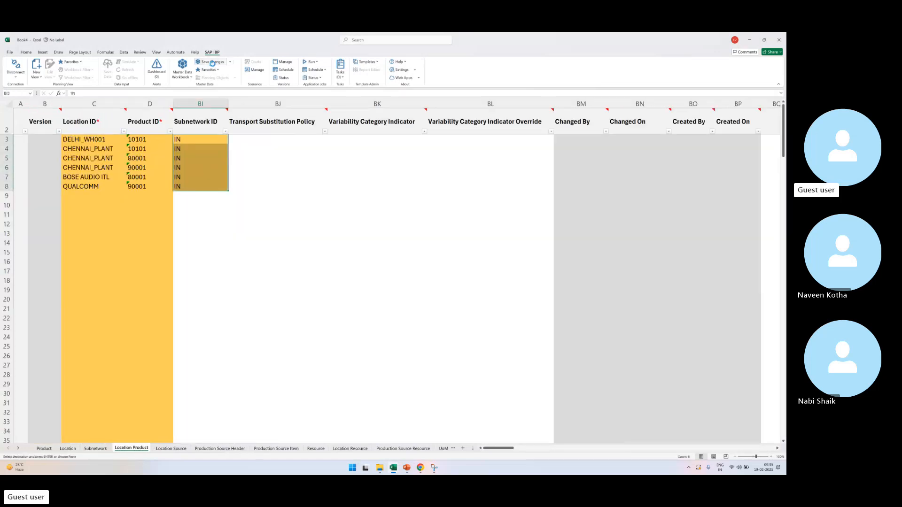
Step: Save the Location Product master data changes to SAP IBP, and switch to PowerPoint
{"action": "left_click", "coordinate": [211, 61]}
{"action": "left_click", "coordinate": [429, 286]}
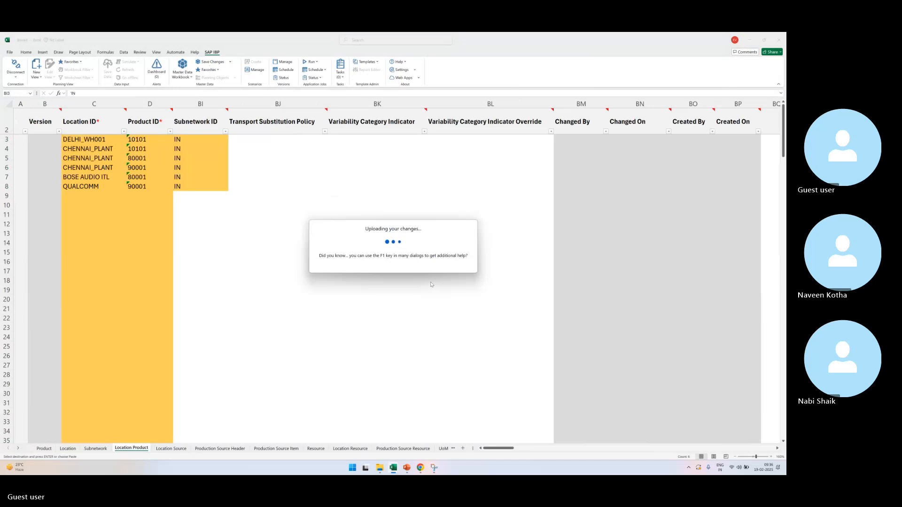
{"action": "left_click", "coordinate": [407, 467]}
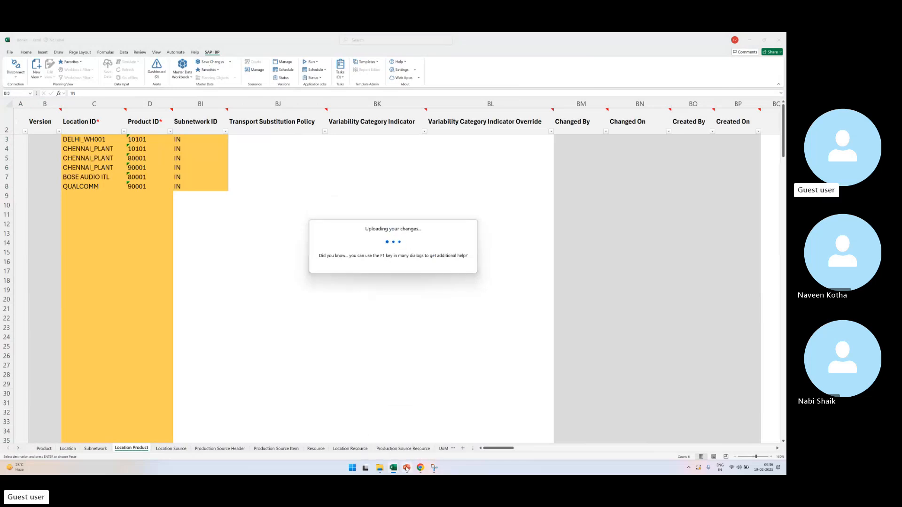
Step: Dismiss the upload summary without downloading the master data change report, and switch to the Book4 workbook in Excel
{"action": "left_click", "coordinate": [51, 342]}
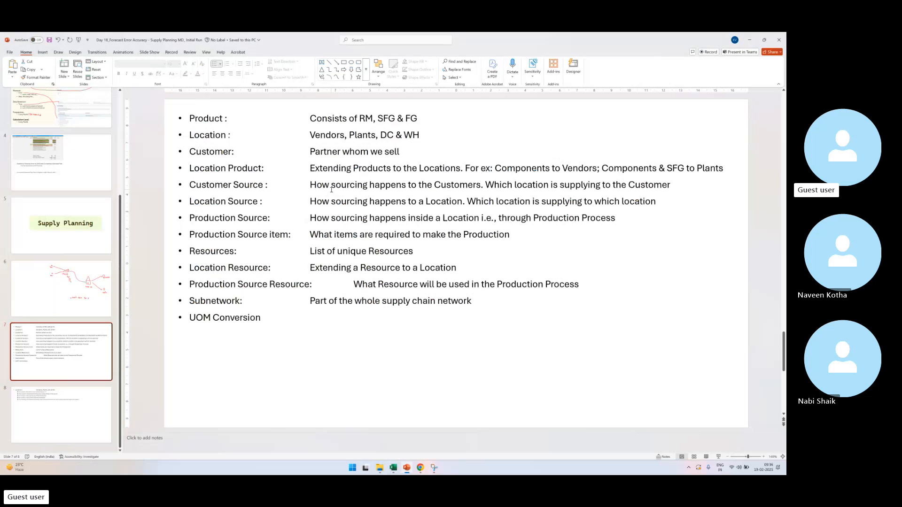
{"action": "left_click", "coordinate": [233, 151]}
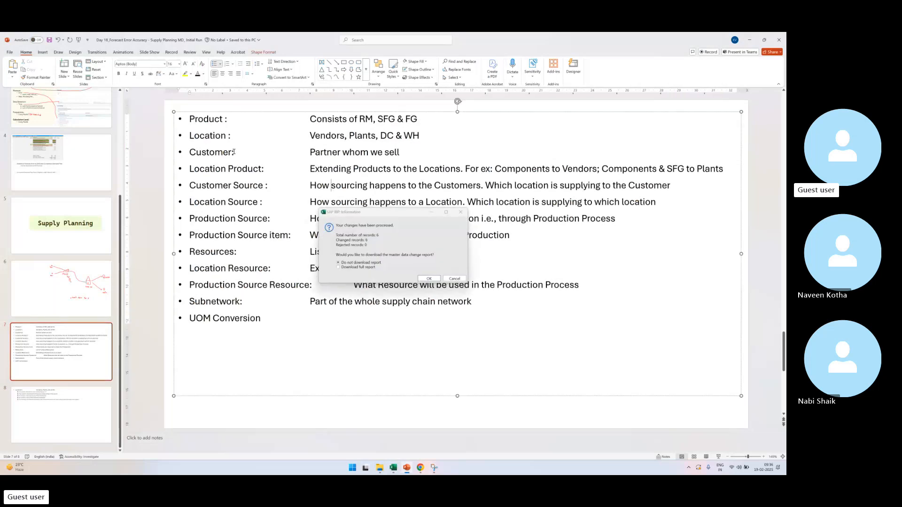
{"action": "left_click", "coordinate": [429, 279]}
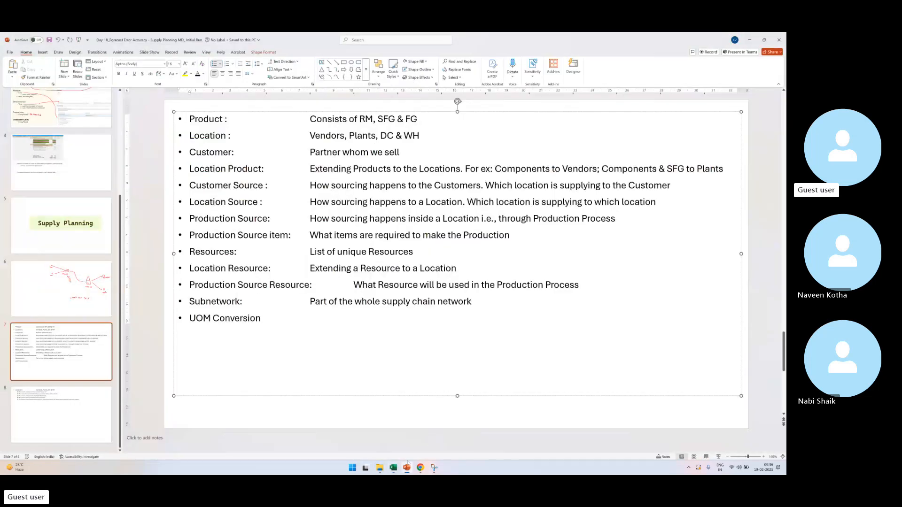
{"action": "left_click", "coordinate": [393, 467]}
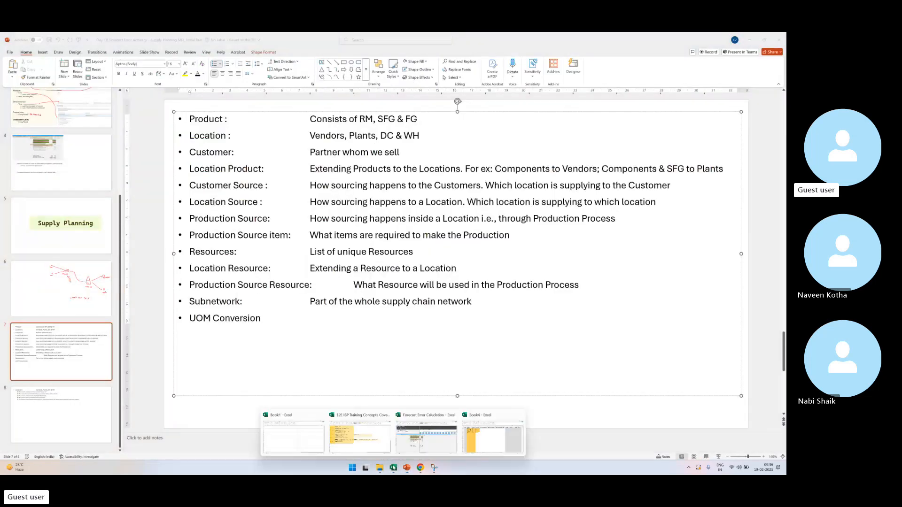
{"action": "left_click", "coordinate": [483, 425]}
Step: Refresh the Location Product master data from SAP IBP and check the location and product ID rows
{"action": "left_click_drag", "start_coordinate": [86, 142], "coordinate": [277, 196]}
{"action": "left_click", "coordinate": [230, 62]}
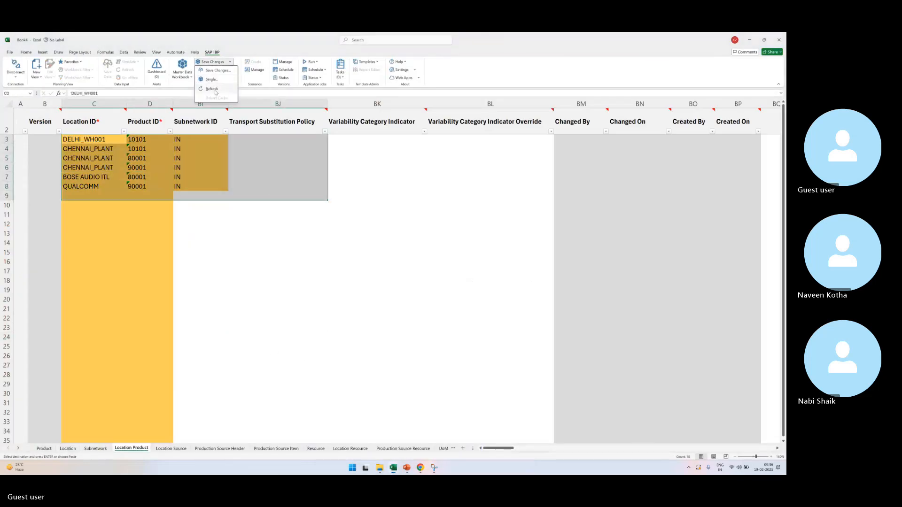
{"action": "left_click", "coordinate": [215, 89]}
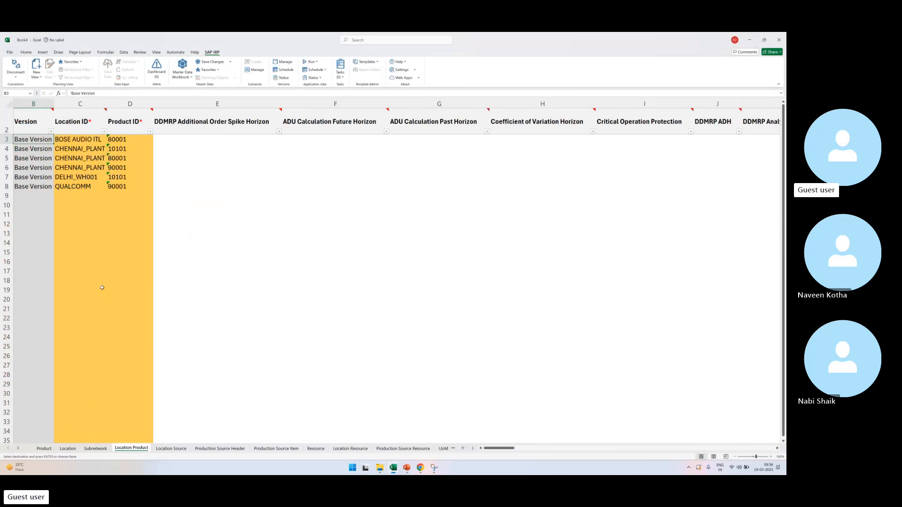
{"action": "left_click_drag", "start_coordinate": [82, 139], "coordinate": [131, 186]}
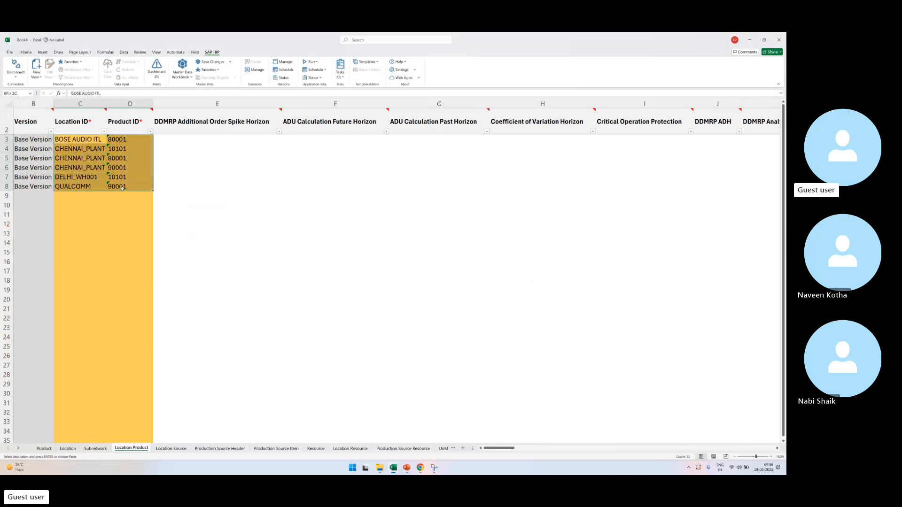
{"action": "left_click", "coordinate": [148, 350]}
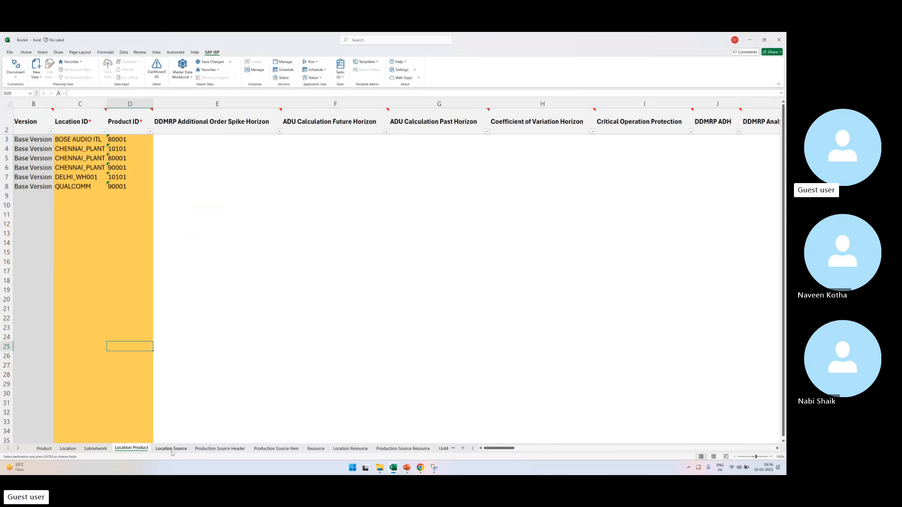
Step: Open the Location Source sheet and dismiss the notice about its missing data
{"action": "left_click", "coordinate": [172, 453]}
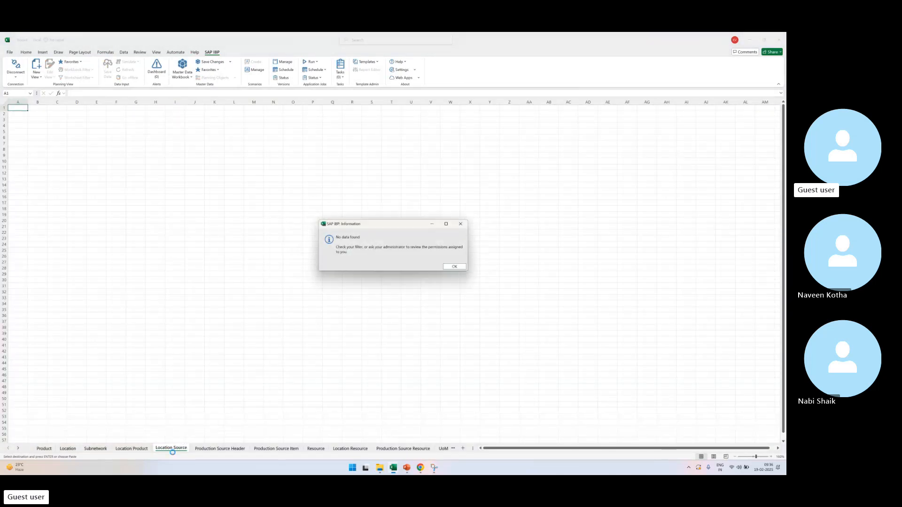
{"action": "left_click", "coordinate": [462, 266]}
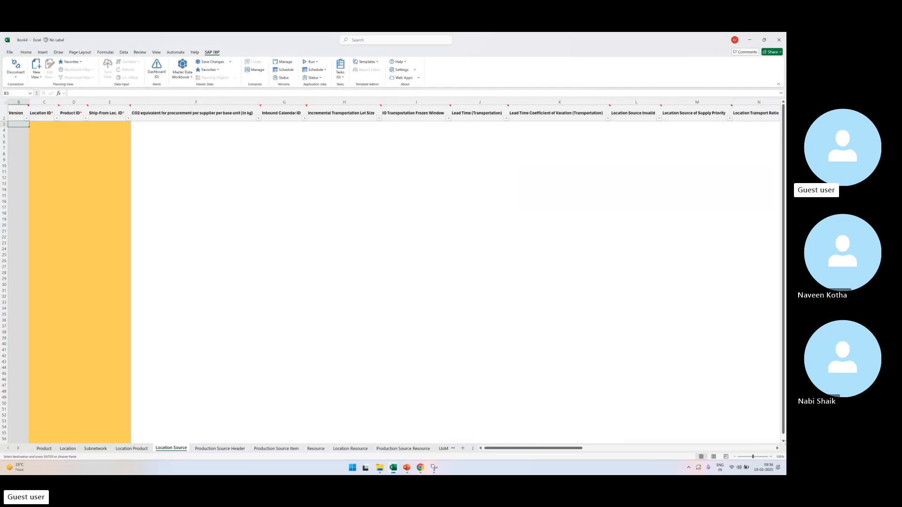
{"action": "left_click", "coordinate": [770, 457]}
{"action": "left_click", "coordinate": [771, 456]}
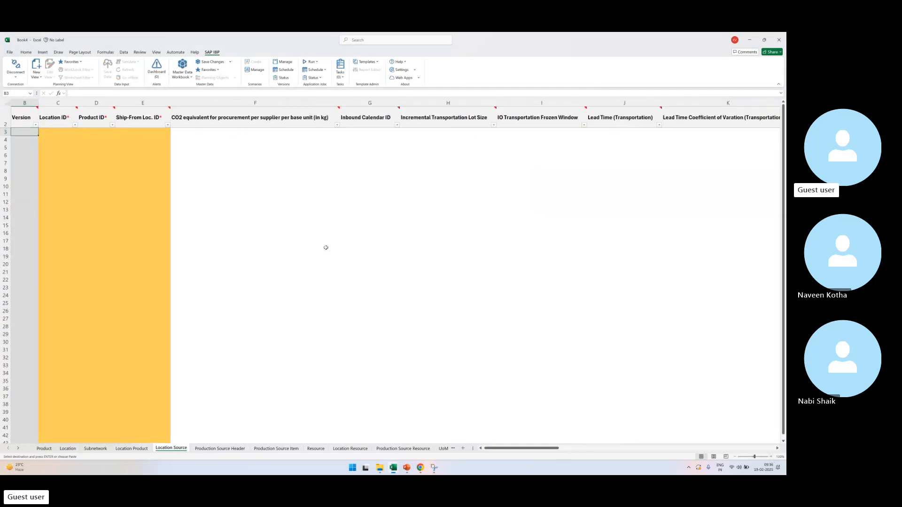
{"action": "left_click_drag", "start_coordinate": [66, 131], "coordinate": [159, 149]}
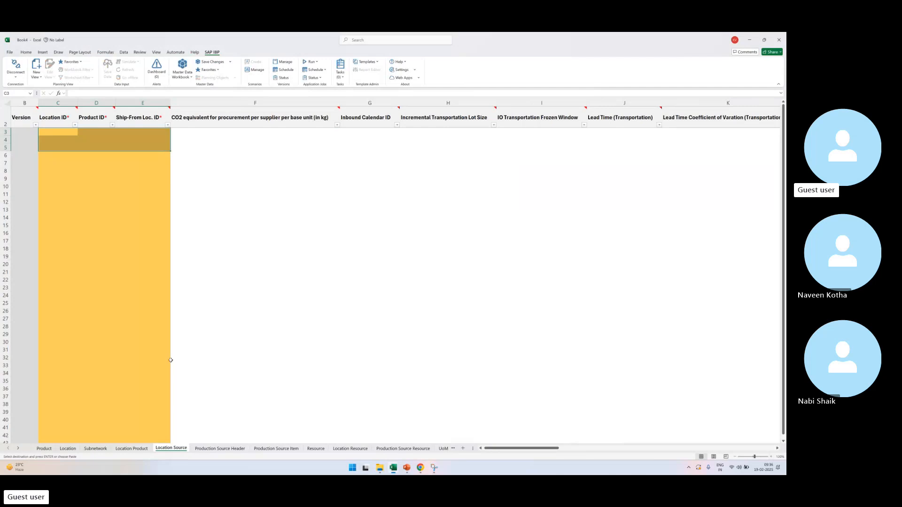
Step: Copy location DELHI_WH001 with product 10101 from Location Product into the first data row of Location Source
{"action": "key", "text": "ctrl+Page_Up"}
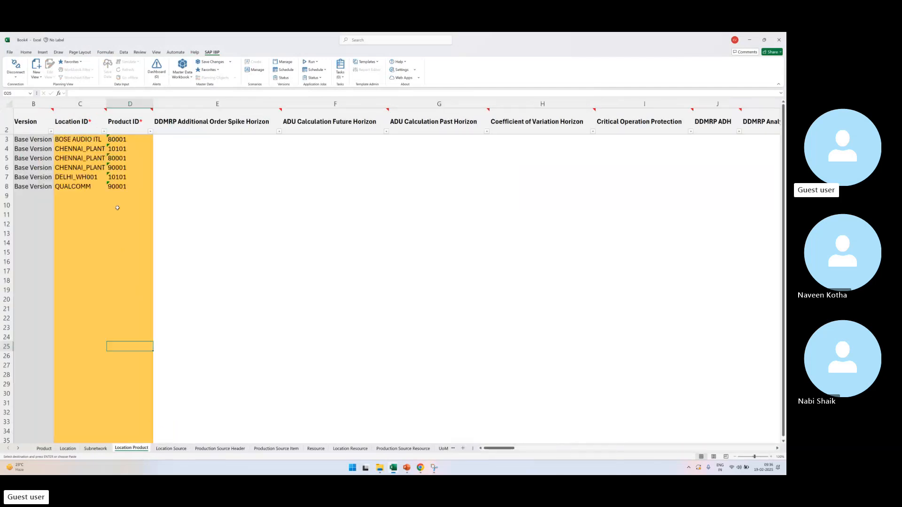
{"action": "left_click", "coordinate": [124, 243]}
{"action": "left_click_drag", "start_coordinate": [93, 176], "coordinate": [128, 178]}
{"action": "key", "text": "ctrl+c"}
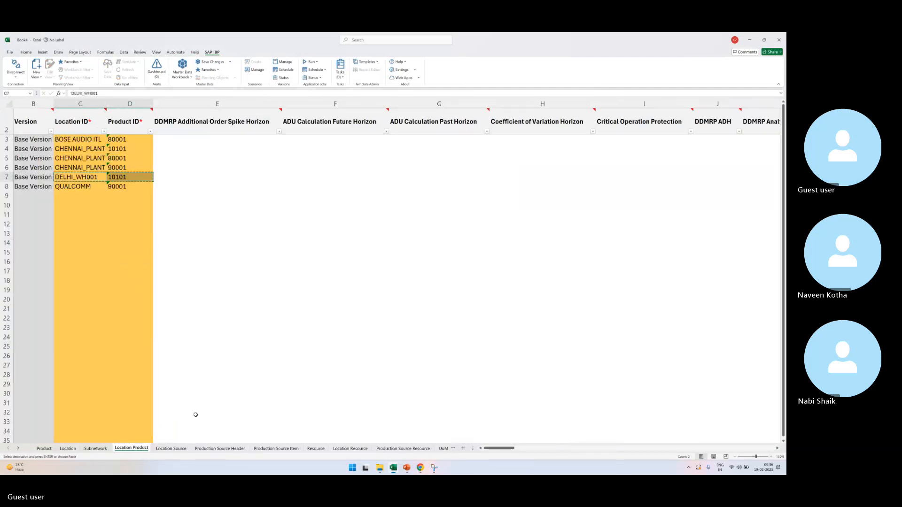
{"action": "left_click", "coordinate": [171, 449]}
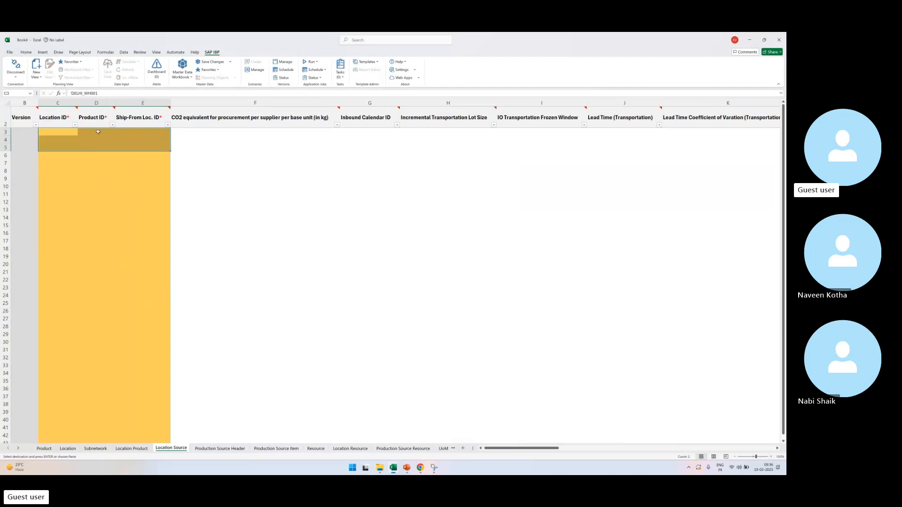
{"action": "left_click", "coordinate": [61, 130]}
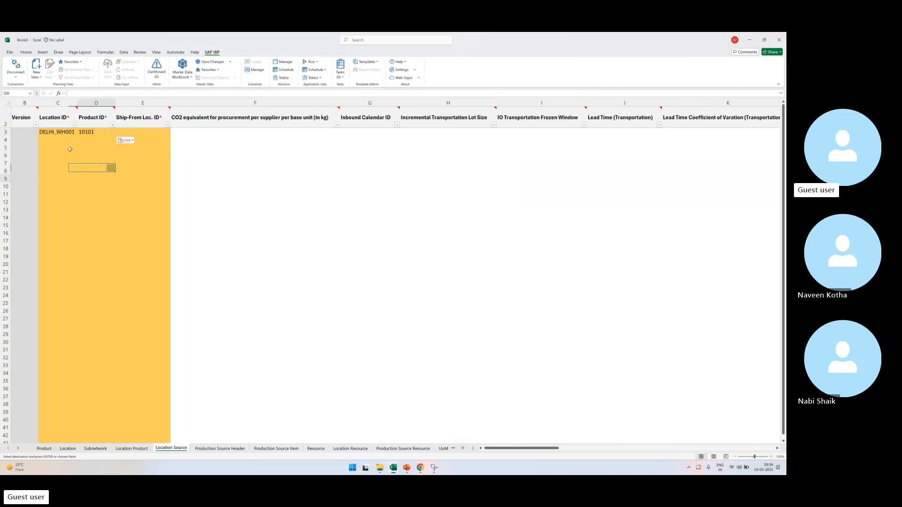
{"action": "left_click", "coordinate": [53, 133]}
{"action": "left_click_drag", "start_coordinate": [55, 114], "coordinate": [53, 138]}
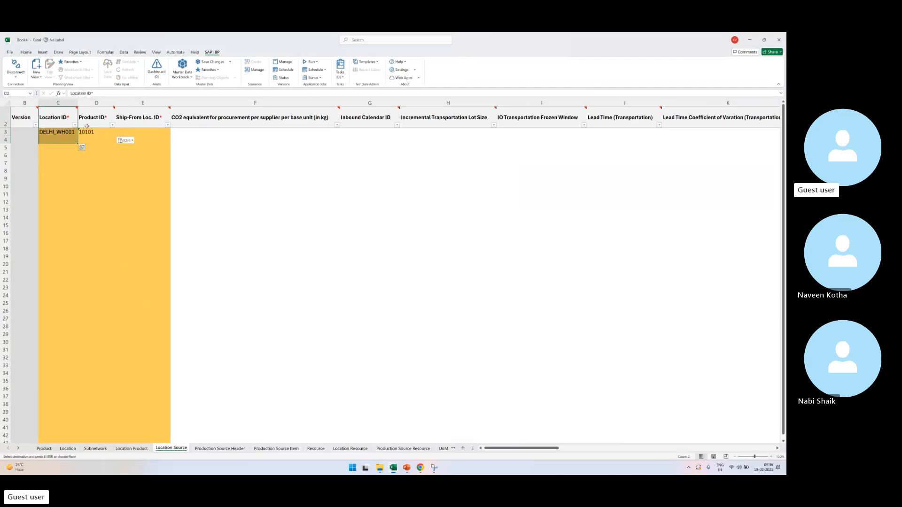
{"action": "key", "text": "Right"}
{"action": "key", "text": "Right"}
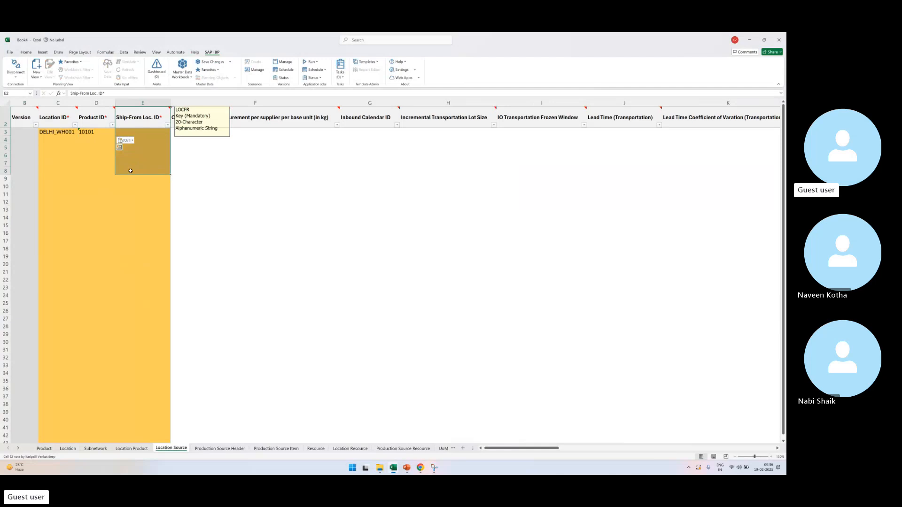
{"action": "left_click", "coordinate": [200, 217]}
Step: Copy CHENNAI_PLANT from Location Product into the Ship-From Loc. ID cell of the DELHI_WH001 row in Location Source
{"action": "left_click", "coordinate": [131, 448]}
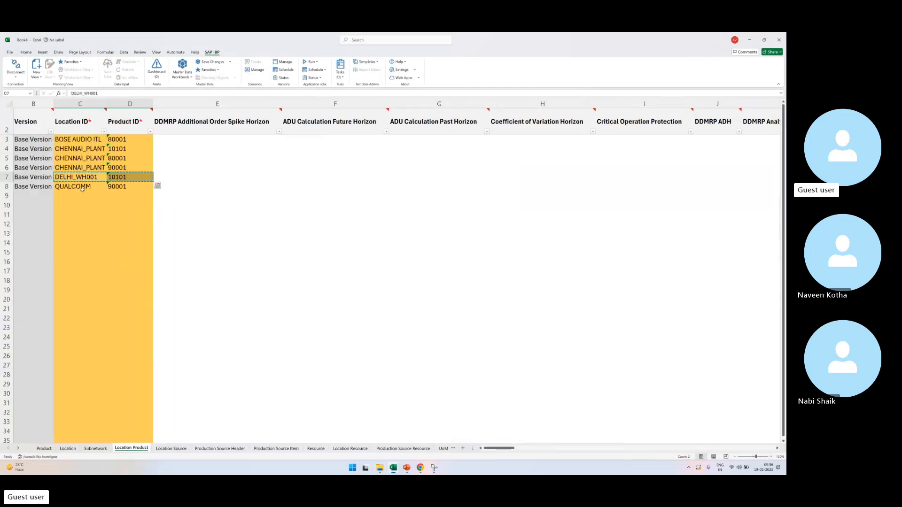
{"action": "left_click", "coordinate": [88, 149]}
{"action": "key", "text": "ctrl+c"}
{"action": "left_click", "coordinate": [172, 449]}
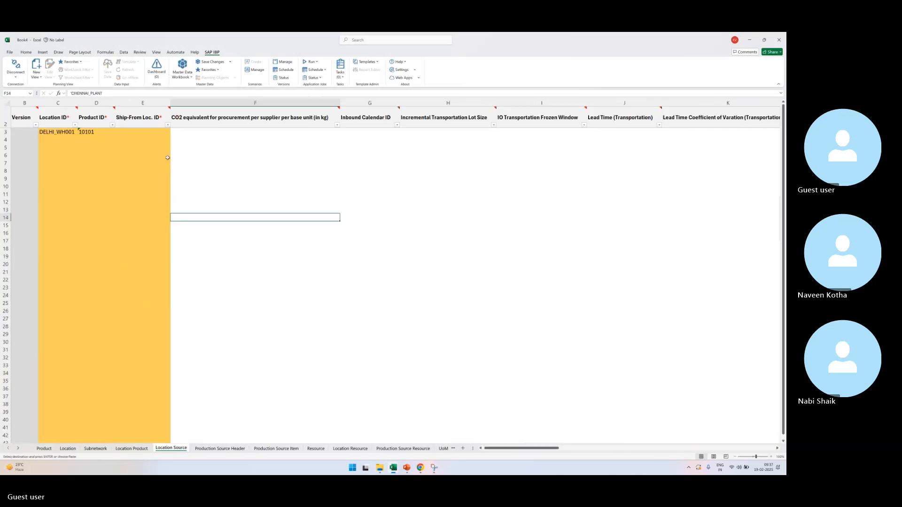
{"action": "left_click", "coordinate": [147, 132]}
{"action": "key", "text": "Return"}
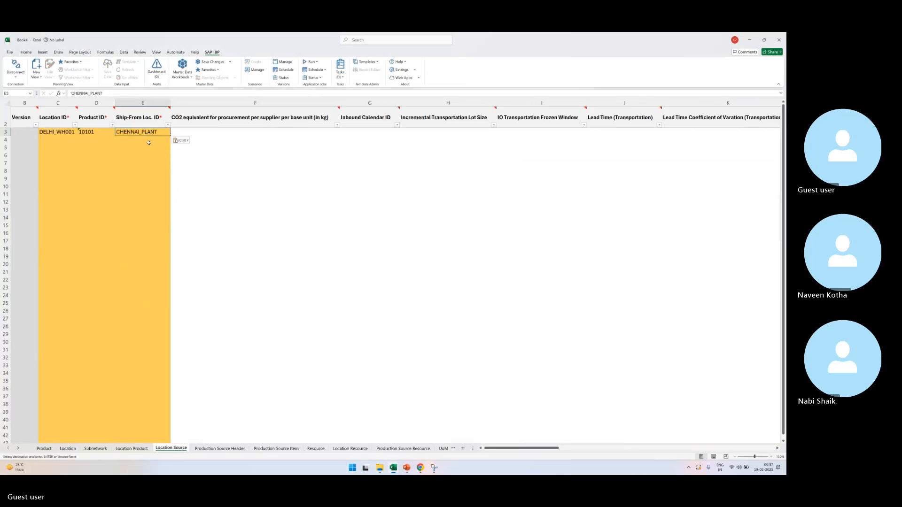
{"action": "key", "text": "ctrl+v"}
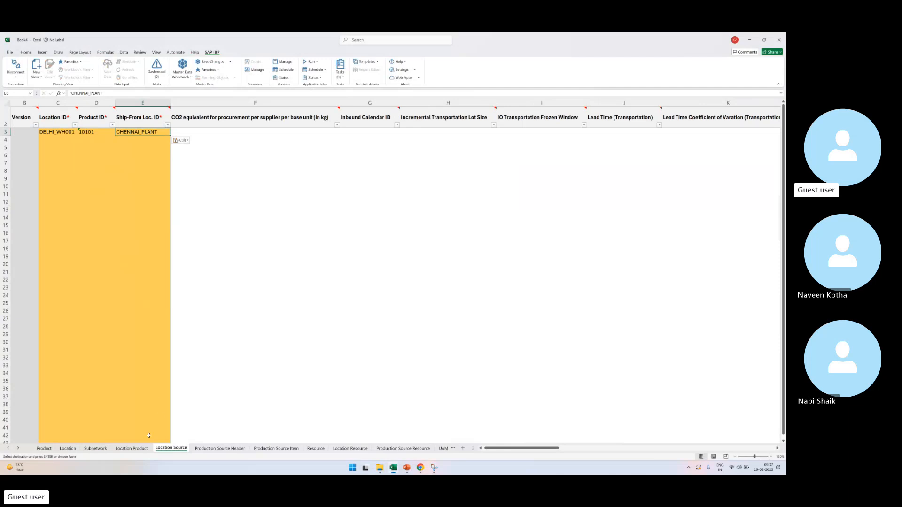
Step: Copy the CHENNAI_PLANT rows for products 80001 and 90001 into Location Source below DELHI_WH001, and widen the Location ID column
{"action": "left_click", "coordinate": [132, 448]}
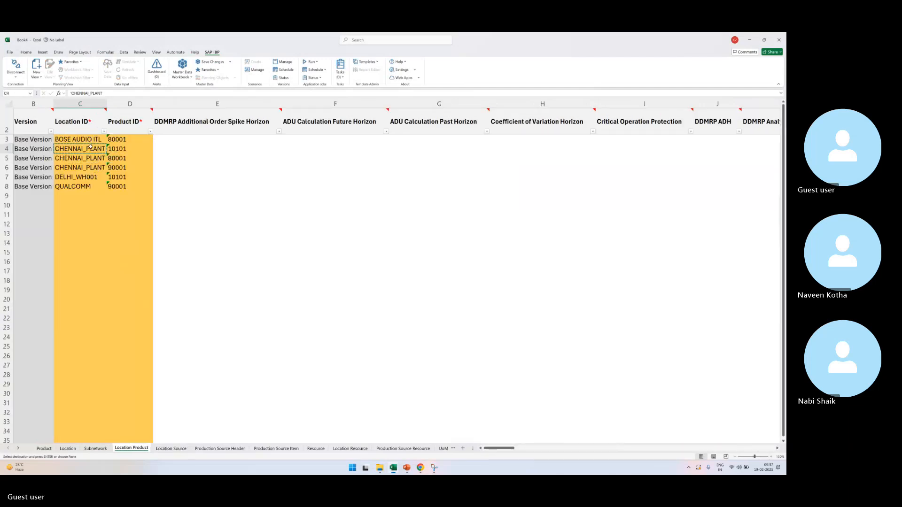
{"action": "left_click_drag", "start_coordinate": [89, 159], "coordinate": [128, 168]}
{"action": "key", "text": "ctrl+c"}
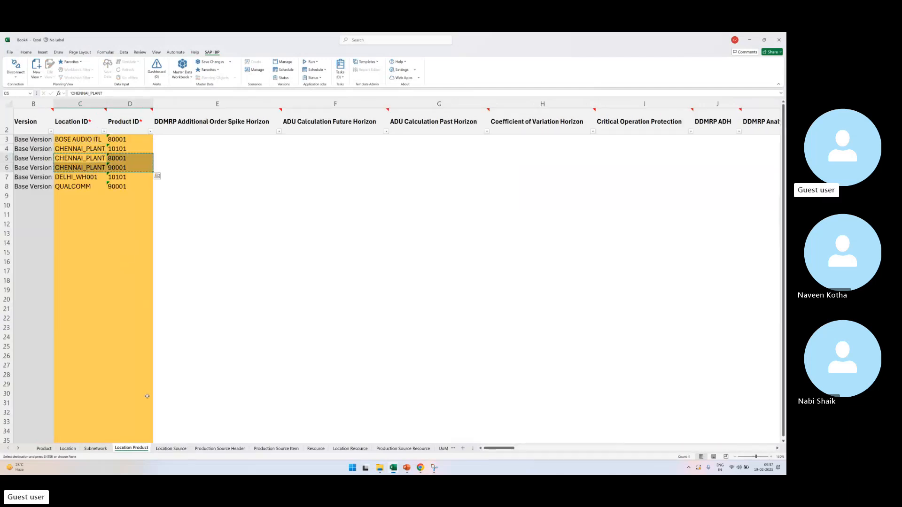
{"action": "left_click", "coordinate": [172, 448]}
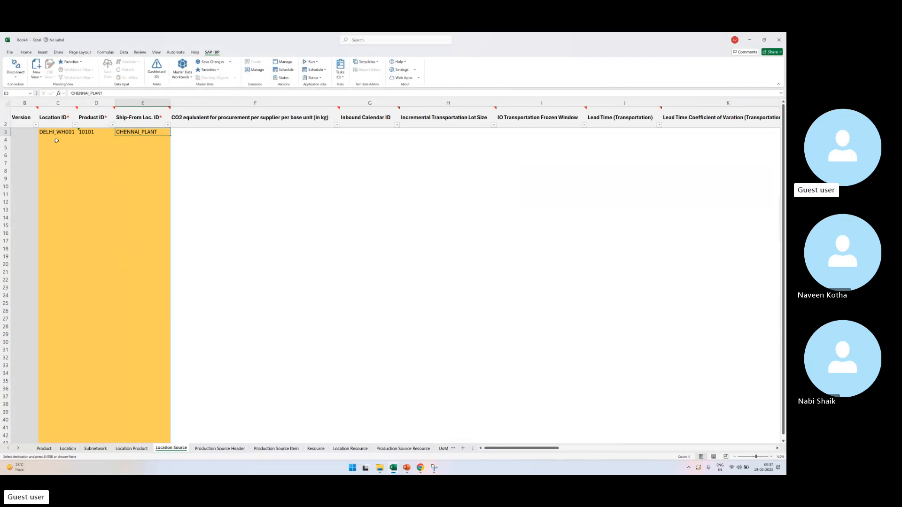
{"action": "left_click", "coordinate": [57, 140]}
{"action": "key", "text": "ctrl+v"}
{"action": "left_click", "coordinate": [79, 171]}
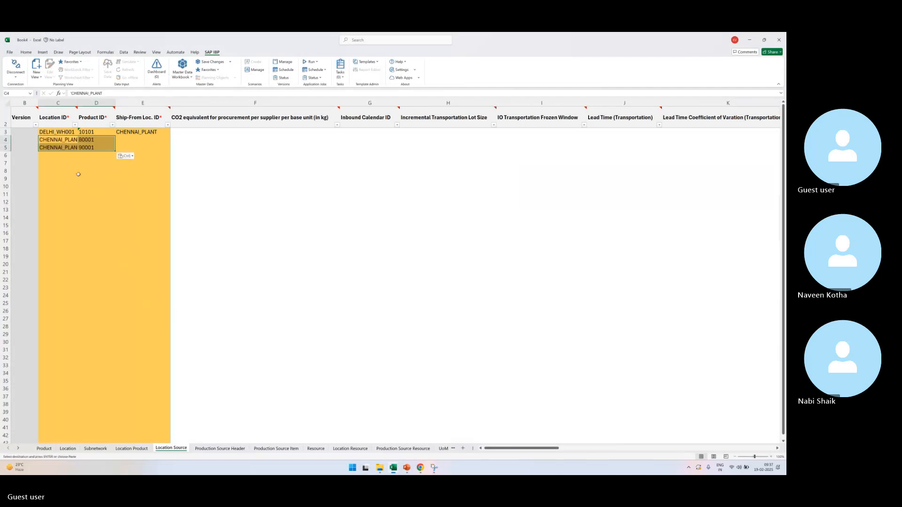
{"action": "left_click", "coordinate": [66, 141]}
{"action": "left_click_drag", "start_coordinate": [77, 103], "coordinate": [91, 102]}
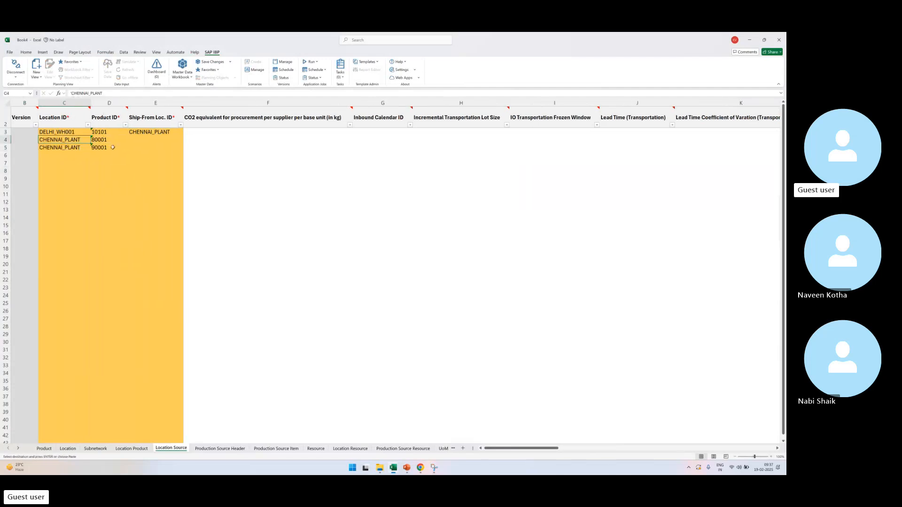
Step: Copy BOSE AUDIO ITL and QUALCOMM from Location Product into the Ship-From Loc. ID cells for products 80001 and 90001
{"action": "key", "text": "Right"}
{"action": "left_click", "coordinate": [132, 448]}
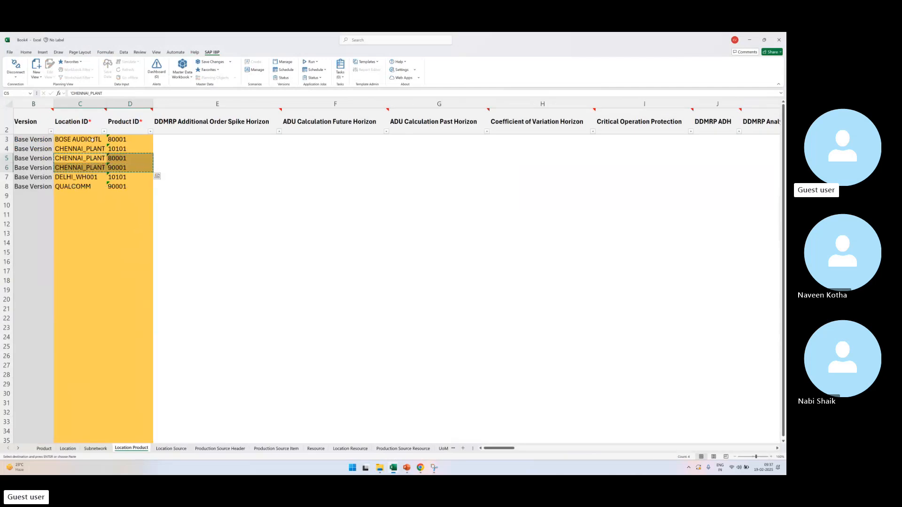
{"action": "key", "text": "Up"}
{"action": "key", "text": "Up"}
{"action": "left_click", "coordinate": [82, 190]}
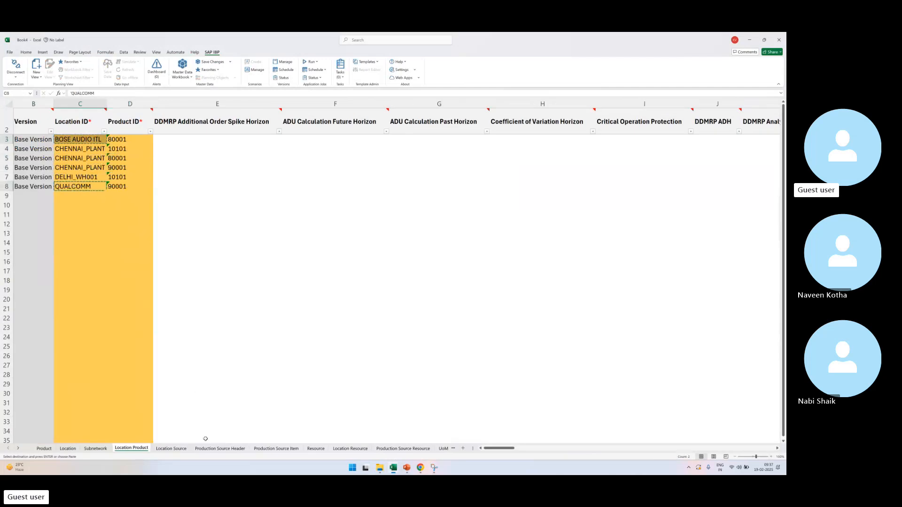
{"action": "left_click", "coordinate": [170, 448]}
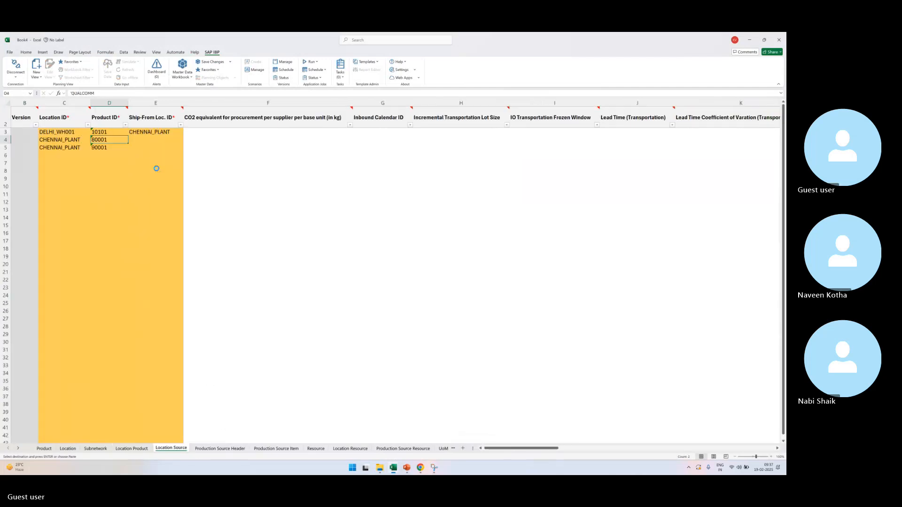
{"action": "left_click", "coordinate": [147, 139]}
{"action": "key", "text": "ctrl+v"}
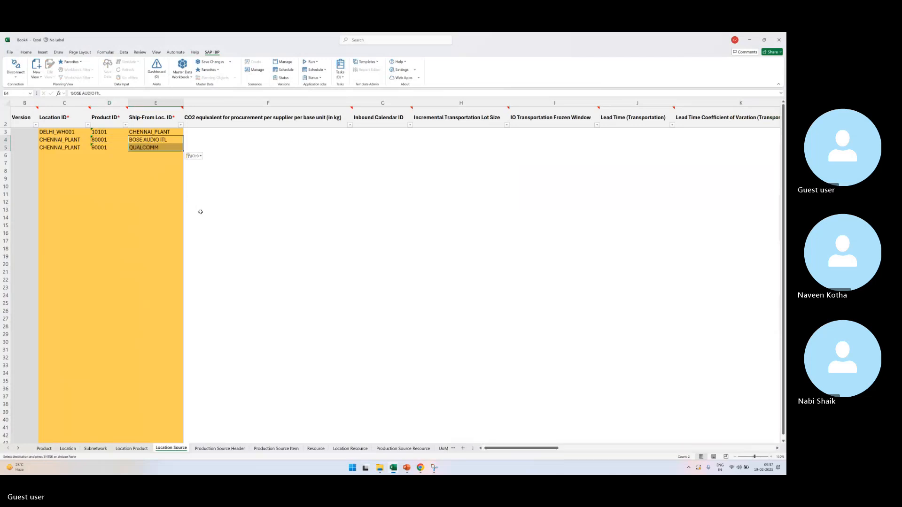
{"action": "left_click", "coordinate": [200, 212]}
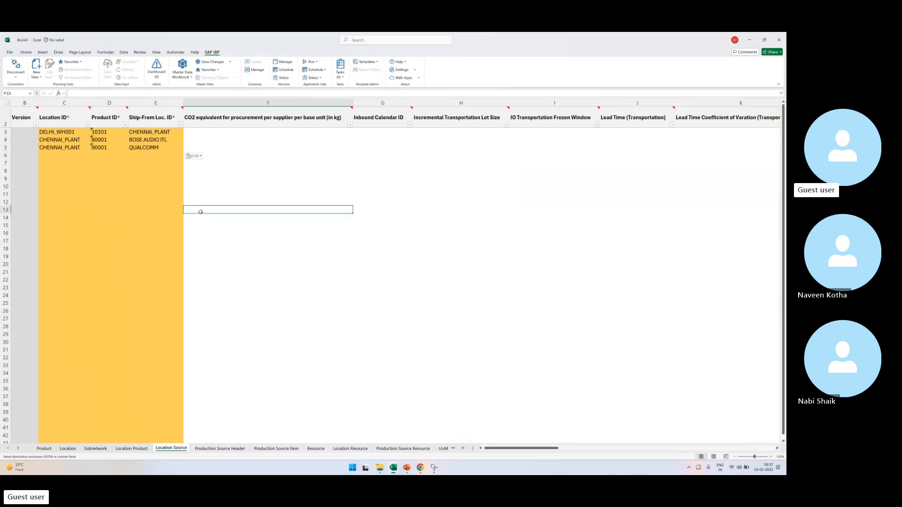
{"action": "scroll", "coordinate": [107, 249], "scroll_direction": "up", "scroll_amount": 1, "text": "ctrl"}
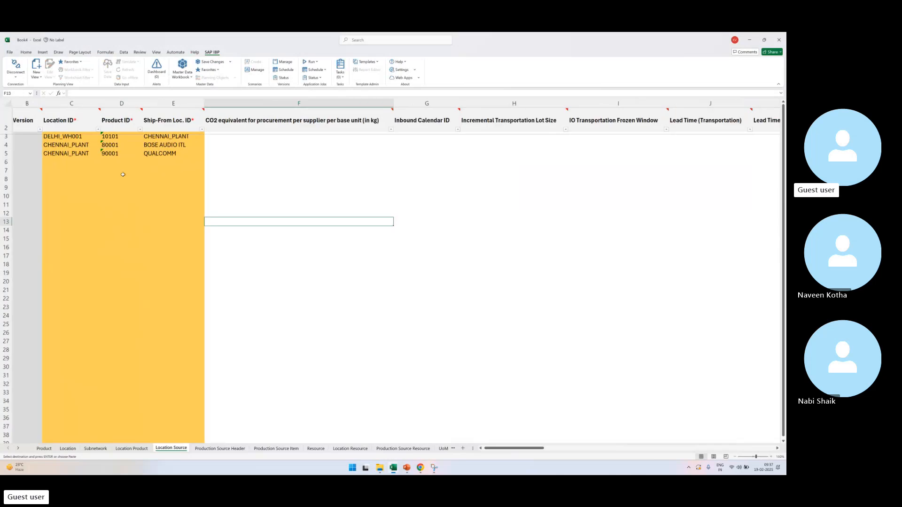
{"action": "left_click", "coordinate": [89, 169]}
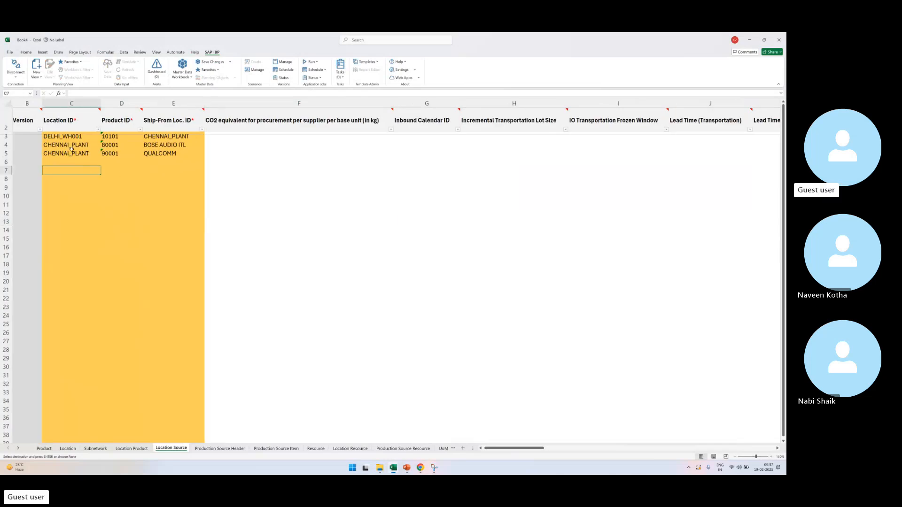
{"action": "left_click", "coordinate": [73, 146]}
{"action": "left_click", "coordinate": [109, 137], "text": "ctrl"}
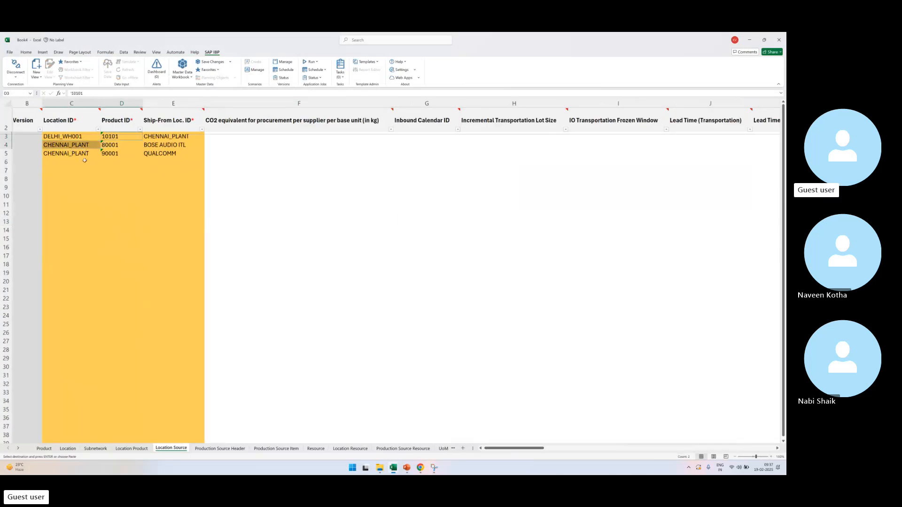
Step: Copy CHENNAI_PLANT and product 10101 into the Location ID and Product ID cells of row 6 in Location Source
{"action": "left_click", "coordinate": [78, 146]}
{"action": "key", "text": "ctrl+c"}
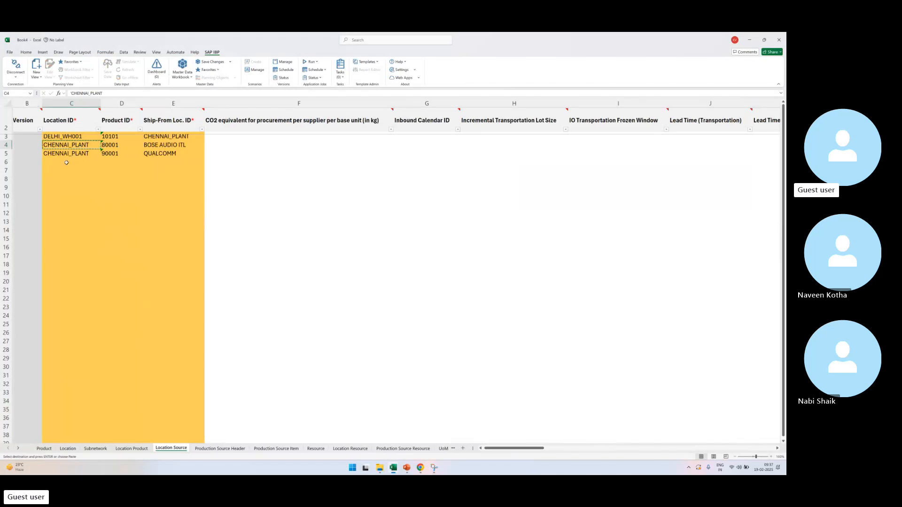
{"action": "left_click", "coordinate": [70, 156]}
{"action": "key", "text": "ctrl+v"}
{"action": "left_click", "coordinate": [93, 170]}
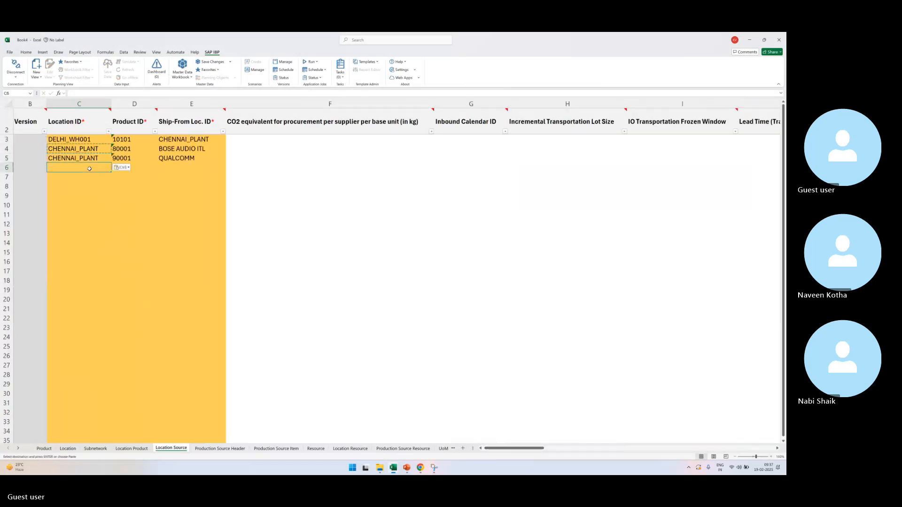
{"action": "key", "text": "ctrl+v"}
{"action": "left_click", "coordinate": [125, 139]}
{"action": "key", "text": "ctrl+c"}
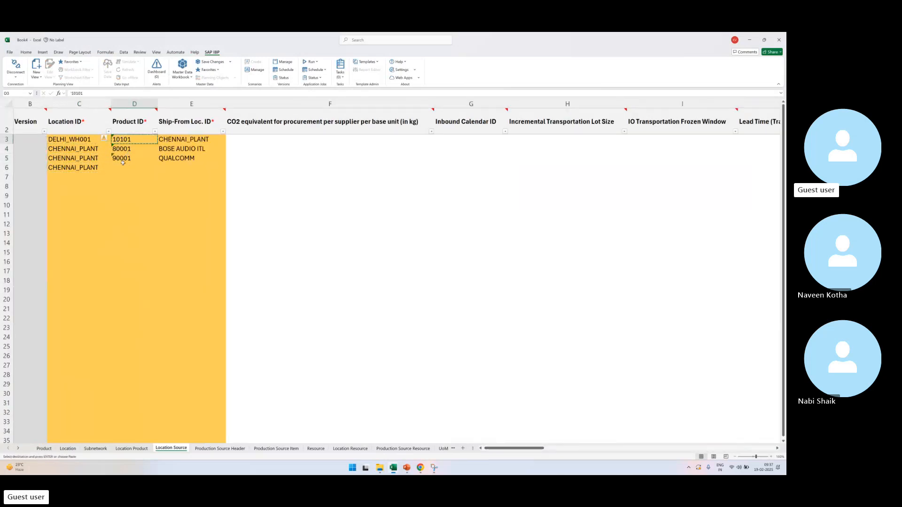
{"action": "left_click", "coordinate": [113, 168]}
{"action": "key", "text": "ctrl+v"}
Step: Color the text of the CHENNAI_PLANT 10101 row red, from Location ID through Ship-From Loc. ID
{"action": "left_click_drag", "start_coordinate": [110, 167], "coordinate": [187, 168]}
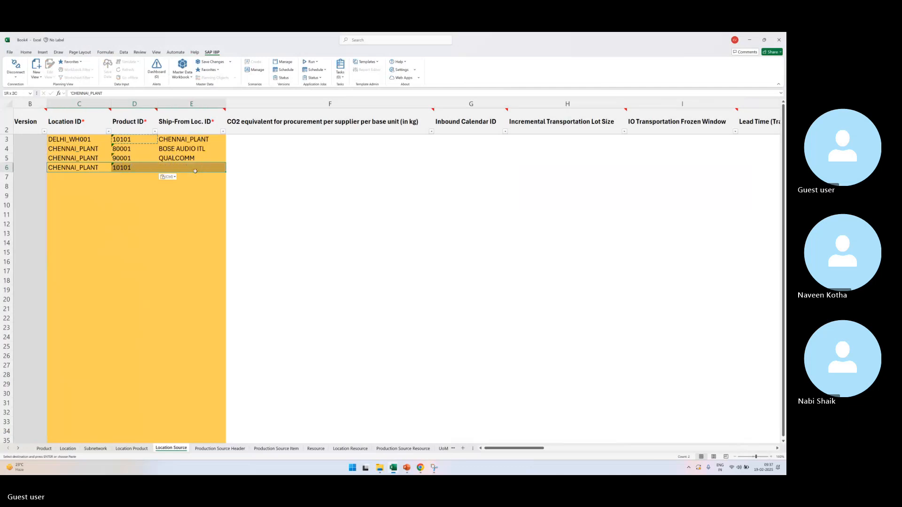
{"action": "left_click", "coordinate": [26, 52]}
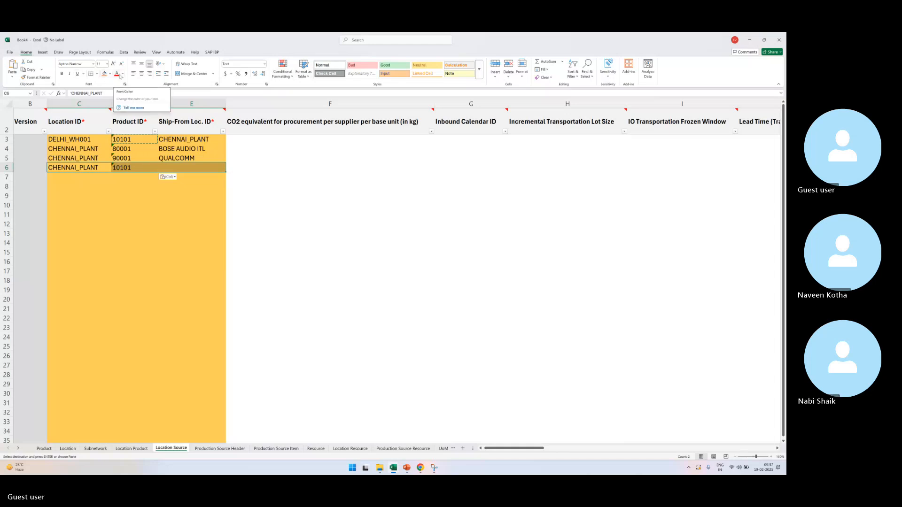
{"action": "left_click", "coordinate": [119, 74]}
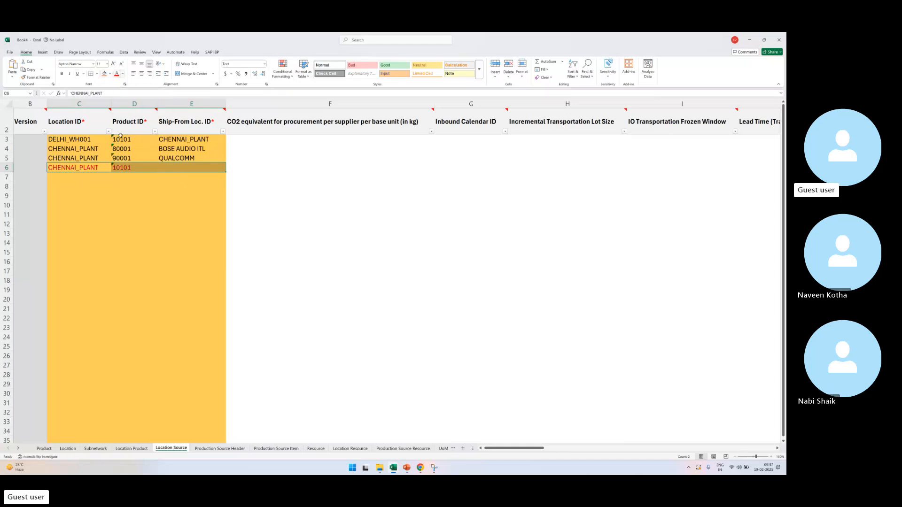
{"action": "left_click", "coordinate": [6, 168]}
{"action": "left_click", "coordinate": [167, 202]}
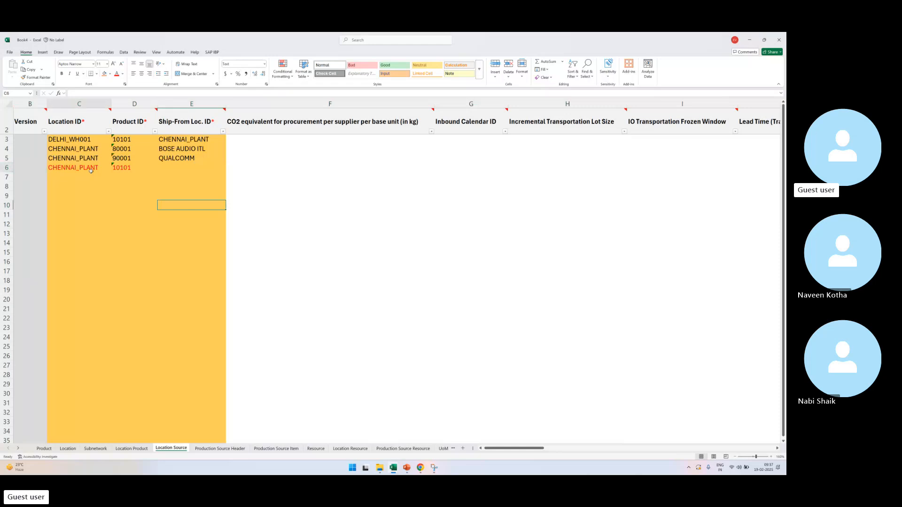
{"action": "left_click_drag", "start_coordinate": [91, 171], "coordinate": [197, 168]}
{"action": "left_click", "coordinate": [200, 264]}
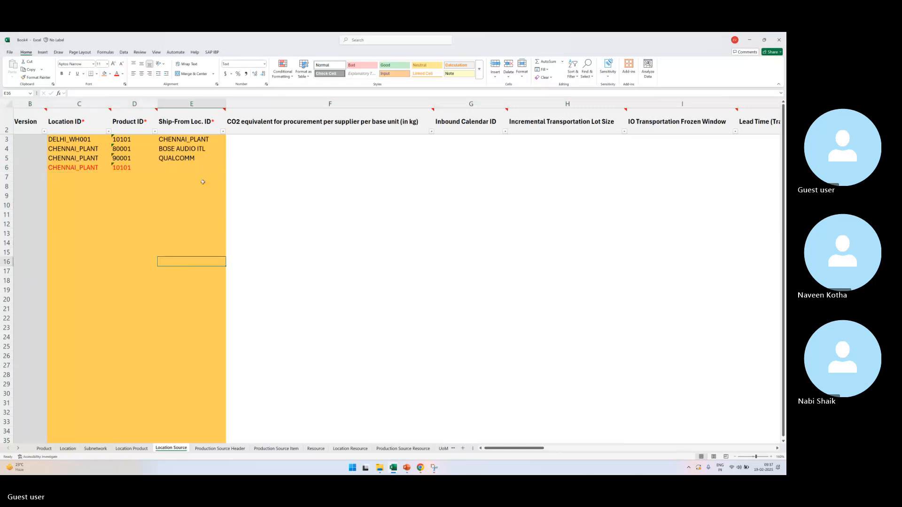
Step: Clear the contents of the red CHENNAI_PLANT 10101 row in Location Source
{"action": "left_click", "coordinate": [191, 166]}
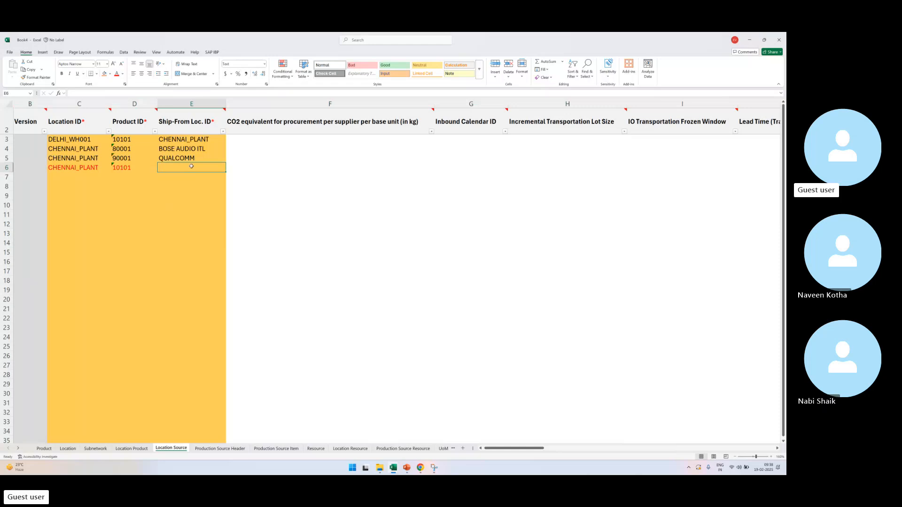
{"action": "key", "text": "shift+Left"}
{"action": "key", "text": "shift+Left"}
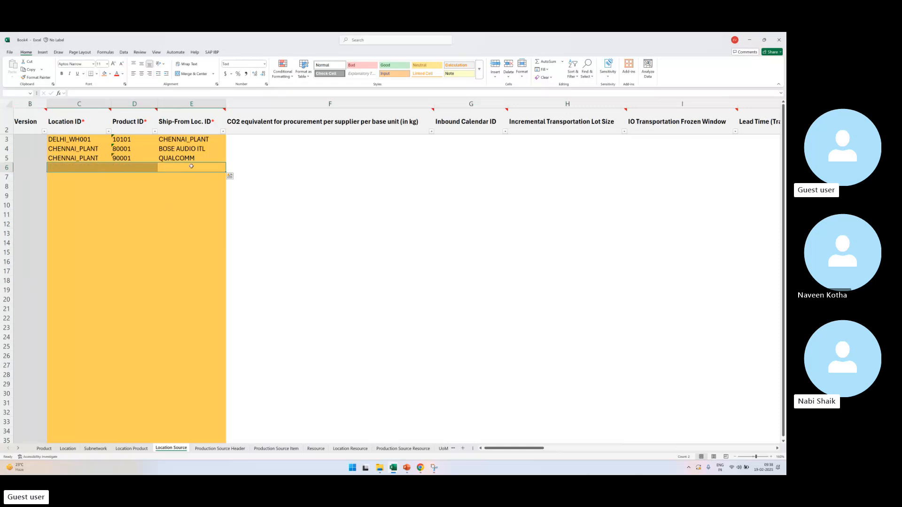
{"action": "key", "text": "shift+Right"}
{"action": "key", "text": "shift+Right"}
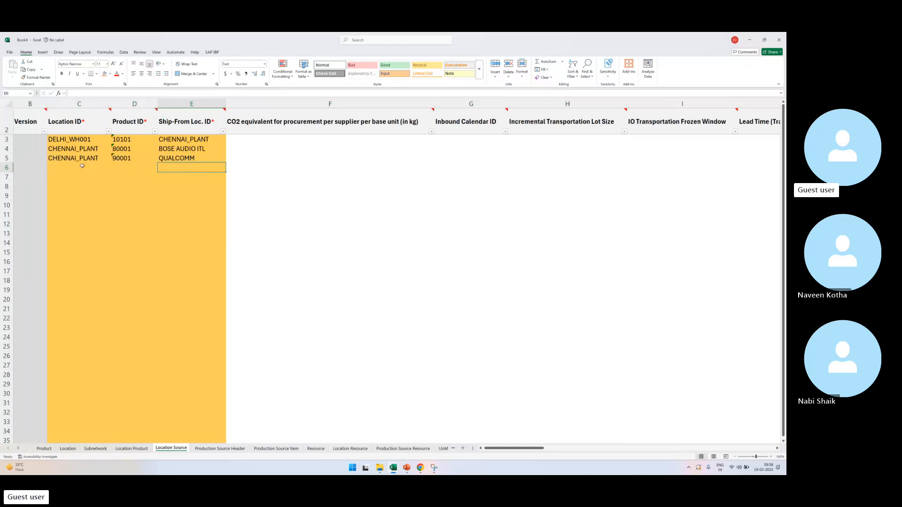
{"action": "left_click_drag", "start_coordinate": [82, 165], "coordinate": [188, 167]}
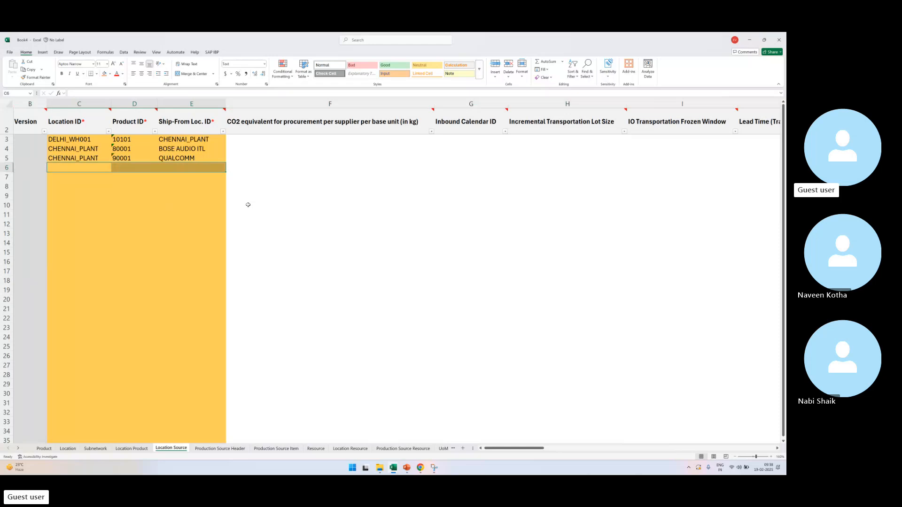
Step: Copy BOSE AUDIO ITL and product 80001 into the Location ID and Product ID cells of row 6
{"action": "left_click", "coordinate": [94, 169]}
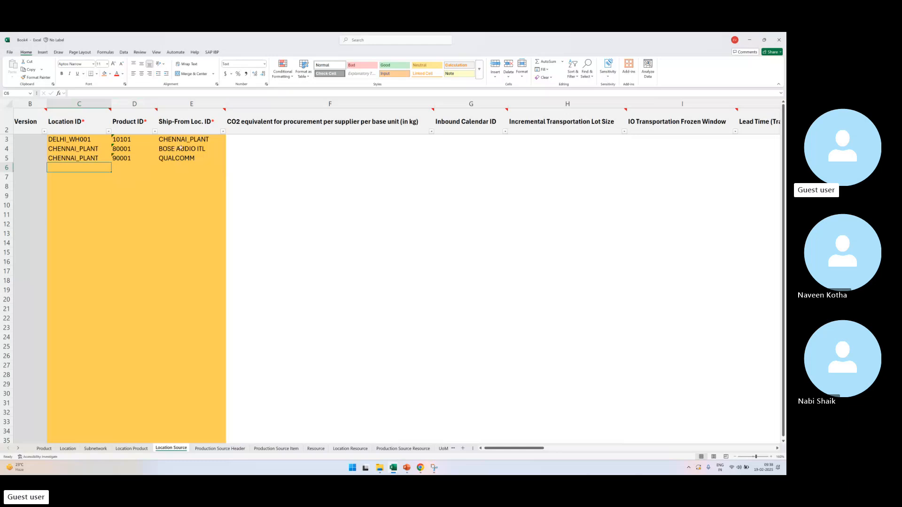
{"action": "left_click", "coordinate": [178, 151]}
{"action": "key", "text": "ctrl+c"}
{"action": "left_click", "coordinate": [62, 166]}
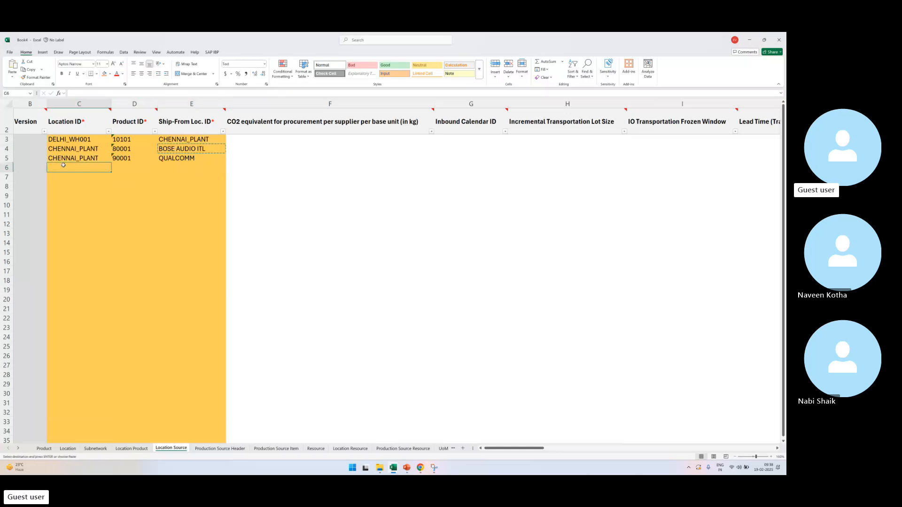
{"action": "key", "text": "ctrl+v"}
{"action": "left_click", "coordinate": [132, 149]}
{"action": "key", "text": "ctrl+c"}
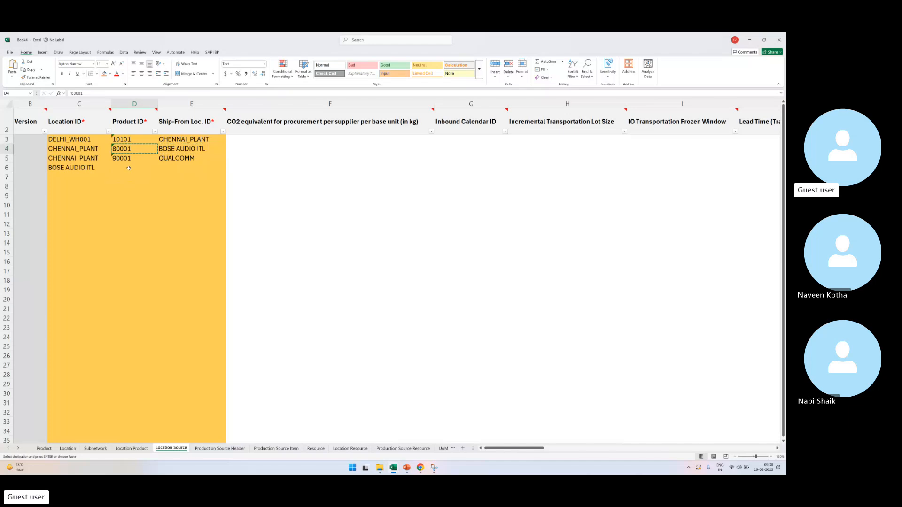
{"action": "left_click", "coordinate": [126, 168]}
{"action": "key", "text": "ctrl+v"}
Step: Apply the Bad cell style to row 6 from Location ID through Ship-From Loc. ID
{"action": "left_click", "coordinate": [108, 164]}
{"action": "left_click_drag", "start_coordinate": [108, 165], "coordinate": [189, 169]}
{"action": "left_click", "coordinate": [367, 66]}
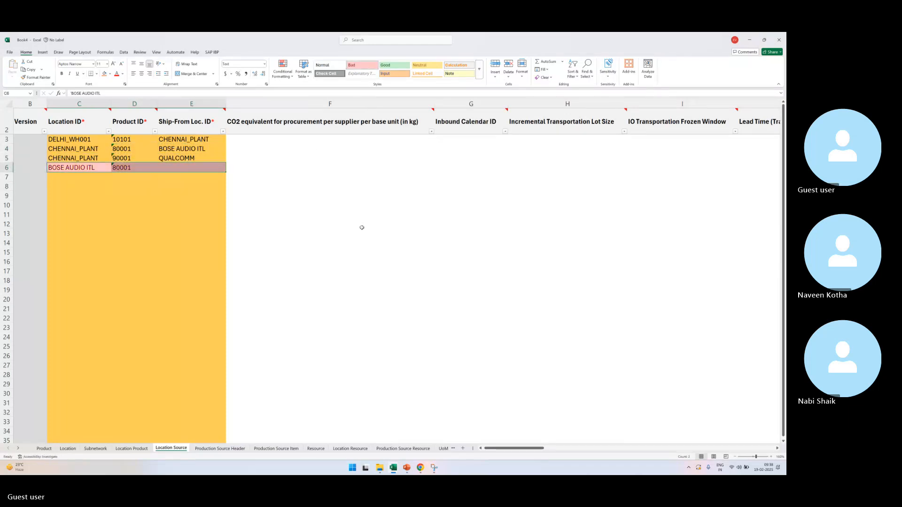
{"action": "left_click", "coordinate": [138, 218]}
{"action": "left_click_drag", "start_coordinate": [92, 168], "coordinate": [179, 169]}
{"action": "left_click", "coordinate": [179, 196]}
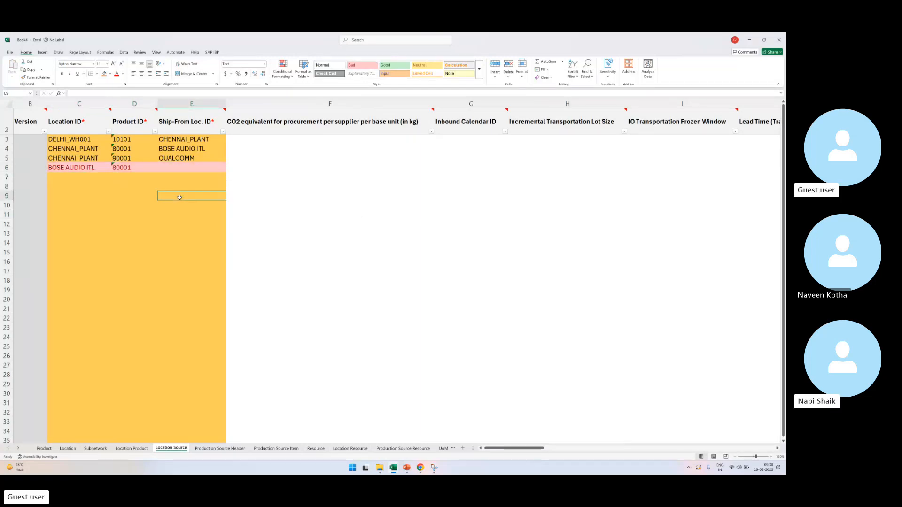
Step: Examine the BOSE AUDIO ITL row's location, product and empty ship-from cells against their column headers
{"action": "left_click", "coordinate": [192, 184]}
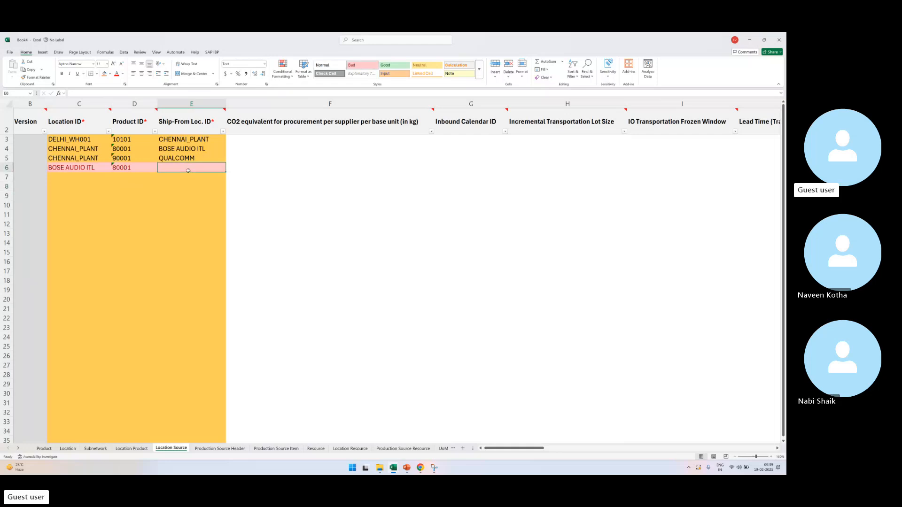
{"action": "left_click", "coordinate": [75, 133]}
{"action": "left_click", "coordinate": [75, 168]}
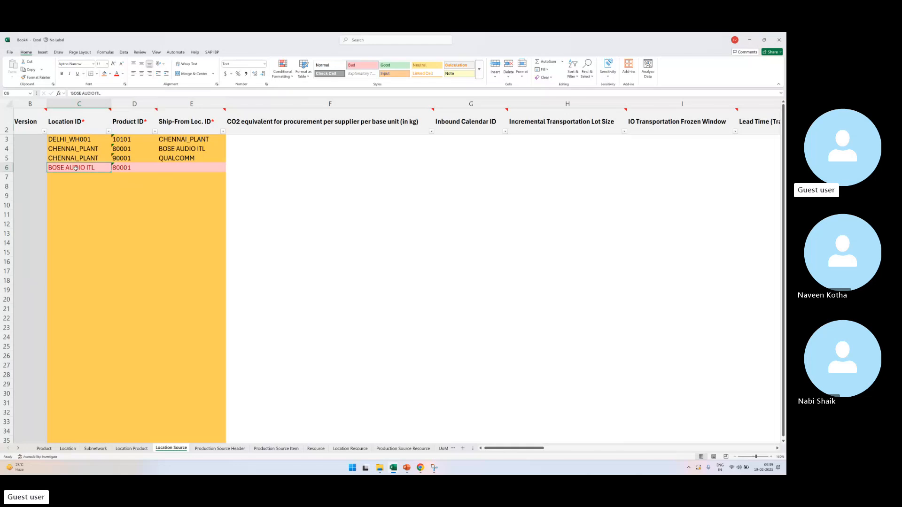
{"action": "left_click", "coordinate": [122, 131]}
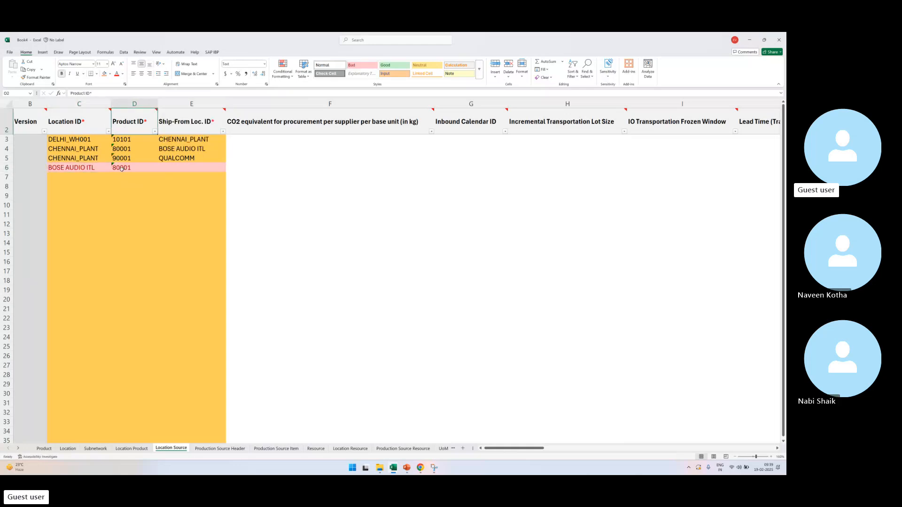
{"action": "left_click", "coordinate": [121, 169]}
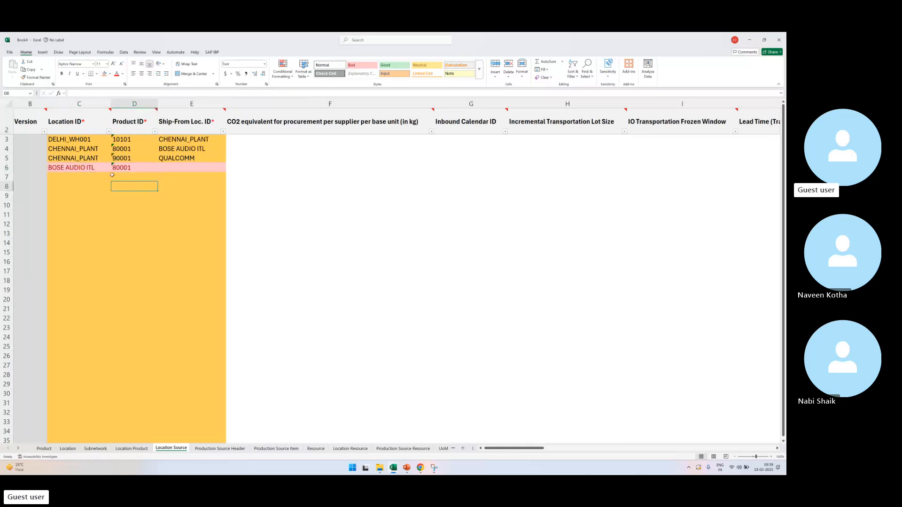
{"action": "left_click_drag", "start_coordinate": [89, 167], "coordinate": [122, 167]}
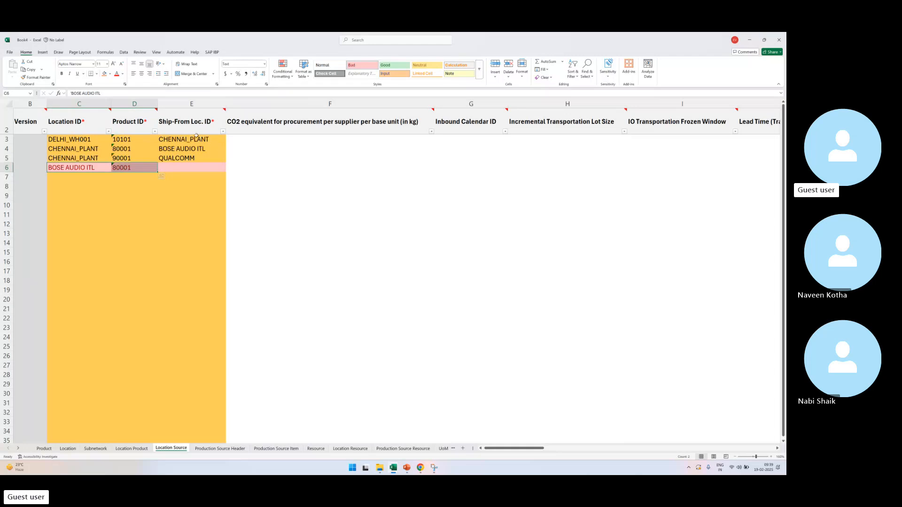
{"action": "left_click", "coordinate": [193, 167]}
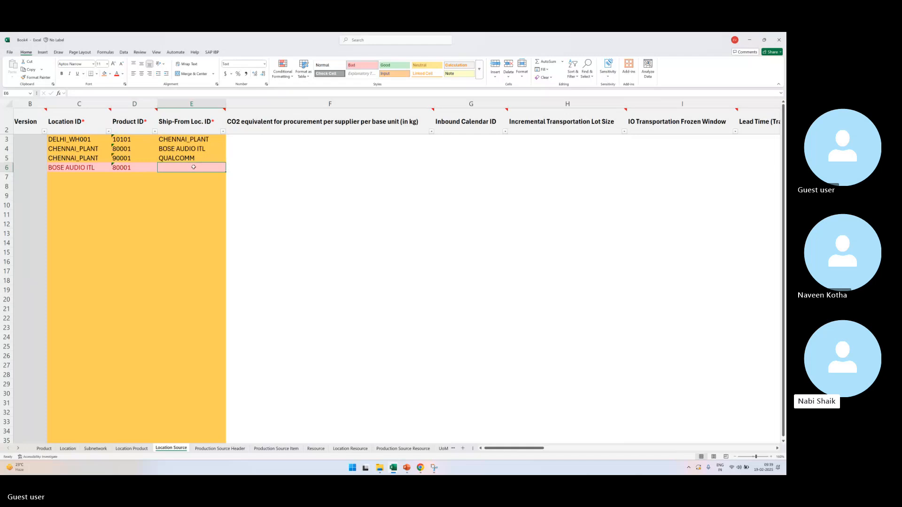
{"action": "left_click_drag", "start_coordinate": [85, 168], "coordinate": [173, 168]}
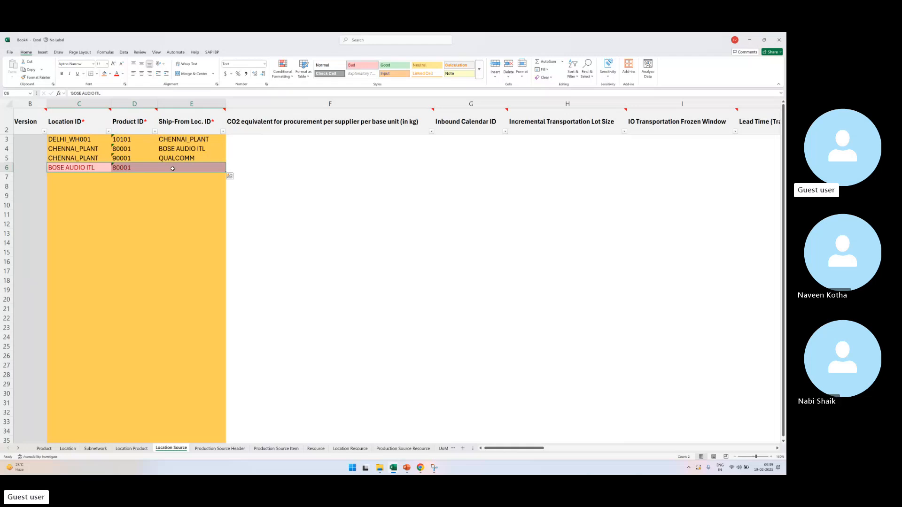
{"action": "left_click", "coordinate": [179, 186]}
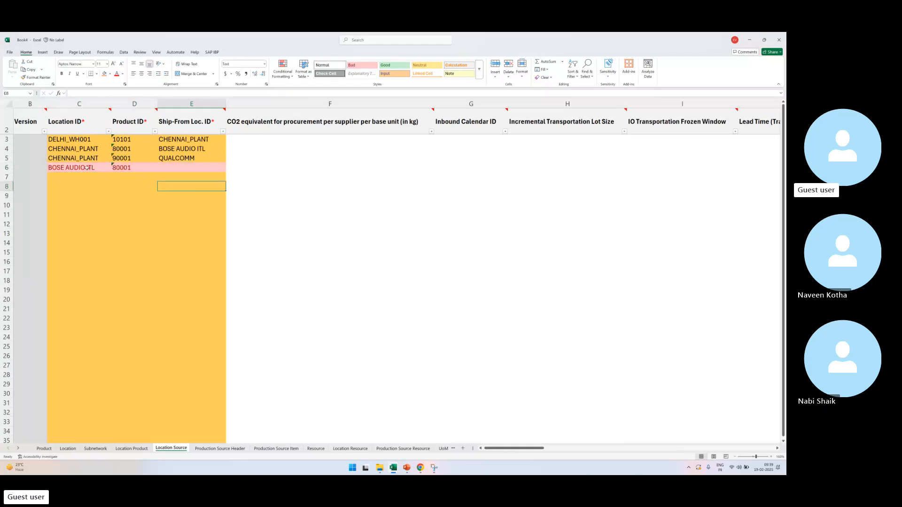
{"action": "left_click_drag", "start_coordinate": [87, 168], "coordinate": [186, 170]}
{"action": "left_click", "coordinate": [189, 187]}
{"action": "left_click_drag", "start_coordinate": [89, 169], "coordinate": [135, 168]}
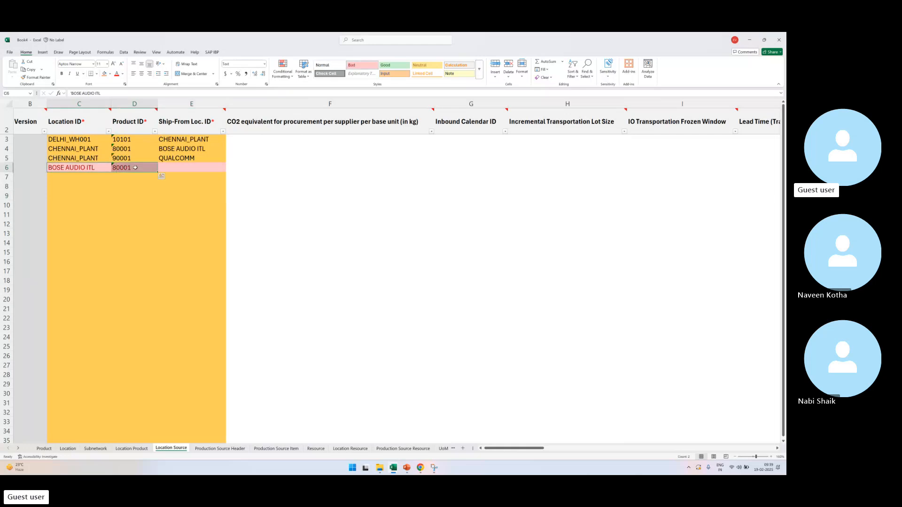
Step: Switch to the PowerPoint deck and review the vendor rules under Location on slide 8
{"action": "key", "text": "alt+Tab"}
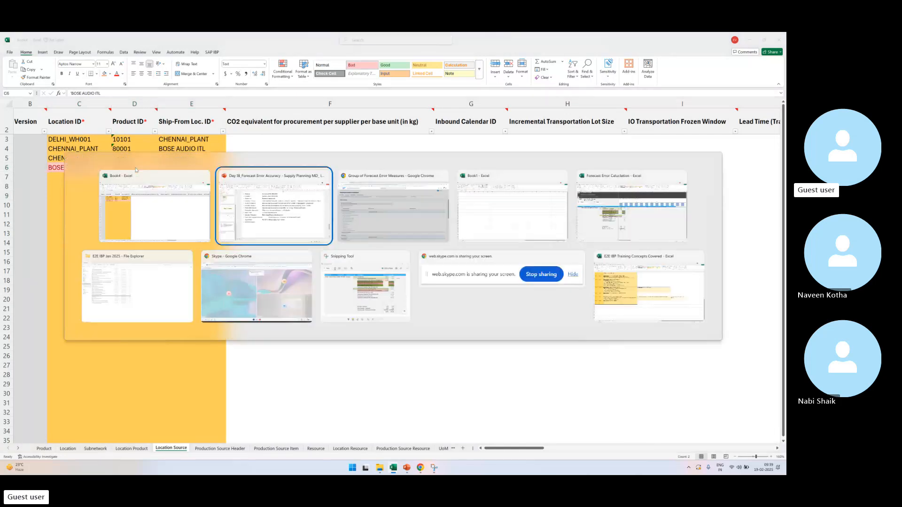
{"action": "left_click", "coordinate": [73, 389]}
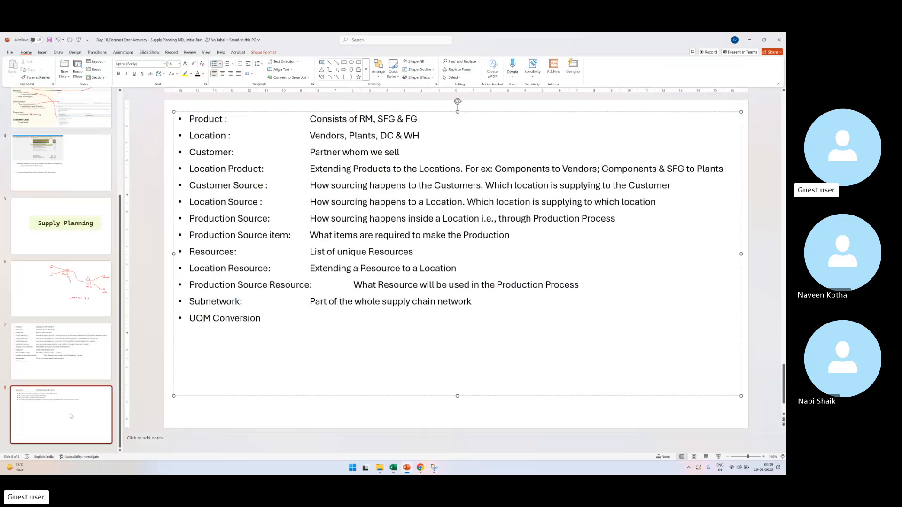
{"action": "left_click", "coordinate": [564, 175]}
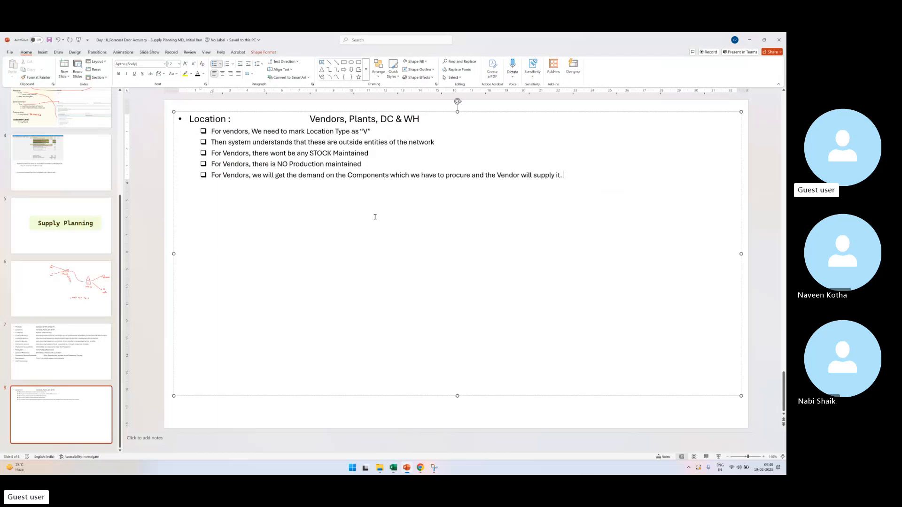
Step: Return to the Excel workbook and clear the contents of the BOSE AUDIO ITL 80001 row in Location Source
{"action": "key", "text": "alt+Tab"}
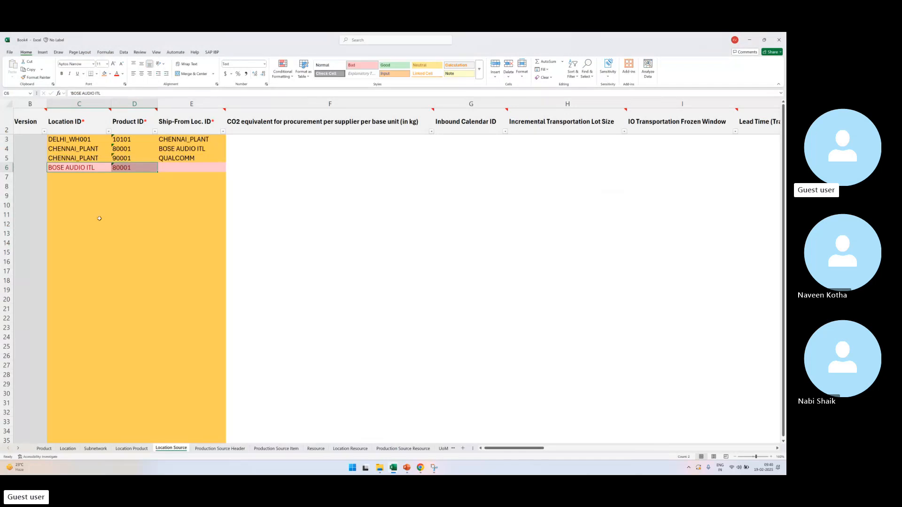
{"action": "left_click", "coordinate": [99, 218]}
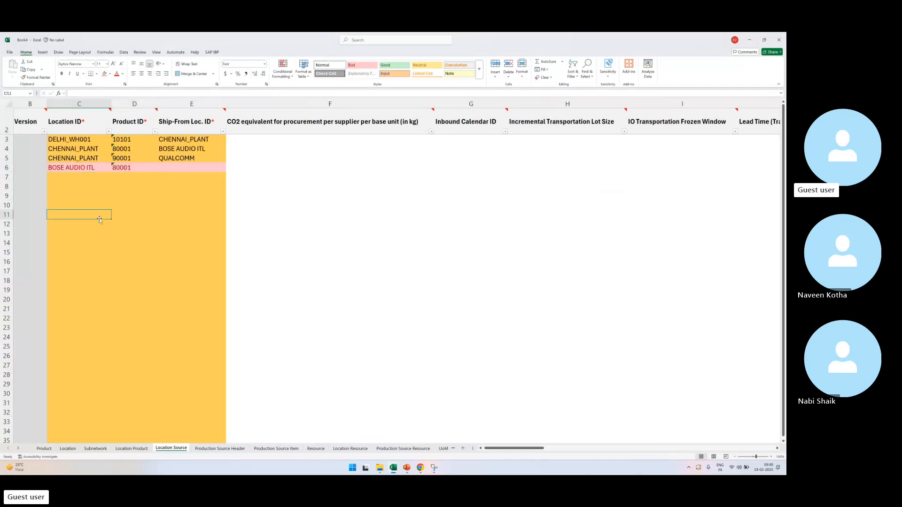
{"action": "left_click", "coordinate": [154, 167]}
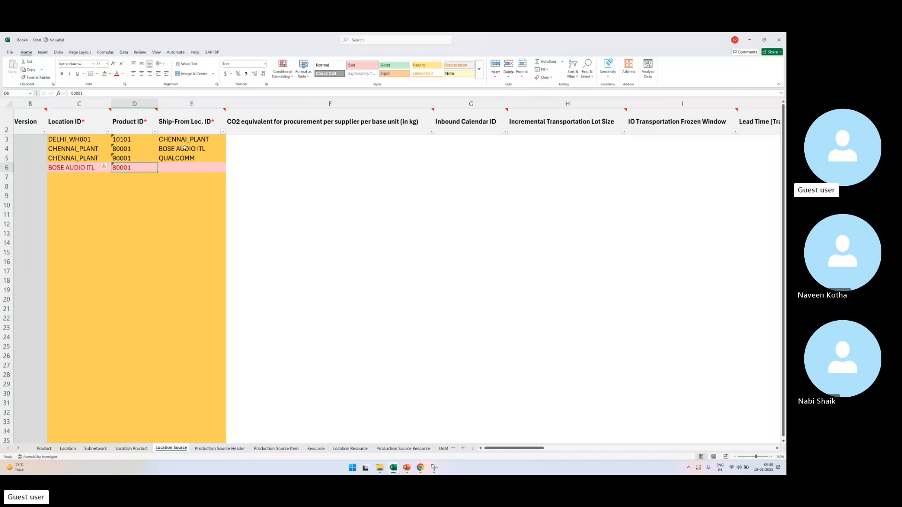
{"action": "left_click_drag", "start_coordinate": [98, 168], "coordinate": [236, 174]}
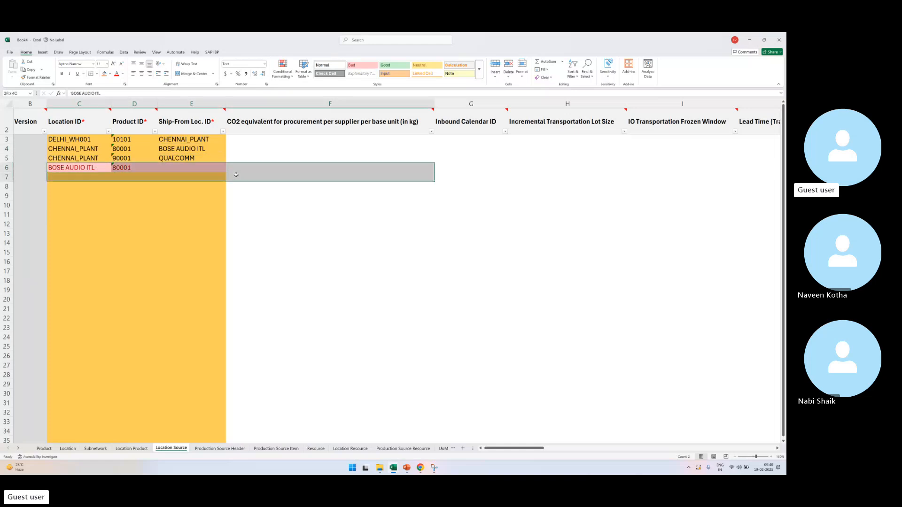
{"action": "key", "text": "Delete"}
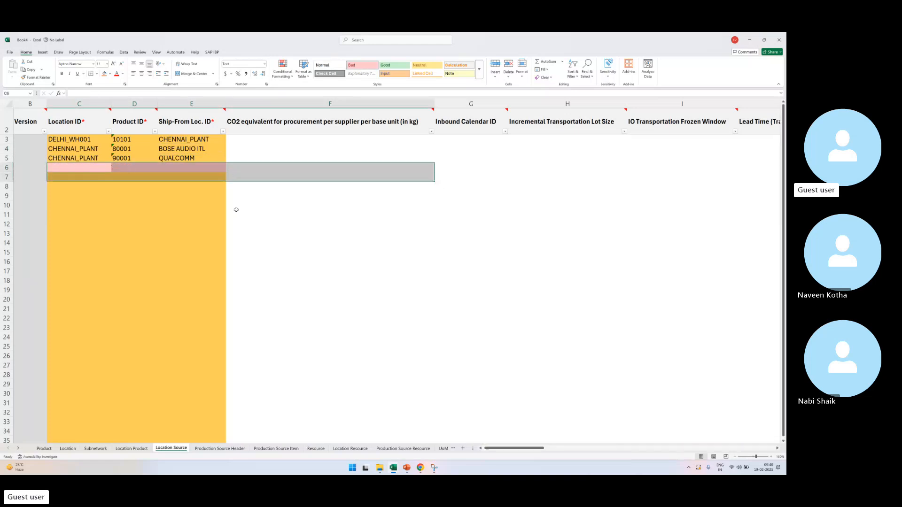
Step: Save the Location Source master data changes to SAP IBP without downloading the change report
{"action": "left_click", "coordinate": [237, 209]}
{"action": "left_click", "coordinate": [212, 52]}
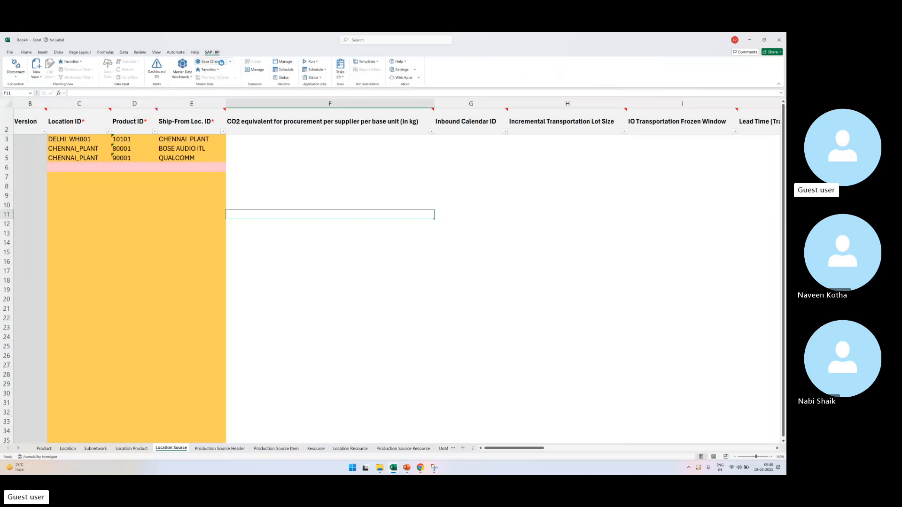
{"action": "left_click", "coordinate": [222, 62]}
{"action": "left_click", "coordinate": [424, 285]}
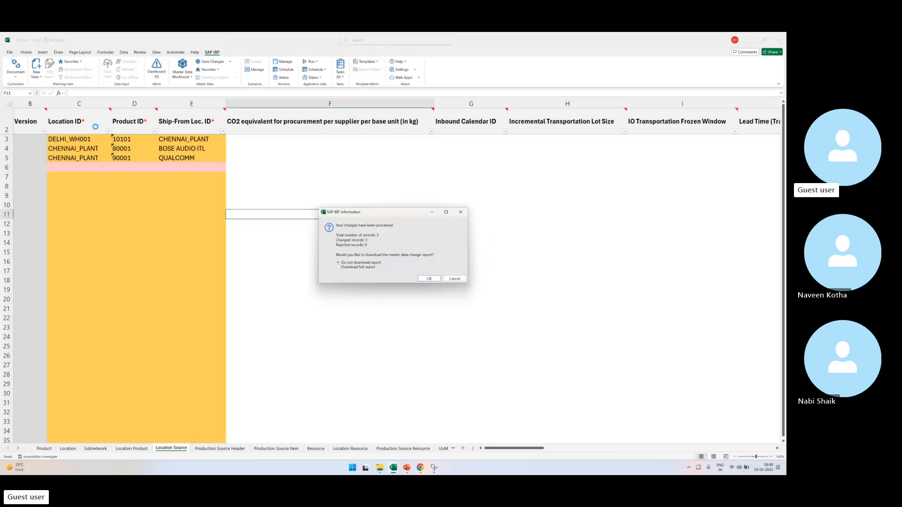
{"action": "left_click", "coordinate": [429, 278]}
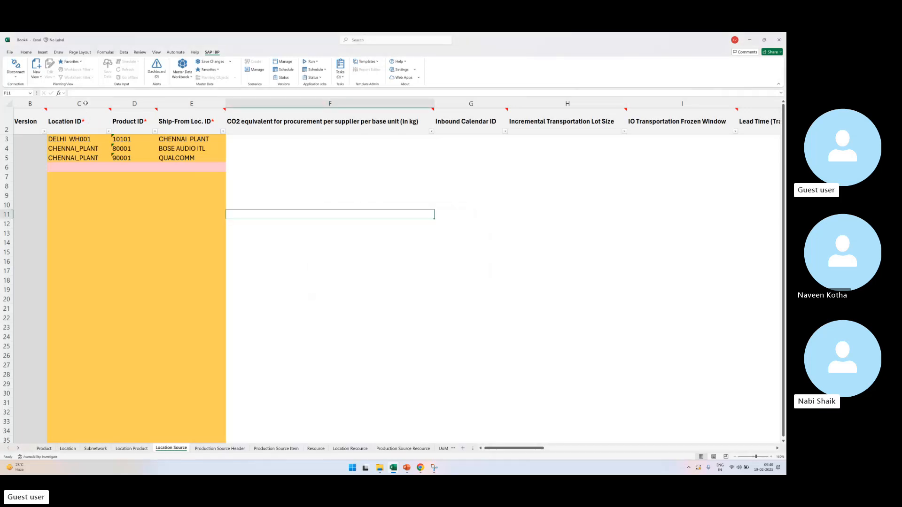
Step: Refresh the Location Source master data and fit the Location ID column's width to its contents
{"action": "left_click", "coordinate": [229, 62]}
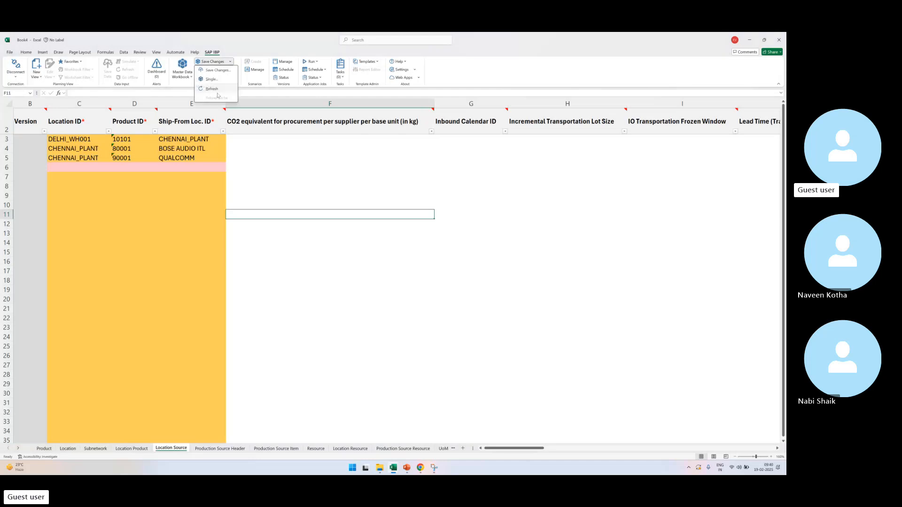
{"action": "left_click", "coordinate": [215, 90]}
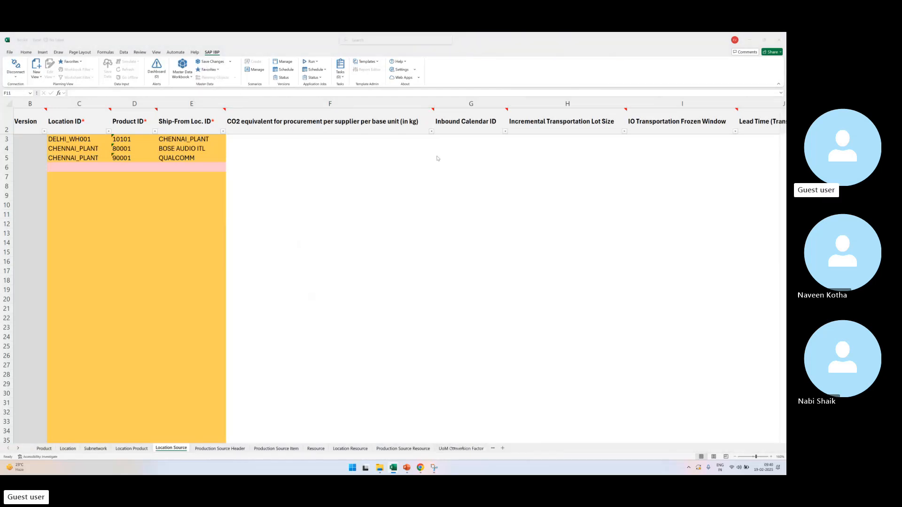
{"action": "left_click", "coordinate": [466, 128]}
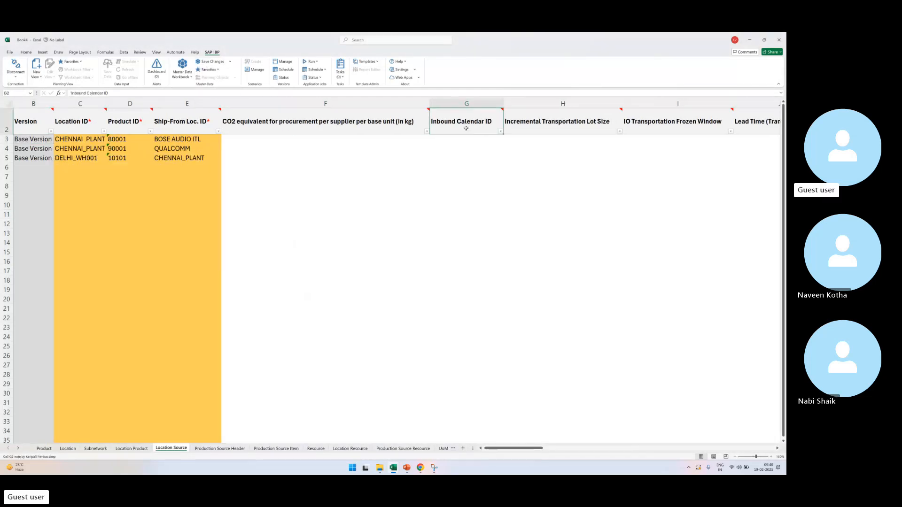
{"action": "left_click_drag", "start_coordinate": [462, 150], "coordinate": [459, 131]}
{"action": "left_click", "coordinate": [456, 160]}
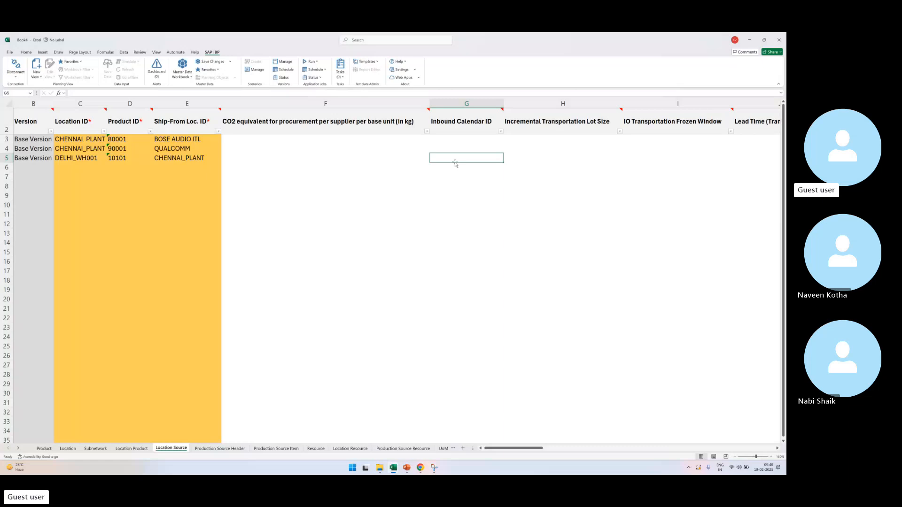
{"action": "double_click", "coordinate": [106, 103]}
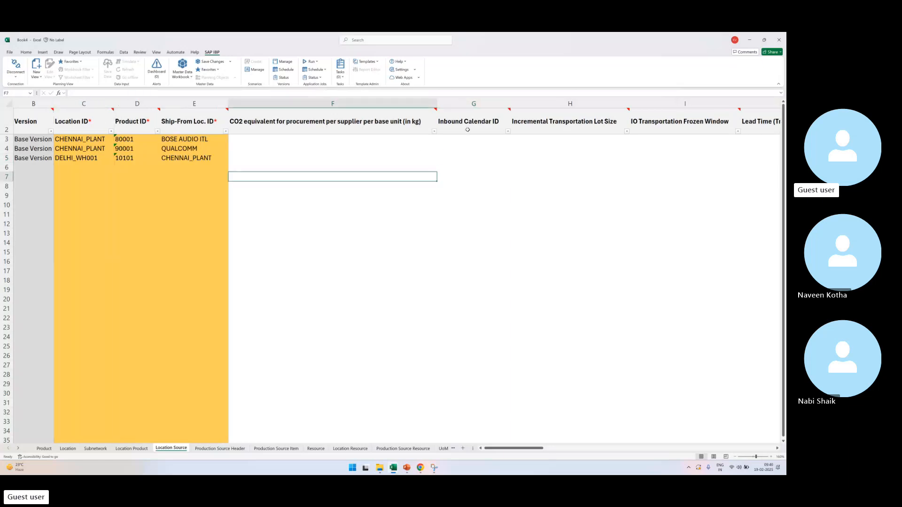
Step: Examine the Inbound Calendar ID and Incremental Transportation Lot Size columns alongside the CHENNAI_PLANT 80001 source row
{"action": "left_click_drag", "start_coordinate": [470, 123], "coordinate": [466, 158]}
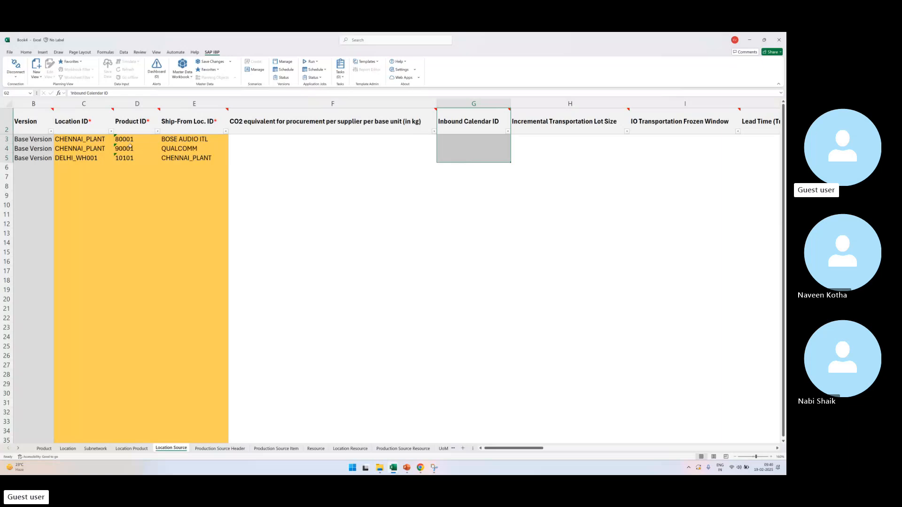
{"action": "left_click", "coordinate": [90, 141]}
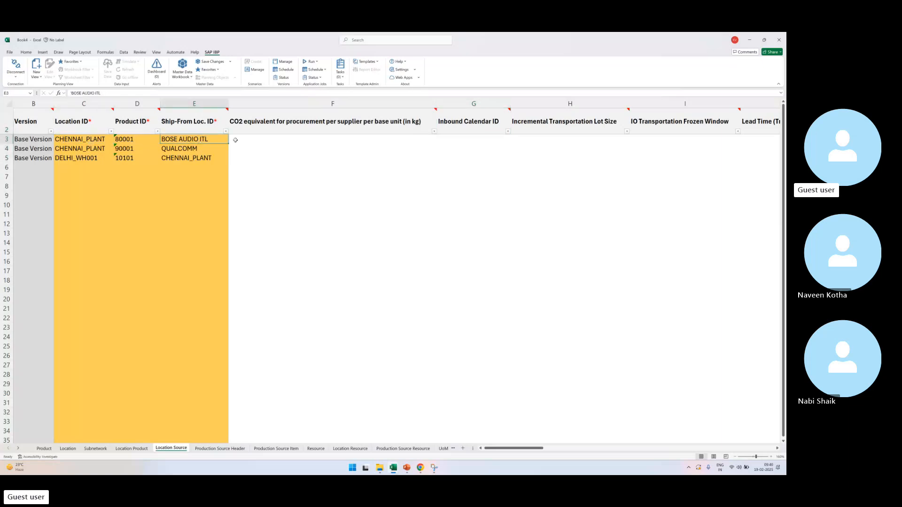
{"action": "left_click_drag", "start_coordinate": [242, 140], "coordinate": [99, 140]}
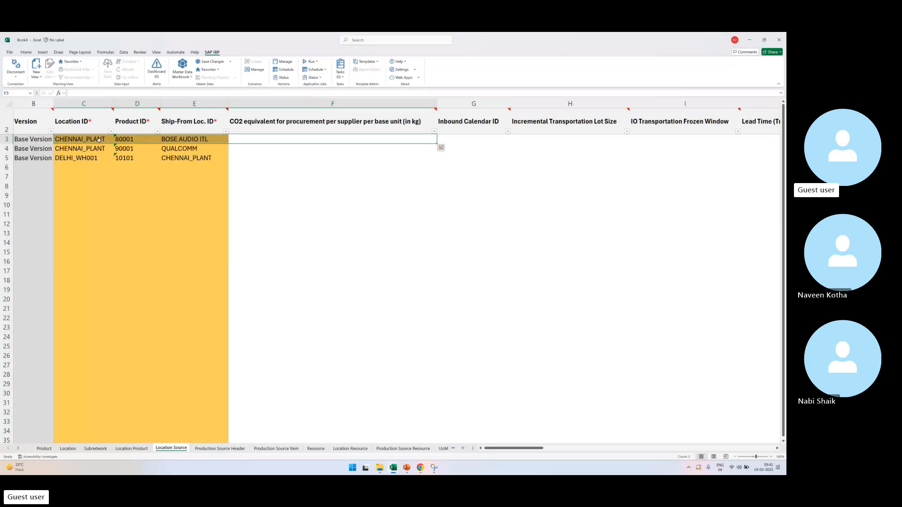
{"action": "left_click", "coordinate": [453, 123]}
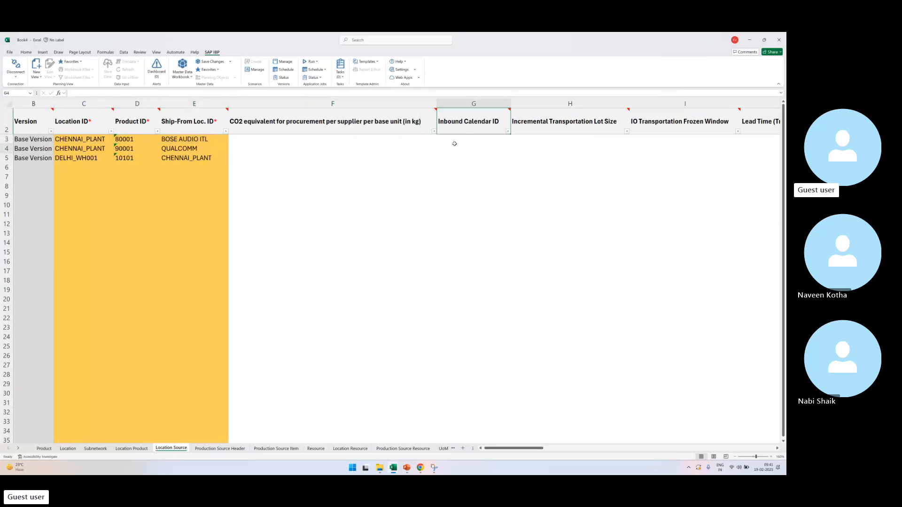
{"action": "left_click", "coordinate": [462, 150]}
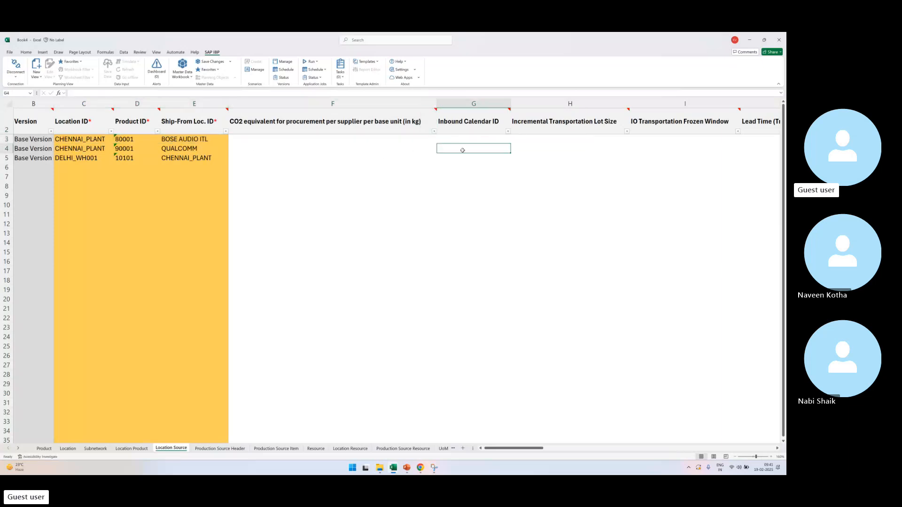
{"action": "left_click", "coordinate": [595, 143]}
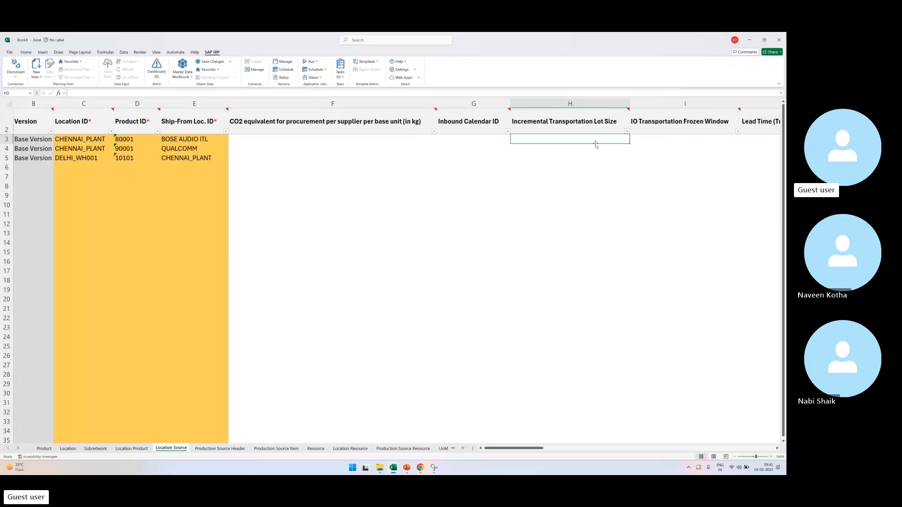
Step: Examine the ship-from and receiving locations of the BOSE AUDIO ITL row for product 80001
{"action": "left_click", "coordinate": [207, 139]}
{"action": "left_click_drag", "start_coordinate": [243, 139], "coordinate": [210, 139]}
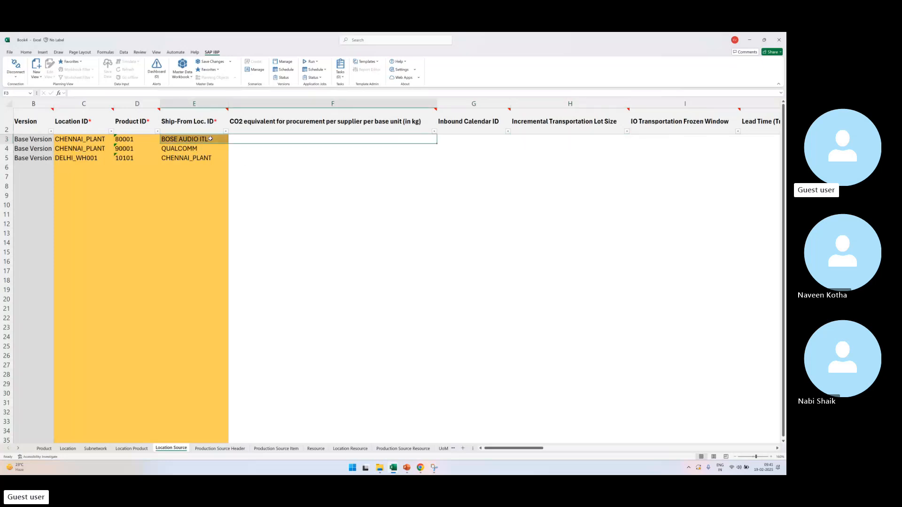
{"action": "left_click", "coordinate": [152, 147]}
{"action": "left_click", "coordinate": [190, 139]}
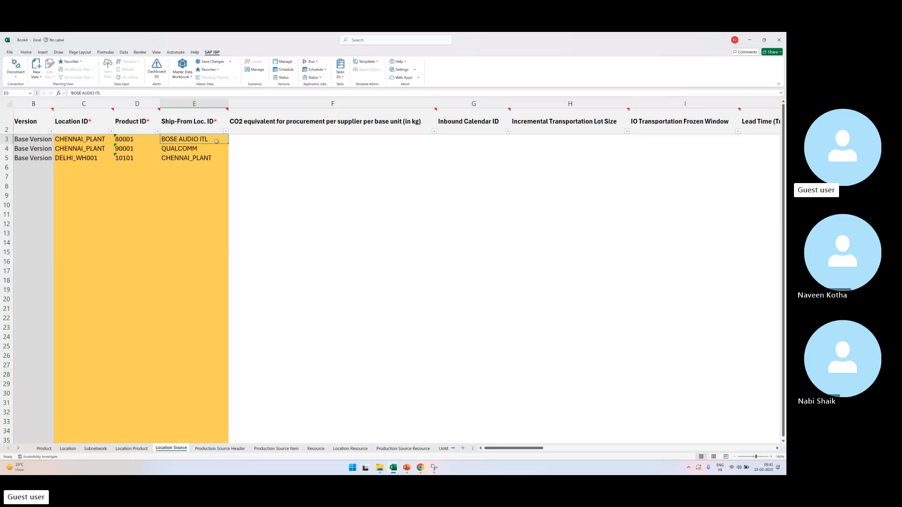
{"action": "left_click_drag", "start_coordinate": [275, 138], "coordinate": [216, 138]}
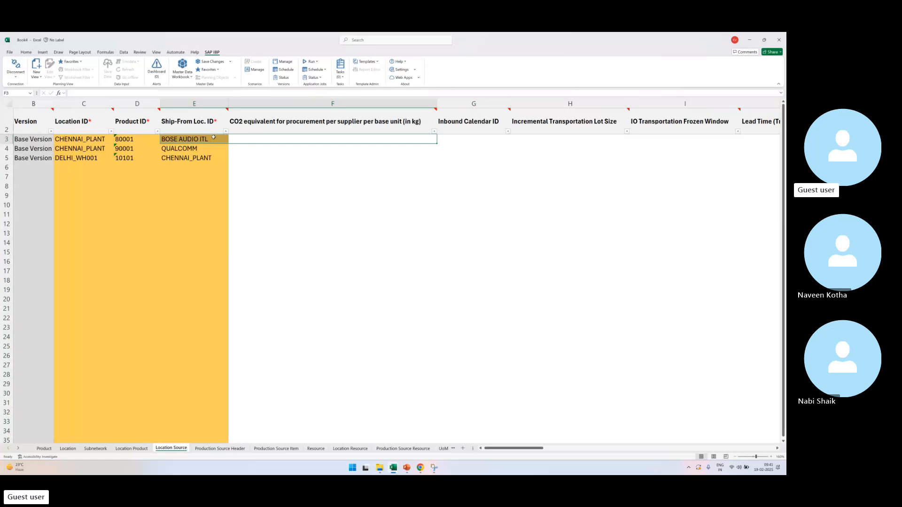
{"action": "left_click", "coordinate": [205, 140]}
{"action": "left_click", "coordinate": [112, 137]}
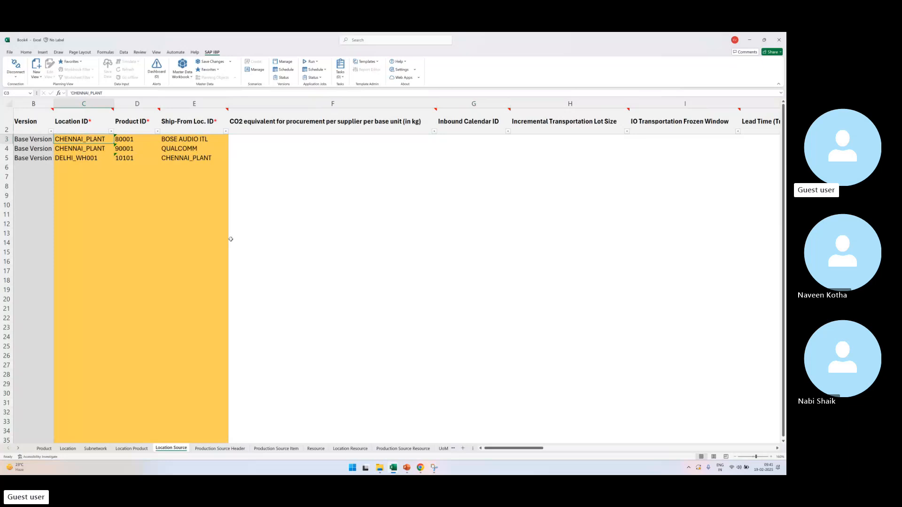
{"action": "left_click", "coordinate": [147, 272]}
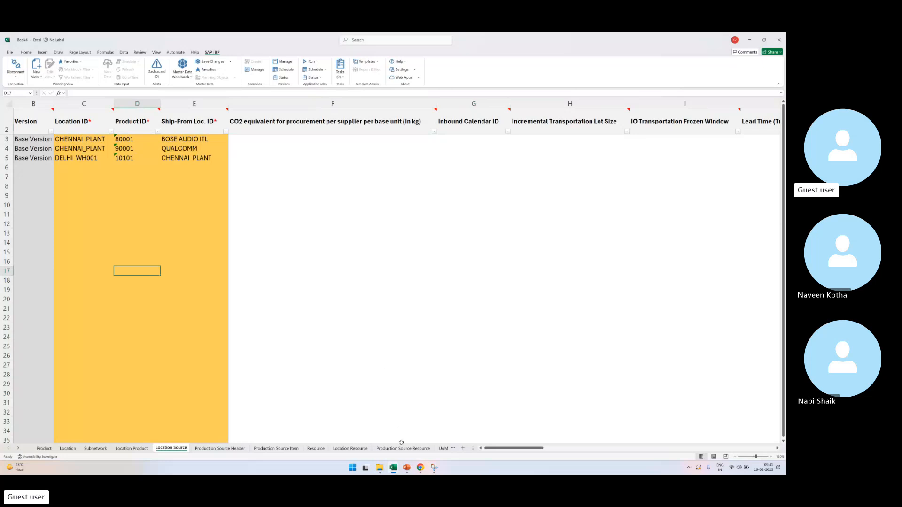
Step: Switch to the PowerPoint deck, magnify the forecast error table on slide 4 in the slide show, inspect its figures and exit the show
{"action": "left_click", "coordinate": [407, 467]}
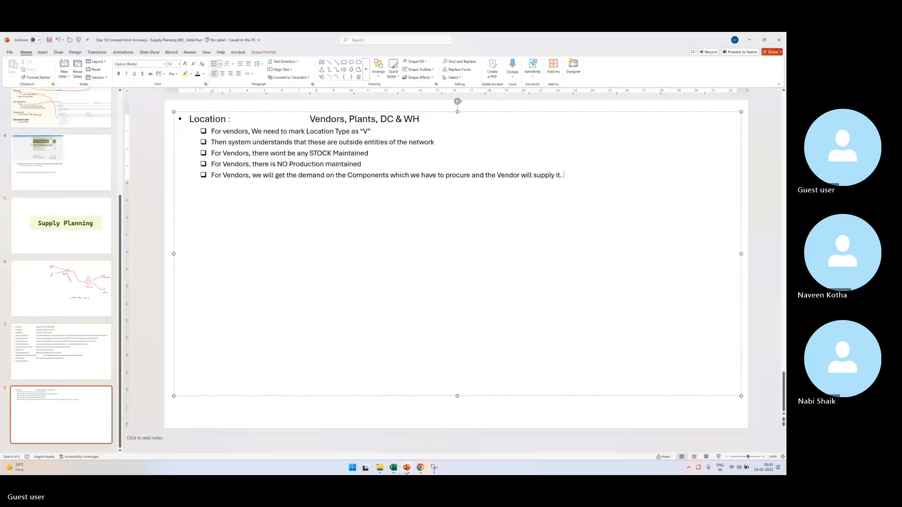
{"action": "left_click", "coordinate": [718, 457]}
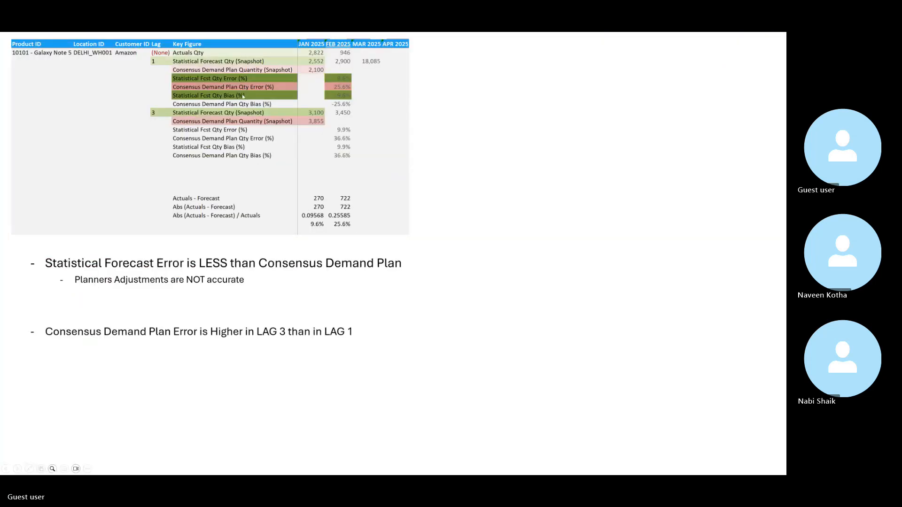
{"action": "scroll", "coordinate": [245, 96], "scroll_direction": "up", "scroll_amount": 5}
{"action": "left_click_drag", "start_coordinate": [253, 117], "coordinate": [314, 216]}
{"action": "scroll", "coordinate": [313, 216], "scroll_direction": "down", "scroll_amount": 2}
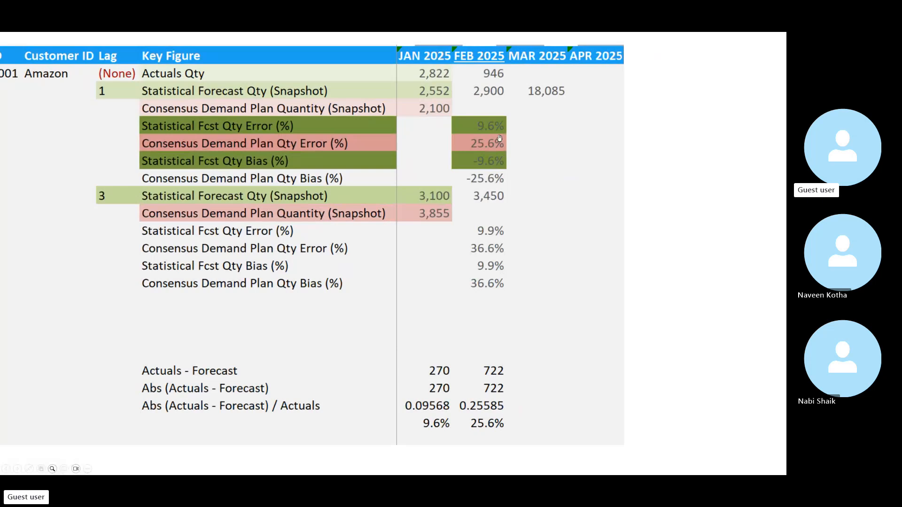
{"action": "left_click_drag", "start_coordinate": [479, 167], "coordinate": [550, 210]}
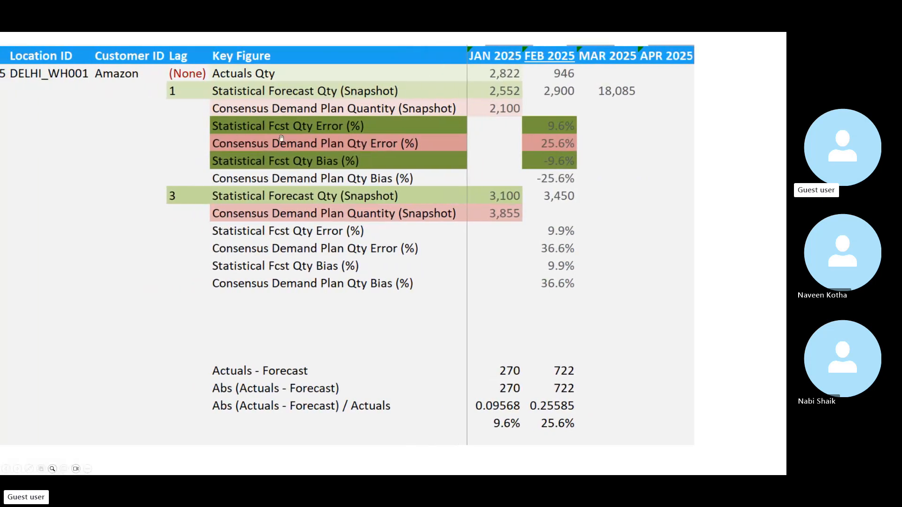
{"action": "left_click_drag", "start_coordinate": [281, 138], "coordinate": [311, 146]}
{"action": "left_click_drag", "start_coordinate": [233, 145], "coordinate": [278, 145]}
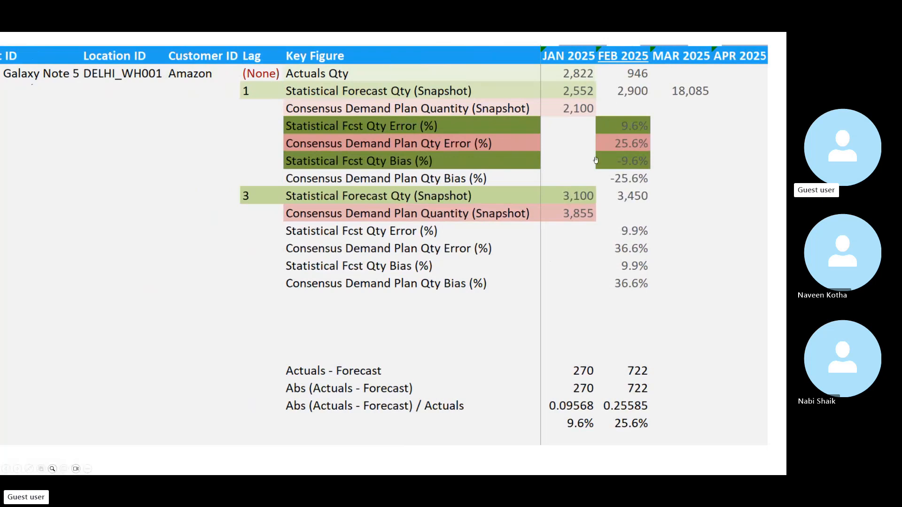
{"action": "key", "text": "Escape"}
{"action": "key", "text": "Escape"}
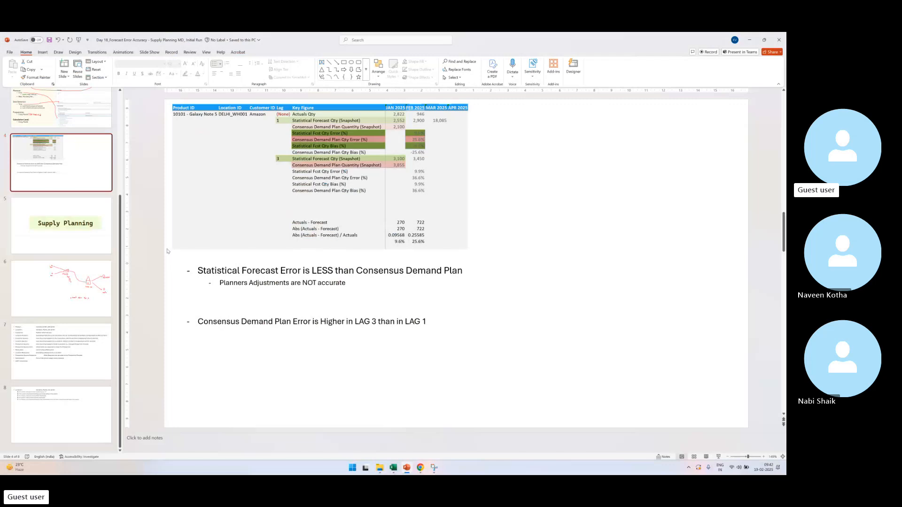
{"action": "left_click", "coordinate": [158, 250]}
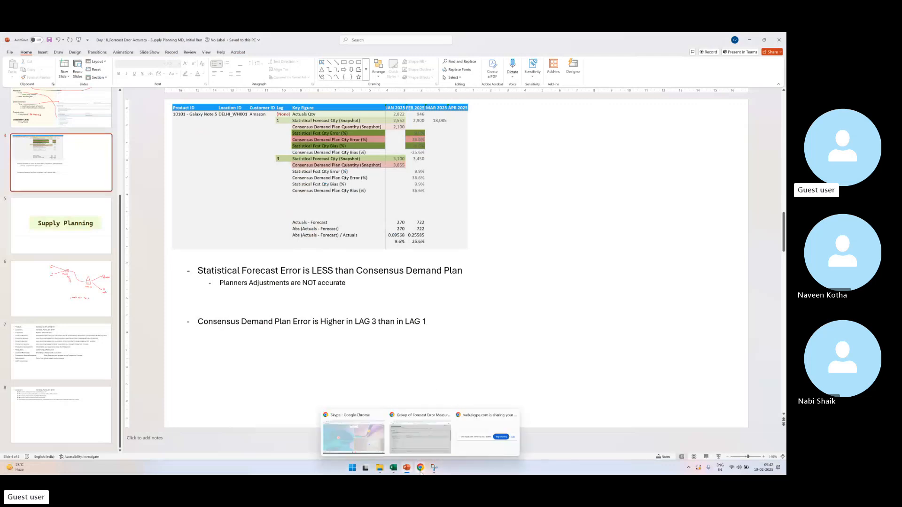
Step: Return to the Excel master data workbook, open the Production Source Header sheet and dismiss the information dialog
{"action": "mouse_move", "coordinate": [393, 469]}
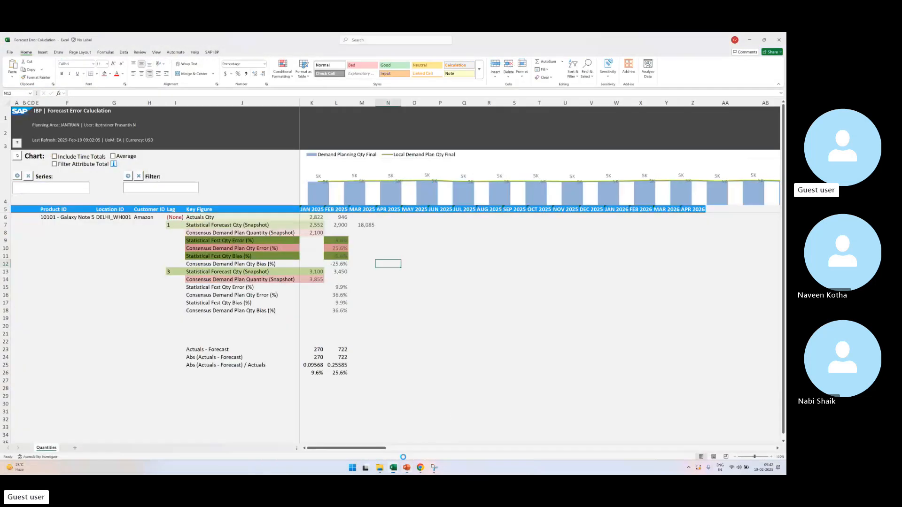
{"action": "left_click", "coordinate": [475, 445]}
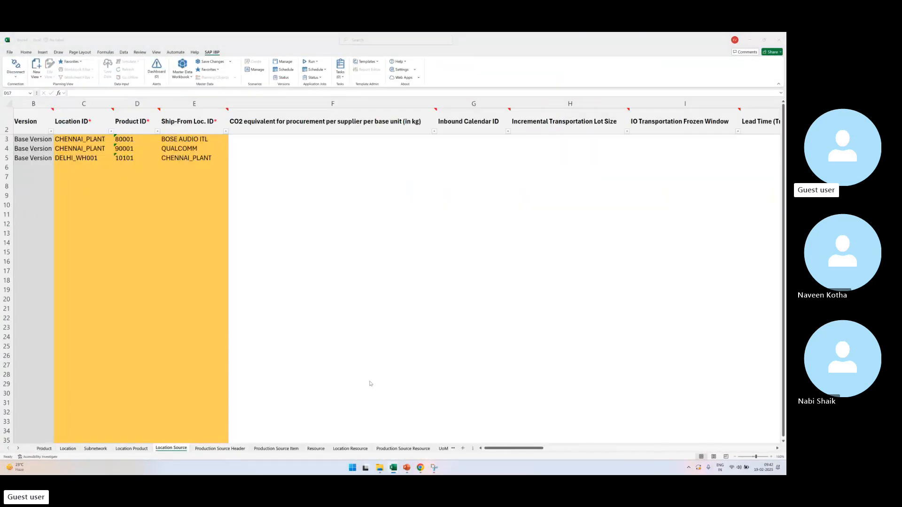
{"action": "left_click", "coordinate": [217, 449]}
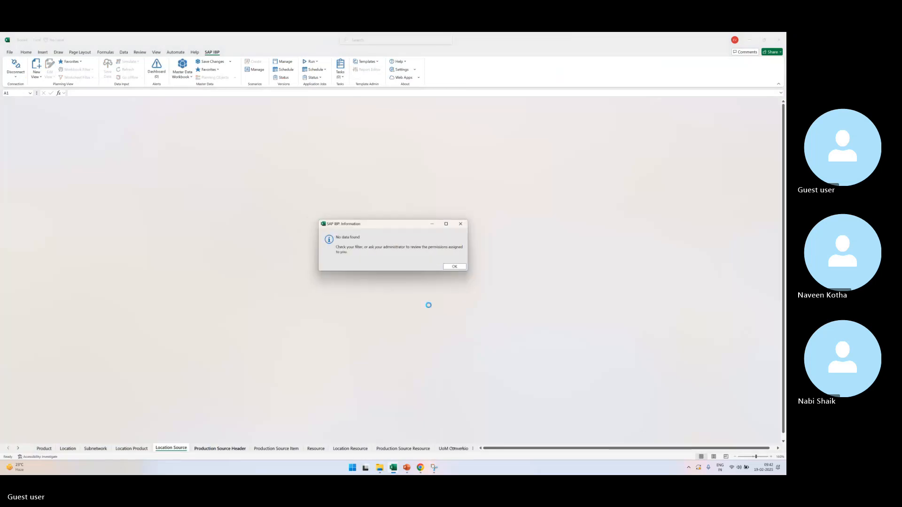
{"action": "left_click", "coordinate": [454, 267]}
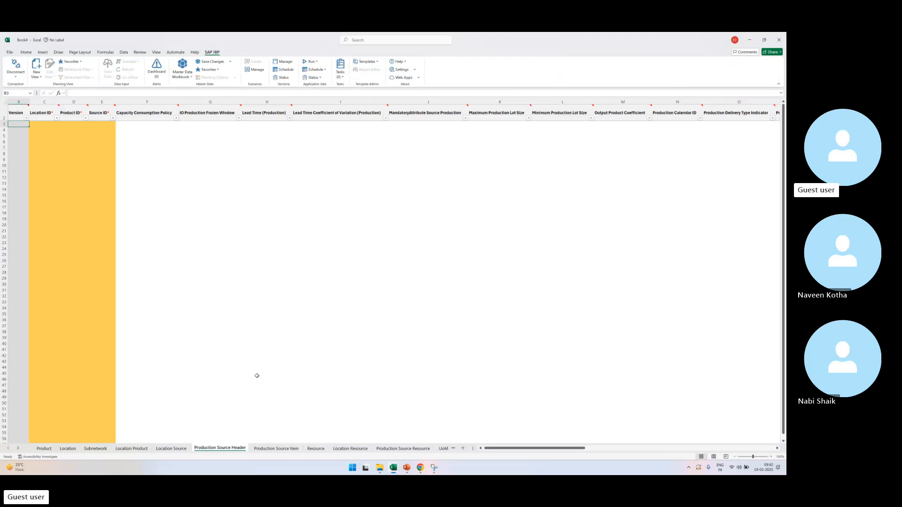
Step: Review the Location Source rows in rows 3 to 5 against the Production Source Header and Location Product sheets
{"action": "left_click", "coordinate": [171, 449]}
{"action": "left_click_drag", "start_coordinate": [91, 139], "coordinate": [190, 158]}
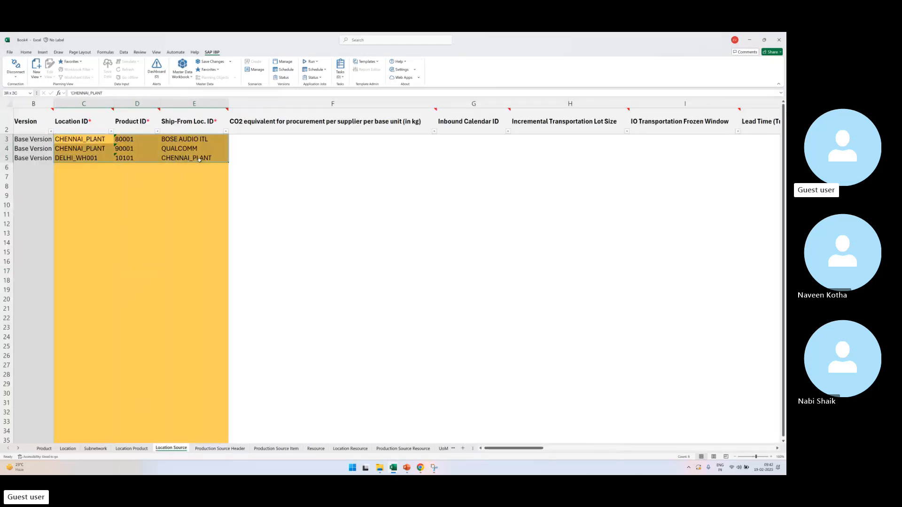
{"action": "left_click", "coordinate": [193, 187]}
{"action": "left_click_drag", "start_coordinate": [89, 139], "coordinate": [211, 159]}
{"action": "left_click", "coordinate": [214, 449]}
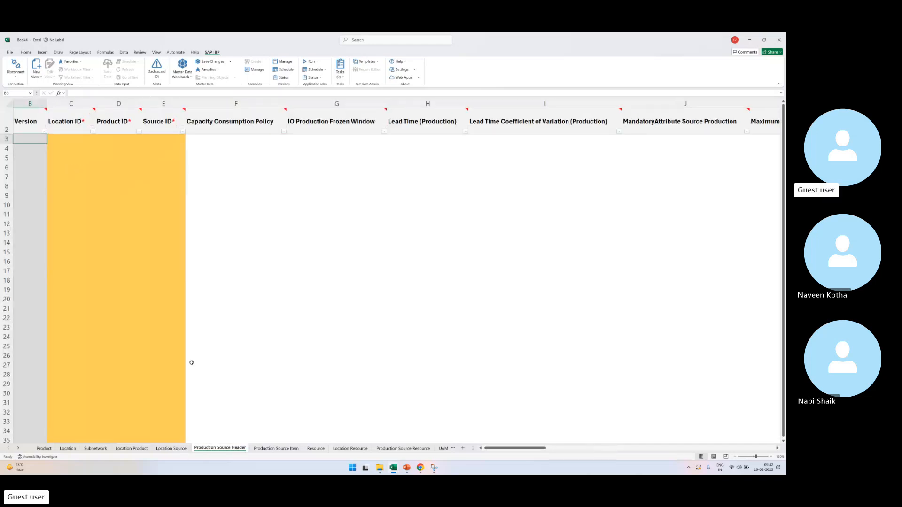
{"action": "left_click", "coordinate": [177, 451]}
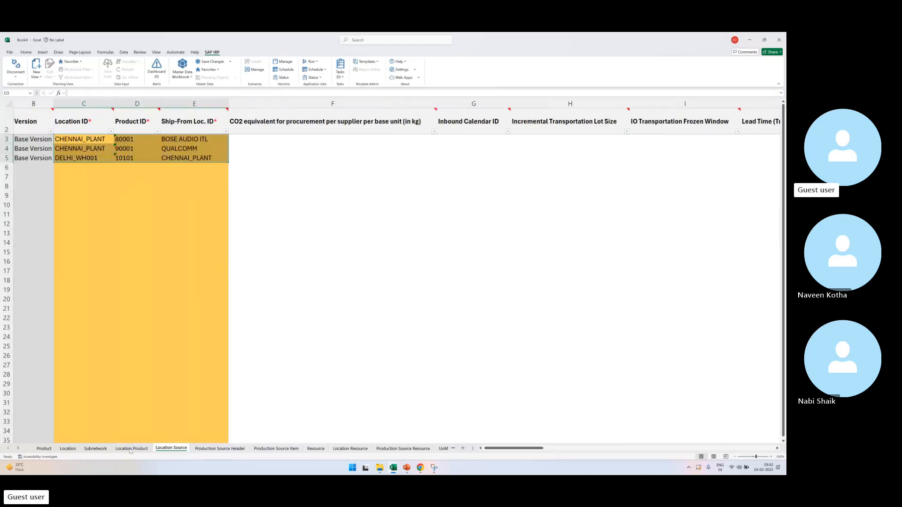
{"action": "left_click", "coordinate": [131, 450]}
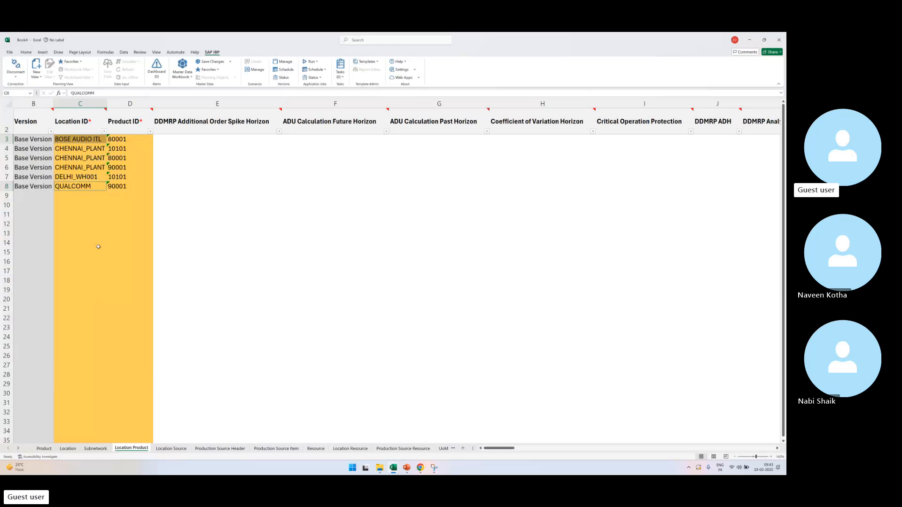
{"action": "left_click_drag", "start_coordinate": [98, 246], "coordinate": [98, 249]}
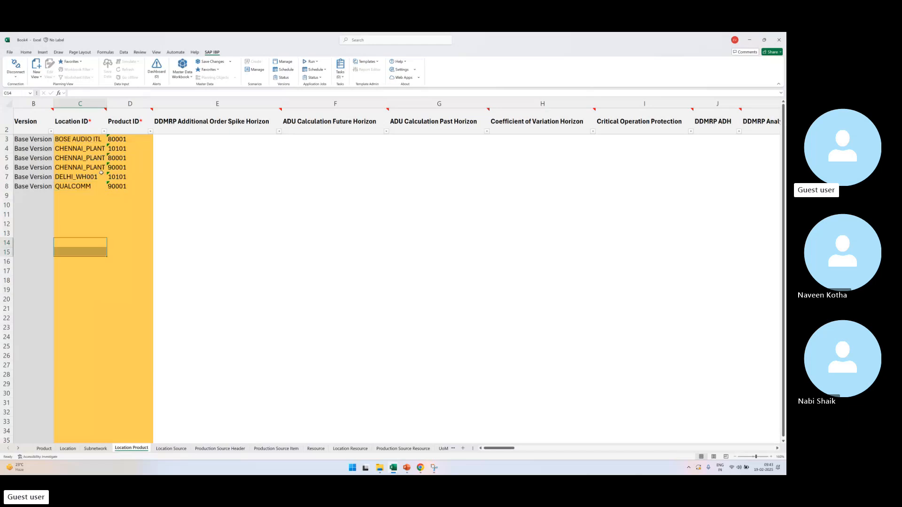
Step: Copy location CHENNAI_PLANT with product 10101 from the Location Product sheet into row 3 of Production Source Header and widen the Location ID column
{"action": "left_click_drag", "start_coordinate": [94, 150], "coordinate": [129, 149]}
{"action": "key", "text": "ctrl+c"}
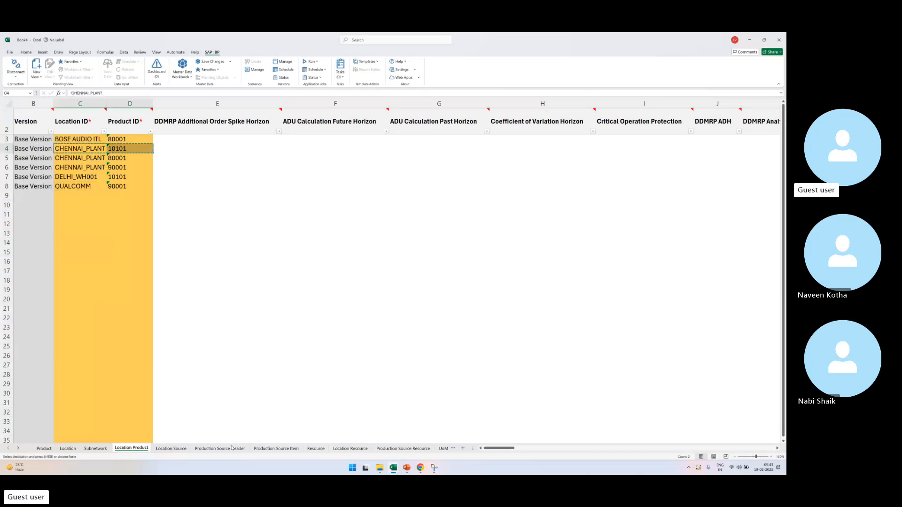
{"action": "left_click", "coordinate": [232, 449]}
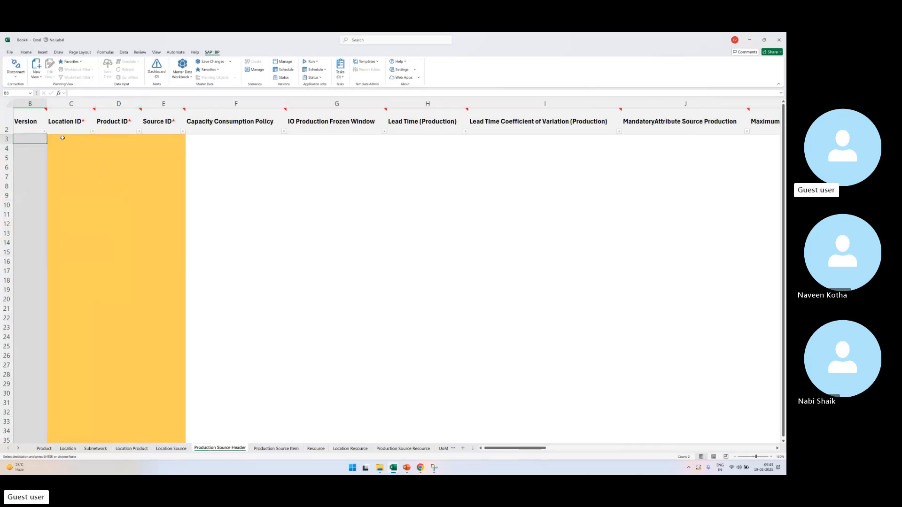
{"action": "left_click", "coordinate": [63, 137]}
{"action": "key", "text": "ctrl+v"}
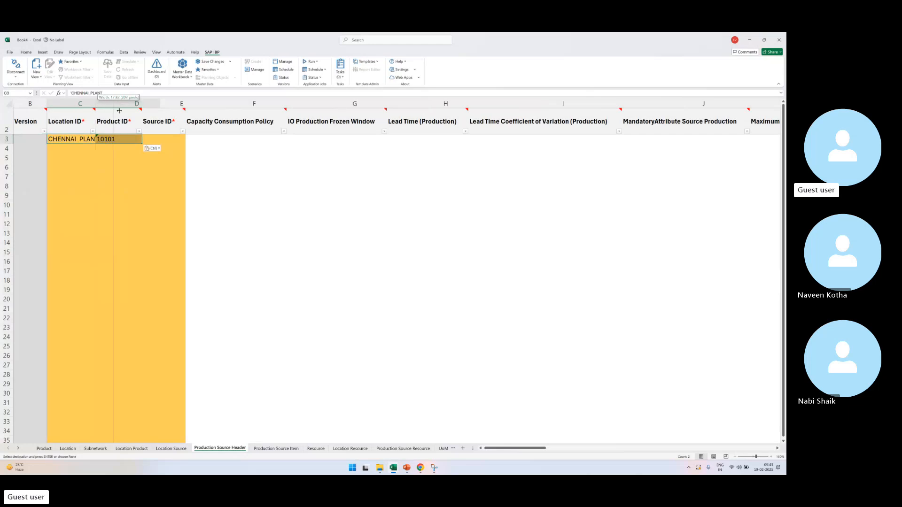
{"action": "left_click", "coordinate": [183, 139]}
{"action": "mouse_move", "coordinate": [179, 125]}
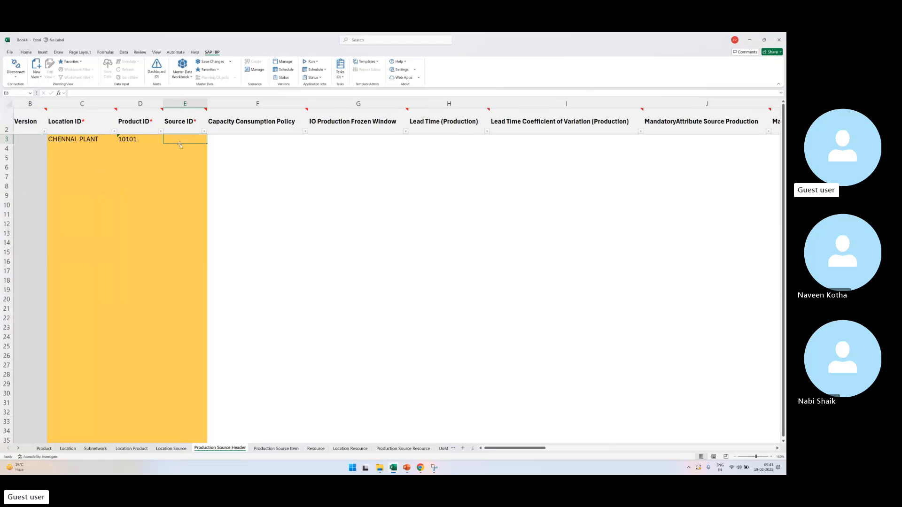
{"action": "left_click_drag", "start_coordinate": [91, 143], "coordinate": [90, 125]}
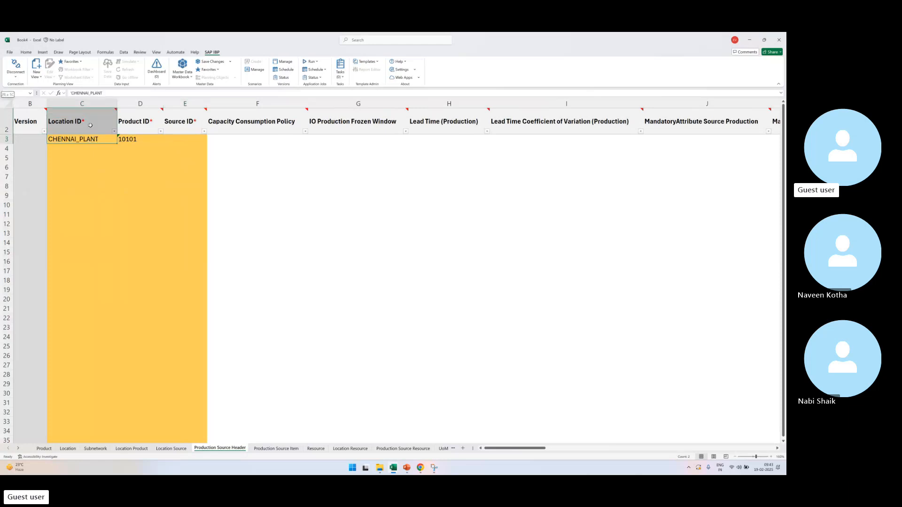
{"action": "left_click_drag", "start_coordinate": [145, 139], "coordinate": [143, 126]}
{"action": "left_click", "coordinate": [182, 141]}
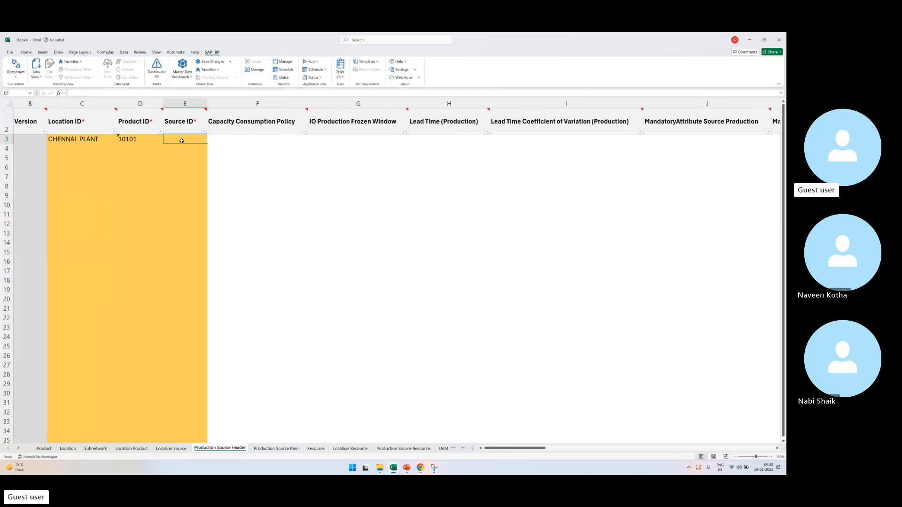
Step: Copy the CHENNAI_PLANT location ID into the row's Source ID cell and widen the Source ID column
{"action": "left_click", "coordinate": [77, 140]}
{"action": "key", "text": "ctrl+c"}
{"action": "left_click", "coordinate": [197, 139]}
{"action": "key", "text": "ctrl+v"}
{"action": "left_click_drag", "start_coordinate": [206, 107], "coordinate": [254, 108]}
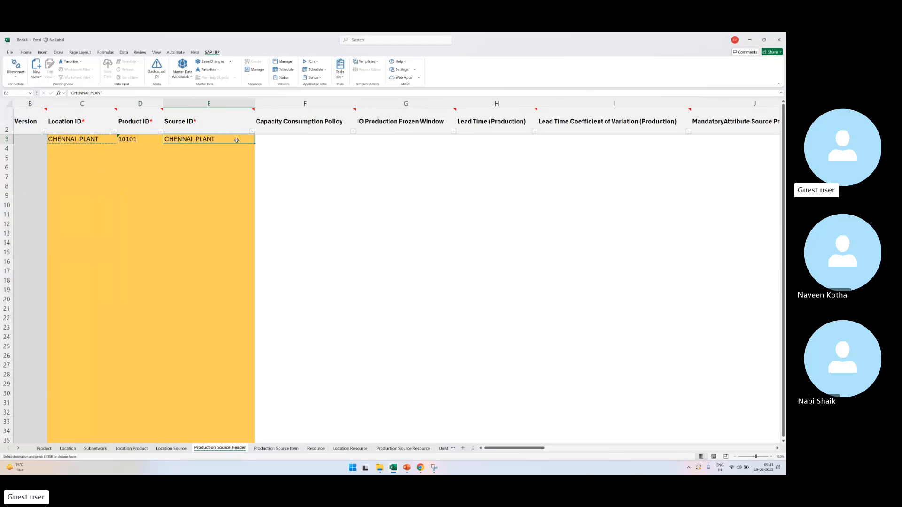
Step: Extend the row's Source ID to CHENNAI_PLANT_10101_PV001 and widen the column to fit it
{"action": "key", "text": "F2"}
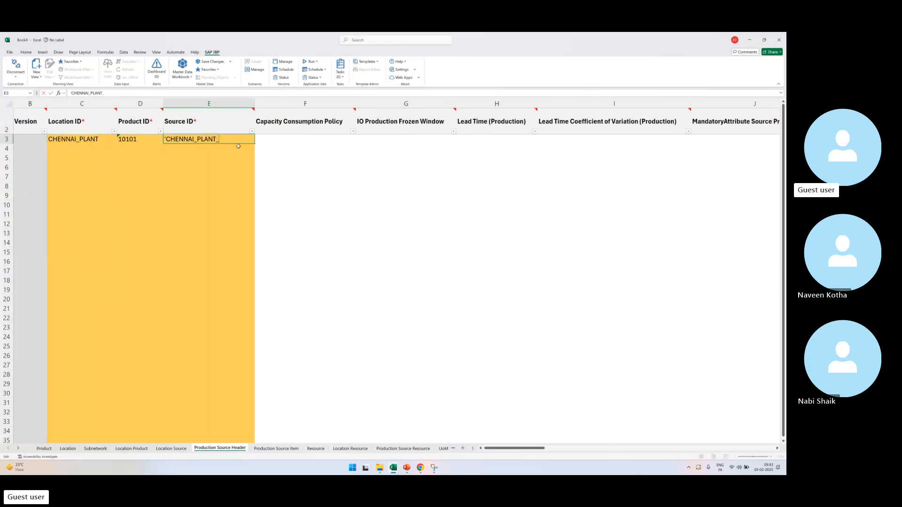
{"action": "left_click", "coordinate": [144, 138]}
{"action": "left_click", "coordinate": [247, 140]}
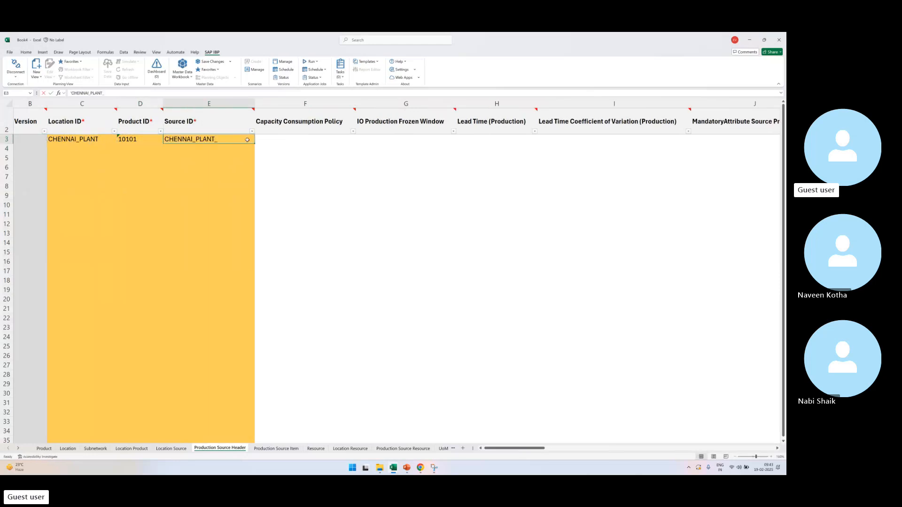
{"action": "double_click", "coordinate": [247, 140]}
{"action": "type", "text": "1010"}
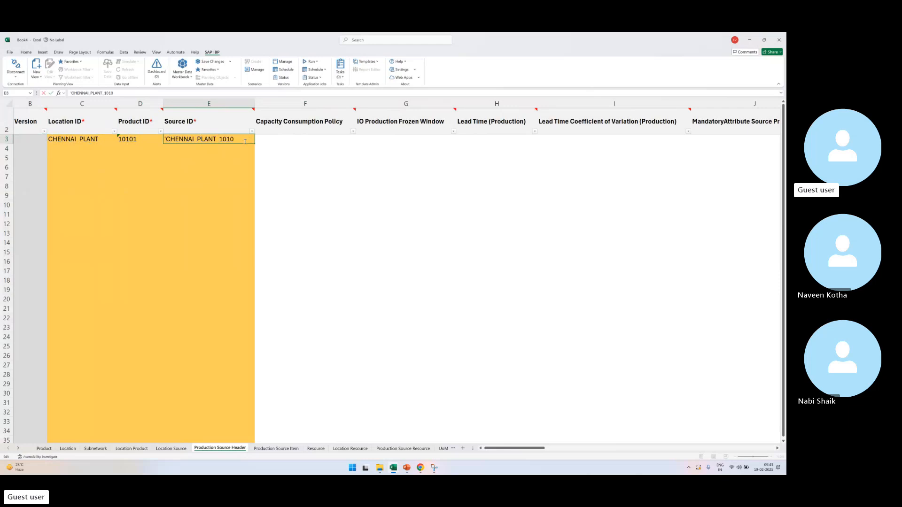
{"action": "type", "text": "1_PV001"}
{"action": "key", "text": "Return"}
{"action": "left_click_drag", "start_coordinate": [255, 104], "coordinate": [266, 107]}
{"action": "left_click", "coordinate": [297, 139]}
{"action": "left_click_drag", "start_coordinate": [340, 103], "coordinate": [592, 254]}
{"action": "right_click", "coordinate": [453, 312]}
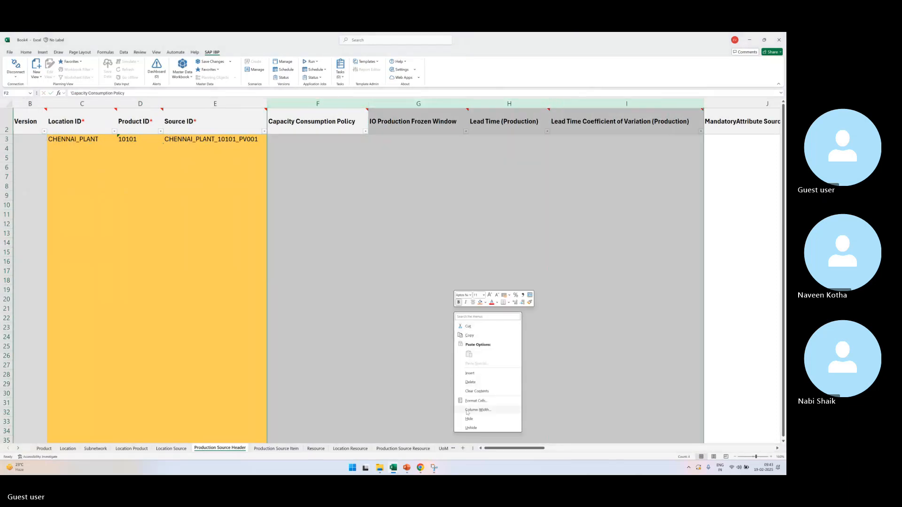
{"action": "left_click", "coordinate": [330, 300]}
Step: Back out of changing the workbook settings and save the new production source header row as a master data change
{"action": "left_click", "coordinate": [183, 68]}
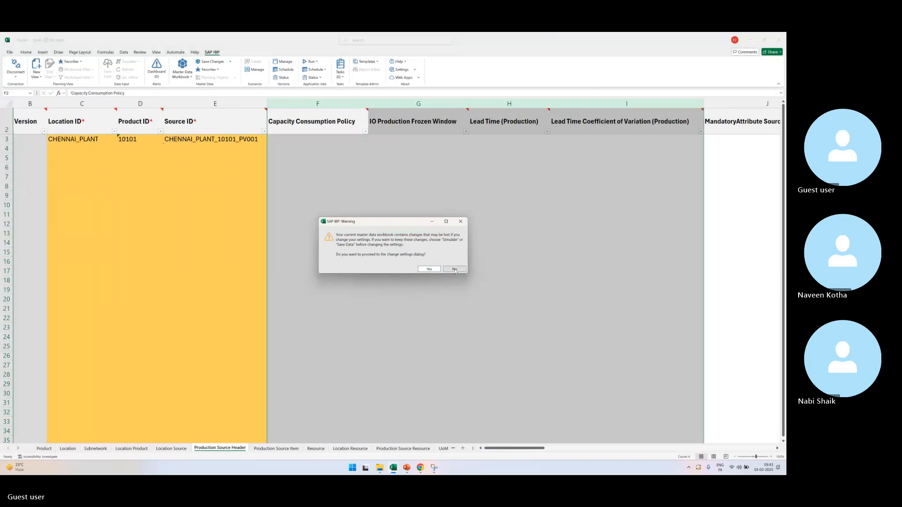
{"action": "left_click", "coordinate": [420, 268]}
{"action": "left_click", "coordinate": [330, 186]}
{"action": "left_click", "coordinate": [210, 63]}
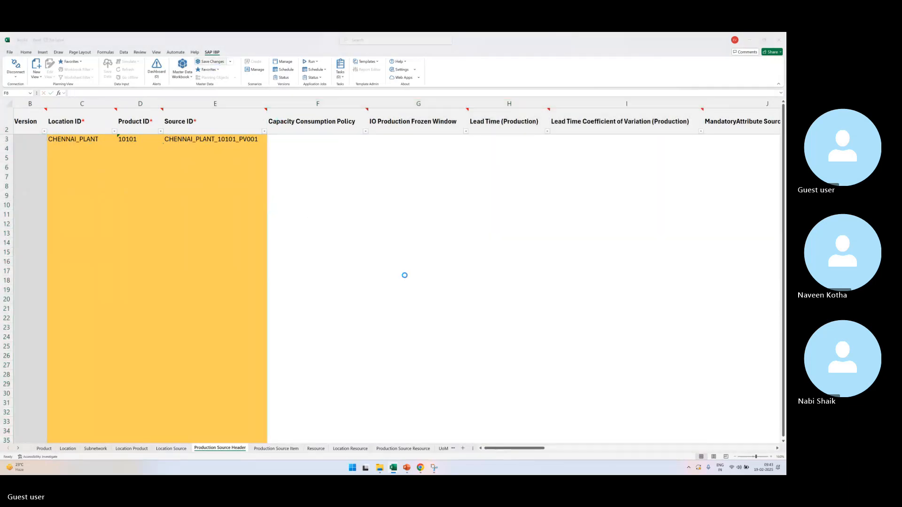
{"action": "left_click", "coordinate": [428, 286]}
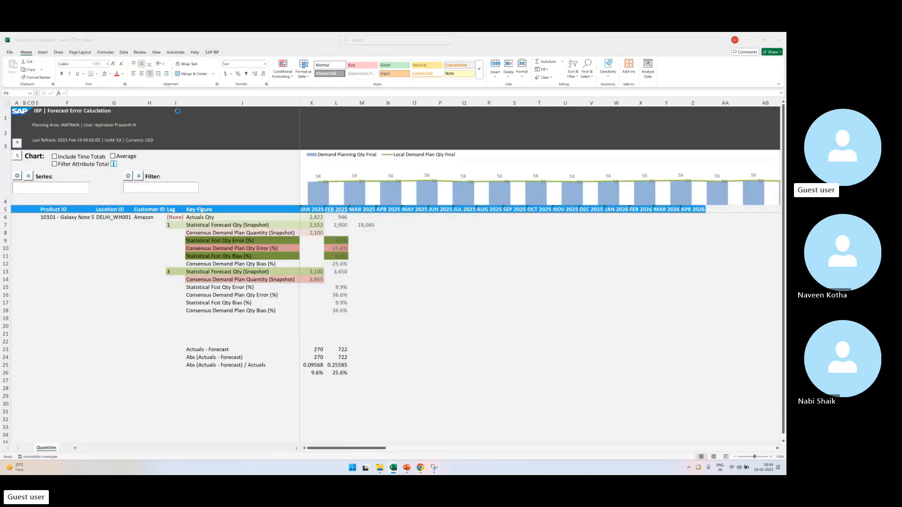
{"action": "left_click", "coordinate": [390, 265]}
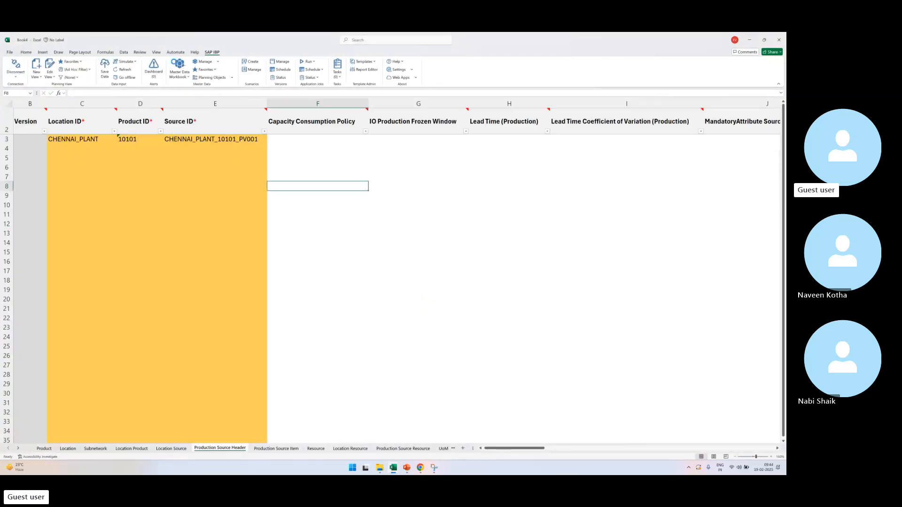
Step: Open the master data workbook's attribute settings and deselect all optional Production Source Header attributes
{"action": "left_click", "coordinate": [179, 65]}
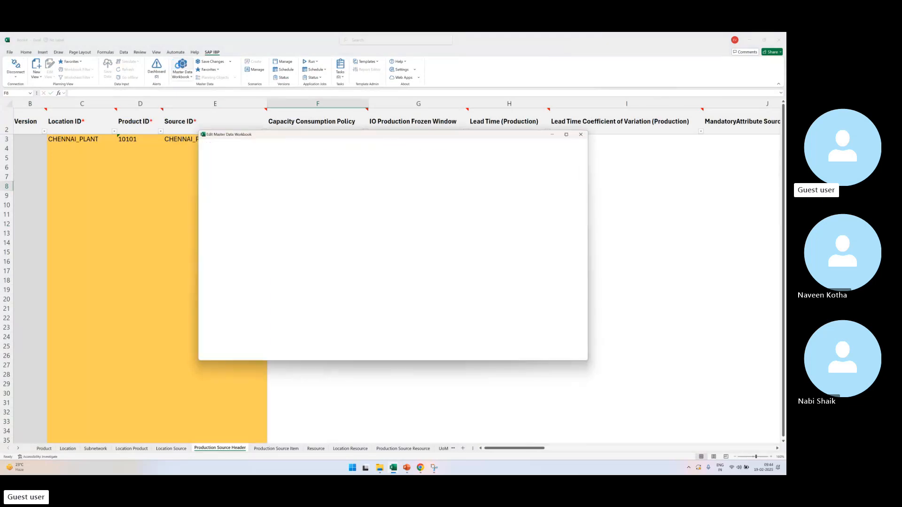
{"action": "left_click", "coordinate": [370, 172]}
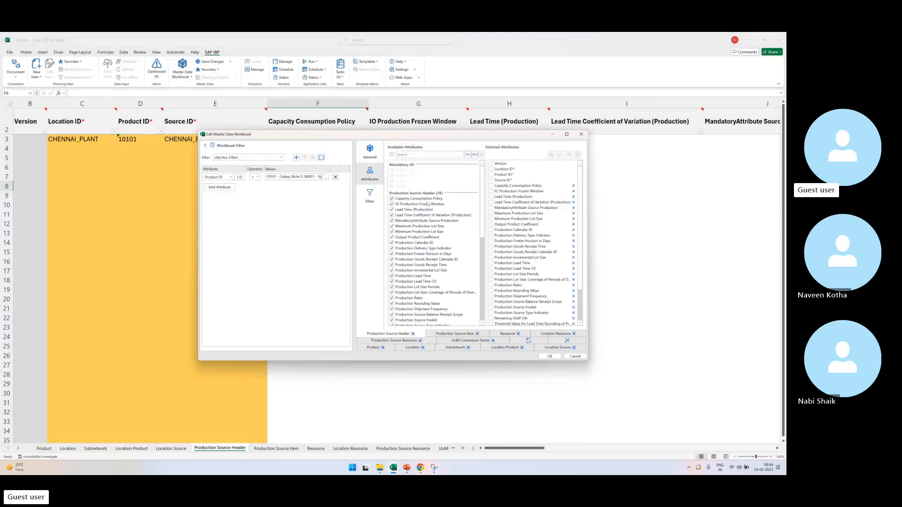
{"action": "left_click", "coordinate": [392, 154]}
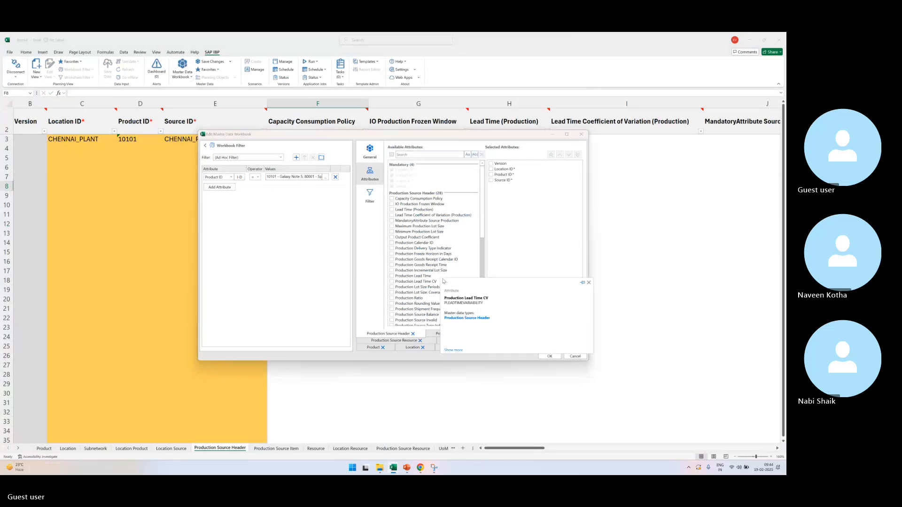
Step: Add the administrative attributes Changed By, Changed On, Created By and Created On to Production Source Header
{"action": "scroll", "coordinate": [463, 273], "scroll_direction": "down", "scroll_amount": 6}
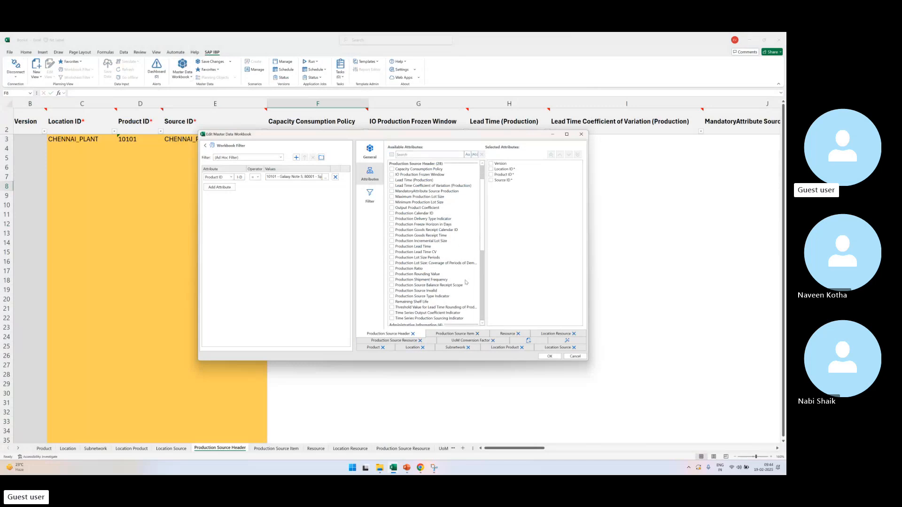
{"action": "left_click", "coordinate": [408, 257]}
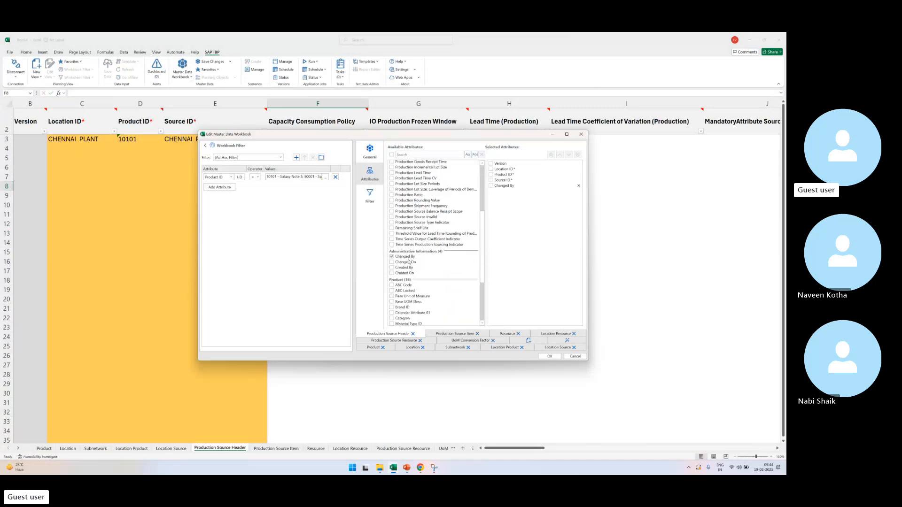
{"action": "left_click", "coordinate": [408, 262]}
{"action": "left_click", "coordinate": [407, 268]}
{"action": "left_click", "coordinate": [408, 273]}
{"action": "scroll", "coordinate": [418, 270], "scroll_direction": "up", "scroll_amount": 1}
Step: Add the Production Source Type Indicator attribute and move it directly below Source ID in the selected attributes
{"action": "left_click", "coordinate": [420, 238]}
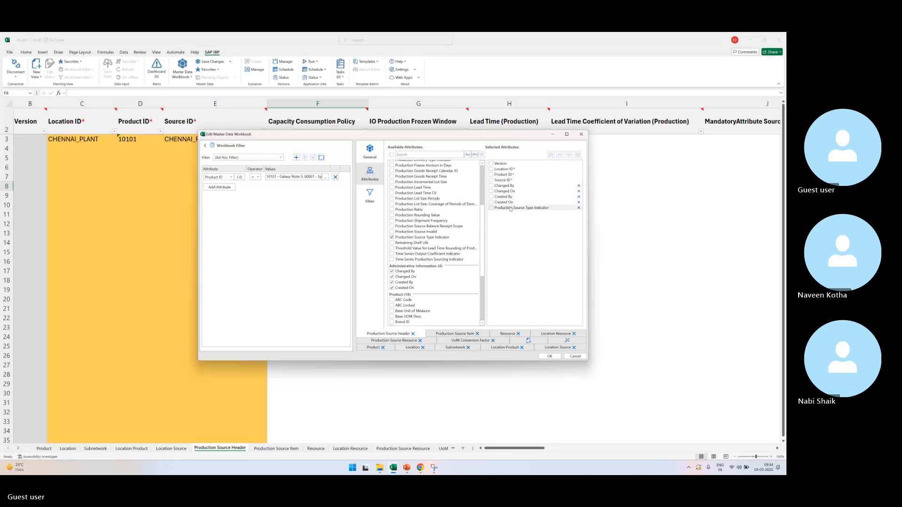
{"action": "left_click", "coordinate": [560, 155]}
{"action": "left_click", "coordinate": [559, 154]}
{"action": "left_click", "coordinate": [559, 154]}
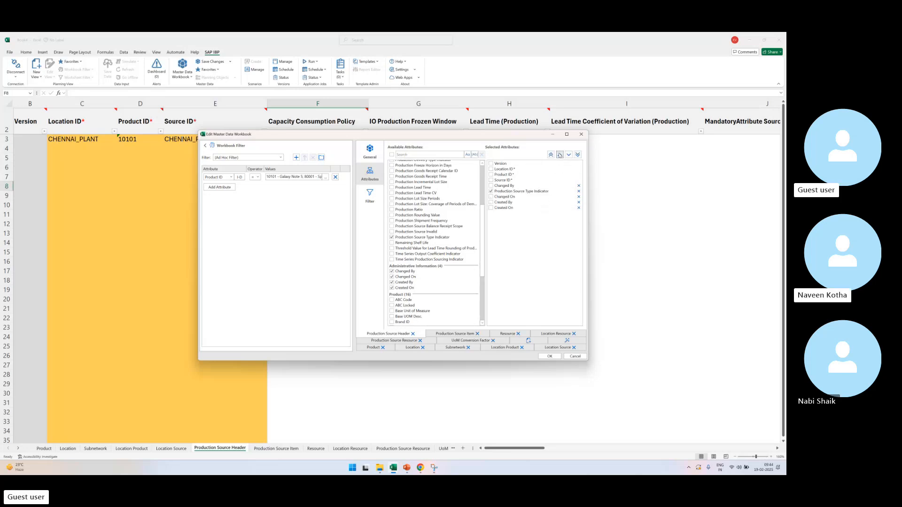
{"action": "left_click", "coordinate": [560, 155]}
Step: Add the Production Ratio attribute and move it above Production Source Type Indicator
{"action": "scroll", "coordinate": [420, 258], "scroll_direction": "up", "scroll_amount": 1}
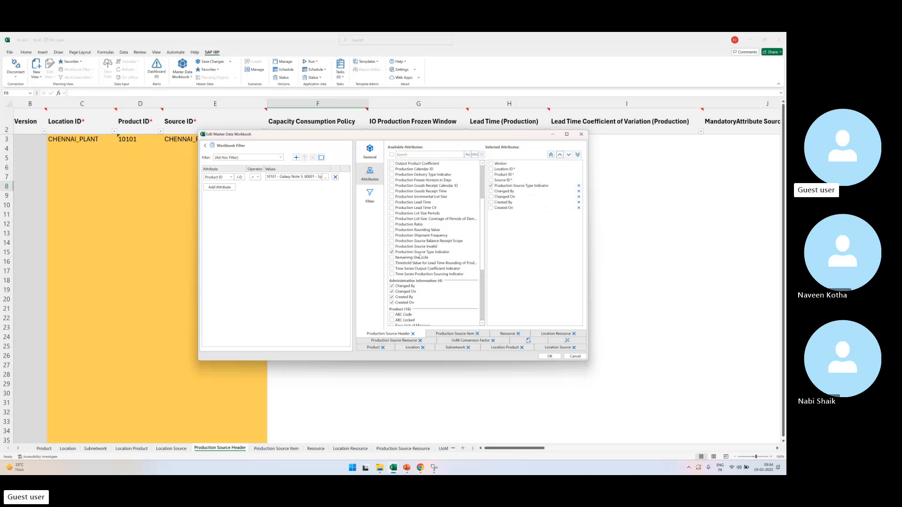
{"action": "scroll", "coordinate": [430, 240], "scroll_direction": "up", "scroll_amount": 1}
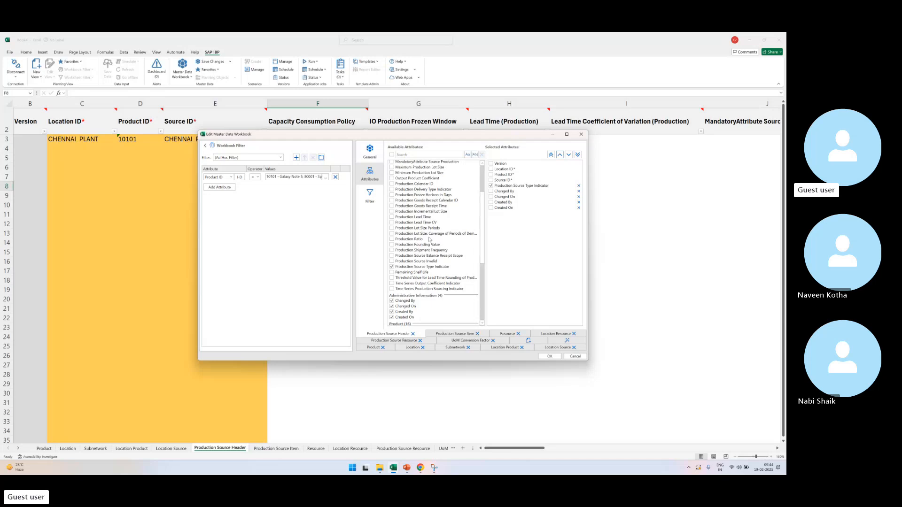
{"action": "scroll", "coordinate": [430, 240], "scroll_direction": "up", "scroll_amount": 1}
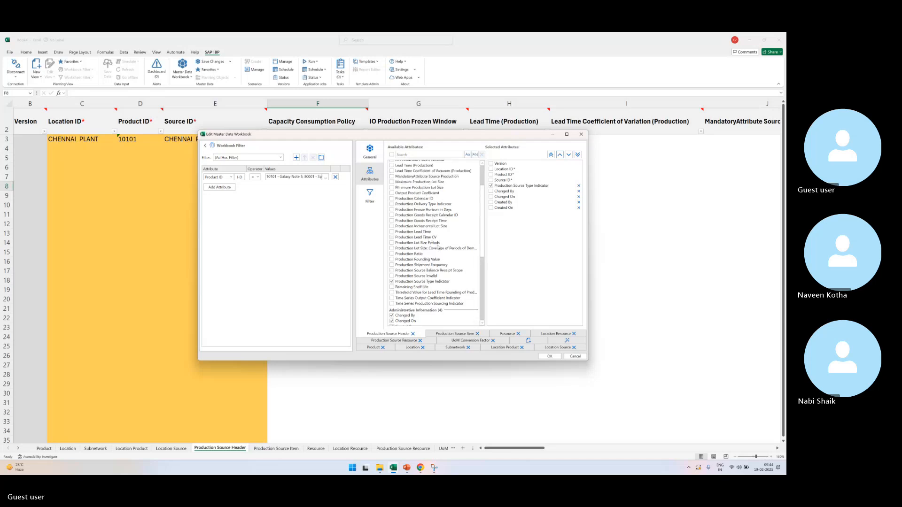
{"action": "left_click", "coordinate": [408, 253]}
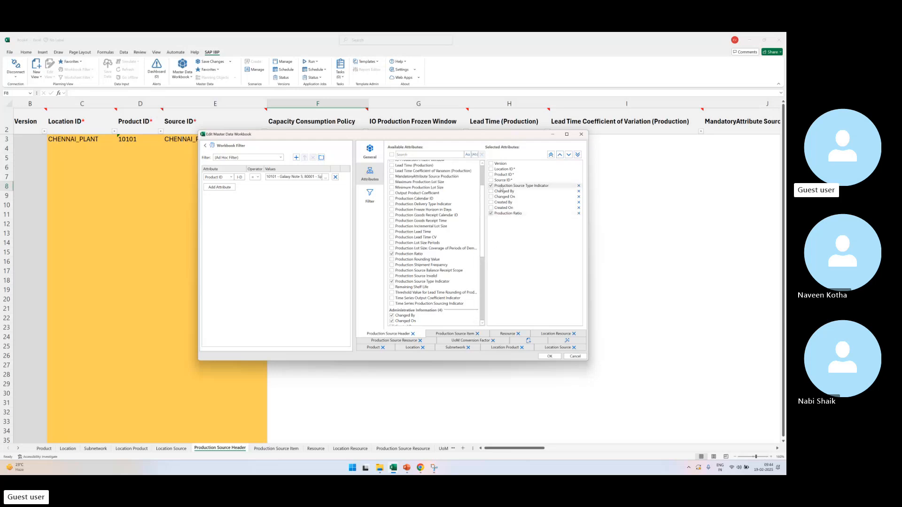
{"action": "left_click", "coordinate": [559, 155]}
{"action": "left_click", "coordinate": [559, 155]}
{"action": "left_click", "coordinate": [558, 155]}
{"action": "left_click", "coordinate": [558, 155]}
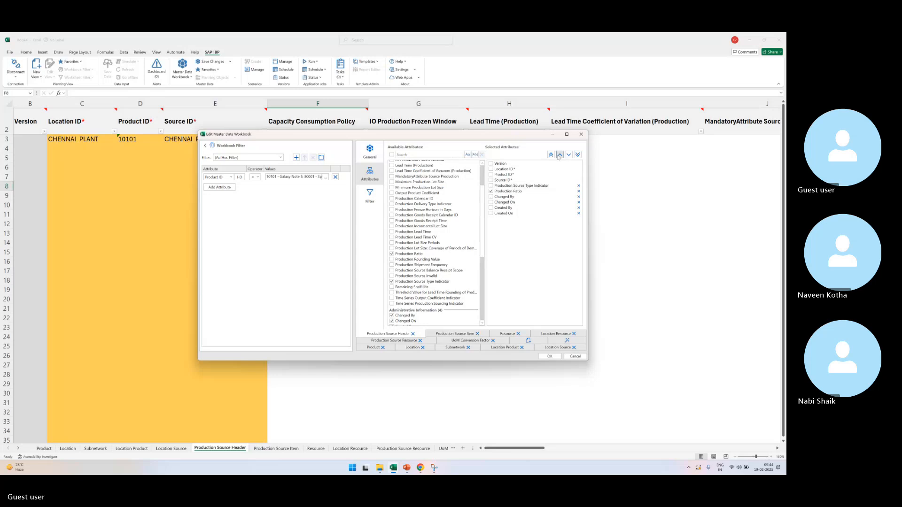
{"action": "left_click", "coordinate": [559, 155]}
Step: Add the Output Product Coefficient attribute and move it above Production Ratio
{"action": "scroll", "coordinate": [437, 252], "scroll_direction": "up", "scroll_amount": 1}
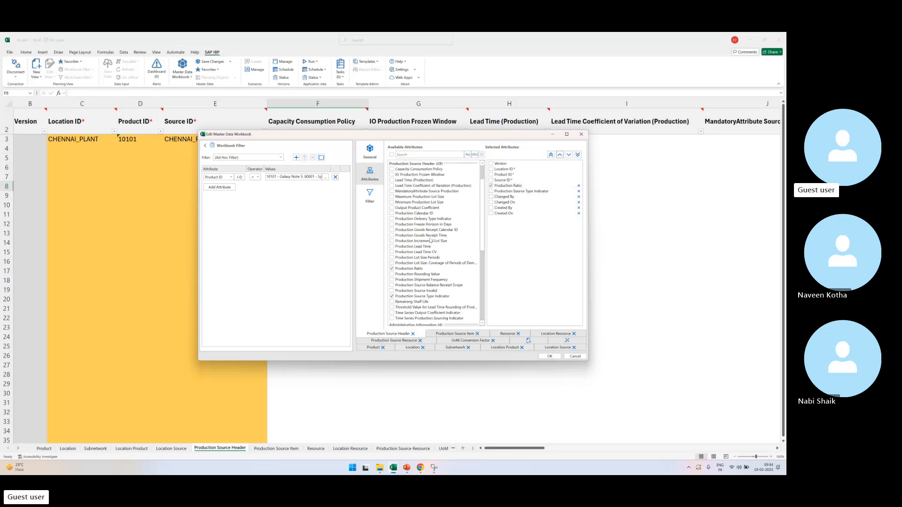
{"action": "scroll", "coordinate": [430, 241], "scroll_direction": "up", "scroll_amount": 1}
{"action": "left_click", "coordinate": [421, 223]}
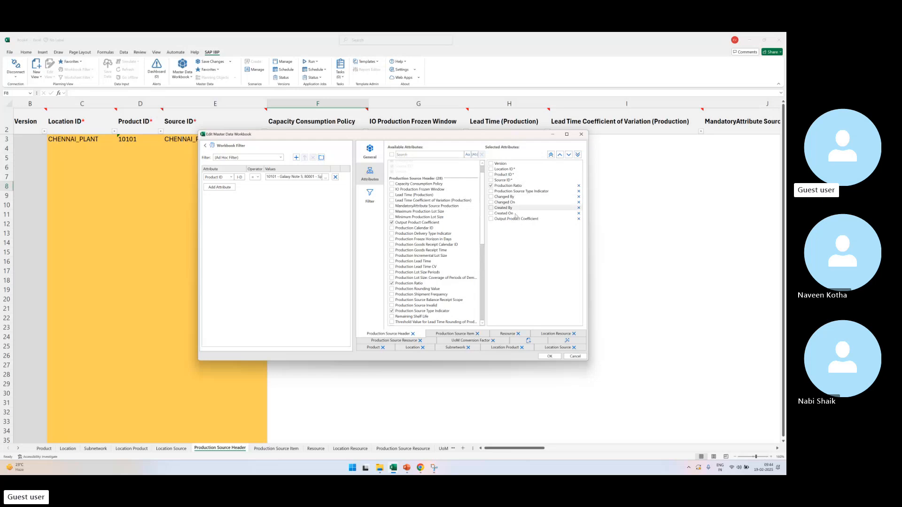
{"action": "left_click", "coordinate": [562, 154]}
{"action": "left_click", "coordinate": [562, 155]}
{"action": "left_click", "coordinate": [562, 155]}
{"action": "left_click", "coordinate": [563, 155]}
{"action": "left_click", "coordinate": [562, 155]}
{"action": "left_click", "coordinate": [562, 155]}
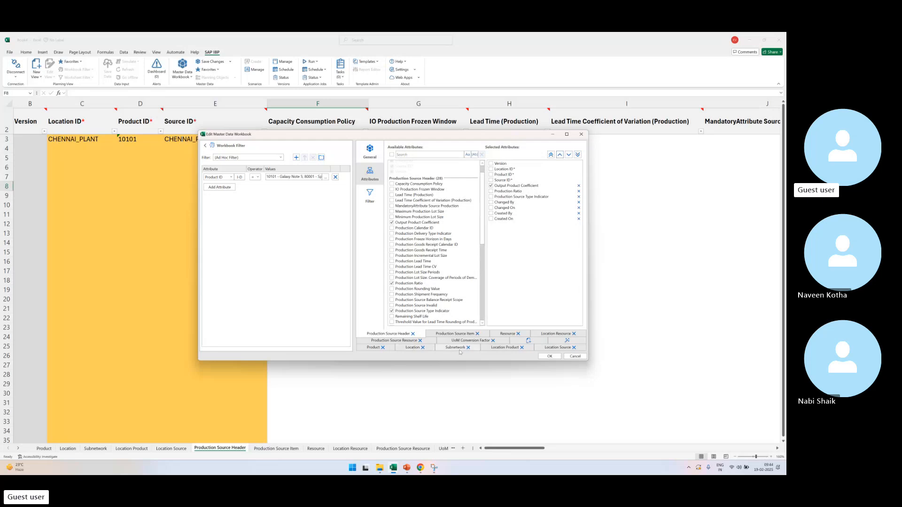
Step: Move Location Transport Ratio directly below Ship-From Loc. ID in the selected Location Source attributes and apply the workbook changes
{"action": "left_click", "coordinate": [548, 348]}
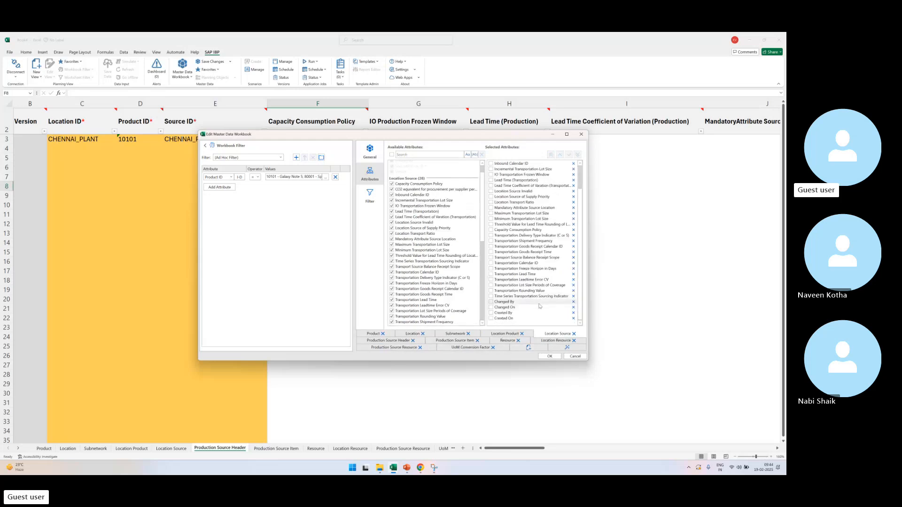
{"action": "scroll", "coordinate": [539, 306], "scroll_direction": "up", "scroll_amount": 1}
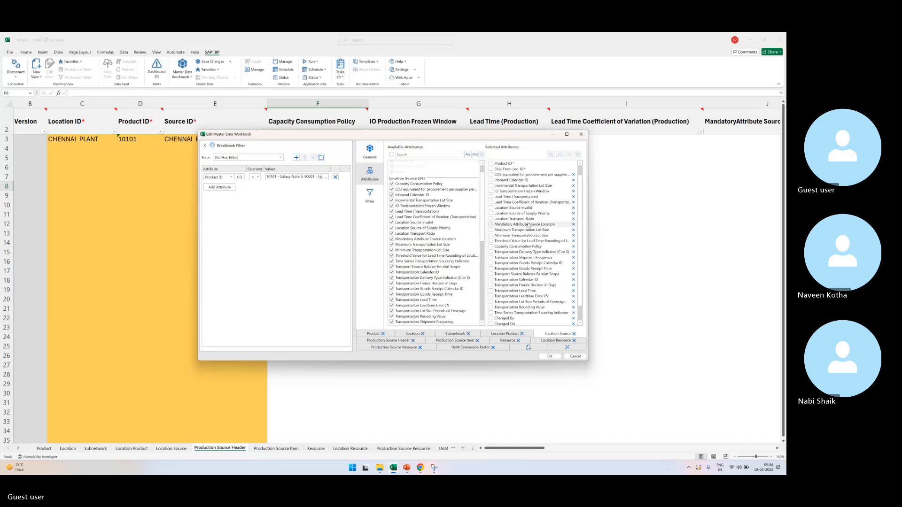
{"action": "left_click", "coordinate": [549, 219]}
{"action": "scroll", "coordinate": [554, 245], "scroll_direction": "up", "scroll_amount": 1}
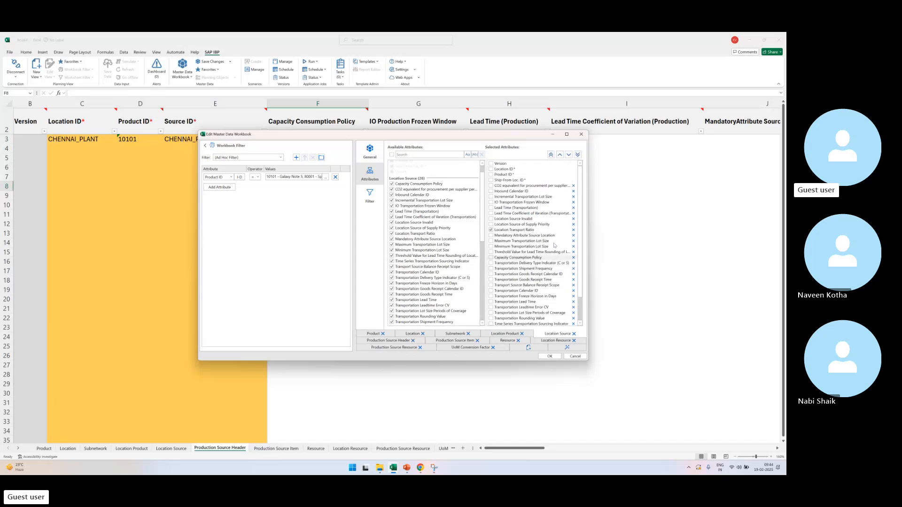
{"action": "left_click", "coordinate": [551, 155]}
{"action": "left_click", "coordinate": [568, 155]}
{"action": "left_click", "coordinate": [569, 155]}
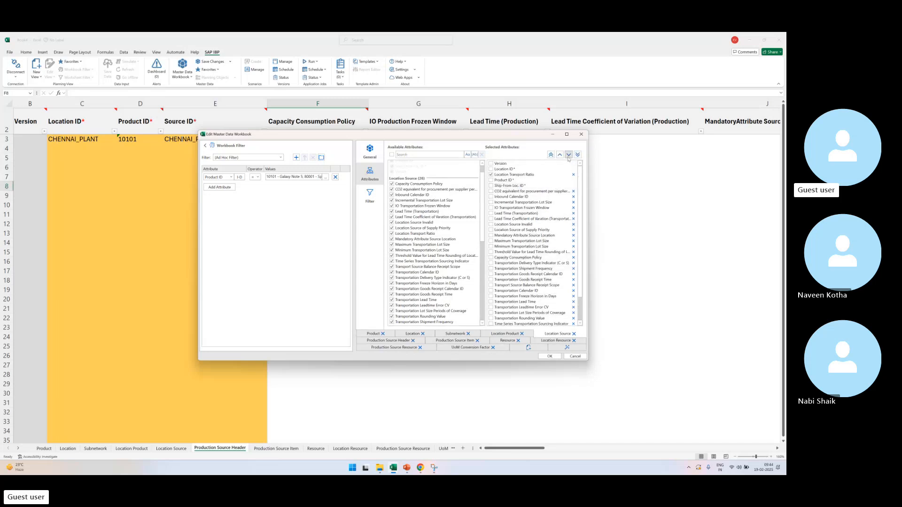
{"action": "left_click", "coordinate": [568, 155]}
{"action": "left_click", "coordinate": [568, 155]}
{"action": "left_click", "coordinate": [548, 356]}
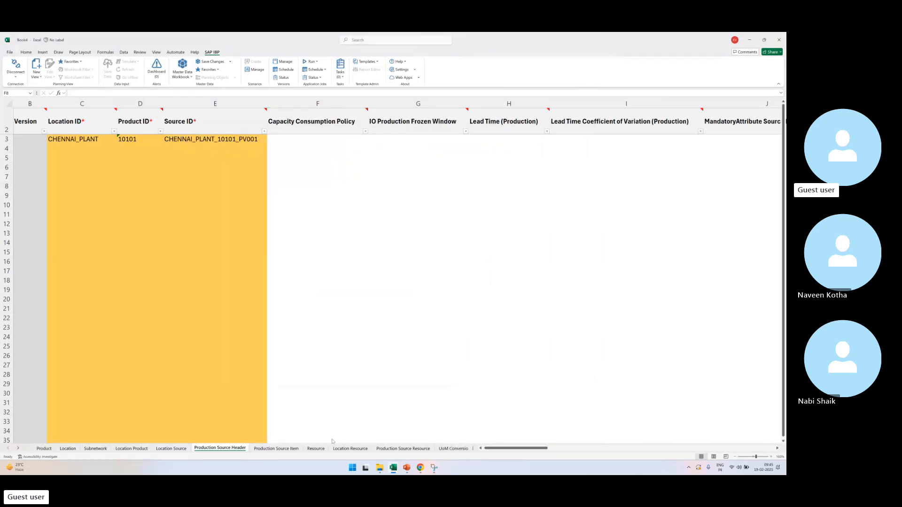
Step: Open the Location Source sheet
{"action": "left_click", "coordinate": [178, 449]}
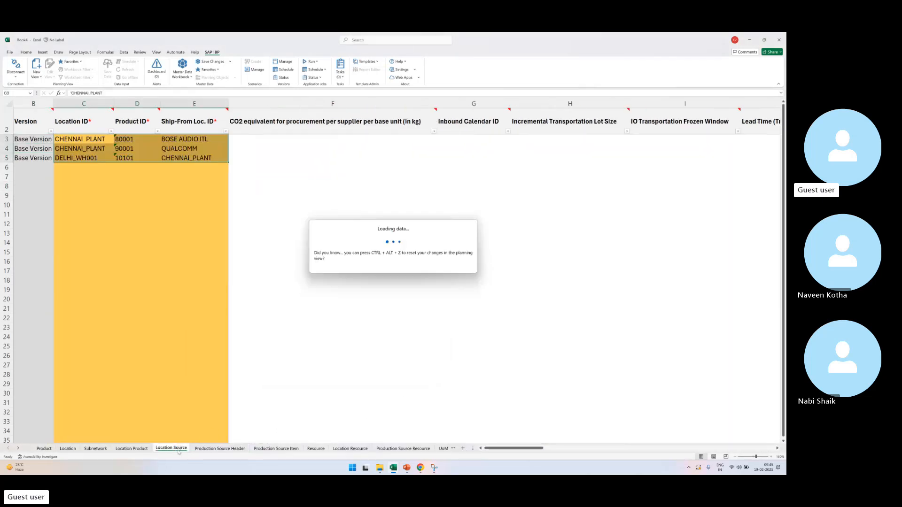
Step: Add a location source row for DELHI_WH001 and product 10101 with ship-from location HYD_PLANT
{"action": "left_click", "coordinate": [76, 168]}
{"action": "key", "text": "ctrl+d"}
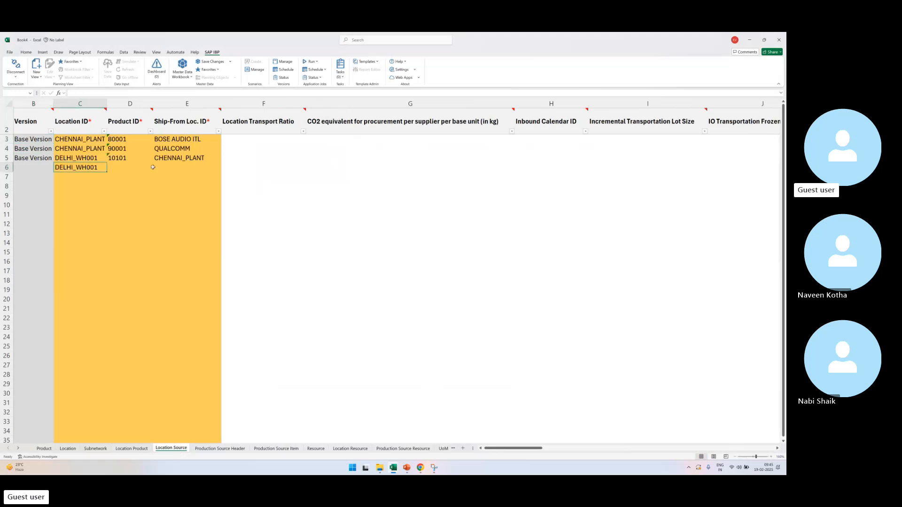
{"action": "left_click", "coordinate": [136, 168]}
{"action": "key", "text": "ctrl+d"}
{"action": "left_click", "coordinate": [171, 168]}
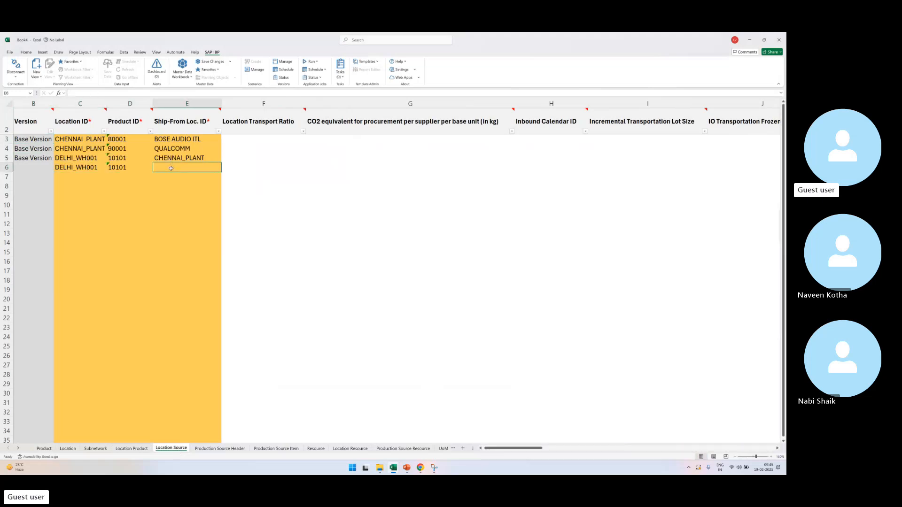
{"action": "type", "text": "HYD_PLANT"}
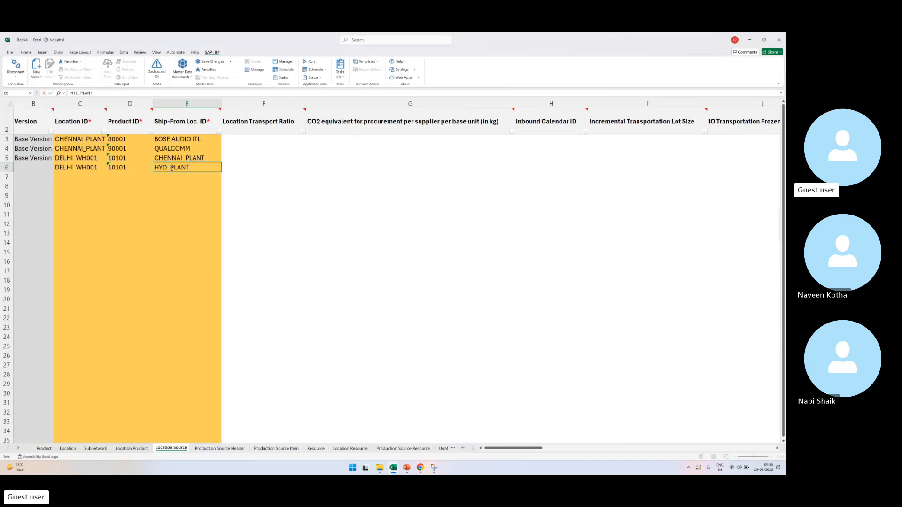
{"action": "left_click", "coordinate": [81, 233]}
{"action": "left_click_drag", "start_coordinate": [78, 158], "coordinate": [127, 168]}
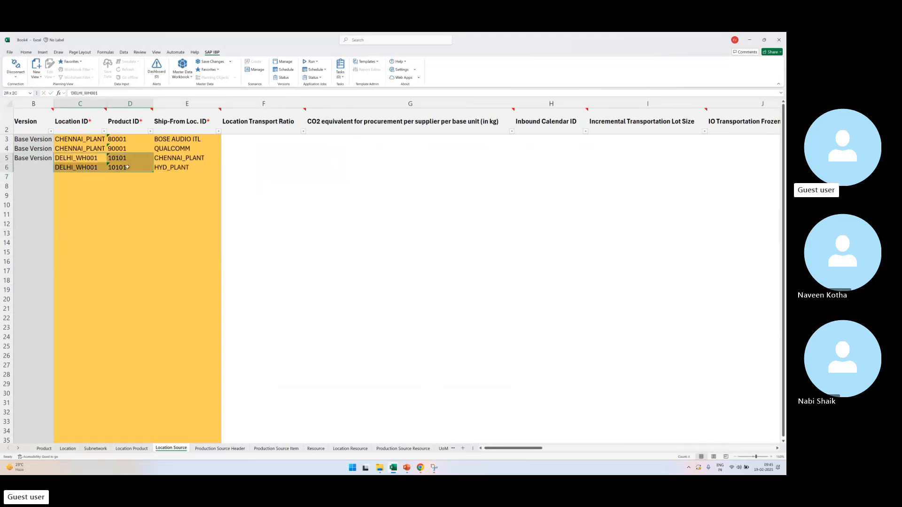
{"action": "left_click", "coordinate": [90, 158]}
{"action": "left_click", "coordinate": [128, 160]}
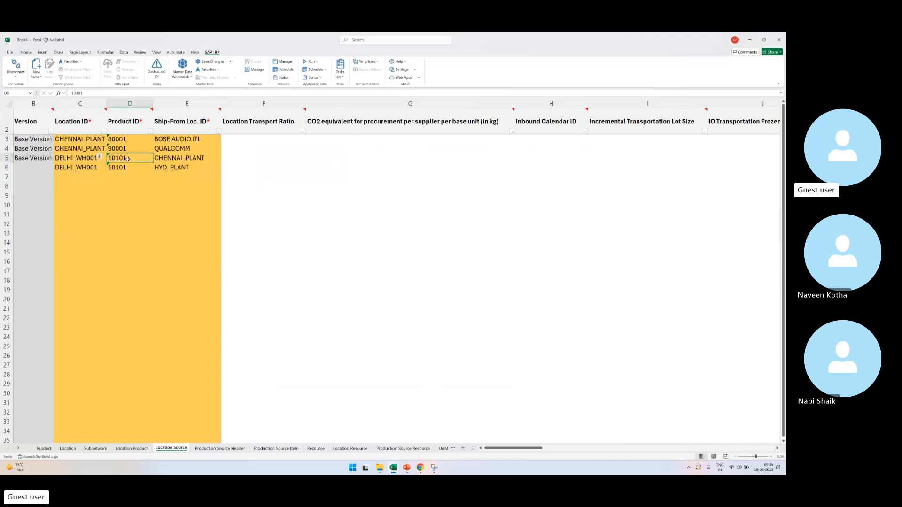
{"action": "left_click_drag", "start_coordinate": [78, 159], "coordinate": [124, 163]}
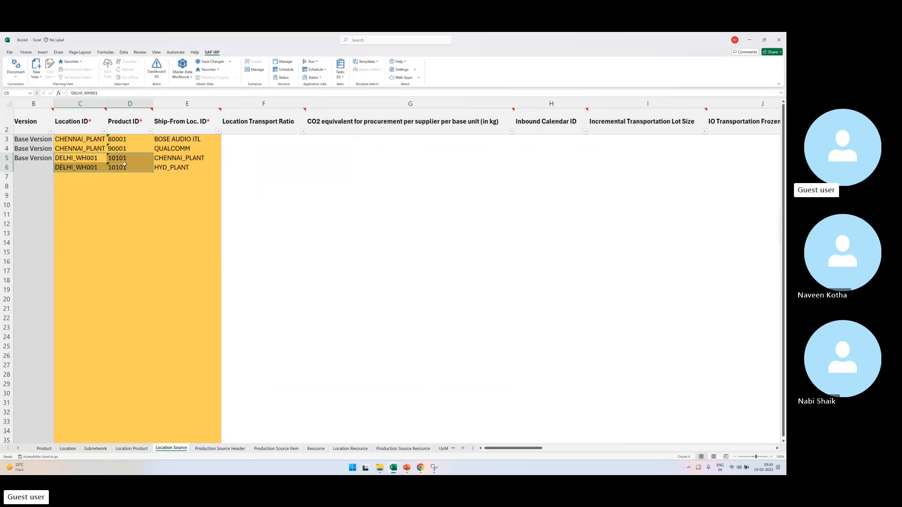
{"action": "left_click", "coordinate": [256, 222]}
{"action": "left_click", "coordinate": [203, 167]}
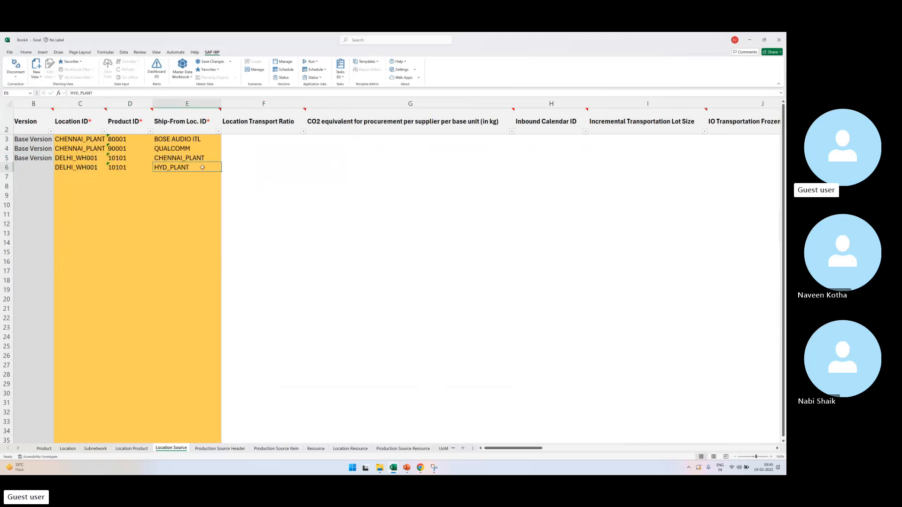
Step: Add another location source row for DELHI_WH001 and product 10101 with ship-from location MUMBAI_PLANT
{"action": "left_click", "coordinate": [88, 176]}
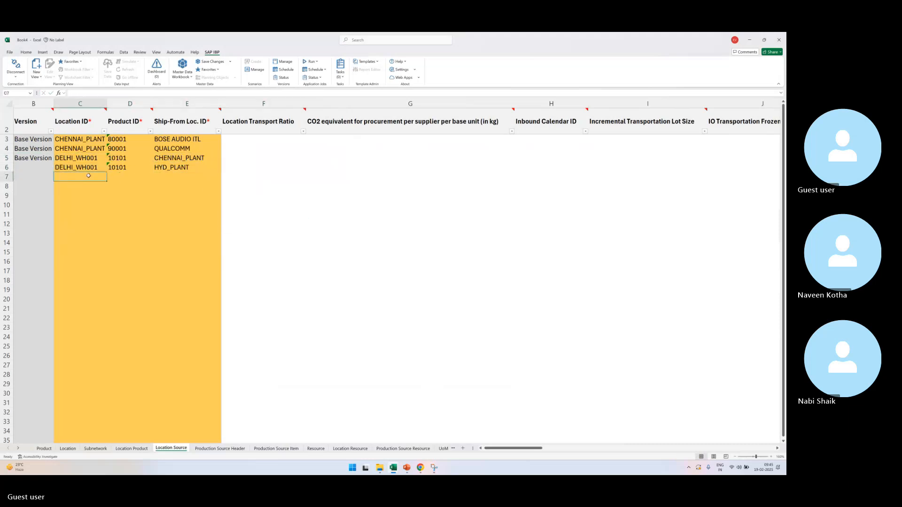
{"action": "key", "text": "ctrl+d"}
{"action": "left_click", "coordinate": [131, 176]}
{"action": "key", "text": "ctrl+d"}
{"action": "left_click", "coordinate": [157, 176]}
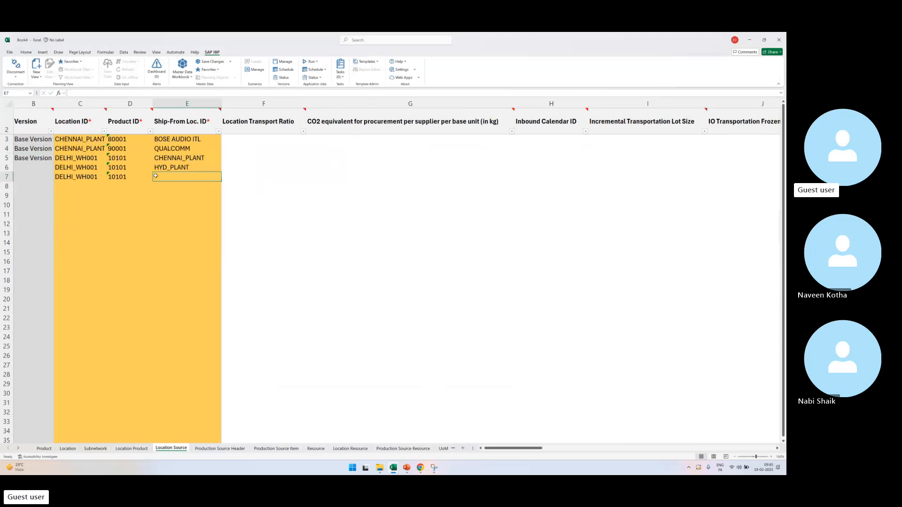
{"action": "type", "text": "MUMBAI_PLANT"}
{"action": "key", "text": "Return"}
Step: Change the ship-from location in the last DELHI_WH001 row to VENDOR_AMEERPET
{"action": "left_click_drag", "start_coordinate": [87, 160], "coordinate": [188, 168]}
{"action": "left_click", "coordinate": [188, 185]}
{"action": "left_click", "coordinate": [188, 175]}
{"action": "type", "text": "VENDOR_AMEERPET"}
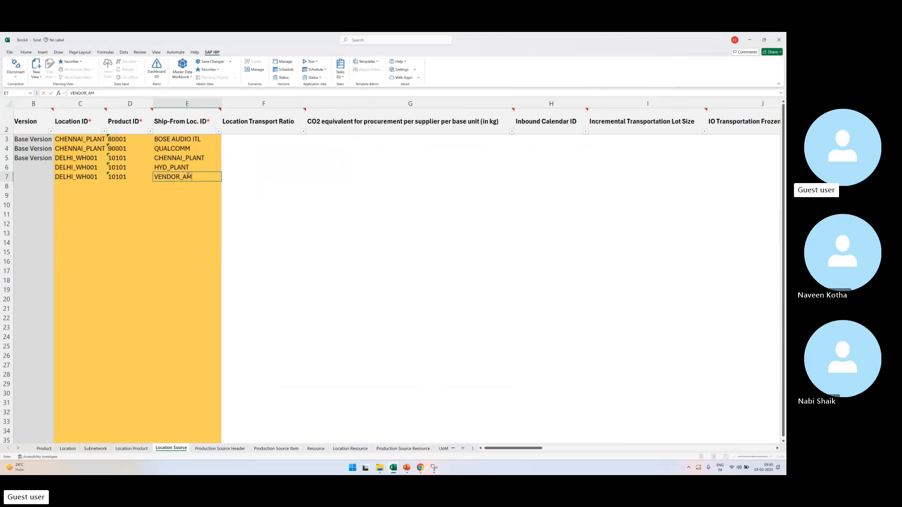
{"action": "key", "text": "Return"}
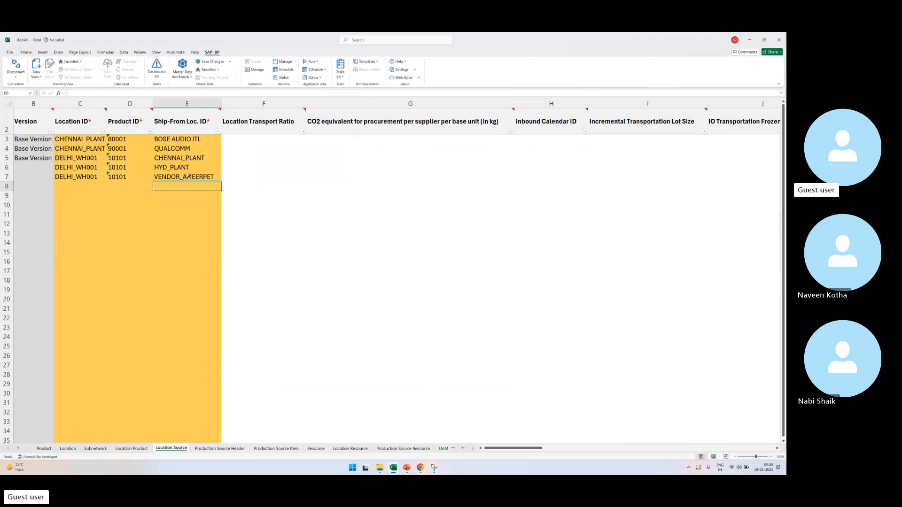
{"action": "left_click", "coordinate": [187, 176]}
{"action": "left_click", "coordinate": [239, 174]}
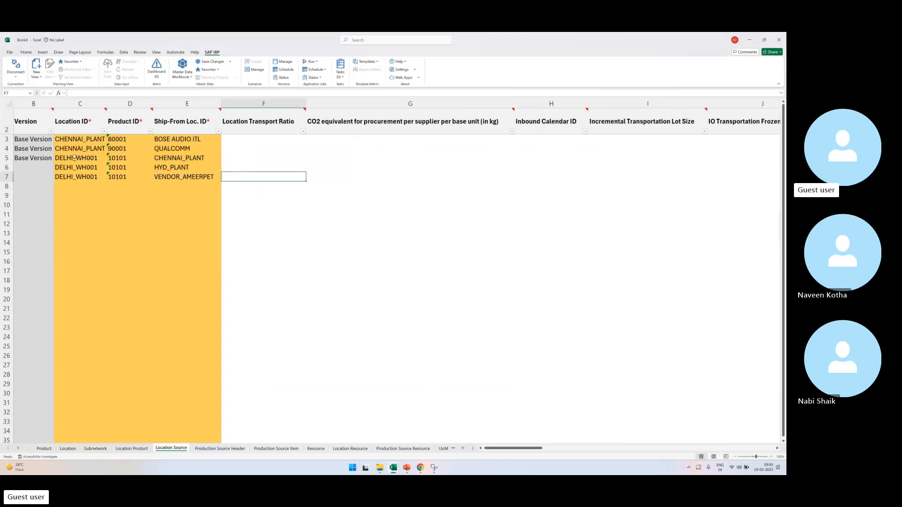
{"action": "left_click_drag", "start_coordinate": [74, 156], "coordinate": [226, 179]}
{"action": "left_click", "coordinate": [244, 207]}
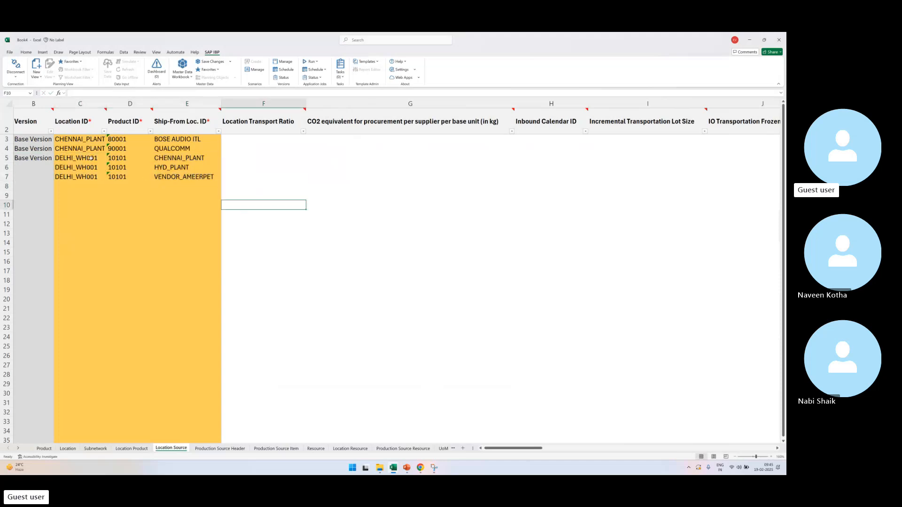
{"action": "mouse_move", "coordinate": [90, 158]}
{"action": "left_mouse_down"}
{"action": "mouse_move", "coordinate": [139, 177]}
{"action": "mouse_move", "coordinate": [184, 178]}
{"action": "left_mouse_up"}
{"action": "left_click", "coordinate": [258, 192]}
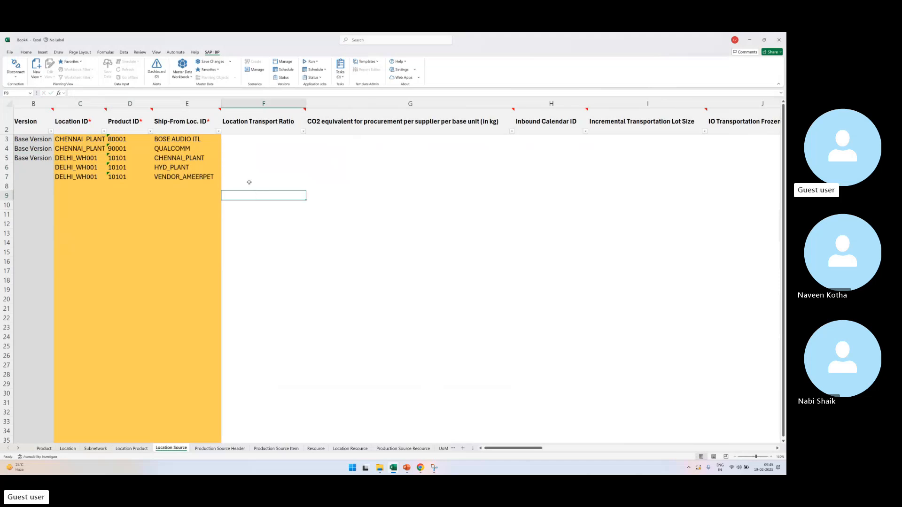
Step: Set the Location Transport Ratio of the DELHI_WH001 rows to 0.5 for CHENNAI_PLANT, 0.49 for HYD_PLANT and 0.01 for VENDOR_AMEERPET
{"action": "left_click", "coordinate": [246, 159]}
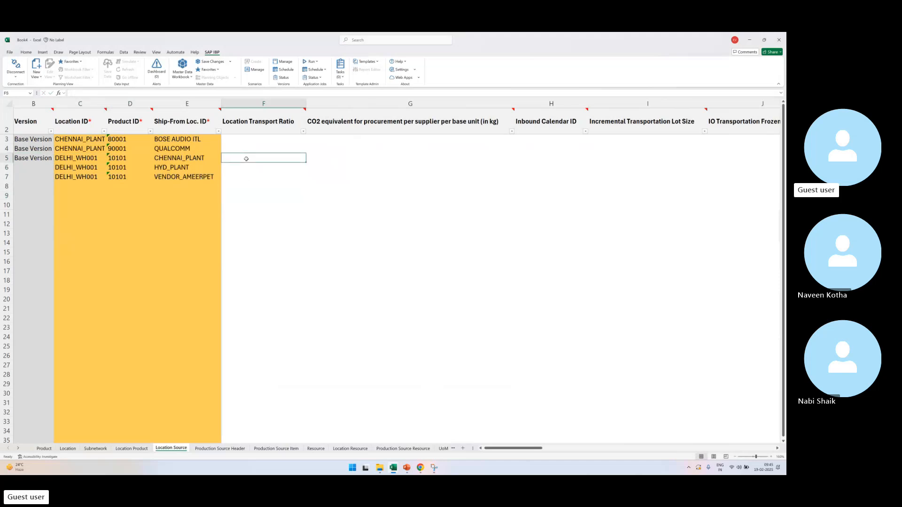
{"action": "type", "text": "0.5"}
{"action": "key", "text": "Return"}
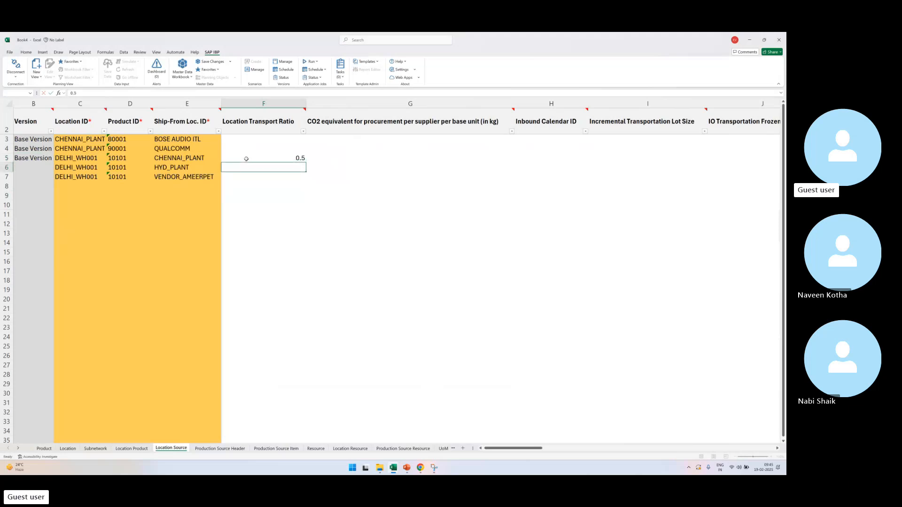
{"action": "type", "text": "0.49"}
{"action": "key", "text": "Return"}
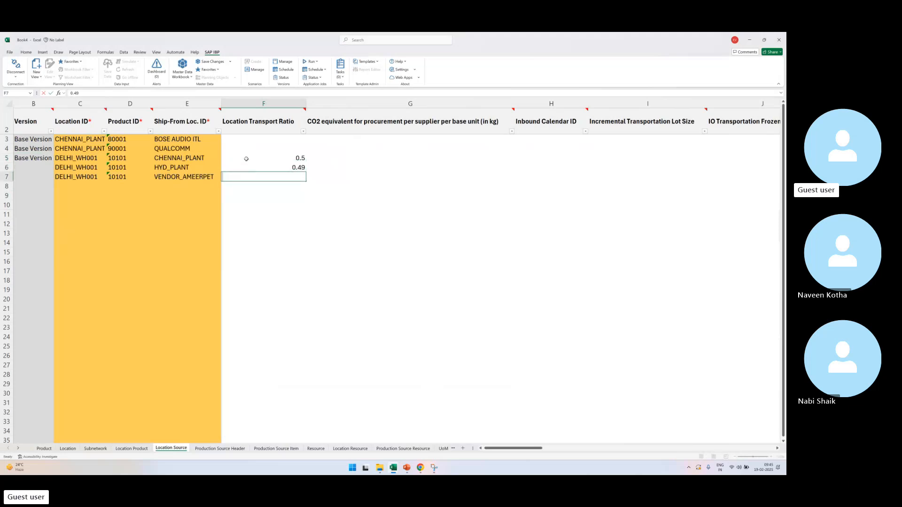
{"action": "key", "text": "Return"}
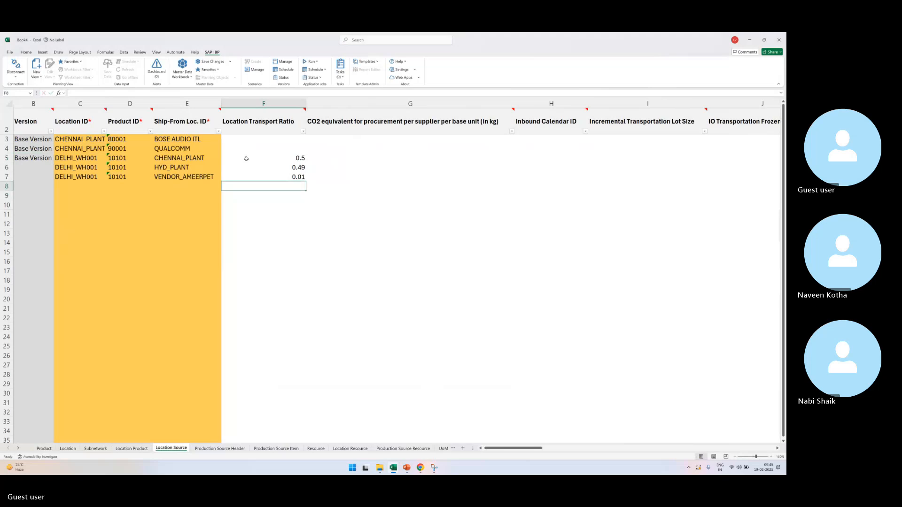
Step: Examine how the transport ratios are split across the three ship-from locations supplying product 10101 to DELHI_WH001
{"action": "left_click_drag", "start_coordinate": [246, 159], "coordinate": [288, 176]}
{"action": "left_click", "coordinate": [279, 209]}
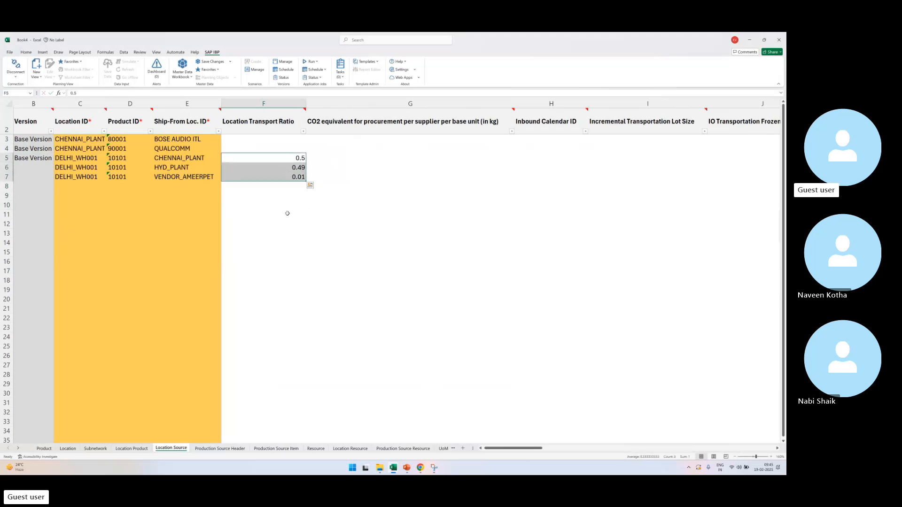
{"action": "left_click", "coordinate": [6, 167]}
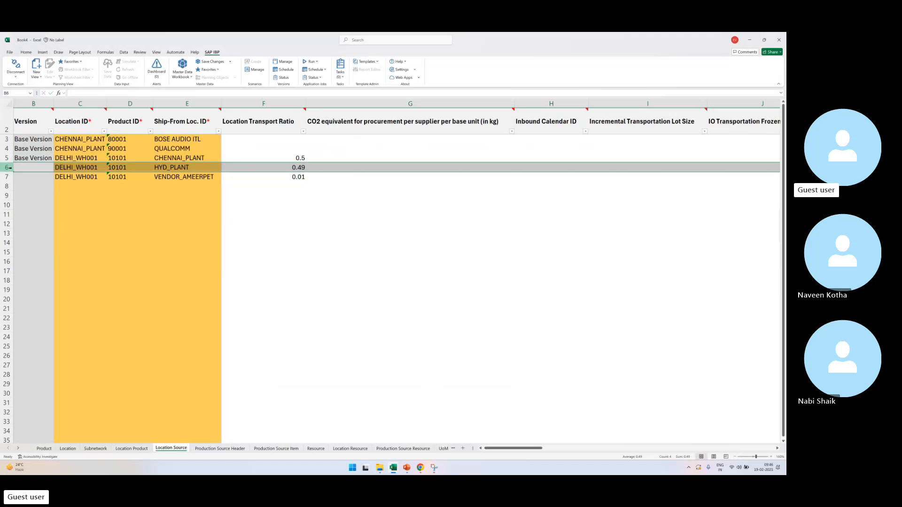
{"action": "left_click", "coordinate": [232, 210]}
{"action": "left_click", "coordinate": [307, 201]}
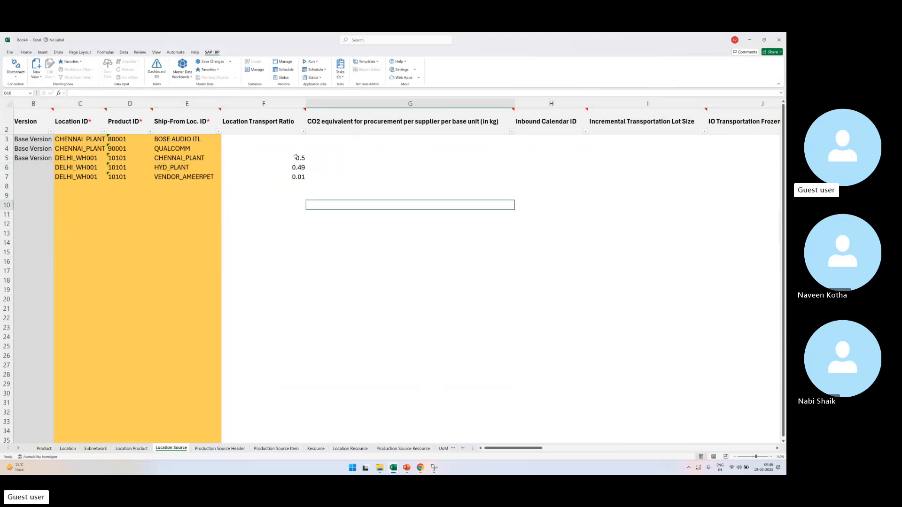
{"action": "left_click_drag", "start_coordinate": [296, 157], "coordinate": [296, 176]}
{"action": "left_click", "coordinate": [292, 210]}
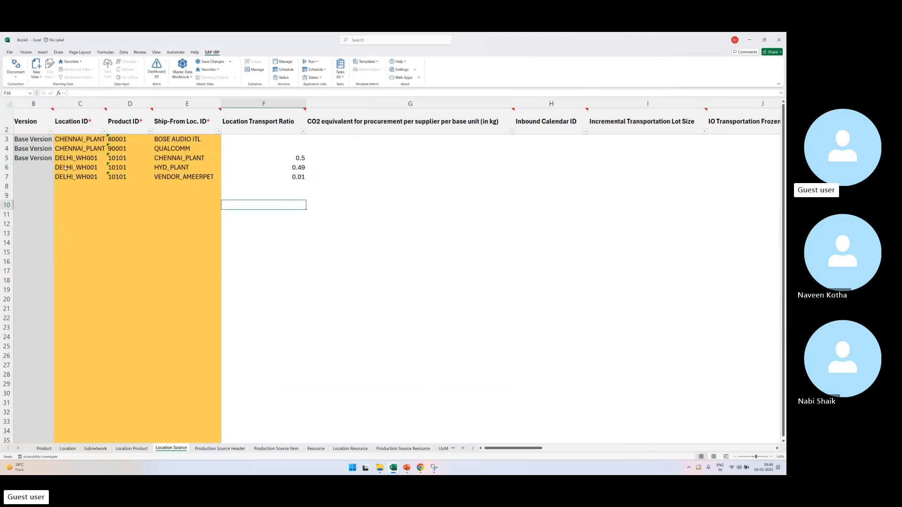
{"action": "left_click_drag", "start_coordinate": [65, 168], "coordinate": [214, 171]}
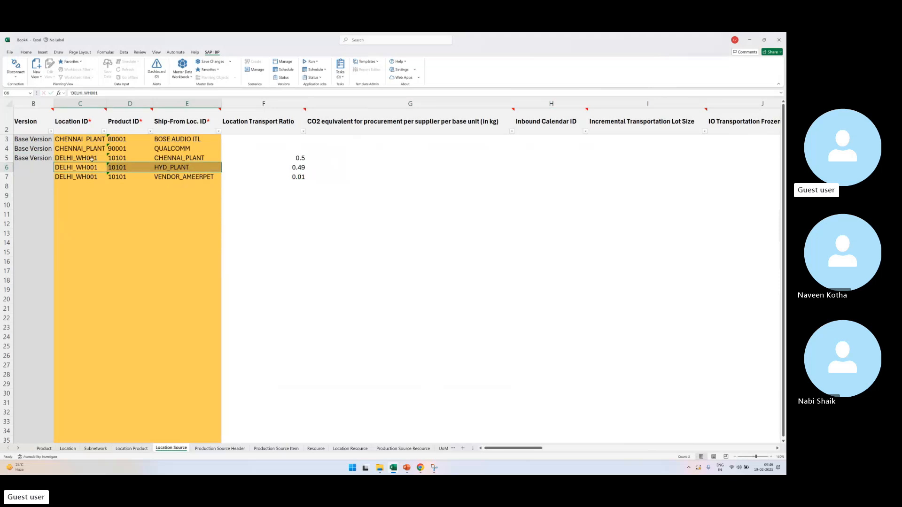
{"action": "left_click", "coordinate": [92, 158]}
{"action": "left_click_drag", "start_coordinate": [92, 159], "coordinate": [180, 156]}
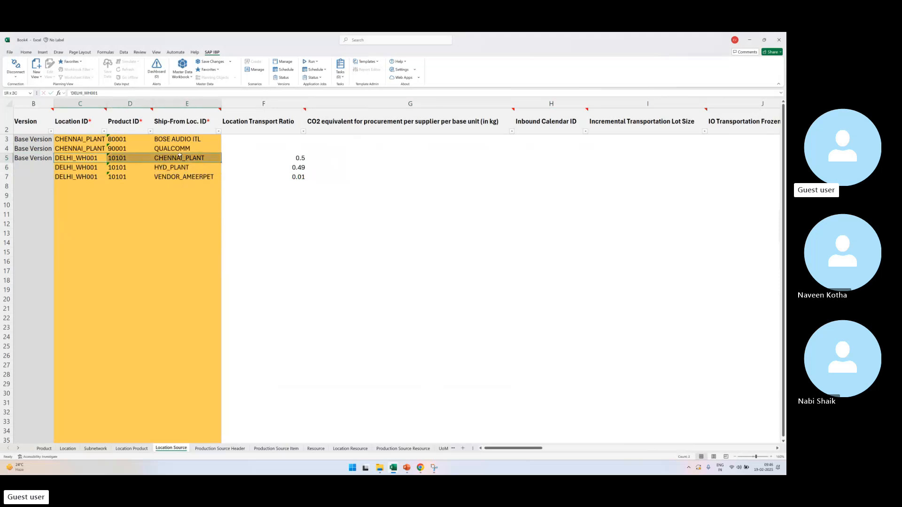
{"action": "left_click_drag", "start_coordinate": [101, 167], "coordinate": [186, 159]}
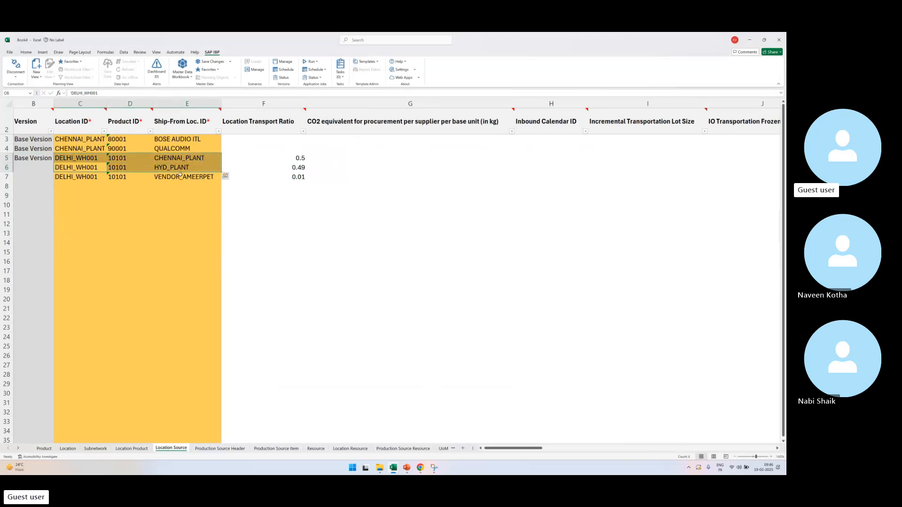
{"action": "left_click_drag", "start_coordinate": [83, 177], "coordinate": [210, 177]}
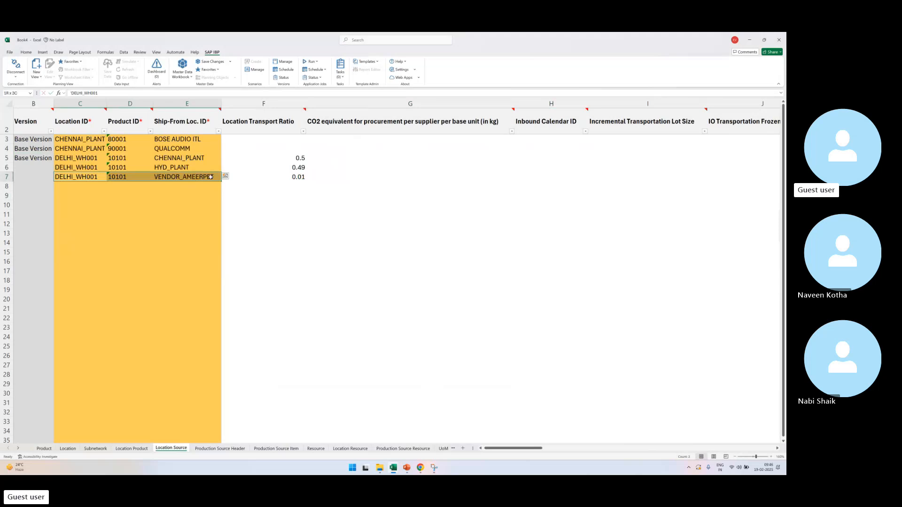
{"action": "left_click", "coordinate": [288, 232]}
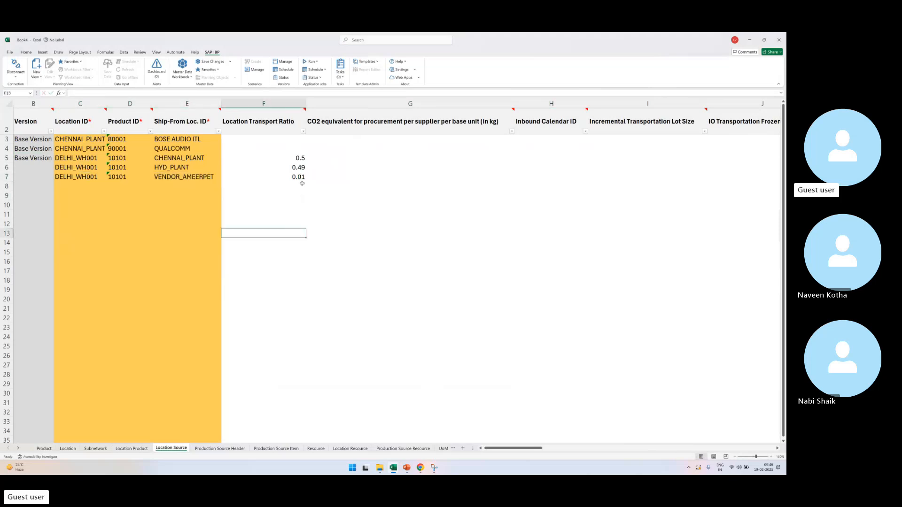
Step: Set the Location Transport Ratio of the DELHI_WH001 row sourced from CHENNAI_PLANT to 1
{"action": "left_click", "coordinate": [295, 160]}
{"action": "type", "text": "1"}
{"action": "left_click", "coordinate": [302, 194]}
Step: Delete the two DELHI_WH001 rows sourced from HYD_PLANT and VENDOR_AMEERPET
{"action": "left_click_drag", "start_coordinate": [6, 167], "coordinate": [6, 177]}
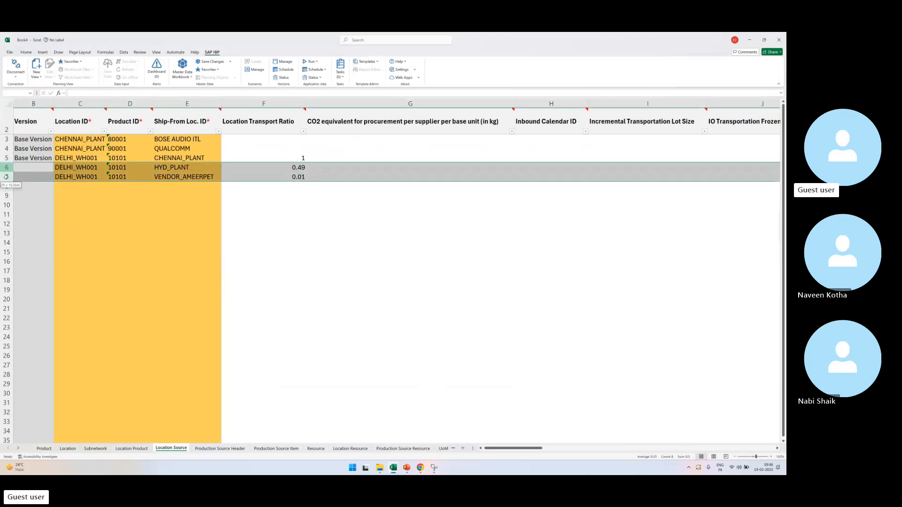
{"action": "right_click", "coordinate": [6, 177]}
{"action": "left_click", "coordinate": [30, 249]}
{"action": "left_click", "coordinate": [290, 224]}
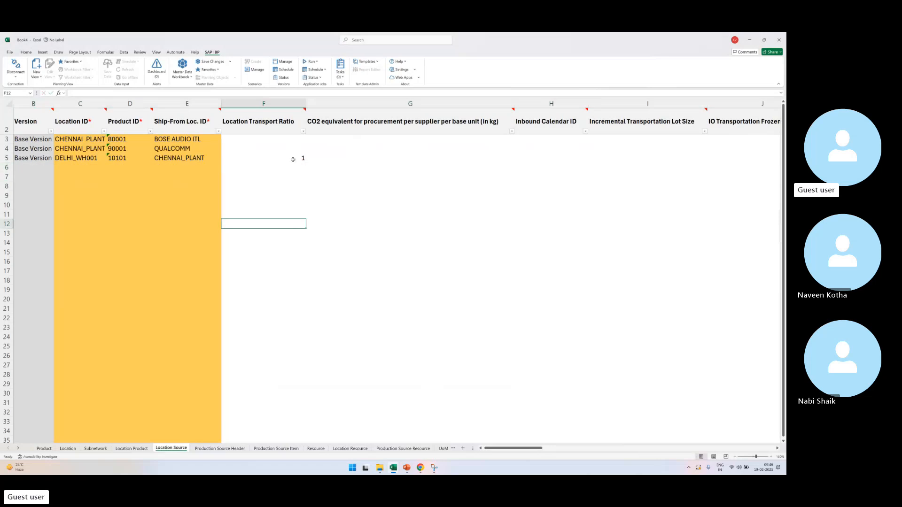
Step: Save the Location Source master data changes without a comment and without downloading the change report
{"action": "left_click", "coordinate": [212, 62]}
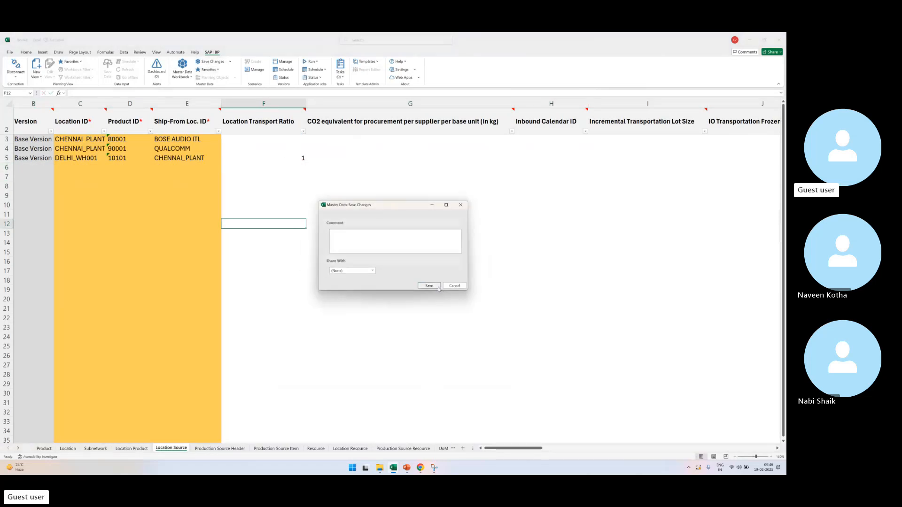
{"action": "left_click", "coordinate": [432, 284]}
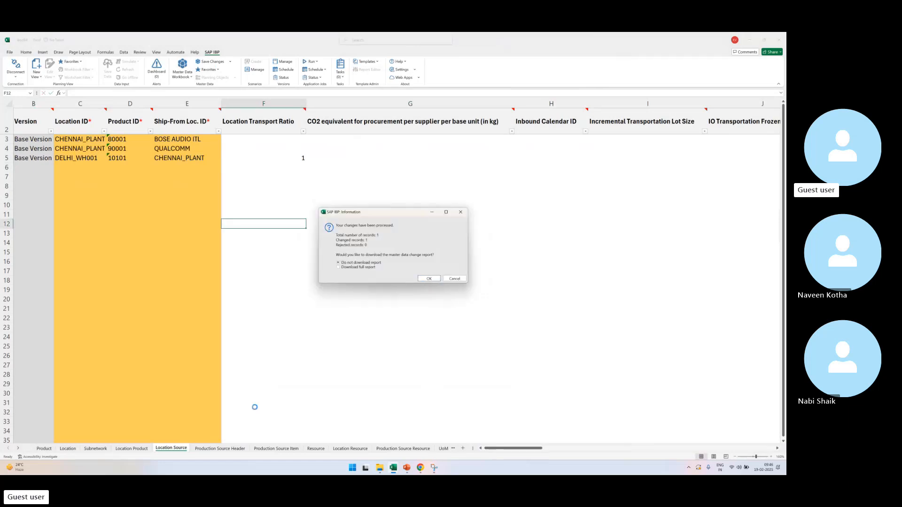
{"action": "left_click", "coordinate": [429, 279]}
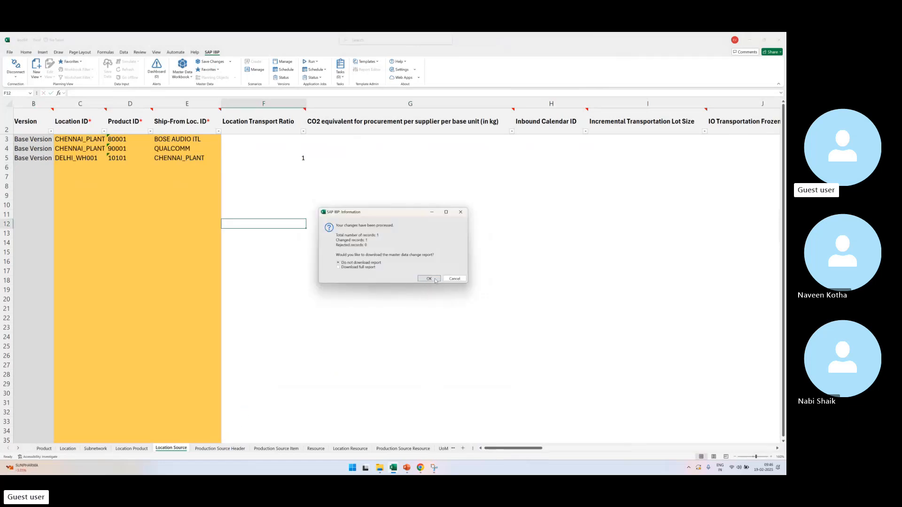
Step: Set the Output Product Coefficient of source CHENNAI_PLANT_10101_PV001 to 1 in the Production Source Header sheet
{"action": "left_click", "coordinate": [218, 448]}
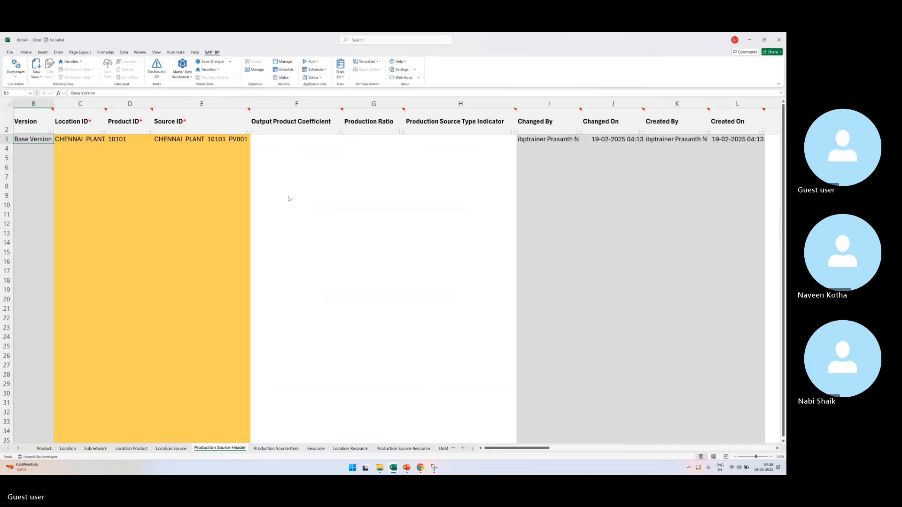
{"action": "left_click", "coordinate": [288, 196]}
{"action": "left_click", "coordinate": [286, 139]}
{"action": "type", "text": "1"}
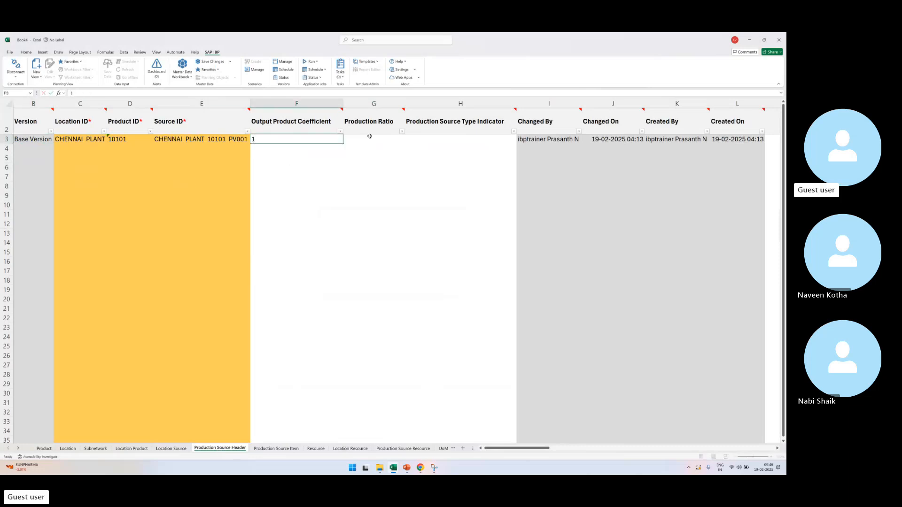
{"action": "left_click", "coordinate": [370, 137]}
{"action": "left_click", "coordinate": [316, 122]}
{"action": "left_click_drag", "start_coordinate": [312, 138], "coordinate": [311, 122]}
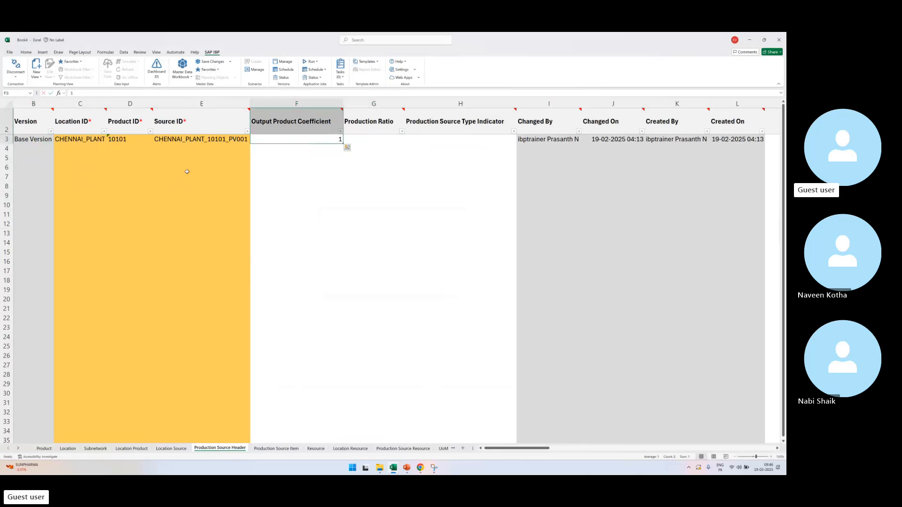
{"action": "left_click_drag", "start_coordinate": [187, 123], "coordinate": [229, 140]}
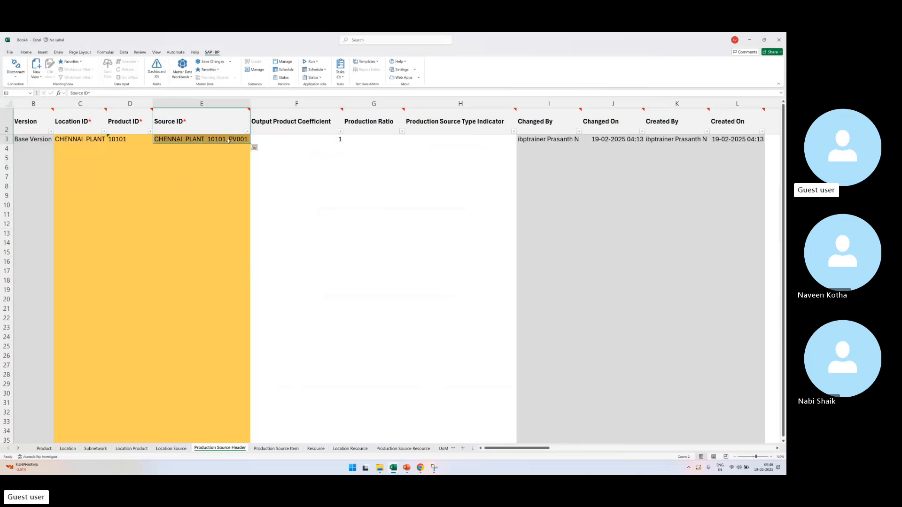
{"action": "left_click_drag", "start_coordinate": [297, 124], "coordinate": [324, 139]}
Step: Set the Production Ratio of source CHENNAI_PLANT_10101_PV001 to 1
{"action": "left_click", "coordinate": [361, 140]}
{"action": "type", "text": "1"}
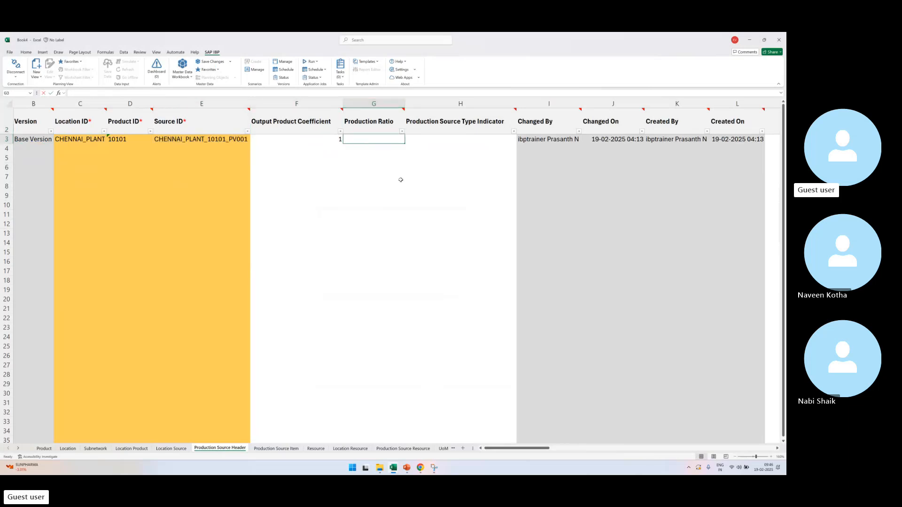
{"action": "left_click", "coordinate": [400, 195]}
{"action": "left_click", "coordinate": [374, 135]}
{"action": "left_click_drag", "start_coordinate": [374, 134], "coordinate": [374, 137]}
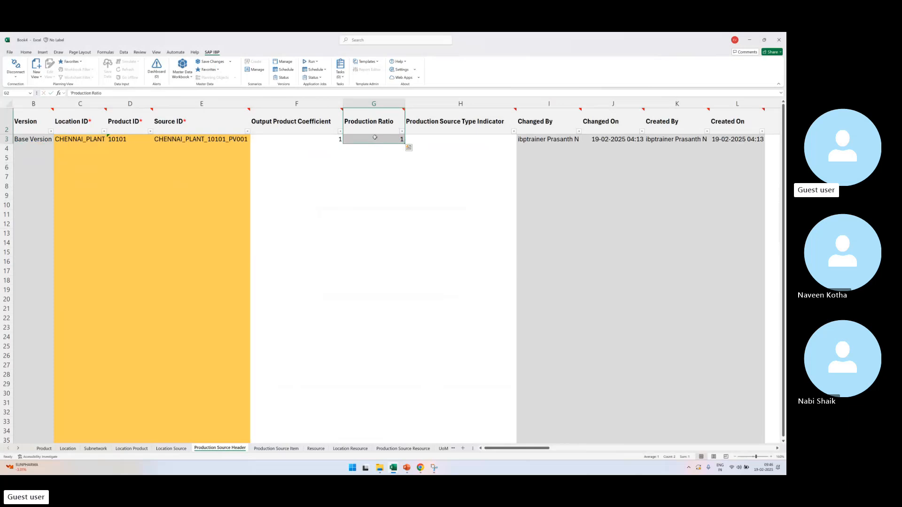
{"action": "left_click_drag", "start_coordinate": [364, 142], "coordinate": [347, 127]}
{"action": "left_click", "coordinate": [202, 139]}
Step: Set the Production Source Type Indicator of source CHENNAI_PLANT_10101_PV001 to P
{"action": "left_click", "coordinate": [481, 126]}
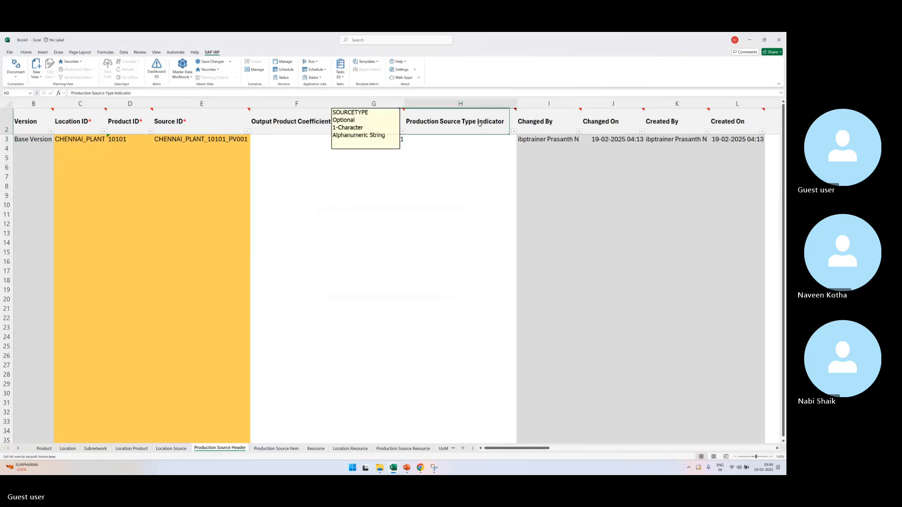
{"action": "left_click", "coordinate": [475, 142]}
{"action": "type", "text": "Production Source Type Indicator"}
{"action": "key", "text": "Return"}
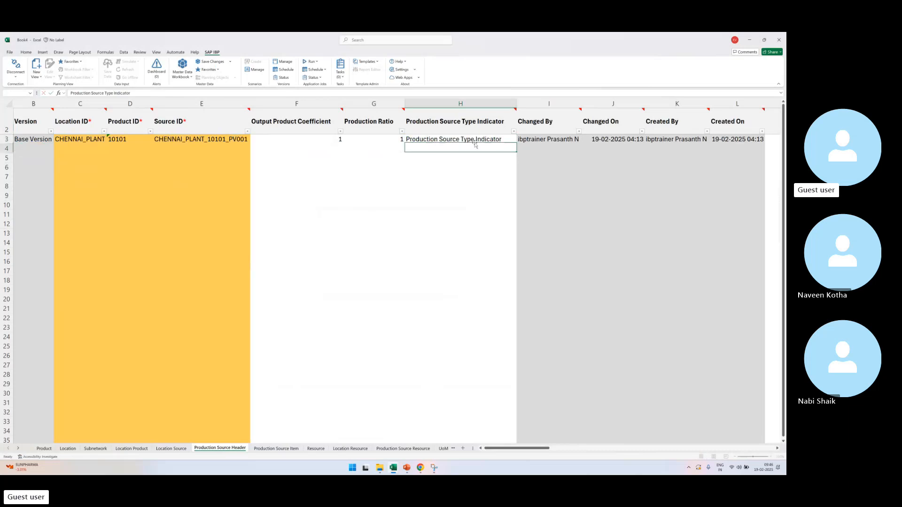
{"action": "left_click", "coordinate": [475, 141]}
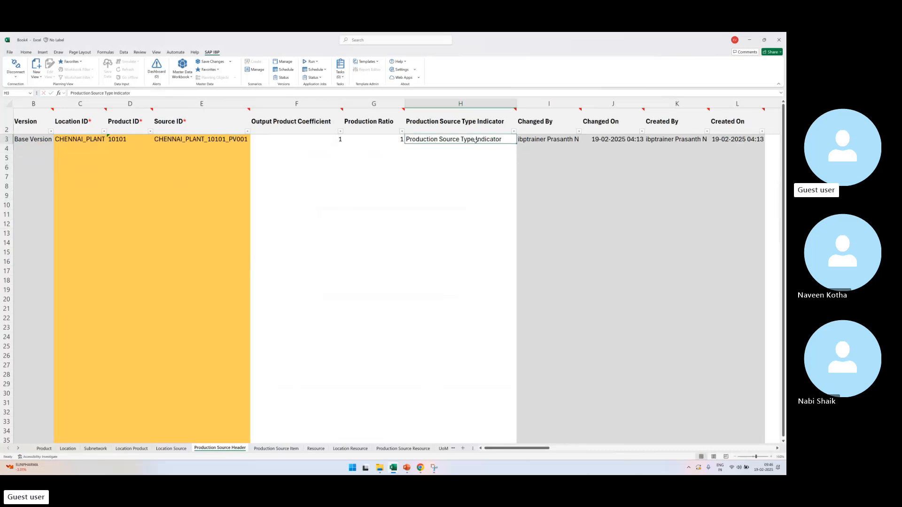
{"action": "type", "text": "P"}
{"action": "key", "text": "BackSpace"}
{"action": "key", "text": "Return"}
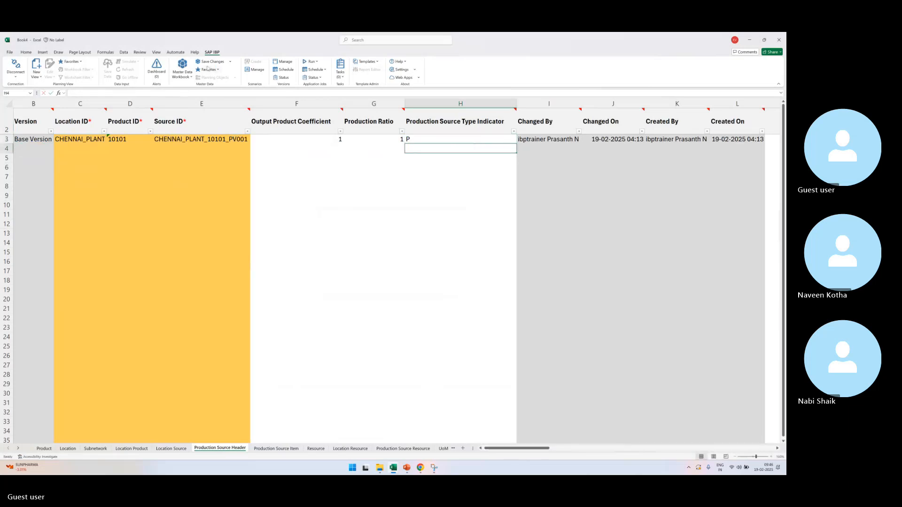
Step: Save the Production Source Header changes without a comment and without downloading the change report
{"action": "left_click", "coordinate": [209, 62]}
{"action": "left_click", "coordinate": [422, 286]}
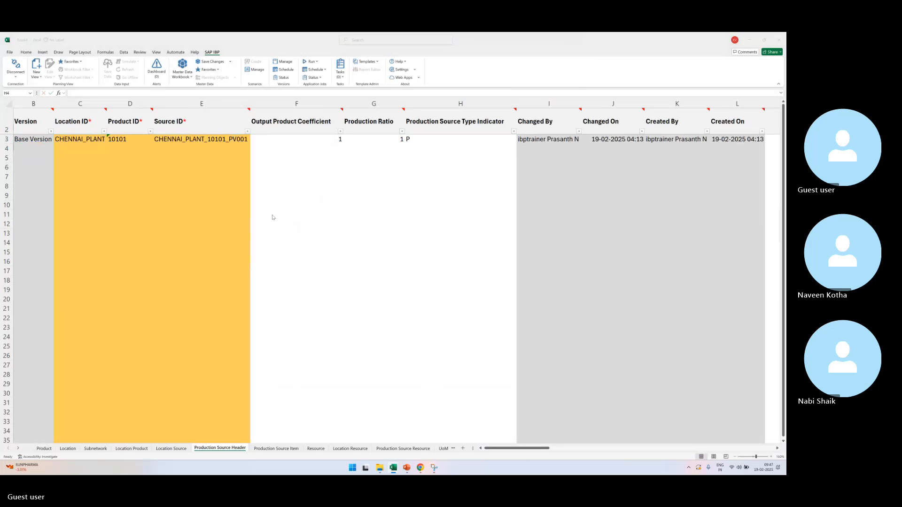
{"action": "left_click", "coordinate": [429, 279]}
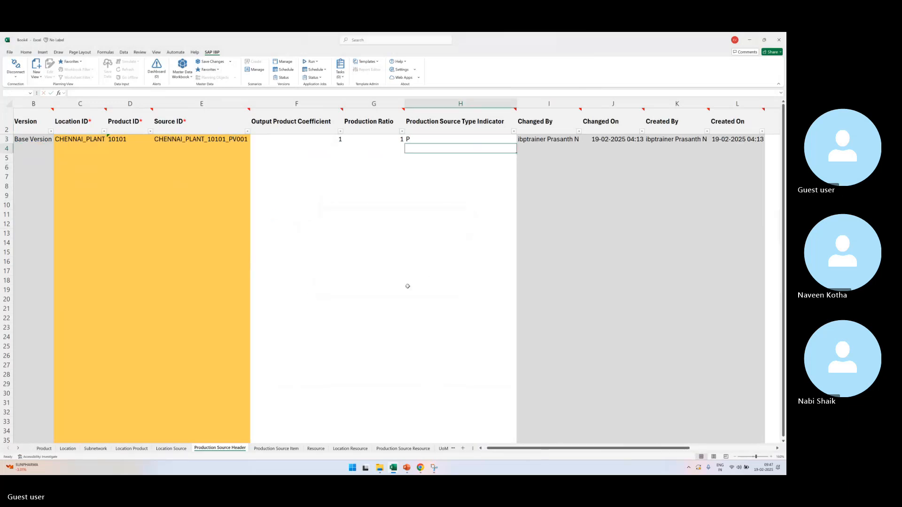
Step: Copy source ID CHENNAI_PLANT_10101_PV001 from the Production Source Header into the first two Production Source Item rows and widen the Source ID column to fit
{"action": "left_click", "coordinate": [293, 449]}
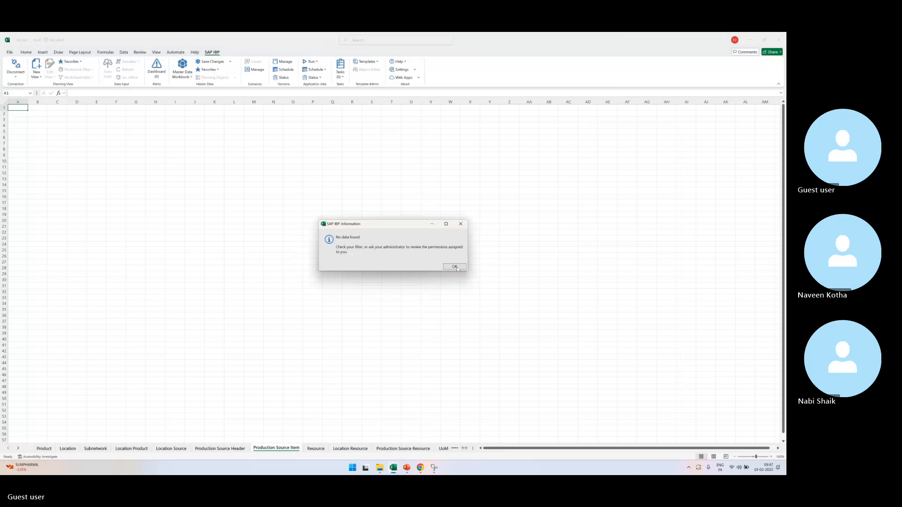
{"action": "left_click", "coordinate": [457, 272]}
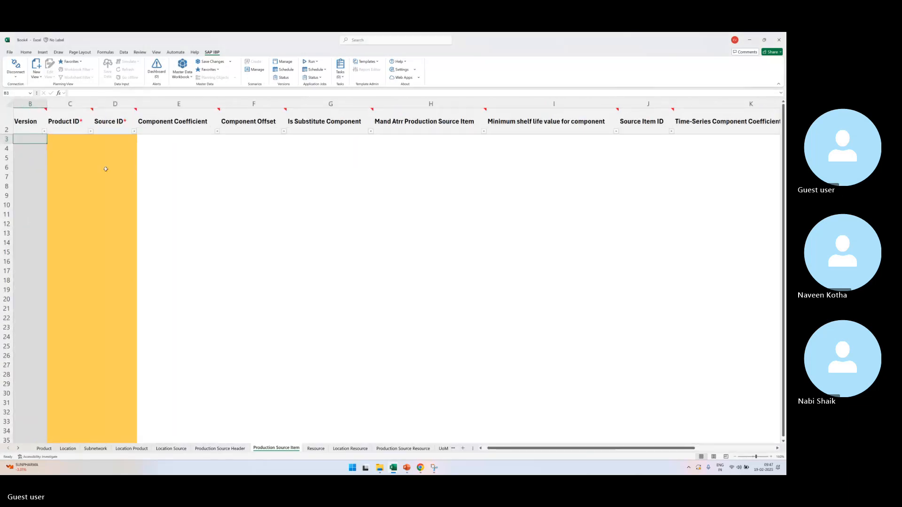
{"action": "left_click", "coordinate": [233, 449]}
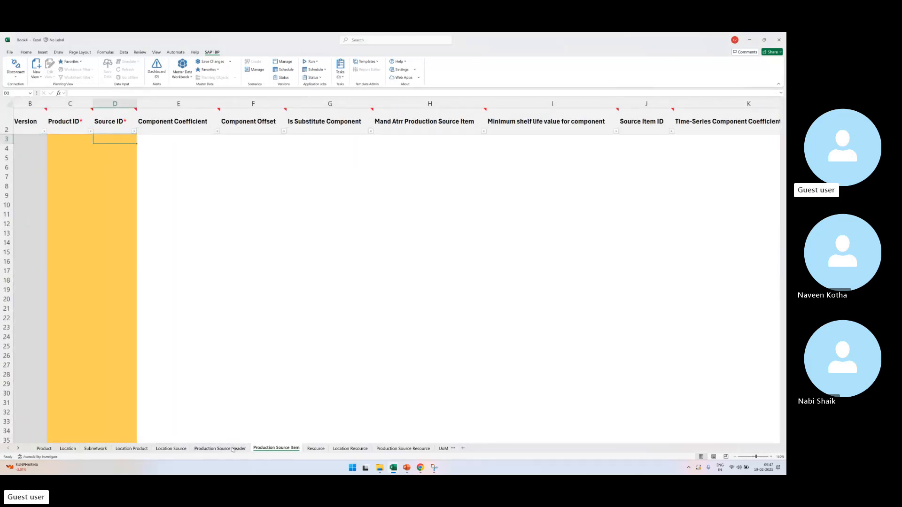
{"action": "left_click", "coordinate": [188, 139]}
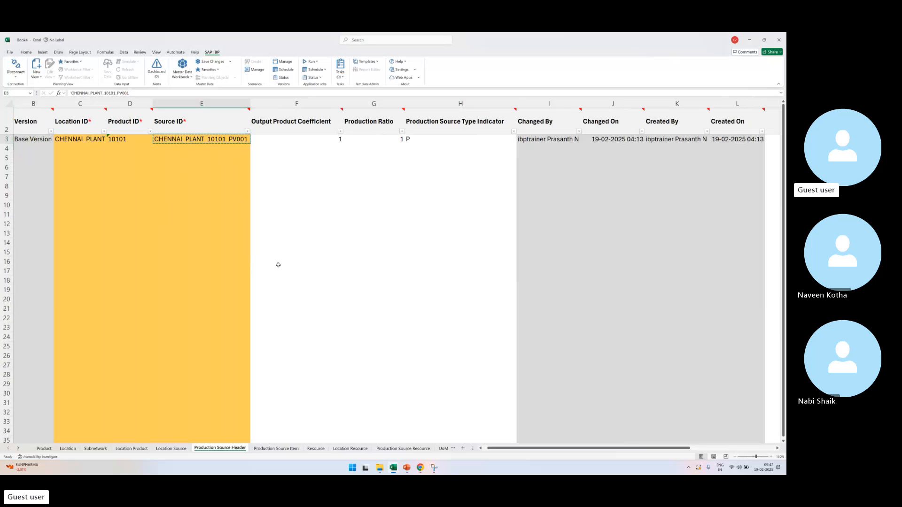
{"action": "key", "text": "ctrl+c"}
{"action": "left_click", "coordinate": [277, 448]}
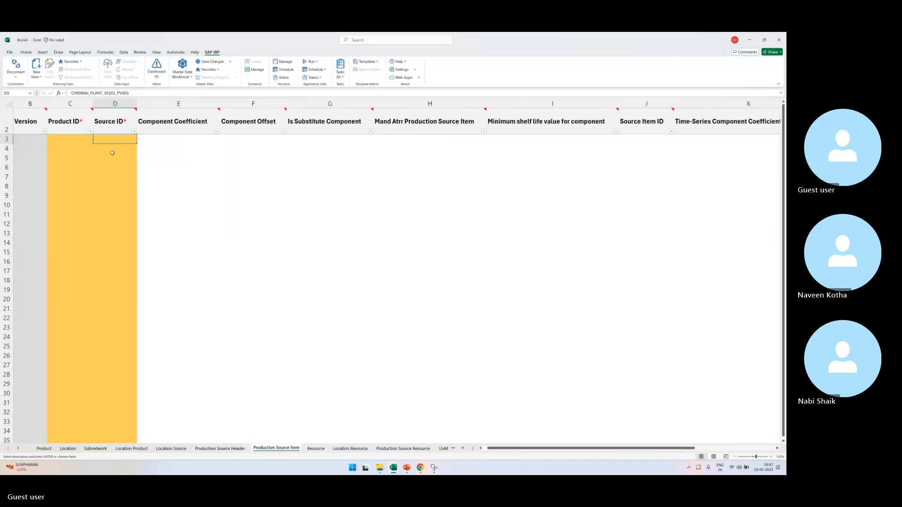
{"action": "left_click", "coordinate": [132, 140]}
{"action": "key", "text": "ctrl+v"}
{"action": "double_click", "coordinate": [138, 103]}
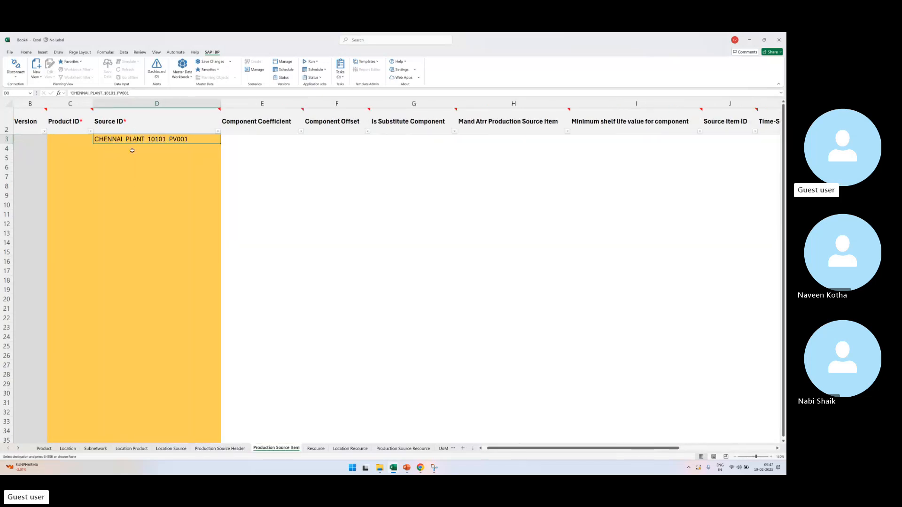
{"action": "left_click", "coordinate": [131, 148]}
{"action": "key", "text": "Return"}
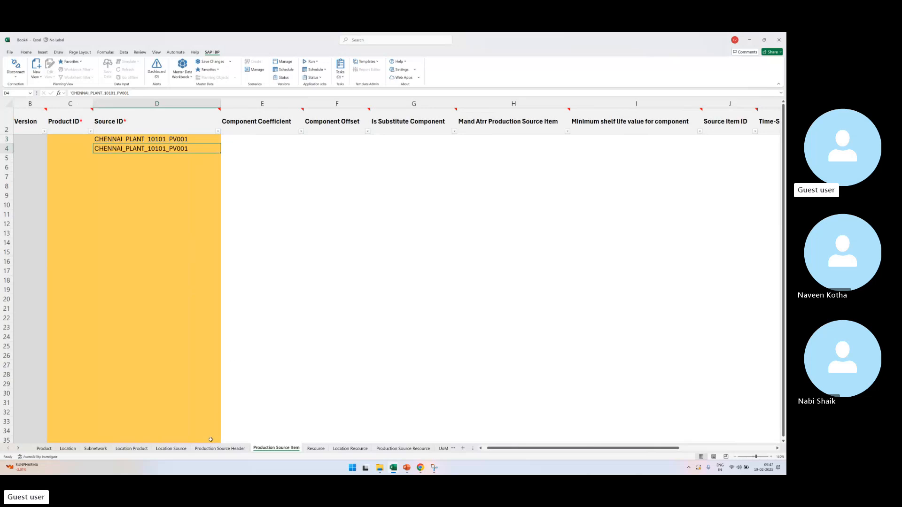
Step: Copy product IDs 80001 and 90001 from the Location Product sheet into the Product ID column of the two Production Source Item rows
{"action": "left_click", "coordinate": [120, 448]}
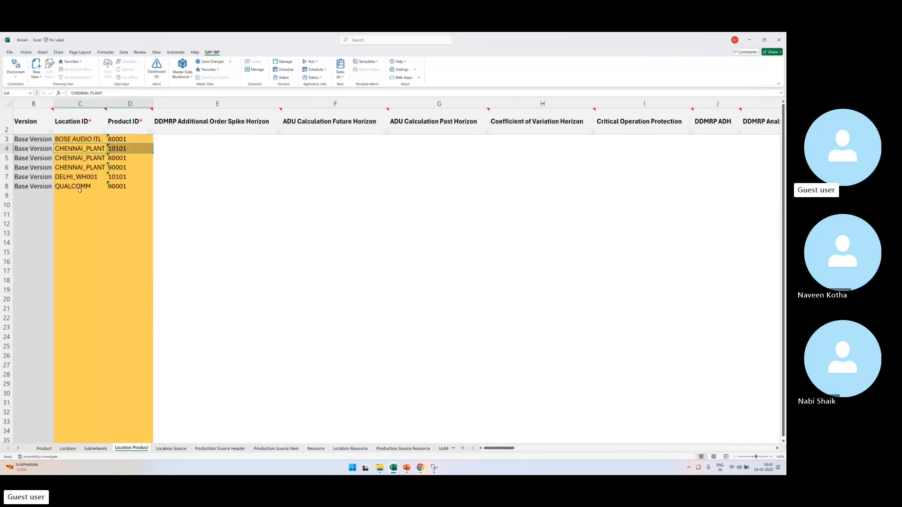
{"action": "left_click", "coordinate": [118, 139]}
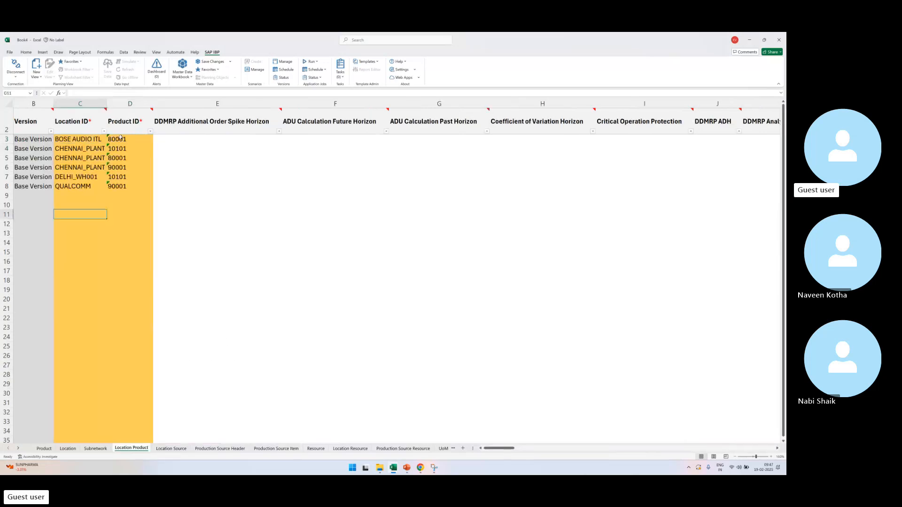
{"action": "left_click", "coordinate": [123, 167], "text": "ctrl"}
{"action": "key", "text": "ctrl+c"}
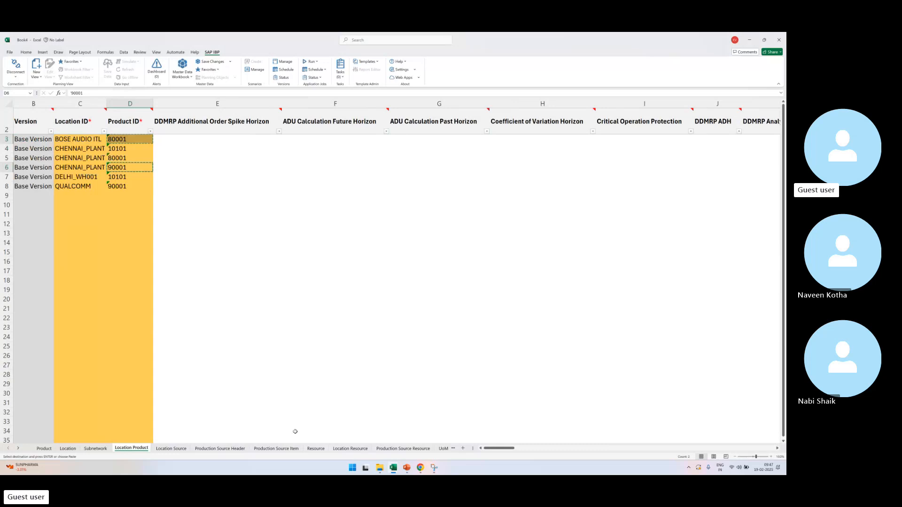
{"action": "left_click", "coordinate": [276, 448]}
{"action": "left_click", "coordinate": [72, 139]}
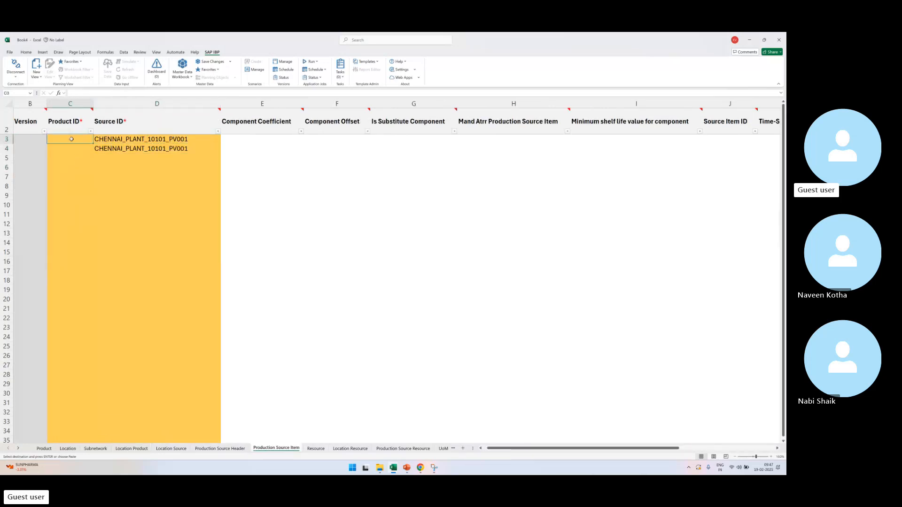
{"action": "key", "text": "ctrl+v"}
Step: Set the Component Coefficient to 2 for product 80001 and 3 for product 90001
{"action": "left_click", "coordinate": [267, 140]}
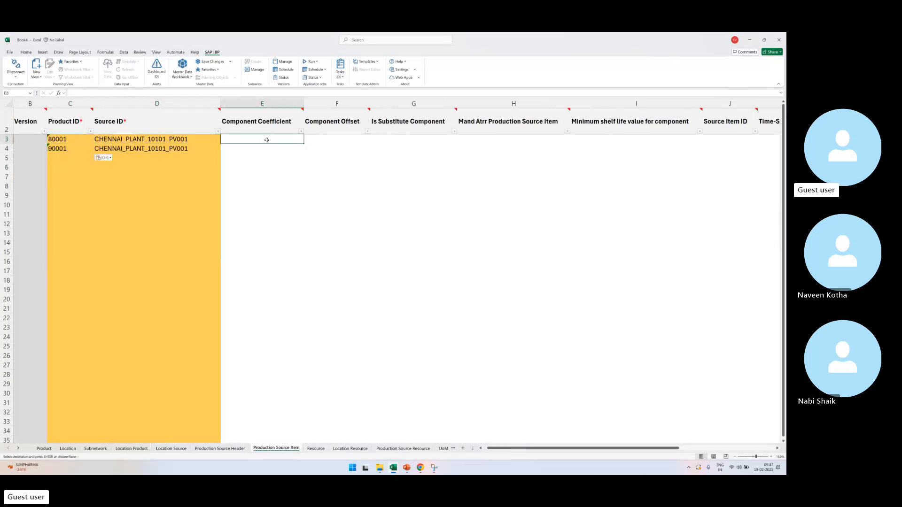
{"action": "left_click", "coordinate": [62, 142]}
{"action": "left_click", "coordinate": [263, 139]}
{"action": "type", "text": "2"}
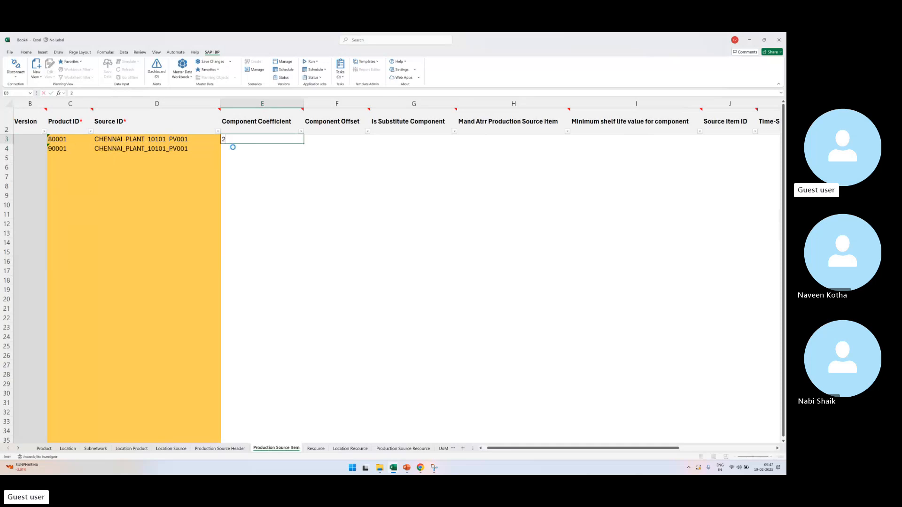
{"action": "key", "text": "Return"}
{"action": "type", "text": "3"}
{"action": "key", "text": "Return"}
{"action": "key", "text": "Return"}
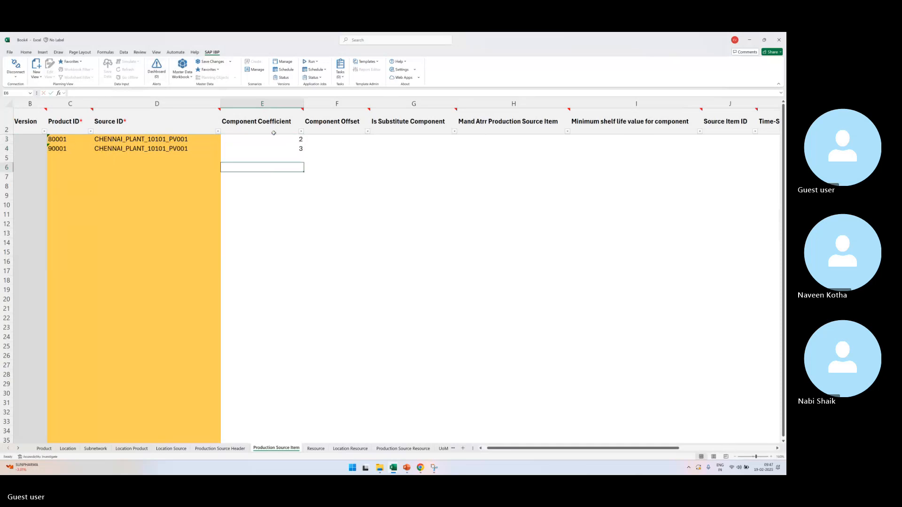
{"action": "left_click", "coordinate": [287, 140]}
{"action": "key", "text": "shift+Left"}
{"action": "key", "text": "shift+Left"}
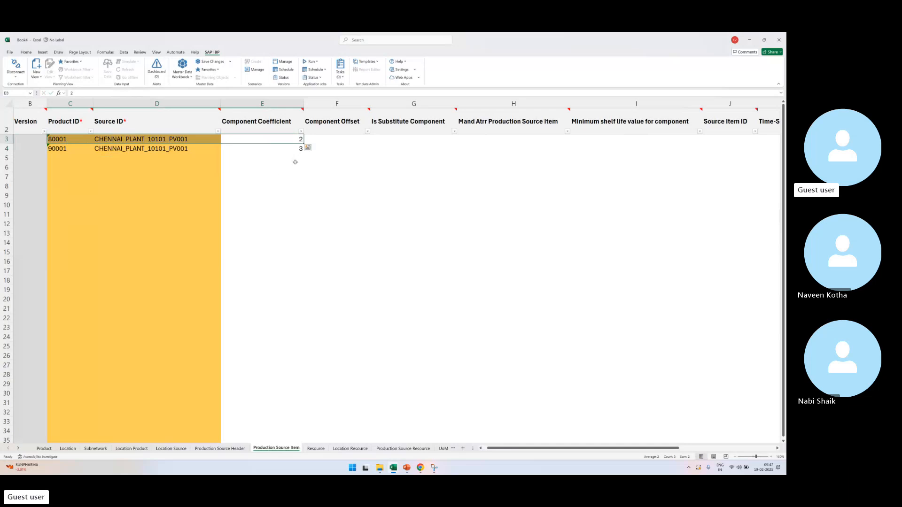
{"action": "left_click", "coordinate": [287, 148]}
{"action": "key", "text": "shift+Left"}
{"action": "key", "text": "shift+Left"}
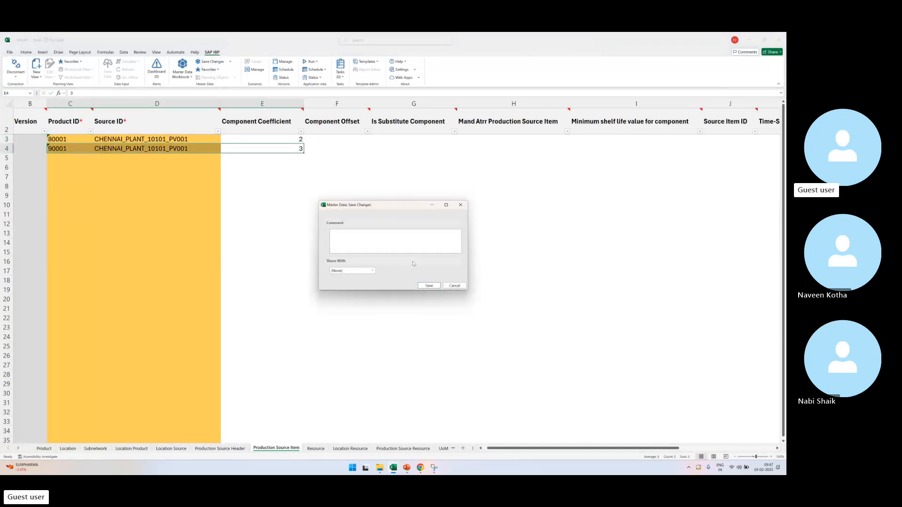
Step: Save the Production Source Item changes without a comment and without downloading the change report
{"action": "left_click", "coordinate": [428, 286]}
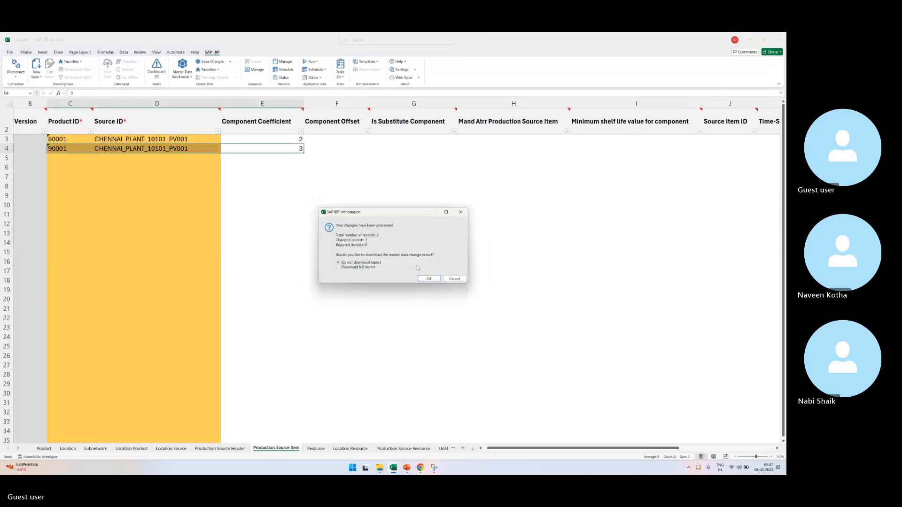
{"action": "left_click", "coordinate": [429, 279]}
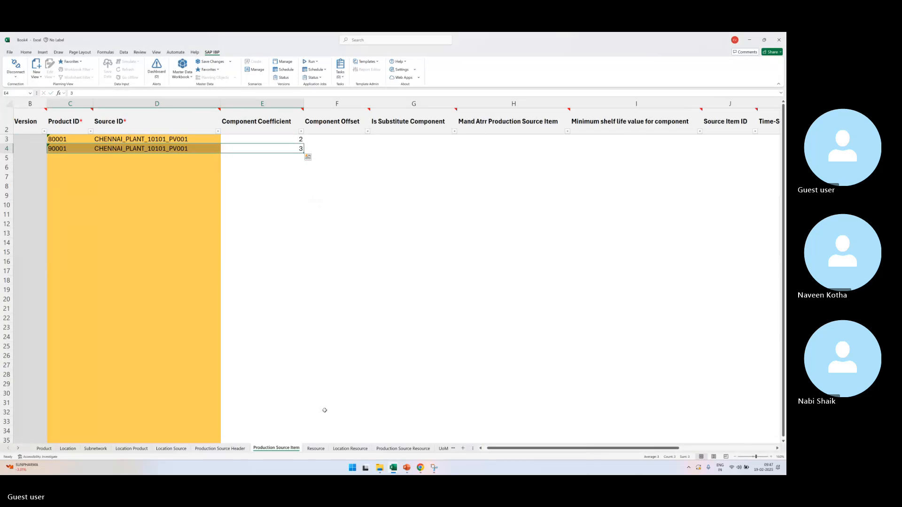
Step: Add resource ID WASSEMBLER in the first empty row of the Resource sheet and save it without a comment
{"action": "left_click", "coordinate": [316, 449]}
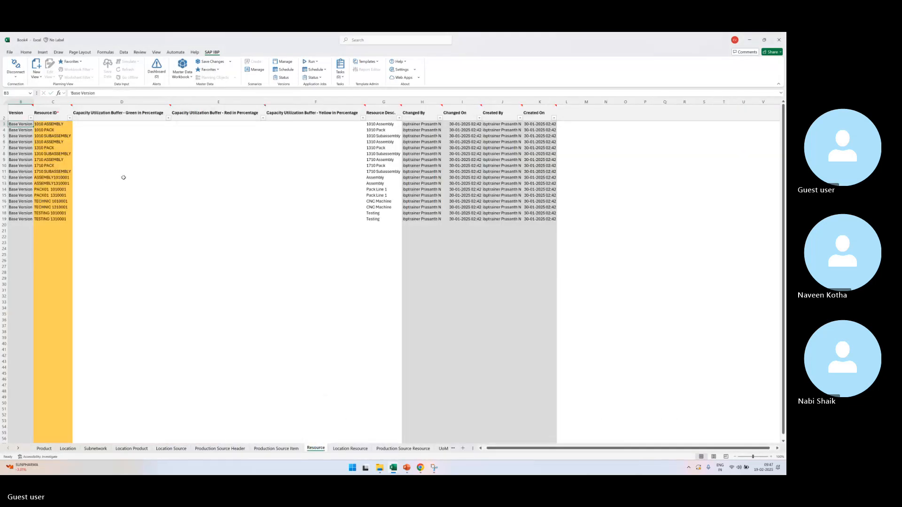
{"action": "left_click", "coordinate": [50, 225]}
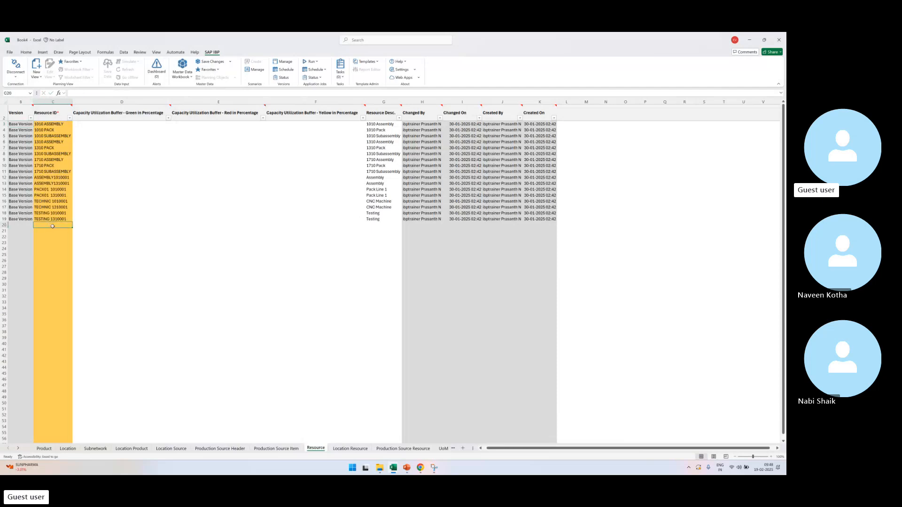
{"action": "type", "text": "WASSEMBLER"}
{"action": "key", "text": "Return"}
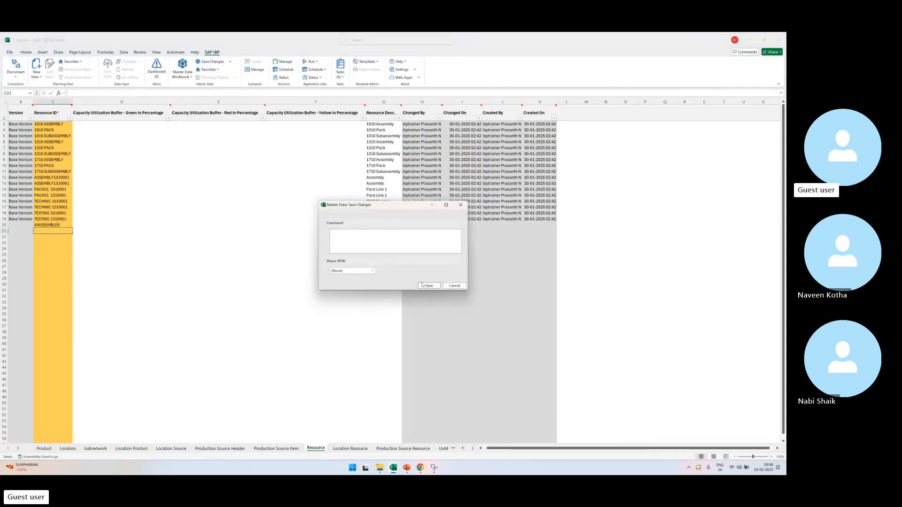
{"action": "left_click", "coordinate": [422, 285]}
Step: Switch to Chrome, search Google Images for assembly lines in a new tab, and preview two of the photos
{"action": "mouse_move", "coordinate": [424, 468]}
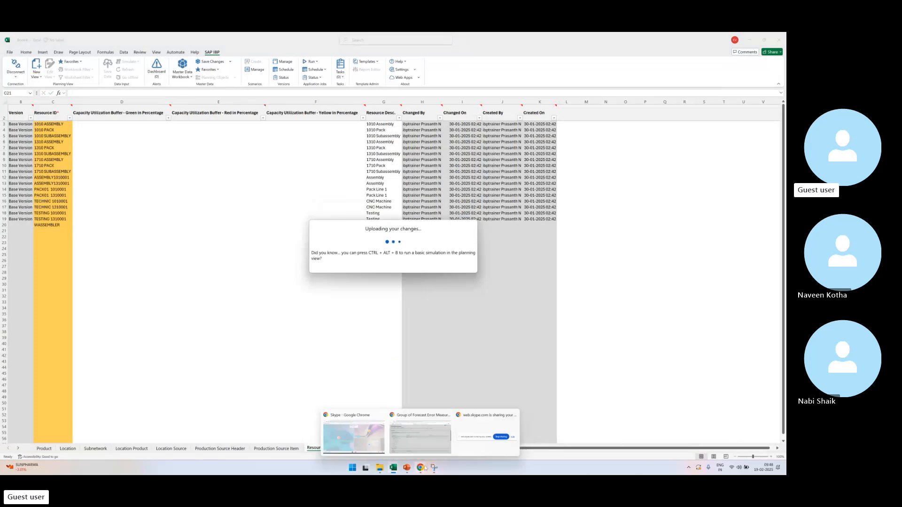
{"action": "left_click", "coordinate": [419, 435]}
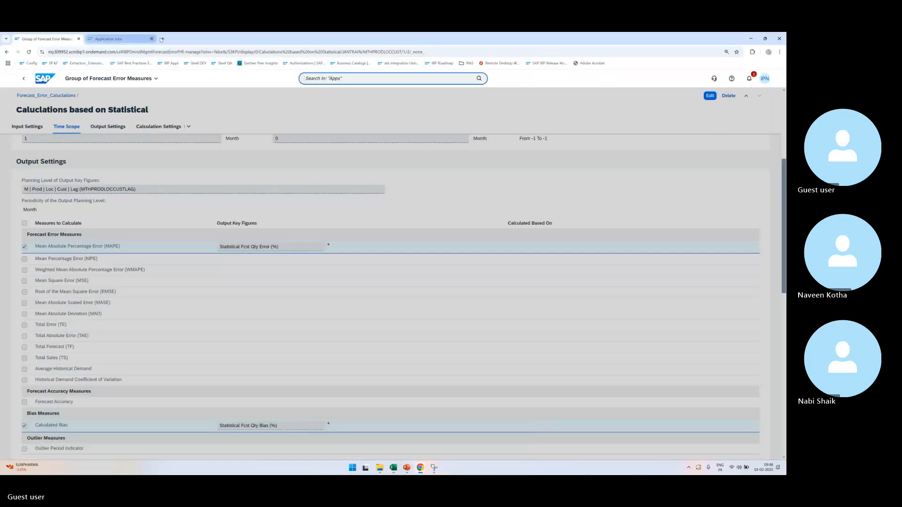
{"action": "left_click", "coordinate": [162, 39]}
{"action": "type", "text": "ASSEMBL"}
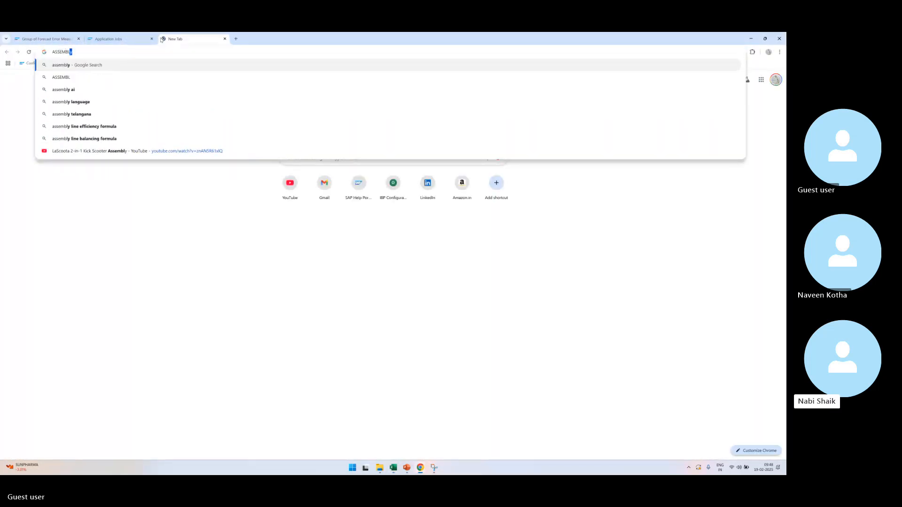
{"action": "type", "text": "y lines"}
{"action": "key", "text": "Return"}
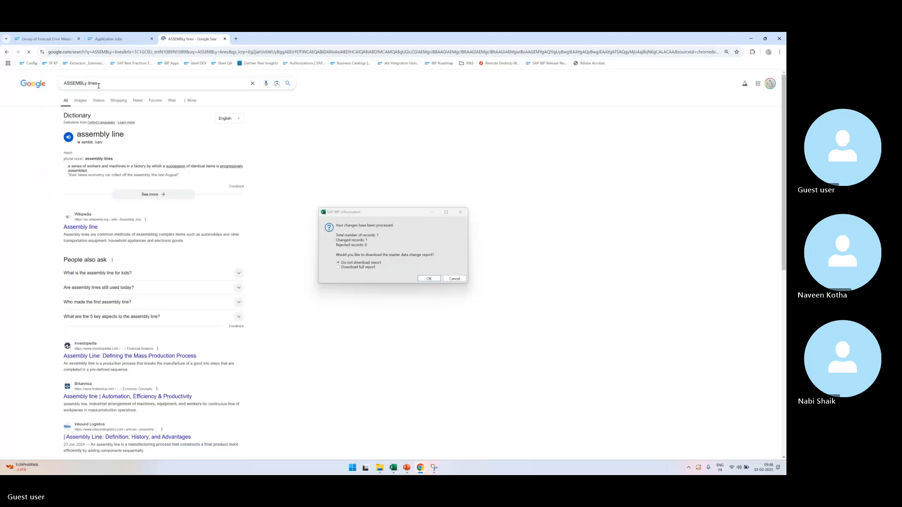
{"action": "left_click", "coordinate": [82, 101]}
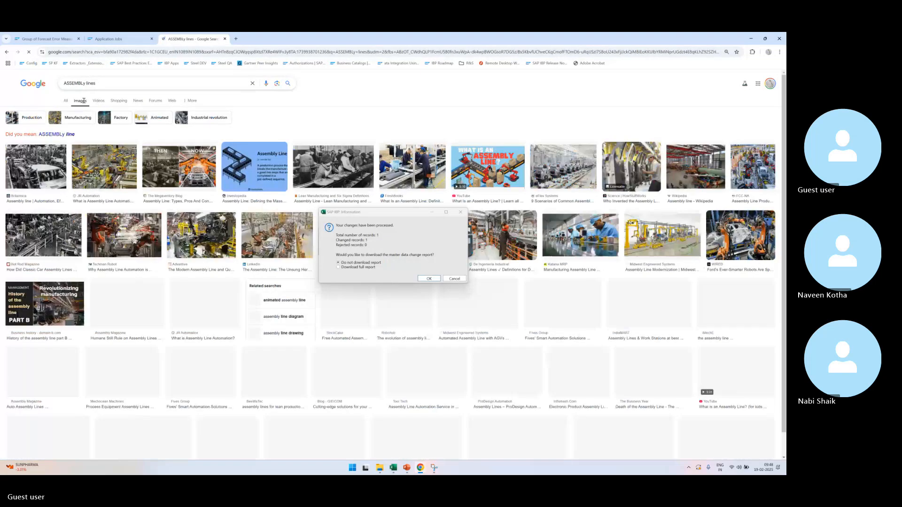
{"action": "left_click", "coordinate": [113, 175]}
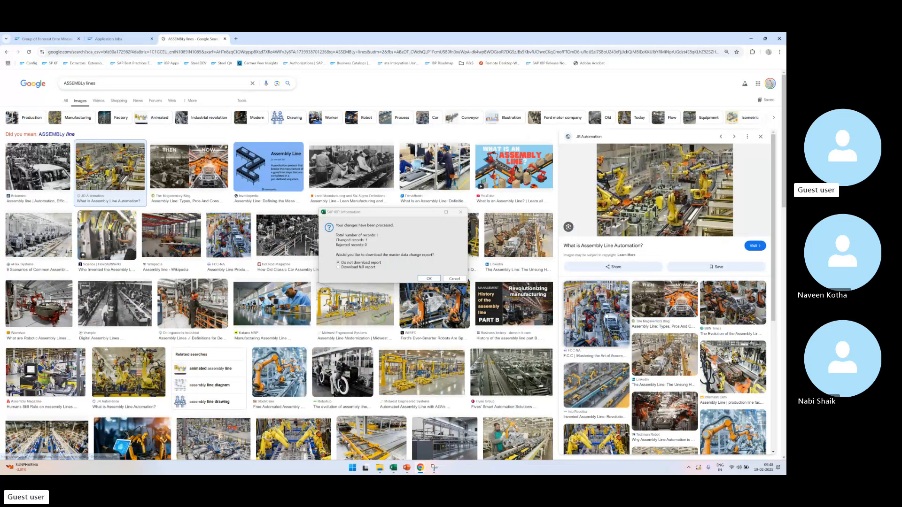
{"action": "left_click", "coordinate": [601, 312]}
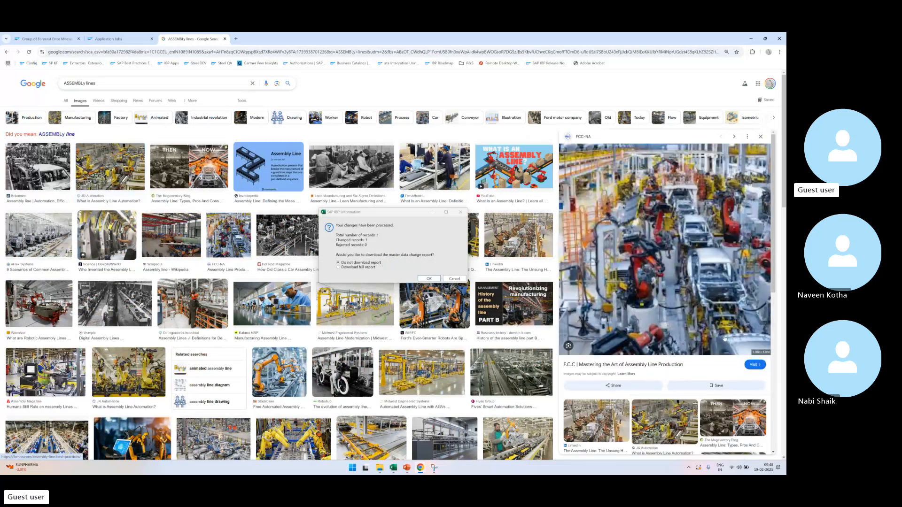
Step: Finish the Resource save in Excel without downloading the change report, and glance at the assembly line images again
{"action": "left_click", "coordinate": [432, 280]}
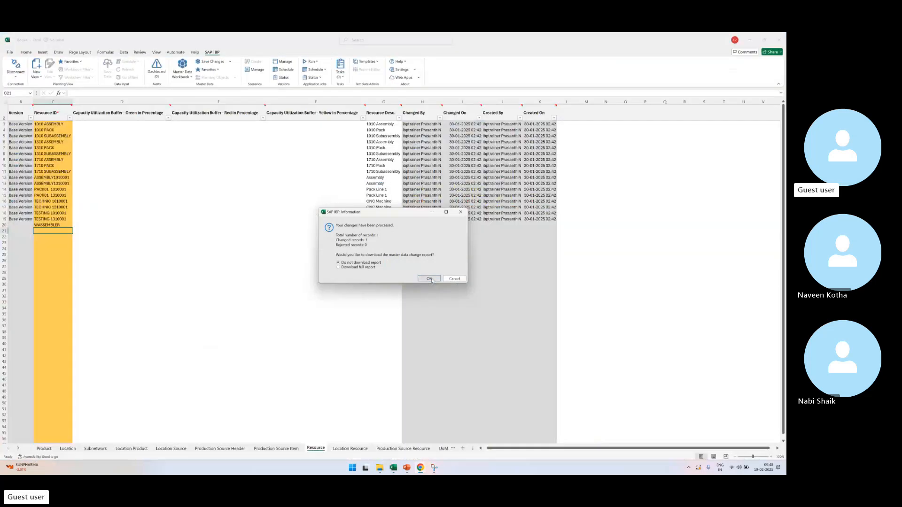
{"action": "left_click", "coordinate": [429, 278]}
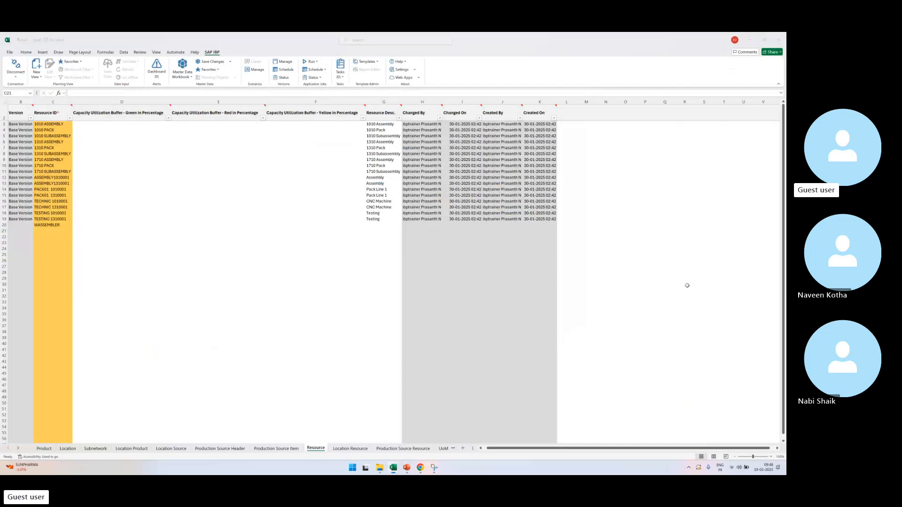
{"action": "key", "text": "alt+Tab"}
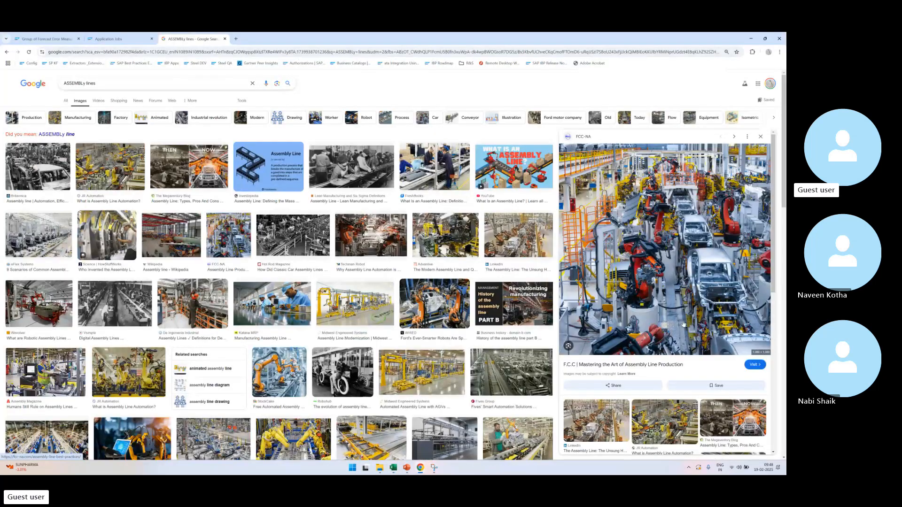
{"action": "scroll", "coordinate": [684, 324], "scroll_direction": "down", "scroll_amount": 2}
{"action": "key", "text": "alt+Tab"}
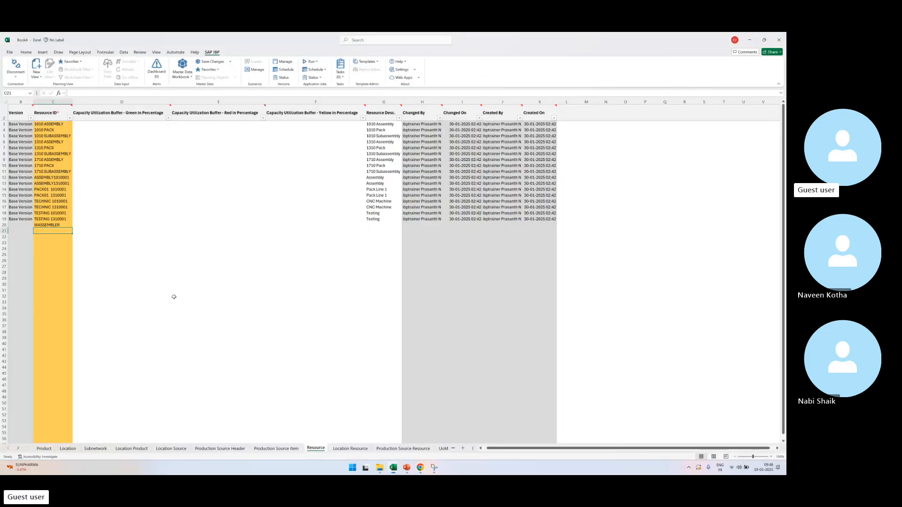
Step: Copy resource ID WASSEMBLER from the Resource sheet into the Resource ID column of the first empty Location Resource row
{"action": "left_click", "coordinate": [350, 448]}
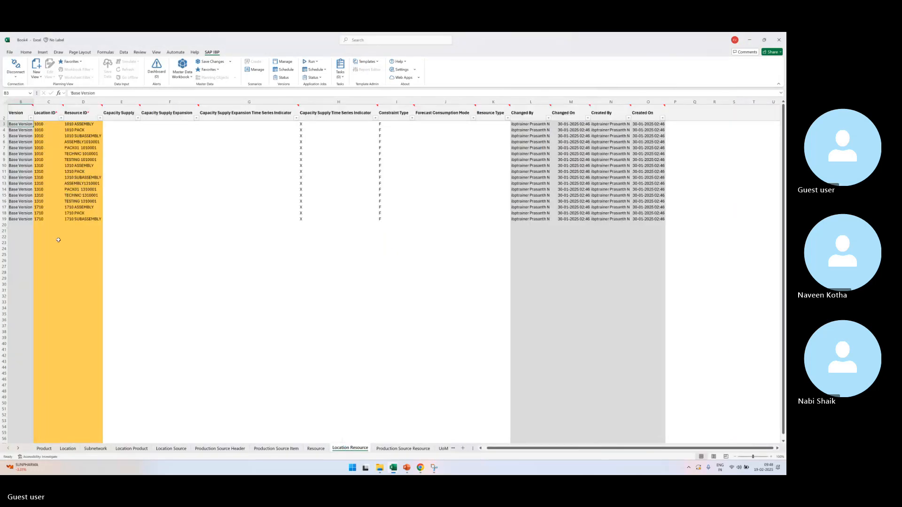
{"action": "scroll", "coordinate": [106, 234], "scroll_direction": "up", "scroll_amount": 3, "text": "ctrl"}
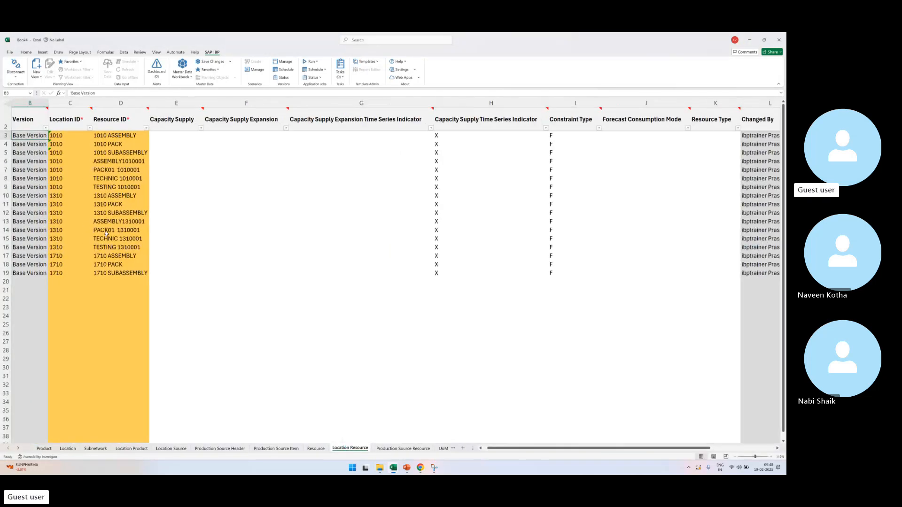
{"action": "left_click", "coordinate": [316, 449]}
{"action": "left_click", "coordinate": [59, 225]}
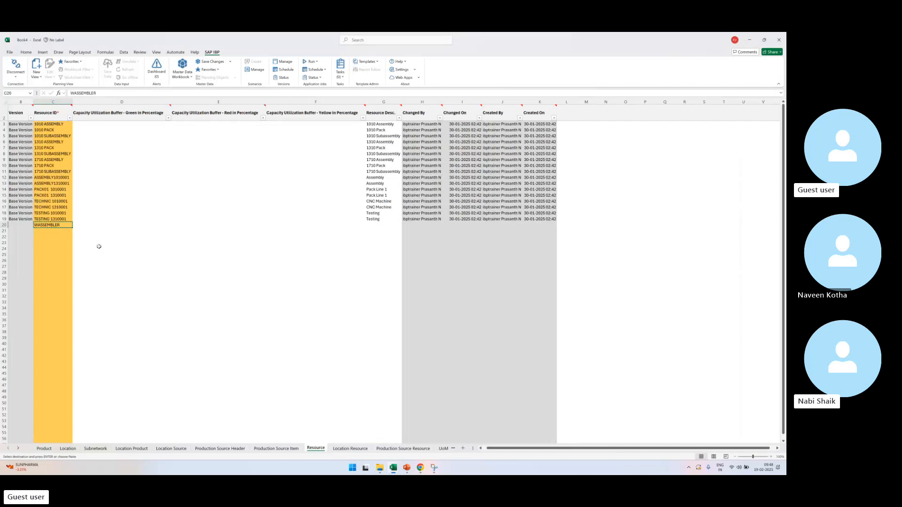
{"action": "key", "text": "ctrl+c"}
{"action": "left_click", "coordinate": [359, 452]}
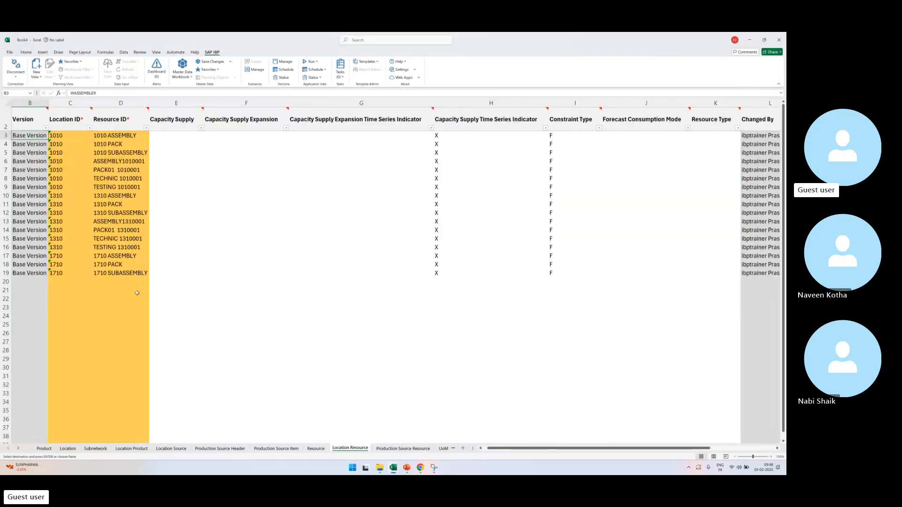
{"action": "left_click", "coordinate": [125, 282]}
{"action": "key", "text": "ctrl+v"}
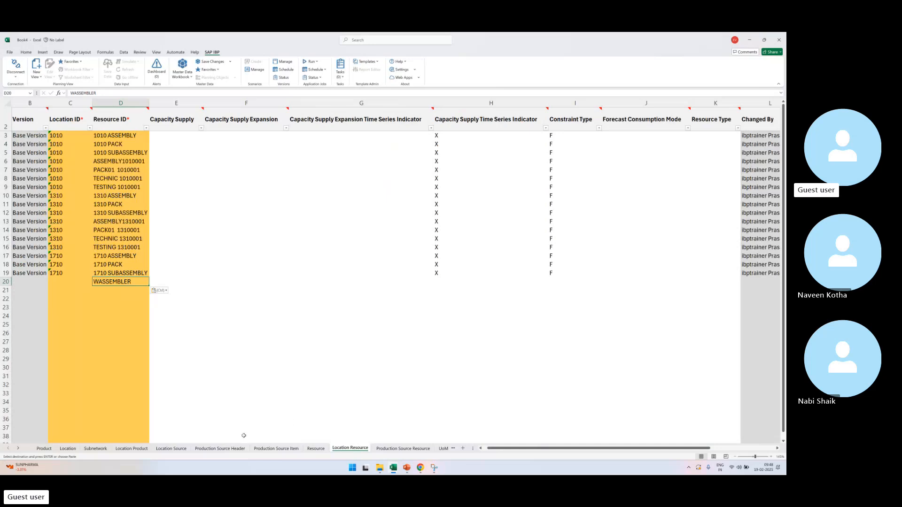
Step: Copy CHENNAI_PLANT from the Location sheet into the WASSEMBLER row's Location ID, and widen that column to fit
{"action": "left_click", "coordinate": [68, 449]}
{"action": "scroll", "coordinate": [54, 247], "scroll_direction": "up", "scroll_amount": 1}
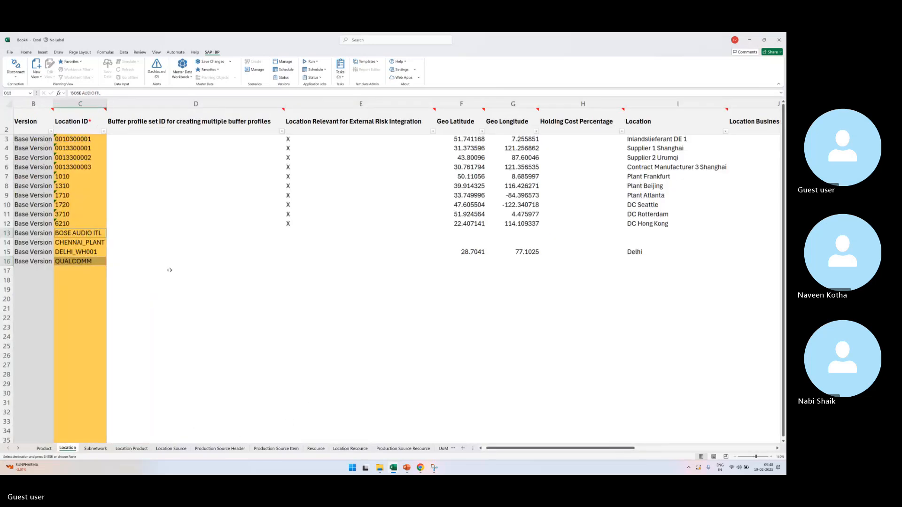
{"action": "left_click", "coordinate": [86, 248]}
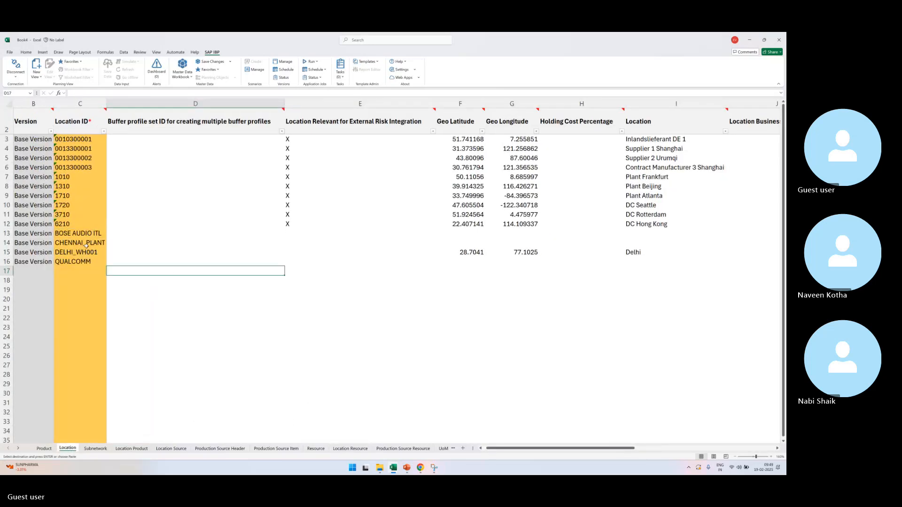
{"action": "left_click", "coordinate": [349, 449]}
{"action": "left_click", "coordinate": [76, 283]}
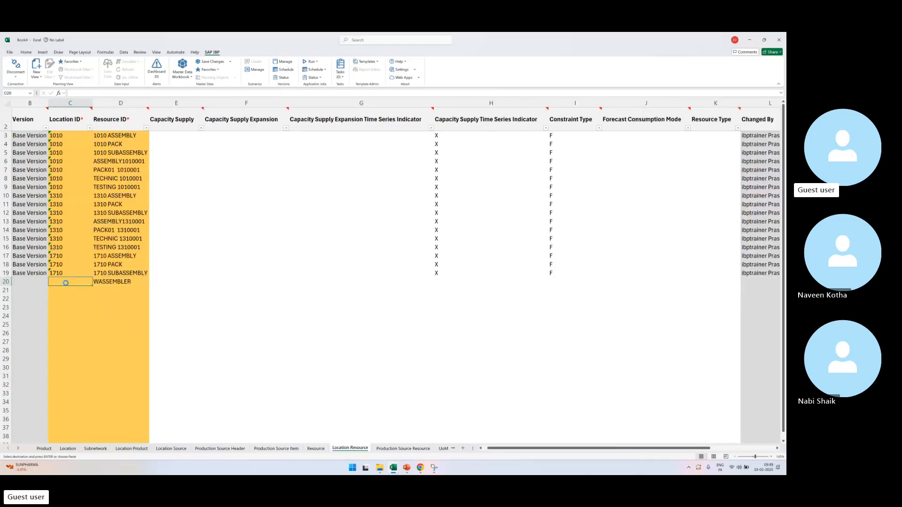
{"action": "key", "text": "ctrl+v"}
{"action": "key", "text": "Tab"}
{"action": "key", "text": "Tab"}
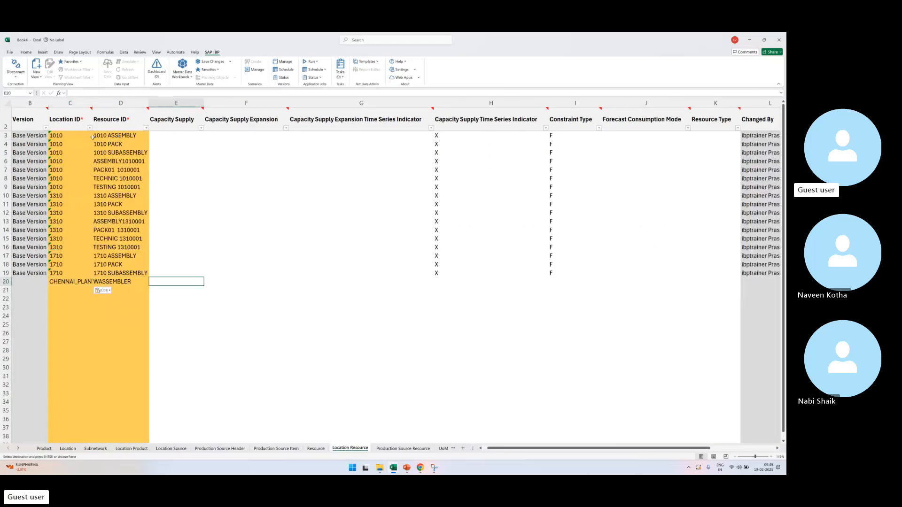
{"action": "double_click", "coordinate": [92, 106]}
Step: Set the Capacity Supply Time Series Indicator to X and the Constraint Type to F for the CHENNAI_PLANT row
{"action": "left_click", "coordinate": [498, 281]}
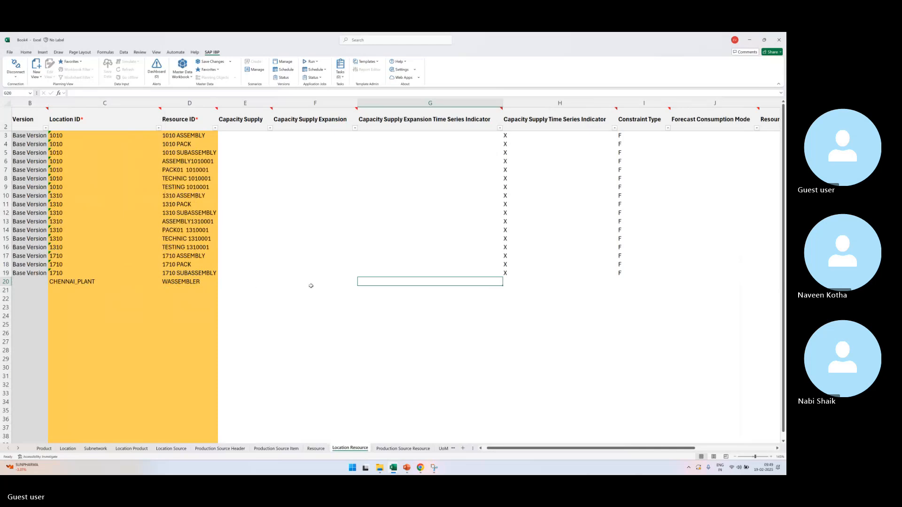
{"action": "left_click", "coordinate": [528, 281]}
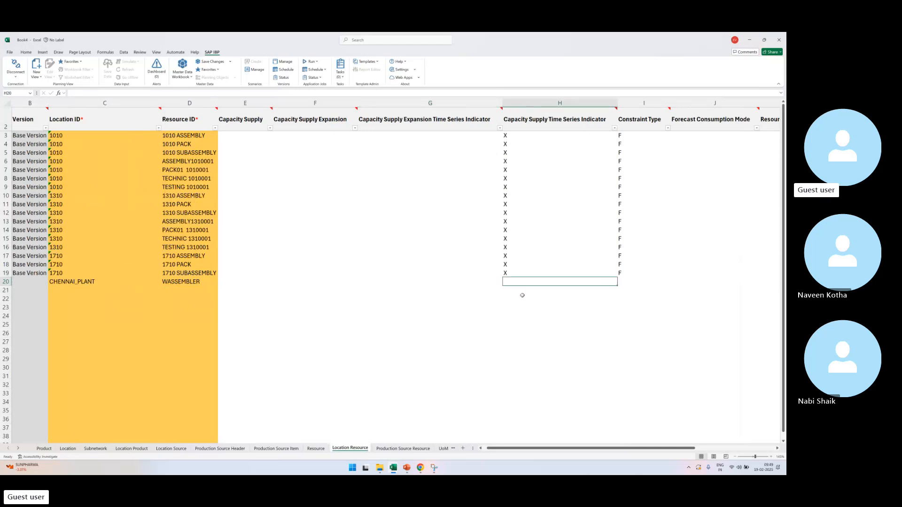
{"action": "type", "text": "X"}
{"action": "left_click", "coordinate": [553, 299]}
{"action": "mouse_move", "coordinate": [537, 122]}
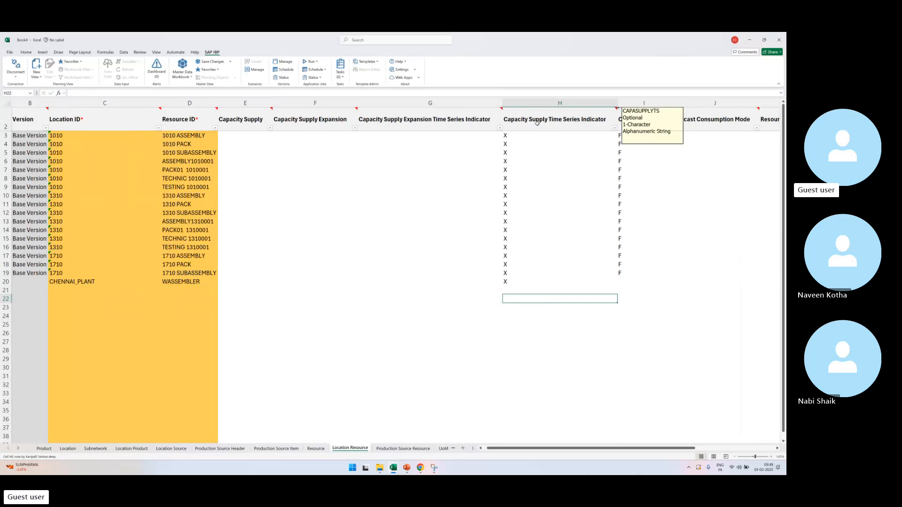
{"action": "left_click", "coordinate": [508, 281]}
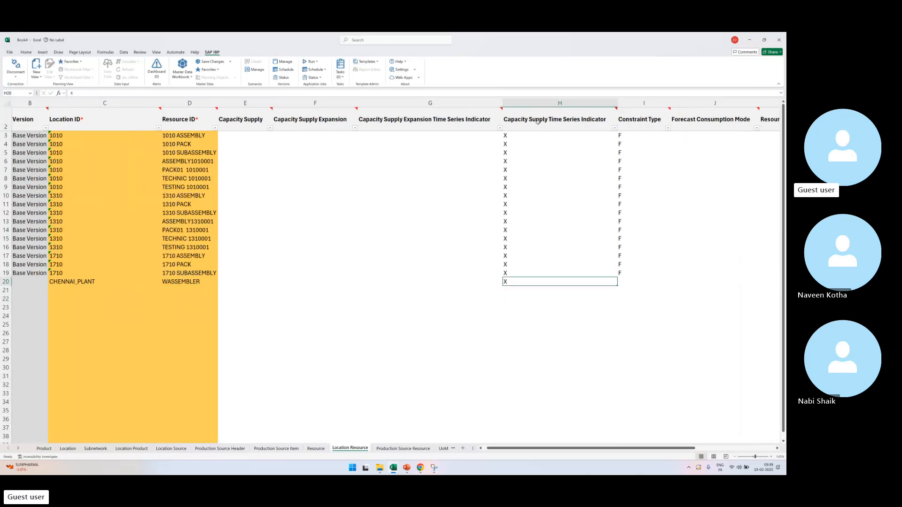
{"action": "mouse_move", "coordinate": [538, 121]}
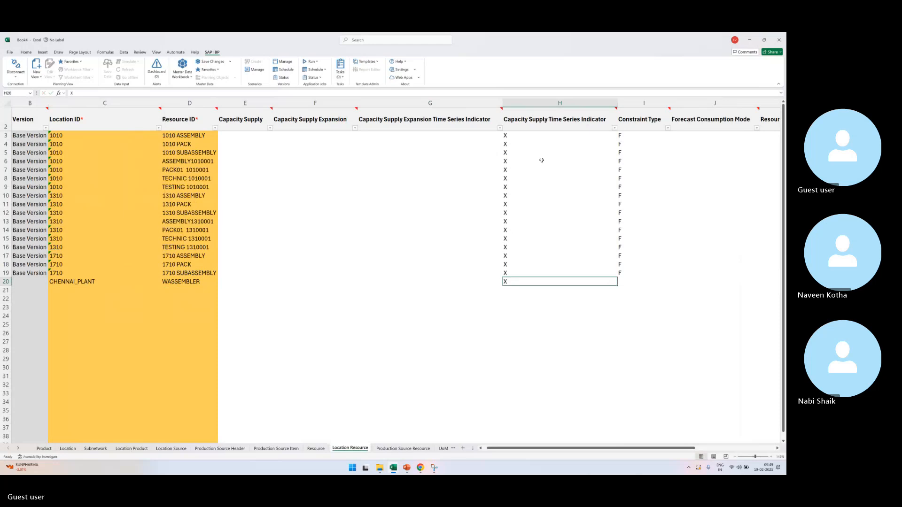
{"action": "left_click", "coordinate": [553, 119]}
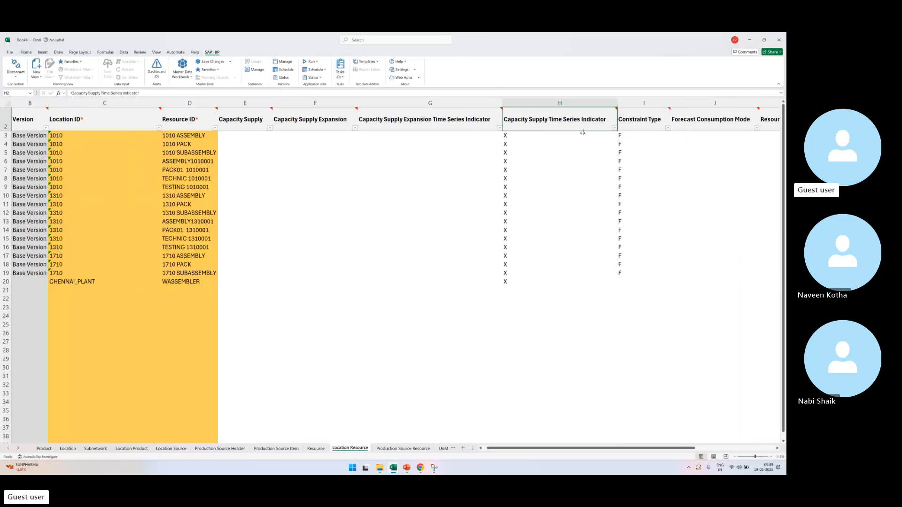
{"action": "left_click", "coordinate": [511, 282]}
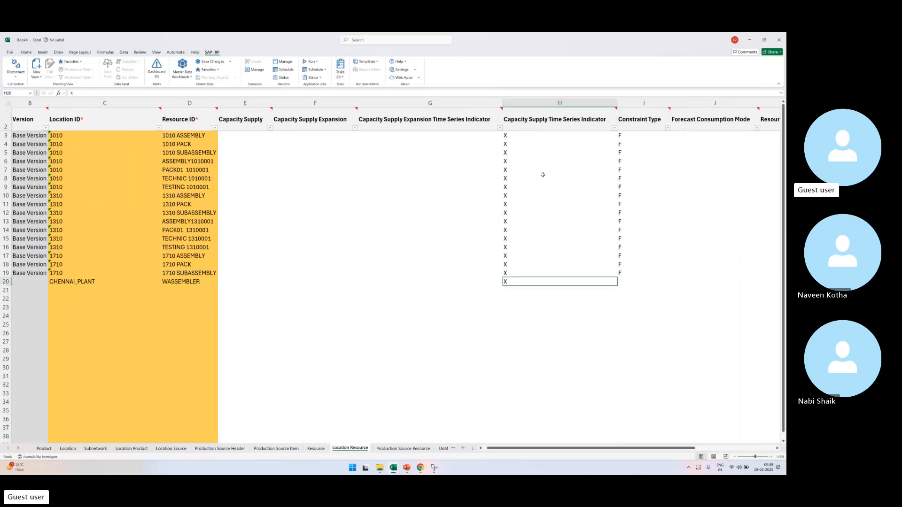
{"action": "left_click", "coordinate": [392, 179]}
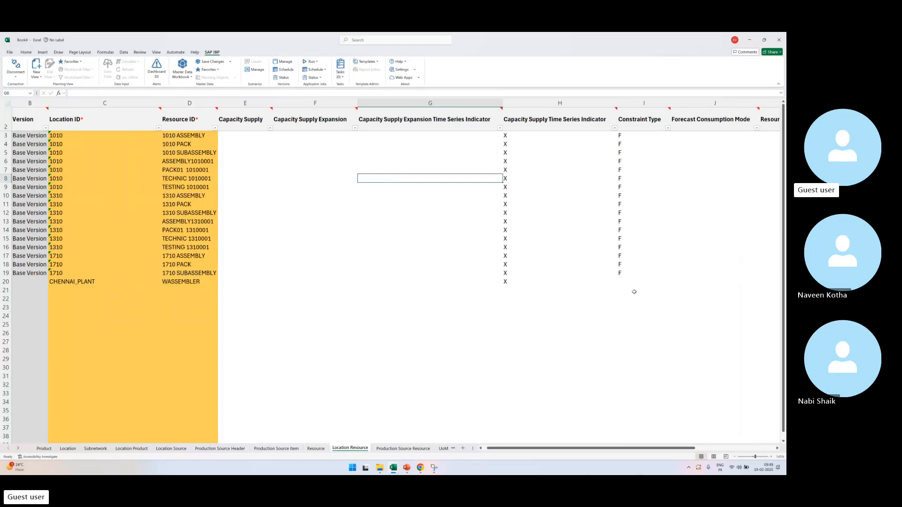
{"action": "left_click", "coordinate": [625, 280]}
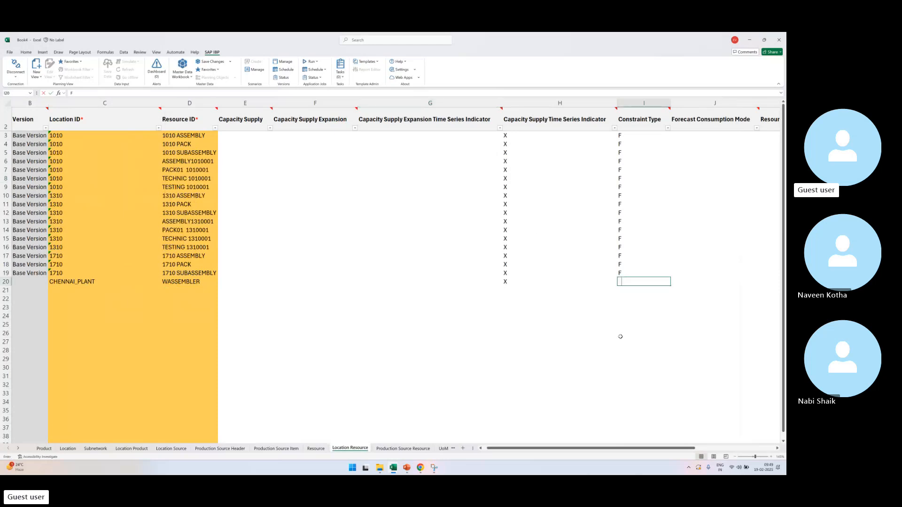
{"action": "type", "text": "F"}
Step: Save the Location Resource changes without a comment and without downloading the change report
{"action": "left_click", "coordinate": [212, 61]}
{"action": "left_click", "coordinate": [429, 286]}
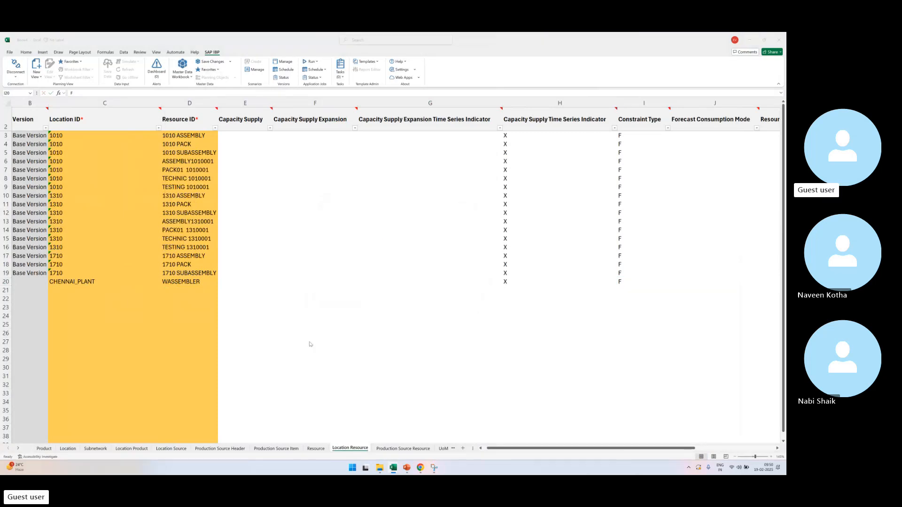
{"action": "left_click", "coordinate": [424, 275]}
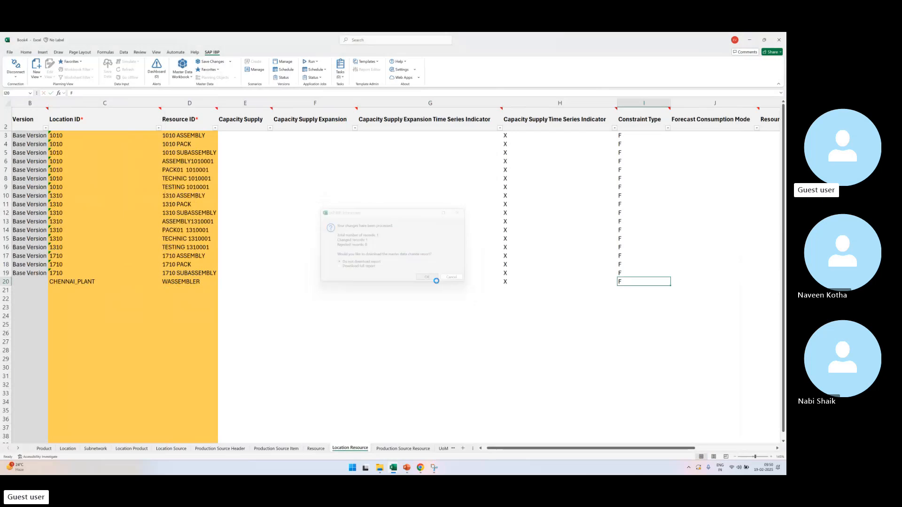
Step: Copy resource ID WASSEMBLER from the Location Resource sheet into the Resource ID column of the first empty Production Source Resource row
{"action": "left_click", "coordinate": [19, 449]}
{"action": "left_click", "coordinate": [19, 449]}
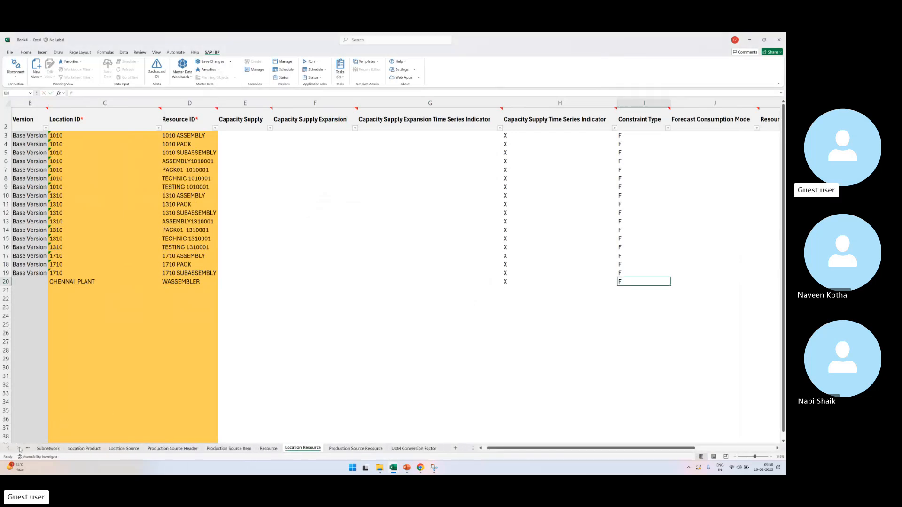
{"action": "left_click", "coordinate": [338, 449]}
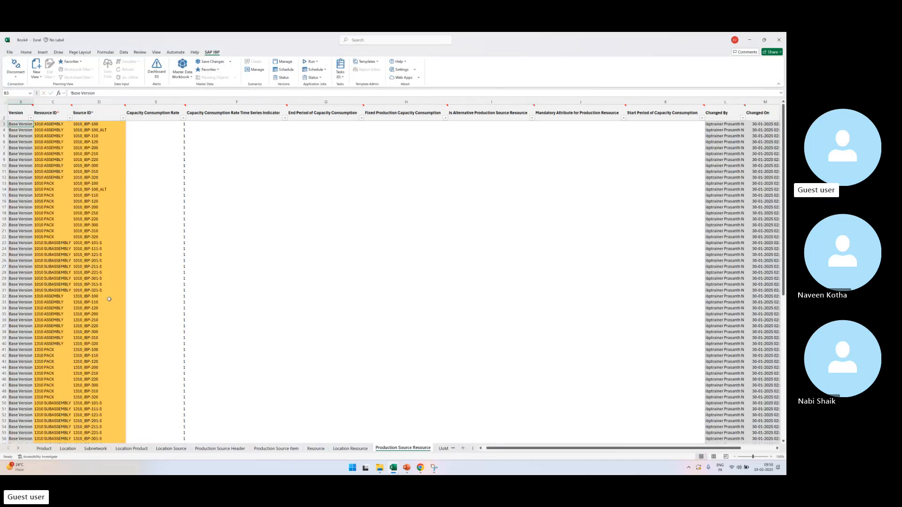
{"action": "key", "text": "Right"}
{"action": "key", "text": "ctrl+Down"}
{"action": "scroll", "coordinate": [149, 322], "scroll_direction": "down", "scroll_amount": 7}
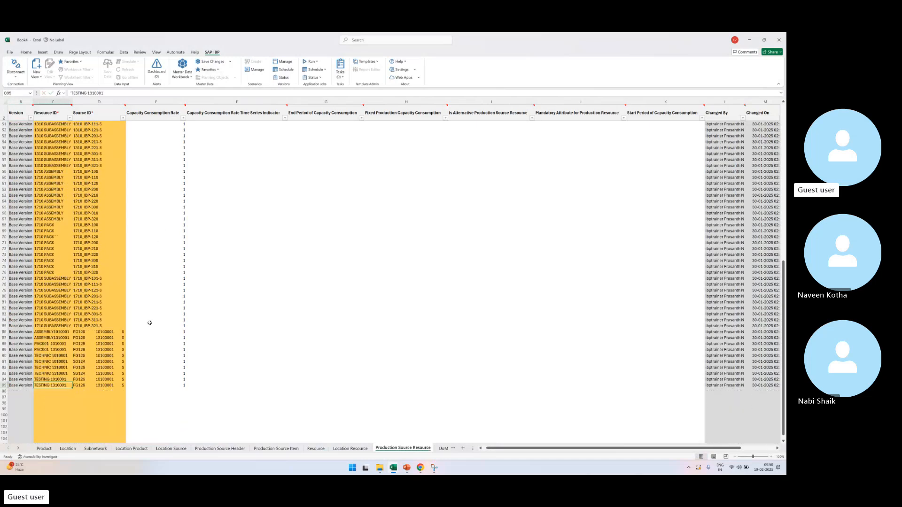
{"action": "scroll", "coordinate": [239, 372], "scroll_direction": "down", "scroll_amount": 2}
{"action": "key", "text": "ctrl+Page_Up"}
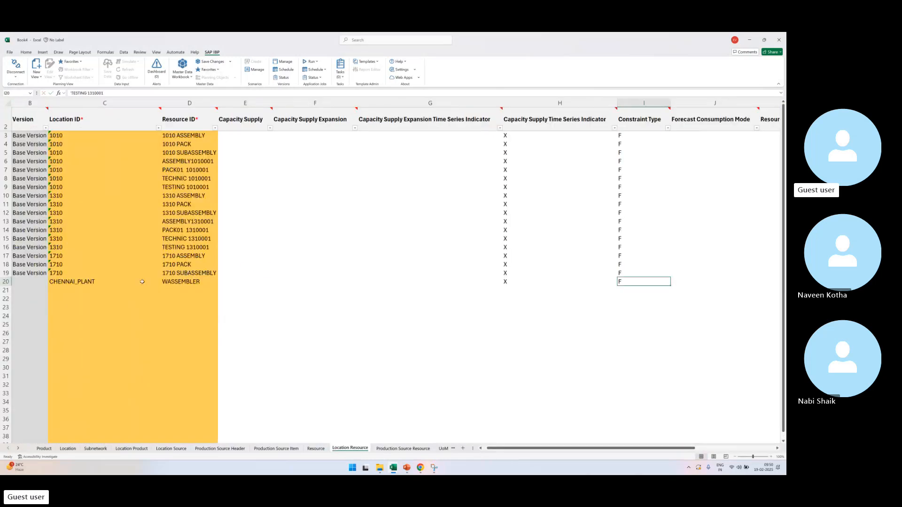
{"action": "left_click", "coordinate": [201, 282]}
{"action": "key", "text": "ctrl+c"}
{"action": "left_click", "coordinate": [417, 448]}
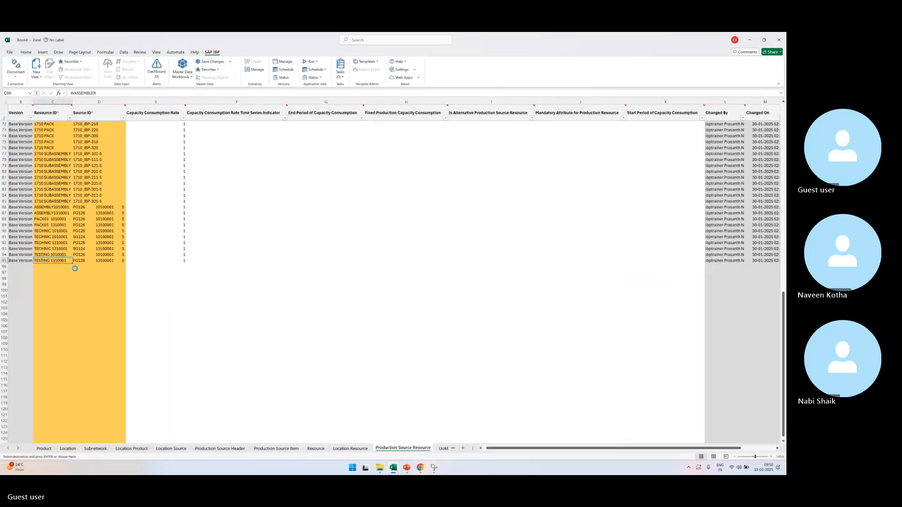
{"action": "left_click", "coordinate": [53, 267]}
{"action": "key", "text": "ctrl+v"}
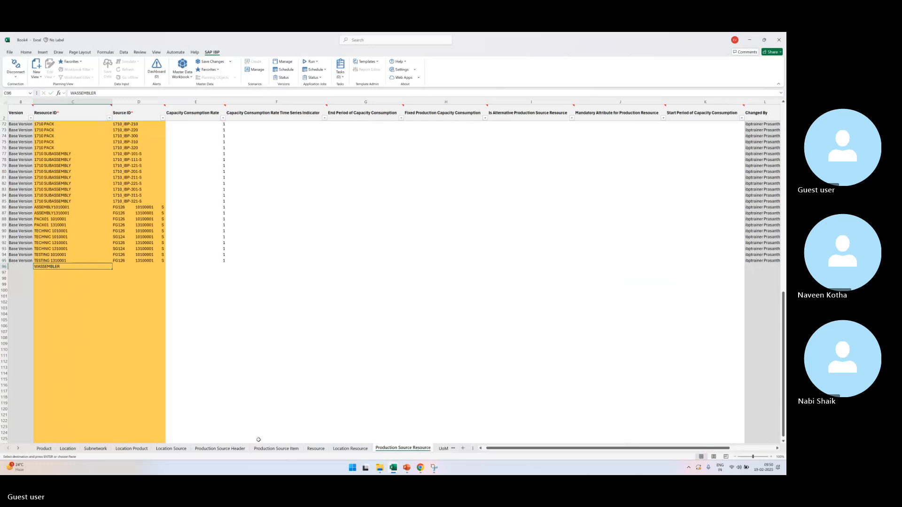
Step: Copy source ID CHENNAI_PLANT_10101_PV001 from the Production Source Header sheet into the WASSEMBLER row's Source ID, and widen that column
{"action": "left_click", "coordinate": [219, 448]}
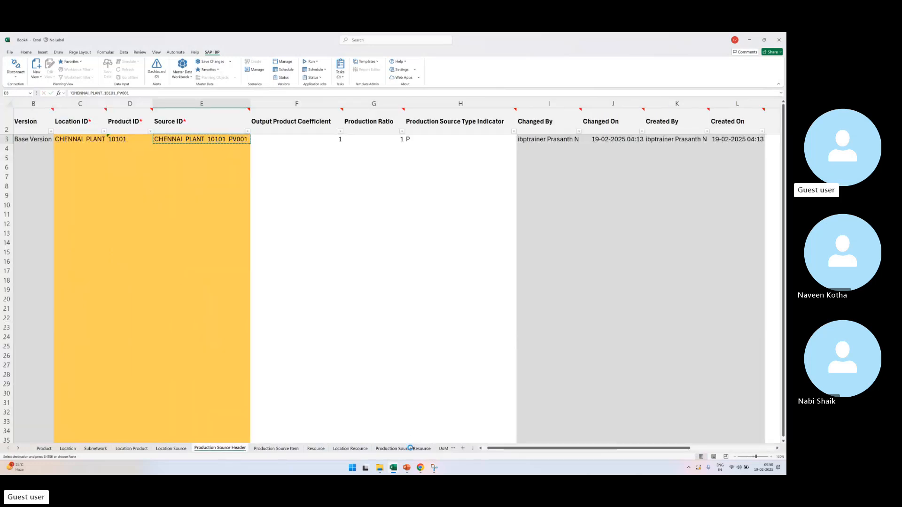
{"action": "left_click", "coordinate": [403, 449]}
{"action": "left_click", "coordinate": [139, 266]}
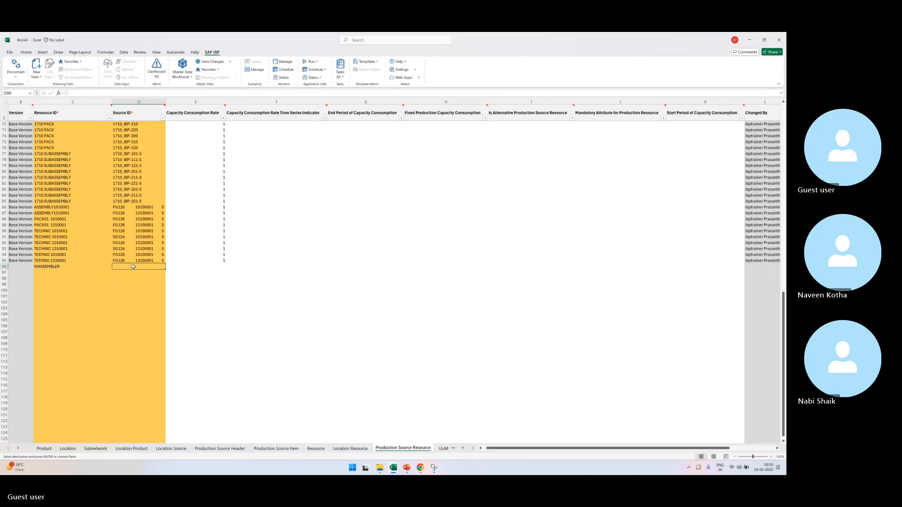
{"action": "key", "text": "Return"}
{"action": "left_click_drag", "start_coordinate": [165, 102], "coordinate": [185, 102]}
{"action": "scroll", "coordinate": [144, 295], "scroll_direction": "up", "scroll_amount": 3, "text": "ctrl"}
Step: Set the Capacity Consumption Rate to 1 for the WASSEMBLER row
{"action": "left_click", "coordinate": [289, 342]}
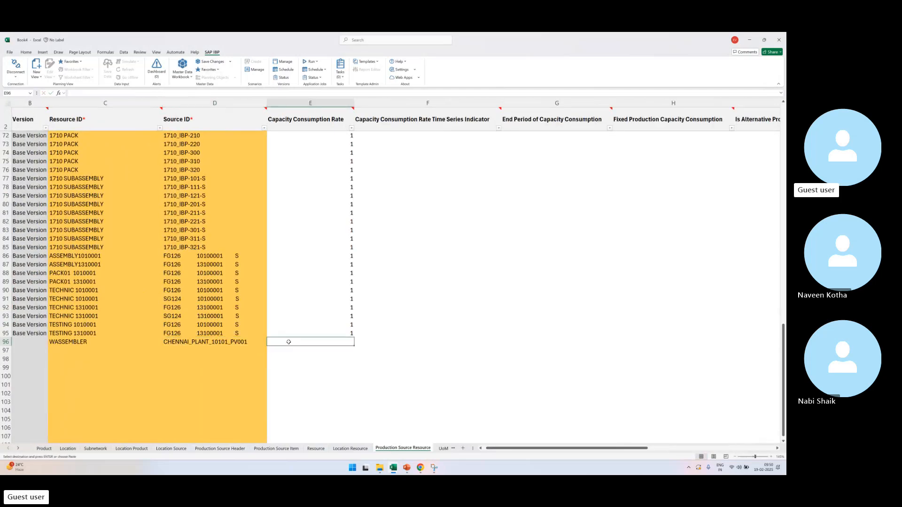
{"action": "left_click_drag", "start_coordinate": [127, 342], "coordinate": [210, 342]}
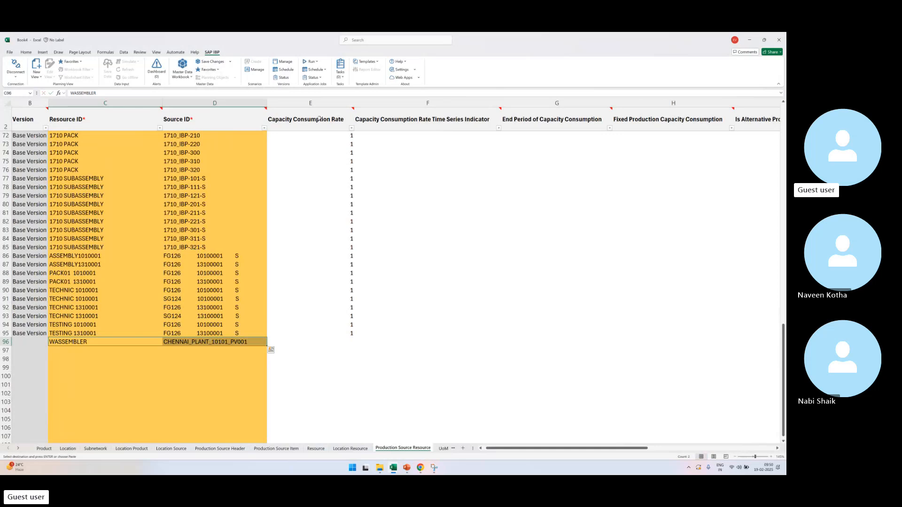
{"action": "key", "text": "Escape"}
{"action": "left_click", "coordinate": [320, 344]}
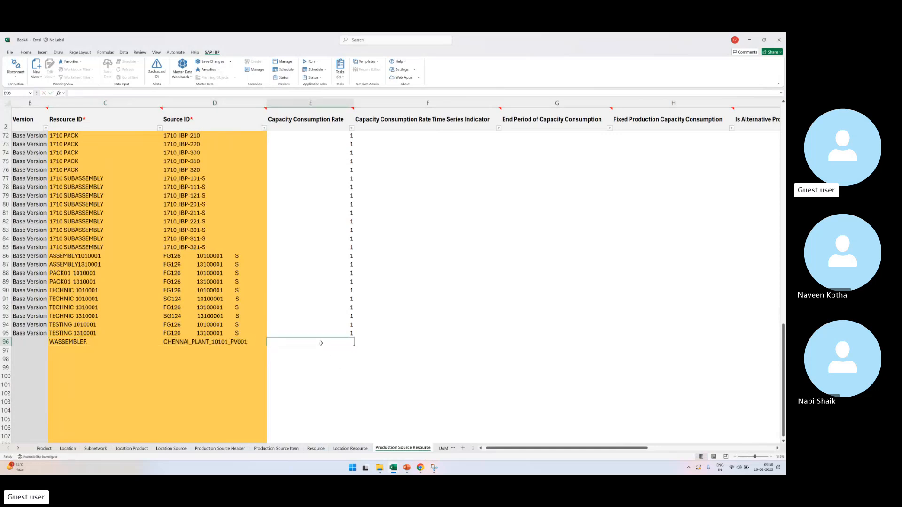
{"action": "type", "text": "1"}
{"action": "left_click", "coordinate": [374, 366]}
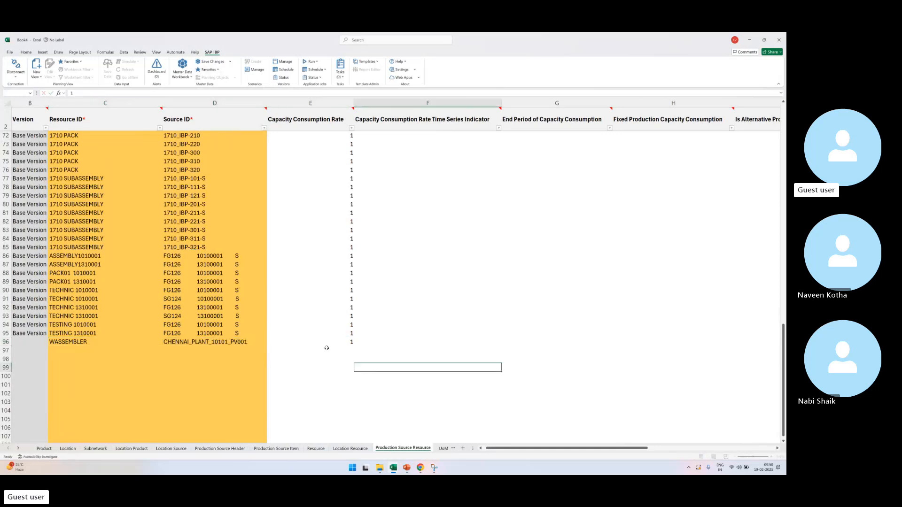
{"action": "left_click", "coordinate": [326, 342]}
{"action": "left_click_drag", "start_coordinate": [376, 340], "coordinate": [277, 342]}
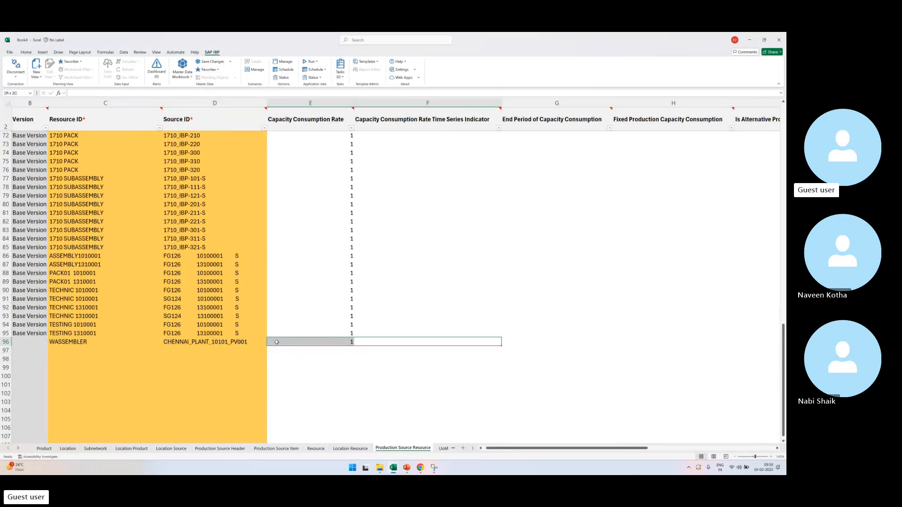
{"action": "left_click", "coordinate": [195, 341]}
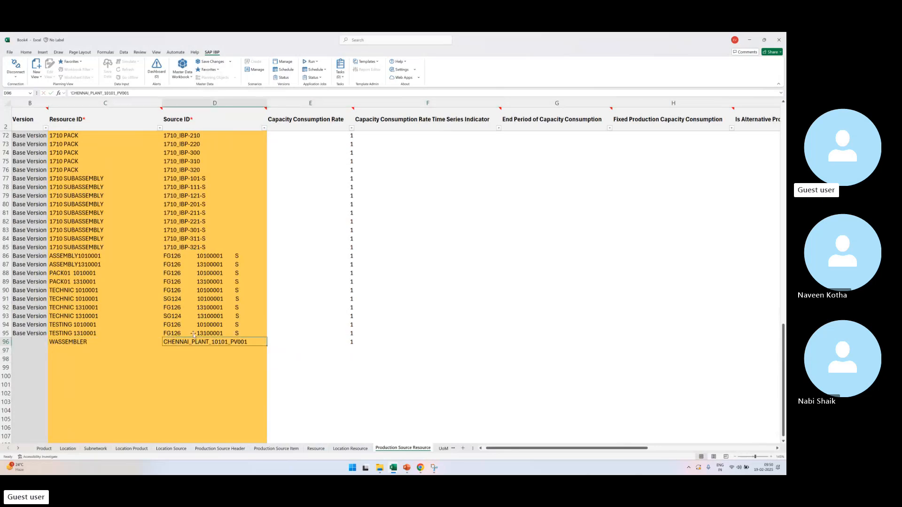
Step: Save the new Production Source Resource row without a comment and without downloading the change report
{"action": "left_click", "coordinate": [212, 62]}
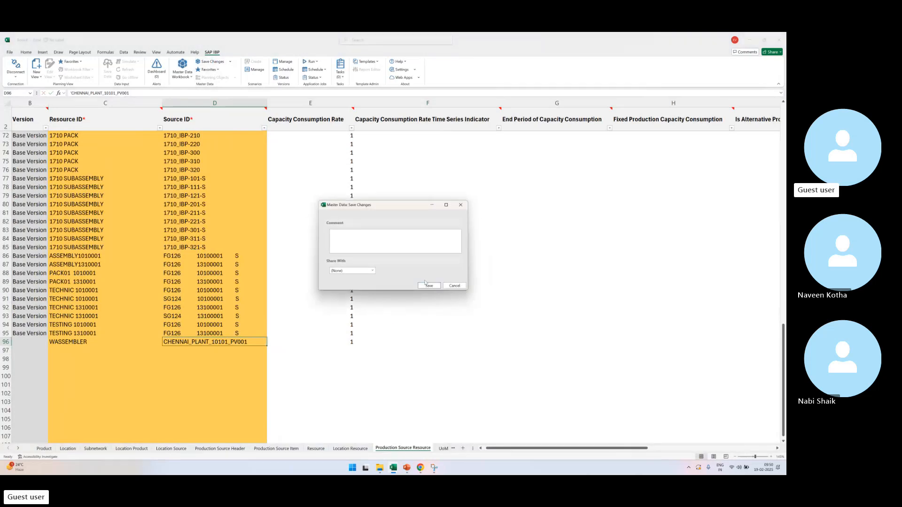
{"action": "left_click", "coordinate": [429, 285]}
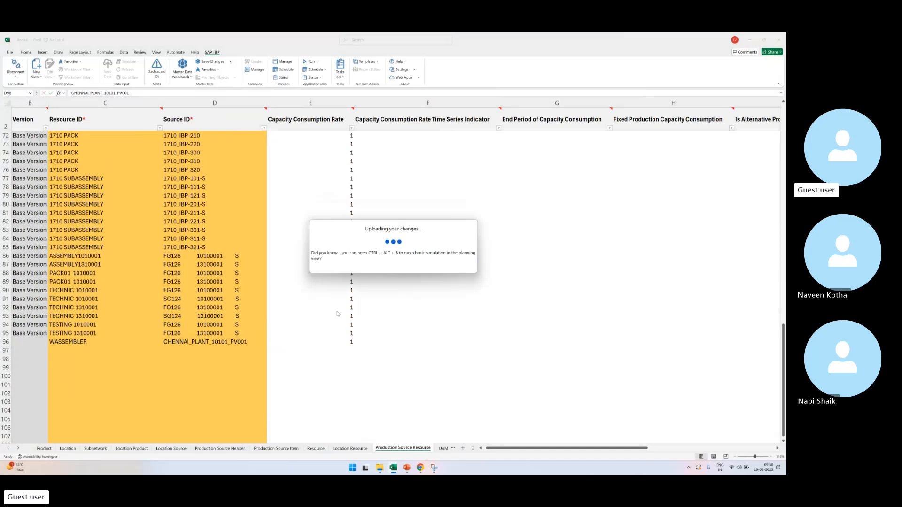
{"action": "left_click", "coordinate": [429, 279]}
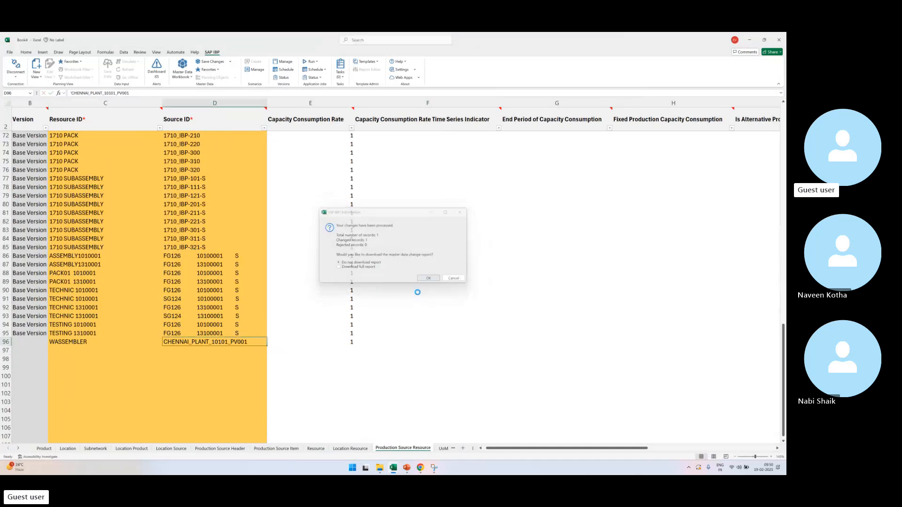
Step: Set the WASSEMBLER row's Capacity Consumption Rate to 0.5 and save the change without a comment or change report
{"action": "left_click", "coordinate": [345, 341]}
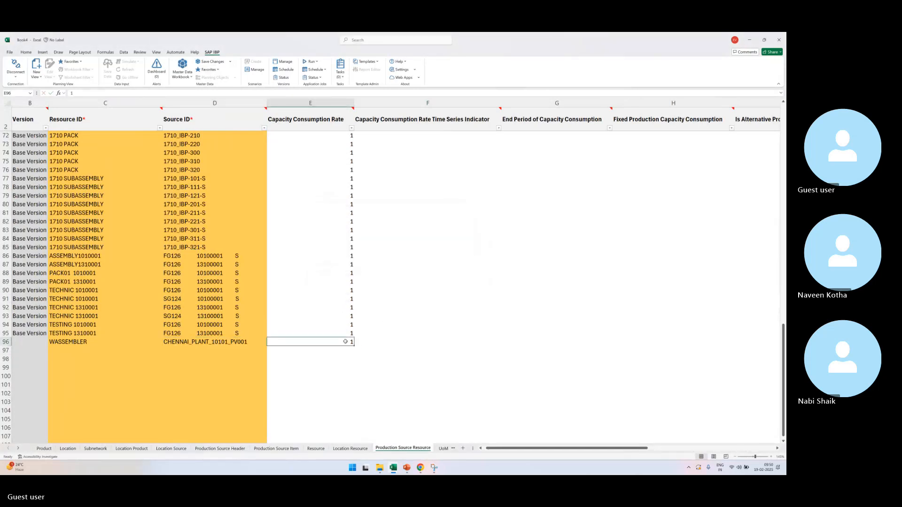
{"action": "type", "text": "0.5"}
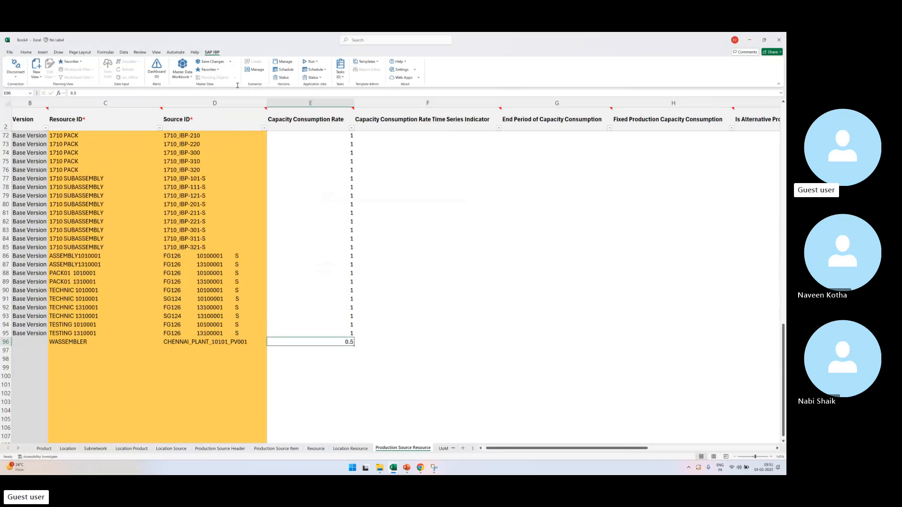
{"action": "left_click", "coordinate": [214, 62]}
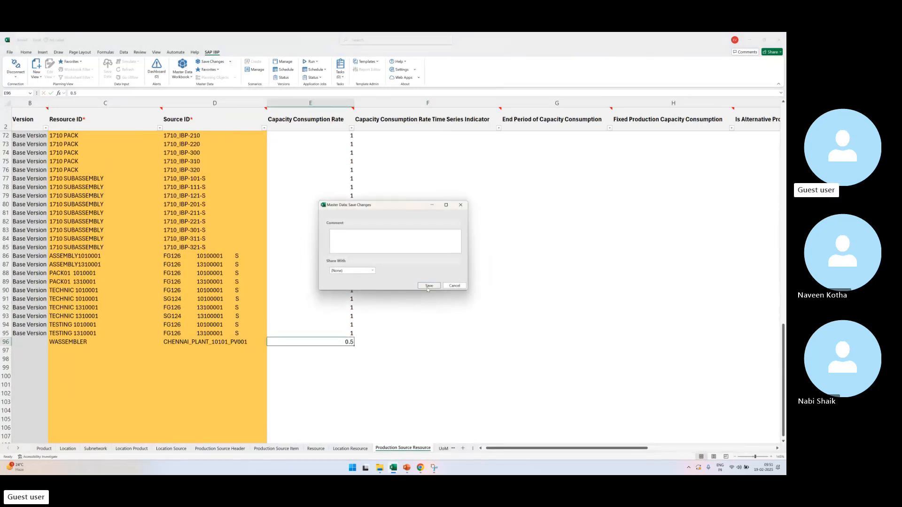
{"action": "left_click", "coordinate": [428, 285]}
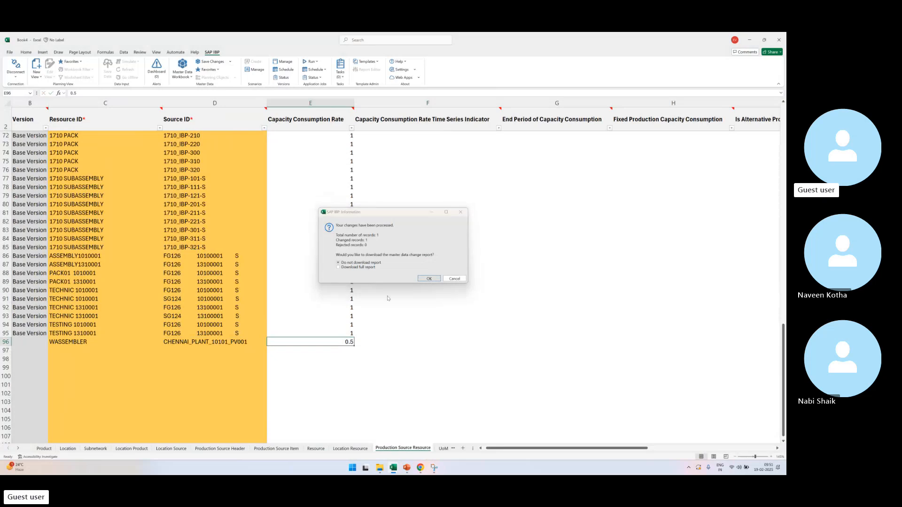
{"action": "key", "text": "Return"}
Step: Open the UoM Conversion Factor sheet, and select product IDs 80001 and 90001 on the Product sheet
{"action": "left_click", "coordinate": [18, 448]}
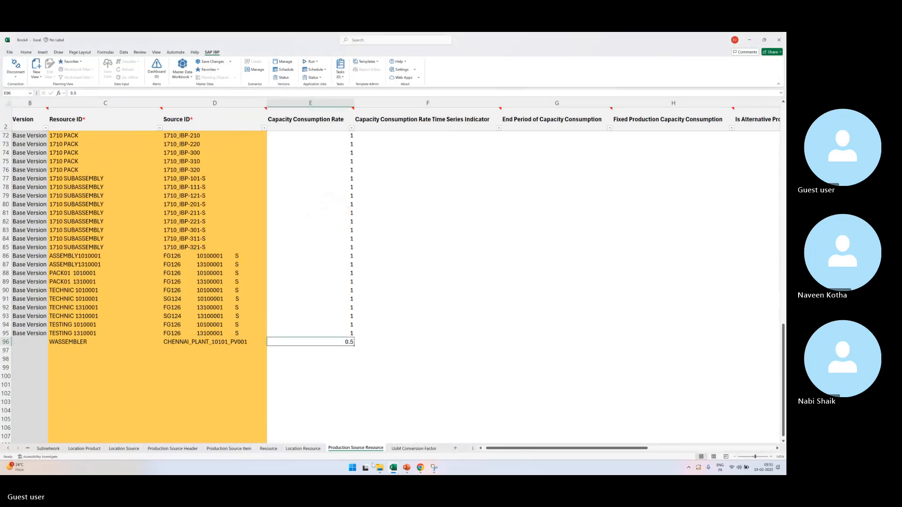
{"action": "left_click", "coordinate": [409, 449]}
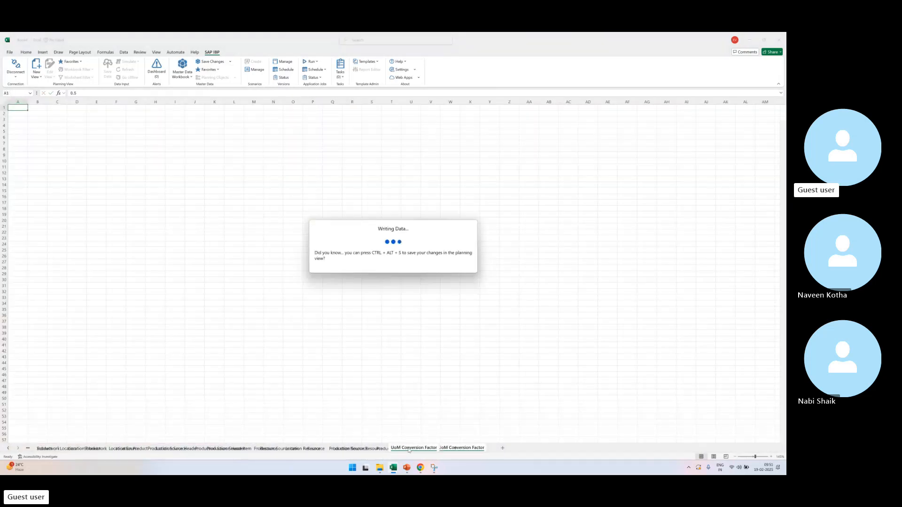
{"action": "scroll", "coordinate": [60, 245], "scroll_direction": "up", "scroll_amount": 4}
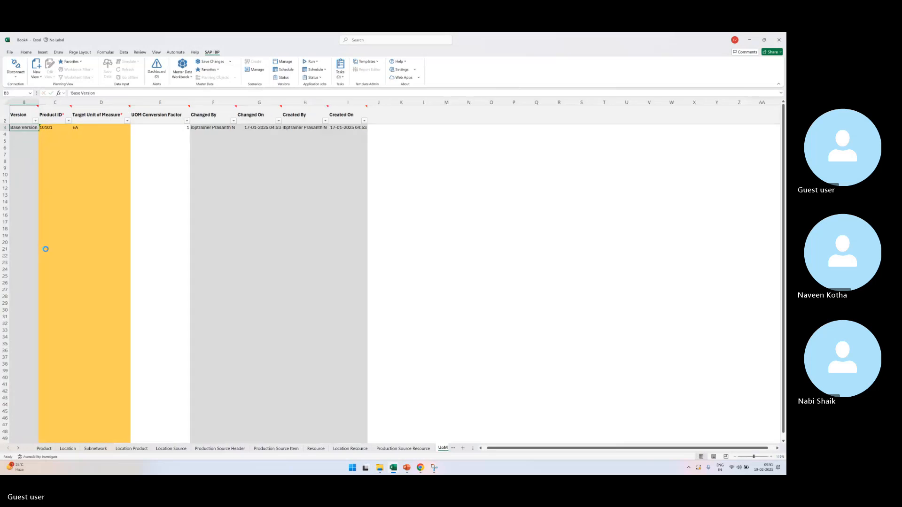
{"action": "left_click", "coordinate": [44, 448]}
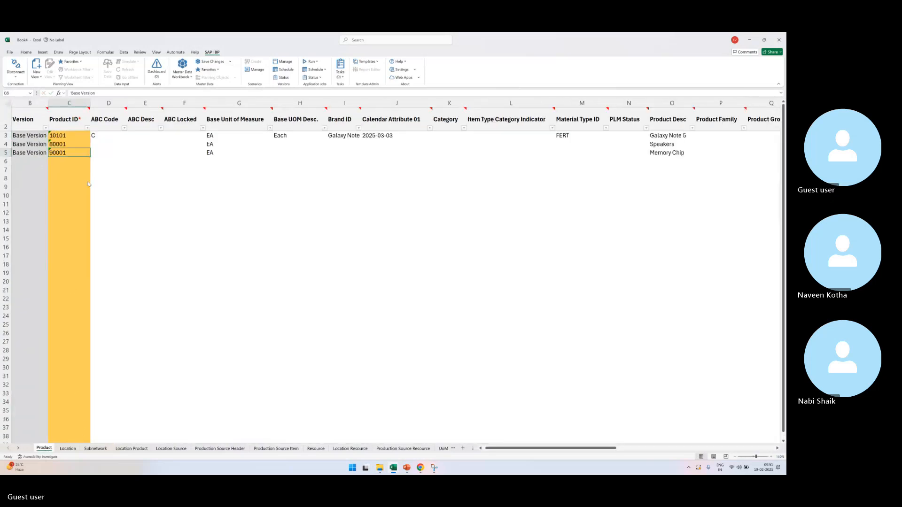
{"action": "left_click_drag", "start_coordinate": [72, 146], "coordinate": [71, 152]}
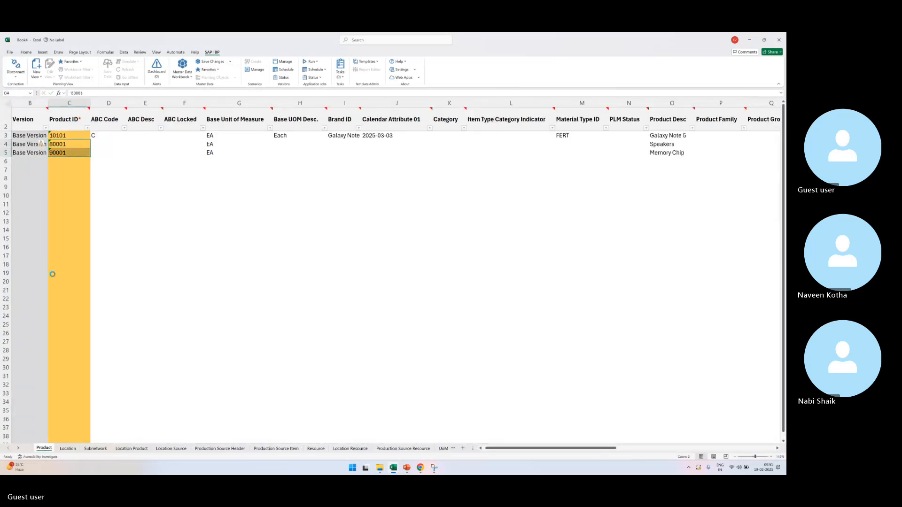
Step: Copy product IDs 80001 and 90001 from the Product sheet into the UoM Conversion Factor sheet below product 10101
{"action": "key", "text": "ctrl+c"}
{"action": "left_click", "coordinate": [18, 449]}
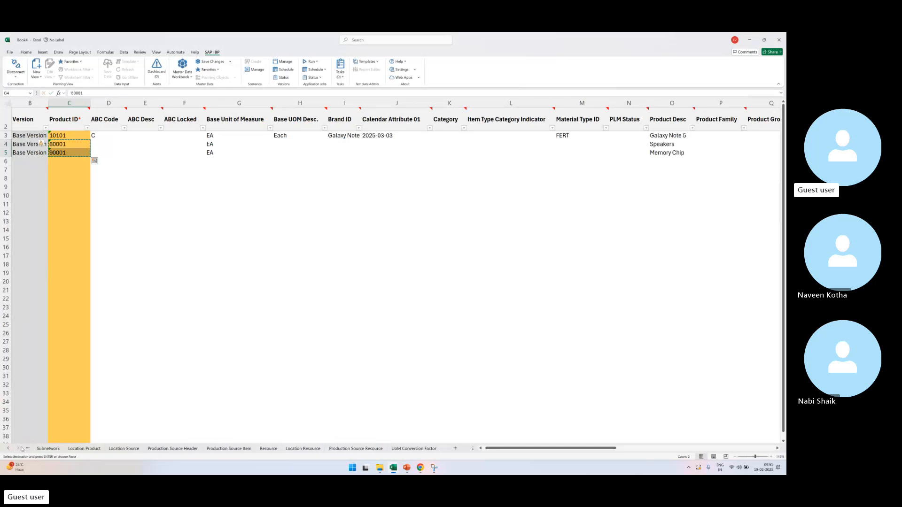
{"action": "left_click", "coordinate": [420, 449]}
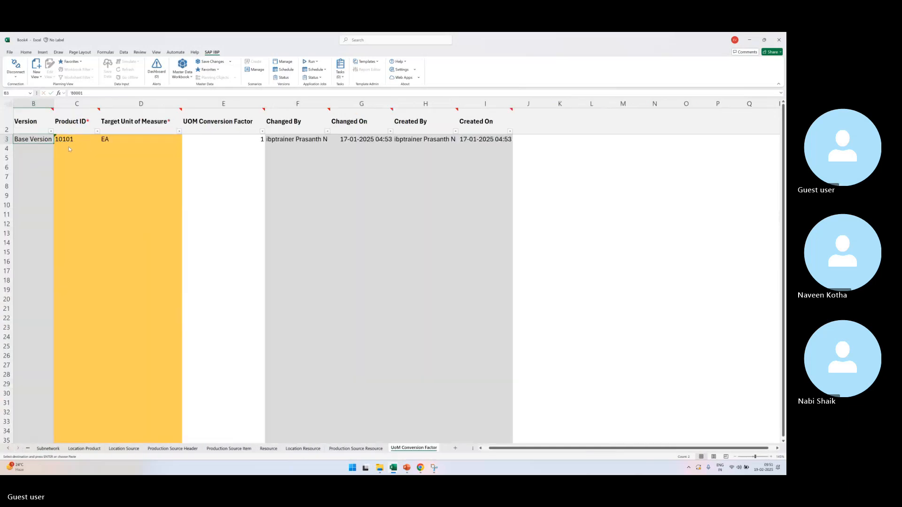
{"action": "key", "text": "ctrl+v"}
Step: Fill in target unit of measure EA and UOM conversion factor 1 for products 80001 and 90001
{"action": "left_click", "coordinate": [117, 148]}
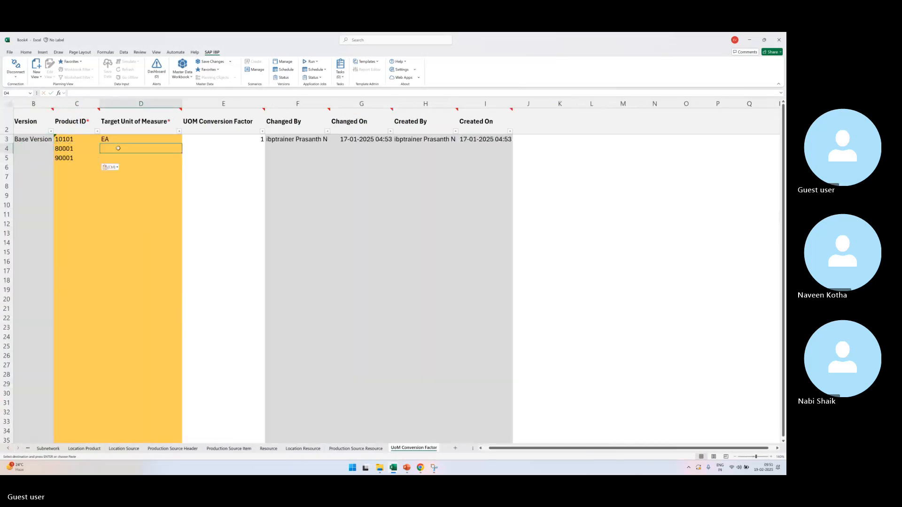
{"action": "key", "text": "ctrl+d"}
{"action": "left_click", "coordinate": [115, 156]}
{"action": "key", "text": "ctrl+d"}
{"action": "left_click", "coordinate": [255, 148]}
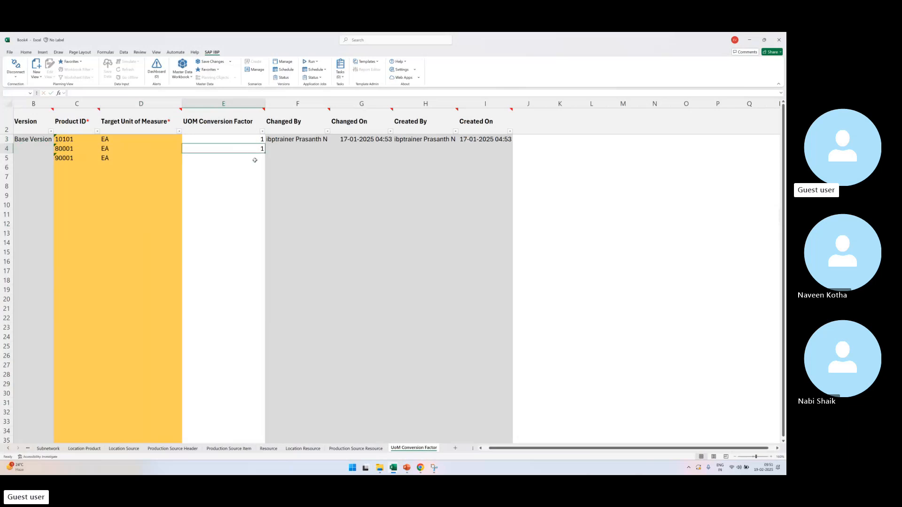
{"action": "left_click", "coordinate": [254, 160]}
{"action": "key", "text": "ctrl+d"}
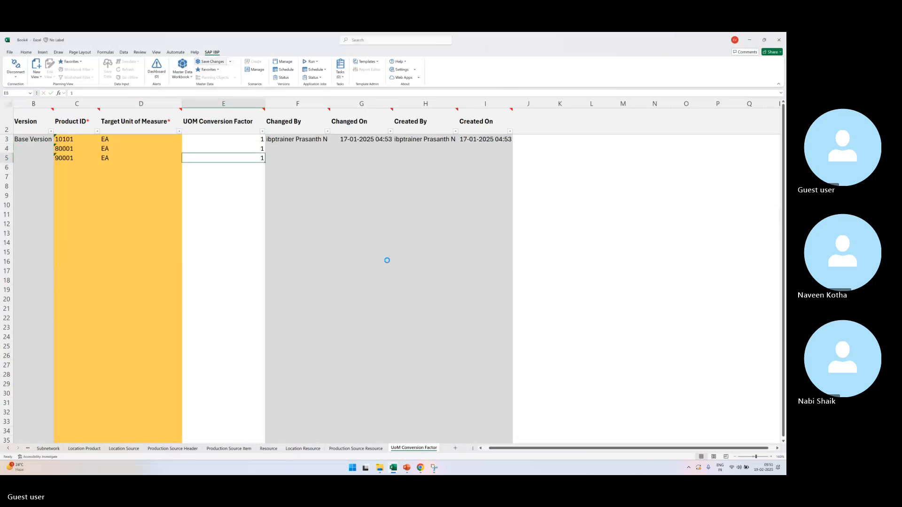
Step: Save the UoM conversion changes without downloading the change report, and stop the screen sharing
{"action": "left_click", "coordinate": [424, 285]}
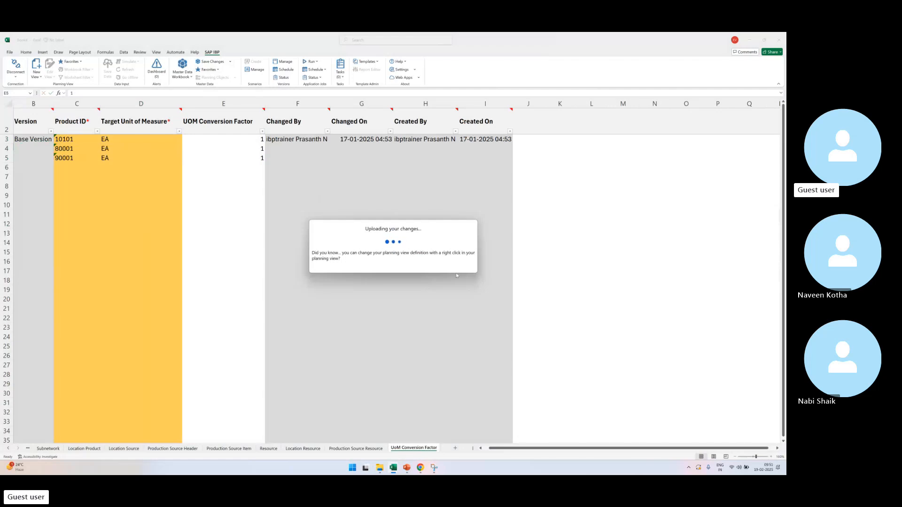
{"action": "mouse_move", "coordinate": [419, 470]}
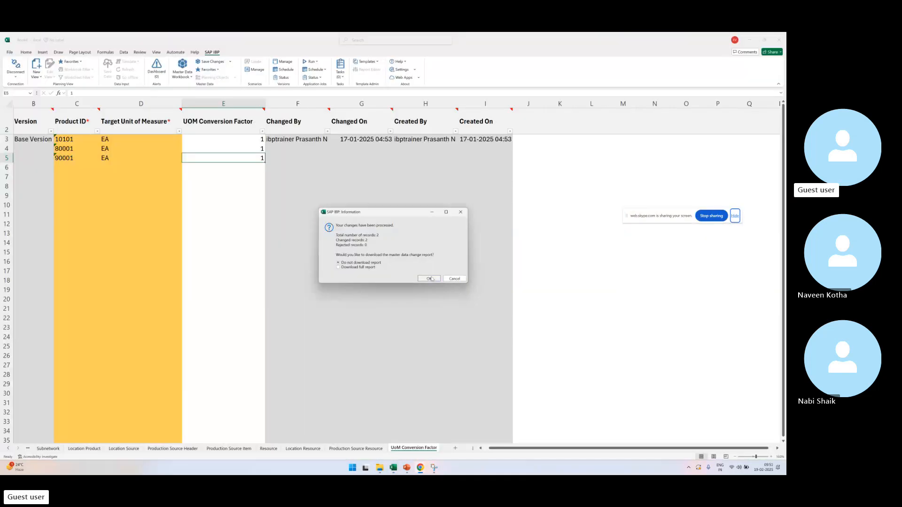
{"action": "left_click", "coordinate": [429, 278]}
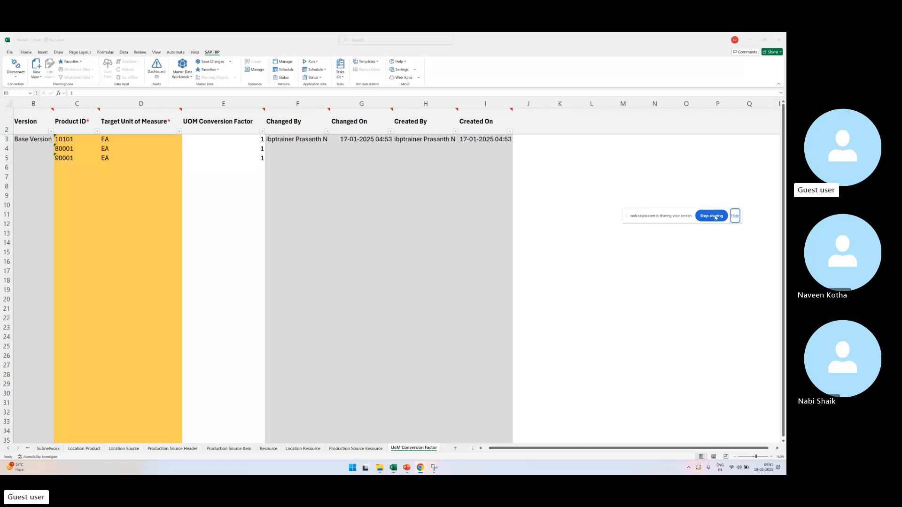
{"action": "left_click", "coordinate": [715, 218]}
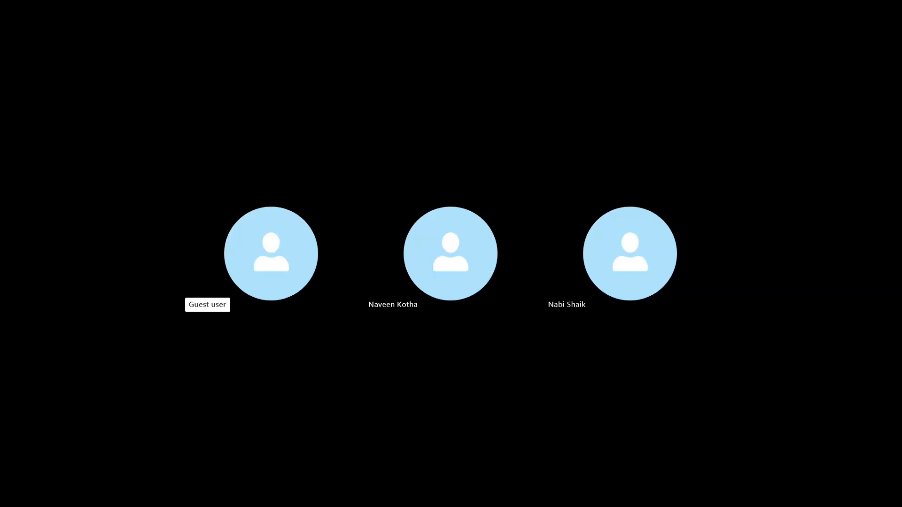
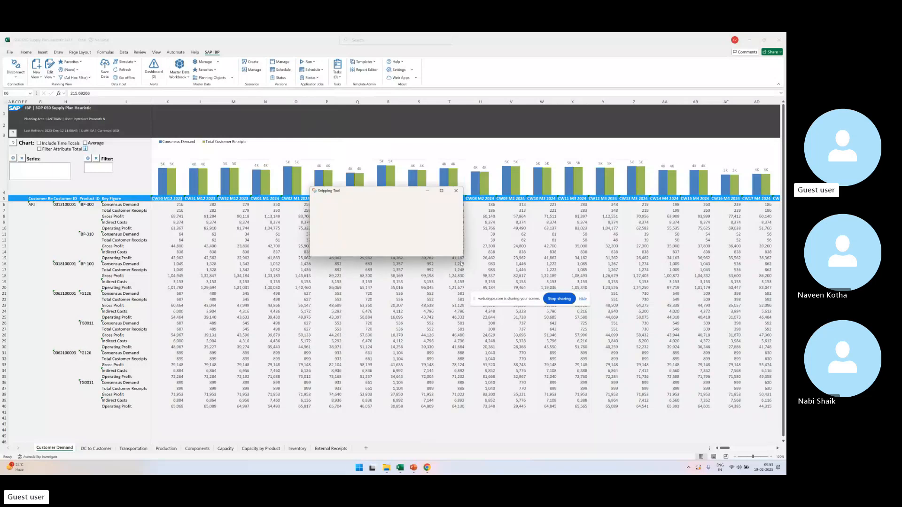
Step: Maximize the Snipping Tool capture and annotate Customer Demand in red pen with a circled 1 and the notes "FG" and "Cust"
{"action": "double_click", "coordinate": [404, 191]}
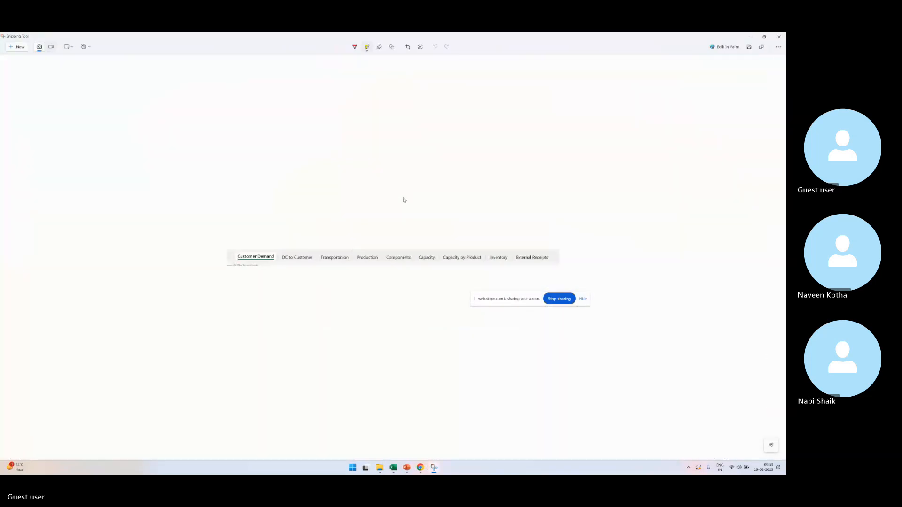
{"action": "left_click", "coordinate": [355, 47]}
{"action": "mouse_move", "coordinate": [254, 229]}
{"action": "left_mouse_down"}
{"action": "mouse_move", "coordinate": [255, 241]}
{"action": "mouse_move", "coordinate": [255, 225]}
{"action": "left_mouse_up"}
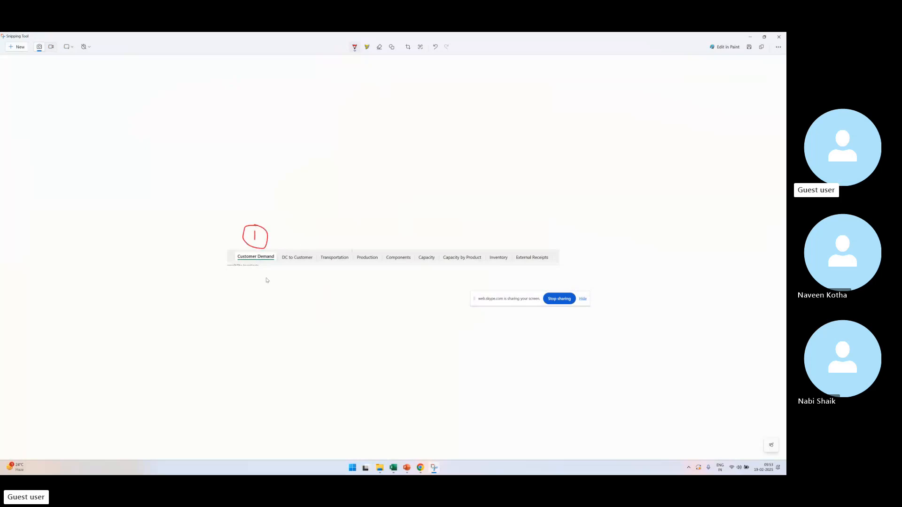
{"action": "mouse_move", "coordinate": [249, 262]}
{"action": "left_mouse_down"}
{"action": "mouse_move", "coordinate": [208, 277]}
{"action": "mouse_move", "coordinate": [197, 306]}
{"action": "mouse_move", "coordinate": [211, 307]}
{"action": "left_mouse_up"}
{"action": "left_click_drag", "start_coordinate": [207, 302], "coordinate": [213, 301]}
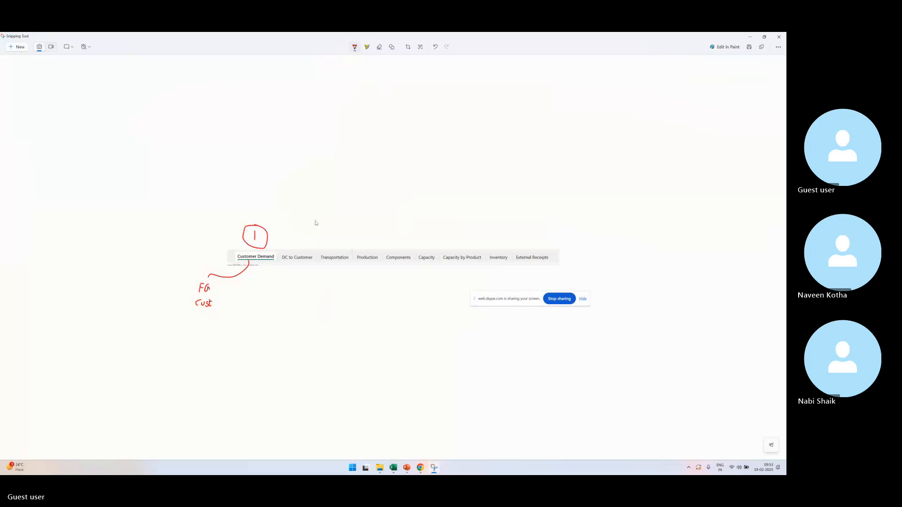
Step: Annotate DC to Customer with a boxed 2 and "FG, Cust, Loc", and Transportation with "FG, SFG, RM, Loc, Loc", using arrows
{"action": "left_click_drag", "start_coordinate": [293, 234], "coordinate": [295, 240]}
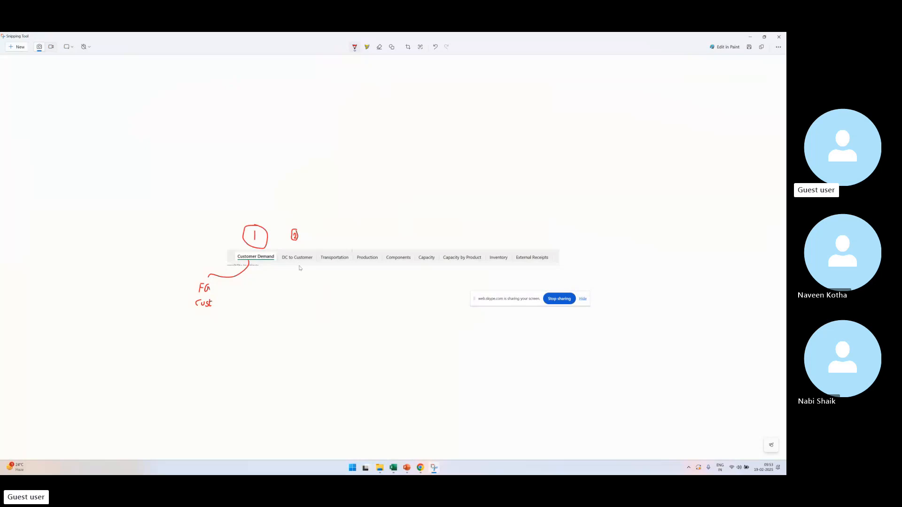
{"action": "mouse_move", "coordinate": [296, 264]}
{"action": "left_mouse_down"}
{"action": "mouse_move", "coordinate": [303, 307]}
{"action": "mouse_move", "coordinate": [312, 304]}
{"action": "mouse_move", "coordinate": [301, 321]}
{"action": "mouse_move", "coordinate": [311, 322]}
{"action": "left_mouse_up"}
{"action": "mouse_move", "coordinate": [342, 264]}
{"action": "left_mouse_down"}
{"action": "mouse_move", "coordinate": [343, 291]}
{"action": "mouse_move", "coordinate": [365, 283]}
{"action": "mouse_move", "coordinate": [378, 292]}
{"action": "left_mouse_up"}
{"action": "left_click", "coordinate": [376, 291]}
{"action": "mouse_move", "coordinate": [379, 283]}
{"action": "left_mouse_down"}
{"action": "mouse_move", "coordinate": [393, 288]}
{"action": "mouse_move", "coordinate": [367, 307]}
{"action": "mouse_move", "coordinate": [378, 301]}
{"action": "mouse_move", "coordinate": [369, 318]}
{"action": "mouse_move", "coordinate": [383, 318]}
{"action": "left_mouse_up"}
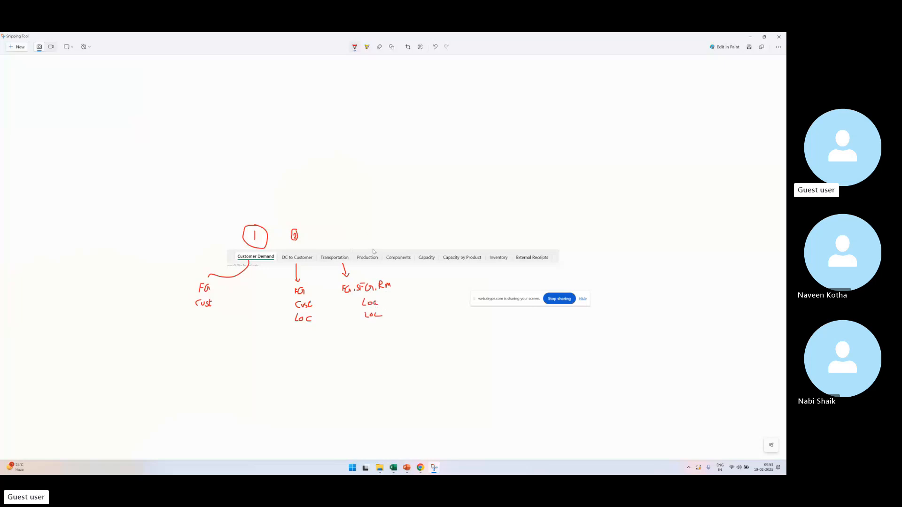
Step: Draw arrows up from Production and Components and label them "Plant" and "Plant Compo" respectively
{"action": "mouse_move", "coordinate": [372, 250]}
{"action": "left_mouse_down"}
{"action": "mouse_move", "coordinate": [371, 234]}
{"action": "mouse_move", "coordinate": [375, 242]}
{"action": "left_mouse_up"}
{"action": "left_click_drag", "start_coordinate": [358, 210], "coordinate": [379, 217]}
{"action": "left_click_drag", "start_coordinate": [376, 214], "coordinate": [382, 213]}
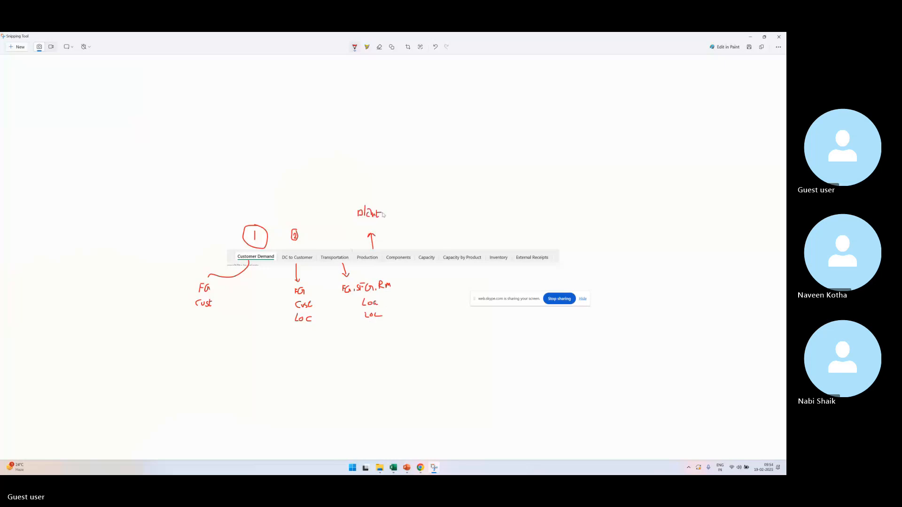
{"action": "mouse_move", "coordinate": [401, 248]}
{"action": "left_mouse_down"}
{"action": "mouse_move", "coordinate": [405, 212]}
{"action": "mouse_move", "coordinate": [425, 208]}
{"action": "mouse_move", "coordinate": [415, 225]}
{"action": "mouse_move", "coordinate": [431, 230]}
{"action": "mouse_move", "coordinate": [433, 220]}
{"action": "left_mouse_up"}
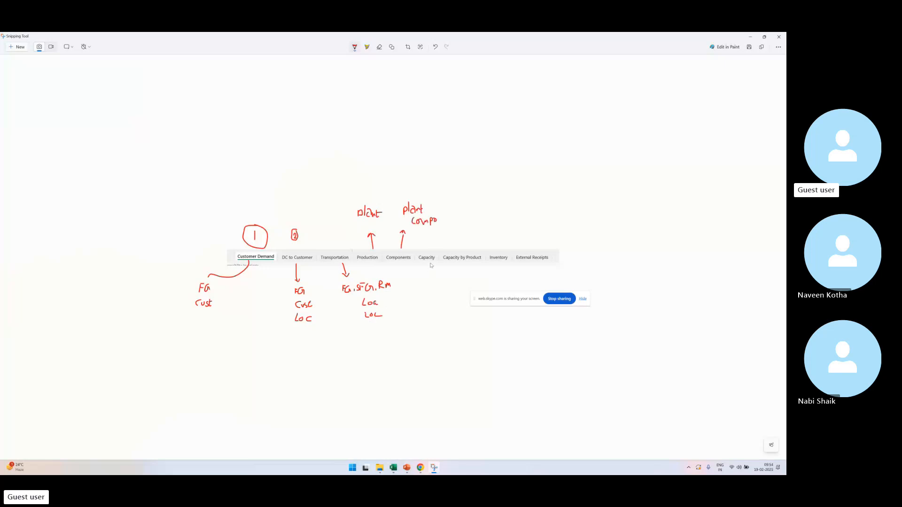
Step: Draw arrows from Capacity and Capacity by Product, labelling them "Res Plant" and "Res, product" respectively
{"action": "mouse_move", "coordinate": [430, 263]}
{"action": "left_mouse_down"}
{"action": "mouse_move", "coordinate": [448, 291]}
{"action": "mouse_move", "coordinate": [441, 299]}
{"action": "mouse_move", "coordinate": [460, 303]}
{"action": "left_mouse_up"}
{"action": "left_click_drag", "start_coordinate": [473, 248], "coordinate": [481, 229]}
{"action": "mouse_move", "coordinate": [483, 197]}
{"action": "left_mouse_down"}
{"action": "mouse_move", "coordinate": [495, 217]}
{"action": "mouse_move", "coordinate": [524, 218]}
{"action": "left_mouse_up"}
{"action": "left_click_drag", "start_coordinate": [525, 213], "coordinate": [501, 227]}
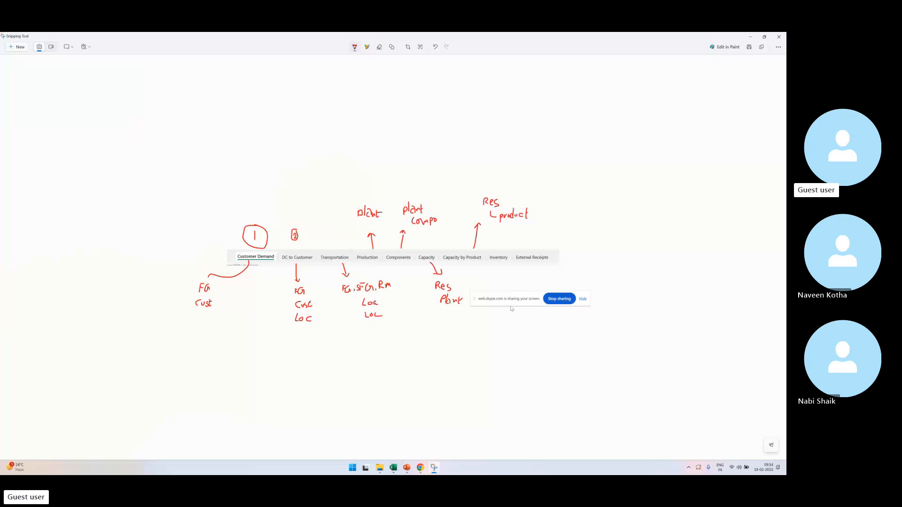
Step: Move the screen-sharing bar clear of the drawing and annotate Inventory with an arrow and "FG, SFG, RM across Loc"
{"action": "left_click_drag", "start_coordinate": [511, 305], "coordinate": [629, 133]}
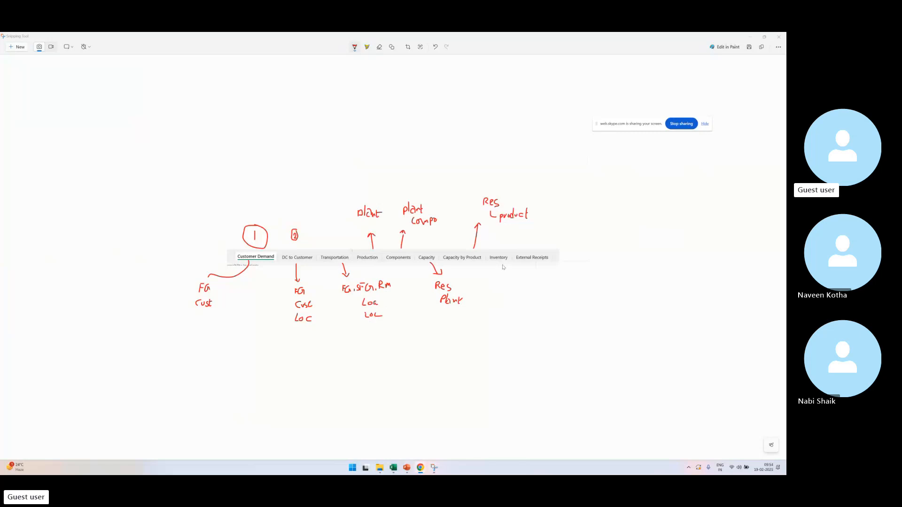
{"action": "left_click", "coordinate": [510, 286]}
{"action": "mouse_move", "coordinate": [505, 261]}
{"action": "left_mouse_down"}
{"action": "mouse_move", "coordinate": [511, 291]}
{"action": "mouse_move", "coordinate": [562, 292]}
{"action": "mouse_move", "coordinate": [522, 308]}
{"action": "mouse_move", "coordinate": [559, 304]}
{"action": "left_mouse_up"}
{"action": "left_click_drag", "start_coordinate": [563, 301], "coordinate": [562, 301]}
{"action": "left_click_drag", "start_coordinate": [568, 300], "coordinate": [567, 304]}
Step: Draw an arrow from External Receipts and label it "Comp procured from unknown vendor"
{"action": "left_click_drag", "start_coordinate": [550, 253], "coordinate": [570, 233]}
{"action": "left_click_drag", "start_coordinate": [570, 233], "coordinate": [569, 239]}
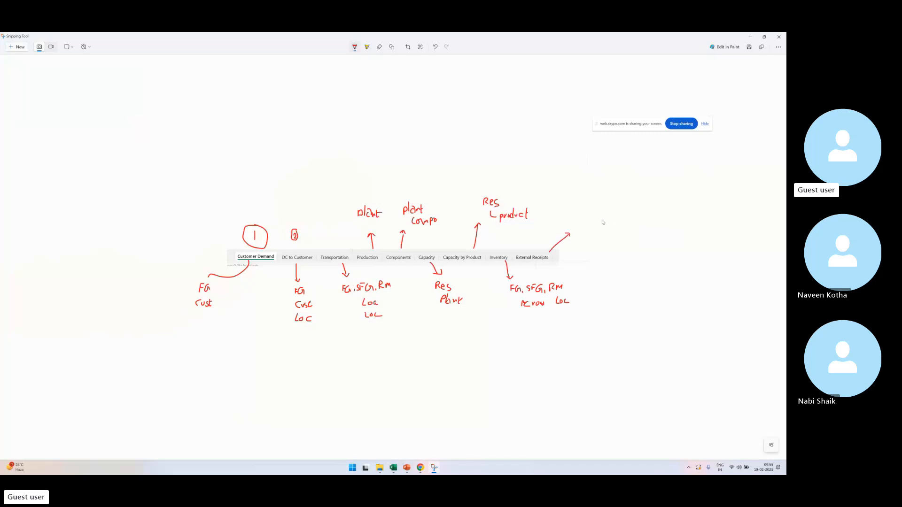
{"action": "mouse_move", "coordinate": [588, 225]}
{"action": "left_mouse_down"}
{"action": "mouse_move", "coordinate": [606, 227]}
{"action": "mouse_move", "coordinate": [603, 241]}
{"action": "mouse_move", "coordinate": [638, 227]}
{"action": "mouse_move", "coordinate": [610, 250]}
{"action": "mouse_move", "coordinate": [629, 254]}
{"action": "mouse_move", "coordinate": [648, 243]}
{"action": "mouse_move", "coordinate": [711, 241]}
{"action": "left_mouse_up"}
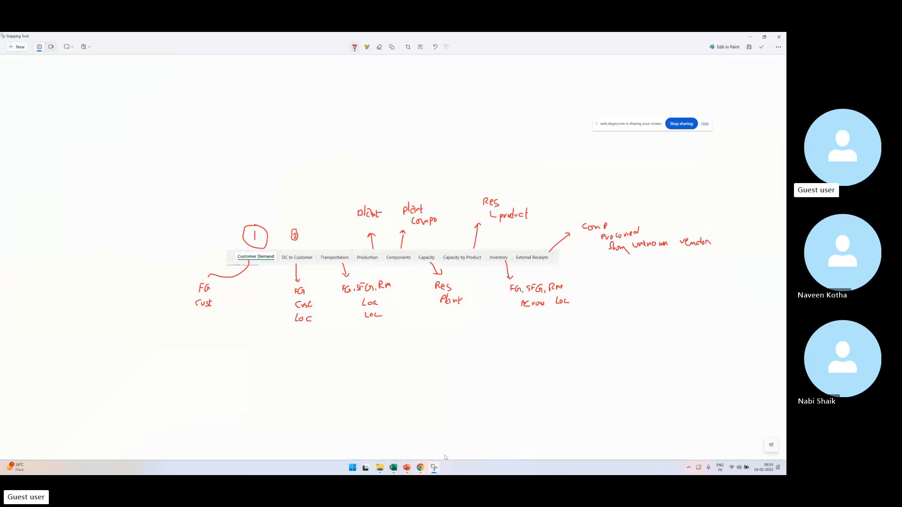
Step: Switch to PowerPoint, add a slide after slide 8, clear its placeholders and paste the annotated snip
{"action": "left_click", "coordinate": [410, 472]}
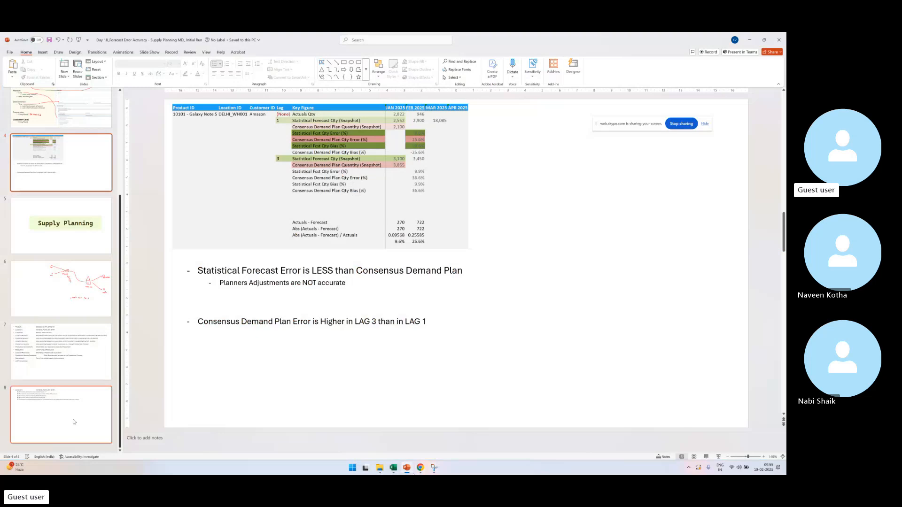
{"action": "left_click", "coordinate": [73, 436]}
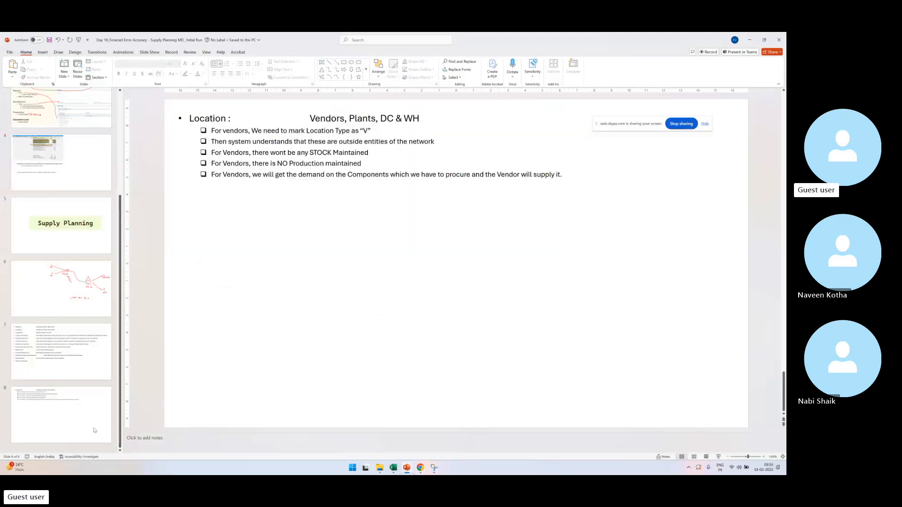
{"action": "key", "text": "ctrl+m"}
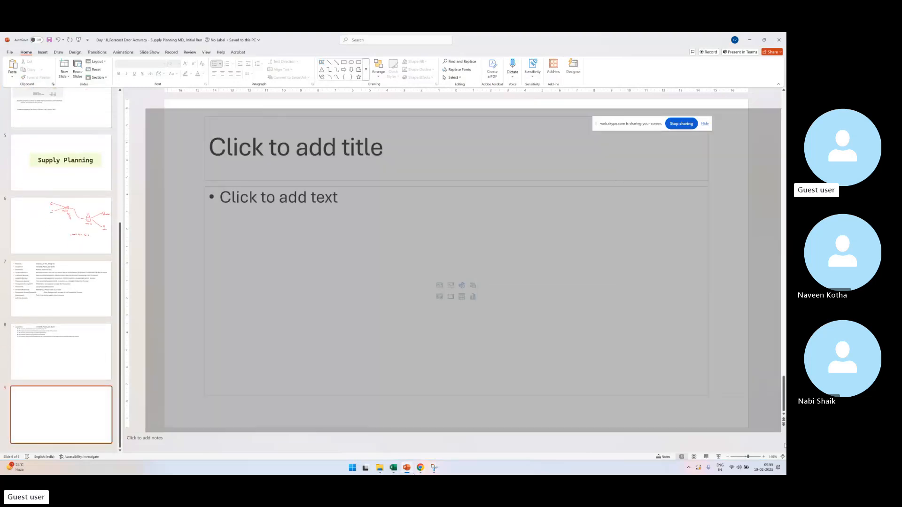
{"action": "key", "text": "ctrl+a"}
{"action": "key", "text": "Delete"}
{"action": "key", "text": "ctrl+v"}
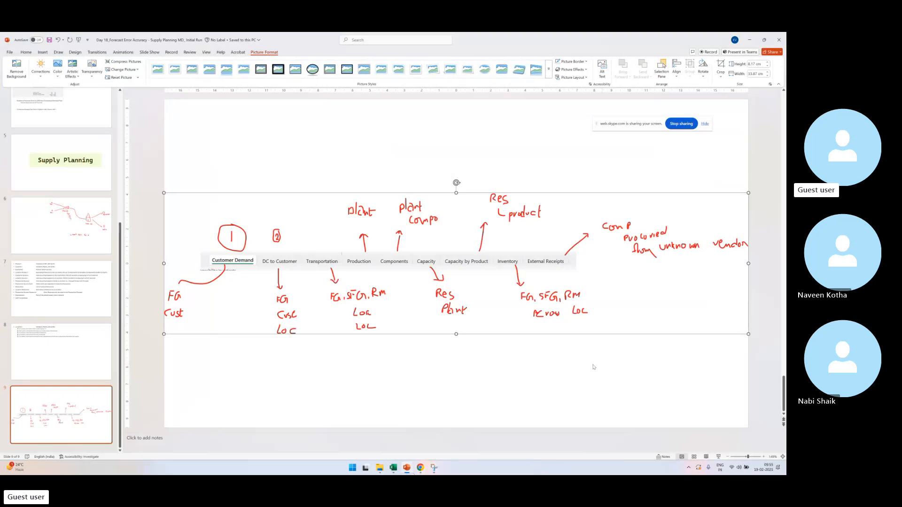
Step: Shrink the pasted picture to about 31 cm wide and move it up to the upper middle of the slide
{"action": "left_click", "coordinate": [582, 369]}
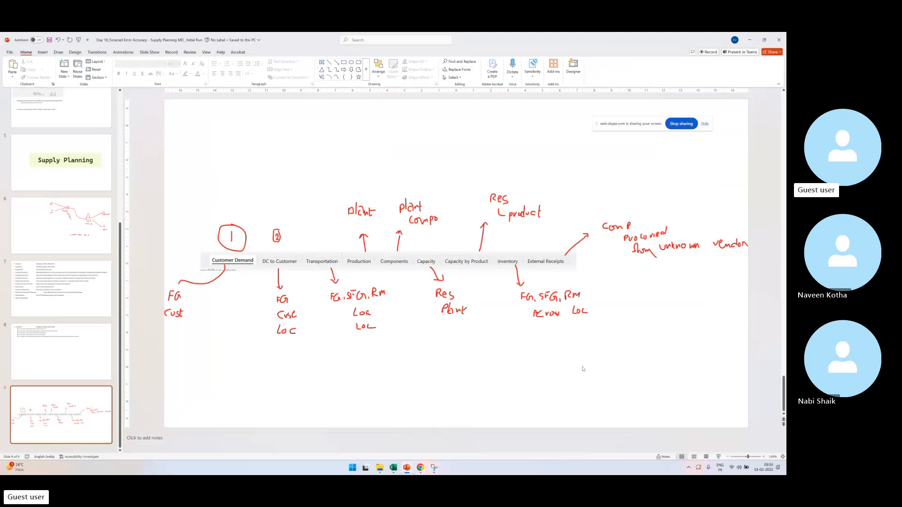
{"action": "left_click", "coordinate": [635, 288]}
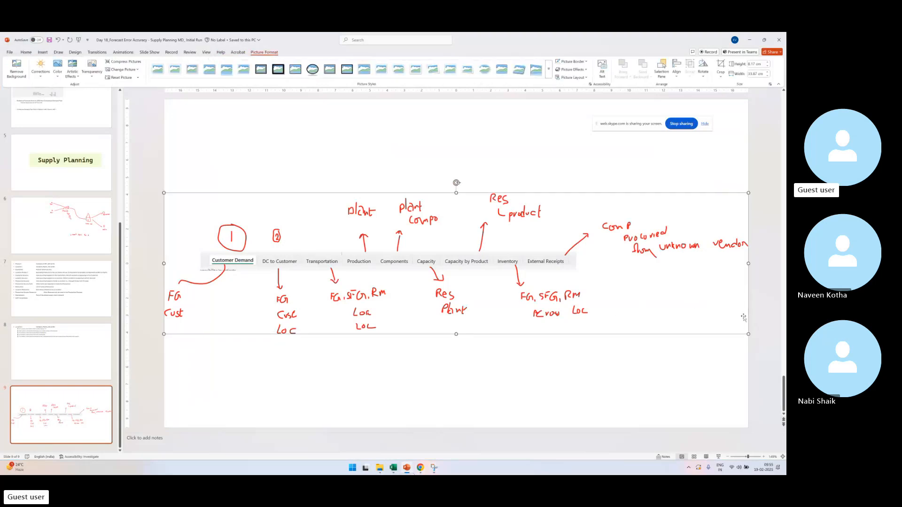
{"action": "left_click_drag", "start_coordinate": [748, 334], "coordinate": [702, 323]}
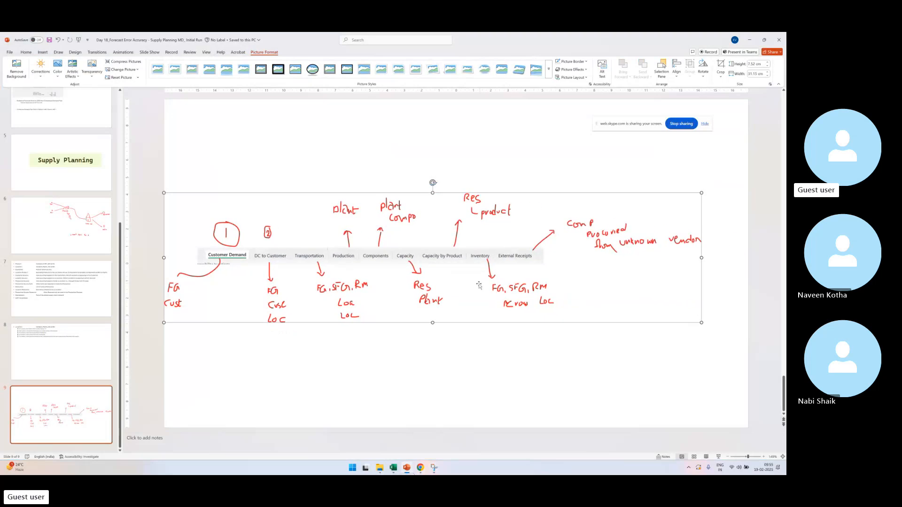
{"action": "left_click_drag", "start_coordinate": [478, 285], "coordinate": [498, 252]}
{"action": "left_click", "coordinate": [507, 352]}
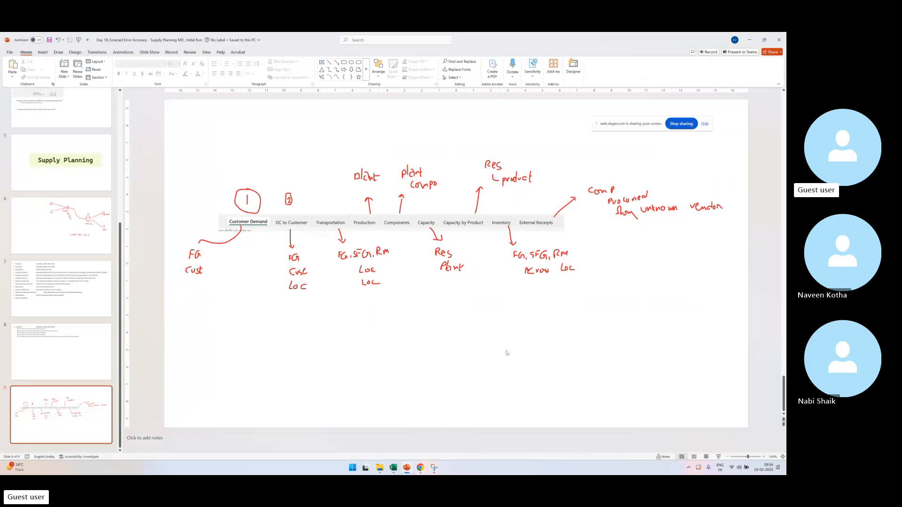
{"action": "left_click", "coordinate": [534, 257]}
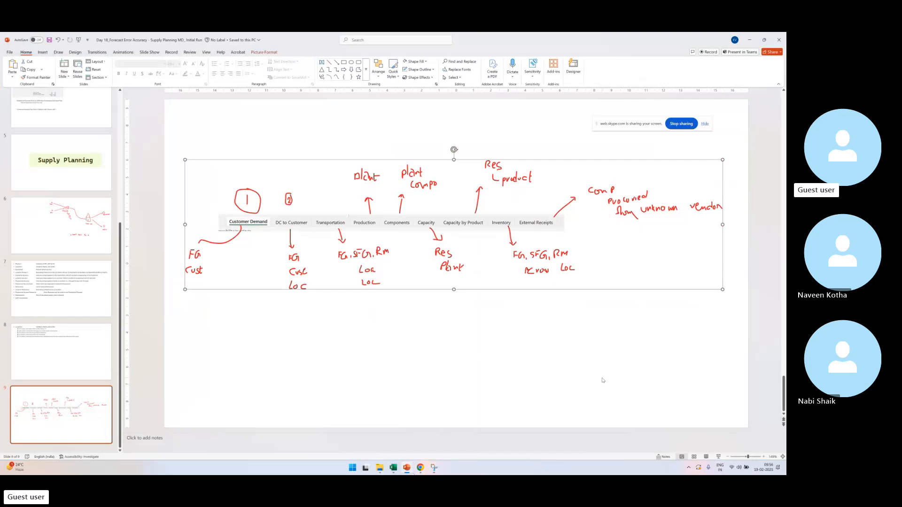
{"action": "left_click", "coordinate": [451, 335]}
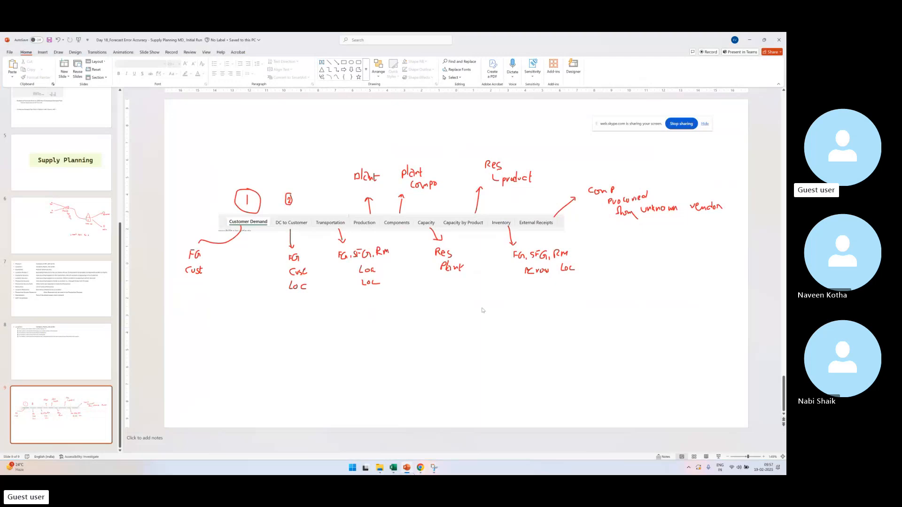
{"action": "left_click", "coordinate": [521, 280]}
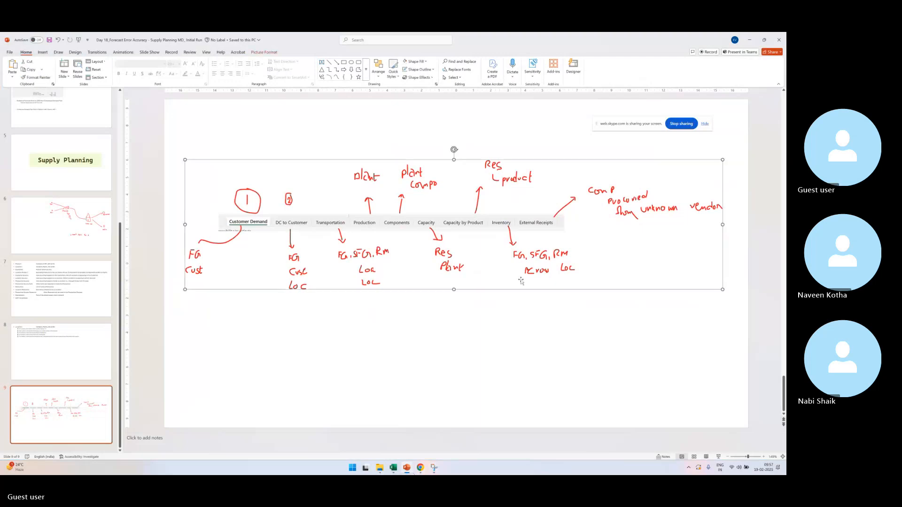
{"action": "left_click", "coordinate": [533, 342]}
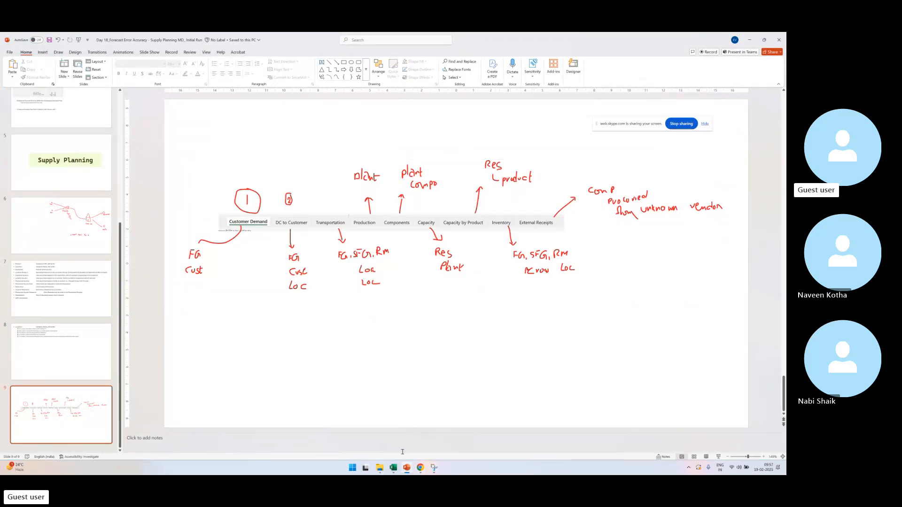
Step: Switch to the SOP 050 Supply Plan Heuristic workbook in Excel and start a planning objects workbook at Consensus Demand's TW | Prod | Cust level
{"action": "left_click", "coordinate": [394, 468]}
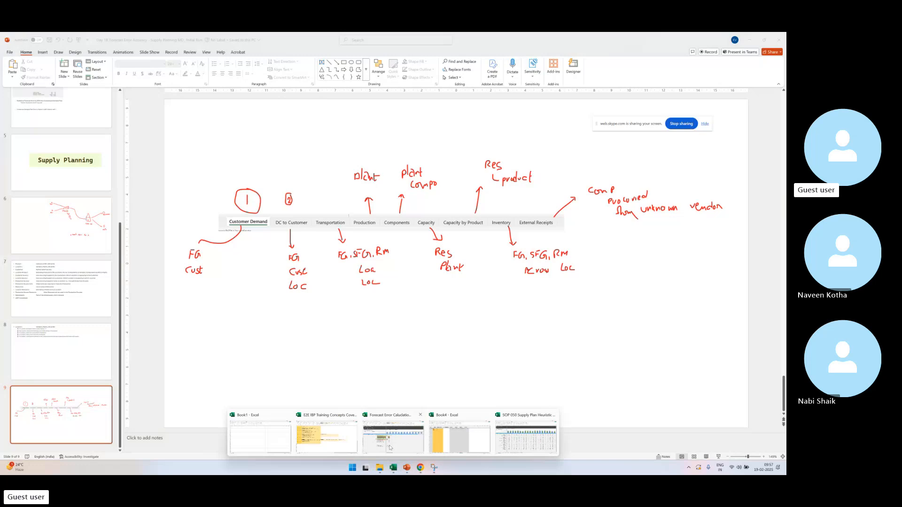
{"action": "left_click", "coordinate": [520, 435]}
{"action": "left_click", "coordinate": [50, 66]}
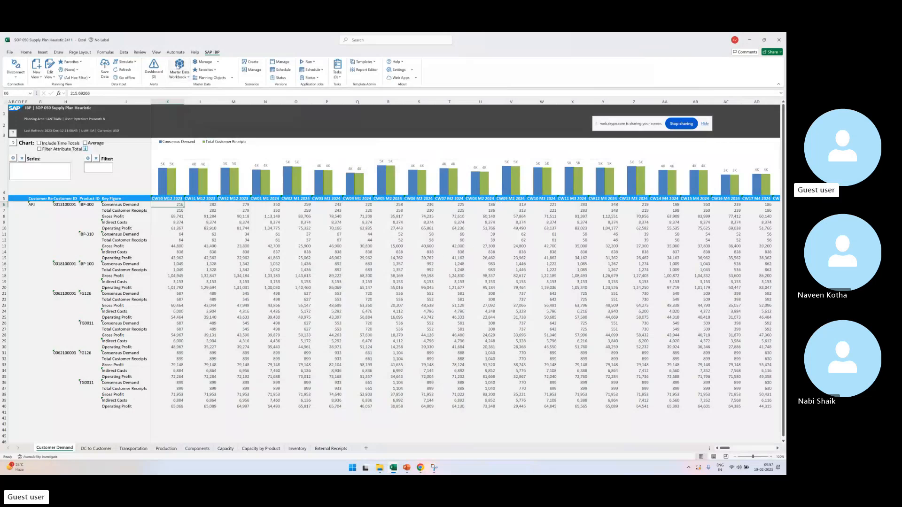
{"action": "left_click", "coordinate": [180, 68]}
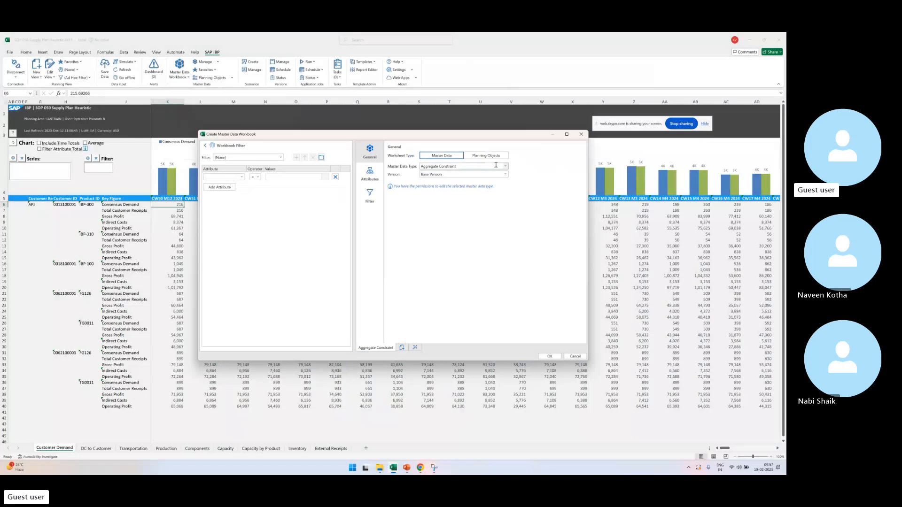
{"action": "left_click", "coordinate": [502, 156]}
{"action": "left_click", "coordinate": [502, 167]}
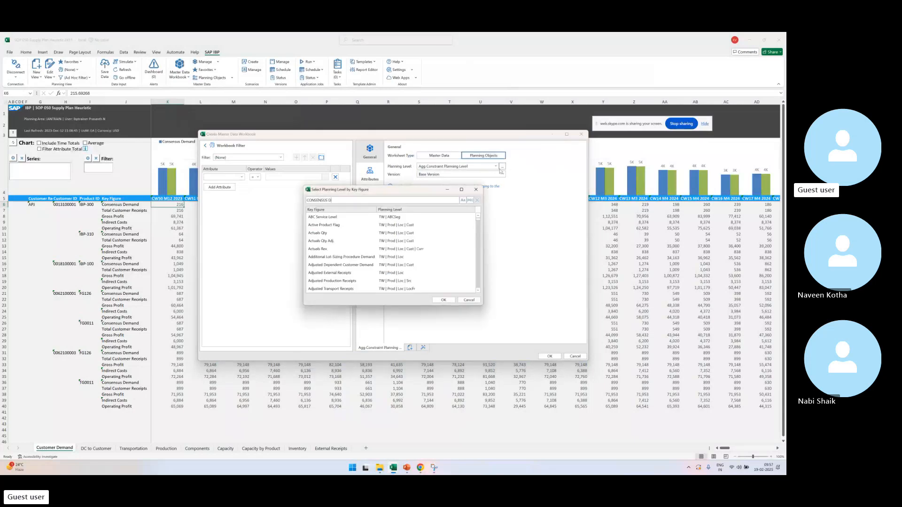
{"action": "double_click", "coordinate": [409, 217]}
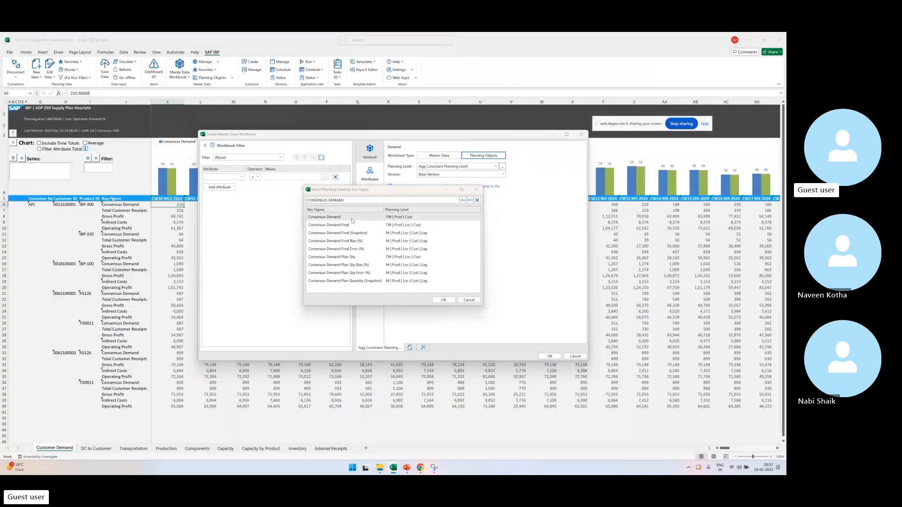
Step: Keep only Consensus Demand as the selected key figure and create the planning objects workbook
{"action": "left_click", "coordinate": [369, 195]}
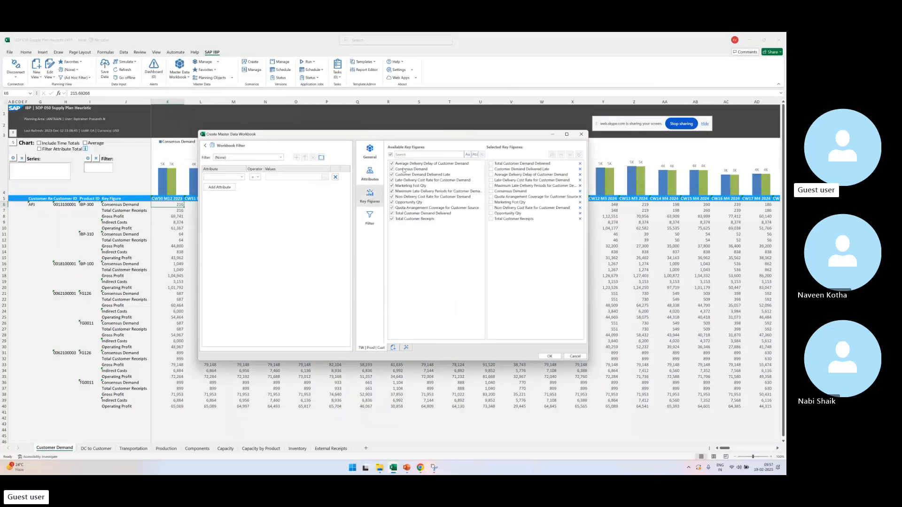
{"action": "left_click", "coordinate": [405, 169]}
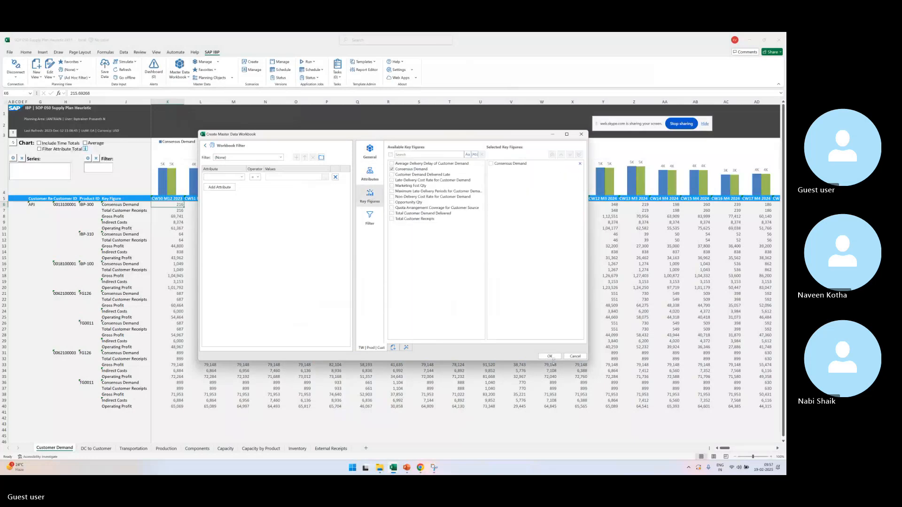
{"action": "left_click", "coordinate": [550, 356]}
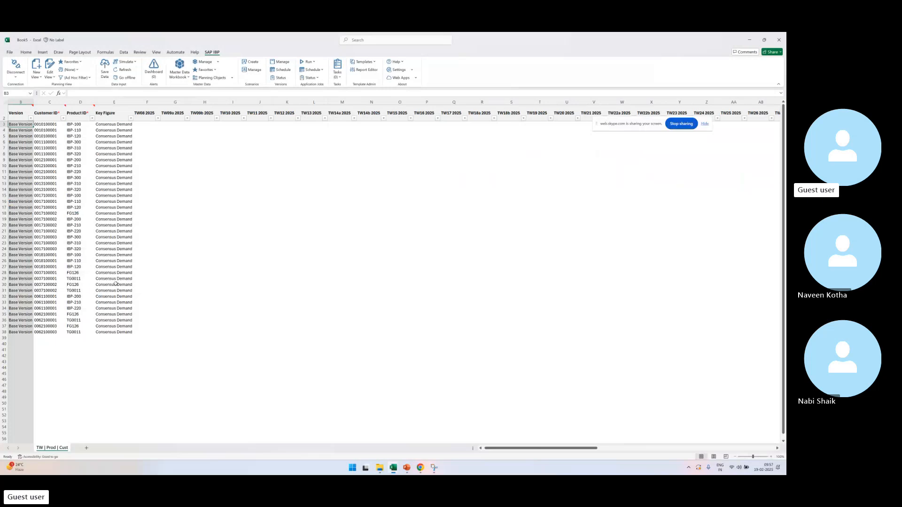
Step: Switch to the Book4 master data workbook and add a Customer Source worksheet to it
{"action": "key", "text": "alt+Tab"}
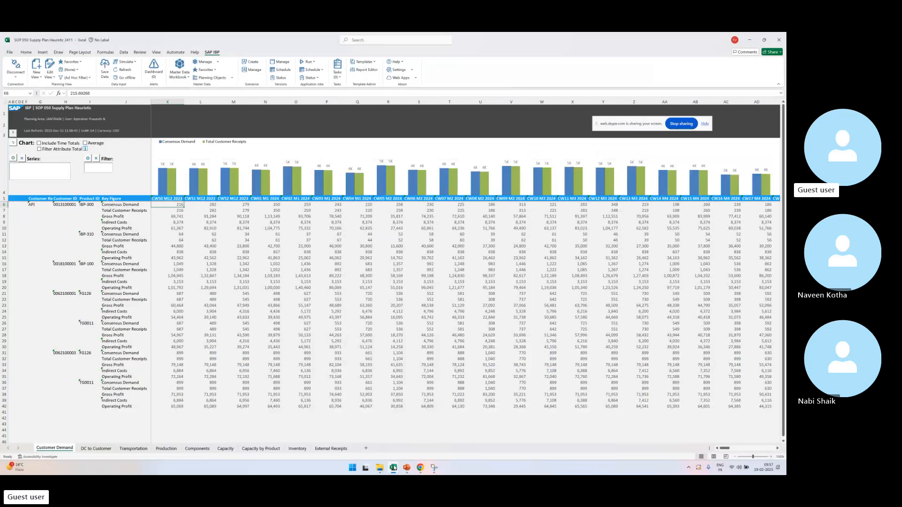
{"action": "left_click", "coordinate": [394, 467]}
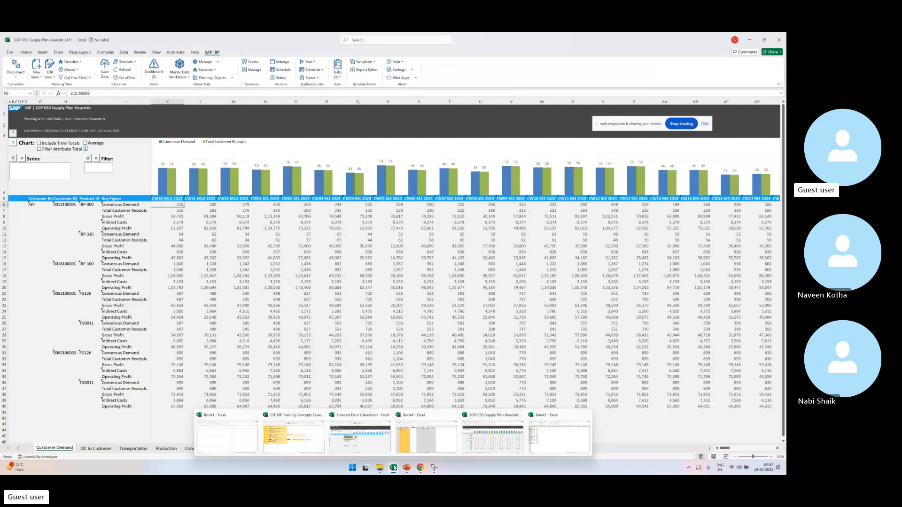
{"action": "left_click", "coordinate": [292, 435]}
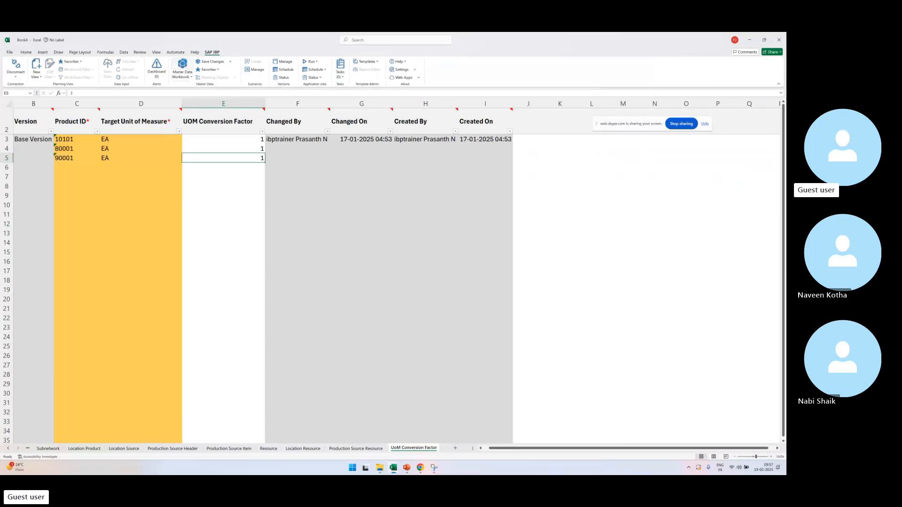
{"action": "left_click", "coordinate": [182, 65]}
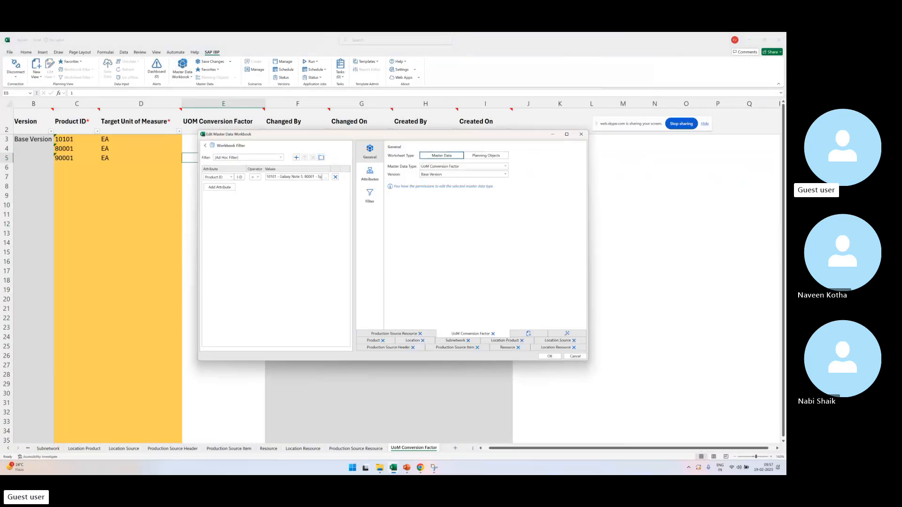
{"action": "left_click", "coordinate": [529, 334]}
{"action": "left_click", "coordinate": [439, 167]}
{"action": "type", "text": "Customer Source"}
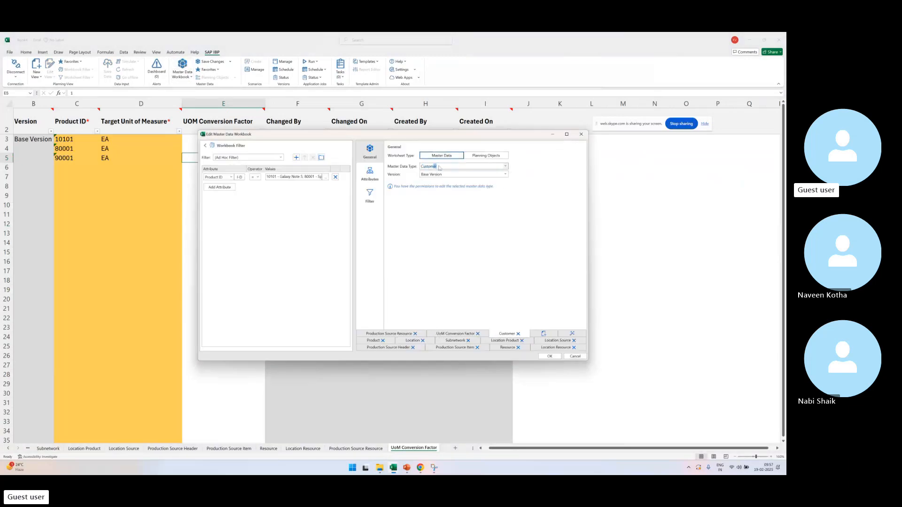
{"action": "left_click", "coordinate": [556, 357]}
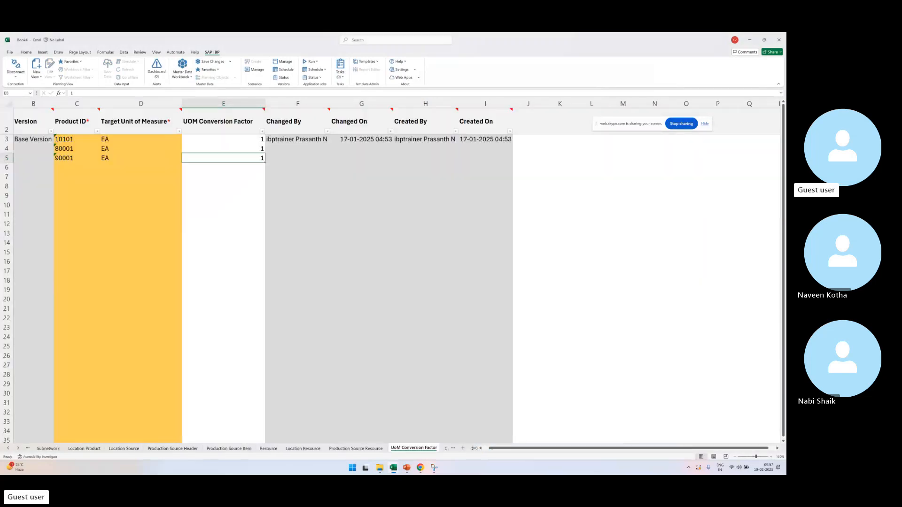
{"action": "left_click", "coordinate": [457, 451]}
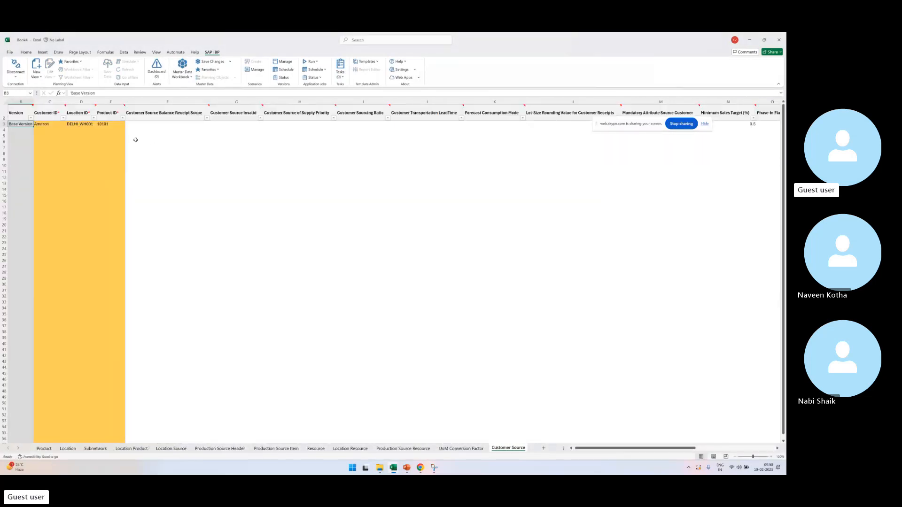
Step: Set the Customer Sourcing Ratio to 1 for Amazon, DELHI_WH001 and product 10101, leaving the transportation lead time empty
{"action": "left_click_drag", "start_coordinate": [47, 124], "coordinate": [113, 125]}
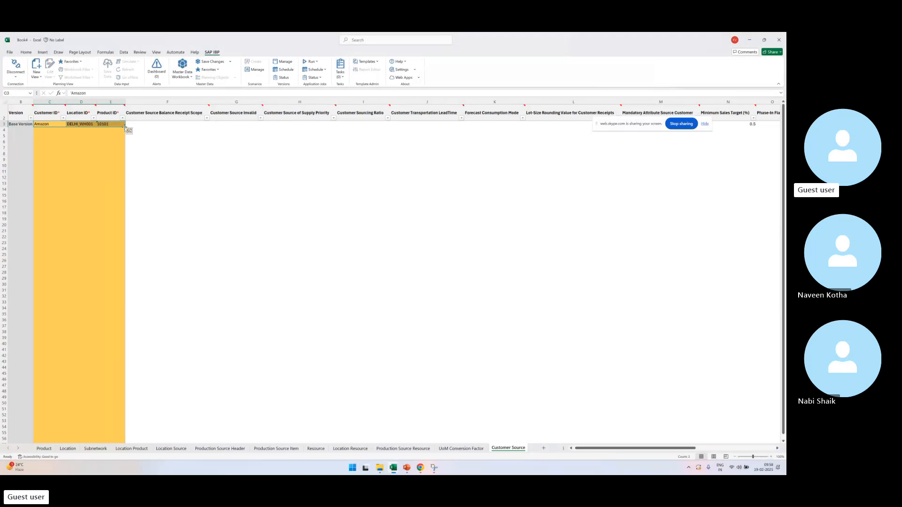
{"action": "left_click", "coordinate": [143, 125]}
{"action": "mouse_move", "coordinate": [195, 115]}
{"action": "key", "text": "Right"}
{"action": "key", "text": "Right"}
{"action": "key", "text": "Right"}
{"action": "key", "text": "Right"}
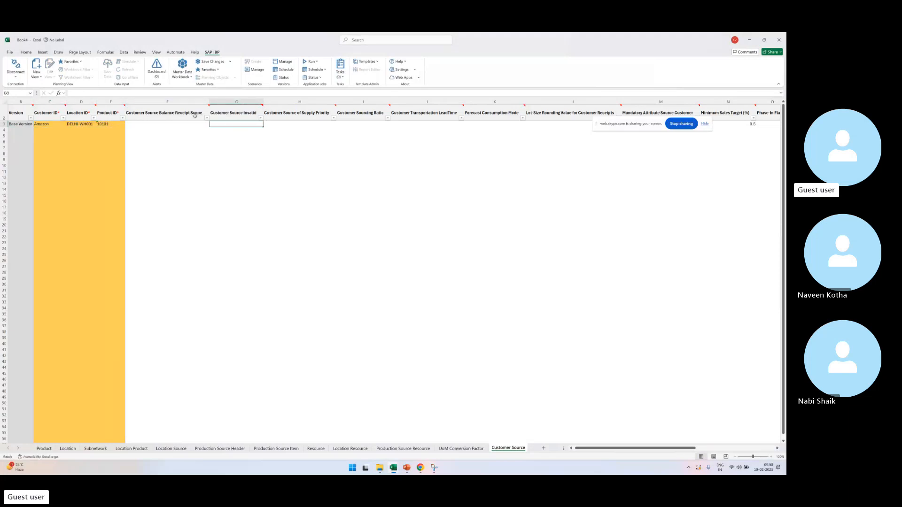
{"action": "type", "text": "1"}
{"action": "key", "text": "Left"}
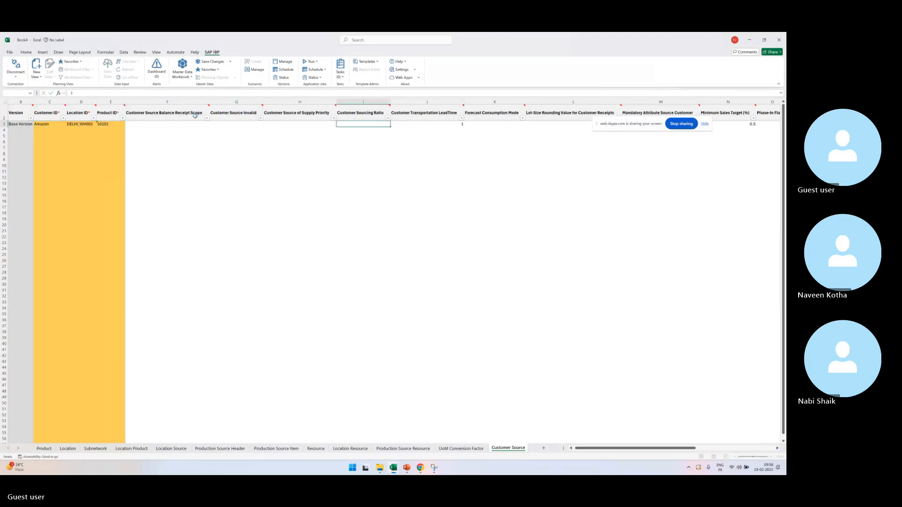
{"action": "type", "text": "1"}
{"action": "key", "text": "Right"}
{"action": "key", "text": "Delete"}
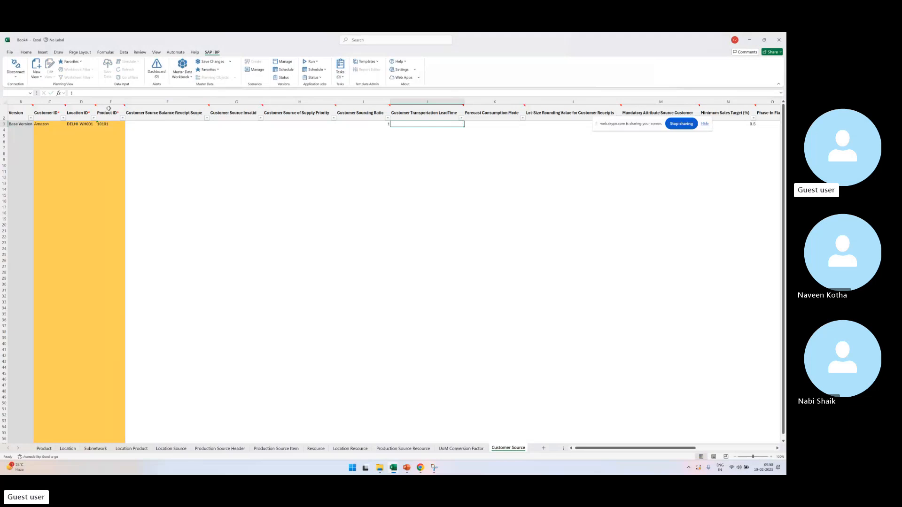
Step: Save the Customer Source master data changes without a comment and without downloading the change report
{"action": "left_click", "coordinate": [212, 61]}
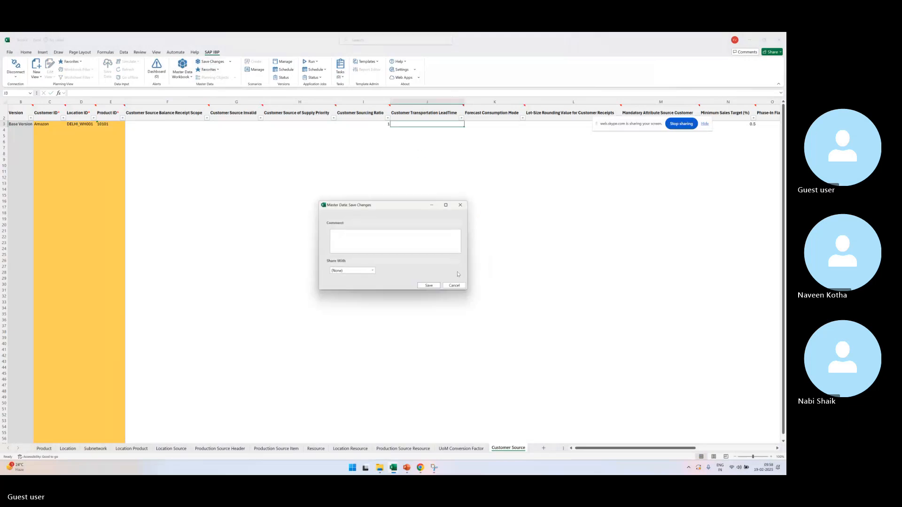
{"action": "left_click", "coordinate": [428, 285]}
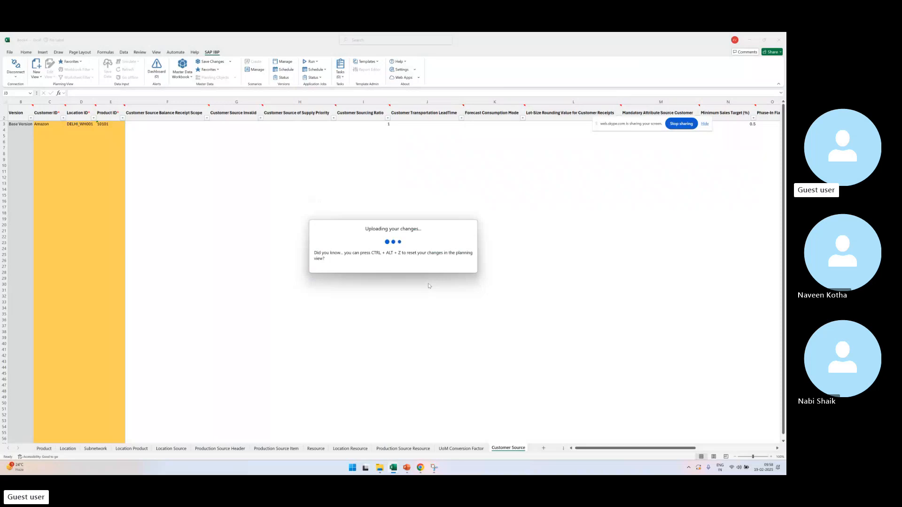
{"action": "left_click", "coordinate": [429, 279]}
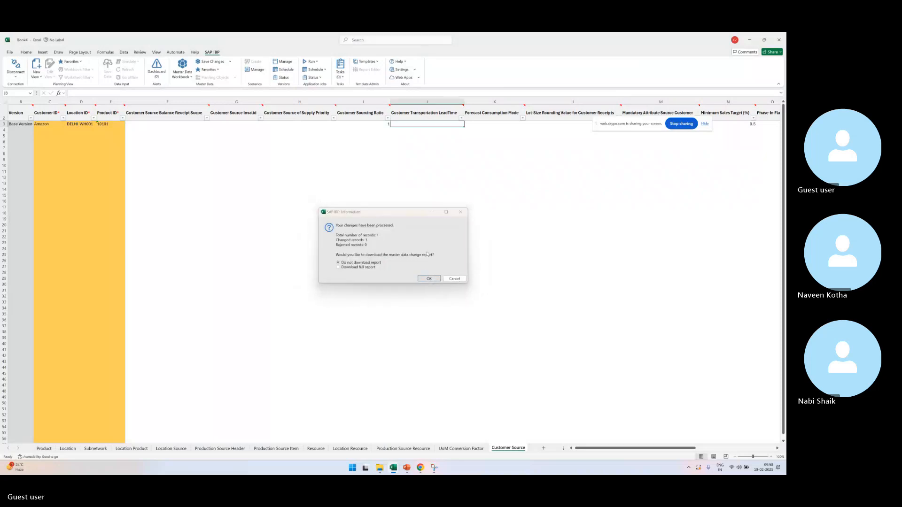
{"action": "left_click_drag", "start_coordinate": [368, 112], "coordinate": [365, 201]}
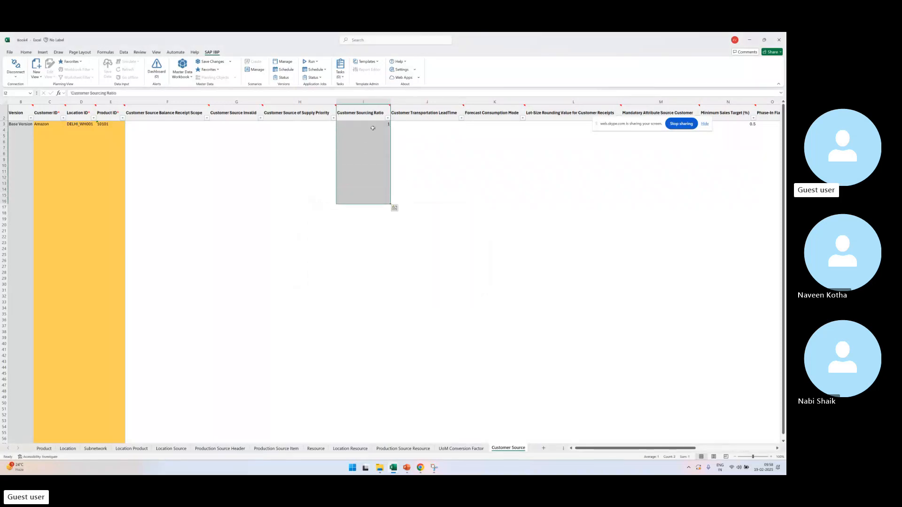
{"action": "left_click", "coordinate": [371, 112]}
{"action": "left_click", "coordinate": [366, 129]}
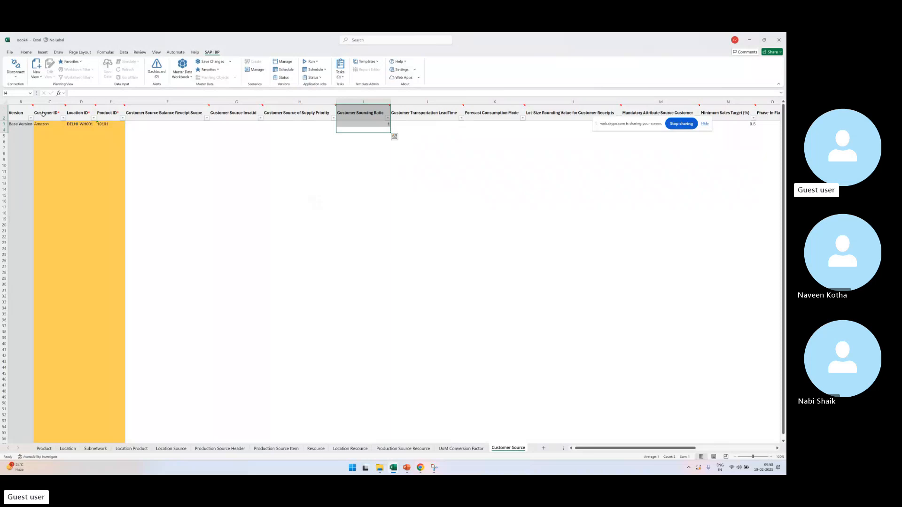
{"action": "left_click_drag", "start_coordinate": [47, 114], "coordinate": [45, 128]}
{"action": "left_click_drag", "start_coordinate": [111, 115], "coordinate": [84, 129]}
{"action": "left_click", "coordinate": [300, 142]}
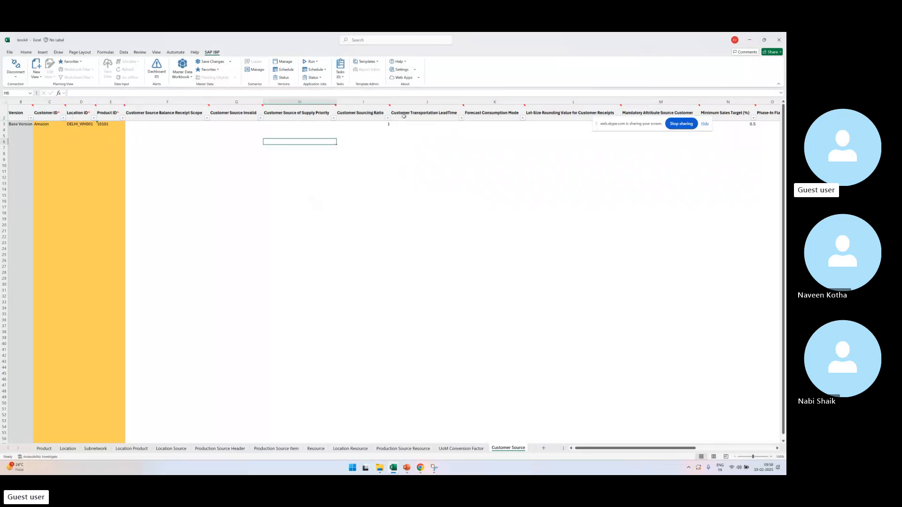
Step: Copy customer Amazon and product 10101 from Customer Source into the first empty row of the Consensus Demand planning objects workbook
{"action": "scroll", "coordinate": [74, 175], "scroll_direction": "up", "scroll_amount": 1, "text": "ctrl"}
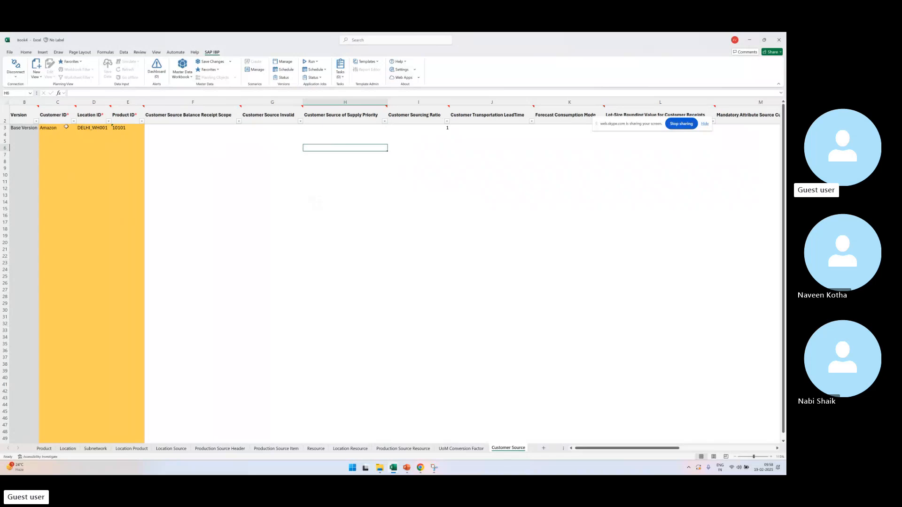
{"action": "left_click", "coordinate": [63, 127]}
{"action": "left_click", "coordinate": [120, 128], "text": "ctrl"}
{"action": "key", "text": "ctrl+c"}
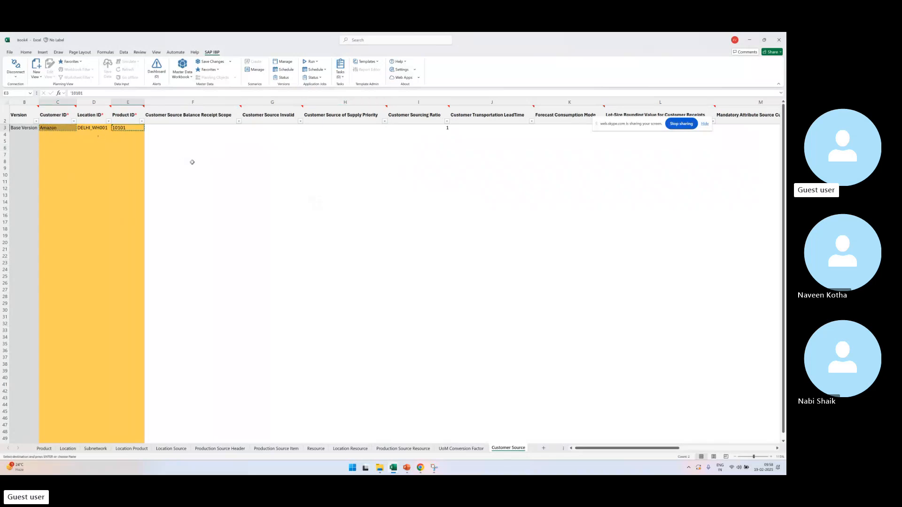
{"action": "key", "text": "alt+Tab"}
{"action": "key", "text": "alt+Tab"}
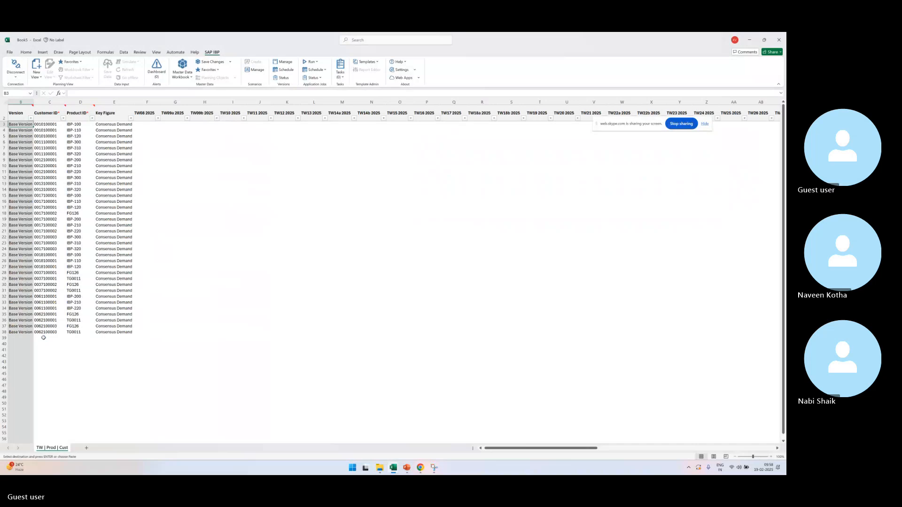
{"action": "left_click", "coordinate": [43, 337]}
{"action": "key", "text": "ctrl+v"}
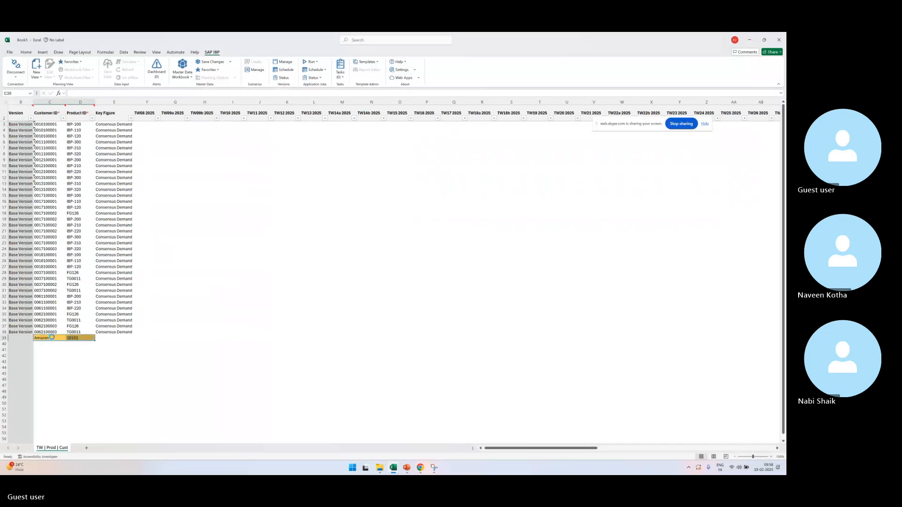
Step: Fill the Amazon row's key figure with Consensus Demand and enter 1000 for TW11 2025
{"action": "left_click", "coordinate": [122, 336]}
{"action": "key", "text": "ctrl+d"}
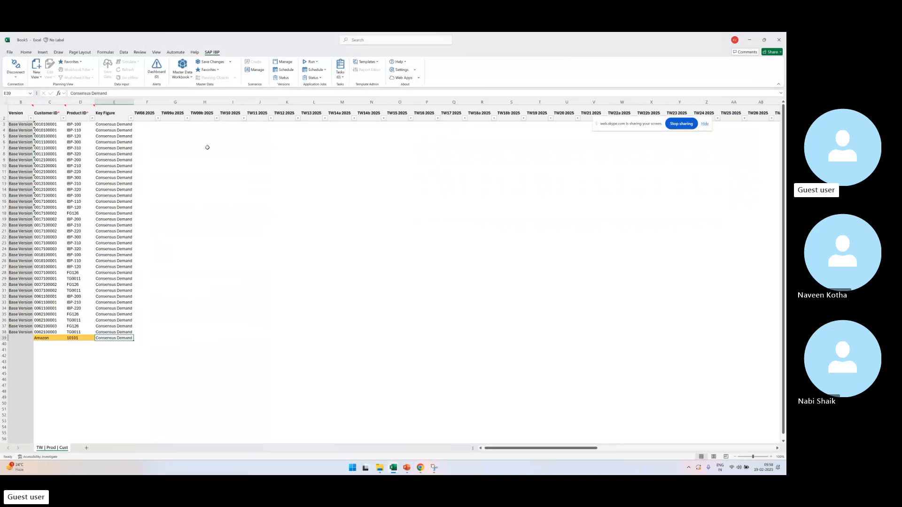
{"action": "left_click", "coordinate": [231, 337], "text": "shift"}
{"action": "left_click", "coordinate": [262, 338]}
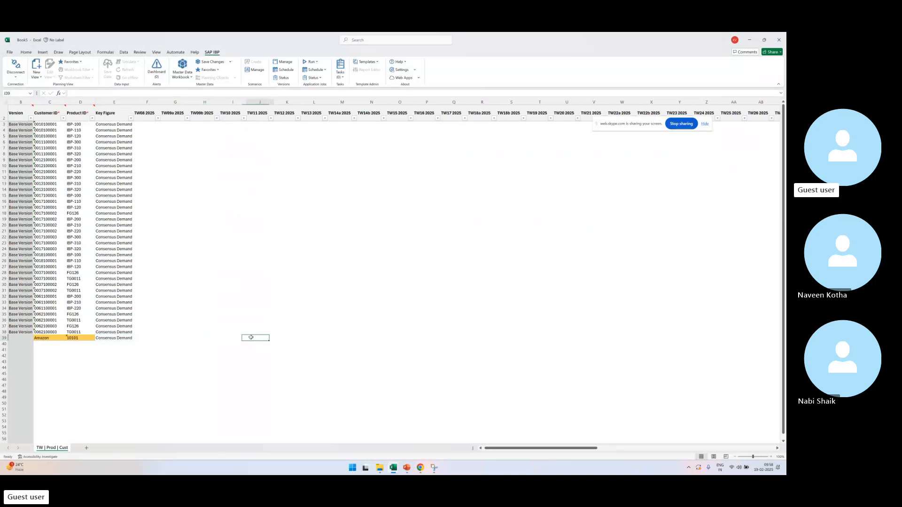
{"action": "type", "text": "10000"}
{"action": "key", "text": "Return"}
{"action": "key", "text": "Up"}
{"action": "key", "text": "Return"}
Step: Save the new Consensus Demand planning object without downloading the change report
{"action": "left_click", "coordinate": [213, 62]}
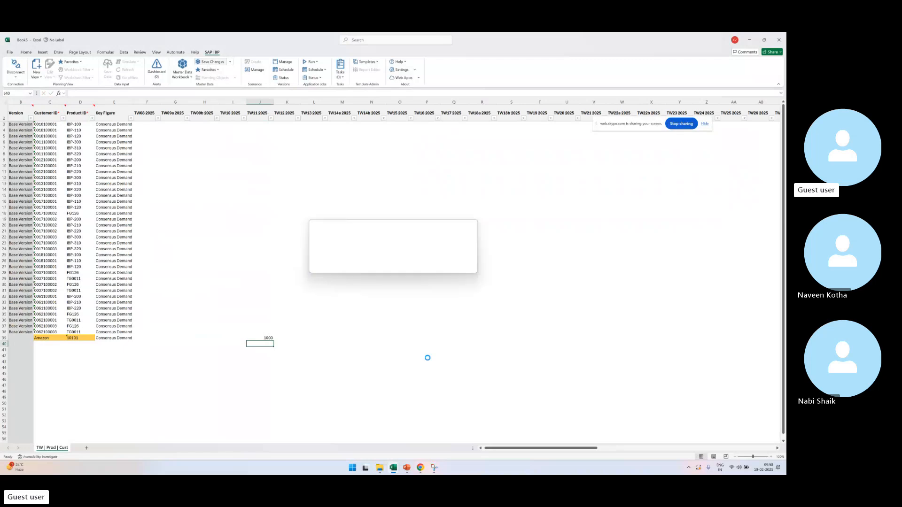
{"action": "left_click", "coordinate": [425, 283]}
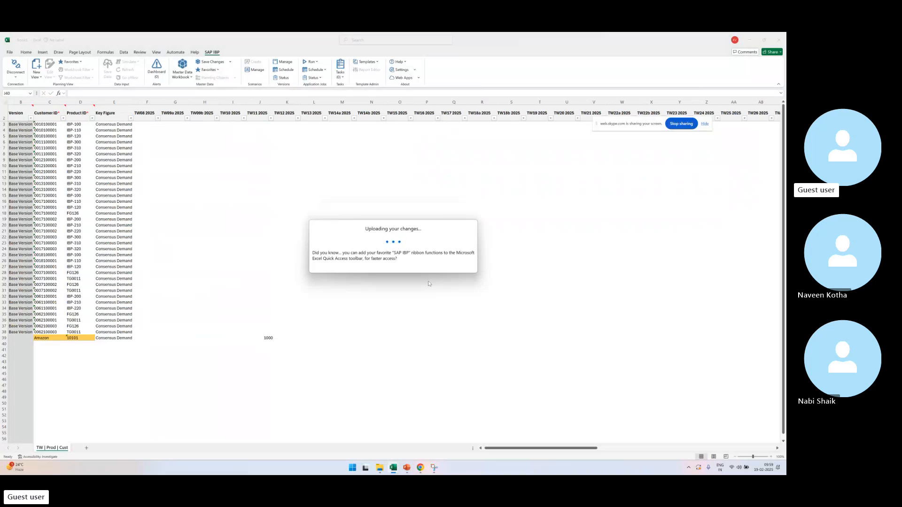
{"action": "left_click", "coordinate": [425, 277]}
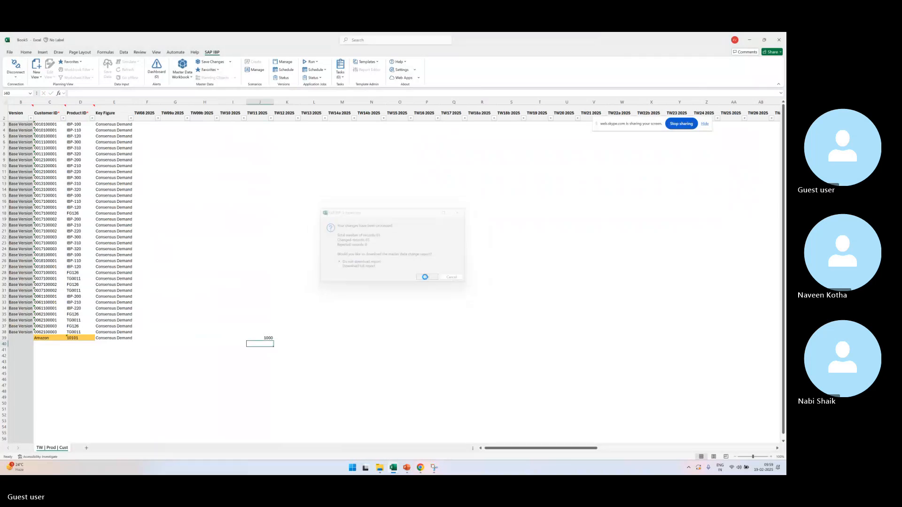
Step: Switch the planning objects worksheet to the TW | Res | Loc planning level with the Capacity Supply key figure
{"action": "left_click", "coordinate": [182, 63]}
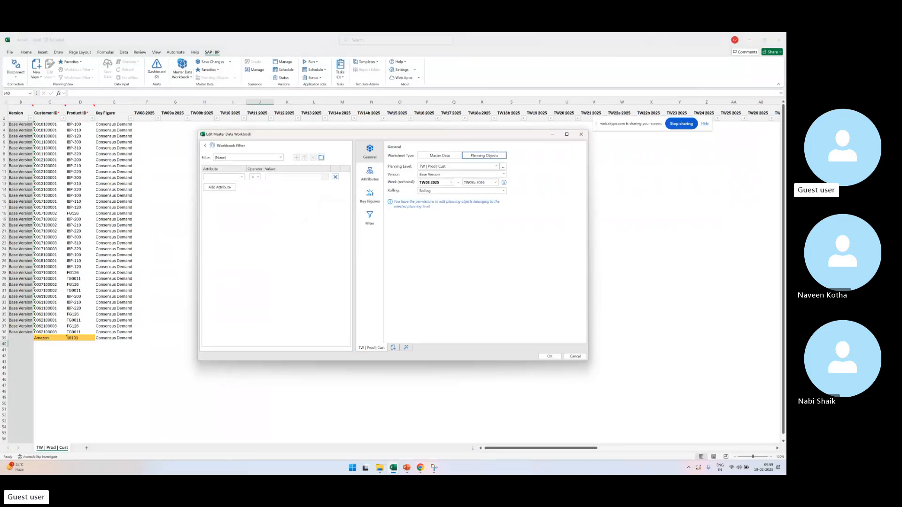
{"action": "left_click", "coordinate": [503, 166]}
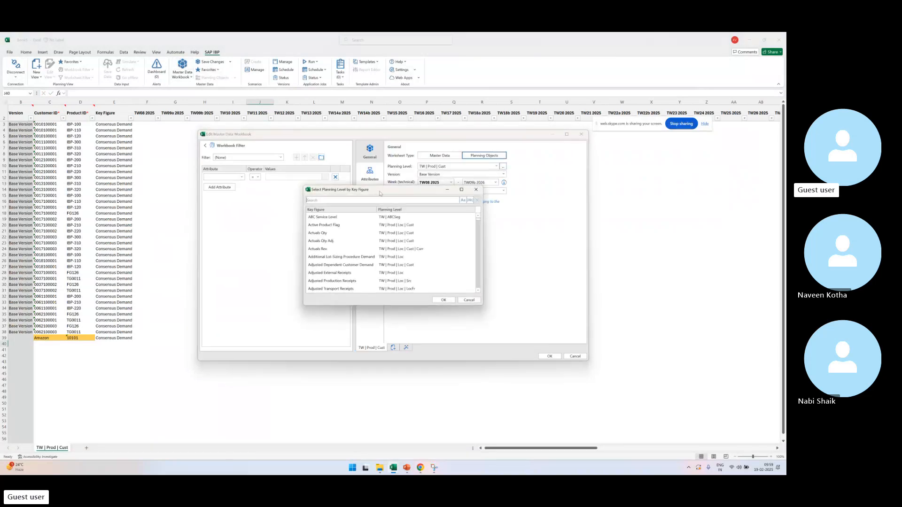
{"action": "left_click", "coordinate": [361, 200]}
{"action": "type", "text": "aapacity su"}
{"action": "double_click", "coordinate": [459, 247]}
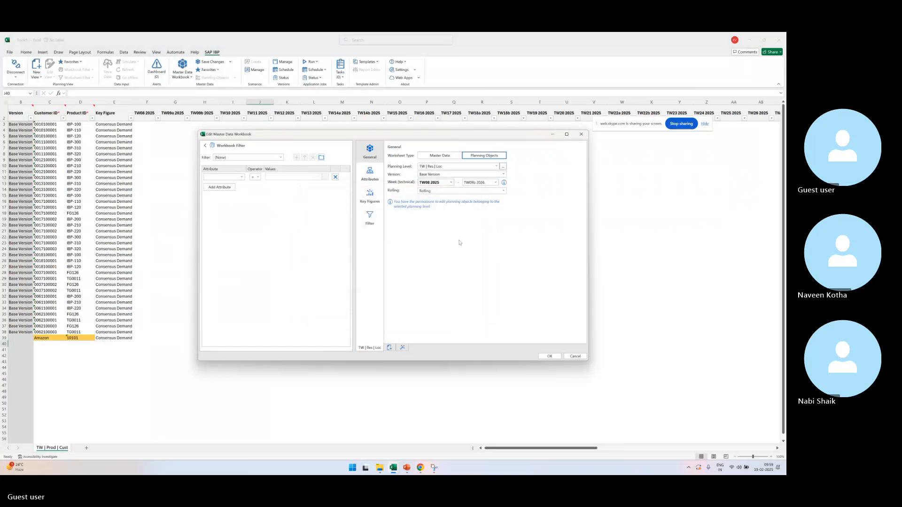
{"action": "left_click", "coordinate": [390, 155]}
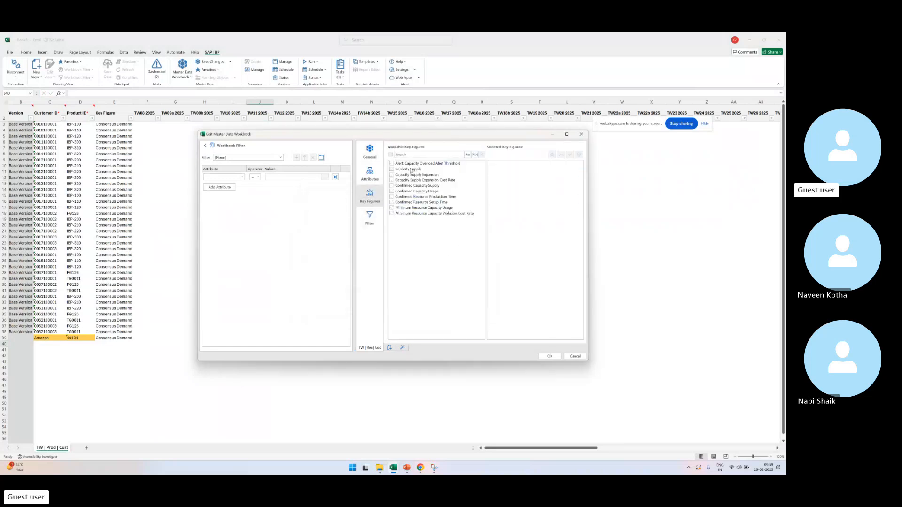
{"action": "left_click", "coordinate": [392, 169]}
{"action": "left_click", "coordinate": [553, 357]}
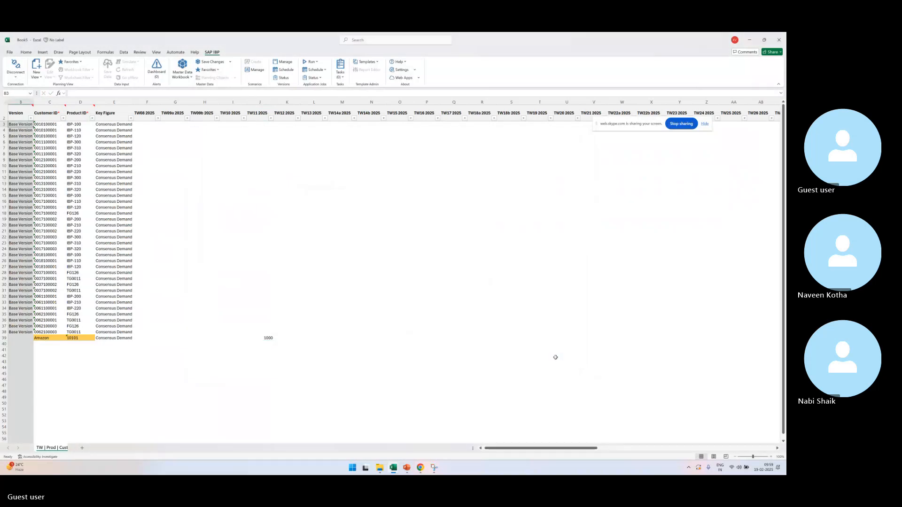
Step: Copy location CHENNAI_PLANT and resource WASSEMBLER from Location Resource into the first empty row of the Capacity Supply planning objects workbook
{"action": "left_click", "coordinate": [43, 225]}
{"action": "key", "text": "alt+Tab"}
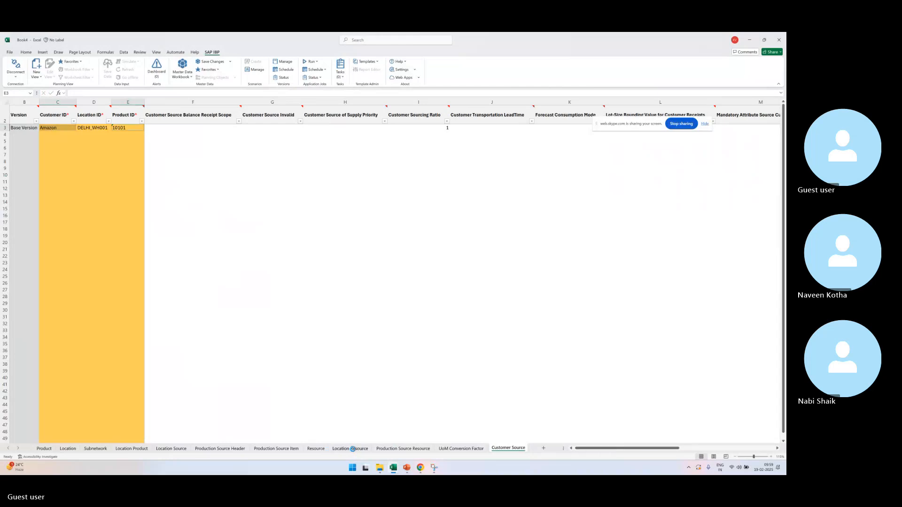
{"action": "left_click", "coordinate": [353, 448]}
{"action": "left_click_drag", "start_coordinate": [89, 280], "coordinate": [198, 282]}
{"action": "key", "text": "ctrl+c"}
{"action": "key", "text": "alt+Tab"}
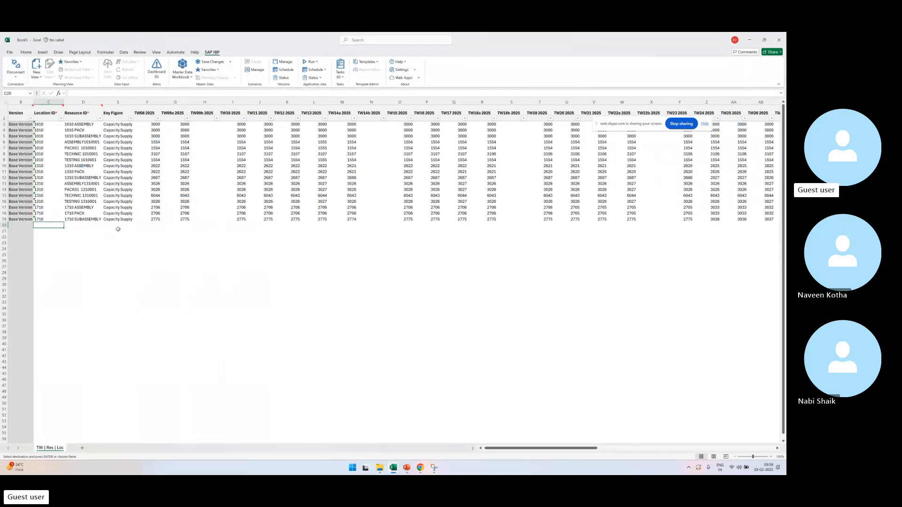
{"action": "key", "text": "ctrl+v"}
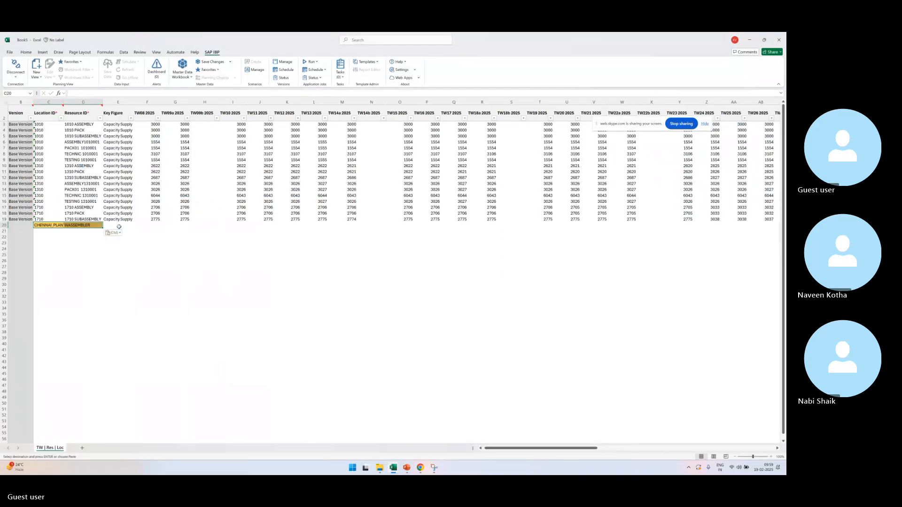
Step: Fill the WASSEMBLER row's key figure with Capacity Supply and enter 100 for TW08 2025
{"action": "left_click", "coordinate": [120, 227]}
{"action": "key", "text": "ctrl+d"}
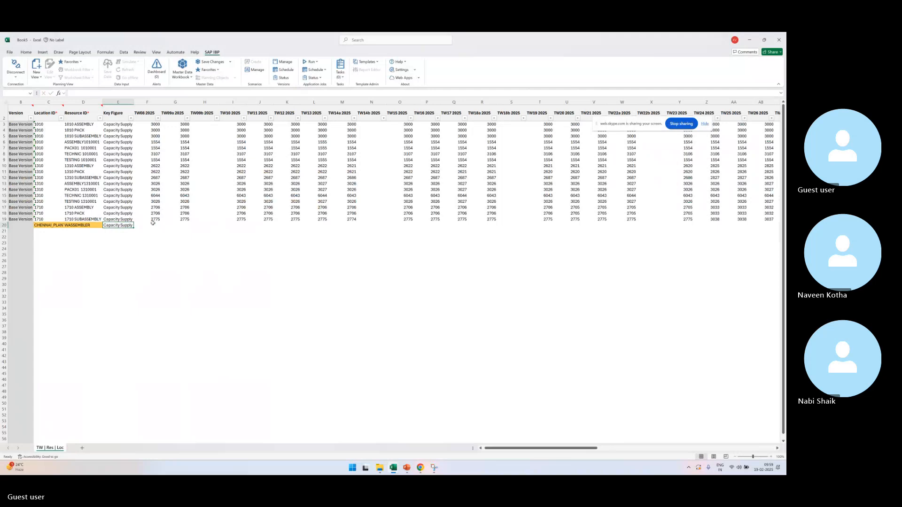
{"action": "left_click", "coordinate": [152, 224]}
{"action": "type", "text": "100"}
{"action": "key", "text": "Return"}
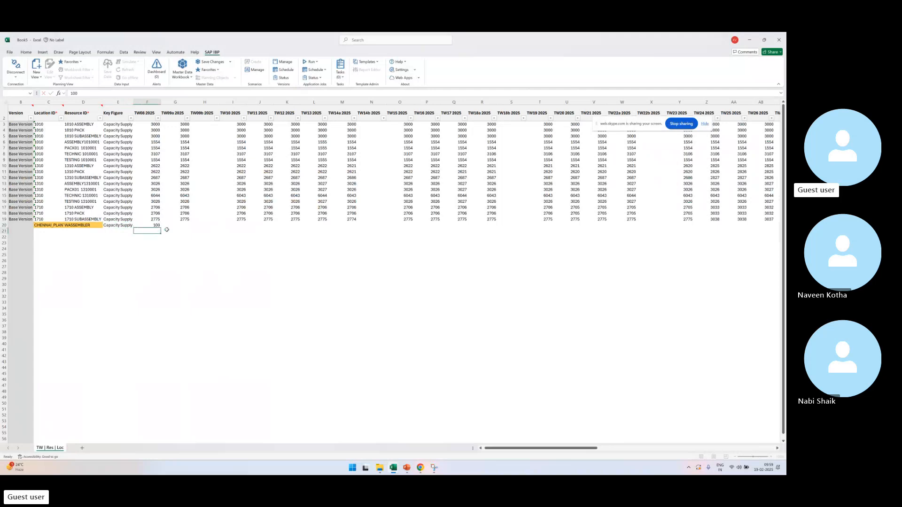
Step: Copy the WASSEMBLER row's 100 into TW09a 2025 and into TW10 through TW14a 2025
{"action": "key", "text": "Up"}
{"action": "key", "text": "ctrl+c"}
{"action": "key", "text": "Right"}
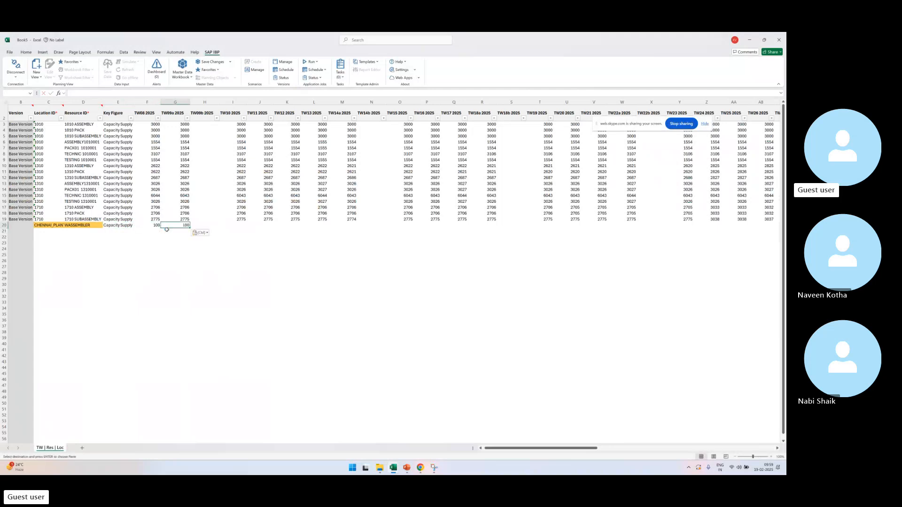
{"action": "key", "text": "Right"}
{"action": "key", "text": "Right"}
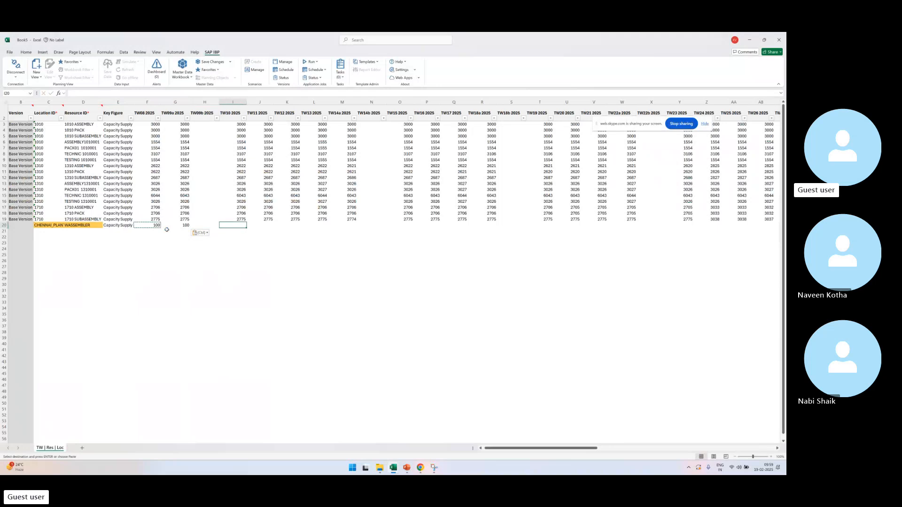
{"action": "key", "text": "shift+Right"}
{"action": "key", "text": "shift+Right"}
{"action": "key", "text": "shift+Right"}
{"action": "key", "text": "shift+Right"}
{"action": "key", "text": "Left"}
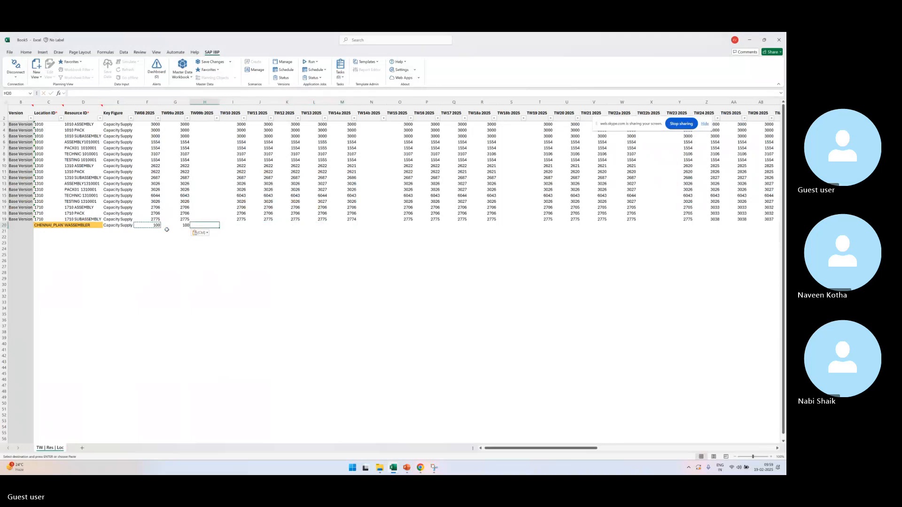
{"action": "key", "text": "Left"}
{"action": "key", "text": "Right"}
{"action": "key", "text": "Right"}
{"action": "key", "text": "shift+Right"}
{"action": "key", "text": "shift+Right"}
{"action": "key", "text": "shift+Right"}
{"action": "key", "text": "shift+Right"}
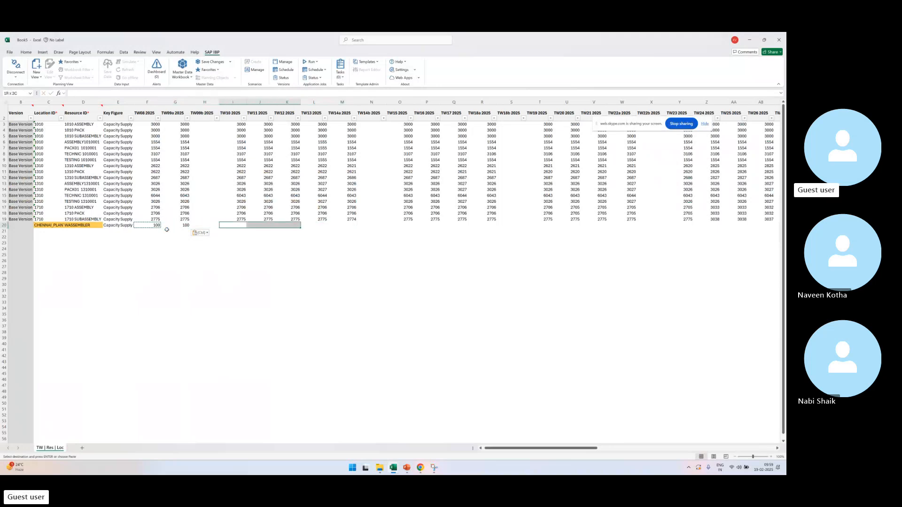
{"action": "key", "text": "ctrl+v"}
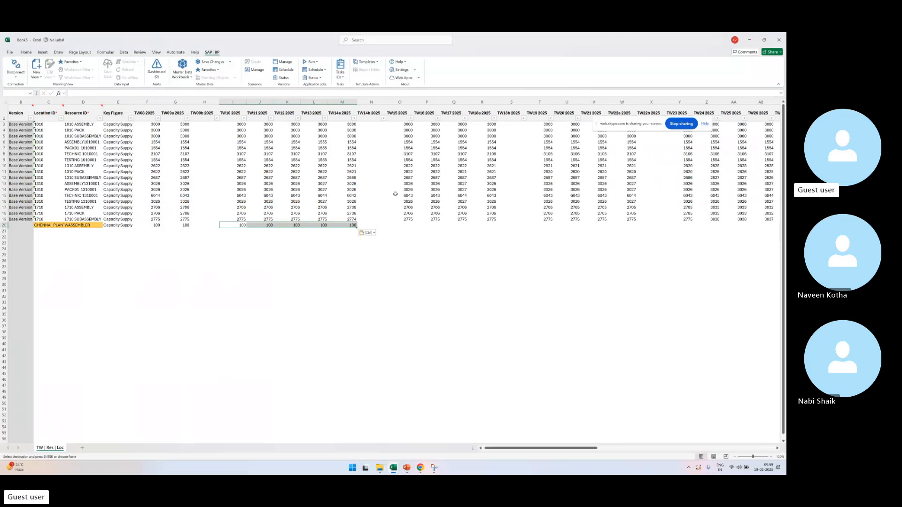
Step: Paste 100 into the WASSEMBLER row for TW15 through TW18a 2025 and TW19 through TW22a 2025
{"action": "left_click_drag", "start_coordinate": [404, 224], "coordinate": [632, 225]}
{"action": "key", "text": "ctrl+v"}
{"action": "key", "text": "ctrl+v"}
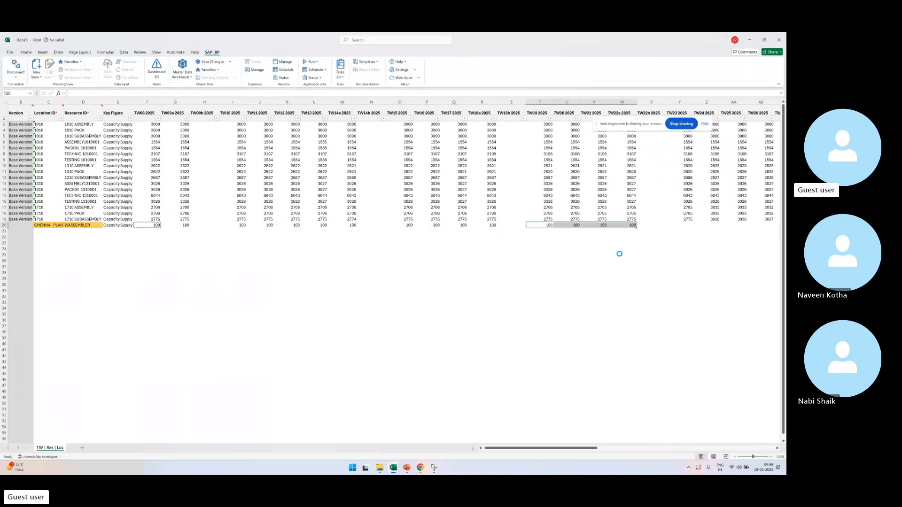
Step: Save the new Capacity Supply planning object without a comment and without downloading the change report
{"action": "left_click", "coordinate": [213, 62]}
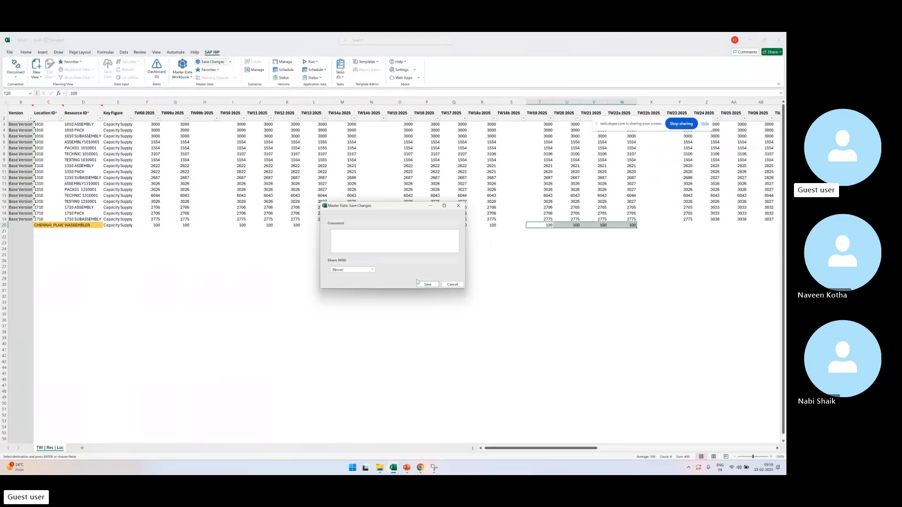
{"action": "left_click", "coordinate": [426, 284]}
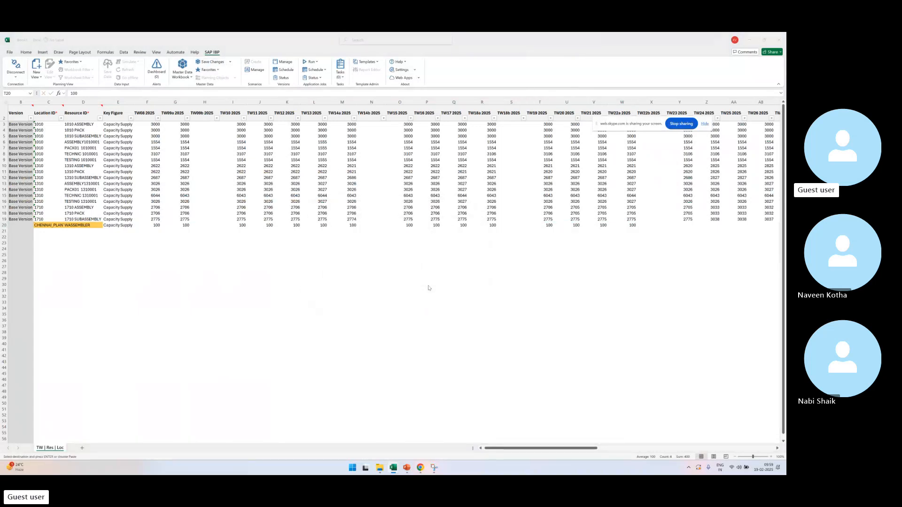
{"action": "left_click", "coordinate": [426, 276]}
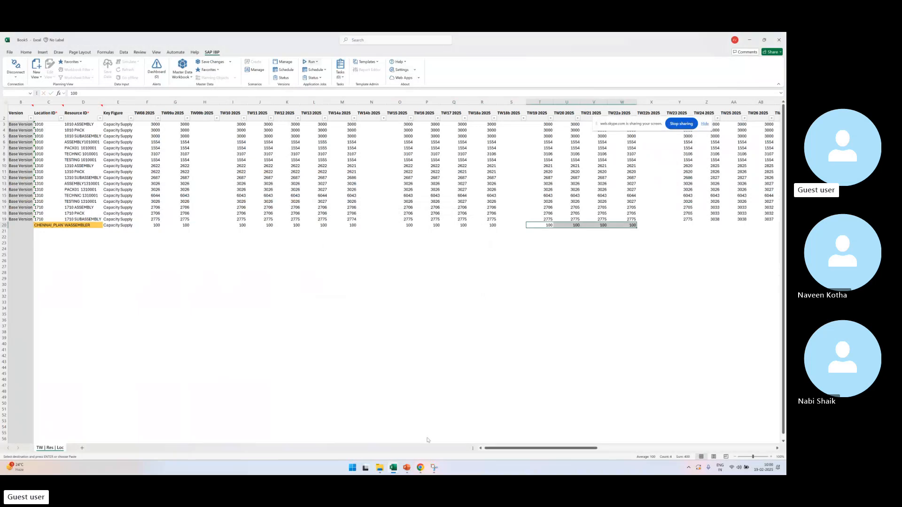
{"action": "mouse_move", "coordinate": [393, 468]}
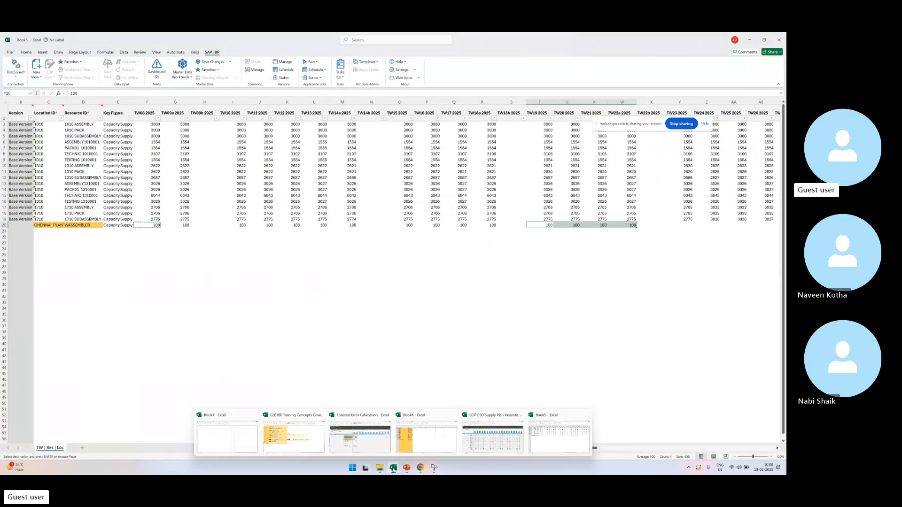
{"action": "left_click", "coordinate": [493, 438]}
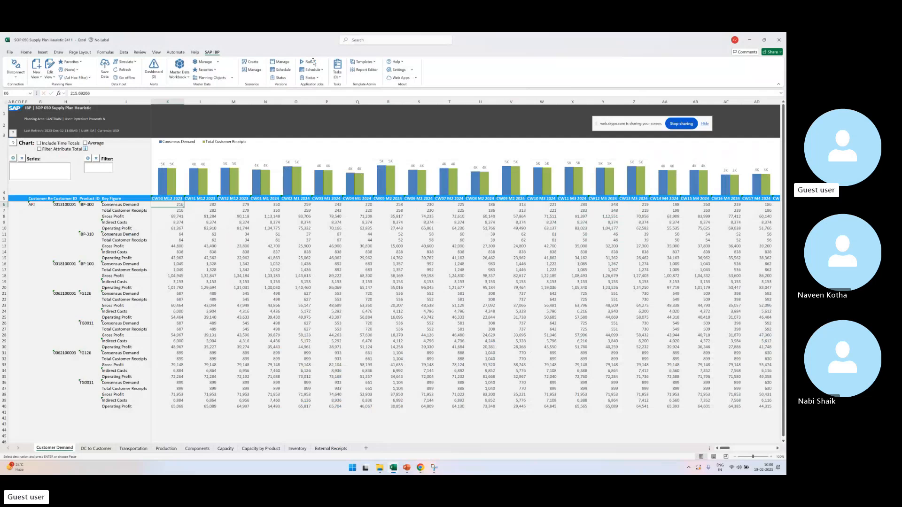
{"action": "left_click", "coordinate": [313, 62]}
{"action": "left_click", "coordinate": [314, 62]}
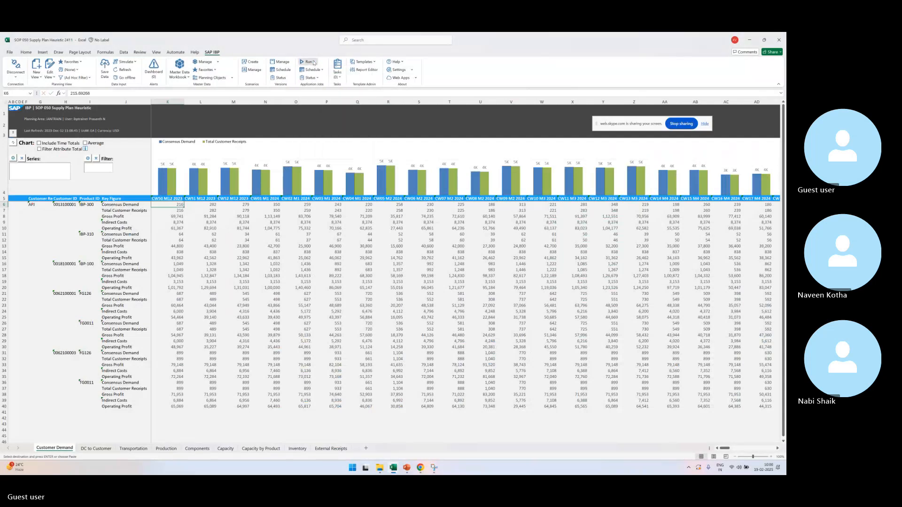
{"action": "left_click", "coordinate": [313, 62]}
{"action": "left_click", "coordinate": [330, 125]}
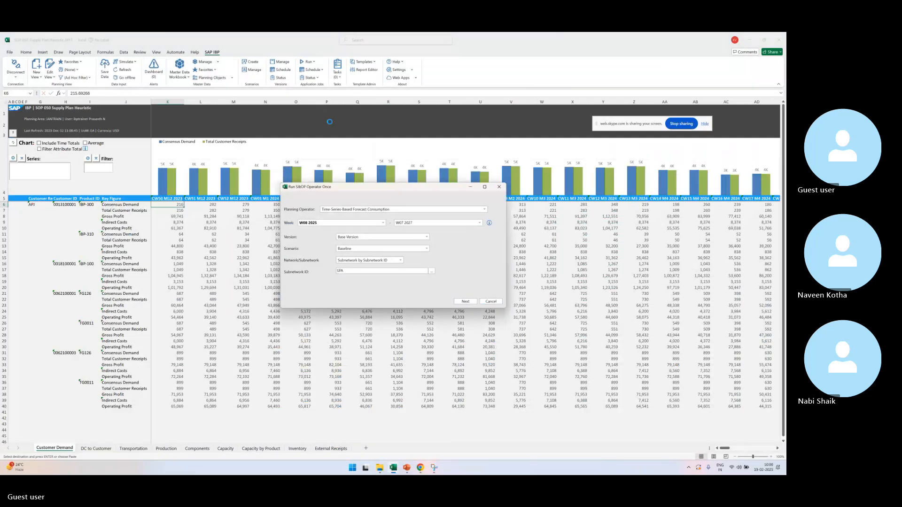
{"action": "left_click", "coordinate": [359, 209]}
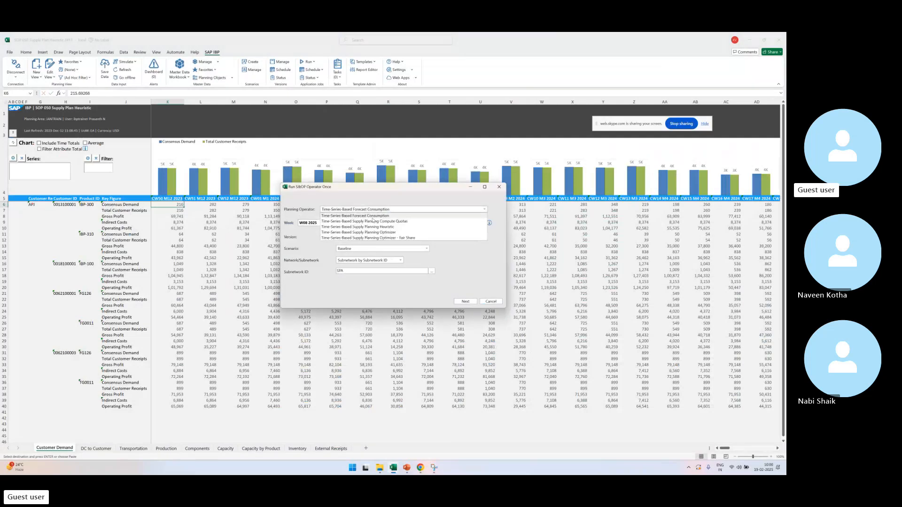
{"action": "left_click", "coordinate": [378, 227]}
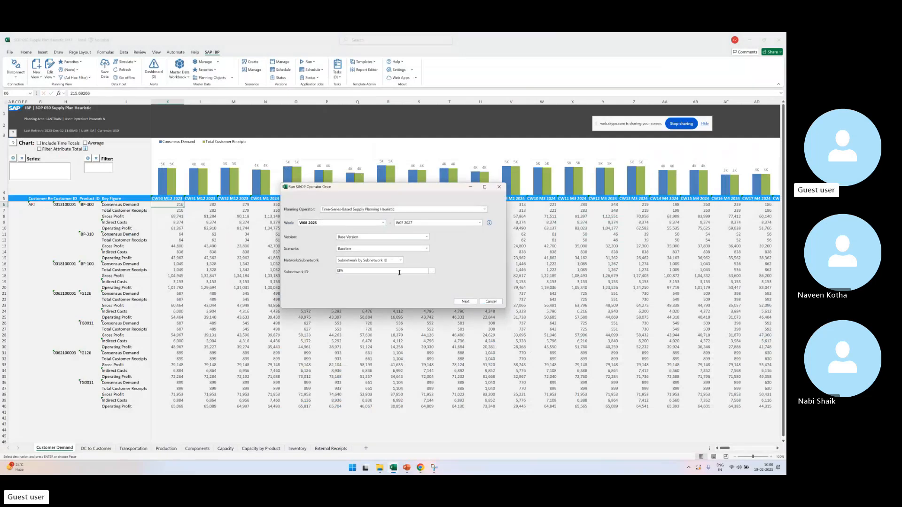
{"action": "left_click", "coordinate": [431, 271]}
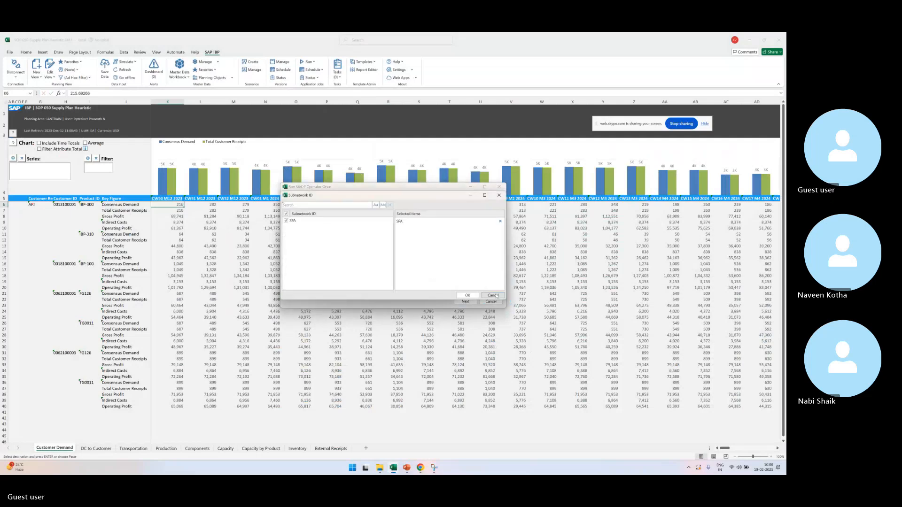
{"action": "left_click", "coordinate": [493, 295]}
{"action": "left_click", "coordinate": [491, 301]}
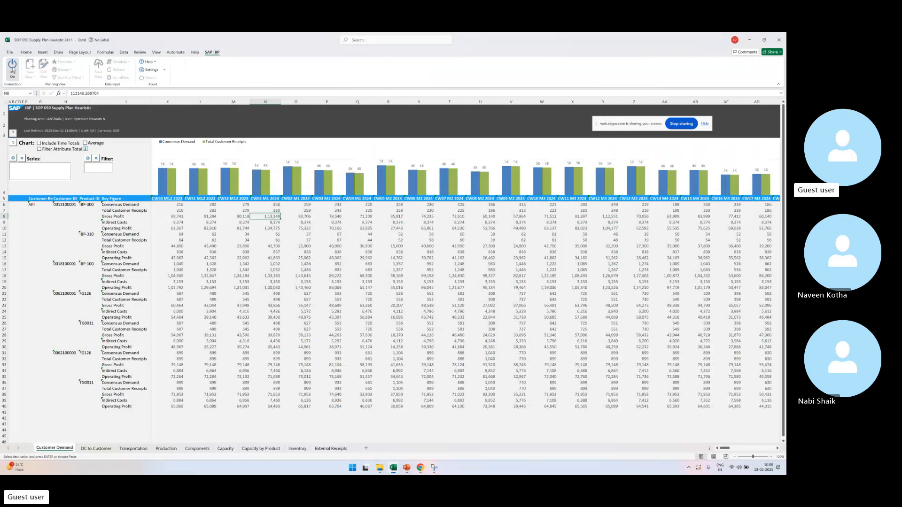
Step: Log on to SAP IBP again from the supply plan heuristic workbook and bring up the Book4 master data workbook
{"action": "left_click", "coordinate": [11, 67]}
{"action": "left_click", "coordinate": [454, 289]}
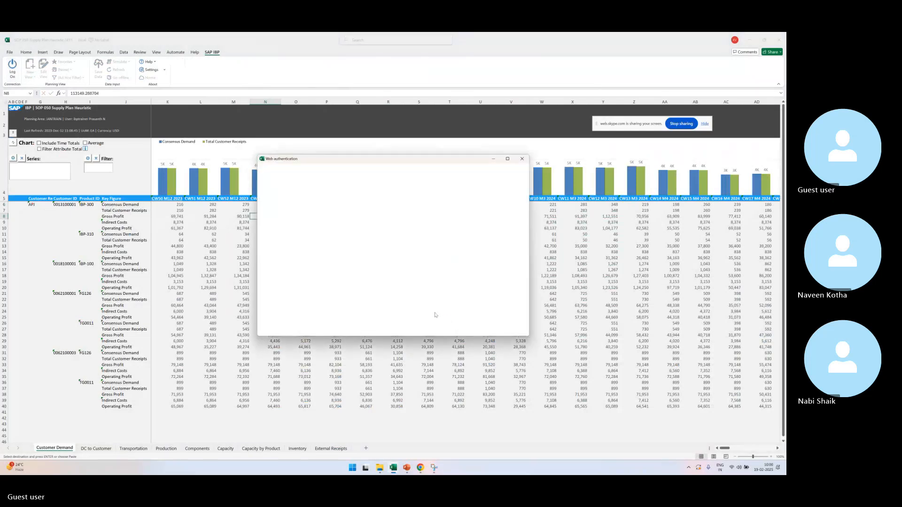
{"action": "mouse_move", "coordinate": [392, 468]}
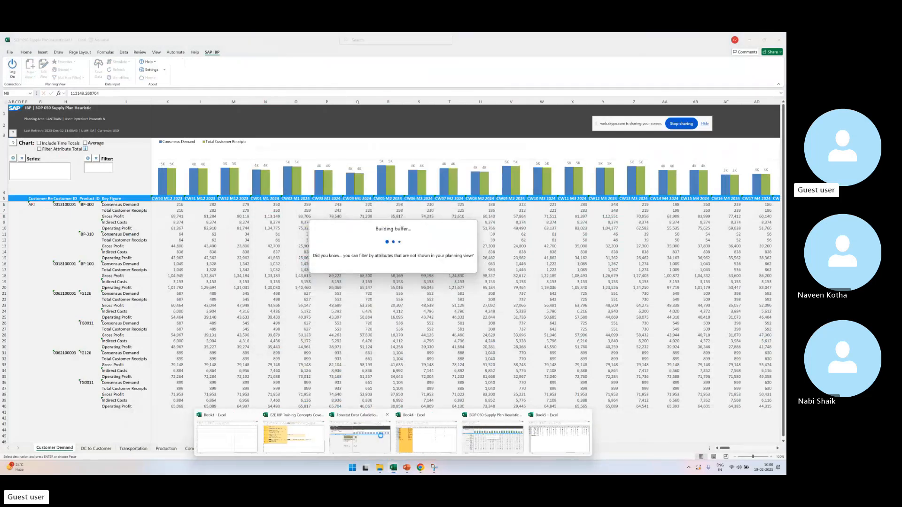
{"action": "left_click", "coordinate": [378, 446]}
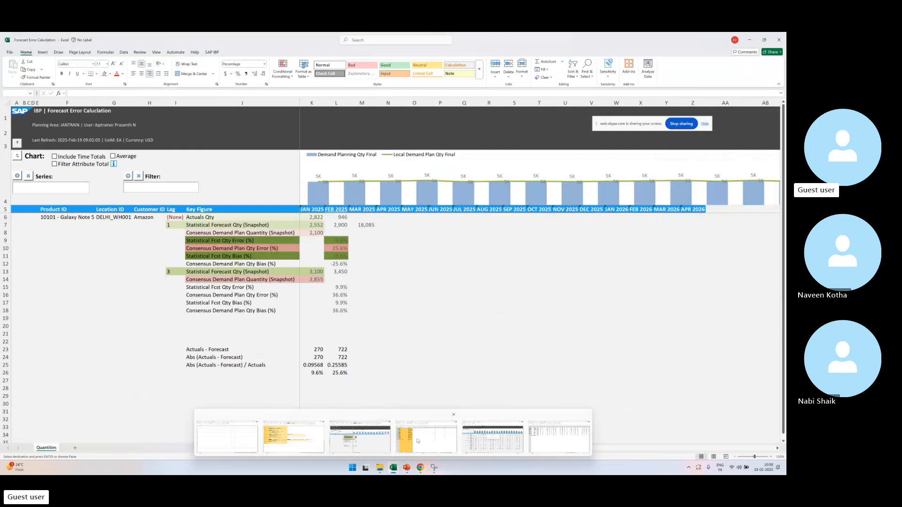
{"action": "left_click", "coordinate": [417, 443]}
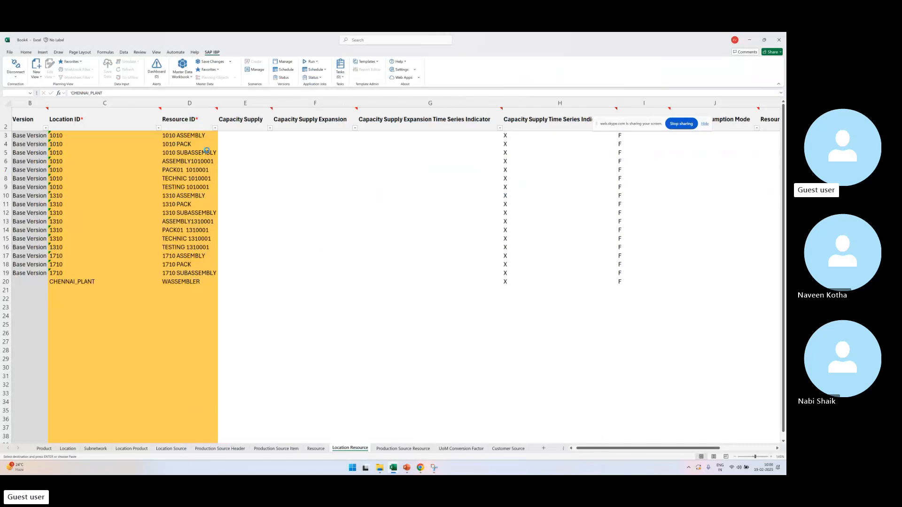
Step: Switch to the SOP 050 Supply Plan Heuristic workbook and set up an S&OP Operator run with the Time-Series-Based Supply Planning Heuristic
{"action": "mouse_move", "coordinate": [392, 469]}
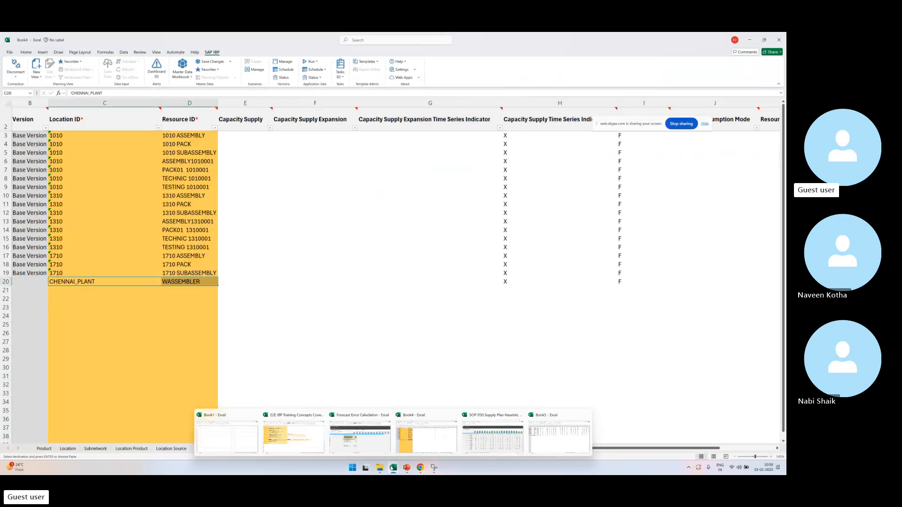
{"action": "left_click", "coordinate": [505, 441]}
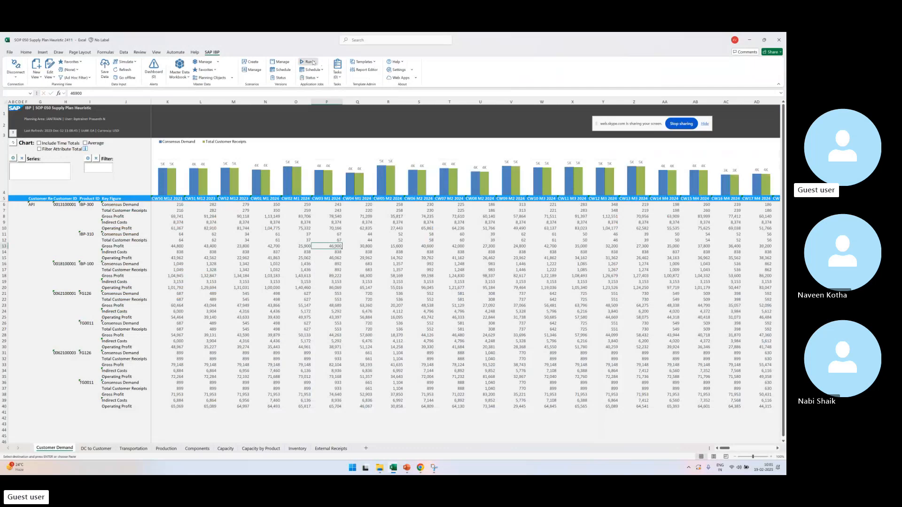
{"action": "left_click", "coordinate": [311, 62]}
{"action": "left_click", "coordinate": [341, 128]}
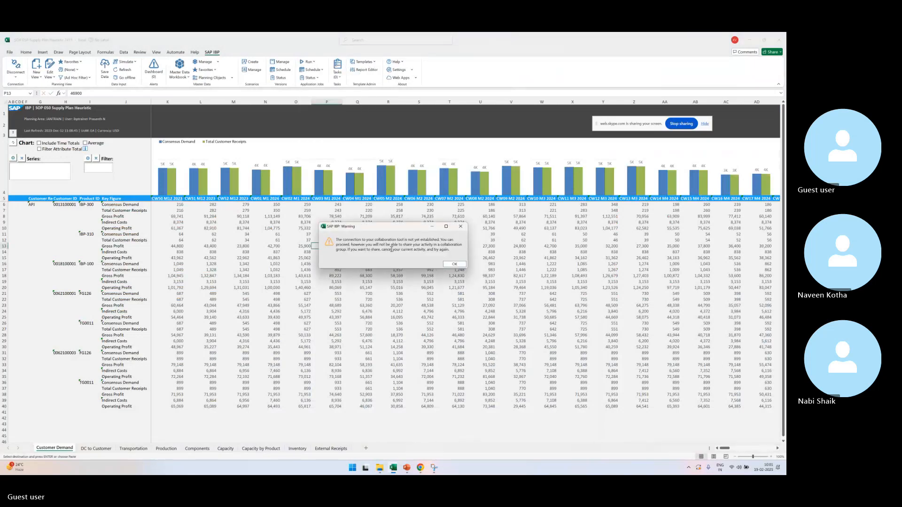
{"action": "left_click", "coordinate": [454, 264]}
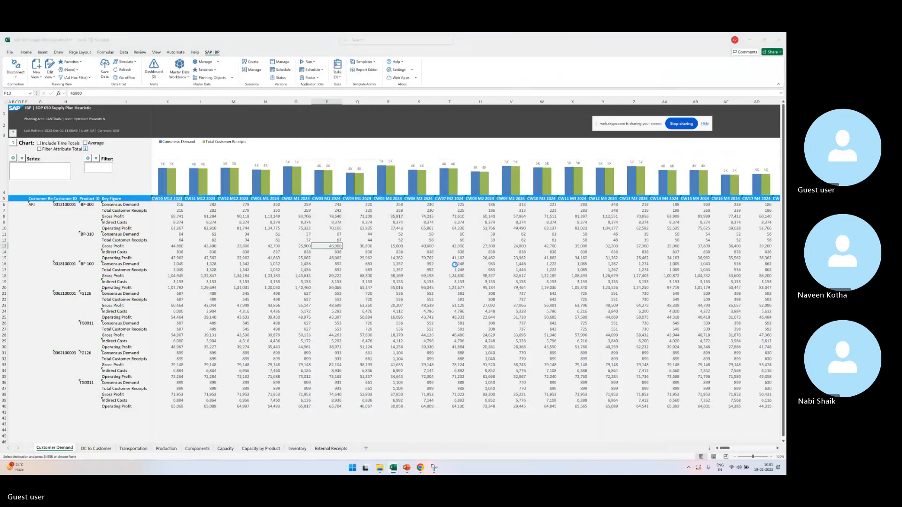
{"action": "left_click", "coordinate": [390, 209]}
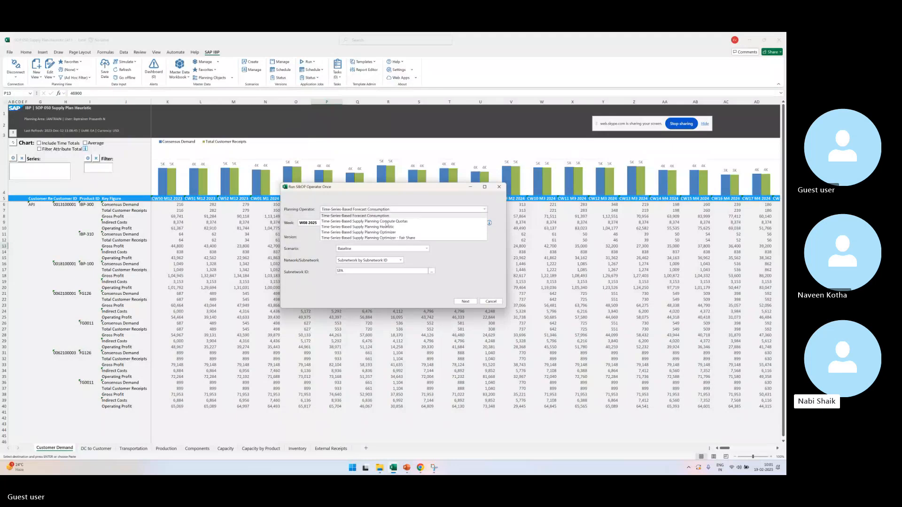
{"action": "left_click", "coordinate": [387, 227]}
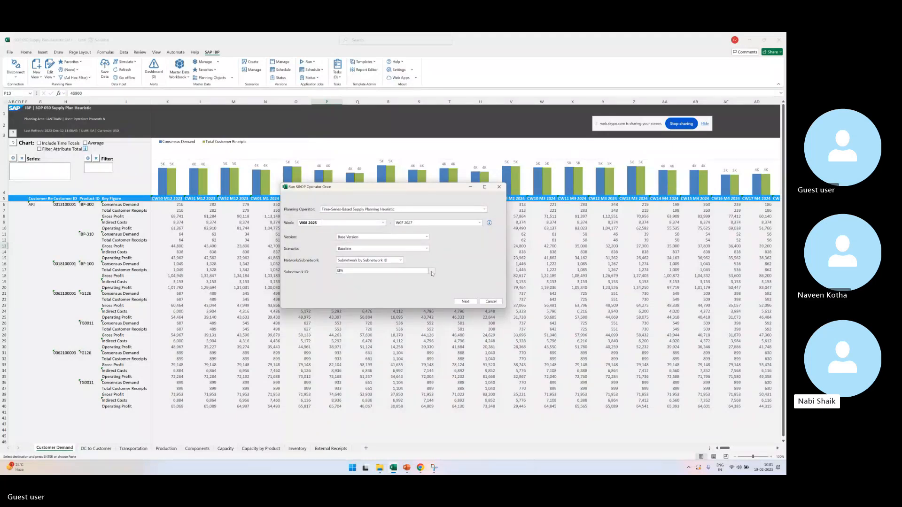
Step: Select subnetwork IN for the heuristic and run it without a reason code or comment
{"action": "left_click", "coordinate": [431, 272]}
{"action": "left_click", "coordinate": [286, 221]}
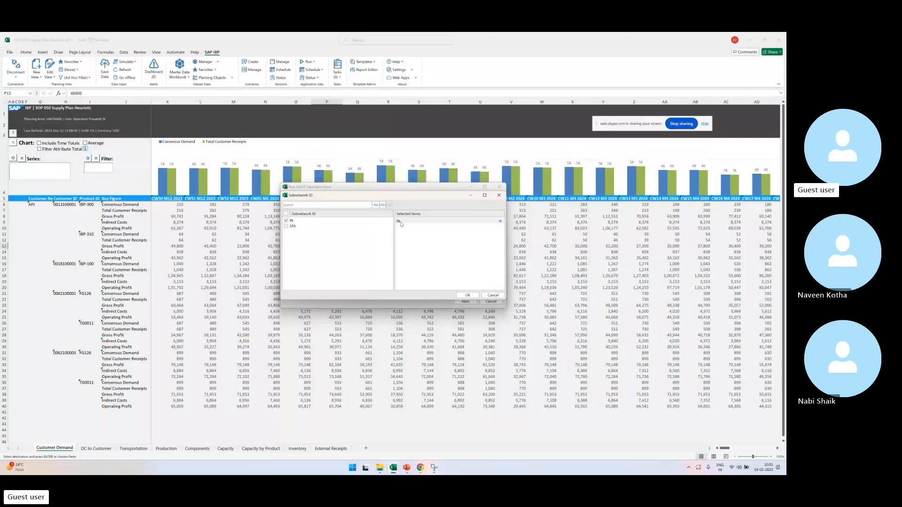
{"action": "left_click", "coordinate": [467, 295]}
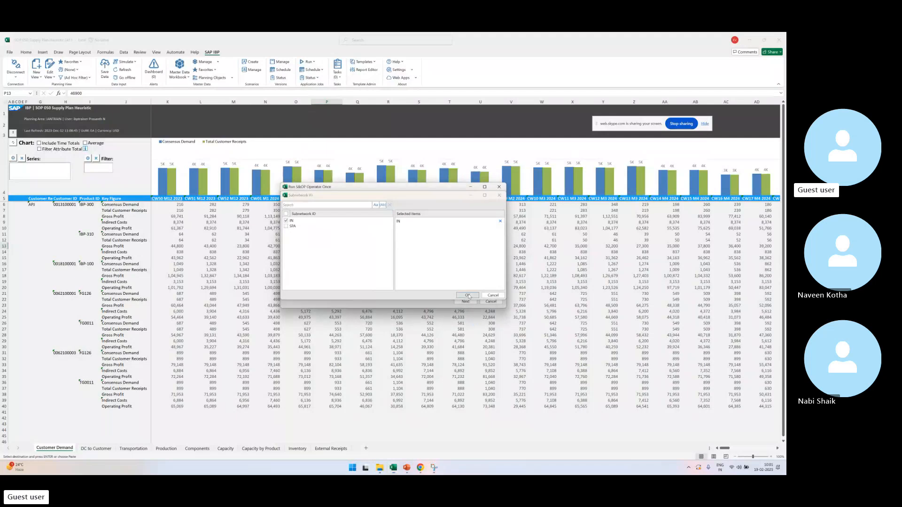
{"action": "left_click", "coordinate": [469, 302]}
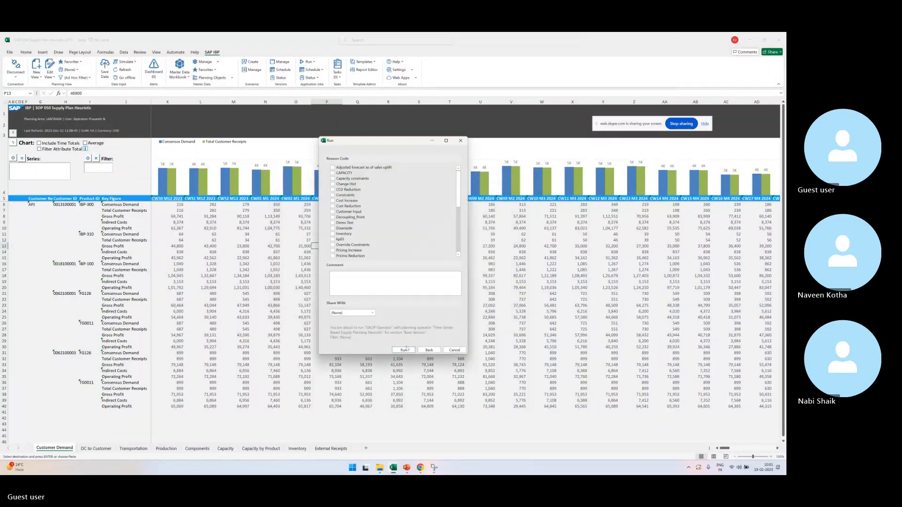
{"action": "left_click", "coordinate": [404, 350]}
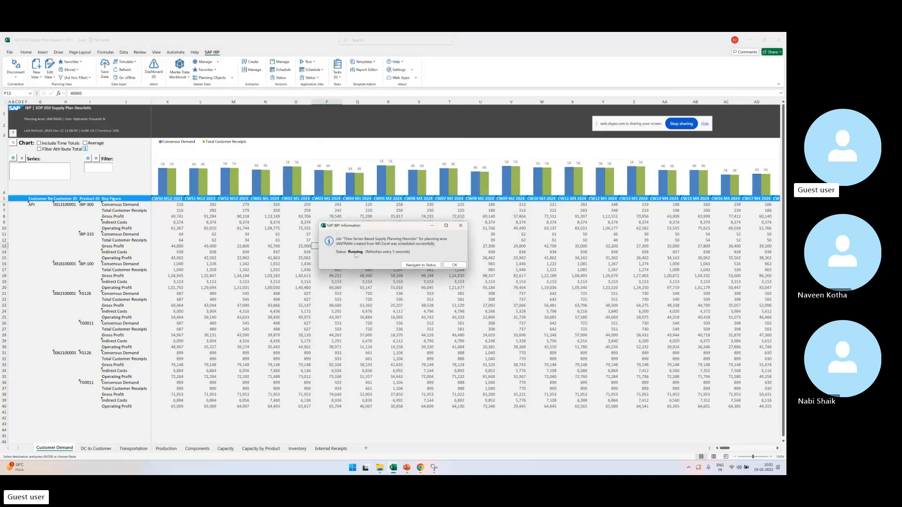
{"action": "left_click", "coordinate": [454, 265]}
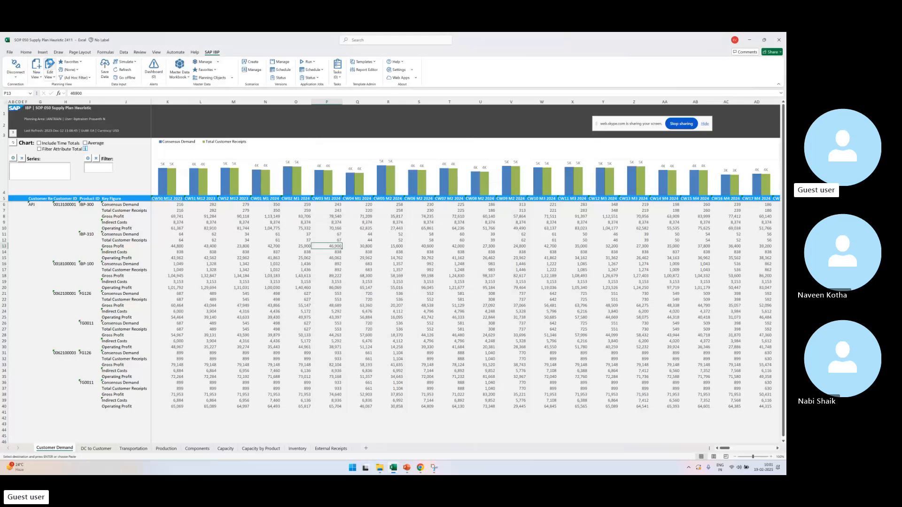
Step: Edit the planning view and use Product ID as the workbook filter attribute
{"action": "left_click", "coordinate": [49, 67]}
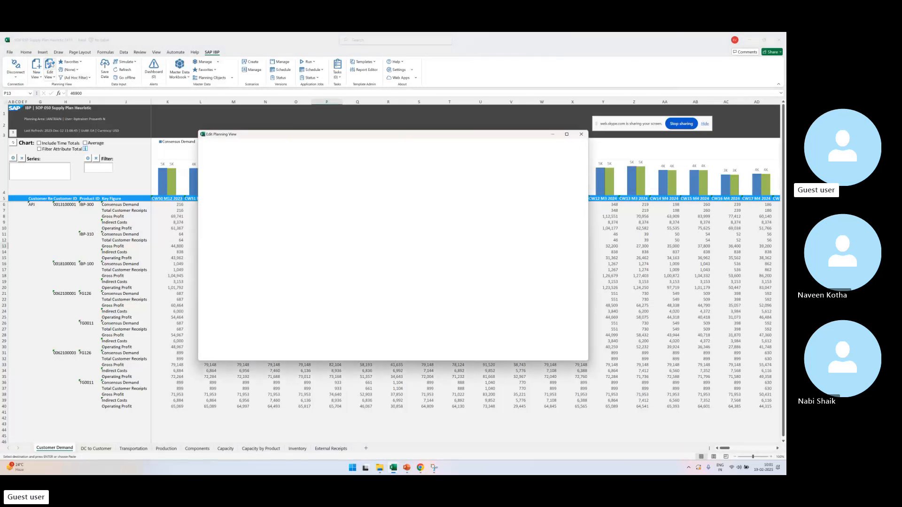
{"action": "left_click", "coordinate": [228, 198]}
{"action": "type", "text": "P"}
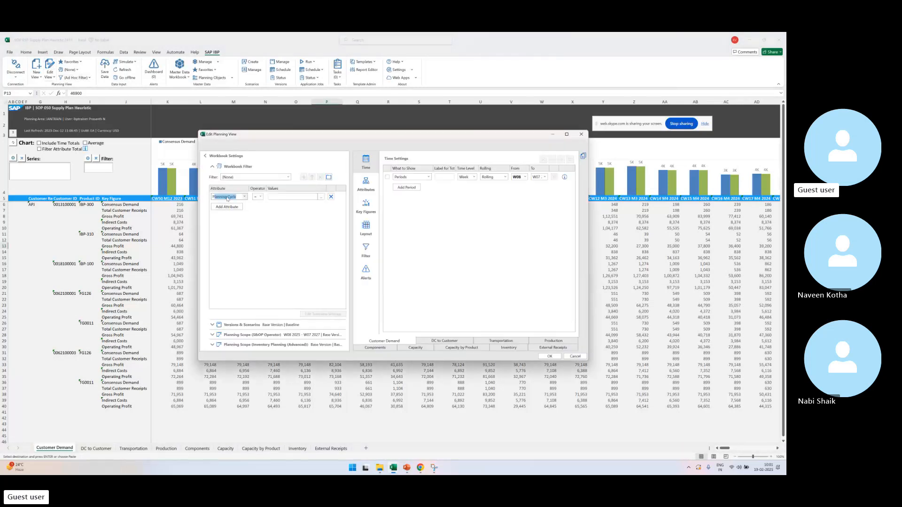
{"action": "type", "text": "roduct ID"}
{"action": "left_click", "coordinate": [242, 197]}
{"action": "left_click", "coordinate": [213, 215]}
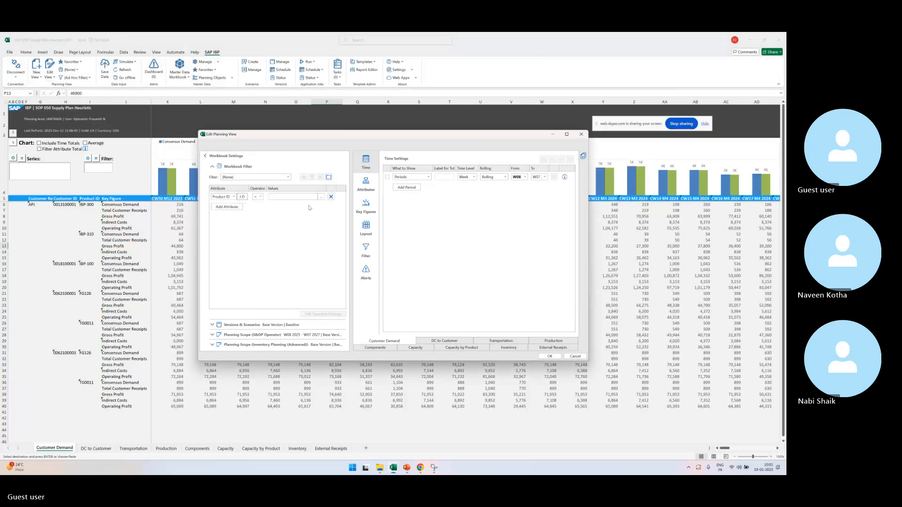
Step: Filter Product ID to Galaxy Note 5 (10101), Speakers and Memory Chip, and apply the filter to the workbook
{"action": "left_click", "coordinate": [321, 197]}
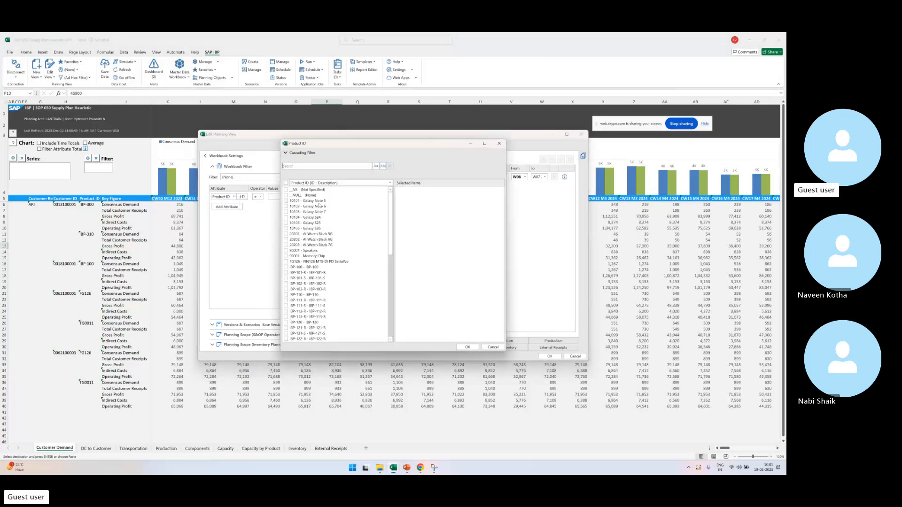
{"action": "left_click", "coordinate": [319, 202]}
{"action": "left_click", "coordinate": [309, 251]}
{"action": "left_click", "coordinate": [310, 256]}
{"action": "left_click", "coordinate": [466, 347]}
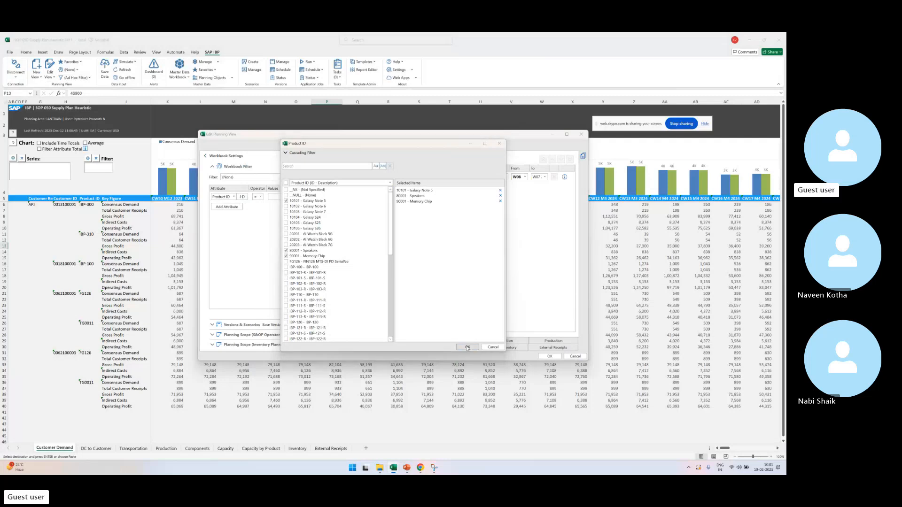
{"action": "left_click", "coordinate": [549, 356]}
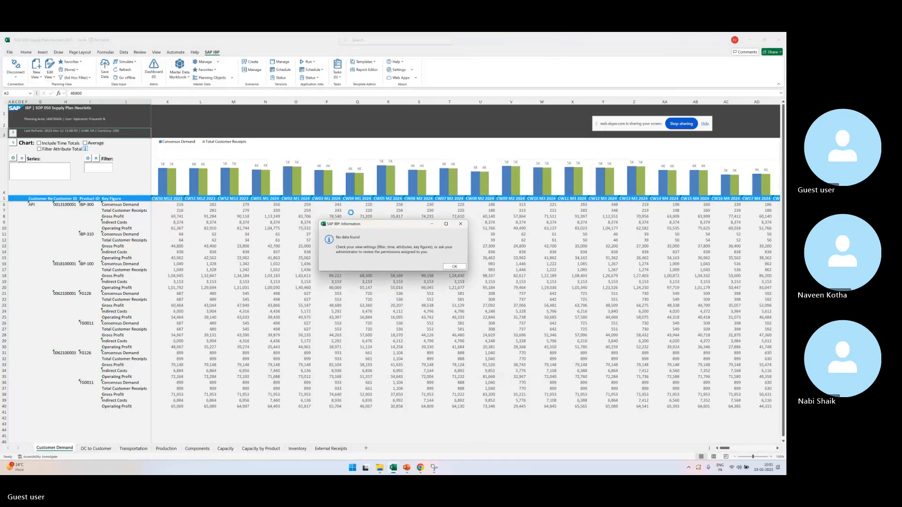
{"action": "left_click", "coordinate": [460, 267]}
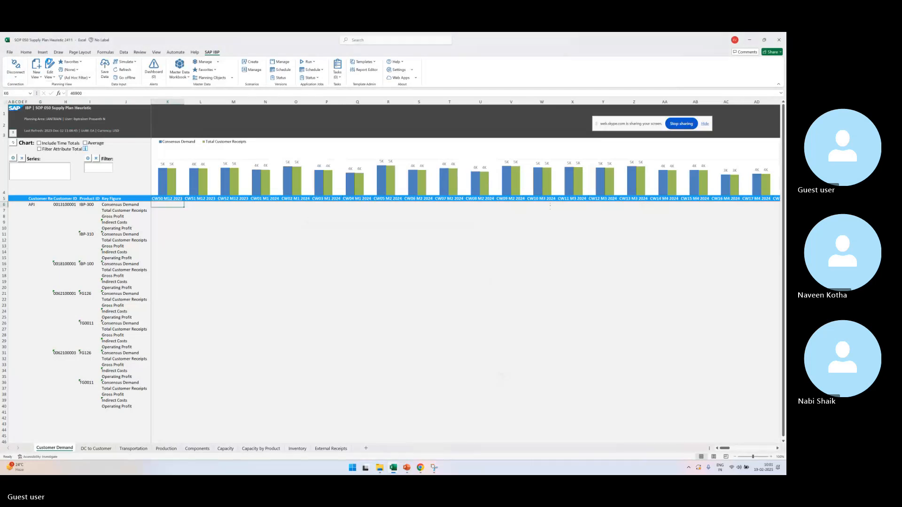
Step: Remove the ABC Code and Customer Region filters from the Customer Demand sheet and apply the edited planning view
{"action": "key", "text": "ctrl+c"}
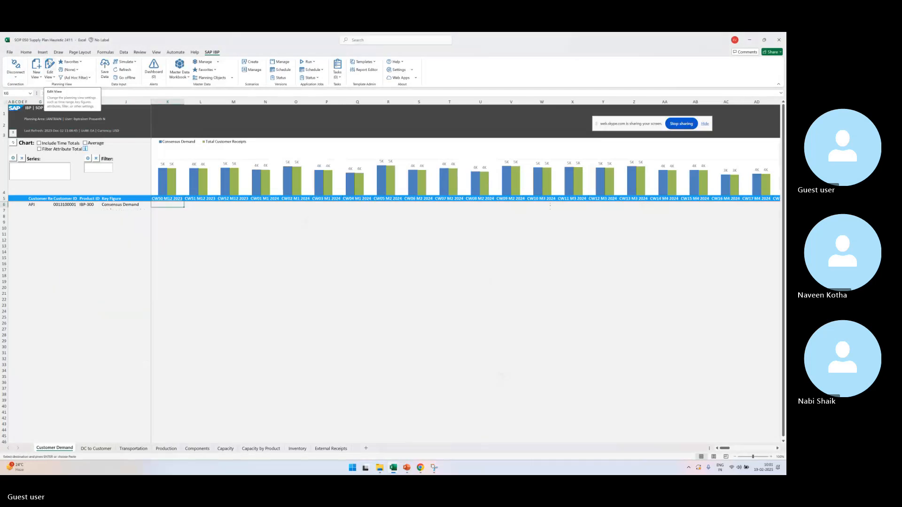
{"action": "left_click", "coordinate": [50, 68]}
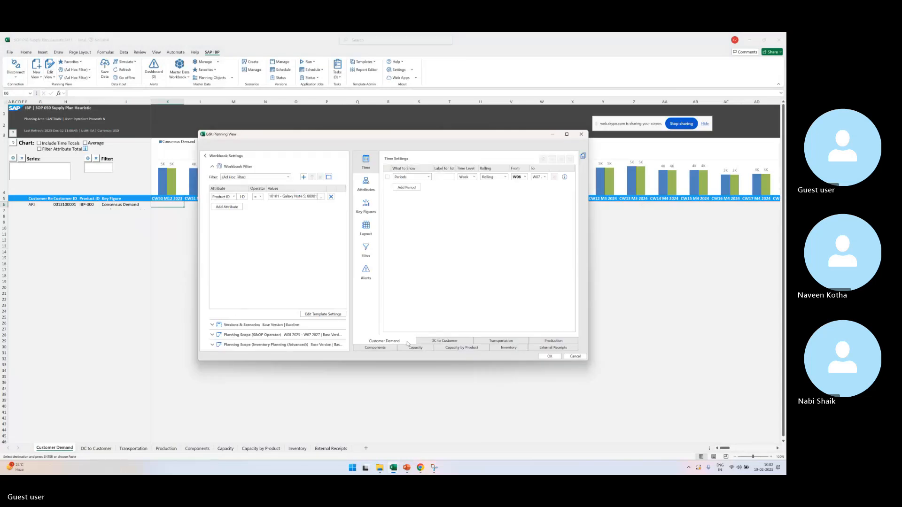
{"action": "left_click", "coordinate": [365, 249]}
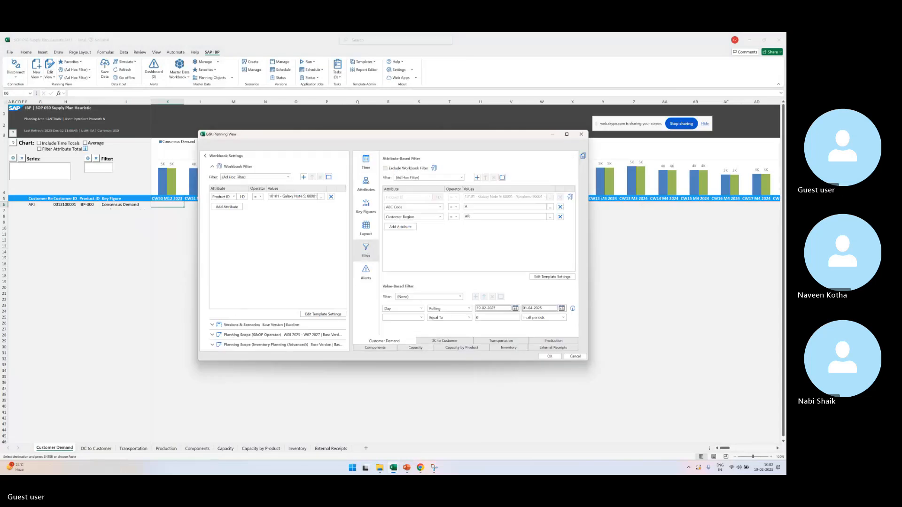
{"action": "left_click", "coordinate": [560, 207]}
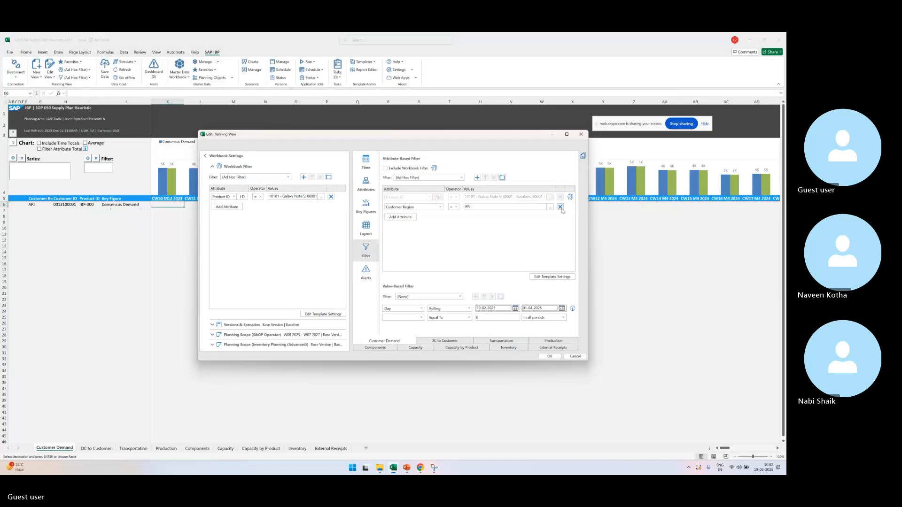
{"action": "left_click", "coordinate": [553, 358]}
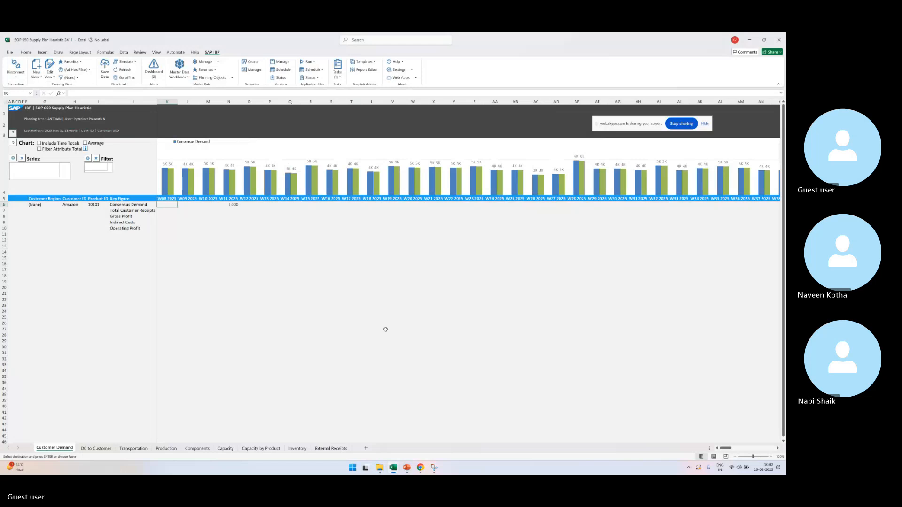
{"action": "left_click", "coordinate": [371, 317]}
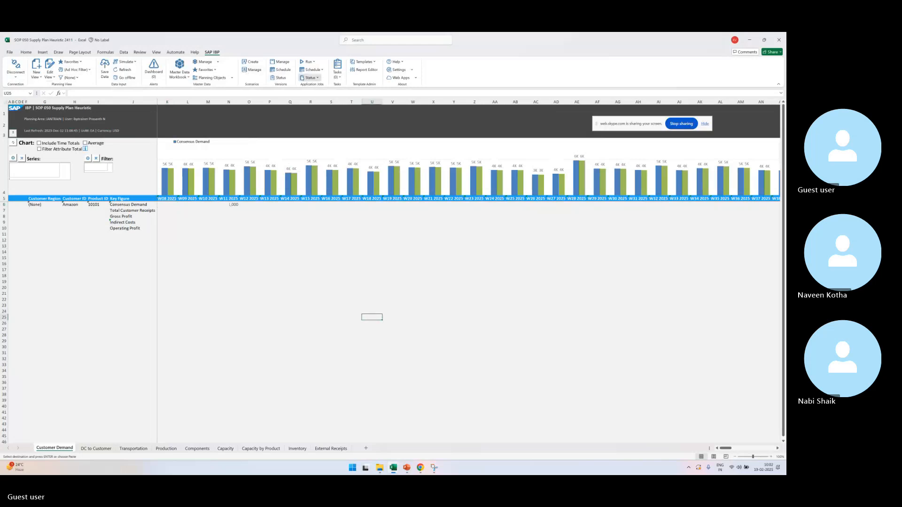
Step: Check the S&OP Operator job status of the heuristic run, refreshing the list until the job ends, and close it
{"action": "left_click", "coordinate": [310, 78]}
{"action": "left_click", "coordinate": [324, 141]}
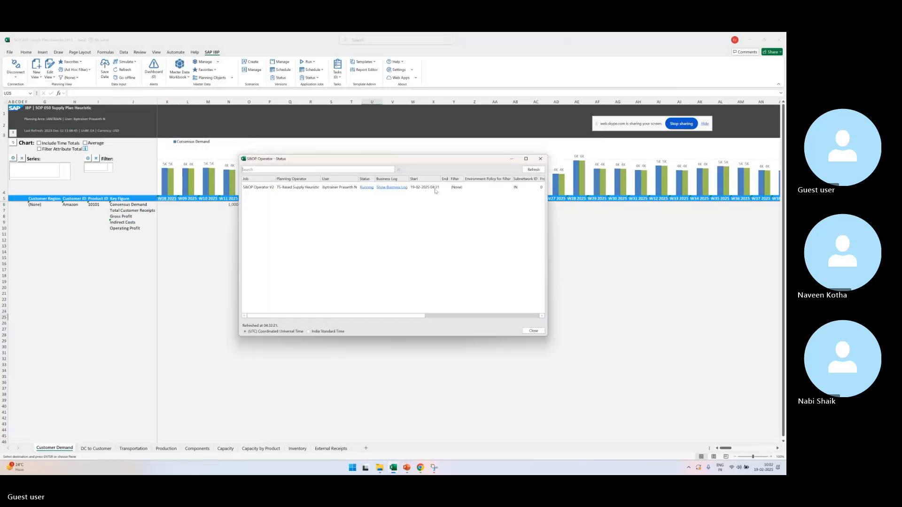
{"action": "left_click", "coordinate": [532, 169]}
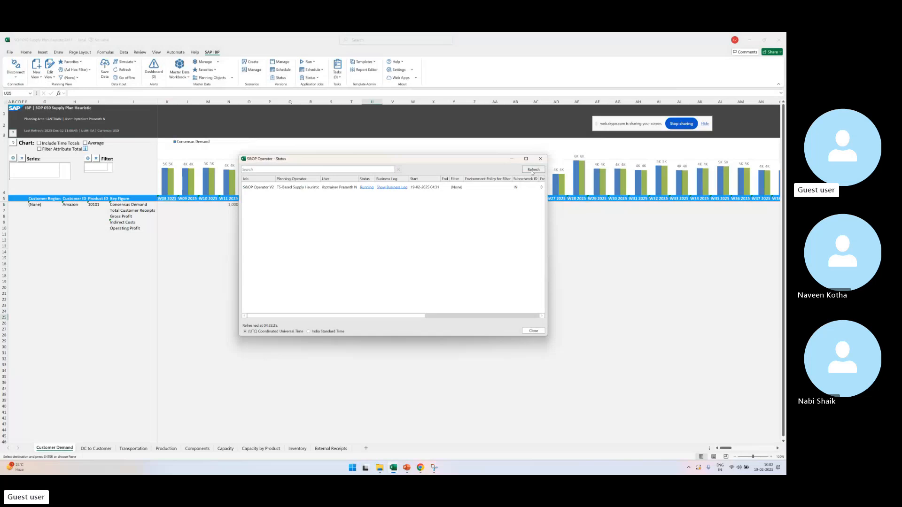
{"action": "left_click", "coordinate": [532, 170]}
{"action": "left_click", "coordinate": [532, 170]}
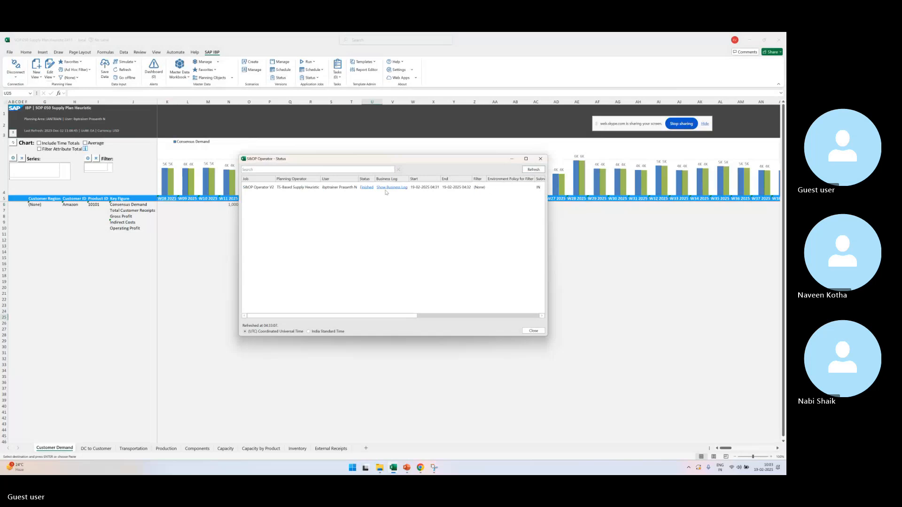
{"action": "left_click", "coordinate": [544, 160]}
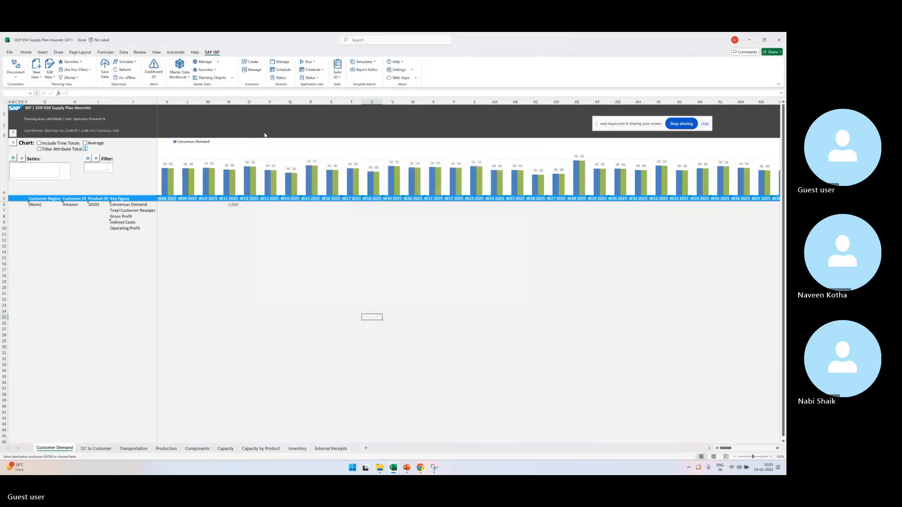
Step: Refresh the planning view and compare Consensus Demand with Total Customer Receipts for product 10101 in W11 2025
{"action": "left_click", "coordinate": [120, 70]}
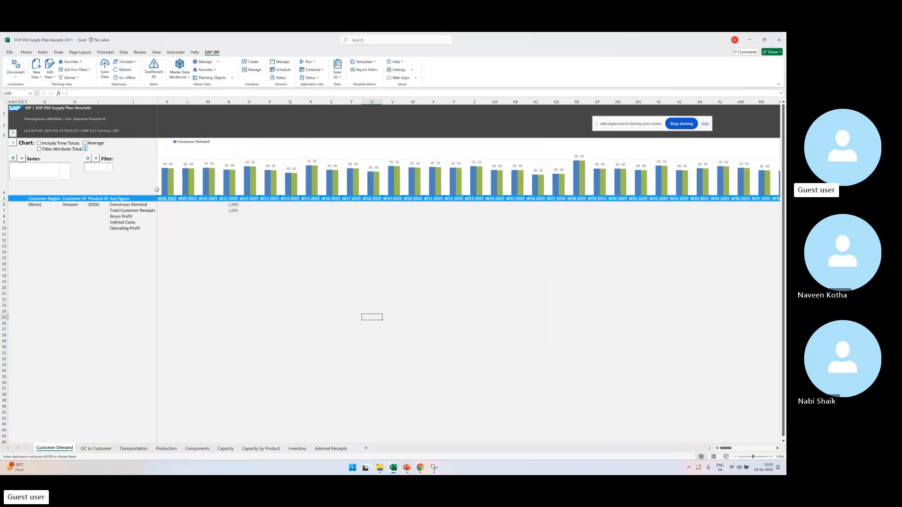
{"action": "left_click", "coordinate": [186, 209]}
{"action": "left_click_drag", "start_coordinate": [233, 210], "coordinate": [233, 205]}
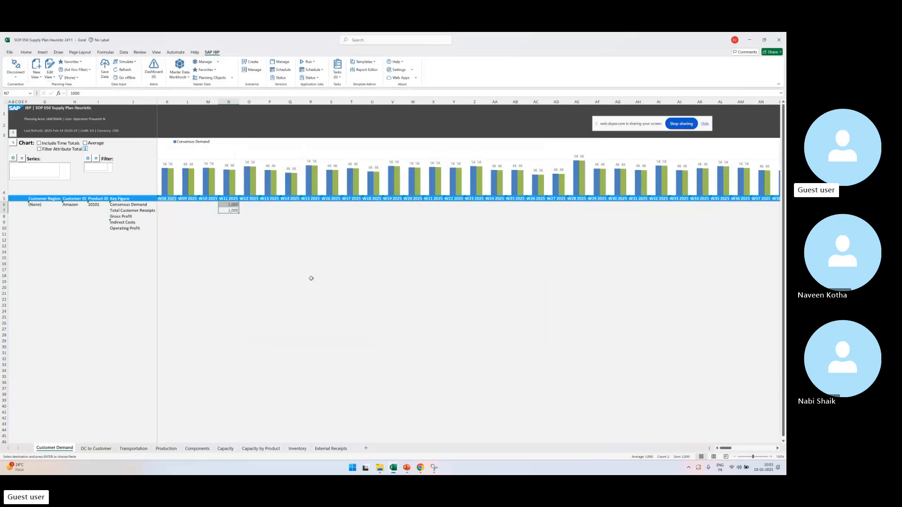
{"action": "left_click", "coordinate": [290, 281]}
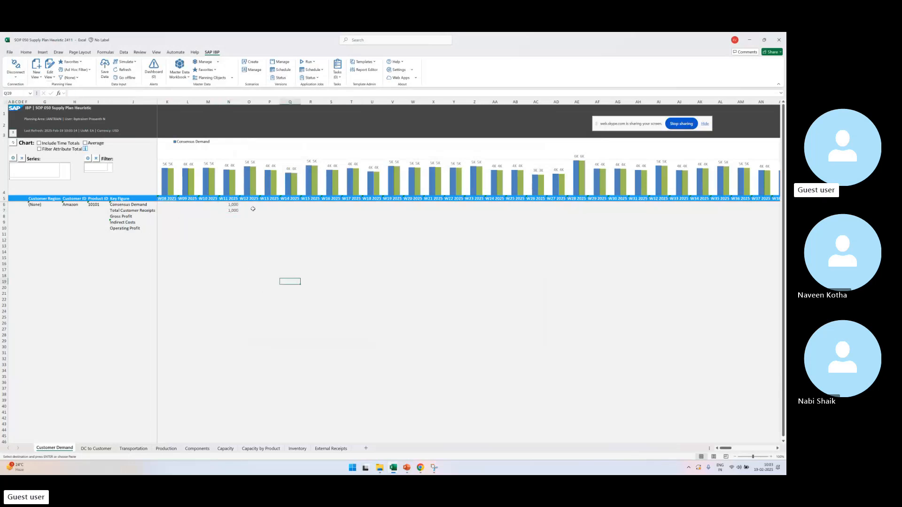
{"action": "left_click", "coordinate": [239, 205]}
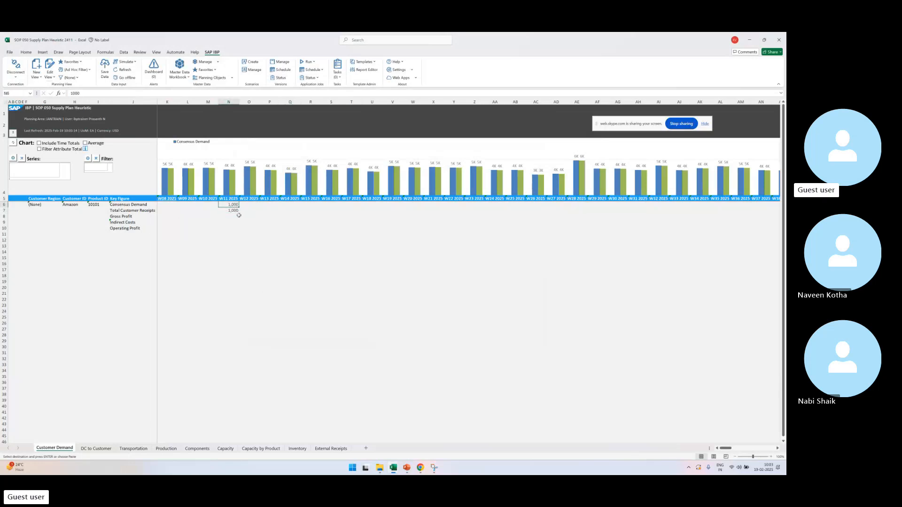
{"action": "left_click", "coordinate": [155, 212]}
{"action": "left_click", "coordinate": [235, 211]}
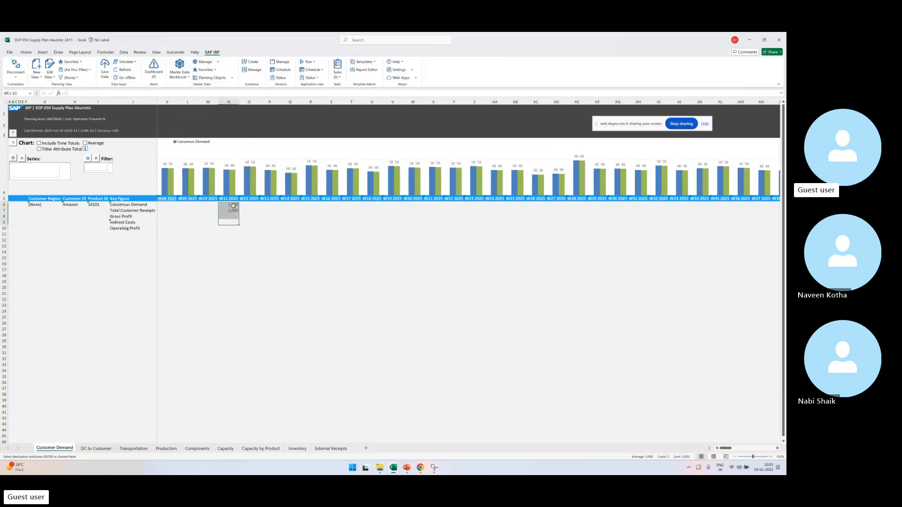
Step: Filter the Capacity sheet to Resource ID WASSEMBLER and apply the edited planning view
{"action": "left_click", "coordinate": [226, 449]}
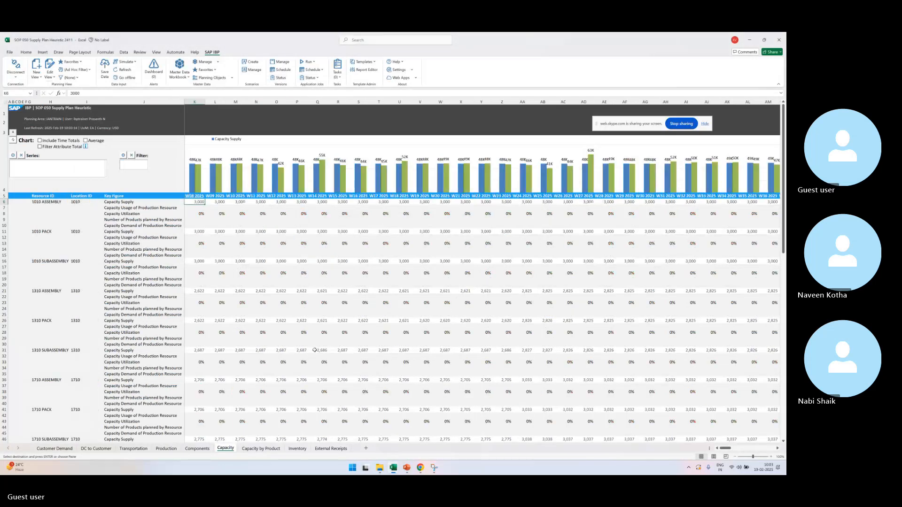
{"action": "scroll", "coordinate": [481, 320], "scroll_direction": "down", "scroll_amount": 6}
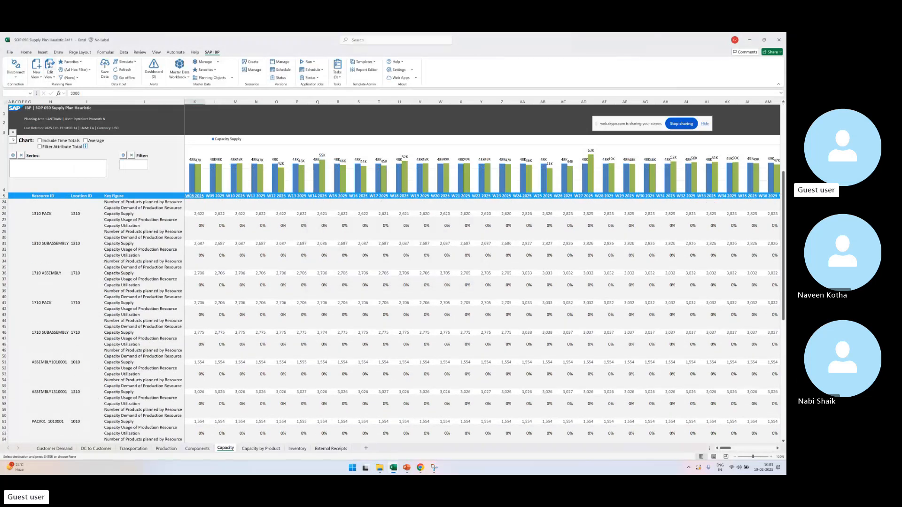
{"action": "left_click", "coordinate": [365, 249]}
{"action": "left_click", "coordinate": [408, 208]}
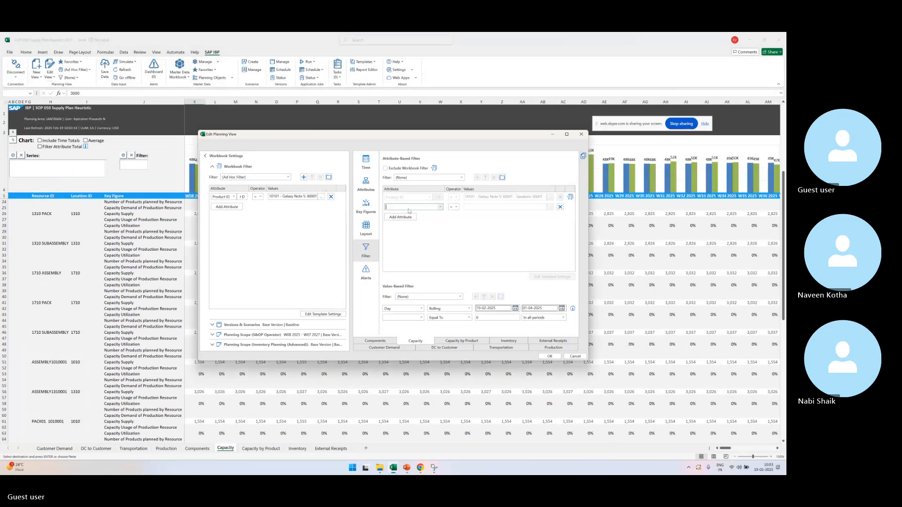
{"action": "type", "text": "Resource ID"}
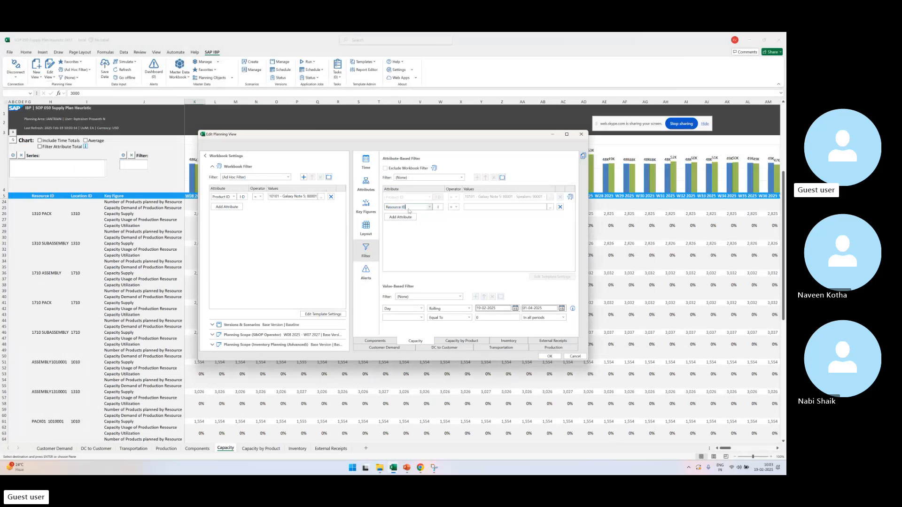
{"action": "left_click", "coordinate": [550, 207]}
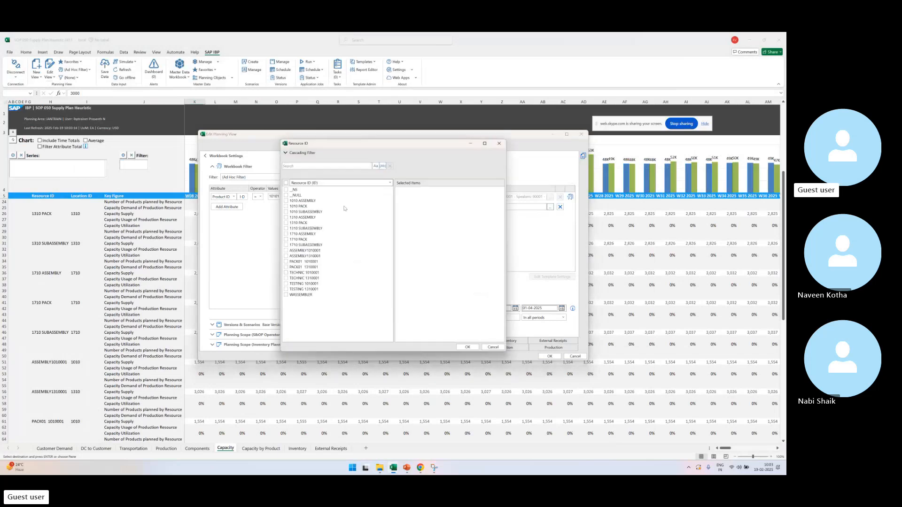
{"action": "left_click", "coordinate": [302, 295]}
{"action": "left_click", "coordinate": [468, 347]}
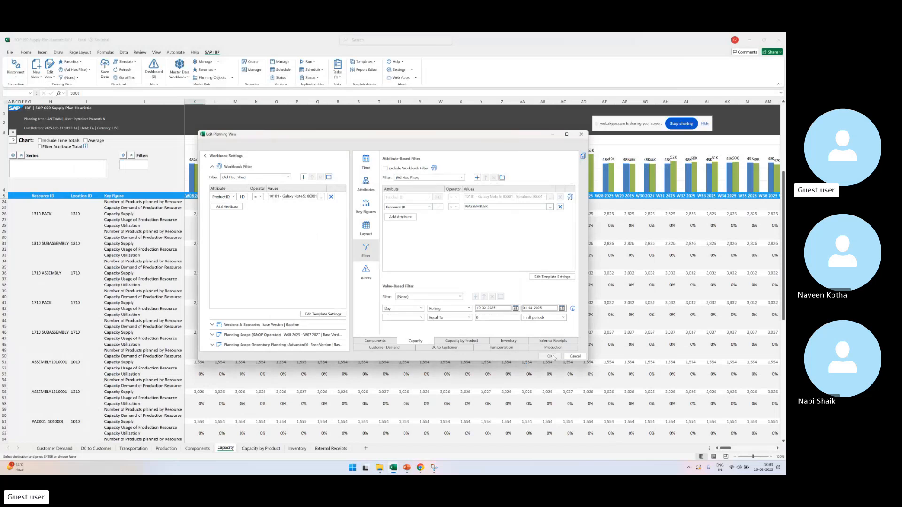
{"action": "left_click", "coordinate": [552, 356]}
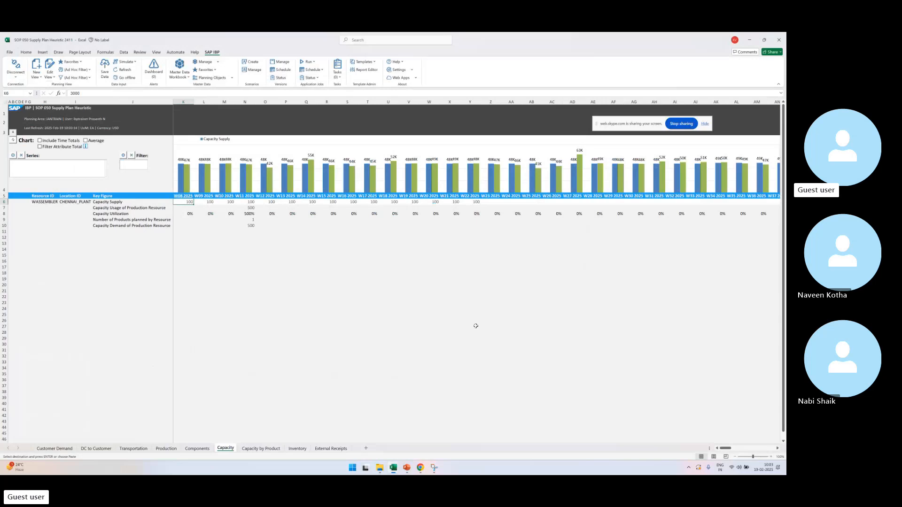
Step: Check the Capacity Overload alert's definition in the Capacity sheet's planning view settings and close them
{"action": "left_click", "coordinate": [49, 65]}
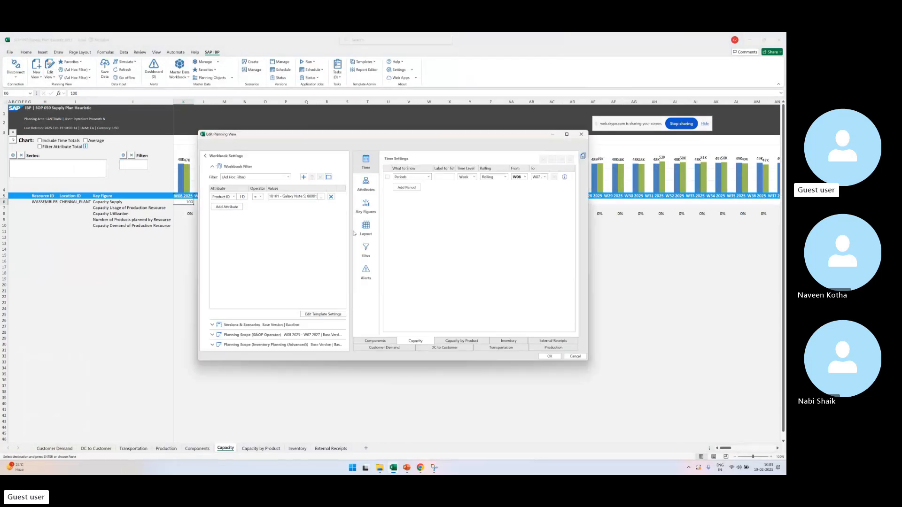
{"action": "left_click", "coordinate": [366, 271]}
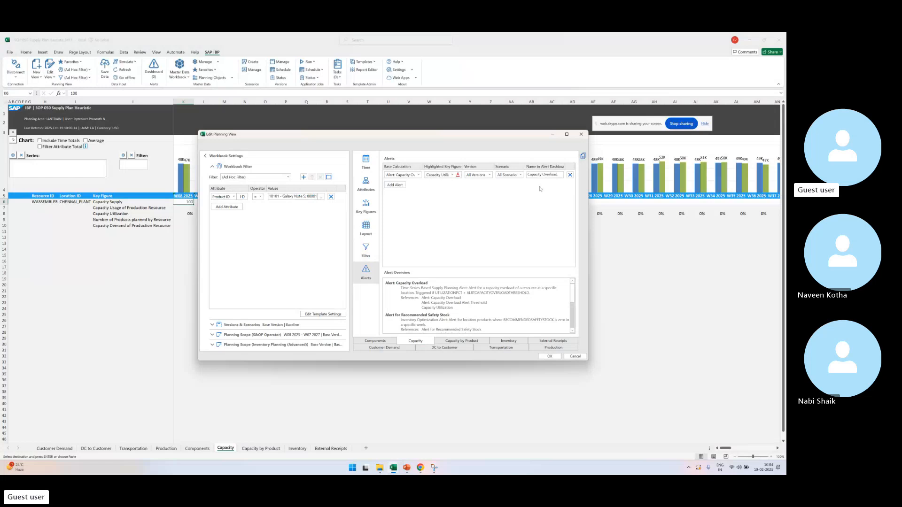
{"action": "left_click", "coordinate": [545, 356]}
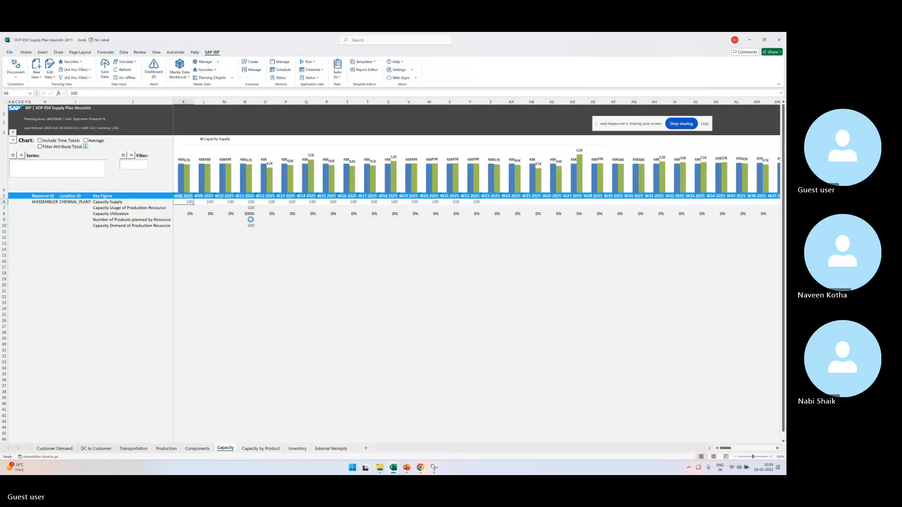
{"action": "key", "text": "ctrl+c"}
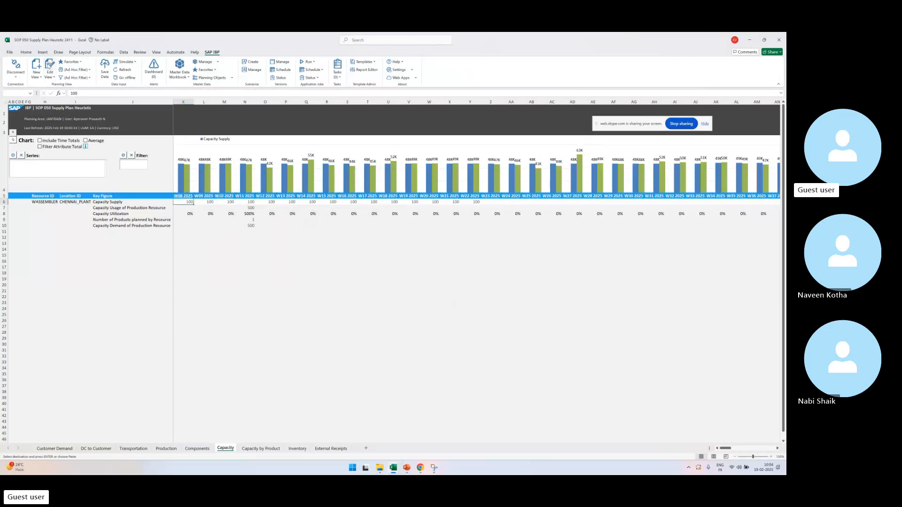
Step: Add the key figure Alert: Capacity Overload Alert Threshold to the Capacity sheet and apply the planning view
{"action": "left_click", "coordinate": [49, 65]}
{"action": "left_click", "coordinate": [365, 206]}
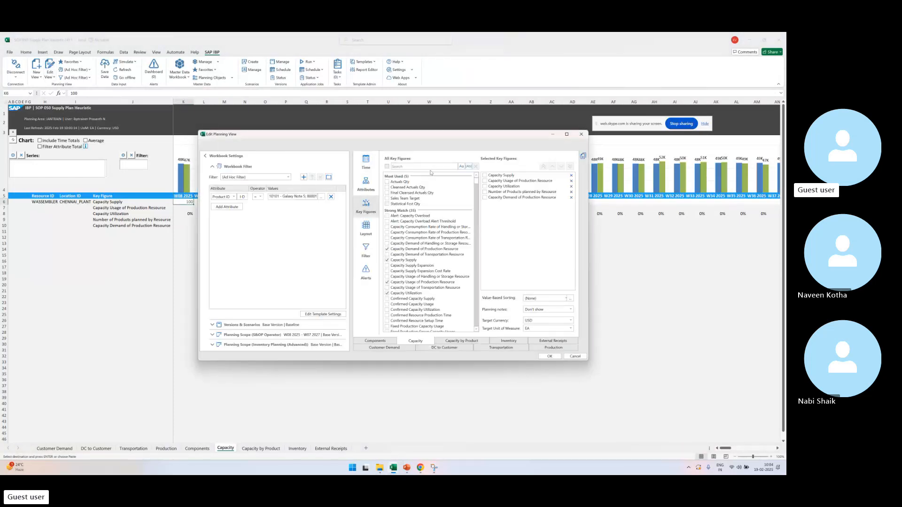
{"action": "left_click", "coordinate": [430, 167]}
{"action": "left_click", "coordinate": [387, 182]}
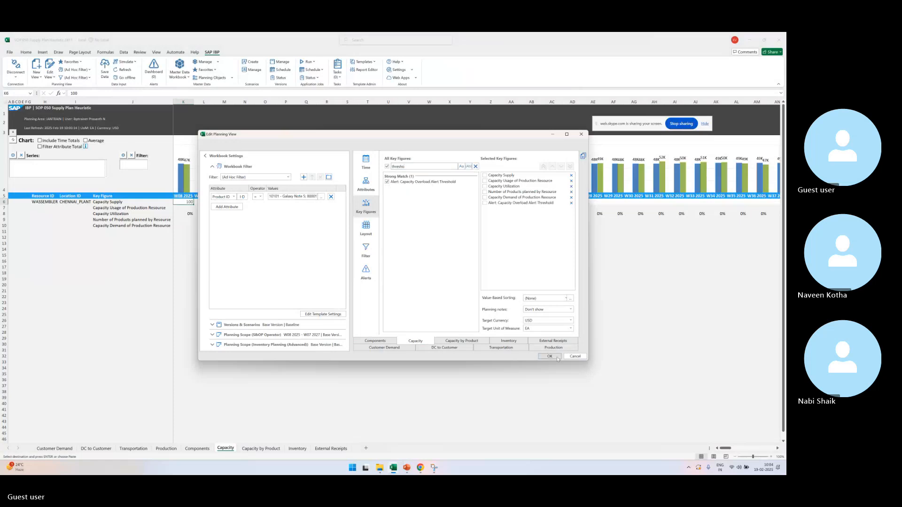
{"action": "left_click", "coordinate": [556, 358]}
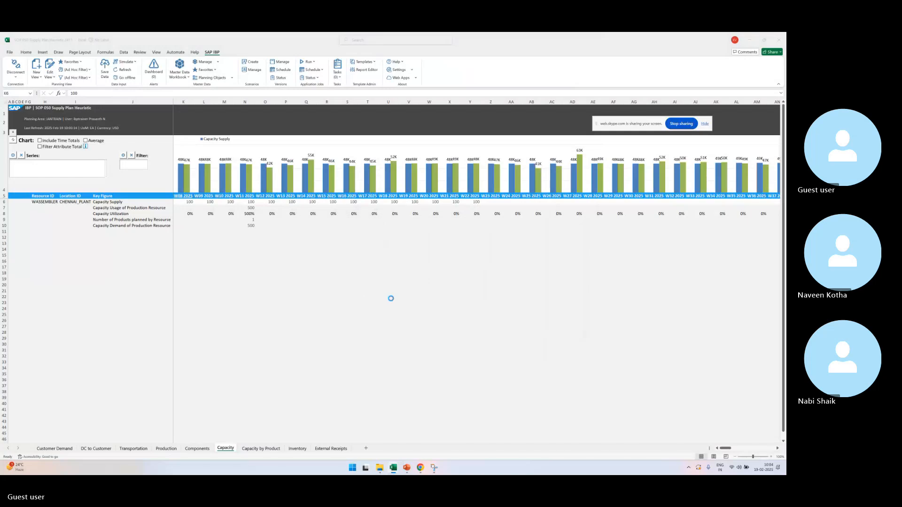
{"action": "key", "text": "ctrl+c"}
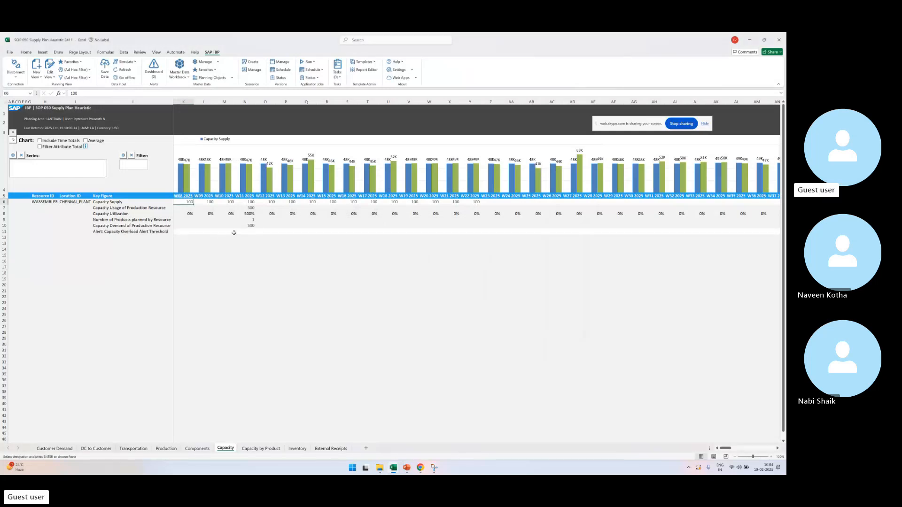
Step: Set the Capacity Overload Alert Threshold of WASSEMBLER to 1 for W08 2025 through W35 2025
{"action": "left_click", "coordinate": [190, 231]}
{"action": "left_click", "coordinate": [194, 232]}
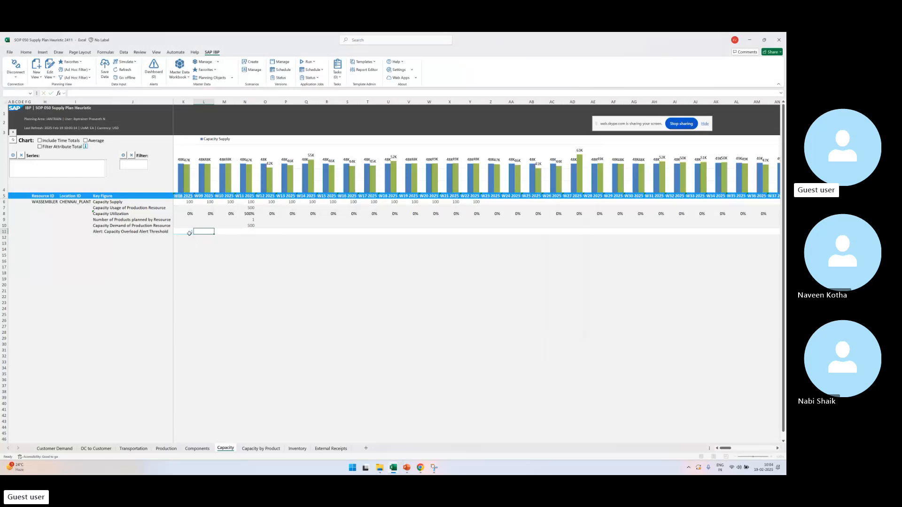
{"action": "left_click", "coordinate": [189, 233]}
{"action": "type", "text": "1"}
{"action": "left_click_drag", "start_coordinate": [193, 234], "coordinate": [751, 250]}
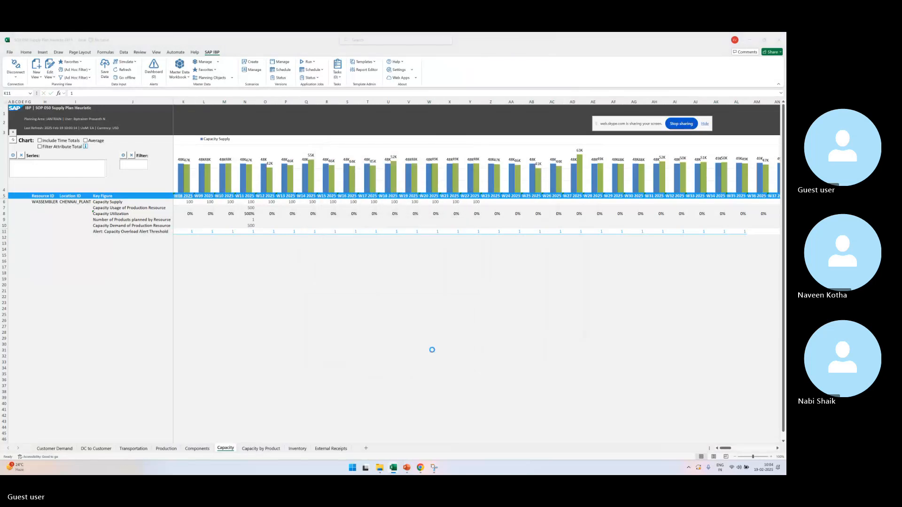
{"action": "left_click", "coordinate": [338, 302]}
Step: Check the key figures selected for the Capacity sheet and reapply its planning view
{"action": "left_click", "coordinate": [50, 70]}
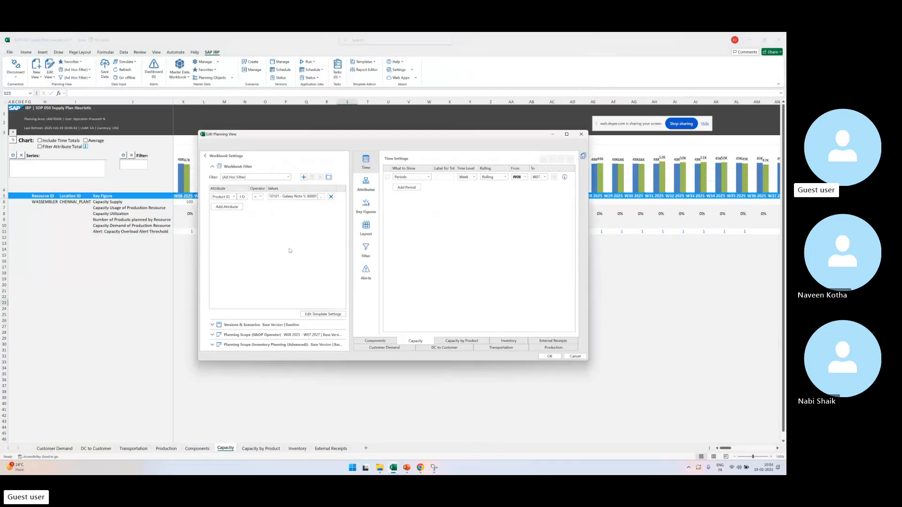
{"action": "left_click", "coordinate": [366, 207]}
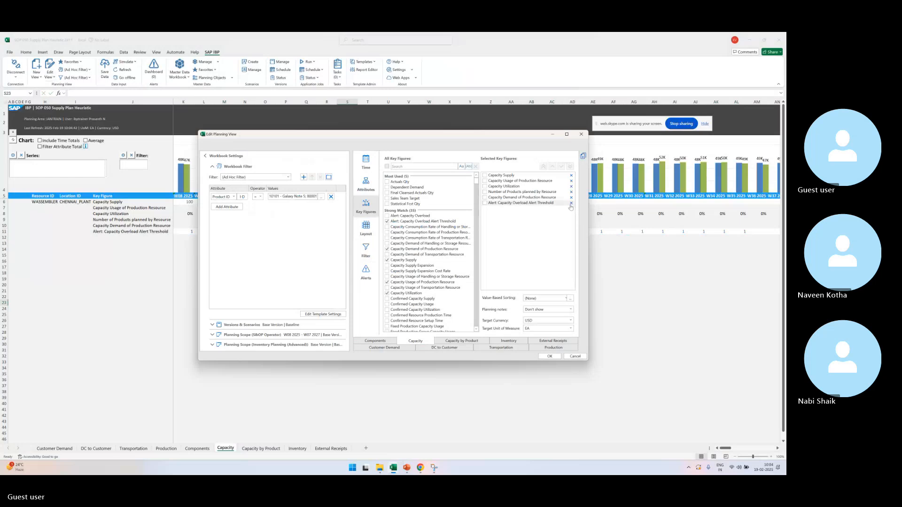
{"action": "left_click", "coordinate": [549, 356]}
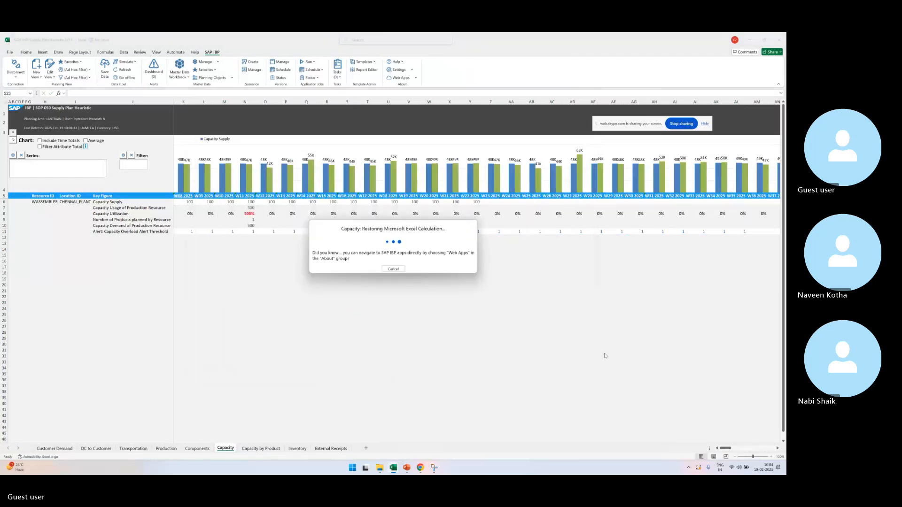
Step: Return to the Customer Demand sheet and examine Total Customer Receipts for product 10101 in W11 2025
{"action": "left_click", "coordinate": [64, 447]}
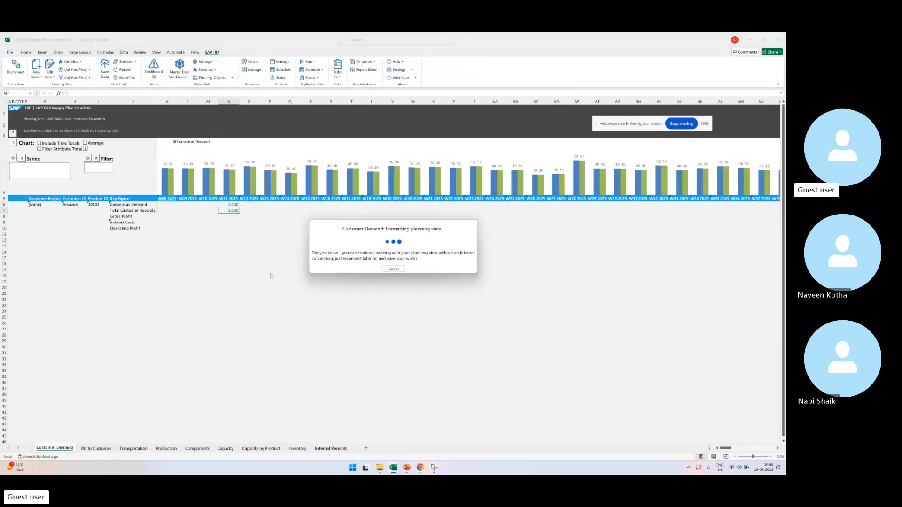
{"action": "left_click", "coordinate": [272, 275]}
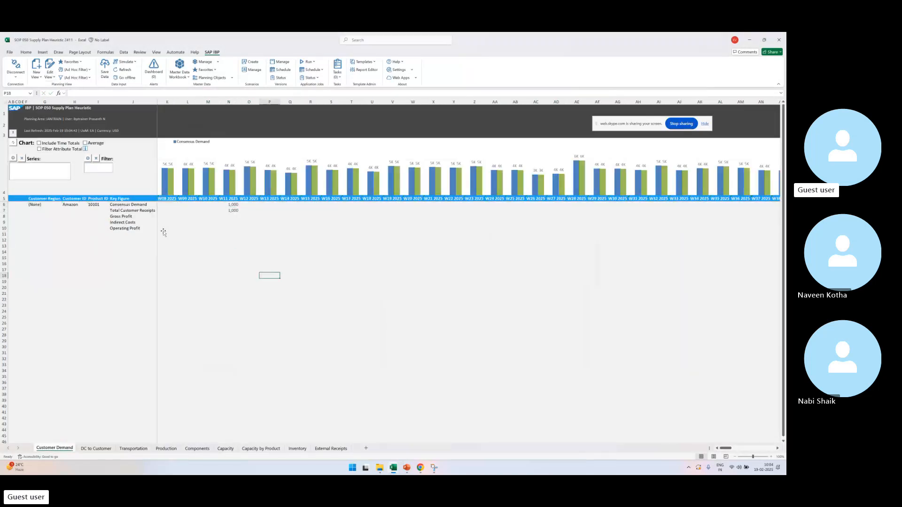
{"action": "left_click", "coordinate": [133, 211]}
{"action": "left_click", "coordinate": [237, 212]}
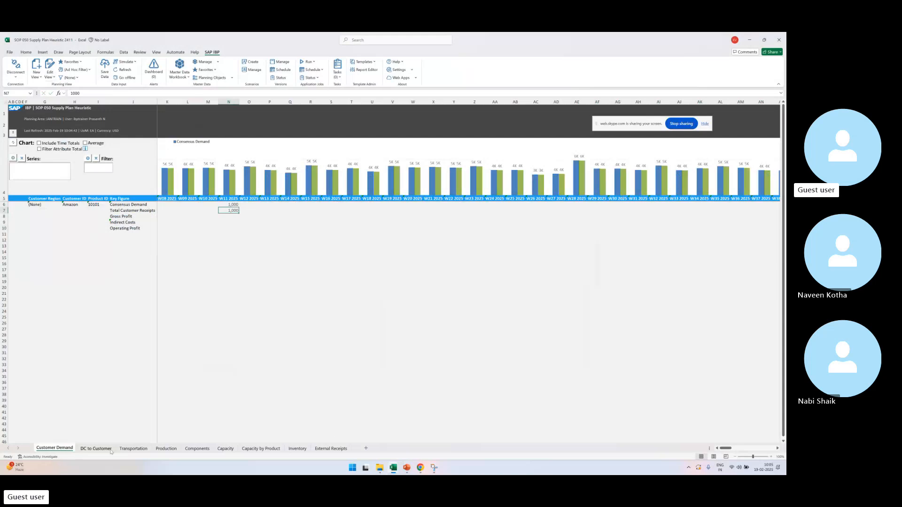
Step: Remove the ABC Code filter from the DC to Customer, Transportation and Production planning views
{"action": "left_click", "coordinate": [339, 410]}
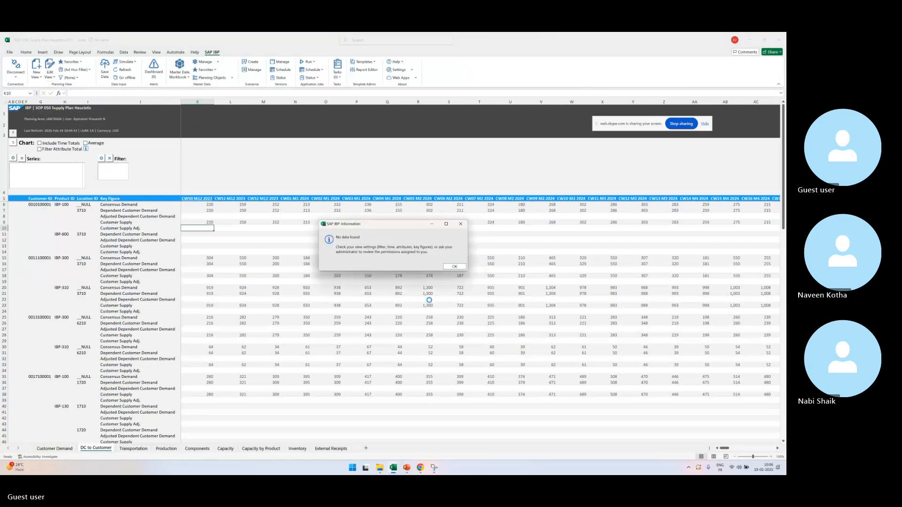
{"action": "left_click", "coordinate": [454, 266]}
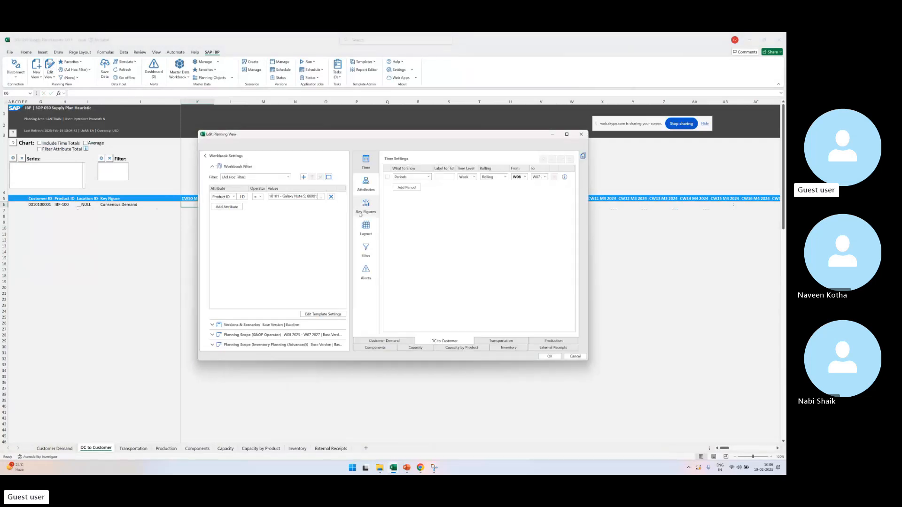
{"action": "left_click", "coordinate": [369, 250]}
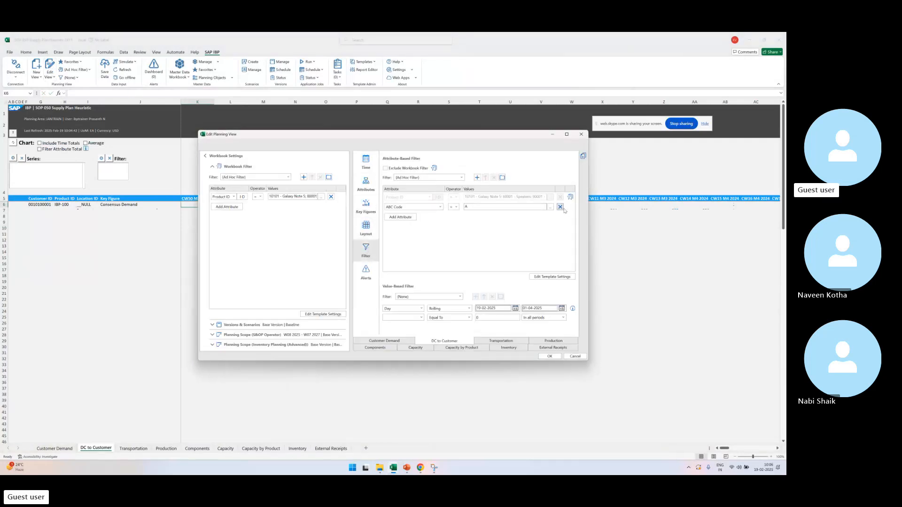
{"action": "left_click", "coordinate": [506, 340]}
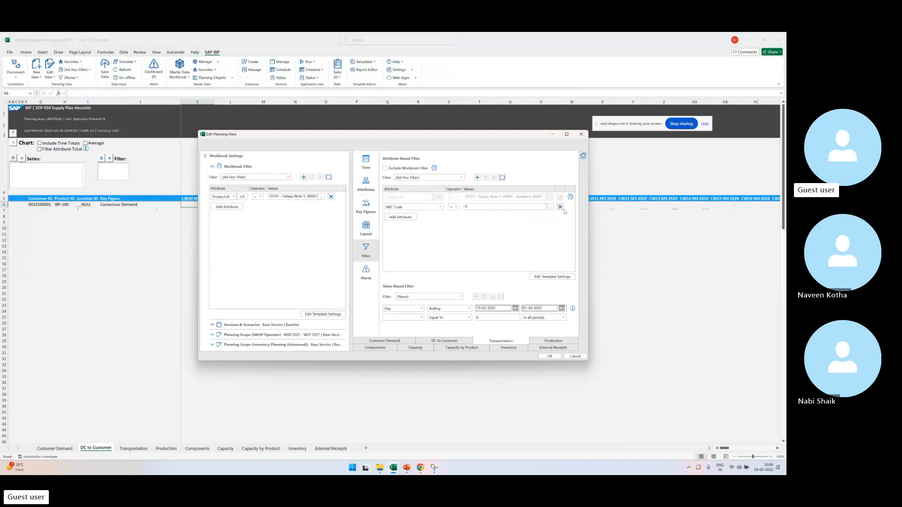
{"action": "left_click", "coordinate": [546, 347]}
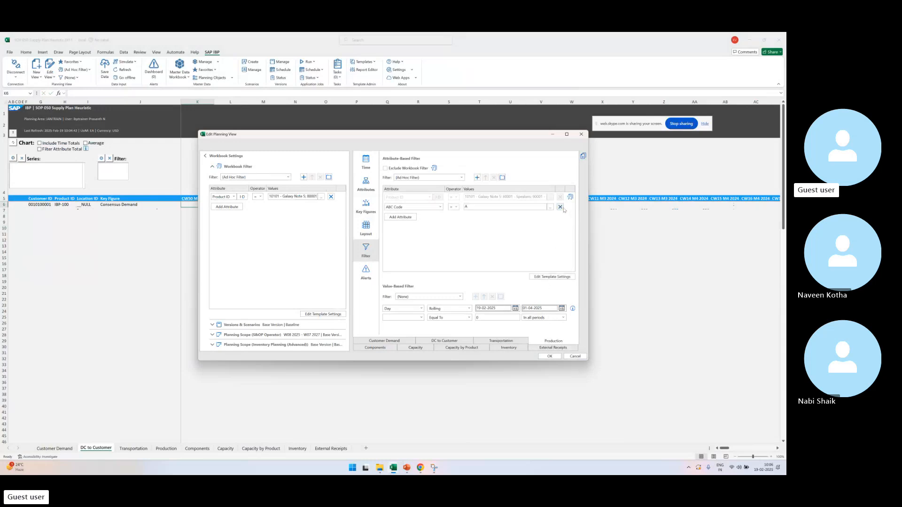
Step: Remove the ABC Code filter from the Components and Capacity by Product planning views, check Capacity and Inventory, and apply the changes
{"action": "left_click", "coordinate": [368, 342]}
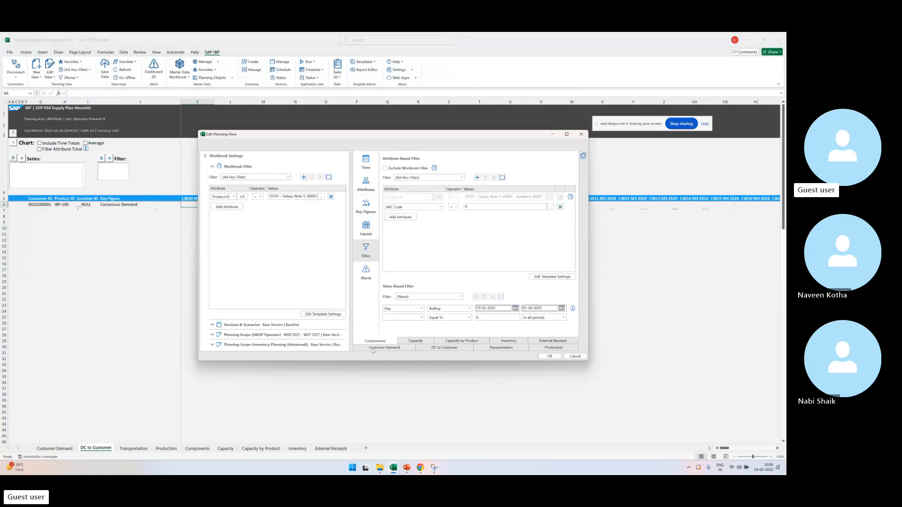
{"action": "left_click", "coordinate": [560, 207]}
{"action": "left_click", "coordinate": [415, 342]}
{"action": "left_click", "coordinate": [461, 341]}
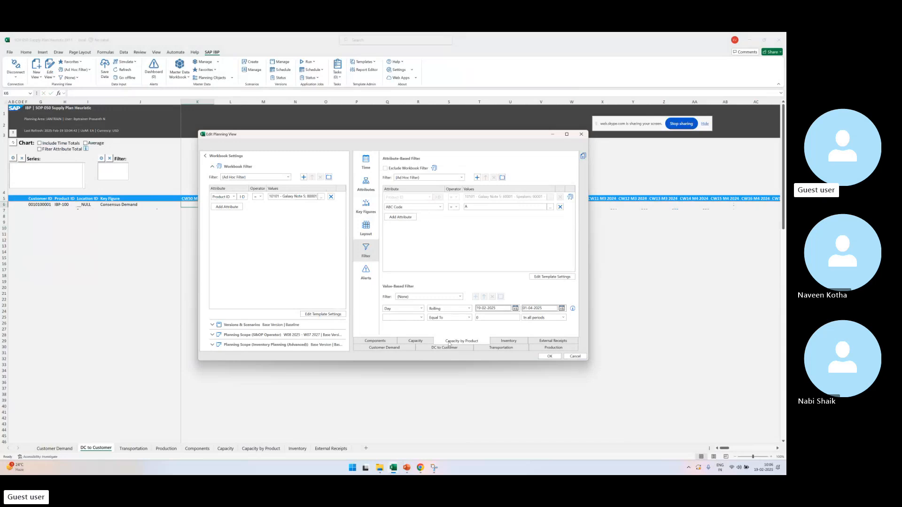
{"action": "left_click", "coordinate": [559, 207]}
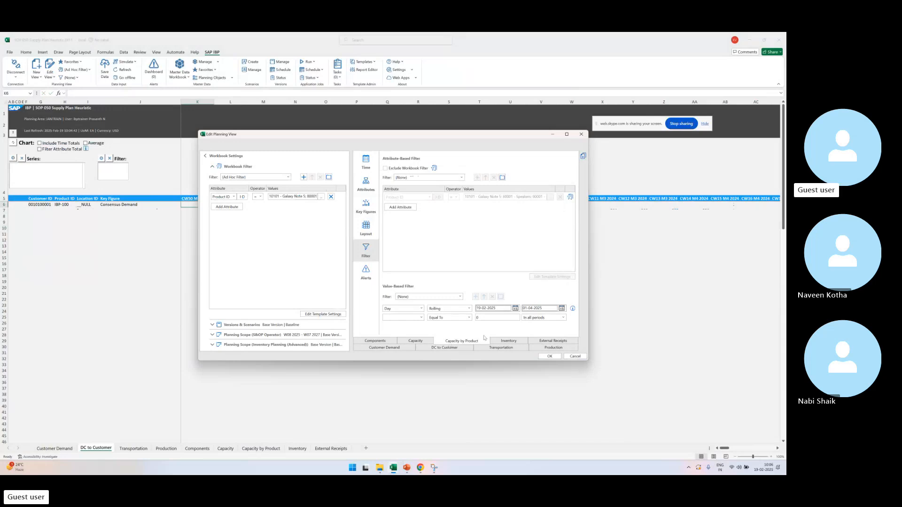
{"action": "left_click", "coordinate": [505, 341]}
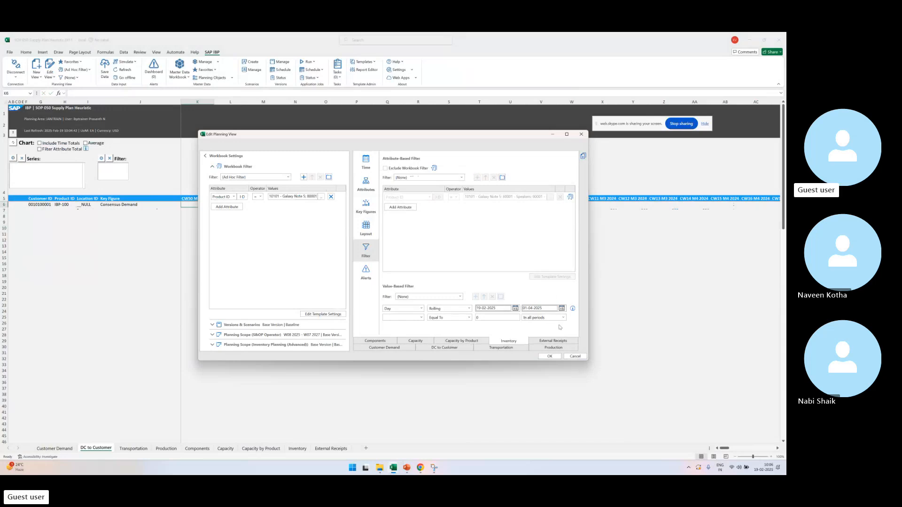
{"action": "left_click", "coordinate": [546, 356]}
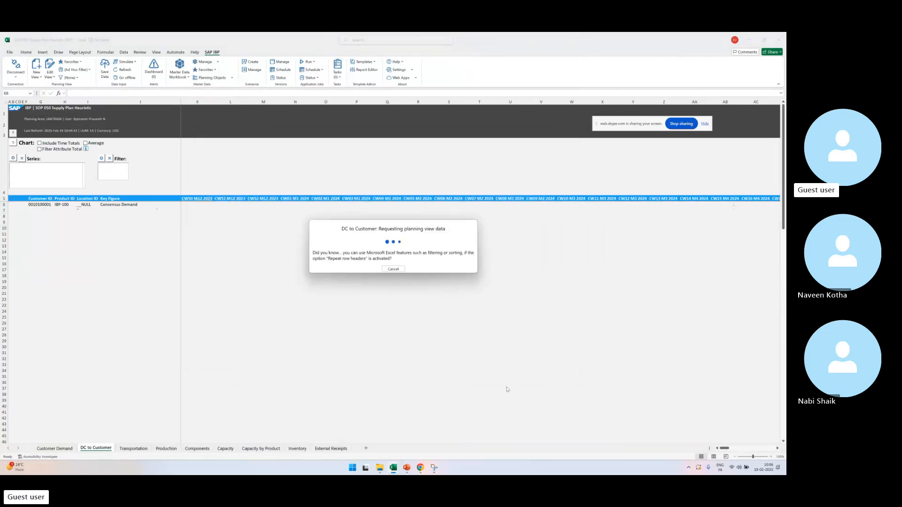
Step: Switch to PowerPoint and show the annotated overview of the planning sheets as a full-screen slide
{"action": "mouse_move", "coordinate": [432, 465]}
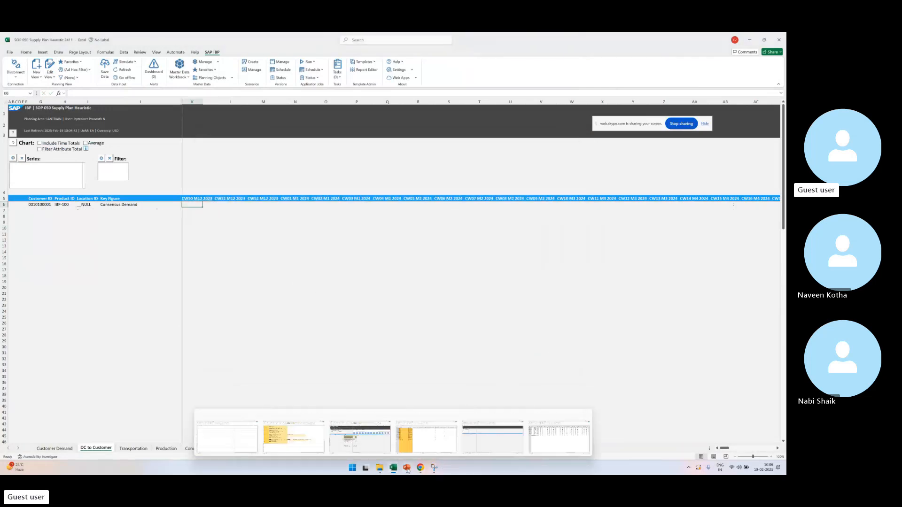
{"action": "left_click", "coordinate": [552, 444]}
{"action": "left_click", "coordinate": [717, 455]}
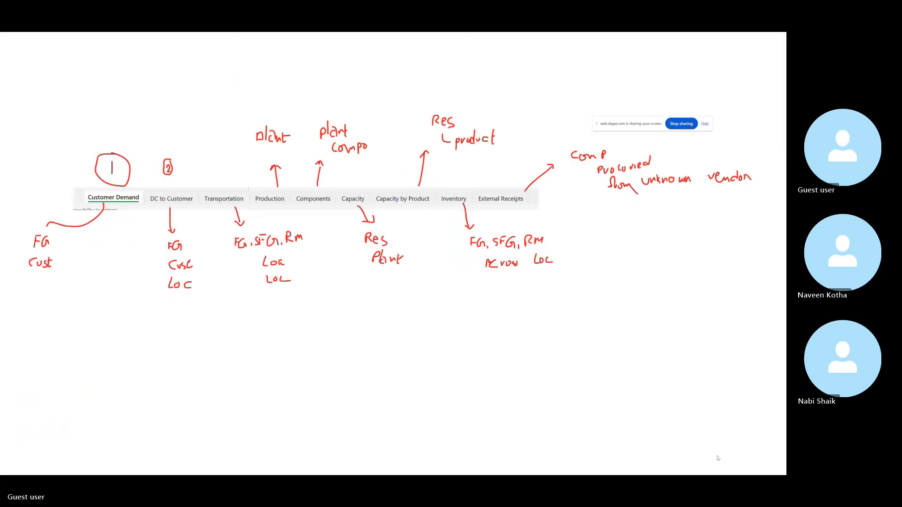
Step: Go back to the hand-drawn supply chain network slide and switch the pointer to the highlighter
{"action": "key", "text": "Left"}
{"action": "key", "text": "Left"}
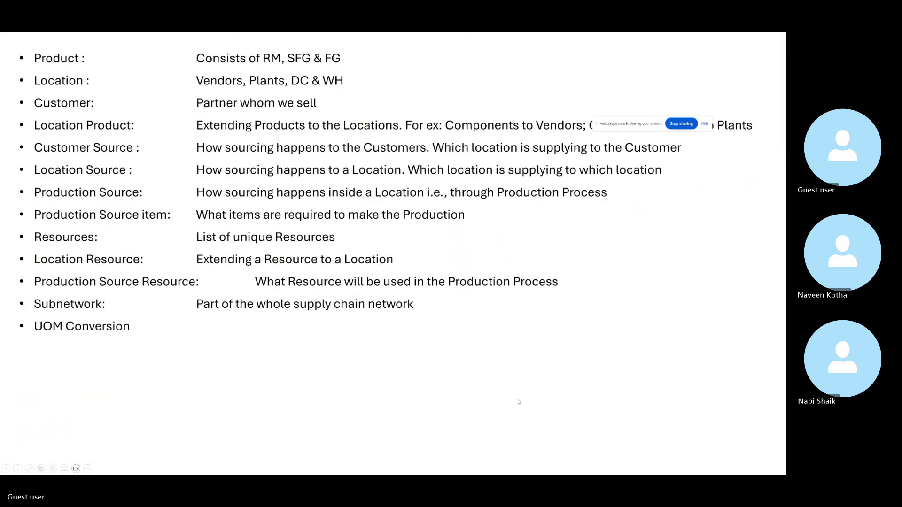
{"action": "key", "text": "Left"}
{"action": "right_click", "coordinate": [294, 271]}
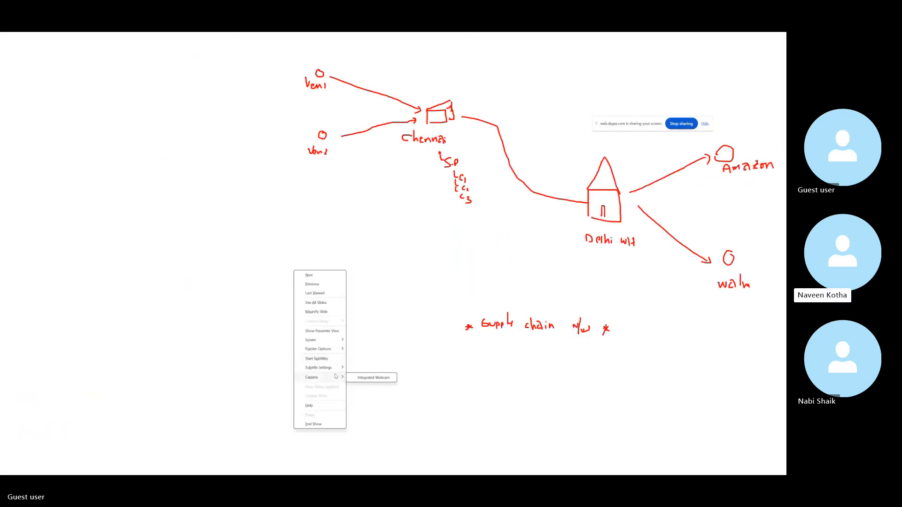
{"action": "mouse_move", "coordinate": [329, 349]}
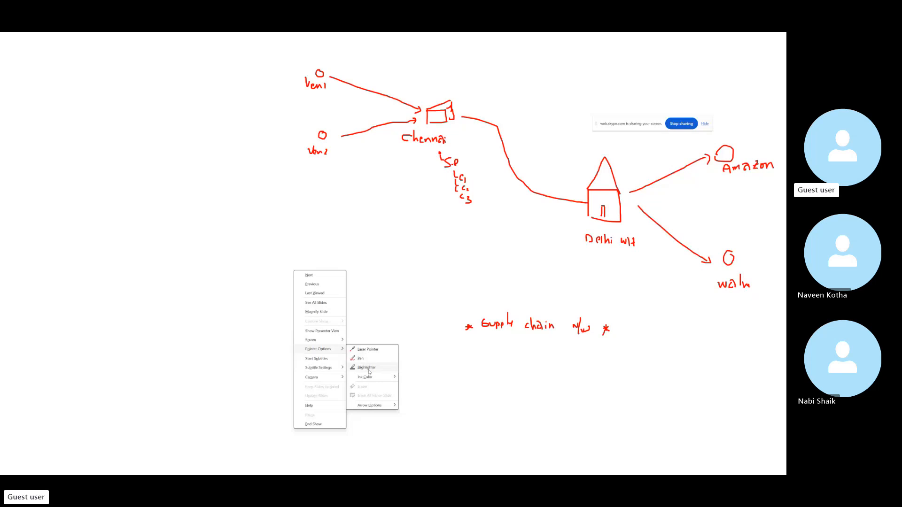
{"action": "left_click", "coordinate": [369, 367]}
{"action": "mouse_move", "coordinate": [639, 129]}
{"action": "left_mouse_down"}
{"action": "mouse_move", "coordinate": [584, 114]}
{"action": "mouse_move", "coordinate": [39, 88]}
{"action": "left_mouse_up"}
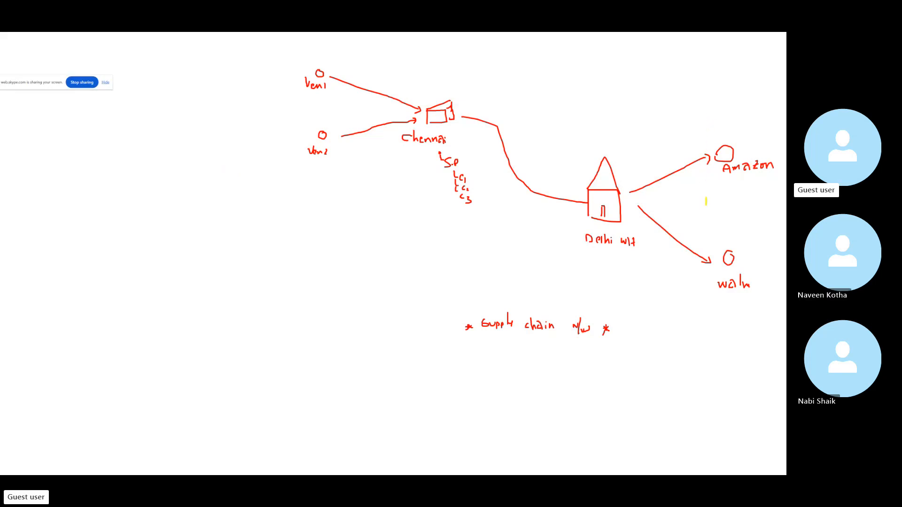
Step: Highlight vertical lines beside the customers and through the Delhi warehouse, underline Amazon with short marks below, and draw a circled mark under the second customer
{"action": "mouse_move", "coordinate": [710, 124]}
{"action": "left_mouse_down"}
{"action": "mouse_move", "coordinate": [708, 326]}
{"action": "mouse_move", "coordinate": [763, 333]}
{"action": "mouse_move", "coordinate": [742, 318]}
{"action": "left_mouse_up"}
{"action": "left_click_drag", "start_coordinate": [733, 168], "coordinate": [785, 168]}
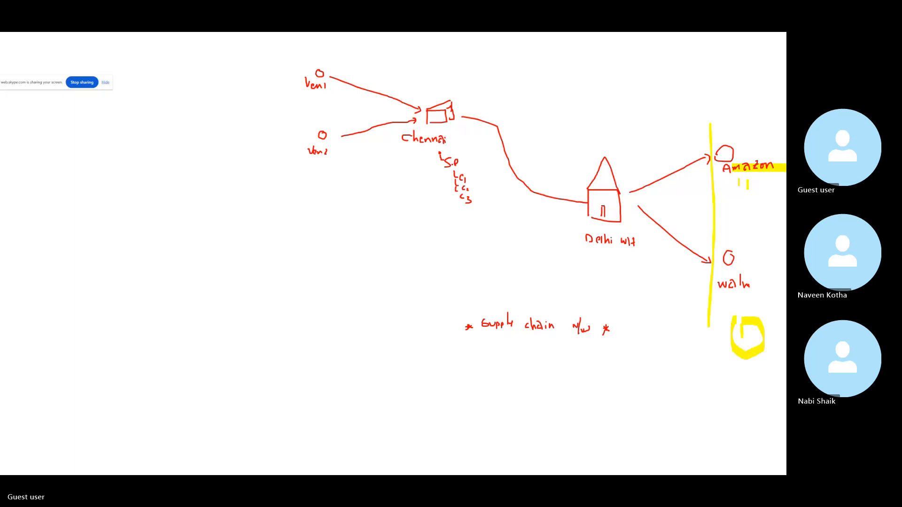
{"action": "left_click", "coordinate": [748, 185]}
{"action": "left_click", "coordinate": [757, 183]}
{"action": "left_click", "coordinate": [762, 183]}
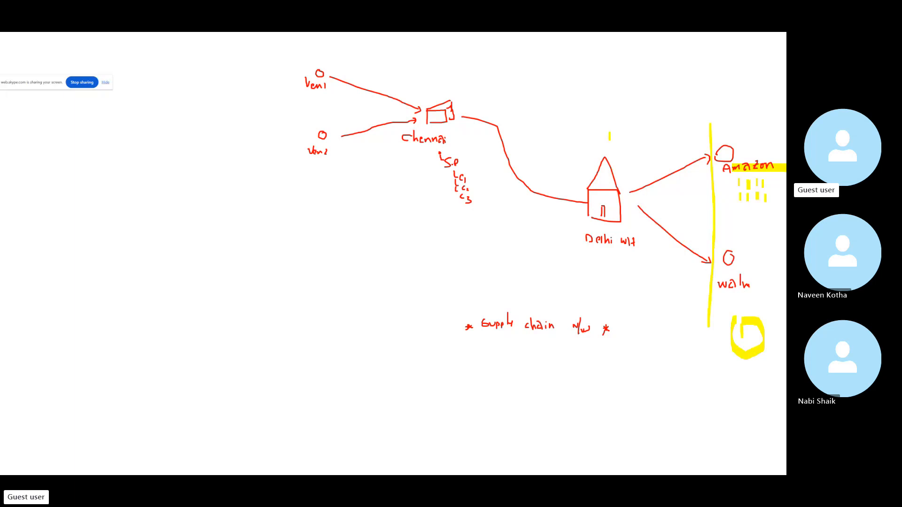
{"action": "left_click_drag", "start_coordinate": [607, 117], "coordinate": [601, 310]}
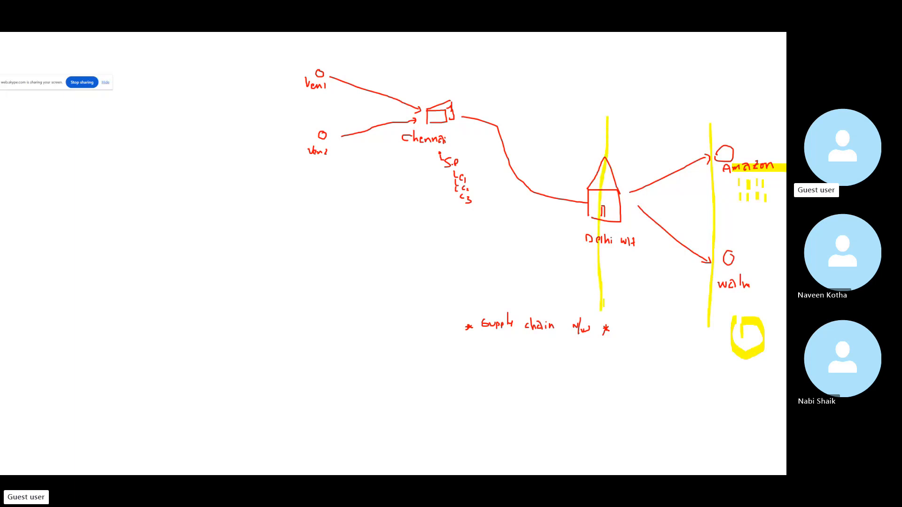
Step: Switch to the pen with green ink and draw a double-headed arrow between the two highlighted vertical lines
{"action": "right_click", "coordinate": [636, 323]}
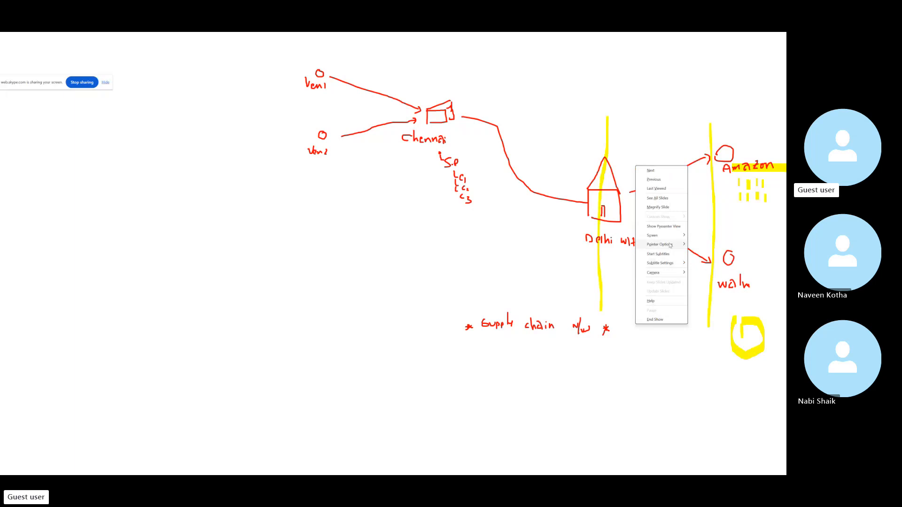
{"action": "mouse_move", "coordinate": [670, 245]}
{"action": "left_click", "coordinate": [696, 255]}
{"action": "right_click", "coordinate": [622, 293]}
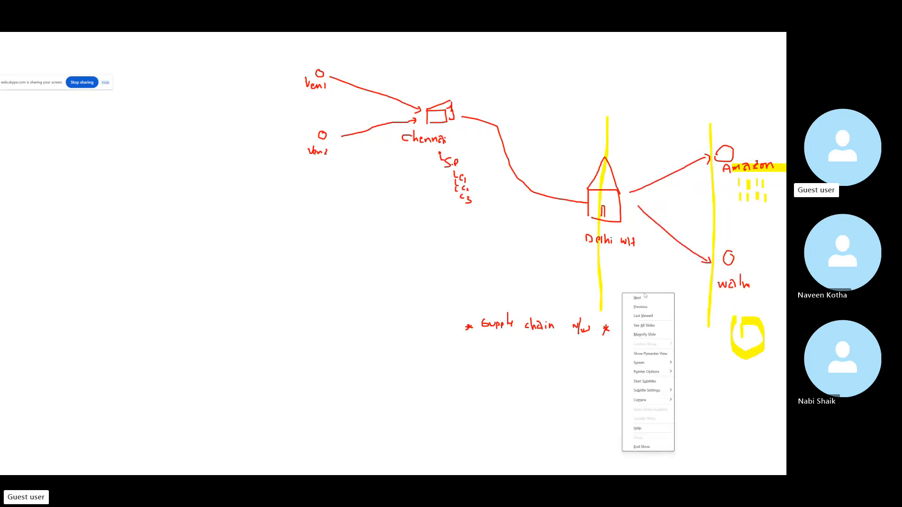
{"action": "mouse_move", "coordinate": [661, 372]}
{"action": "mouse_move", "coordinate": [706, 402]}
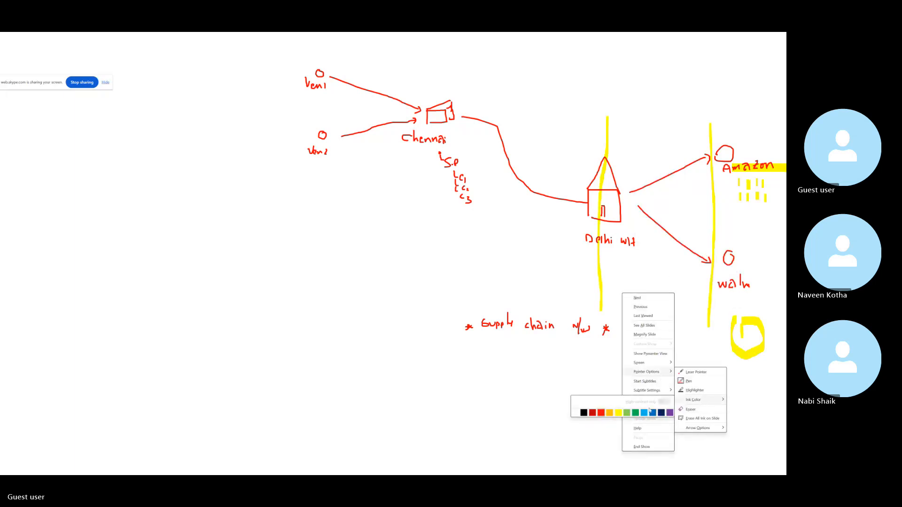
{"action": "left_click", "coordinate": [628, 412]}
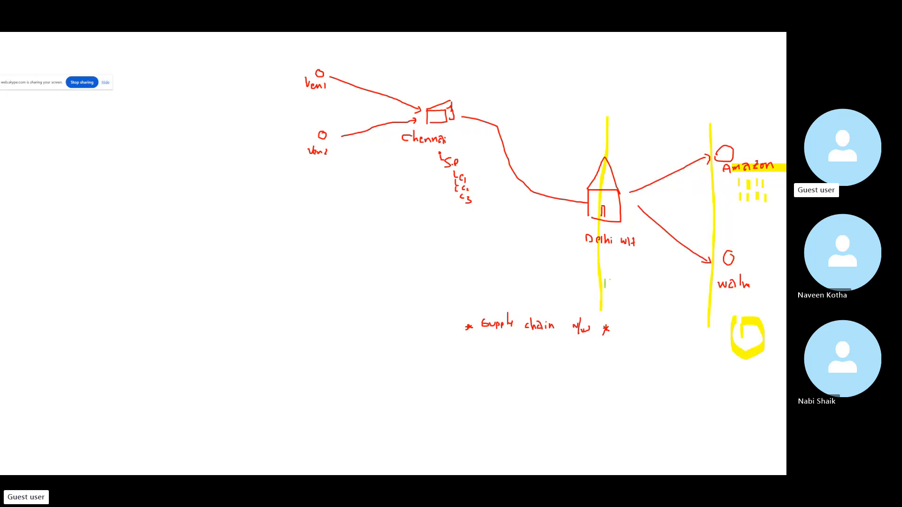
{"action": "left_click_drag", "start_coordinate": [613, 285], "coordinate": [700, 285]}
Step: Switch to Excel and examine the customer, product and DELHI_WH001 location entries on the DC to Customer sheet
{"action": "key", "text": "alt+Tab"}
{"action": "key", "text": "alt+Tab"}
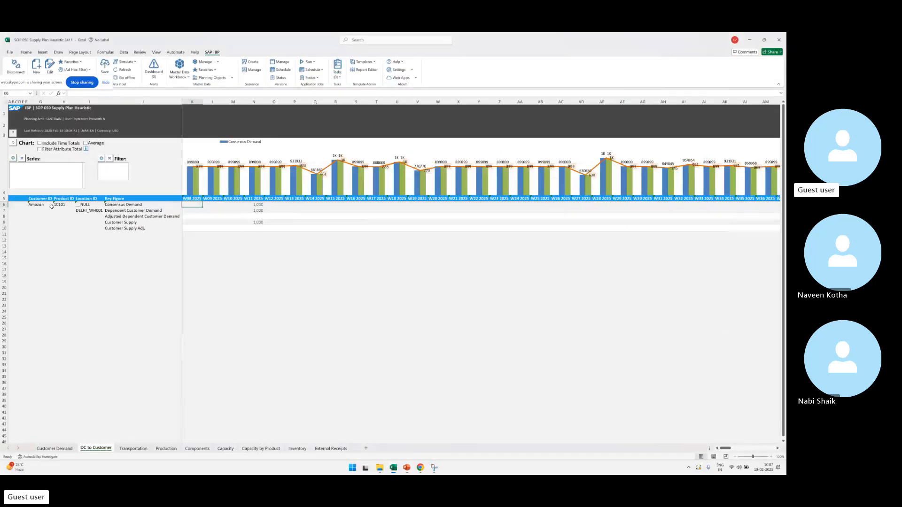
{"action": "left_click_drag", "start_coordinate": [37, 199], "coordinate": [38, 229]}
{"action": "scroll", "coordinate": [34, 266], "scroll_direction": "up", "scroll_amount": 2}
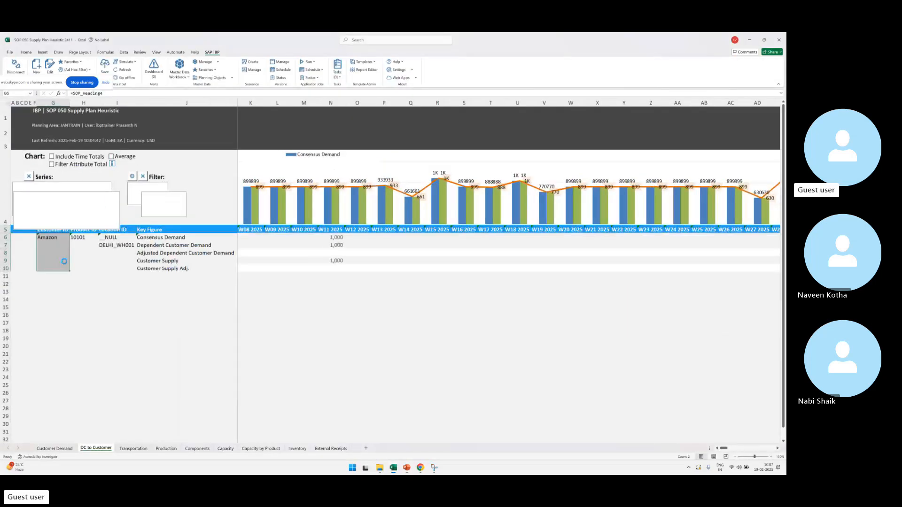
{"action": "scroll", "coordinate": [64, 261], "scroll_direction": "up", "scroll_amount": 1}
{"action": "left_click", "coordinate": [90, 254]}
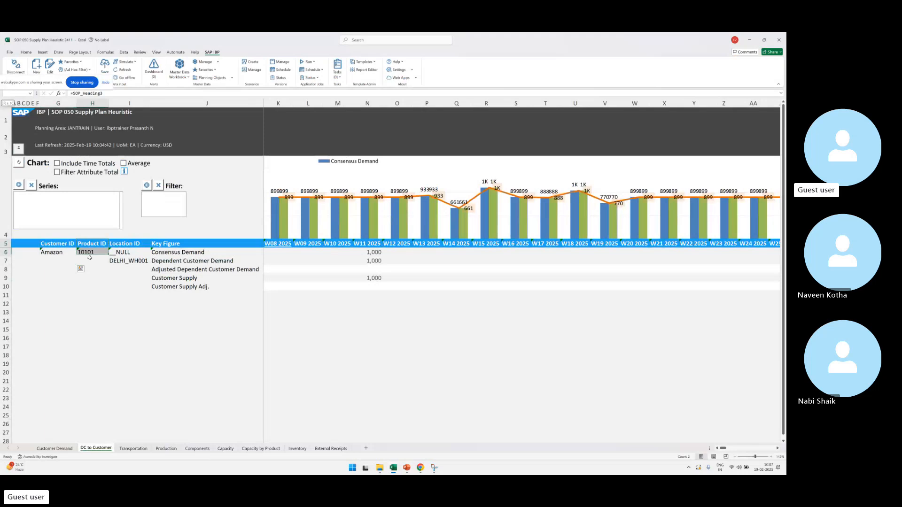
{"action": "key", "text": "Right"}
{"action": "key", "text": "Down"}
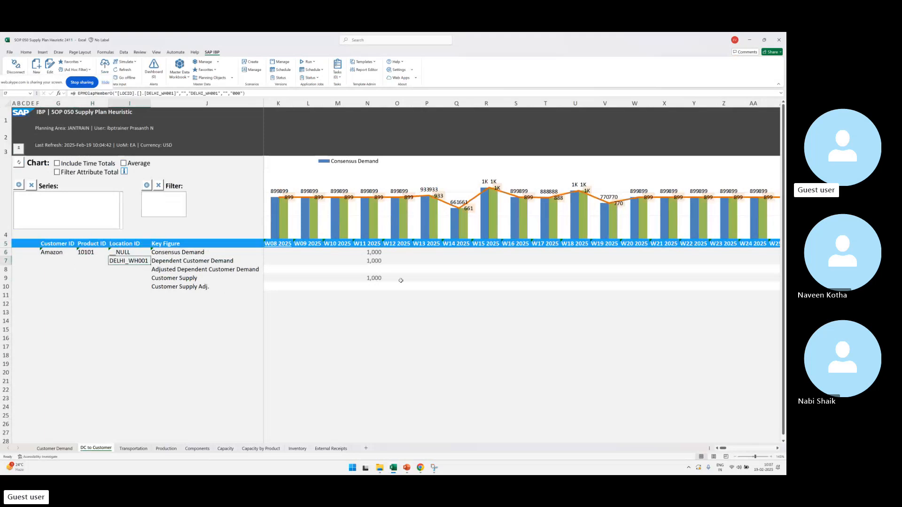
Step: Examine Consensus Demand and Dependent Customer Demand for Amazon's product 10101 in W11 2025
{"action": "left_click", "coordinate": [377, 255]}
{"action": "left_click_drag", "start_coordinate": [393, 254], "coordinate": [367, 252]}
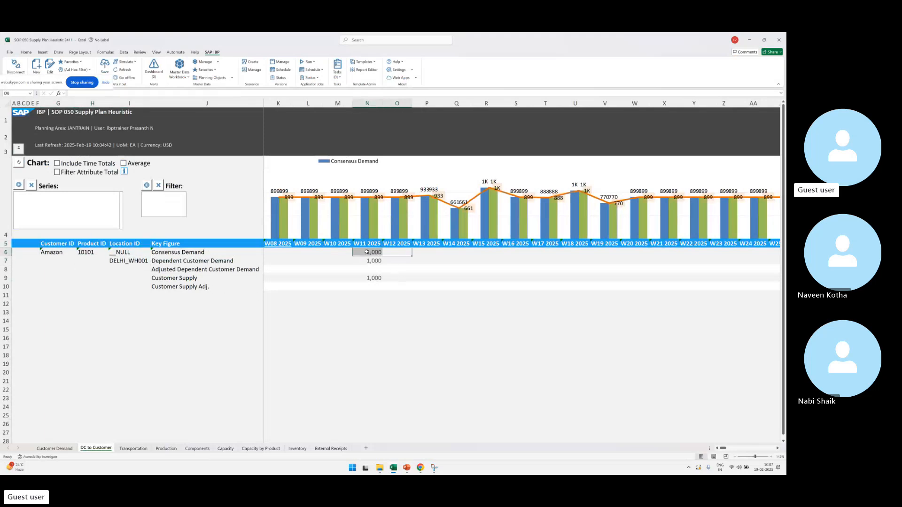
{"action": "left_click", "coordinate": [366, 252]}
{"action": "left_click", "coordinate": [174, 262]}
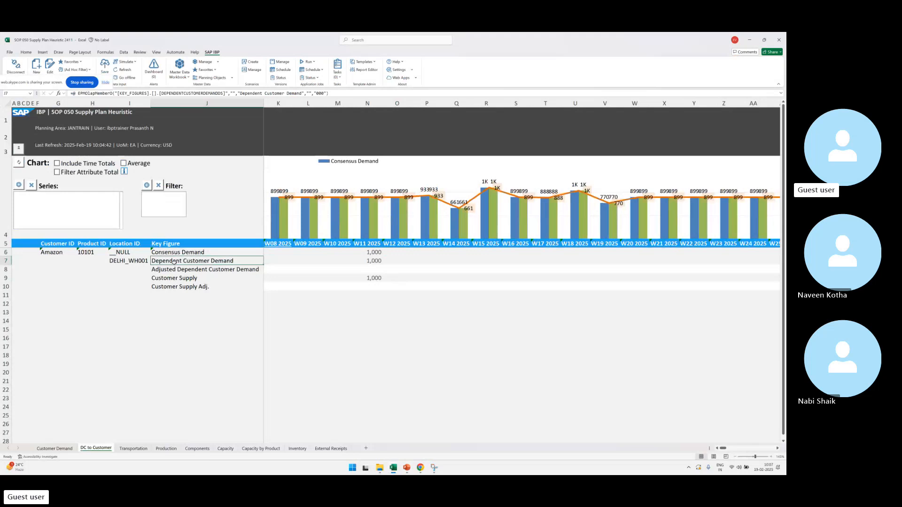
{"action": "left_click", "coordinate": [371, 261]}
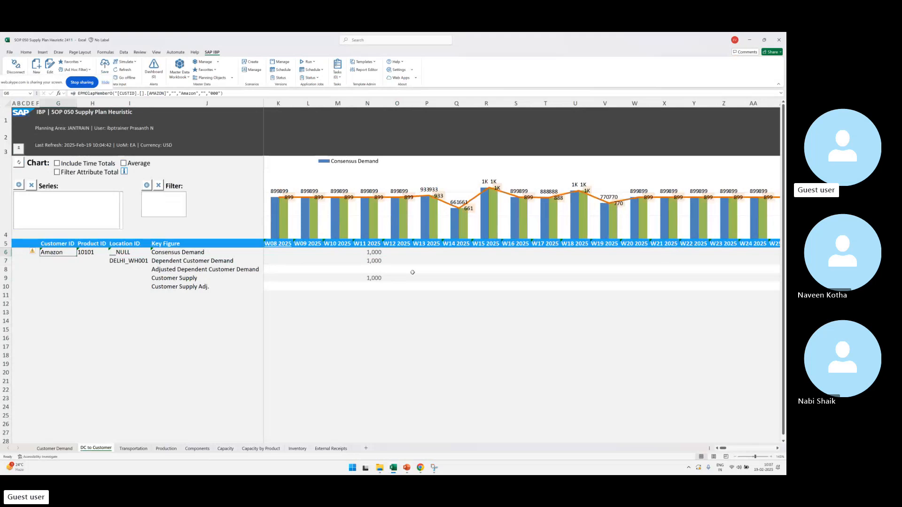
Step: Add an example row 11 with customer Walamrt, product 10101 and the key figure Dependent Customer Demand, copying the product and key figure from above
{"action": "left_click", "coordinate": [57, 296]}
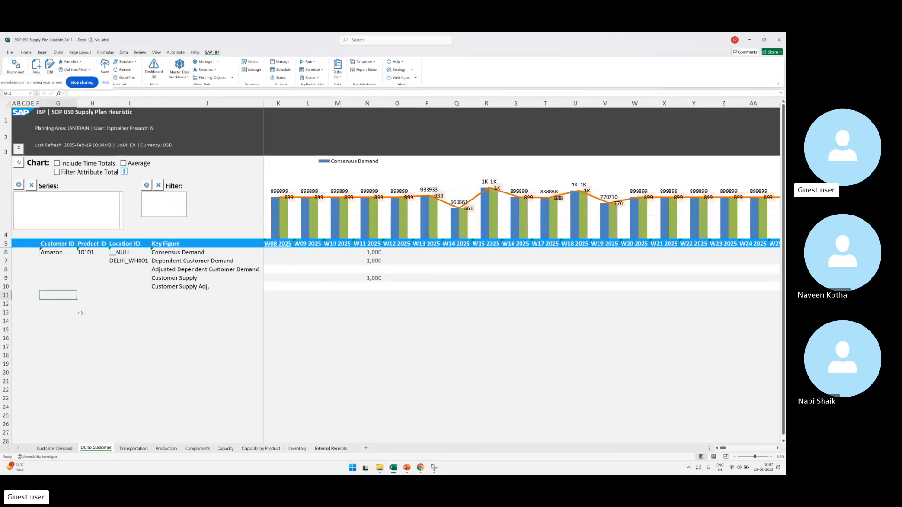
{"action": "type", "text": "Walamrt"}
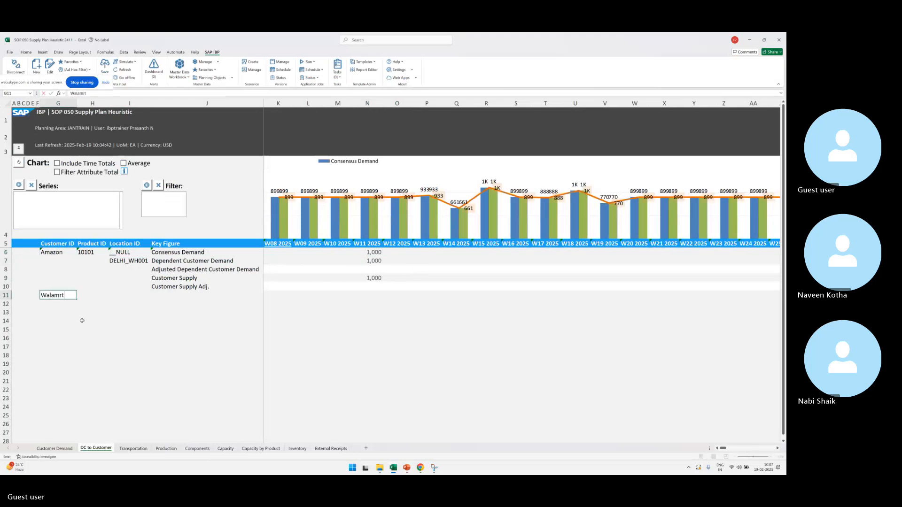
{"action": "left_click", "coordinate": [86, 320]}
{"action": "left_click", "coordinate": [85, 253]}
{"action": "key", "text": "ctrl+c"}
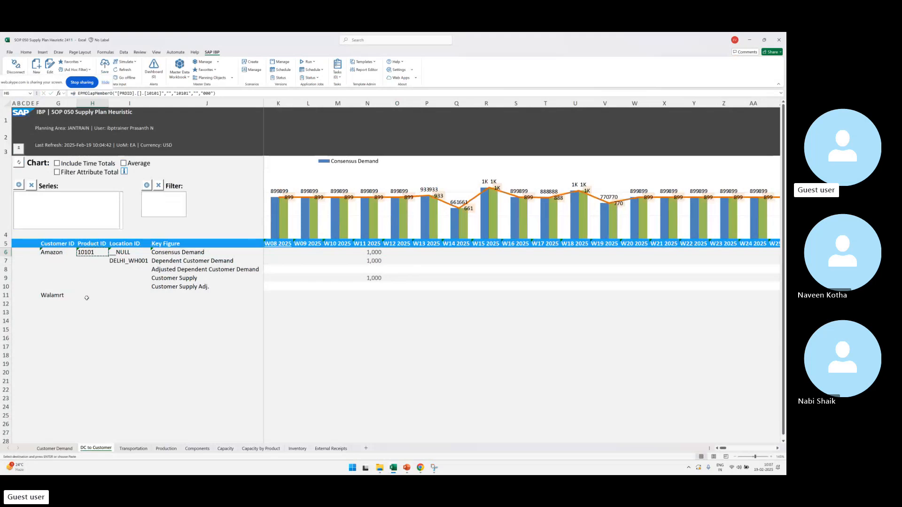
{"action": "left_click", "coordinate": [86, 298]}
{"action": "key", "text": "ctrl+v"}
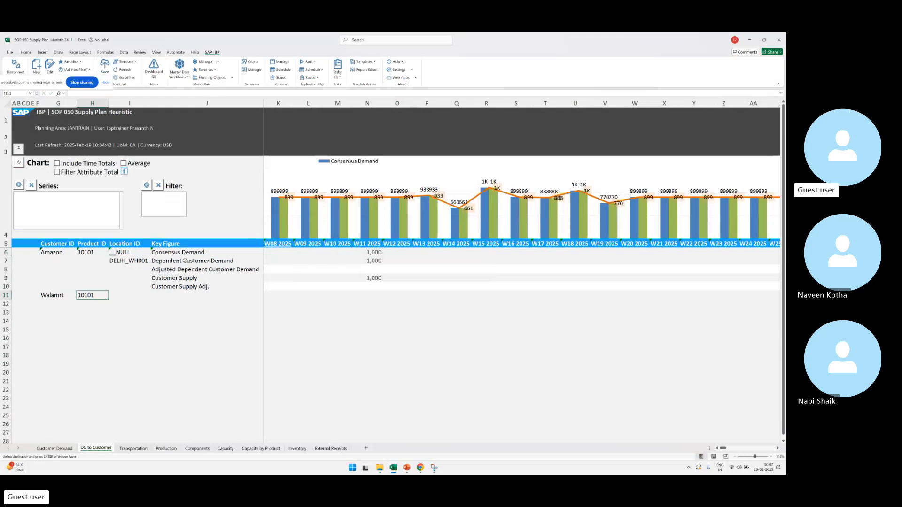
{"action": "left_click", "coordinate": [192, 262]}
{"action": "key", "text": "ctrl+c"}
{"action": "left_click", "coordinate": [162, 298]}
{"action": "key", "text": "ctrl+v"}
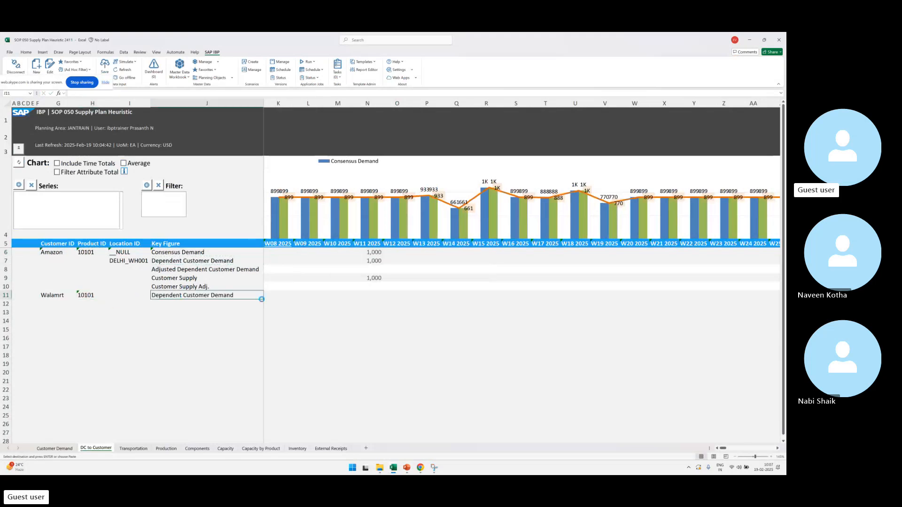
Step: Enter 2000 as the example row's Dependent Customer Demand in W11 2025
{"action": "left_click", "coordinate": [375, 295]}
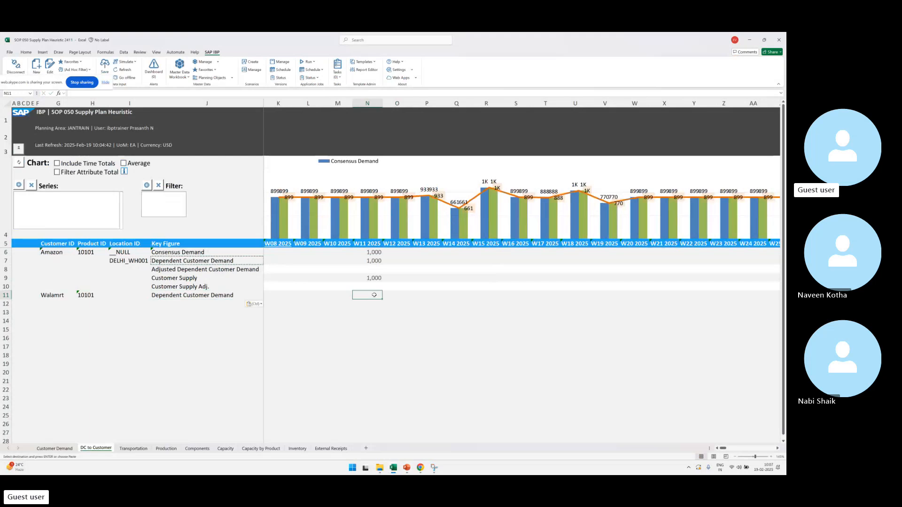
{"action": "key", "text": "Escape"}
{"action": "type", "text": "2000"}
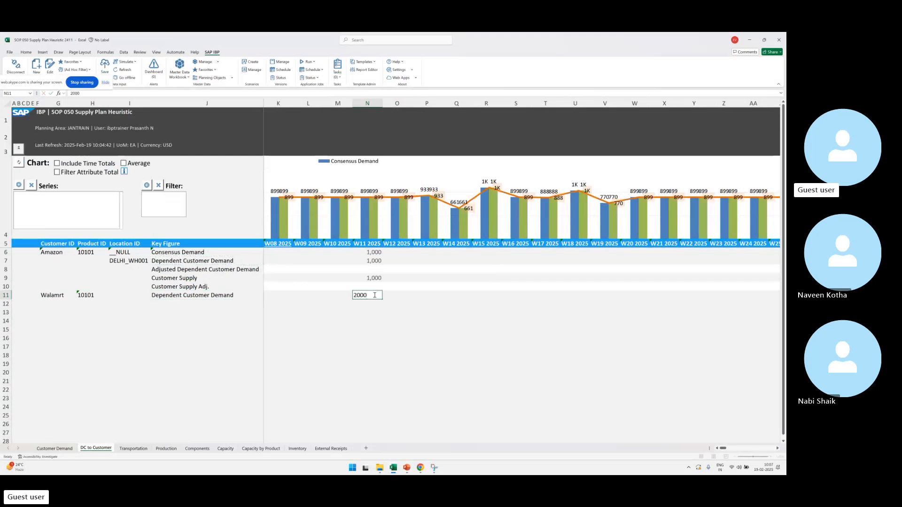
{"action": "key", "text": "Return"}
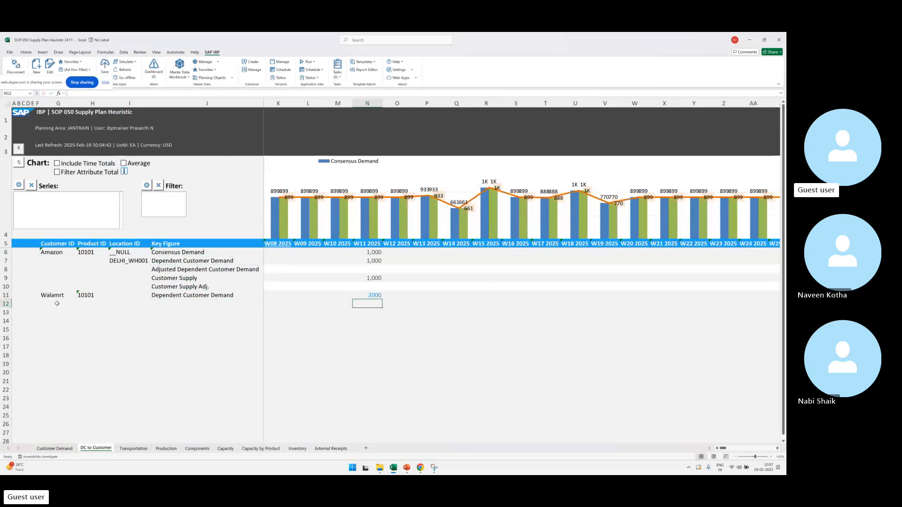
Step: Delete rows 11 to 14 to remove the Walamrt example from the DC to Customer sheet
{"action": "left_click", "coordinate": [344, 313]}
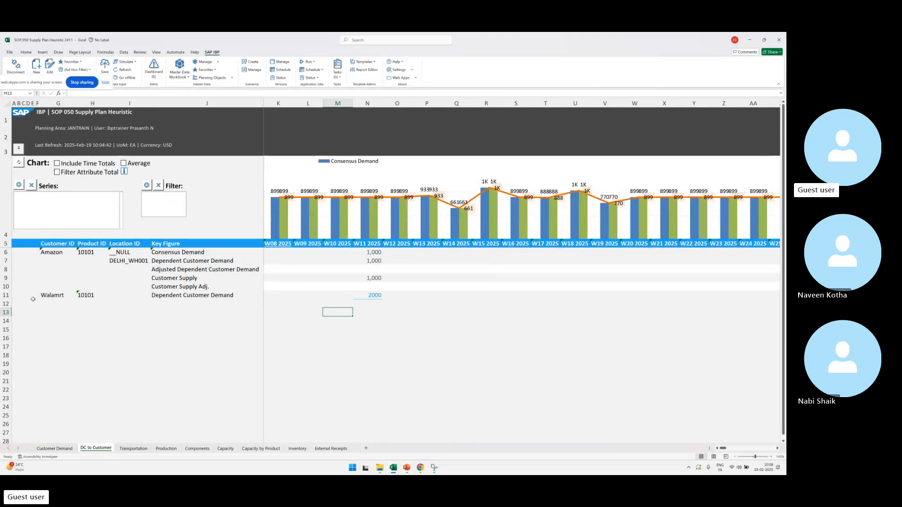
{"action": "left_click_drag", "start_coordinate": [6, 295], "coordinate": [8, 322]}
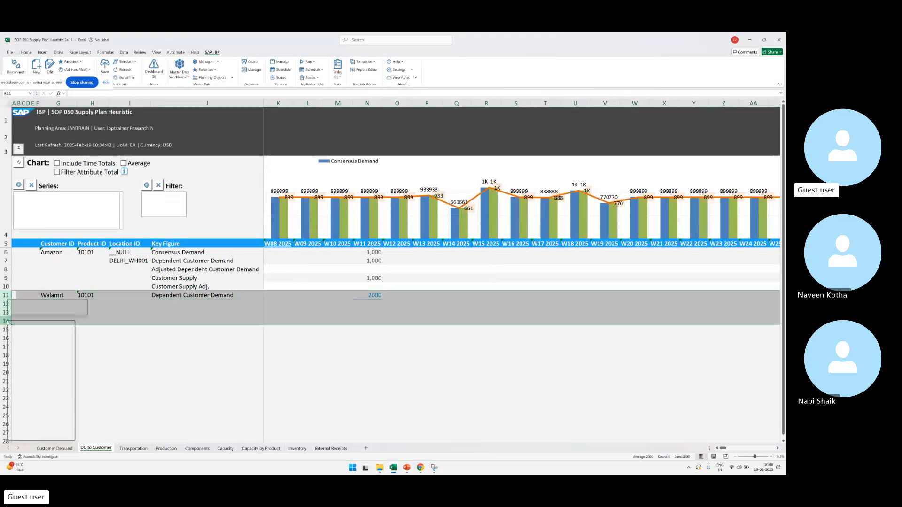
{"action": "left_click", "coordinate": [43, 391]}
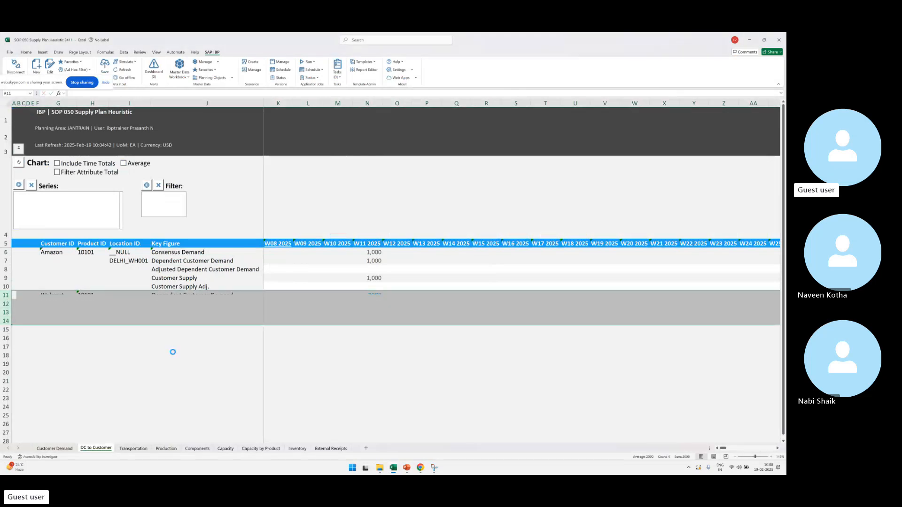
{"action": "left_click", "coordinate": [196, 352]}
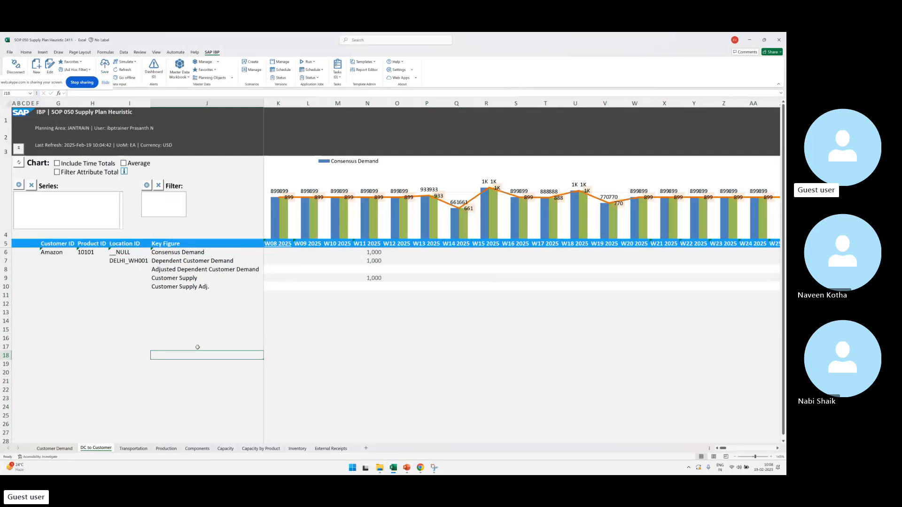
Step: Examine Amazon's W11 2025 Consensus Demand and its location rows, and compare them with the network drawing in PowerPoint
{"action": "left_click", "coordinate": [369, 254]}
{"action": "left_click", "coordinate": [108, 258]}
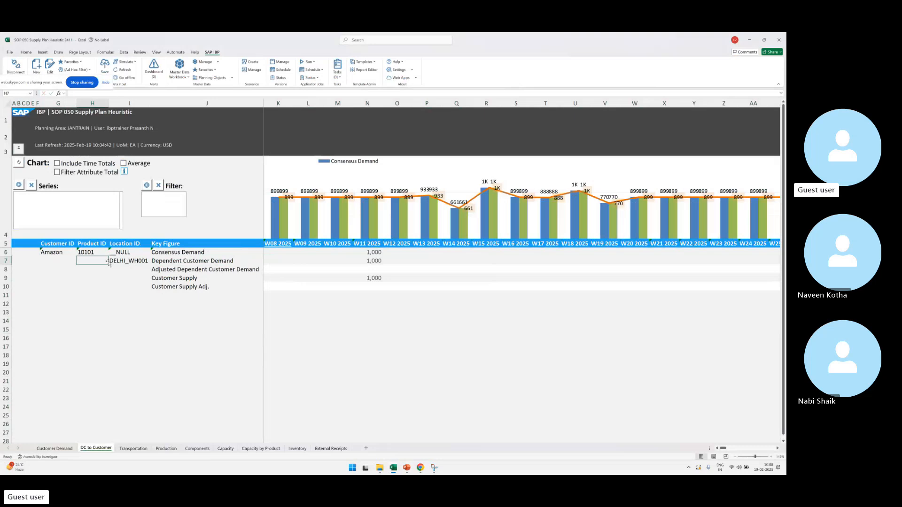
{"action": "left_click", "coordinate": [130, 277]}
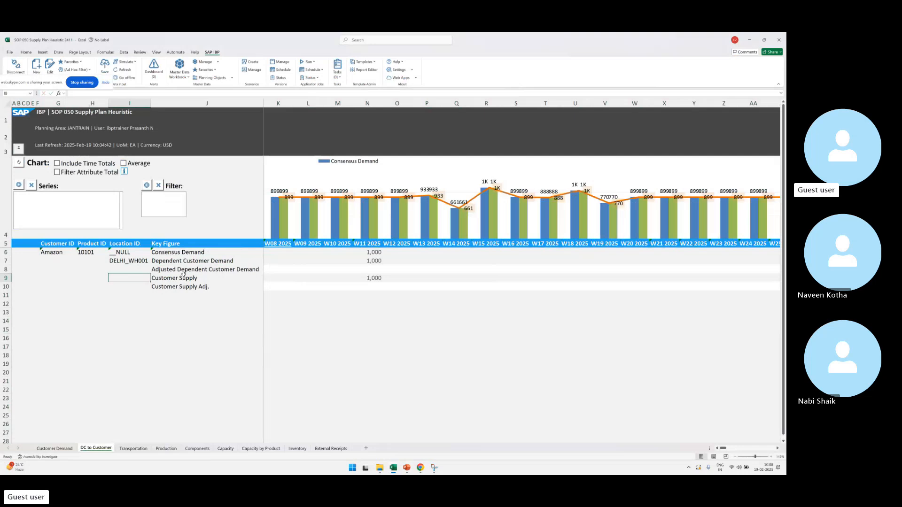
{"action": "key", "text": "alt+Tab"}
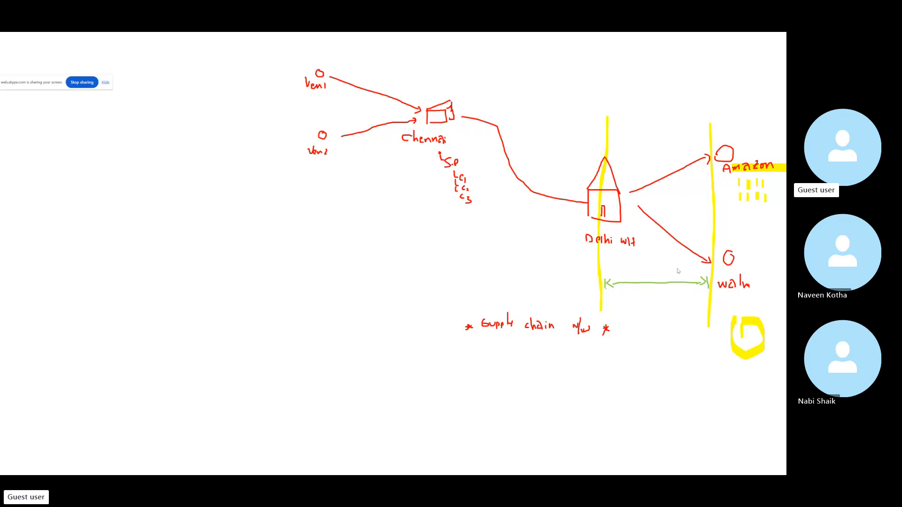
Step: Open the Transportation sheet in Excel for a look and return to the network drawing in PowerPoint
{"action": "key", "text": "alt+Tab"}
{"action": "left_click", "coordinate": [136, 450]}
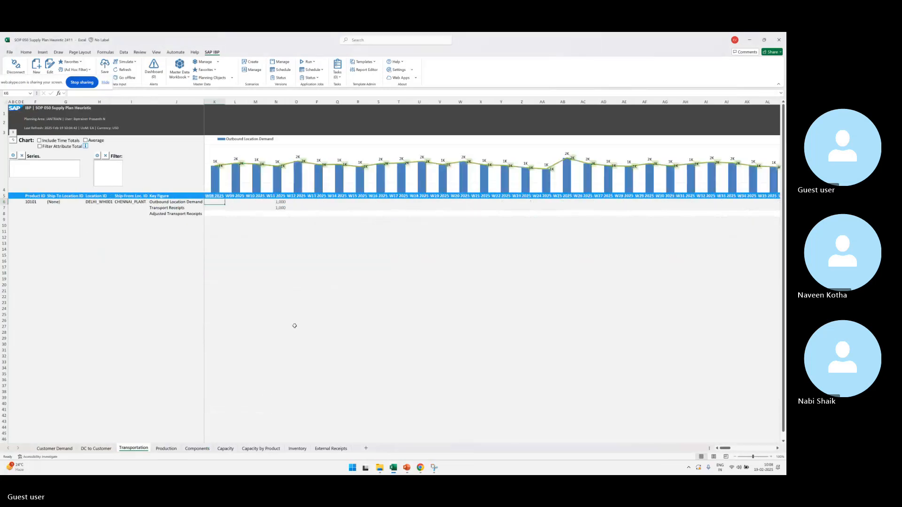
{"action": "key", "text": "alt+Tab"}
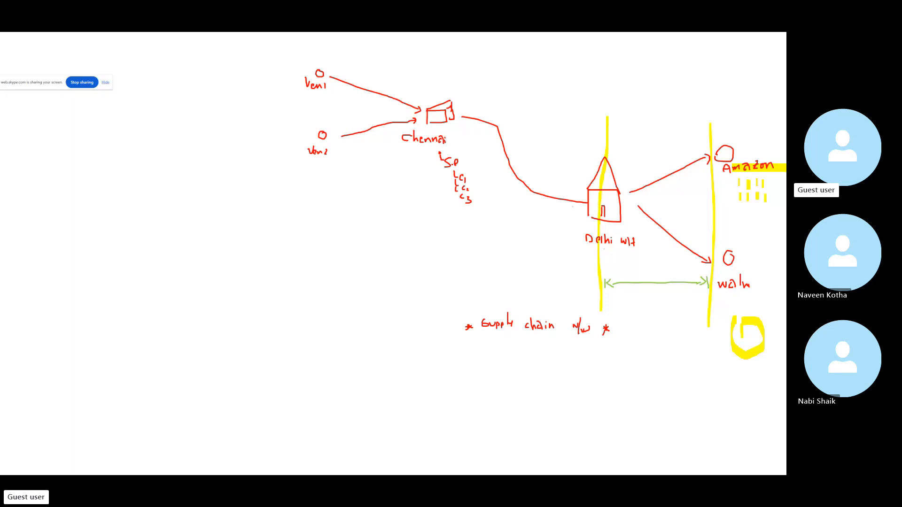
Step: Highlight the Chennai-to-Delhi warehouse leg in yellow with a vertical line through Chennai and a double-headed arrow to the Delhi line
{"action": "right_click", "coordinate": [324, 254]}
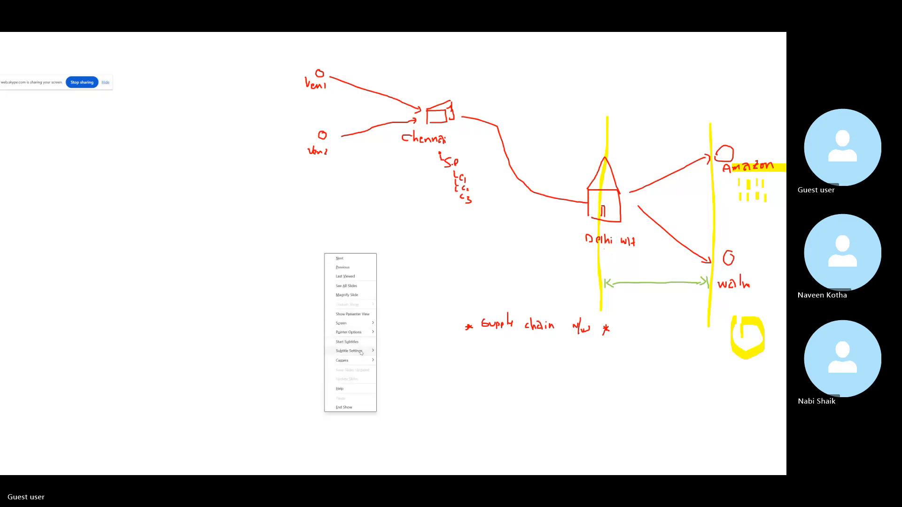
{"action": "mouse_move", "coordinate": [364, 332]}
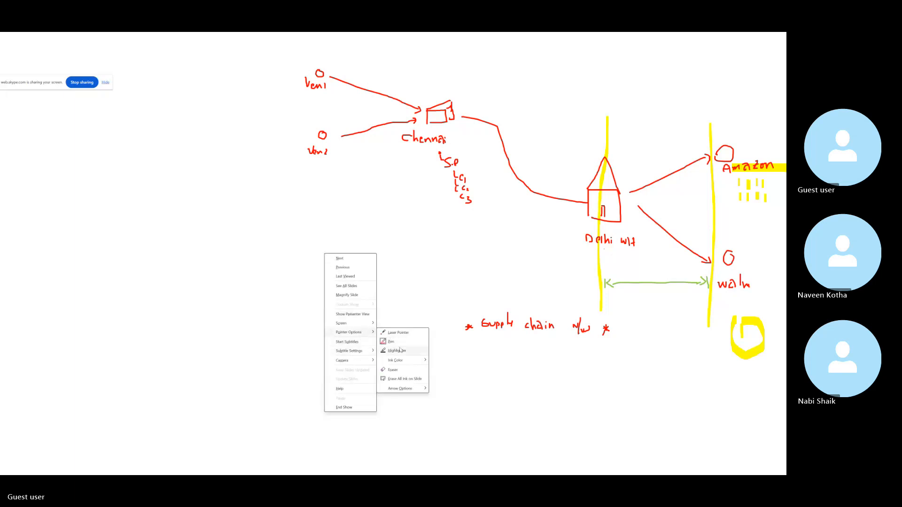
{"action": "left_click", "coordinate": [397, 350]}
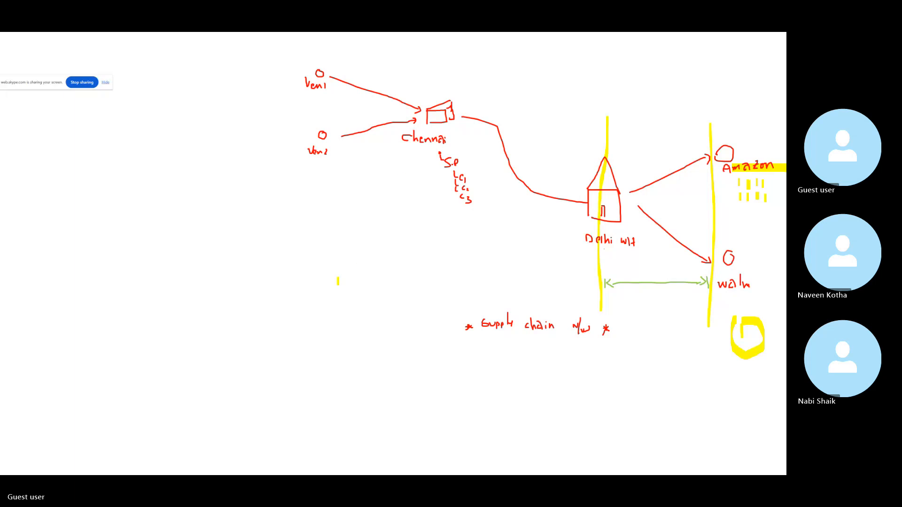
{"action": "mouse_move", "coordinate": [430, 266]}
{"action": "left_mouse_down"}
{"action": "mouse_move", "coordinate": [430, 301]}
{"action": "mouse_move", "coordinate": [438, 284]}
{"action": "mouse_move", "coordinate": [596, 284]}
{"action": "left_mouse_up"}
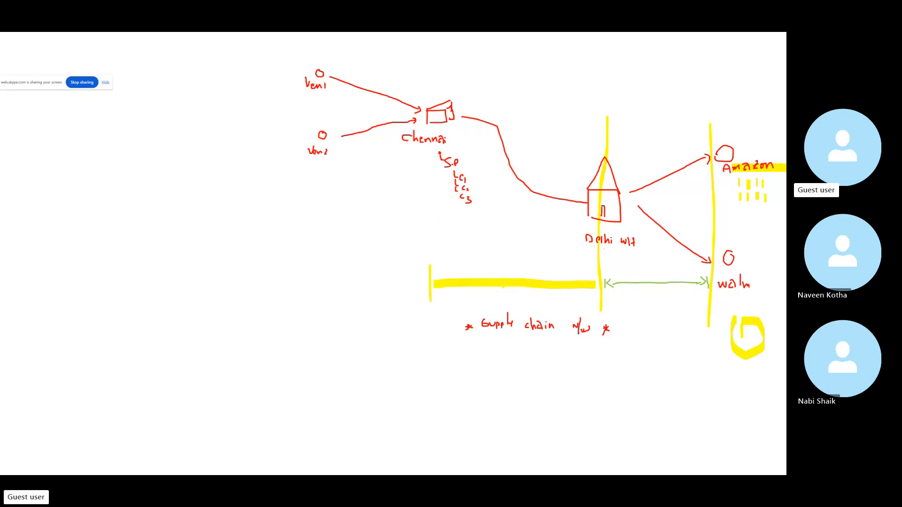
{"action": "left_click_drag", "start_coordinate": [442, 274], "coordinate": [452, 295]}
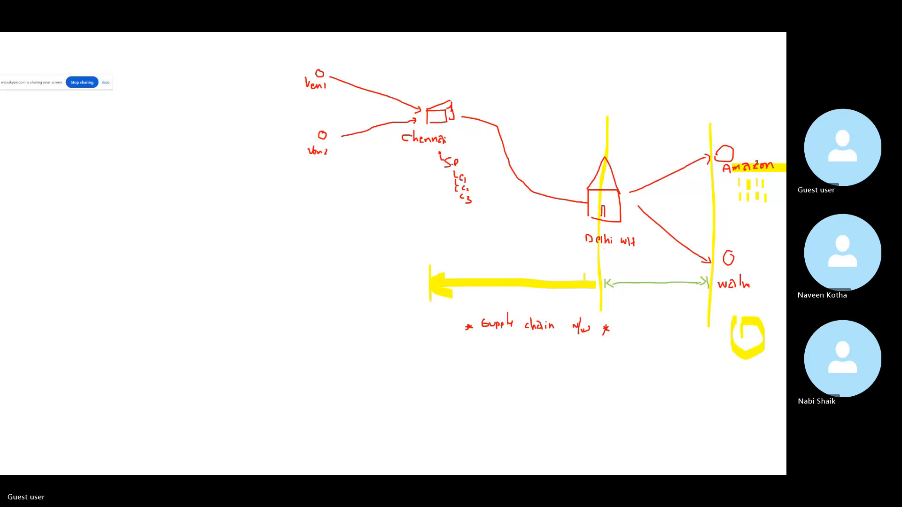
{"action": "left_click_drag", "start_coordinate": [584, 274], "coordinate": [590, 297]}
{"action": "left_click_drag", "start_coordinate": [425, 62], "coordinate": [422, 292]}
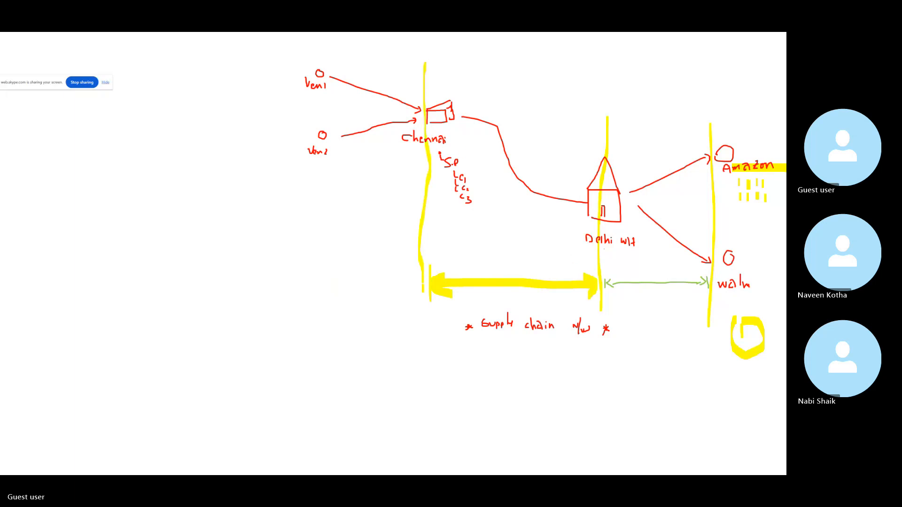
Step: Switch to Excel and examine the Transportation sheet's product, location and ship-from columns and the Outbound Location Demand for W11 2025
{"action": "key", "text": "alt+Tab"}
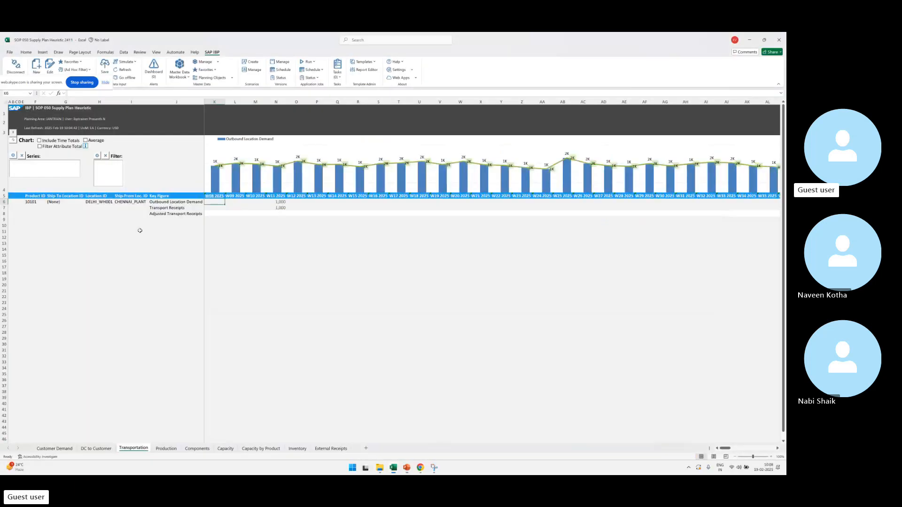
{"action": "left_click", "coordinate": [130, 239]}
{"action": "left_click", "coordinate": [162, 203]}
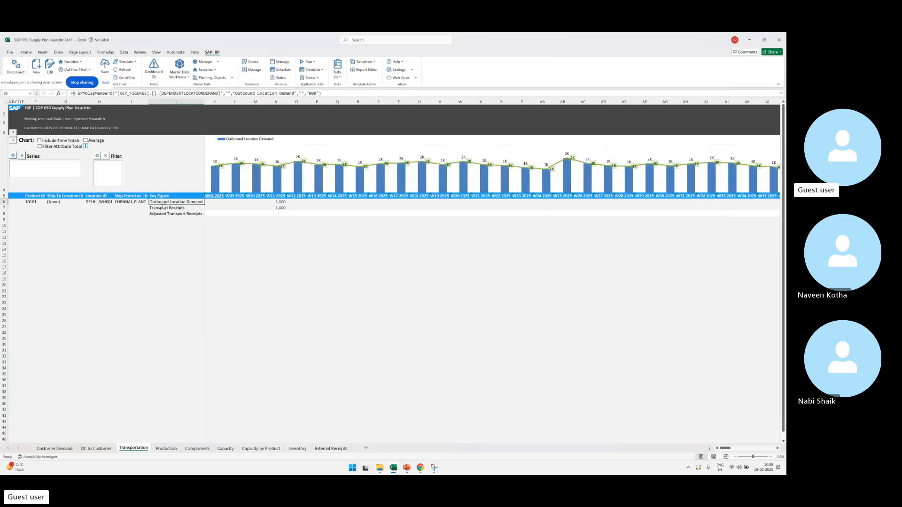
{"action": "left_click_drag", "start_coordinate": [41, 196], "coordinate": [37, 215]}
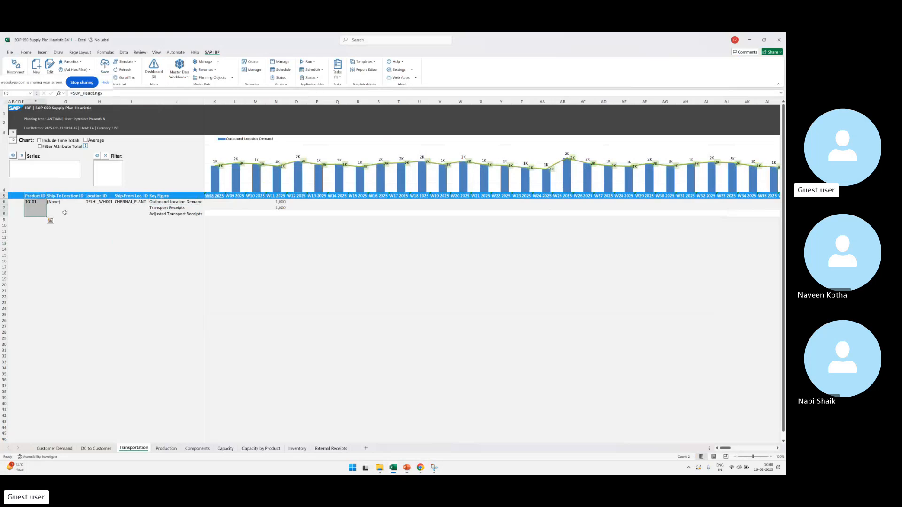
{"action": "left_click_drag", "start_coordinate": [94, 197], "coordinate": [100, 219]}
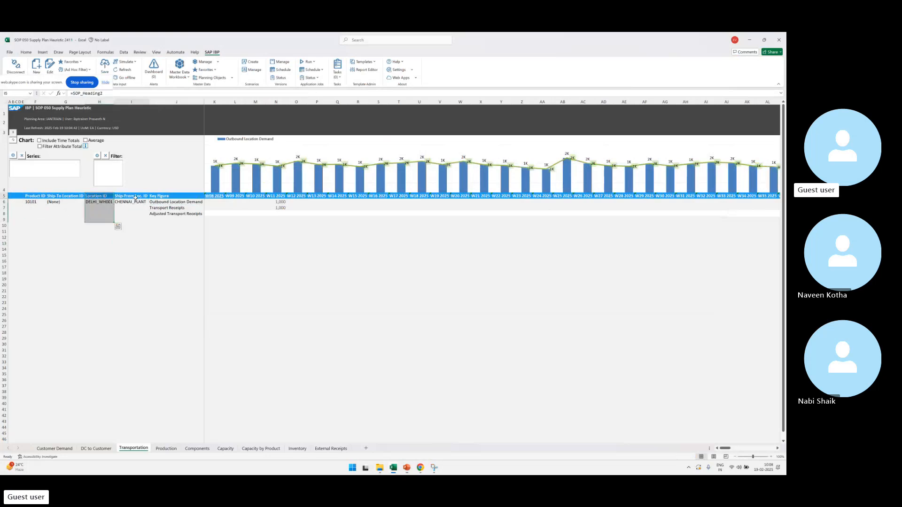
{"action": "left_click", "coordinate": [135, 202]}
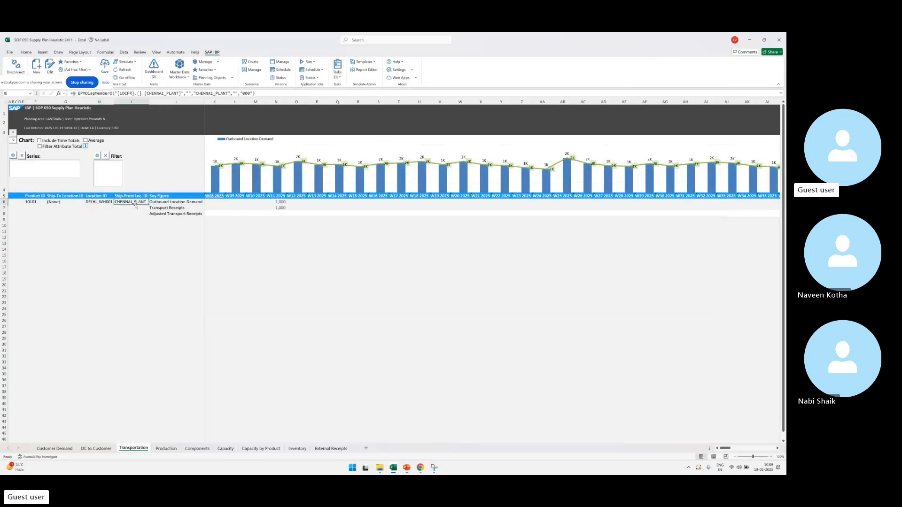
{"action": "left_click", "coordinate": [283, 203]}
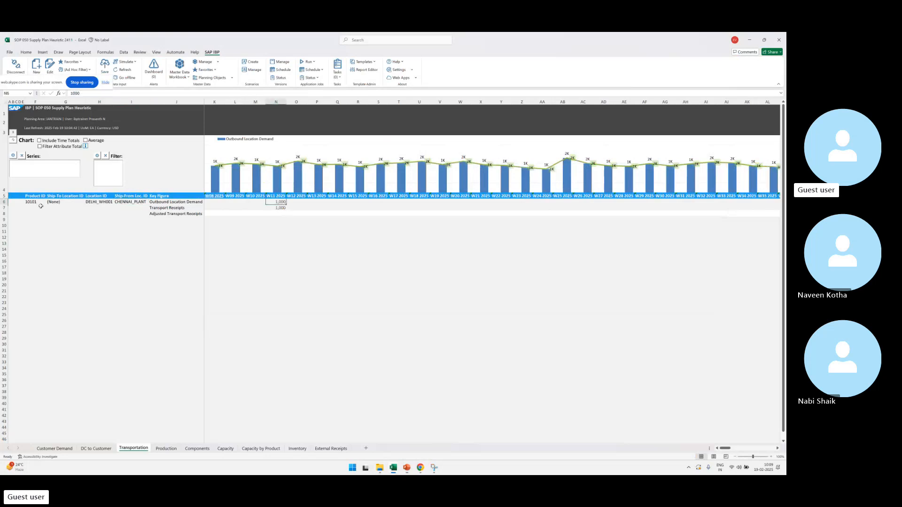
Step: Open the Production sheet and examine product 10101's Dependent Demand and Production Receipts at CHENNAI_PLANT in W11 2025
{"action": "left_click", "coordinate": [174, 450]}
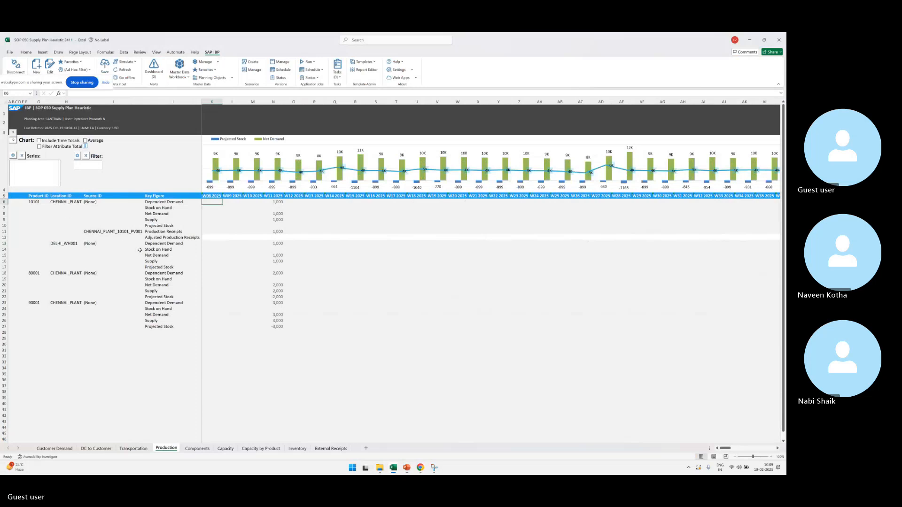
{"action": "left_click_drag", "start_coordinate": [277, 202], "coordinate": [44, 201]}
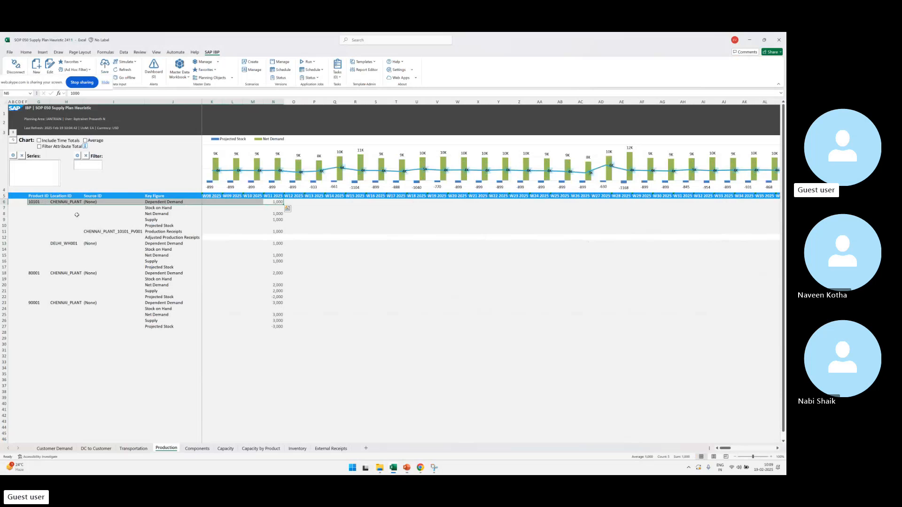
{"action": "left_click_drag", "start_coordinate": [274, 232], "coordinate": [115, 236]}
{"action": "left_click", "coordinate": [290, 307]}
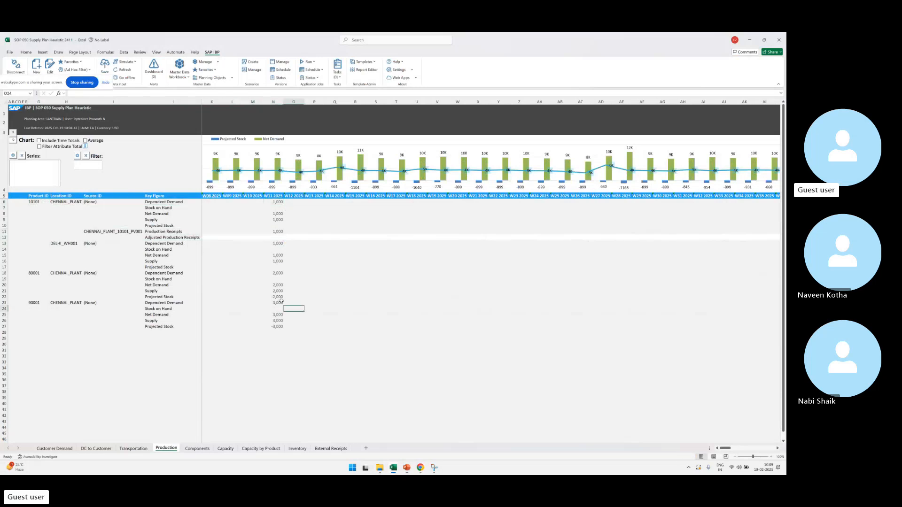
Step: Shade the source ID CHENNAI_PLANT_10101_PV001, its Production Receipts label and its W11 2025 value light green
{"action": "left_click", "coordinate": [114, 233]}
{"action": "left_click", "coordinate": [25, 52]}
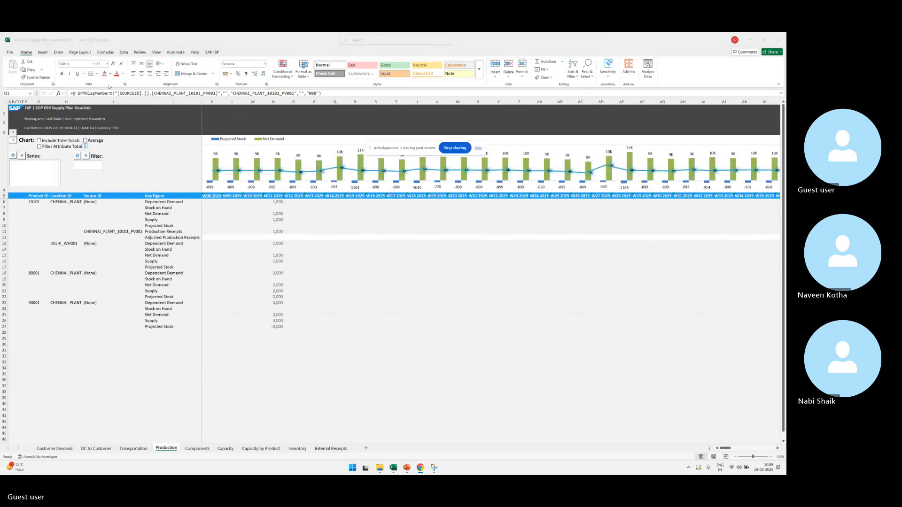
{"action": "left_click", "coordinate": [111, 75]}
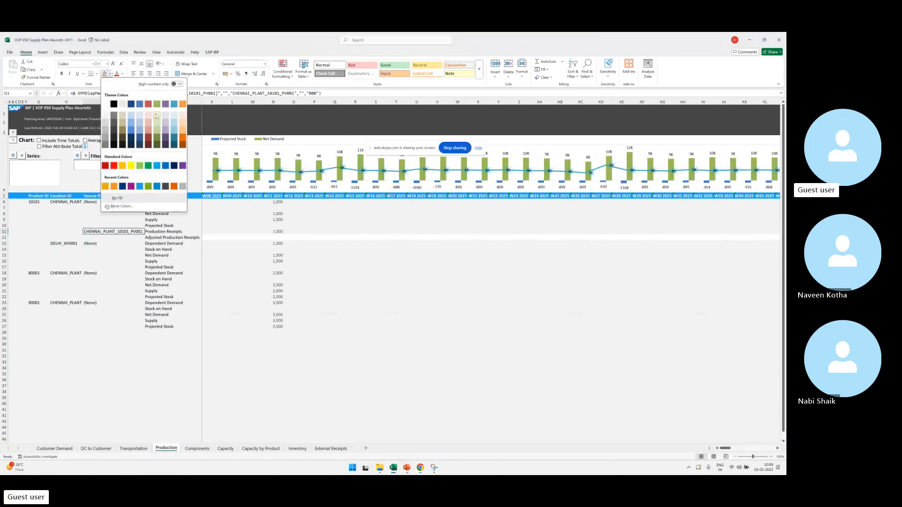
{"action": "left_click", "coordinate": [156, 116]}
{"action": "left_click", "coordinate": [174, 230]}
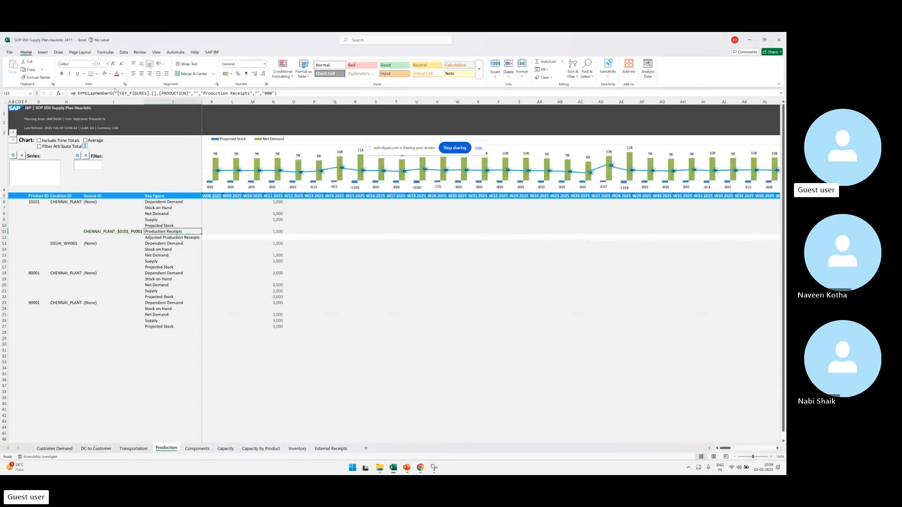
{"action": "left_click", "coordinate": [274, 230]}
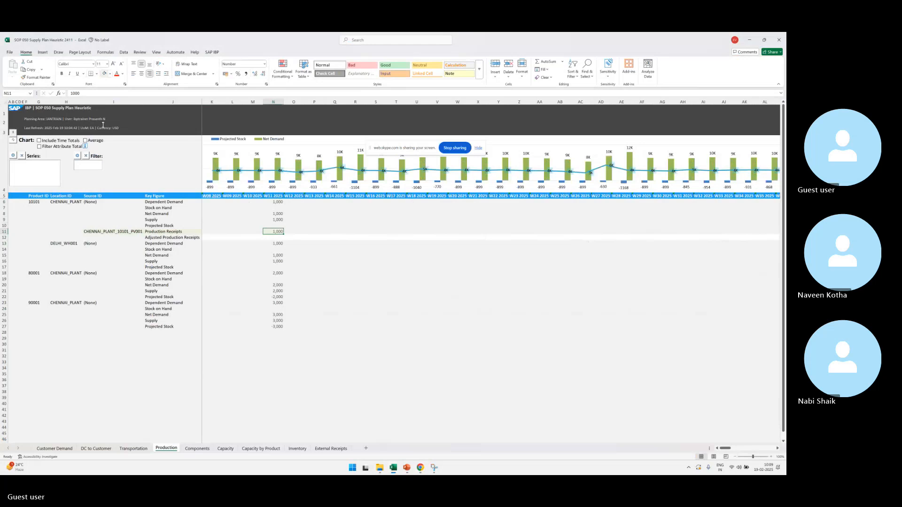
Step: Shade product 10101 light orange in the Components sheet and examine component 80001's Outbound Production Demand in W11 2025
{"action": "left_click", "coordinate": [197, 448]}
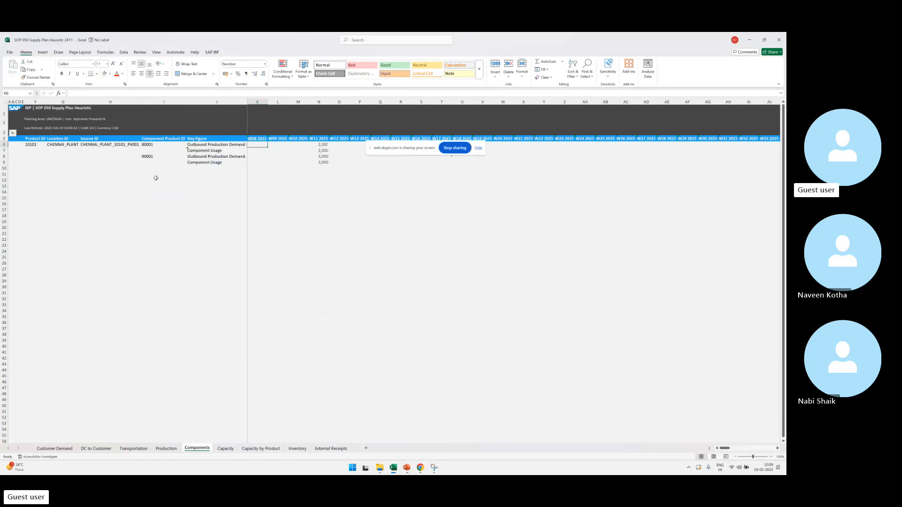
{"action": "left_click", "coordinate": [35, 144]}
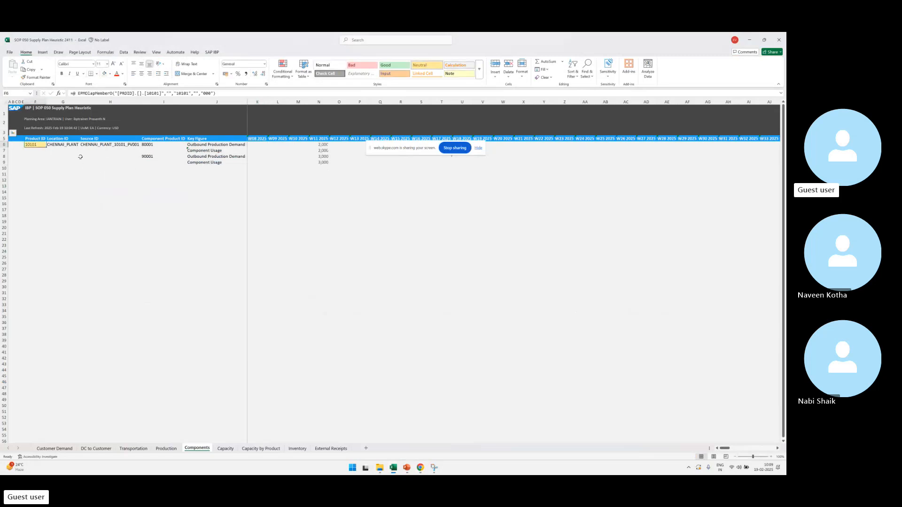
{"action": "left_click", "coordinate": [71, 146]}
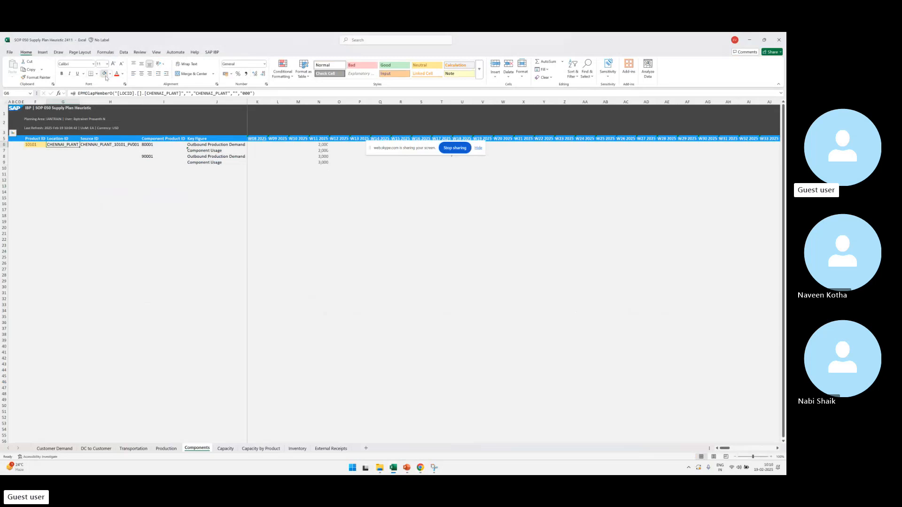
{"action": "left_click", "coordinate": [153, 146]}
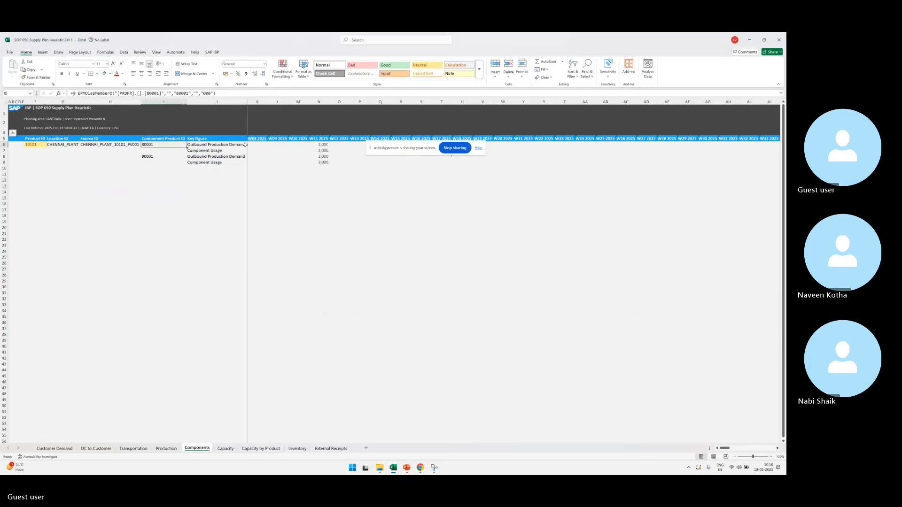
{"action": "left_click", "coordinate": [235, 146]}
{"action": "left_click", "coordinate": [319, 145]}
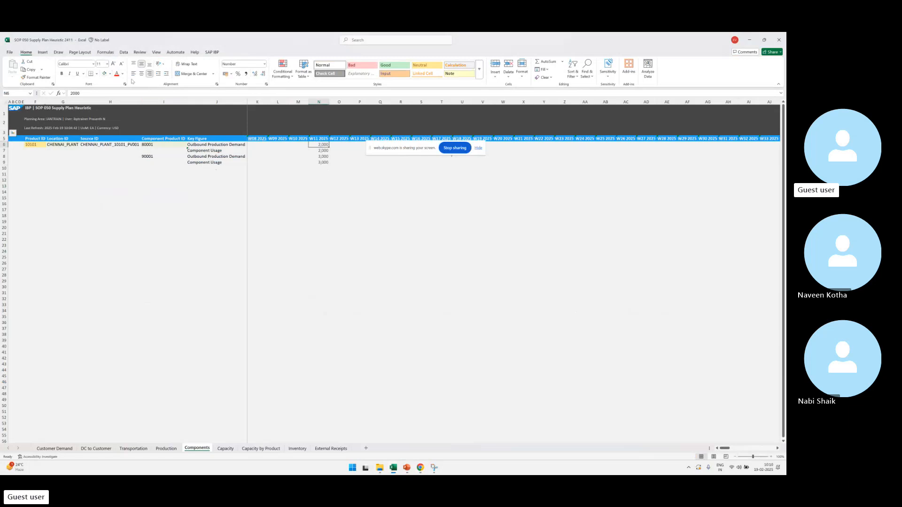
Step: Shade component 90001 and its W11 2025 Outbound Production Demand value light green
{"action": "left_click", "coordinate": [140, 157]}
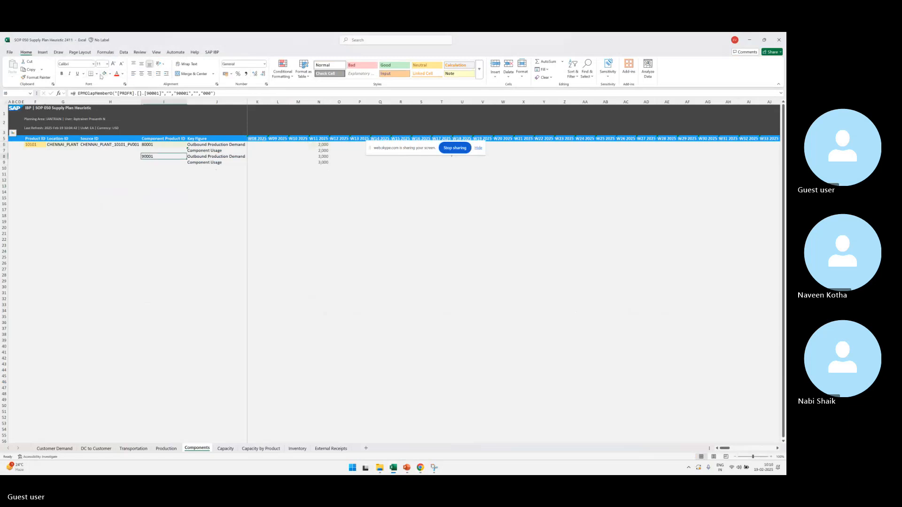
{"action": "left_click", "coordinate": [110, 74]}
{"action": "left_click", "coordinate": [157, 121]}
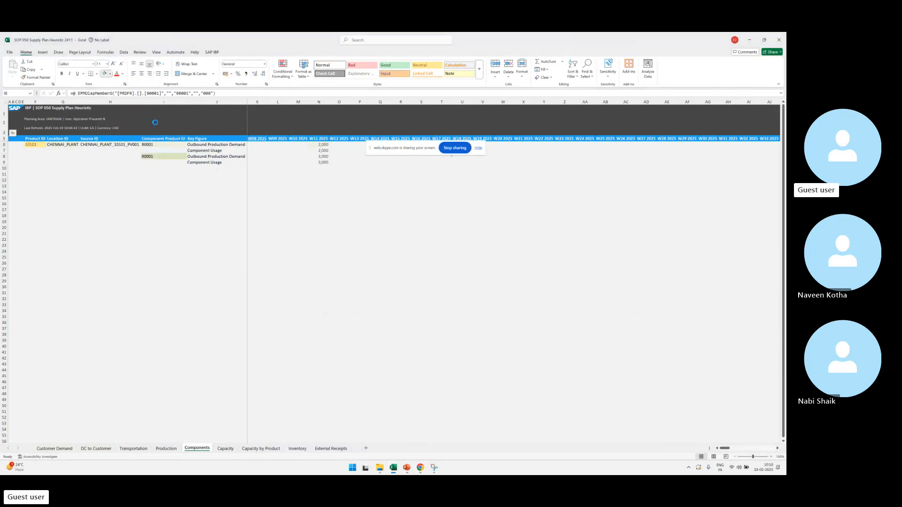
{"action": "left_click", "coordinate": [319, 162]}
{"action": "key", "text": "Up"}
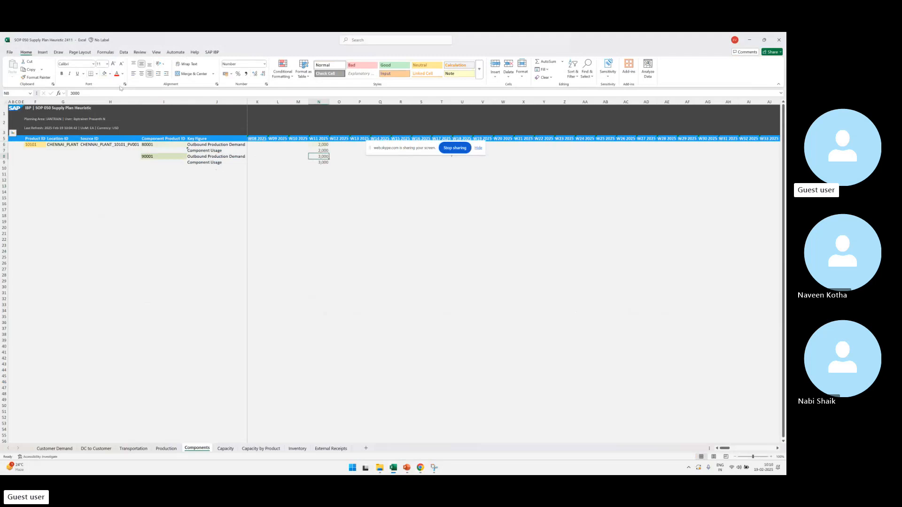
{"action": "left_click", "coordinate": [105, 73]}
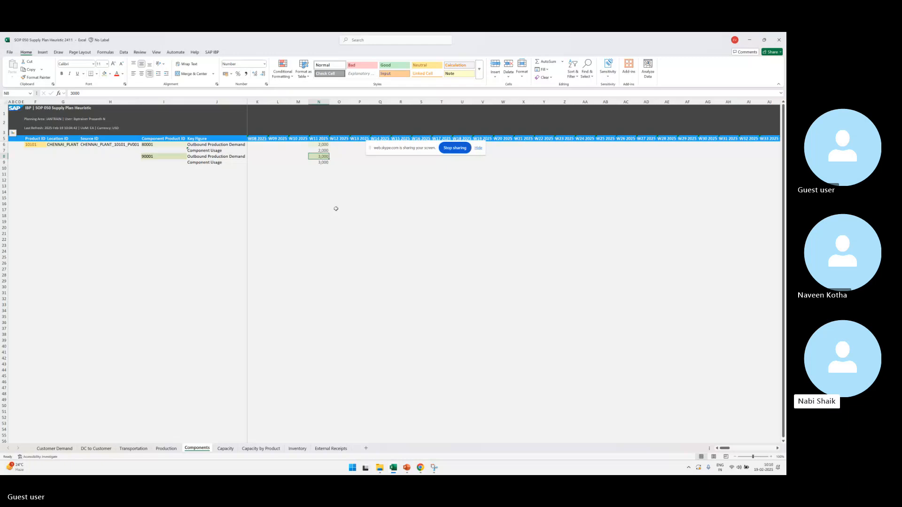
Step: Compare the component demand with the component coefficients for 80001 and 90001 in the Production Source Item sheet of the Book4 workbook
{"action": "left_click", "coordinate": [159, 149]}
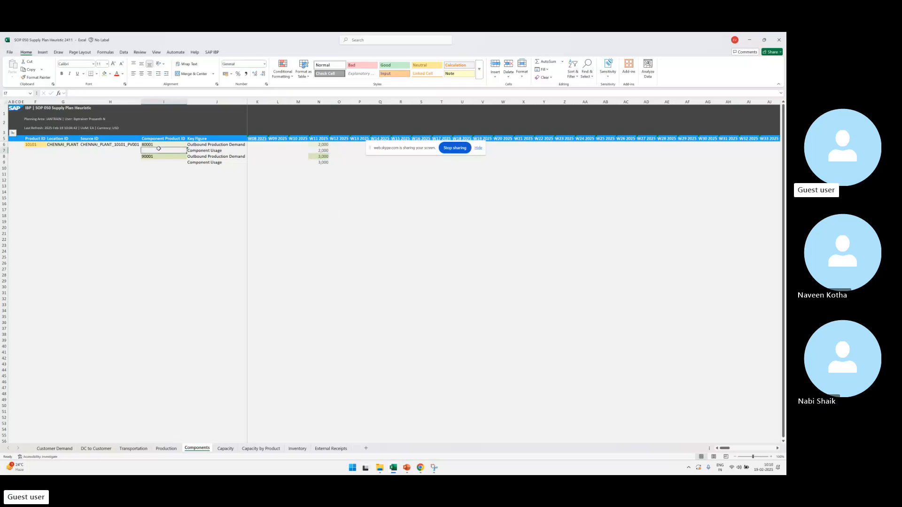
{"action": "left_click", "coordinate": [323, 156]}
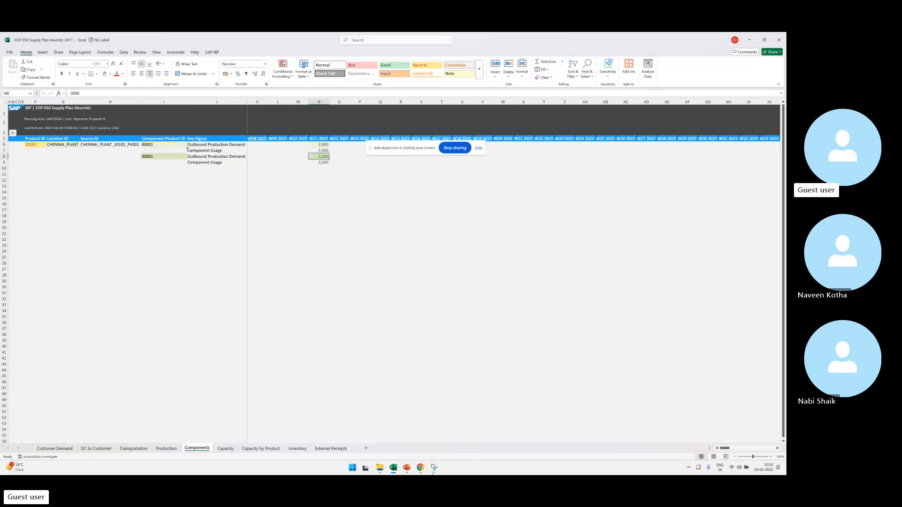
{"action": "mouse_move", "coordinate": [395, 470]}
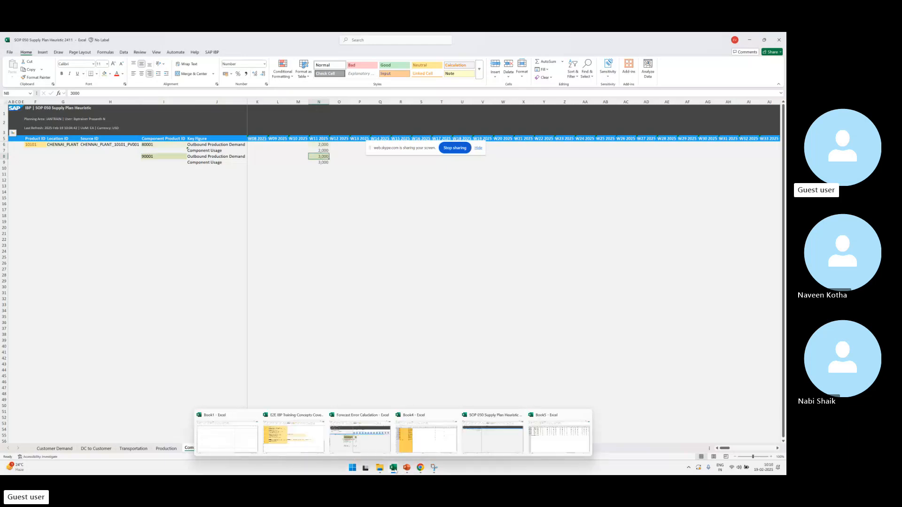
{"action": "left_click", "coordinate": [425, 438]}
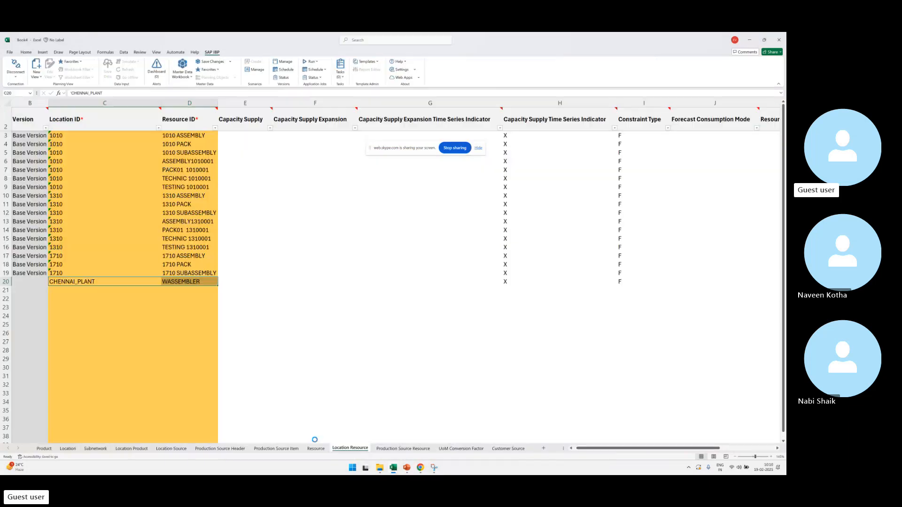
{"action": "left_click", "coordinate": [283, 448]}
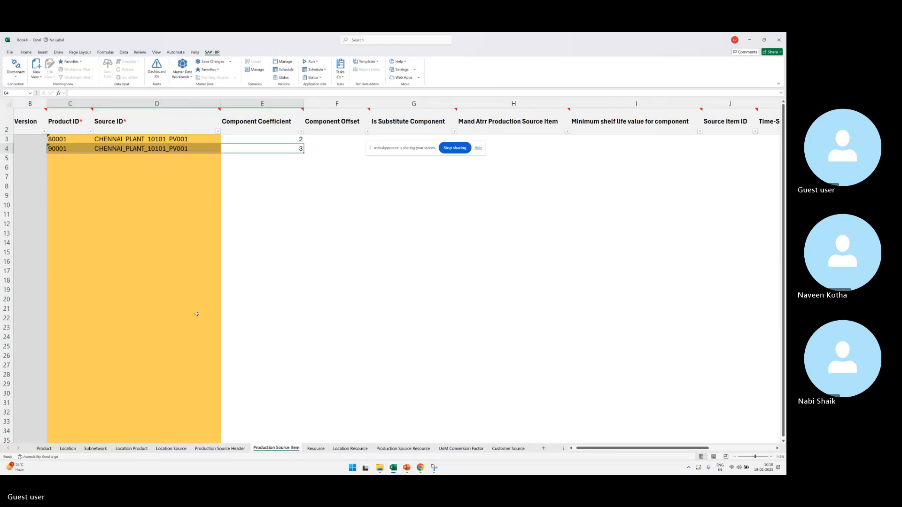
{"action": "left_click", "coordinate": [334, 214]}
{"action": "left_click", "coordinate": [285, 139]}
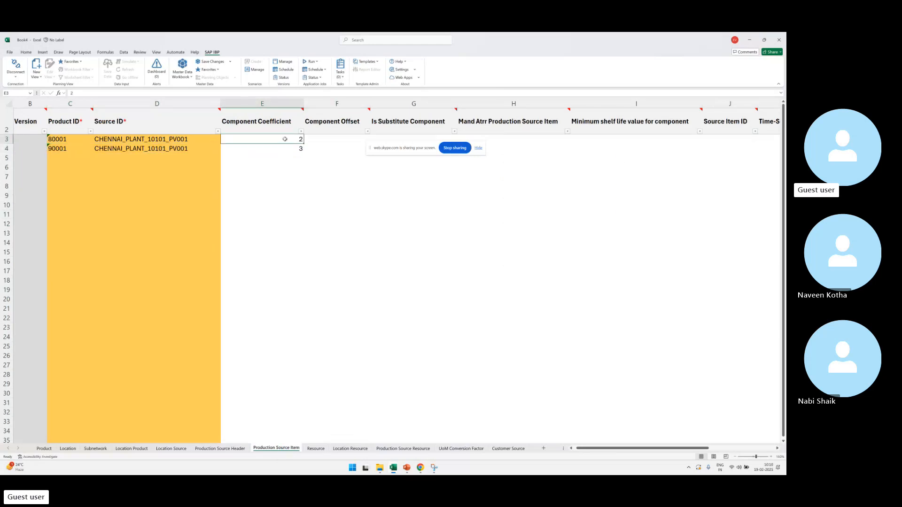
{"action": "left_click_drag", "start_coordinate": [285, 139], "coordinate": [71, 139]}
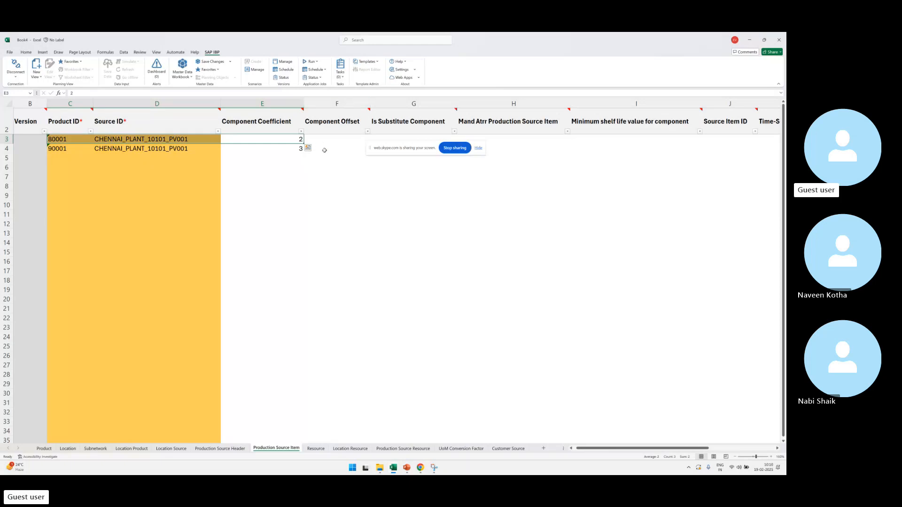
Step: Compare component 90001's source entry with the outbound production demand of 80001 and 90001 in the SOP 050 Supply Plan Heuristic workbook's Components sheet
{"action": "left_click_drag", "start_coordinate": [324, 150], "coordinate": [274, 148]}
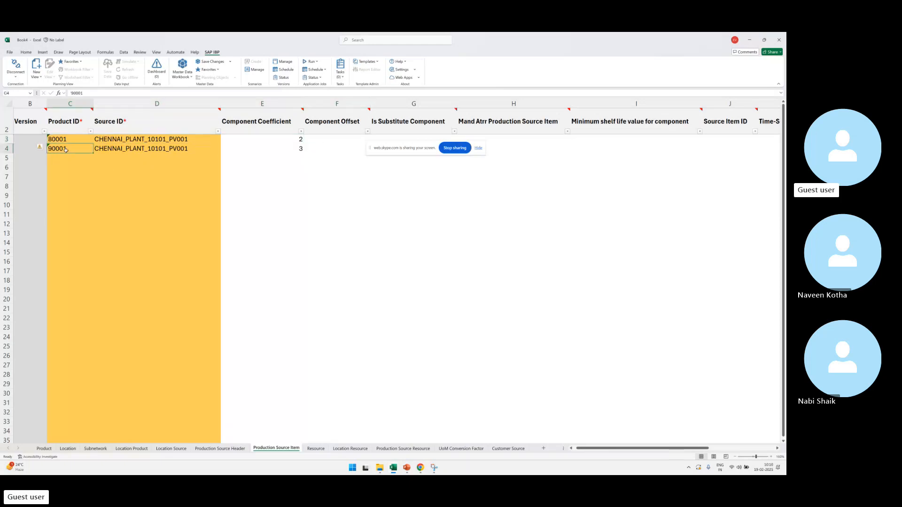
{"action": "left_click", "coordinate": [158, 148]}
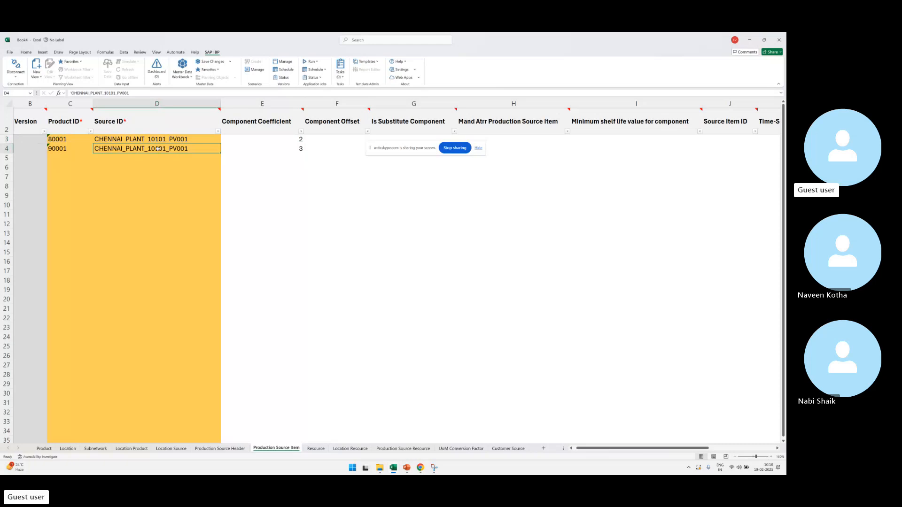
{"action": "mouse_move", "coordinate": [407, 470]}
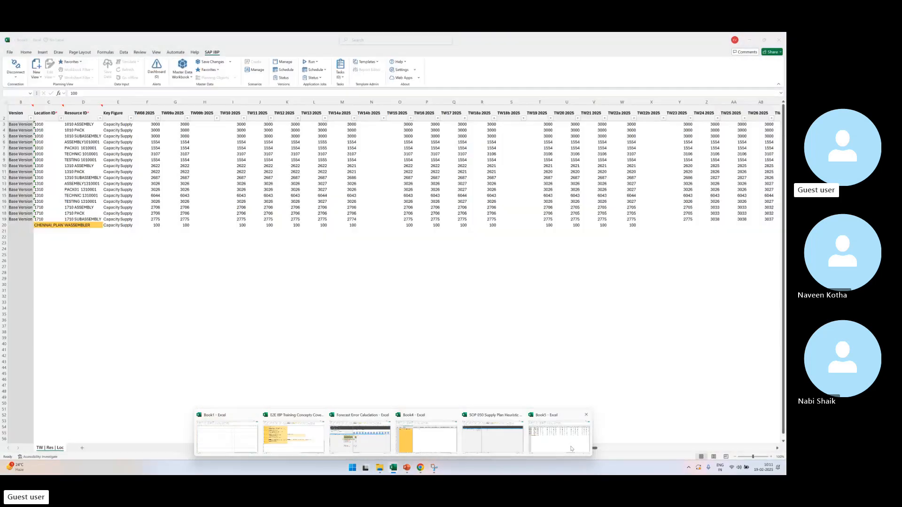
{"action": "left_click", "coordinate": [492, 437]}
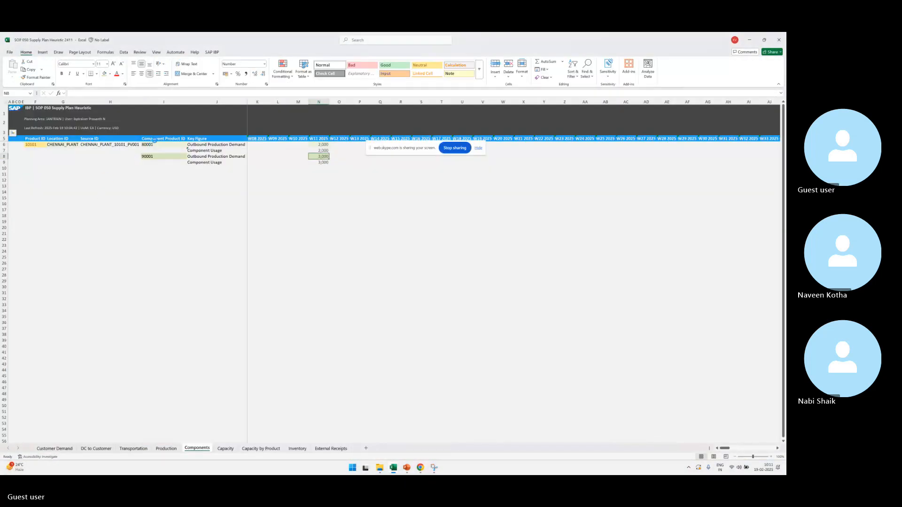
{"action": "left_click_drag", "start_coordinate": [149, 168], "coordinate": [153, 162]}
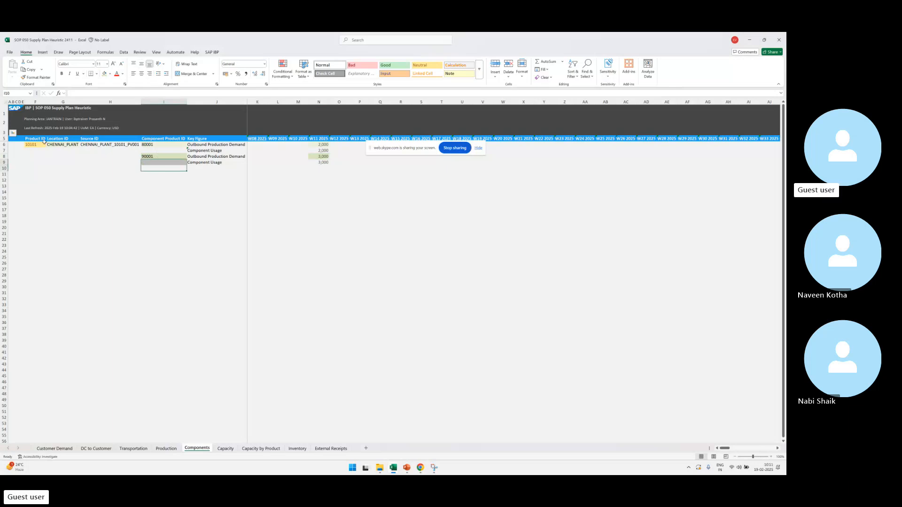
{"action": "left_click_drag", "start_coordinate": [34, 158], "coordinate": [34, 145]}
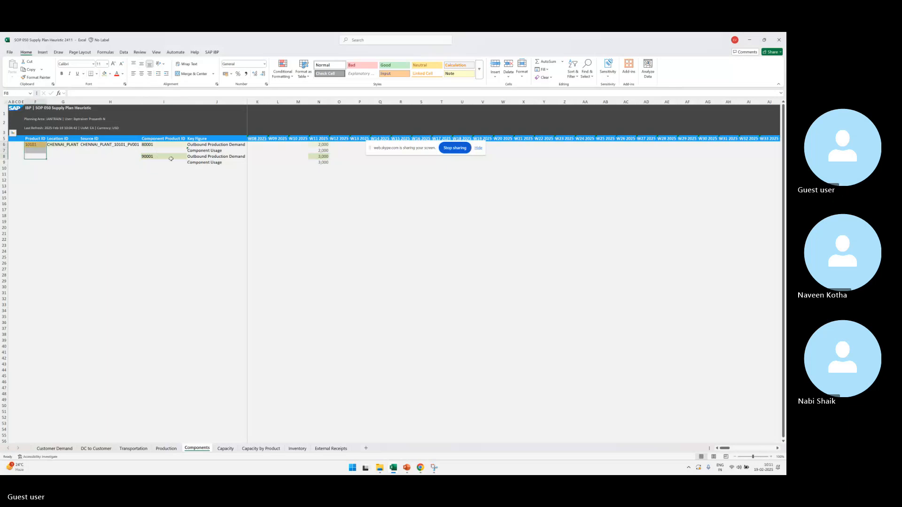
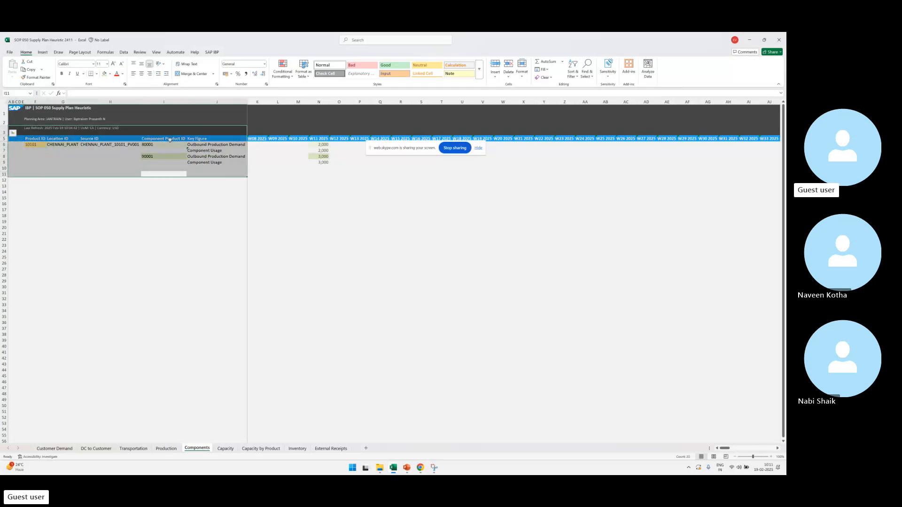
{"action": "left_click", "coordinate": [161, 150]}
{"action": "left_click_drag", "start_coordinate": [160, 144], "coordinate": [158, 172]}
{"action": "left_click_drag", "start_coordinate": [319, 145], "coordinate": [27, 158]}
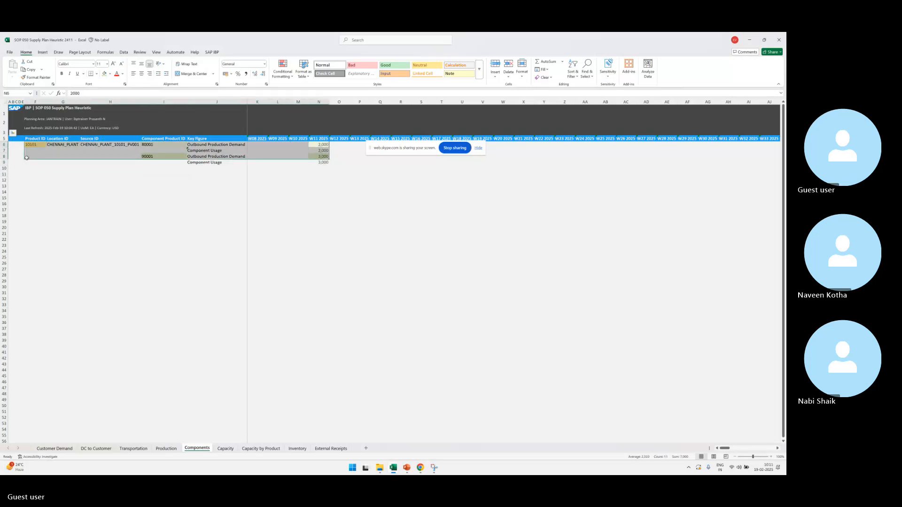
{"action": "left_click", "coordinate": [191, 207]}
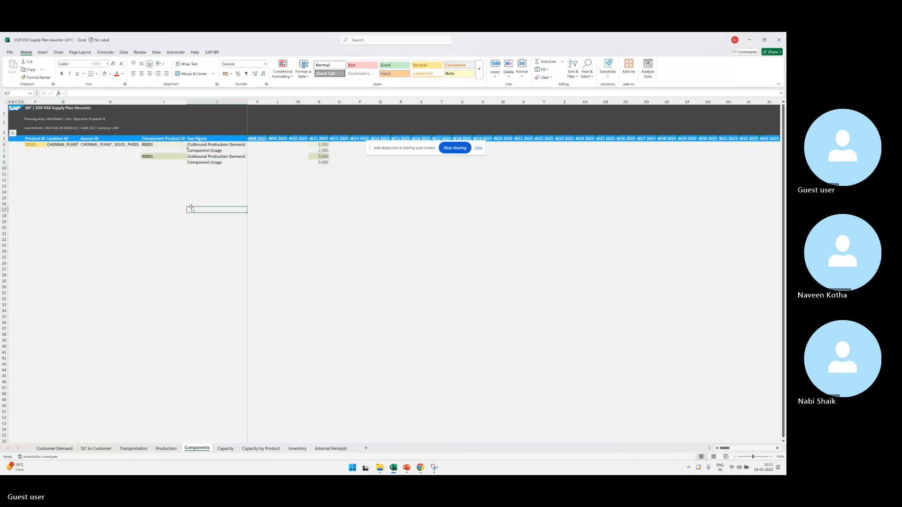
Step: Shade the Capacity Supply label and its W11 2025 value light green in the Capacity sheet
{"action": "left_click", "coordinate": [225, 448]}
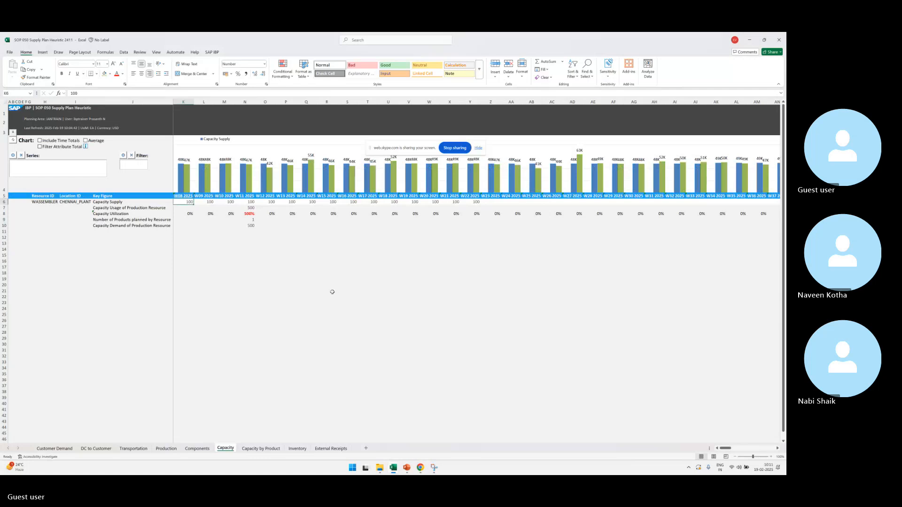
{"action": "left_click", "coordinate": [128, 203]}
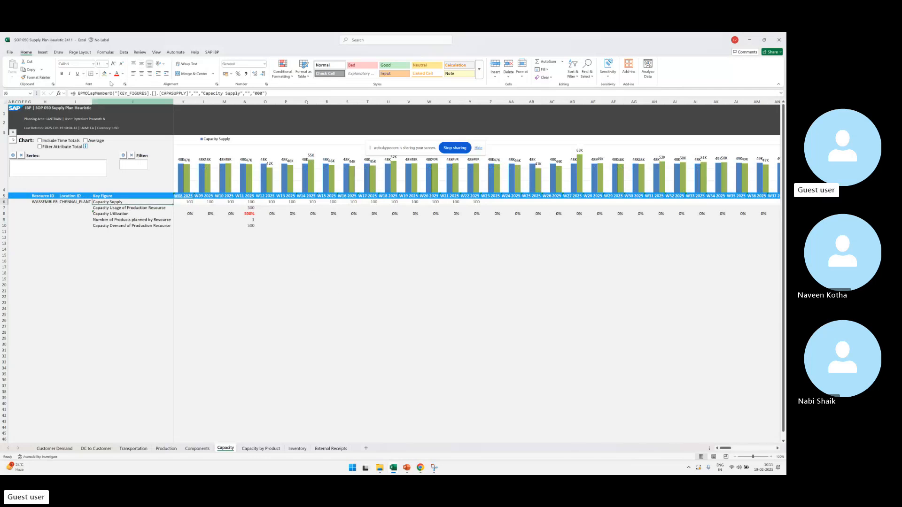
{"action": "left_click", "coordinate": [248, 202]}
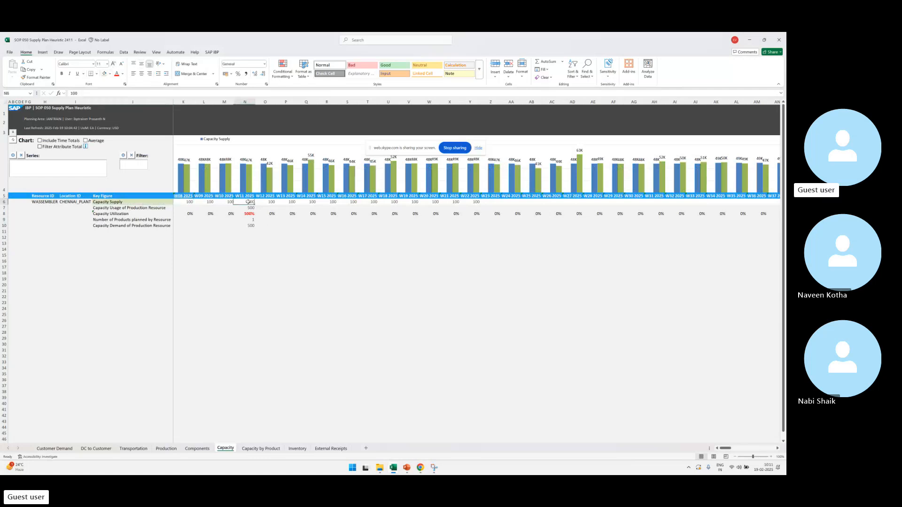
Step: Shade the Capacity Usage of Production Resource label and its W11 2025 value in a darker green
{"action": "left_click", "coordinate": [144, 209]}
{"action": "left_click", "coordinate": [110, 74]}
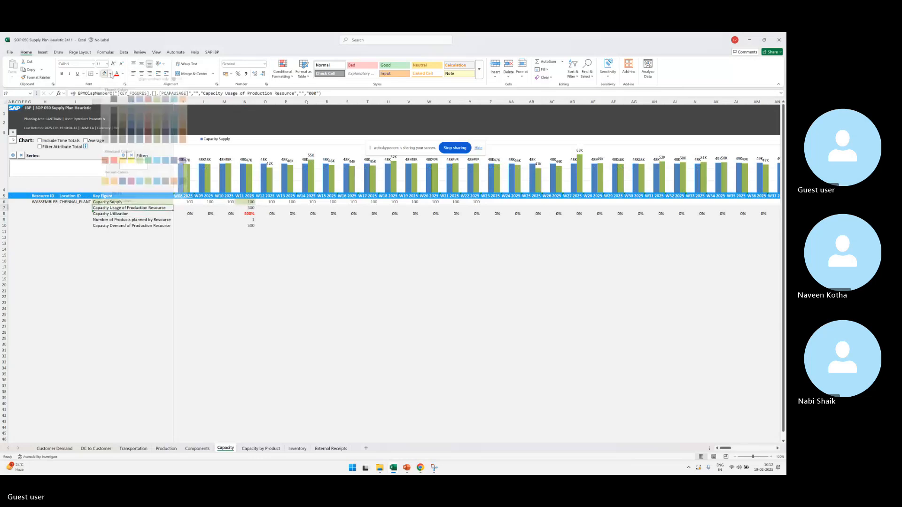
{"action": "left_click", "coordinate": [156, 132]}
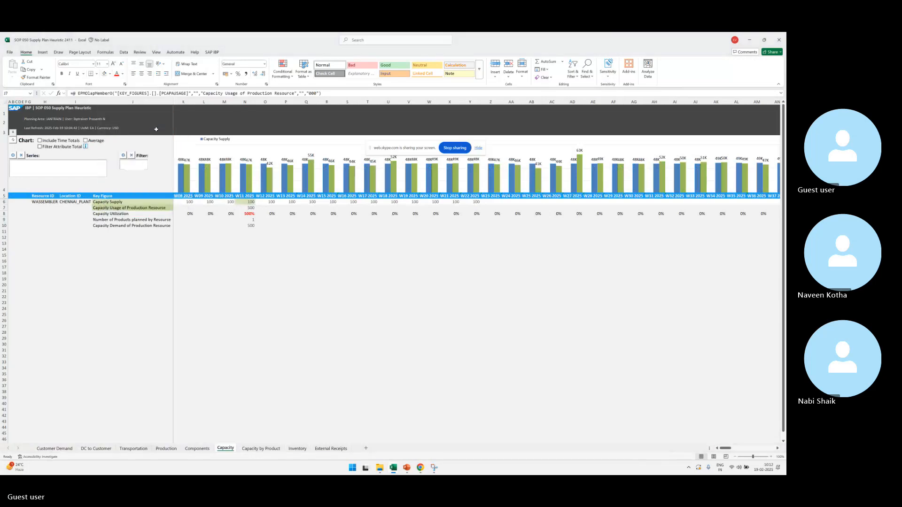
{"action": "left_click", "coordinate": [248, 208]}
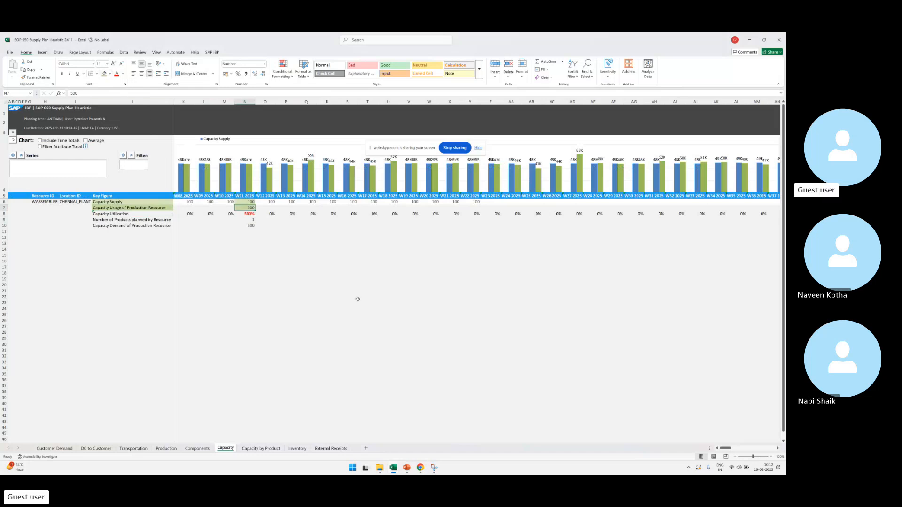
Step: Examine the W11 2025 capacity usage of resource WASSEMBLER at CHENNAI_PLANT
{"action": "left_click", "coordinate": [159, 208]}
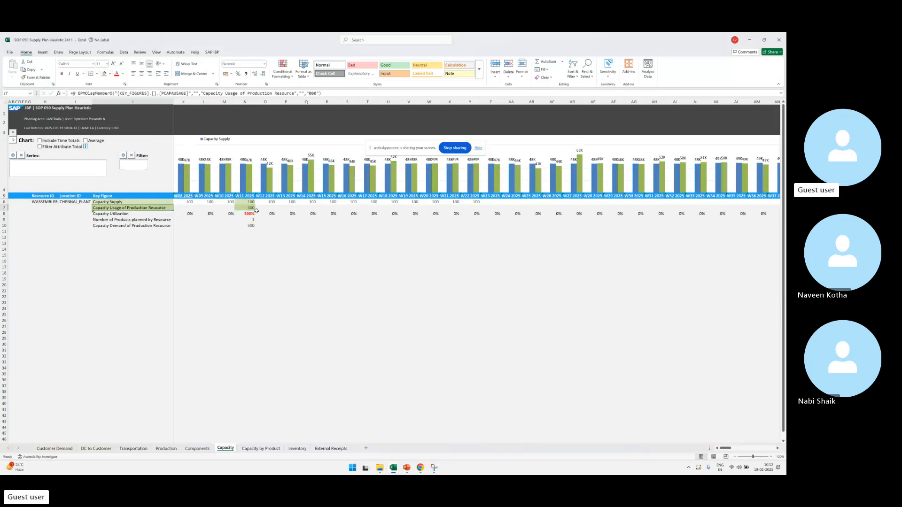
{"action": "left_click_drag", "start_coordinate": [264, 208], "coordinate": [91, 208]}
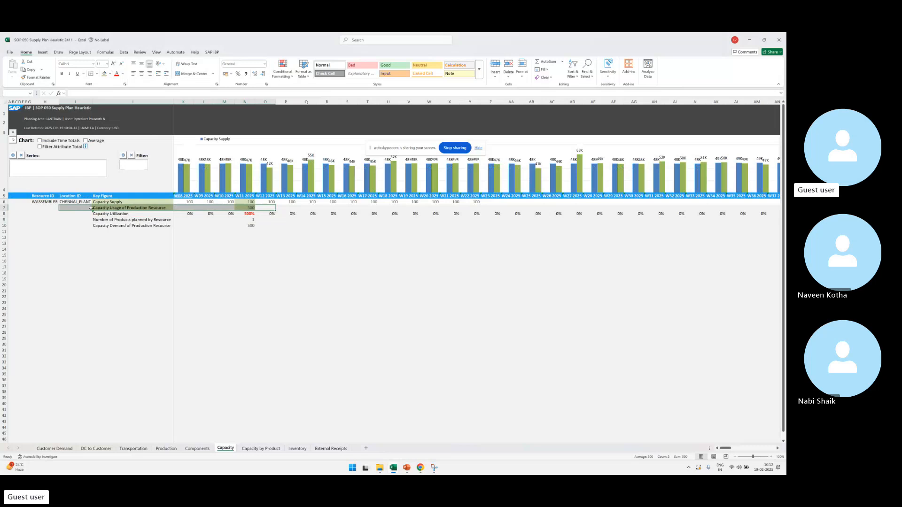
{"action": "left_click", "coordinate": [389, 302]}
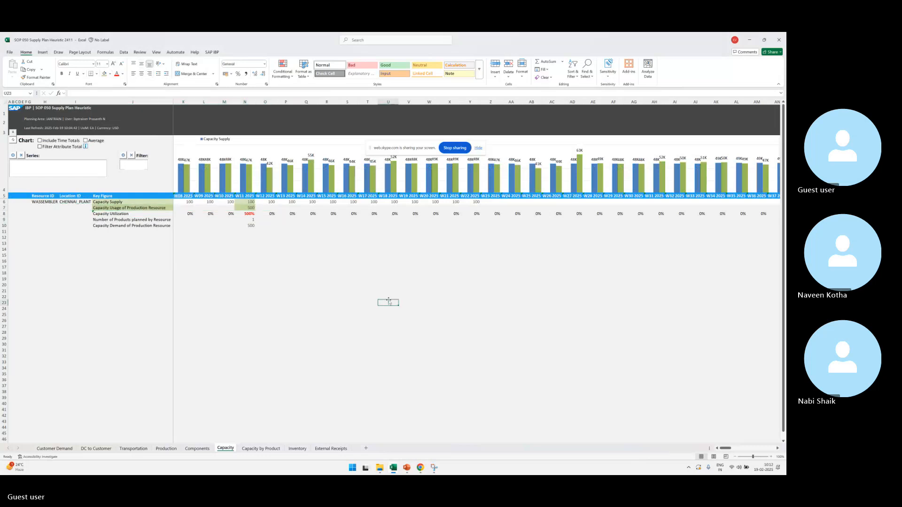
{"action": "left_click_drag", "start_coordinate": [287, 208], "coordinate": [82, 207]}
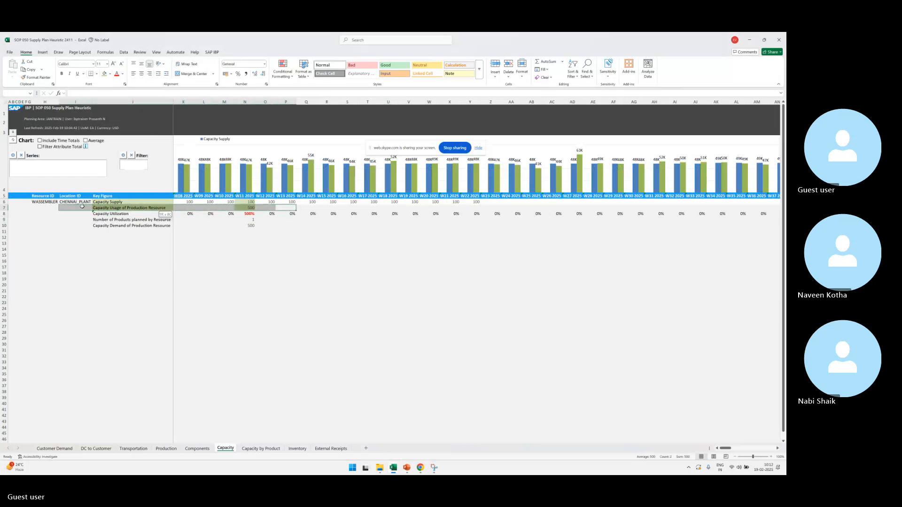
Step: Open the Production Source Resource sheet in the Book4 workbook to find WASSEMBLER's capacity consumption rate
{"action": "mouse_move", "coordinate": [395, 472]}
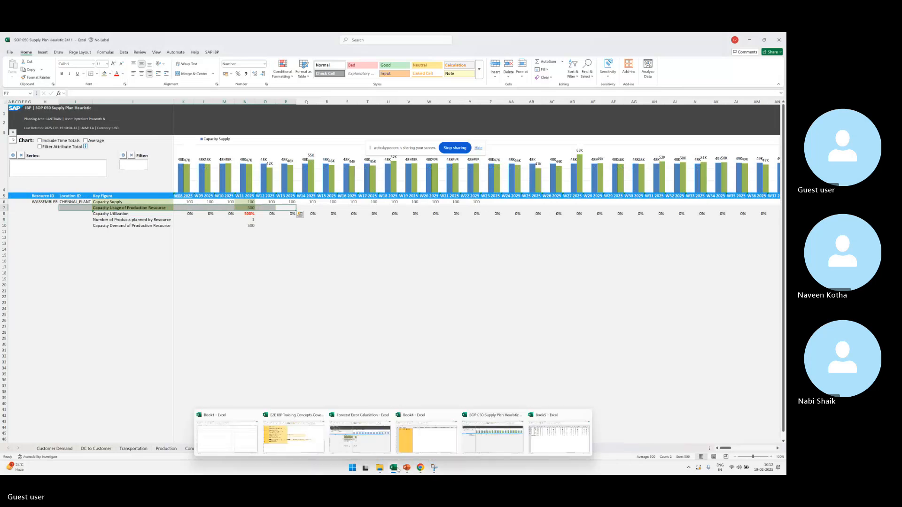
{"action": "left_click", "coordinate": [426, 437]}
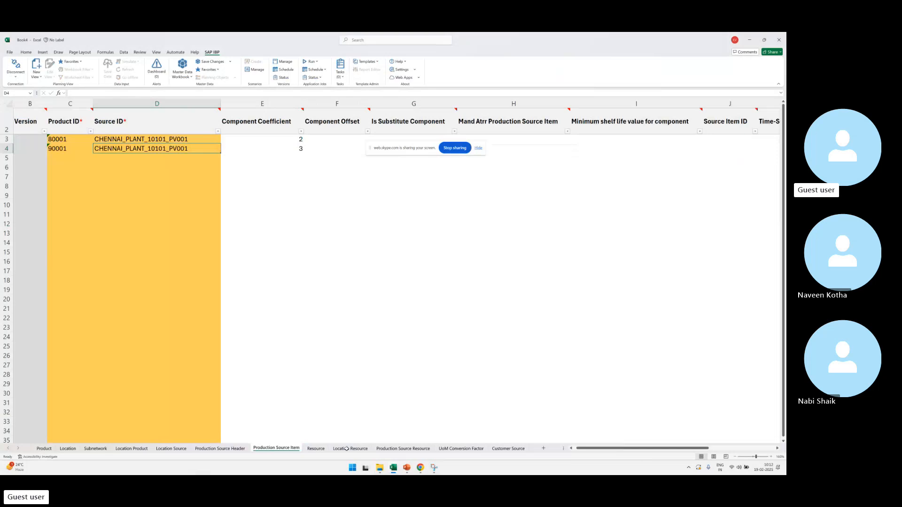
{"action": "key", "text": "ctrl+Page_Down"}
{"action": "key", "text": "ctrl+Page_Down"}
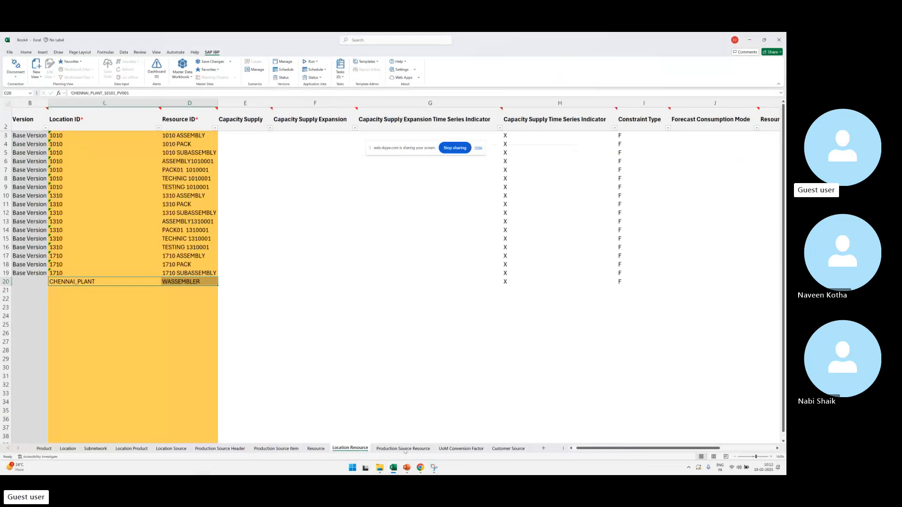
{"action": "left_click", "coordinate": [404, 449]}
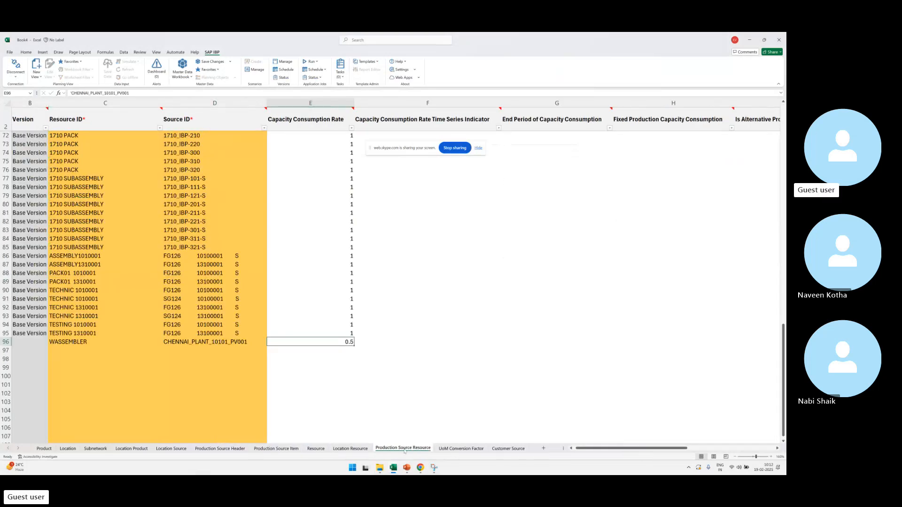
{"action": "left_click", "coordinate": [303, 408]}
Step: Apply the Good cell style to source ID CHENNAI_PLANT_10101_PV001 and its resource ID WASSEMBLER
{"action": "left_click", "coordinate": [202, 346]}
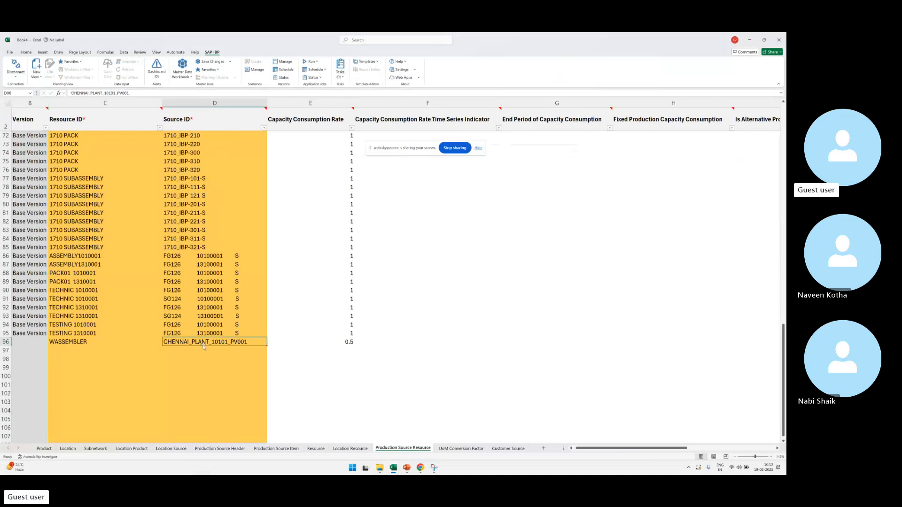
{"action": "left_click", "coordinate": [30, 53]}
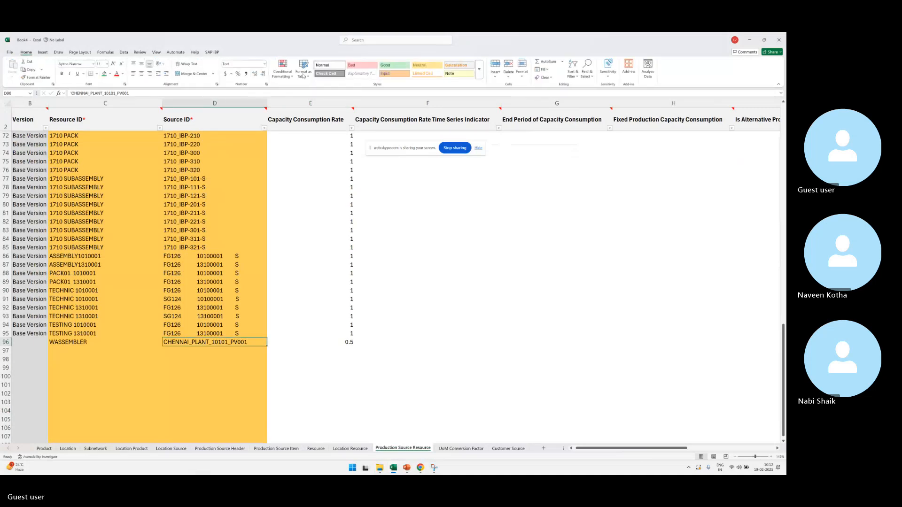
{"action": "left_click", "coordinate": [393, 66]}
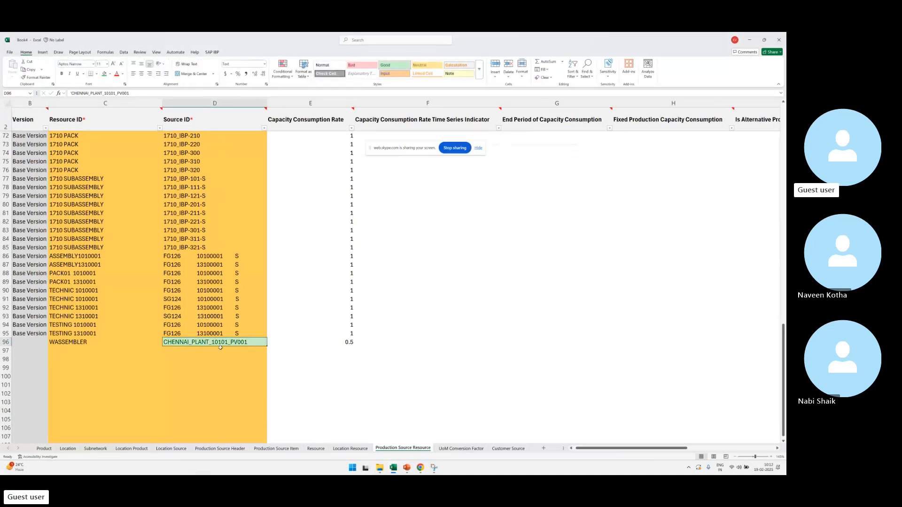
{"action": "left_click", "coordinate": [88, 344]}
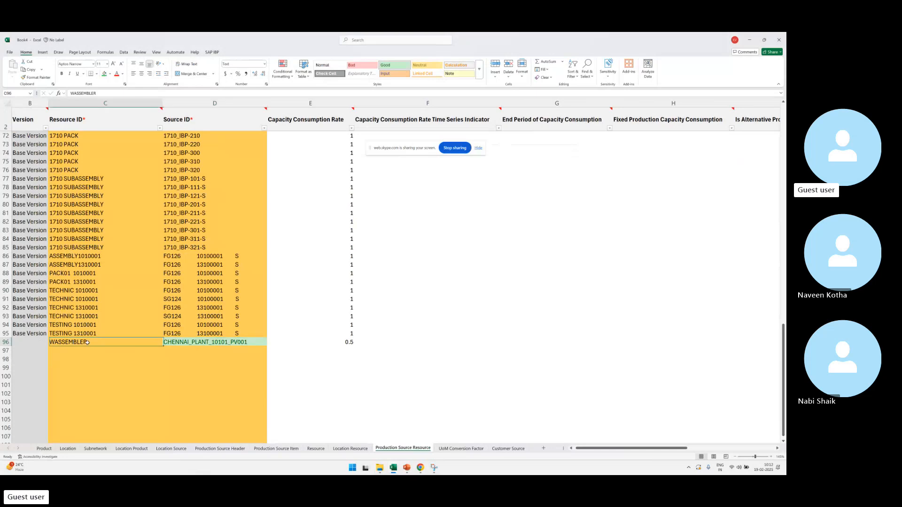
{"action": "left_click", "coordinate": [387, 65]}
Step: Apply the Good cell style to WASSEMBLER's capacity consumption rate and make it bold
{"action": "key", "text": "Right"}
{"action": "key", "text": "Right"}
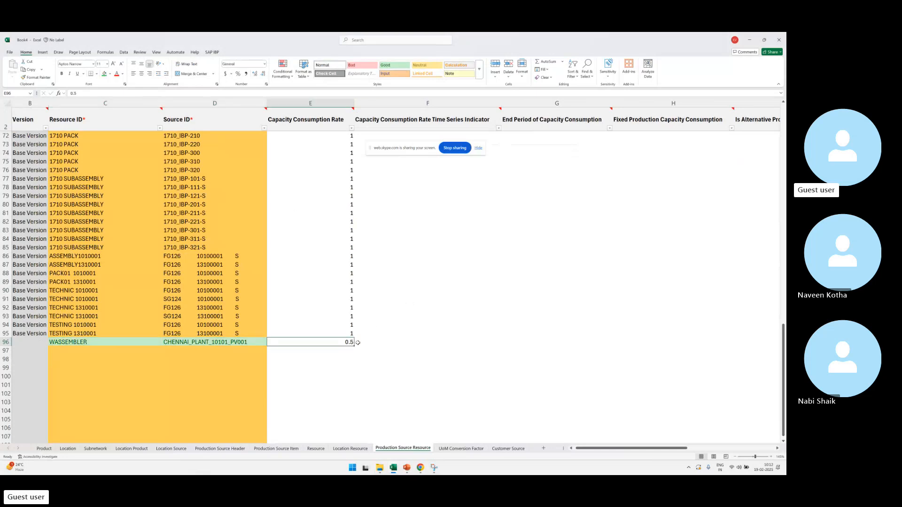
{"action": "left_click", "coordinate": [392, 66]}
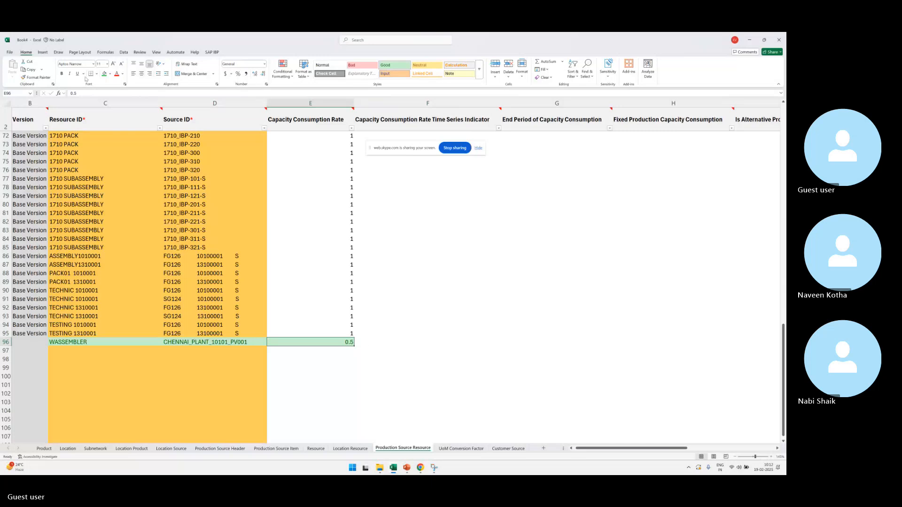
{"action": "left_click", "coordinate": [61, 75]}
{"action": "left_click", "coordinate": [392, 341]}
{"action": "left_click", "coordinate": [334, 343]}
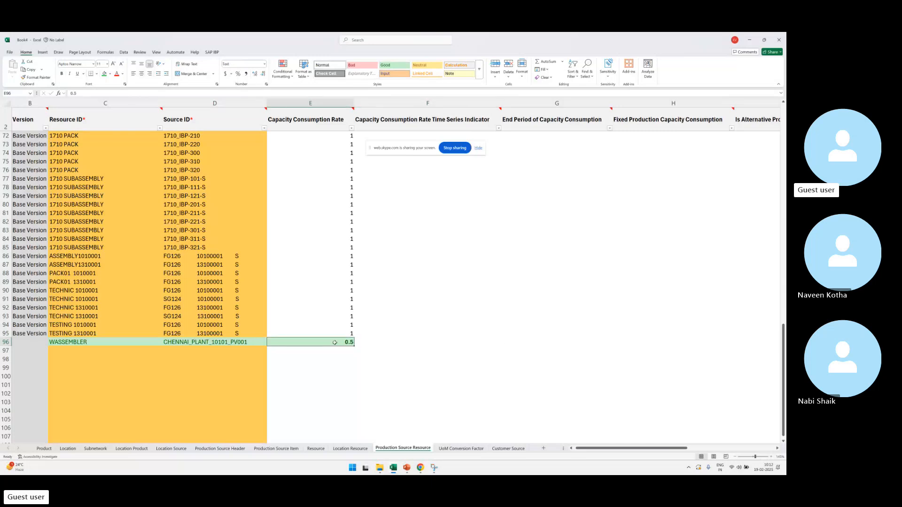
{"action": "left_click", "coordinate": [417, 392]}
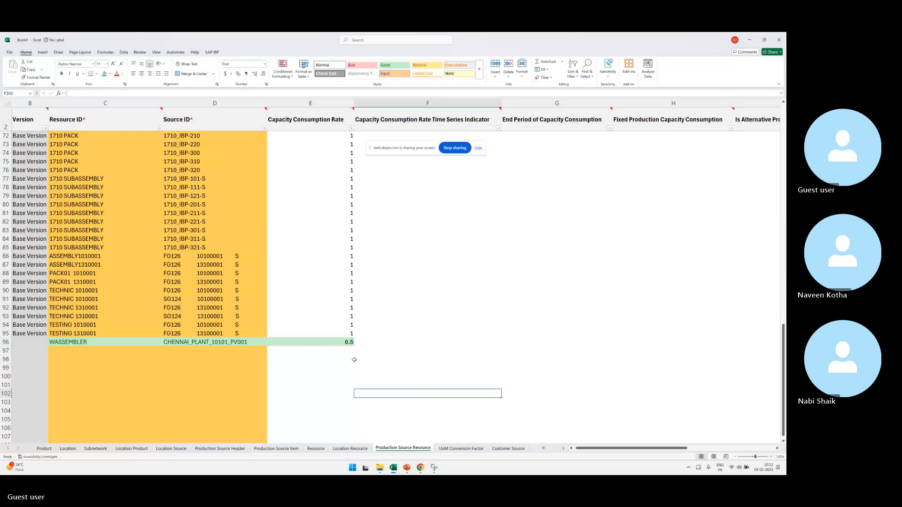
Step: Review the capacity consumption rate against source ID CHENNAI_PLANT_10101_PV001 in the WASSEMBLER row
{"action": "left_click_drag", "start_coordinate": [365, 341], "coordinate": [348, 344]}
{"action": "left_click", "coordinate": [342, 368]}
{"action": "left_click", "coordinate": [238, 344]}
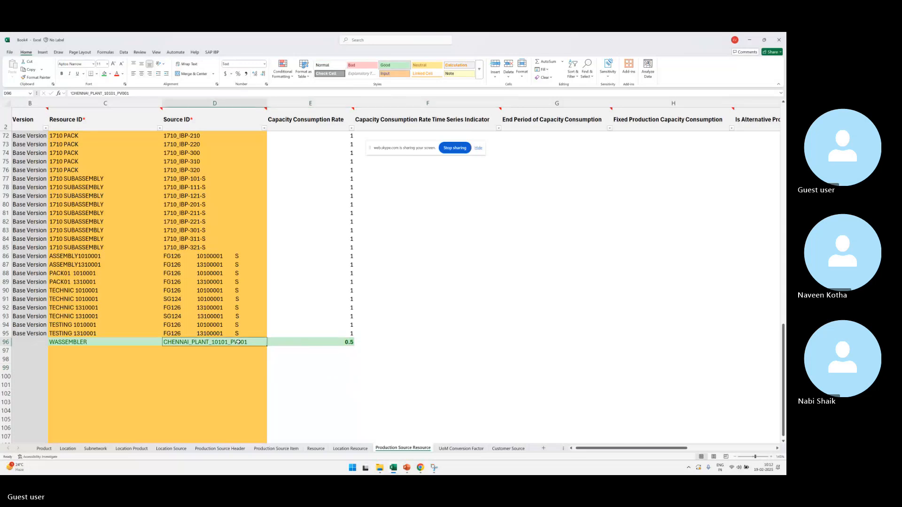
{"action": "left_click", "coordinate": [353, 343]}
{"action": "left_click_drag", "start_coordinate": [372, 343], "coordinate": [351, 343]}
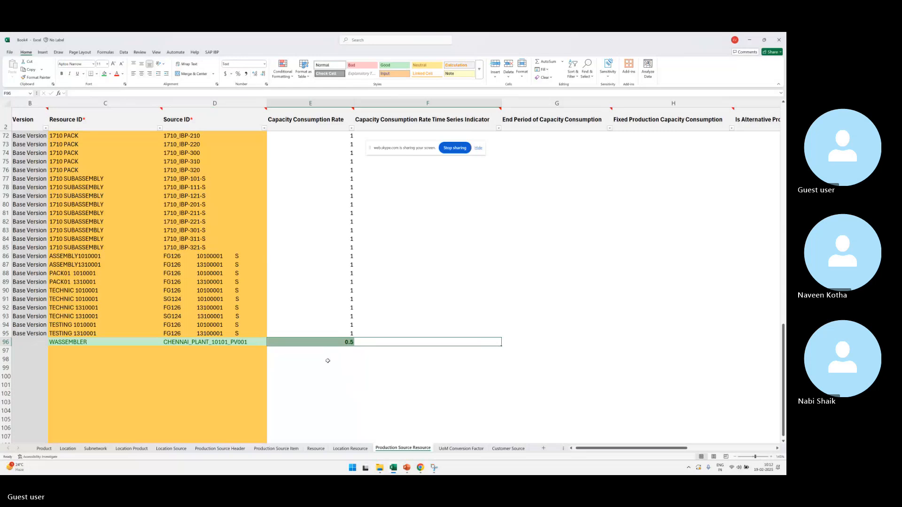
{"action": "left_click", "coordinate": [339, 358]}
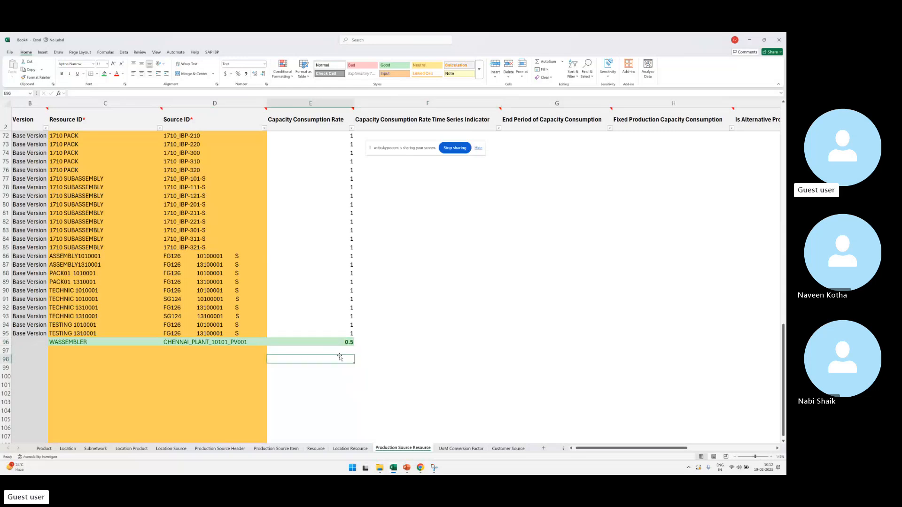
{"action": "left_click", "coordinate": [240, 358]}
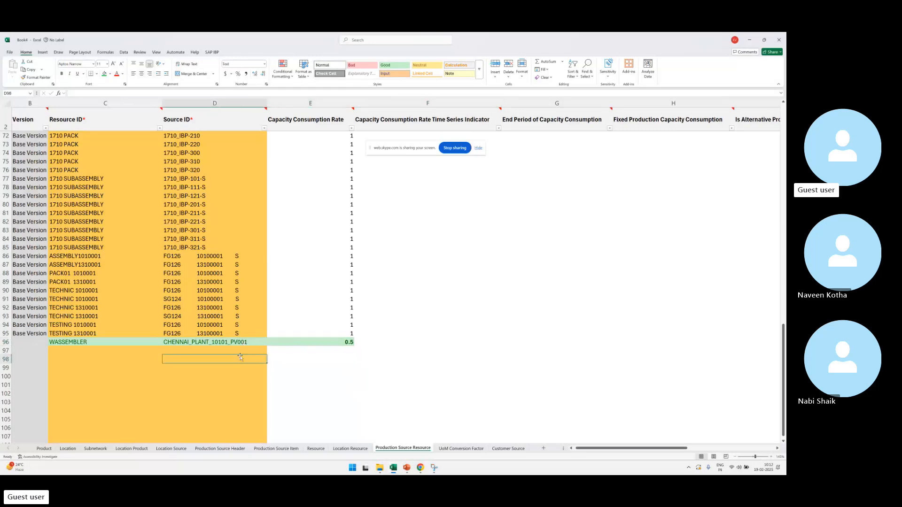
Step: Enter 1 note, 0.5 and hours in cells E98 to G98 below the WASSEMBLER row, and 1000 in cell E99
{"action": "left_click", "coordinate": [239, 343]}
{"action": "left_click", "coordinate": [235, 361]}
{"action": "left_click", "coordinate": [355, 363]}
{"action": "left_click", "coordinate": [292, 362]}
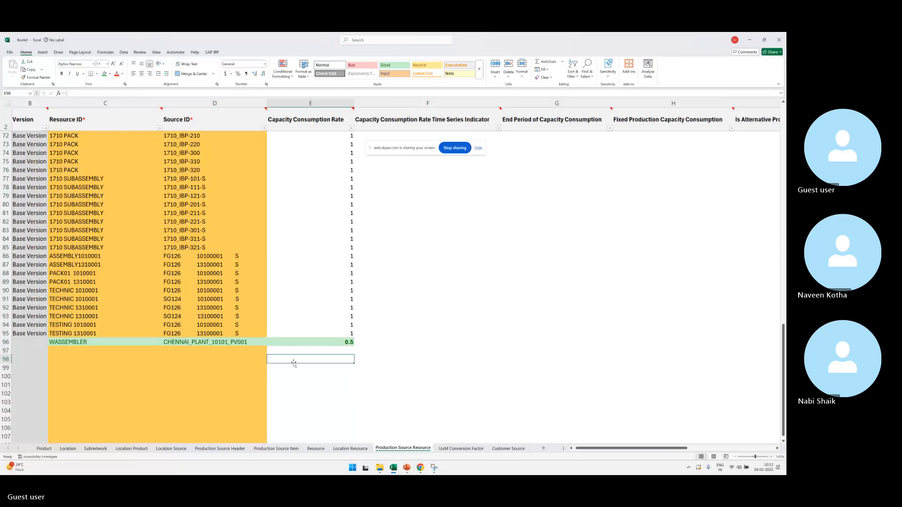
{"action": "type", "text": "1 note"}
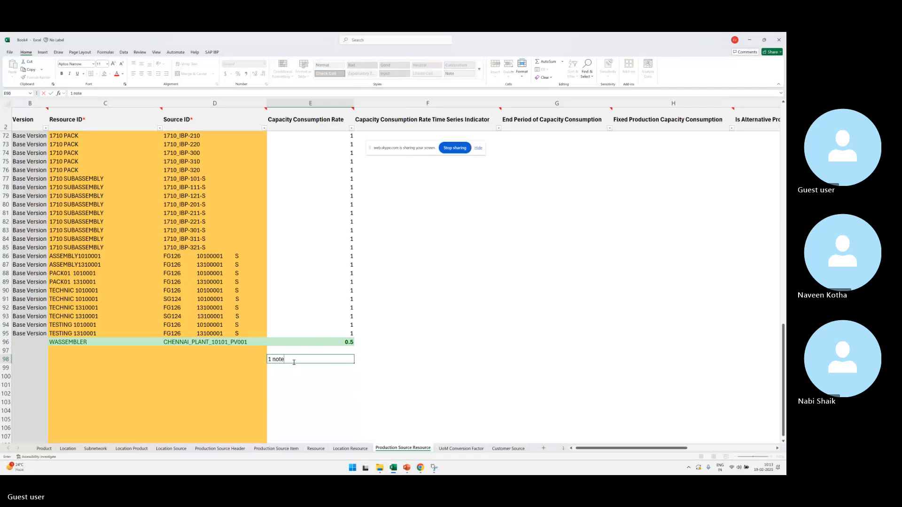
{"action": "key", "text": "Tab"}
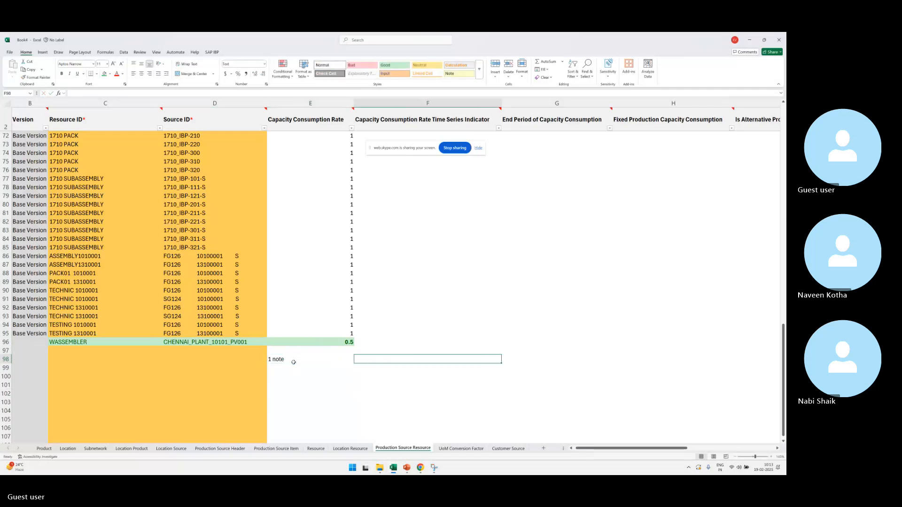
{"action": "type", "text": "0.5"}
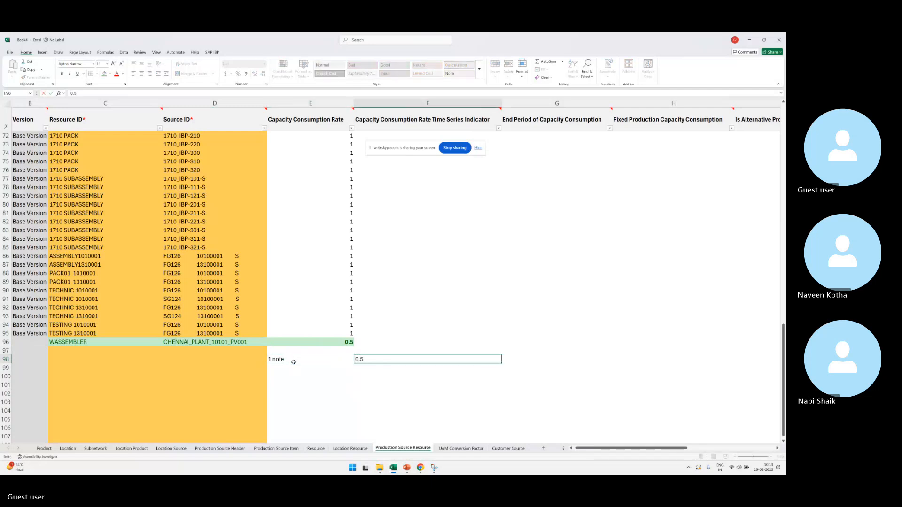
{"action": "key", "text": "Tab"}
{"action": "type", "text": "hour"}
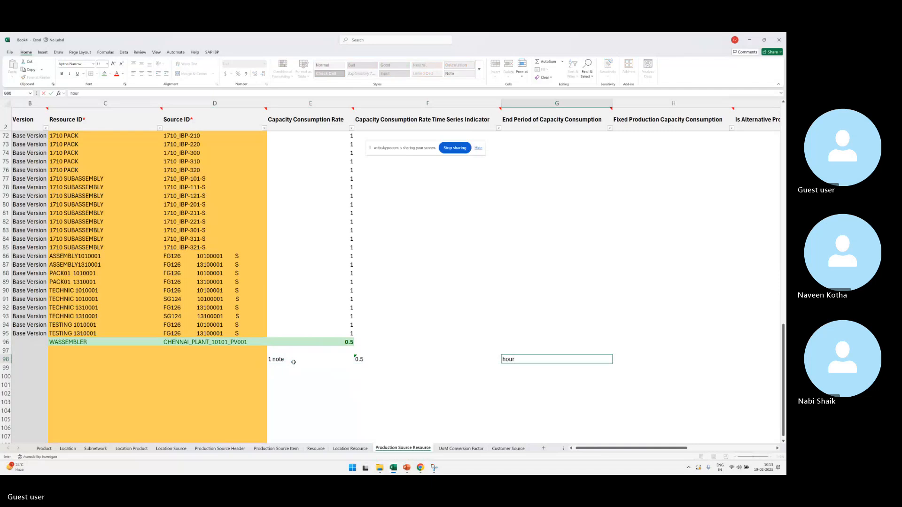
{"action": "type", "text": "s"}
{"action": "key", "text": "Return"}
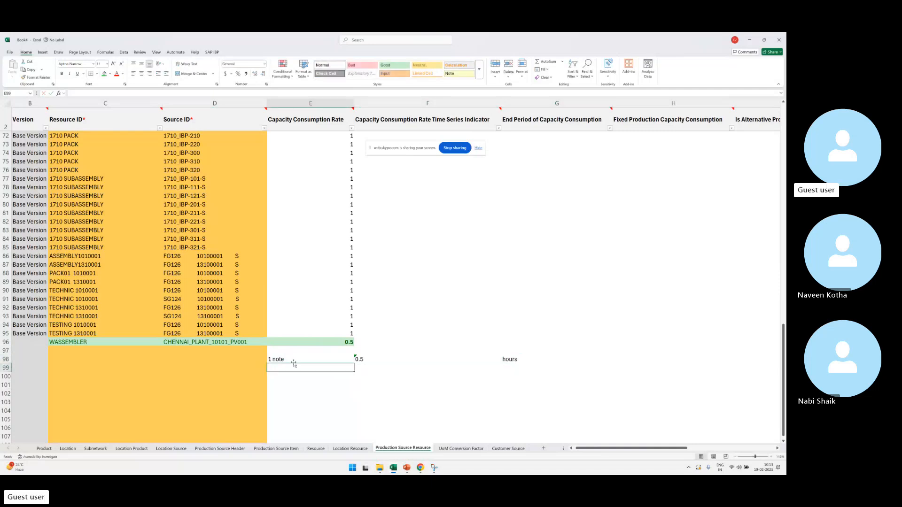
{"action": "type", "text": "1000"}
{"action": "key", "text": "Tab"}
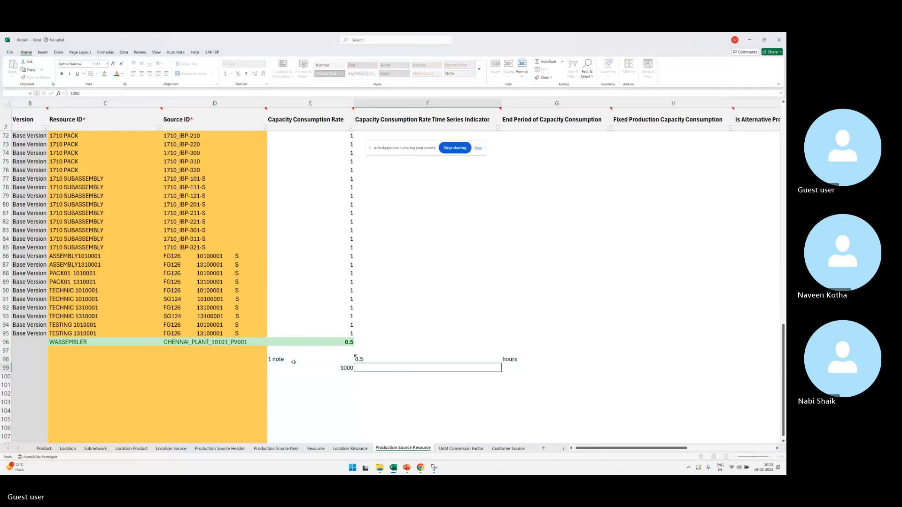
Step: Try to calculate the hours for 1000 units in cell F99 with the formula =E99*F98
{"action": "type", "text": "="}
{"action": "key", "text": "Left"}
{"action": "type", "text": "*"}
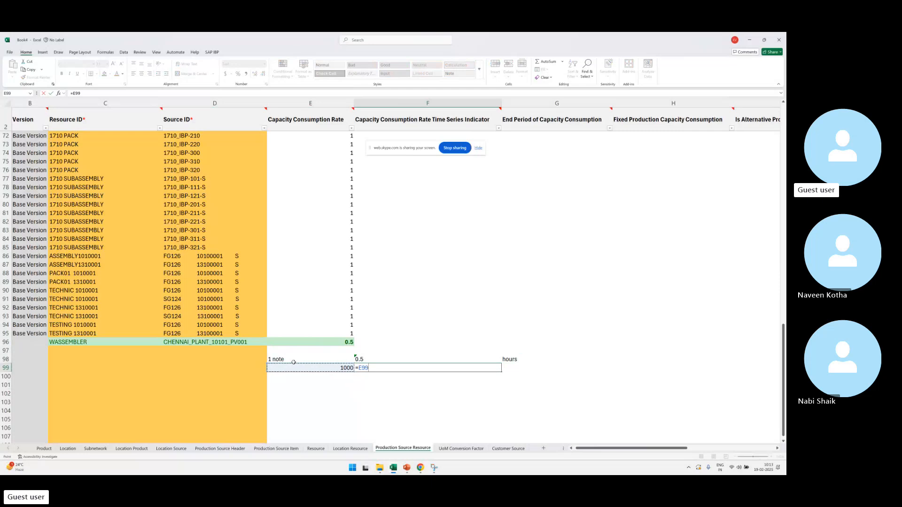
{"action": "key", "text": "Up"}
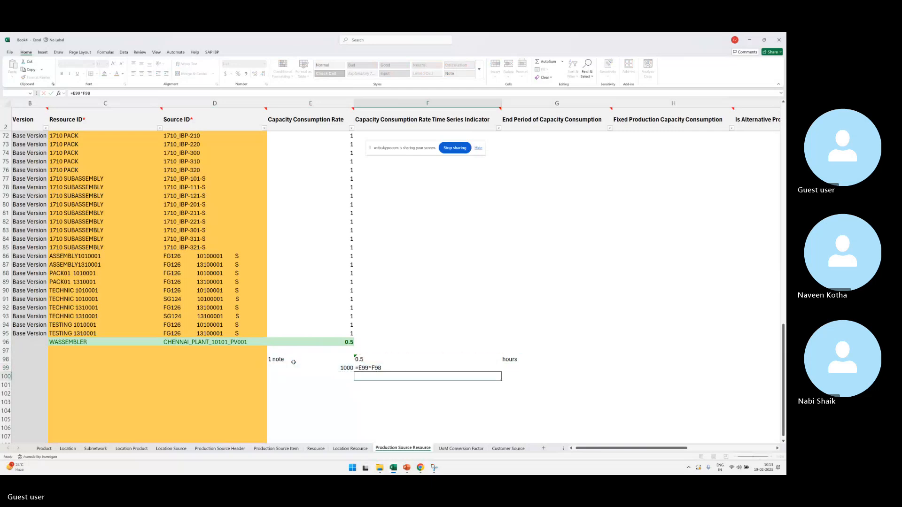
{"action": "key", "text": "Return"}
{"action": "left_click", "coordinate": [369, 368]}
{"action": "left_click", "coordinate": [346, 368]}
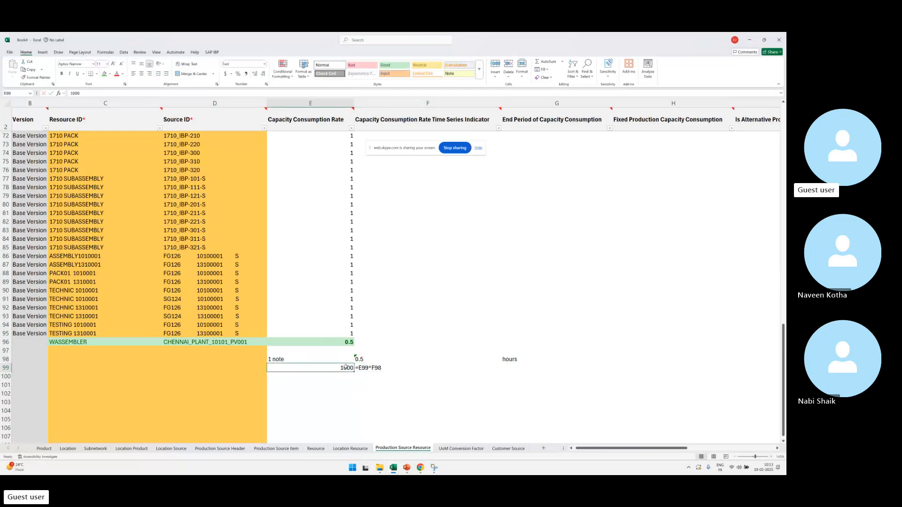
Step: Replace the content of cell F99, next to the quantity 1000, with the value 500
{"action": "left_click", "coordinate": [367, 358]}
{"action": "left_click", "coordinate": [365, 366]}
{"action": "type", "text": "500"}
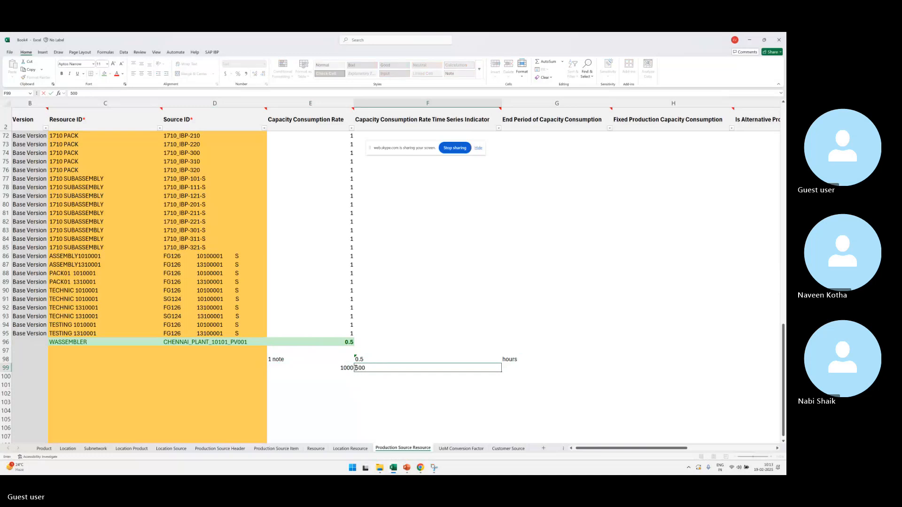
{"action": "key", "text": "Return"}
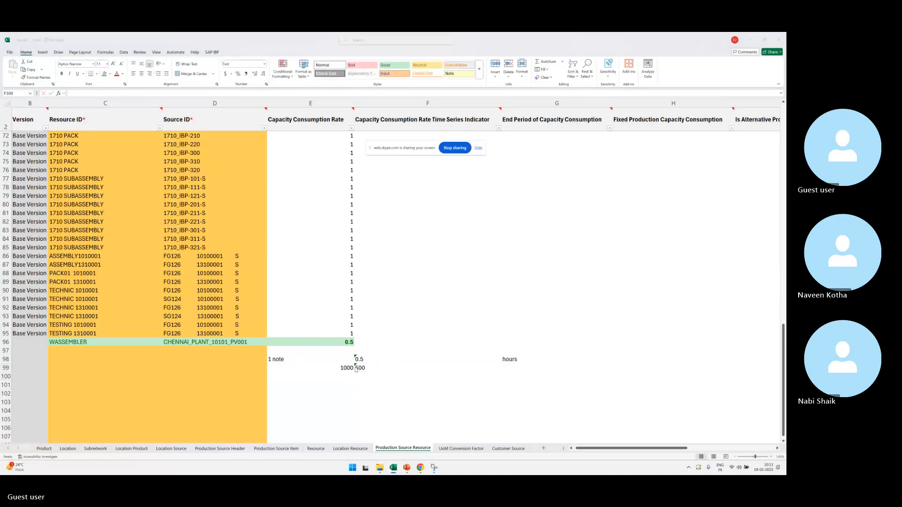
Step: Switch to the SOP 050 Supply Plan Heuristic workbook and fill the Capacity Utilization label on the Capacity sheet with dark olive green
{"action": "key", "text": "alt+Tab"}
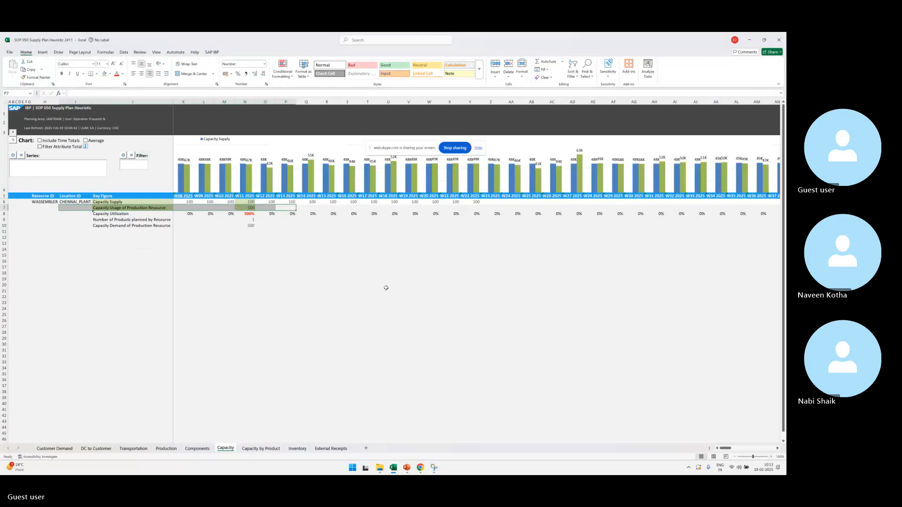
{"action": "left_click", "coordinate": [330, 208]}
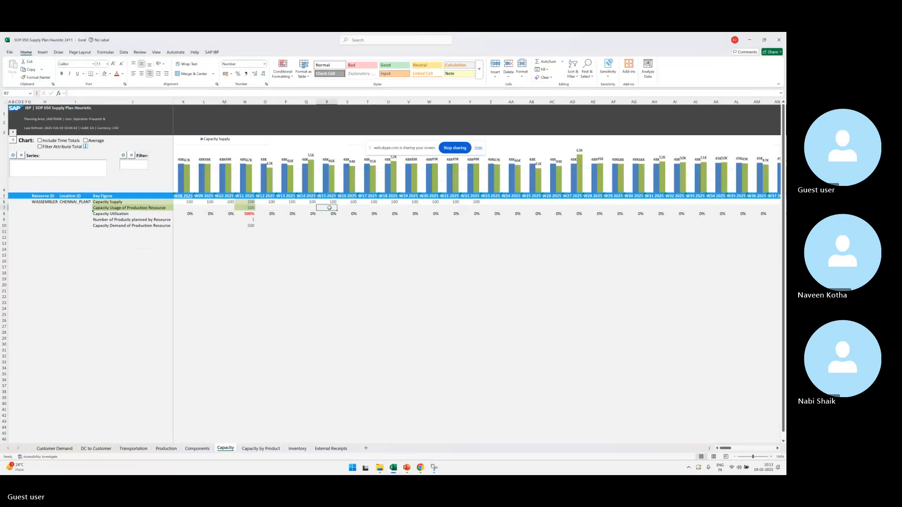
{"action": "left_click", "coordinate": [254, 209]}
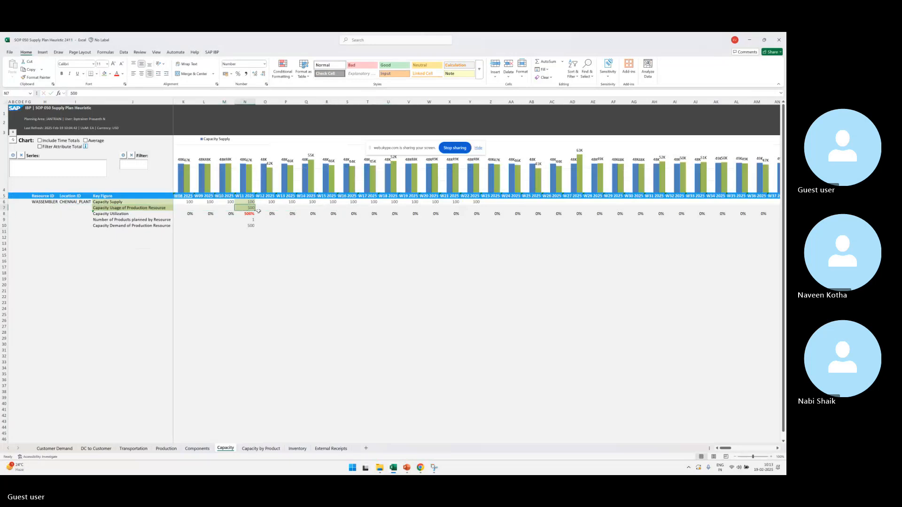
{"action": "left_click", "coordinate": [118, 213]}
{"action": "left_click", "coordinate": [111, 74]}
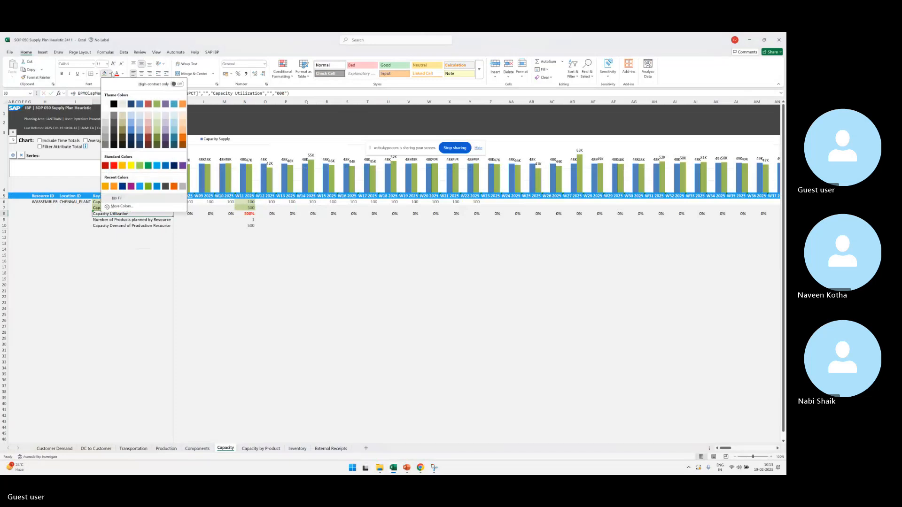
{"action": "left_click", "coordinate": [156, 136]}
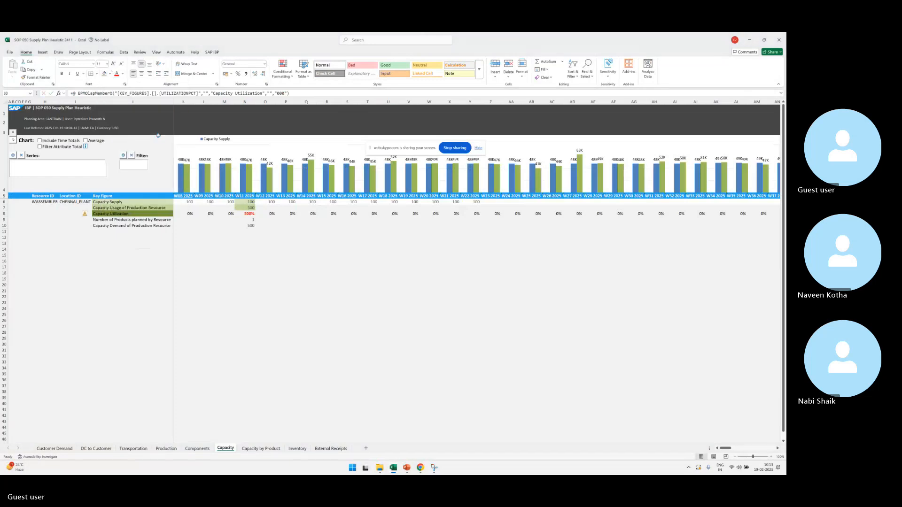
Step: Examine WASSEMBLER's capacity utilization against its capacity supply, usage and demand for week W11 2025
{"action": "left_click", "coordinate": [251, 214]}
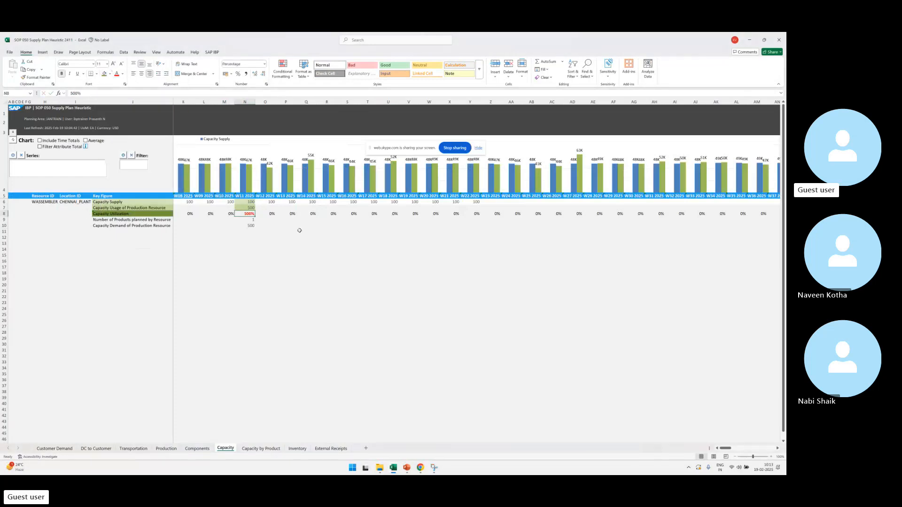
{"action": "left_click", "coordinate": [119, 203]}
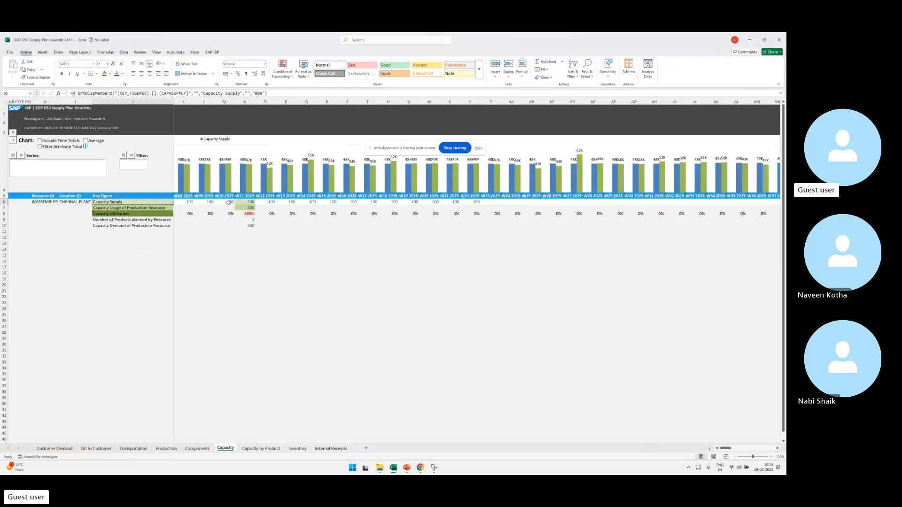
{"action": "left_click", "coordinate": [236, 201]}
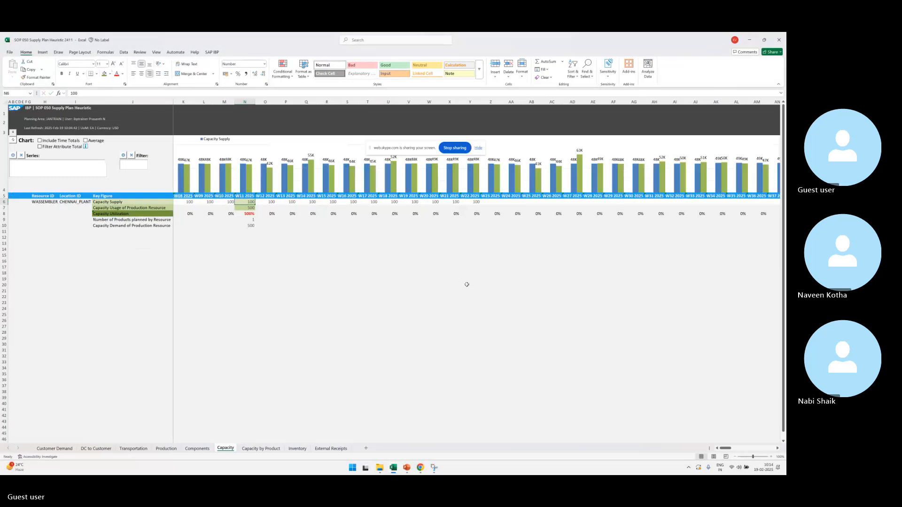
{"action": "left_click", "coordinate": [243, 227]}
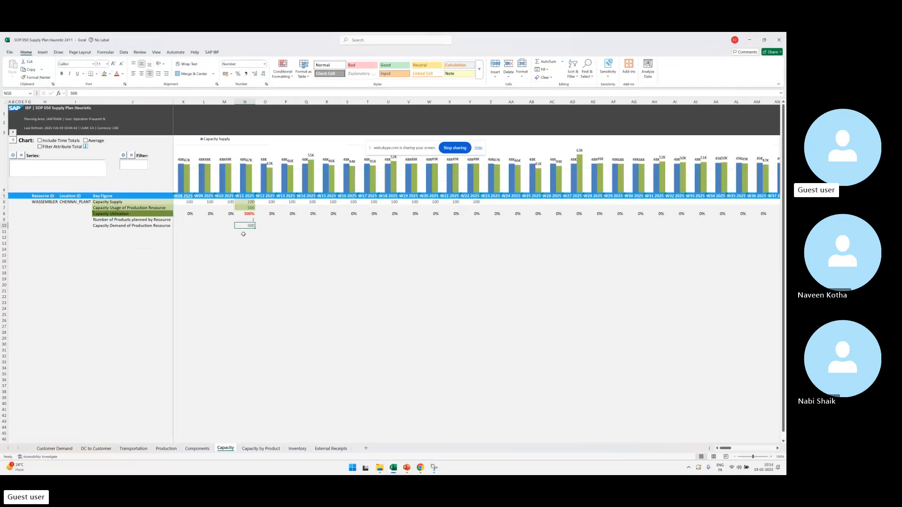
{"action": "left_click_drag", "start_coordinate": [244, 234], "coordinate": [241, 200]}
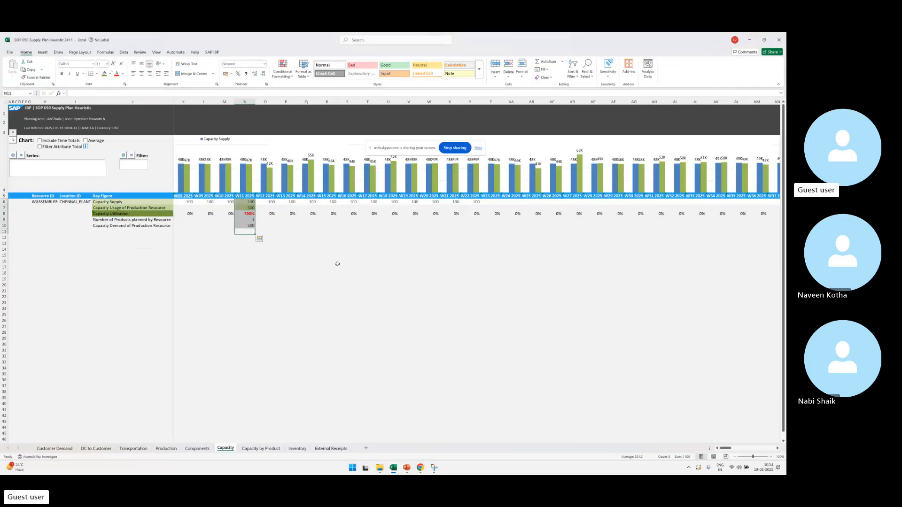
{"action": "left_click", "coordinate": [338, 264]}
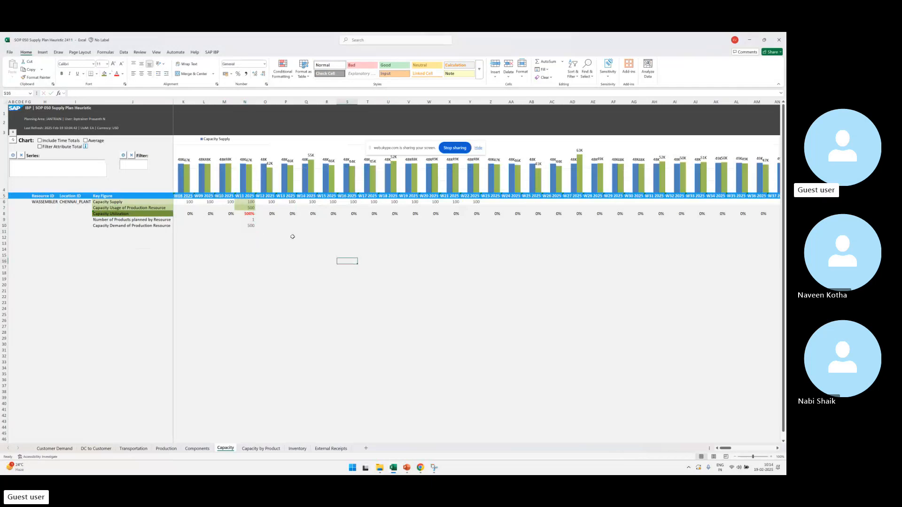
{"action": "left_click", "coordinate": [246, 196]}
{"action": "left_click", "coordinate": [246, 196]}
{"action": "left_click_drag", "start_coordinate": [247, 225], "coordinate": [249, 196]}
{"action": "left_click", "coordinate": [278, 244]}
{"action": "left_click_drag", "start_coordinate": [251, 249], "coordinate": [249, 191]}
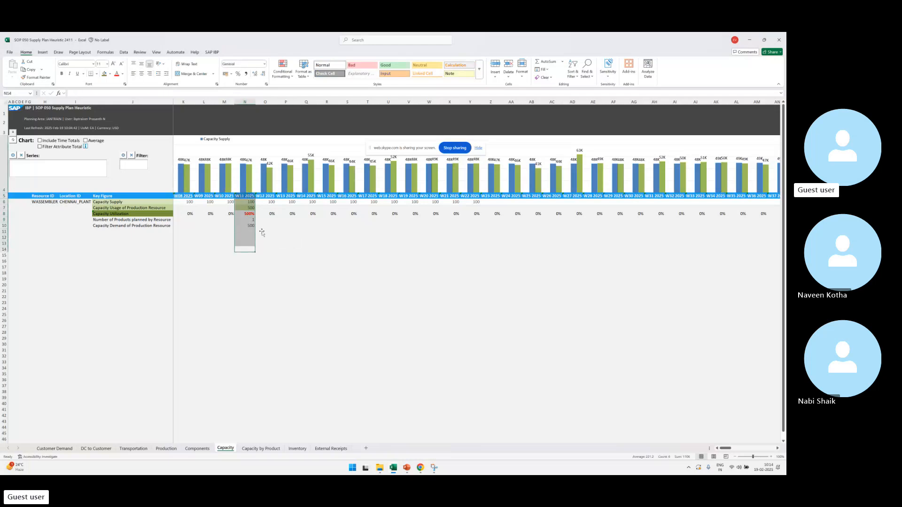
{"action": "left_click", "coordinate": [285, 255]}
{"action": "left_click", "coordinate": [140, 207]}
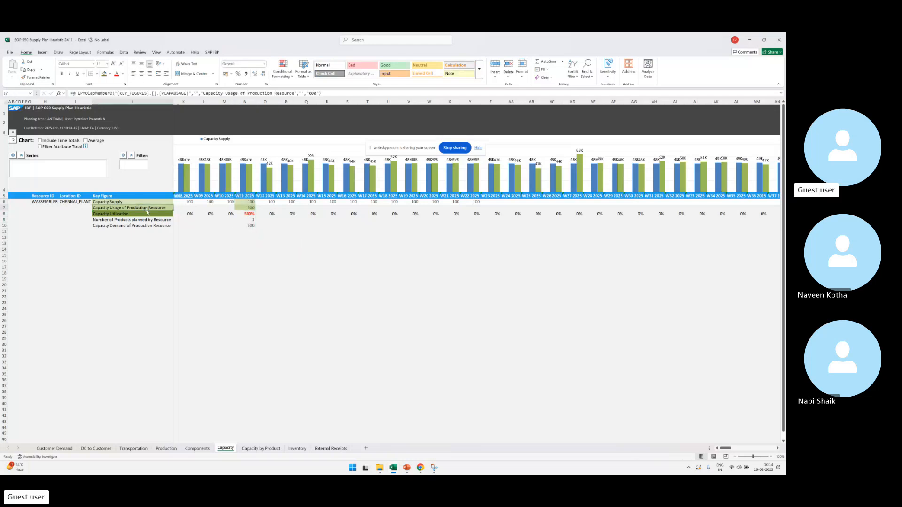
Step: Open the Capacity by Product sheet and fill the resource ID WASSEMBLER at CHENNAI_PLANT with light aqua
{"action": "left_click", "coordinate": [271, 449]}
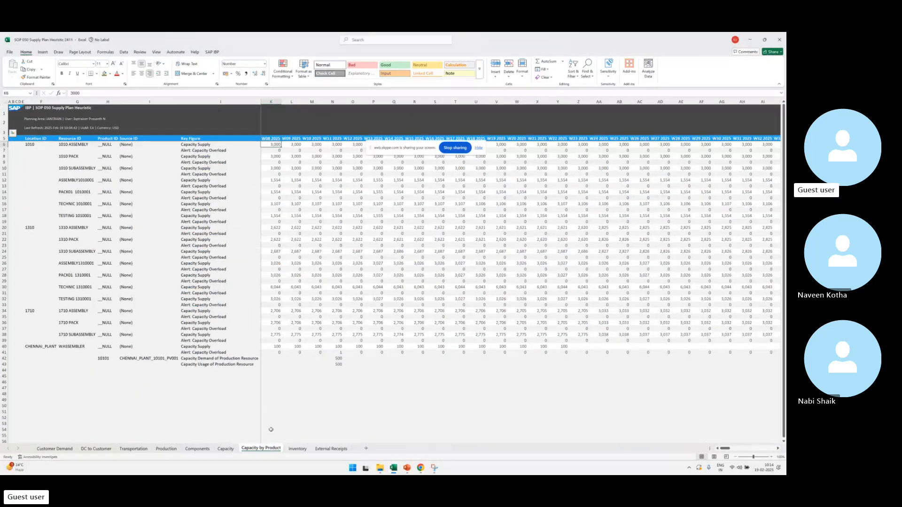
{"action": "scroll", "coordinate": [323, 395], "scroll_direction": "down", "scroll_amount": 1}
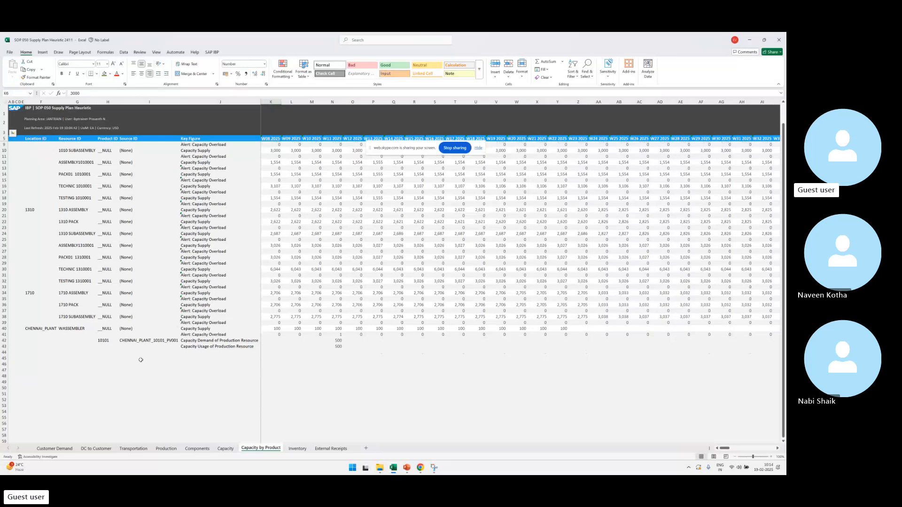
{"action": "left_click", "coordinate": [70, 328]}
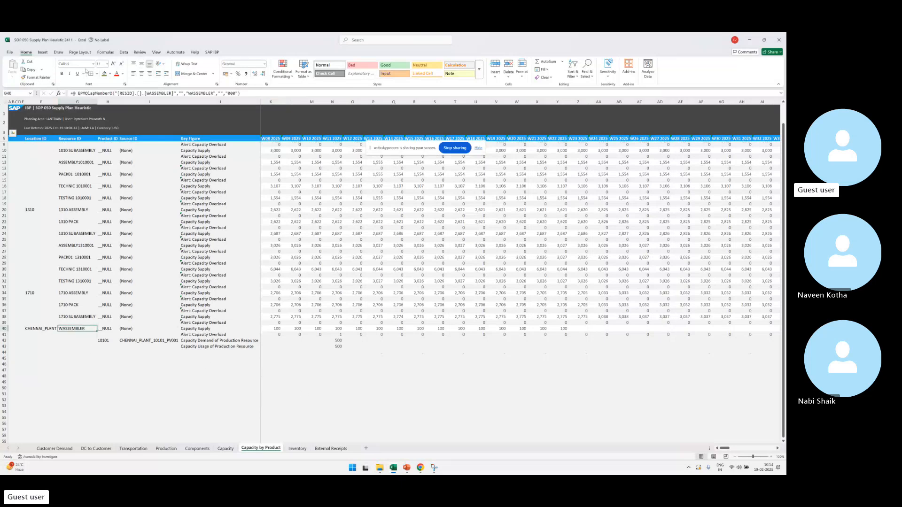
{"action": "left_click", "coordinate": [111, 74]}
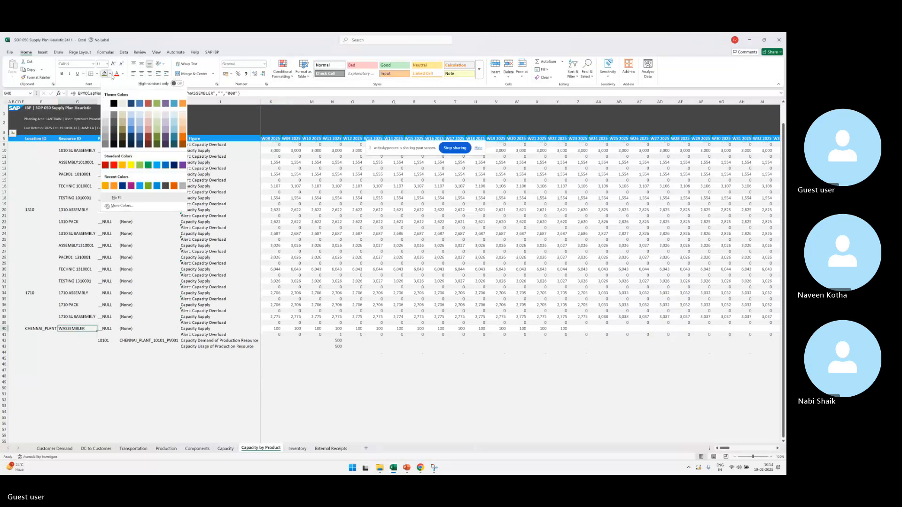
{"action": "left_click", "coordinate": [176, 118]}
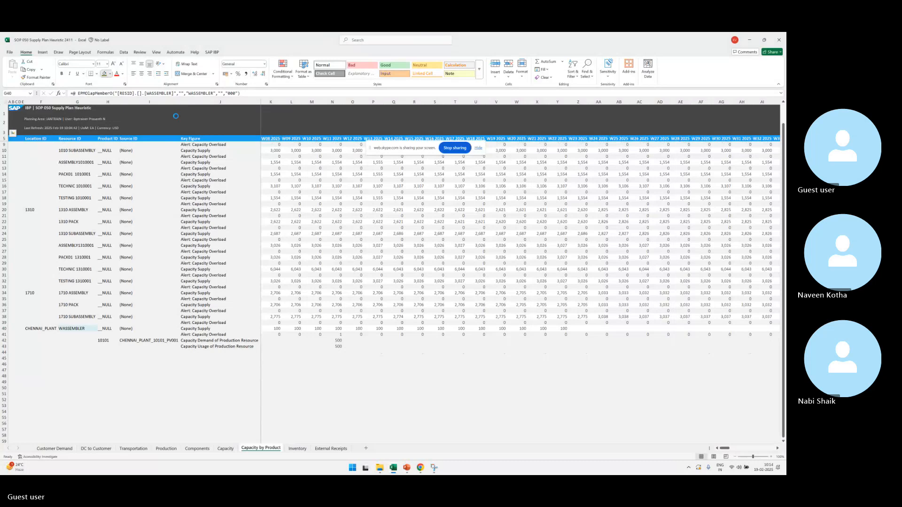
Step: Fill product ID 10101 under the WASSEMBLER resource with a medium aqua shade
{"action": "left_click", "coordinate": [107, 340]}
{"action": "left_click", "coordinate": [110, 74]}
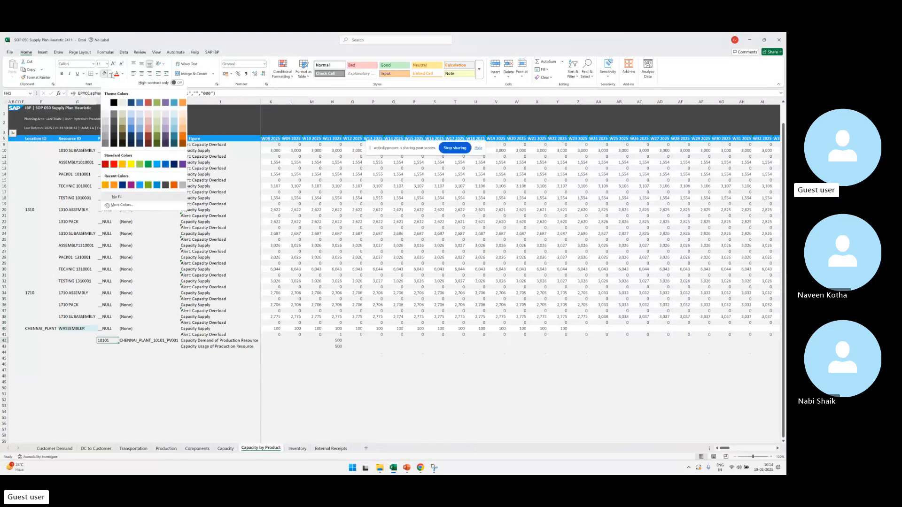
{"action": "left_click", "coordinate": [173, 125]}
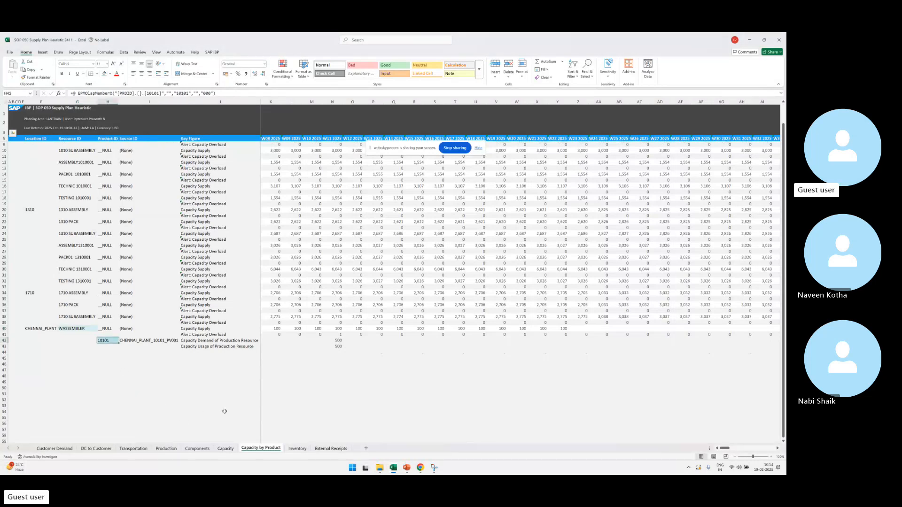
Step: Apply the same aqua fill to product 10101's Capacity Usage of Production Resource label and its W11 2025 value
{"action": "left_click", "coordinate": [239, 346]}
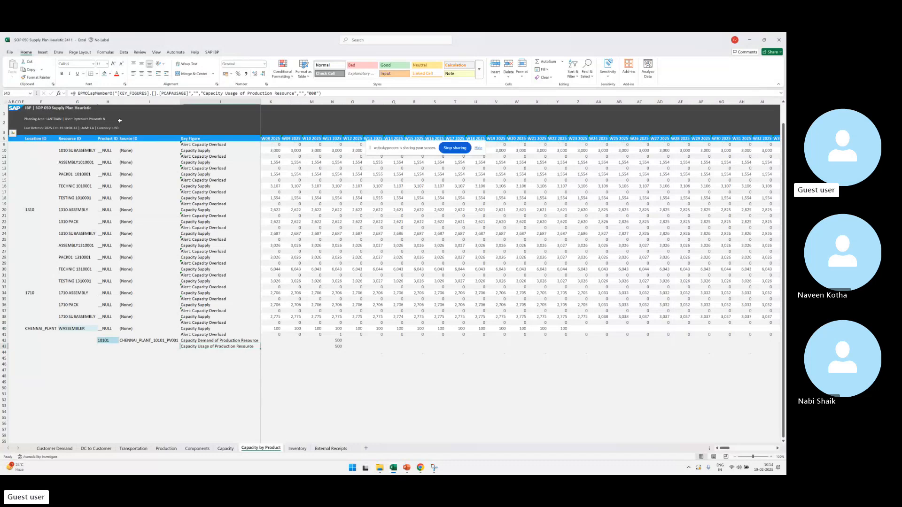
{"action": "left_click", "coordinate": [105, 73]}
{"action": "left_click", "coordinate": [332, 346]}
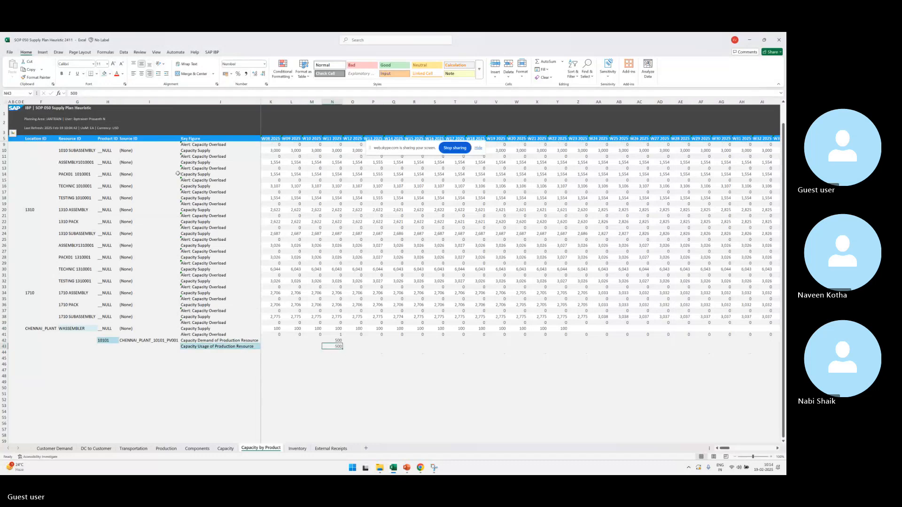
{"action": "left_click", "coordinate": [104, 74]}
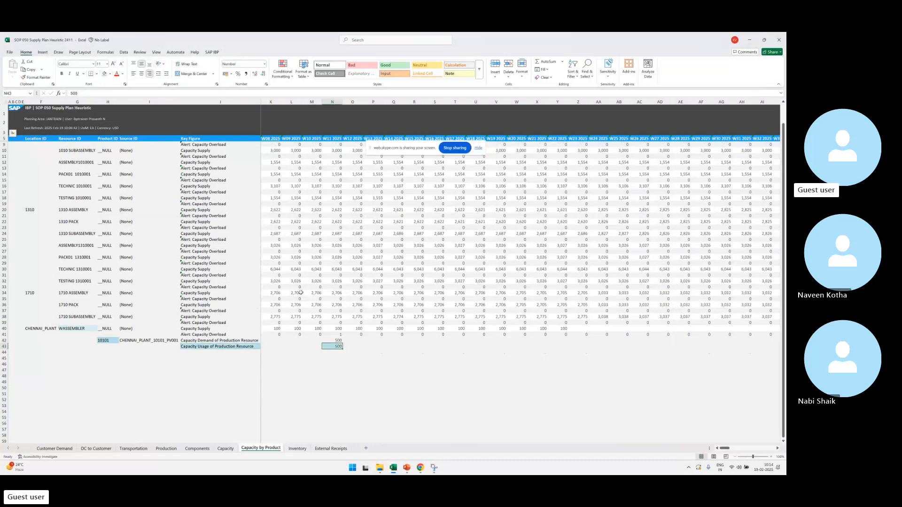
Step: Examine the CHENNAI_PLANT rows on the Capacity by Product sheet, relating resource WASSEMBLER to product 10101 and its production source
{"action": "scroll", "coordinate": [38, 288], "scroll_direction": "down", "scroll_amount": 3}
{"action": "left_click_drag", "start_coordinate": [41, 280], "coordinate": [340, 300]}
{"action": "left_click", "coordinate": [271, 346]}
{"action": "left_click_drag", "start_coordinate": [120, 405], "coordinate": [115, 275]}
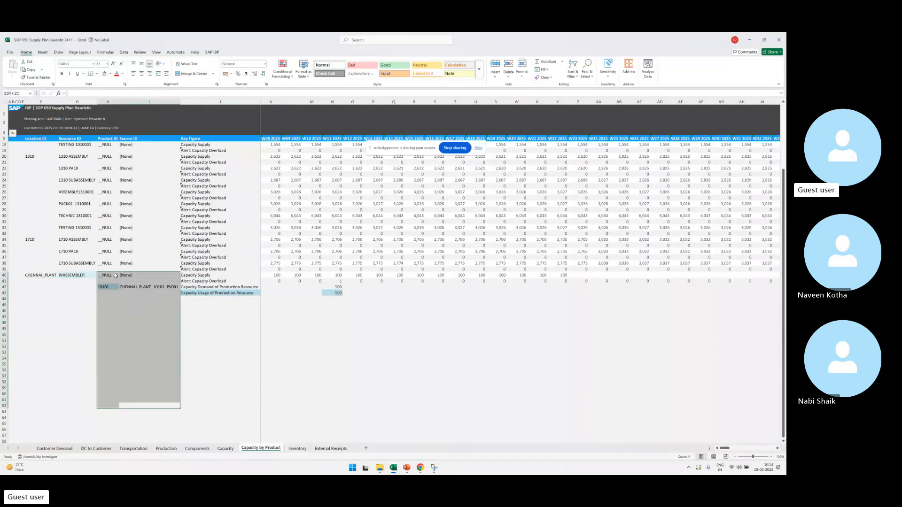
{"action": "left_click", "coordinate": [77, 275]}
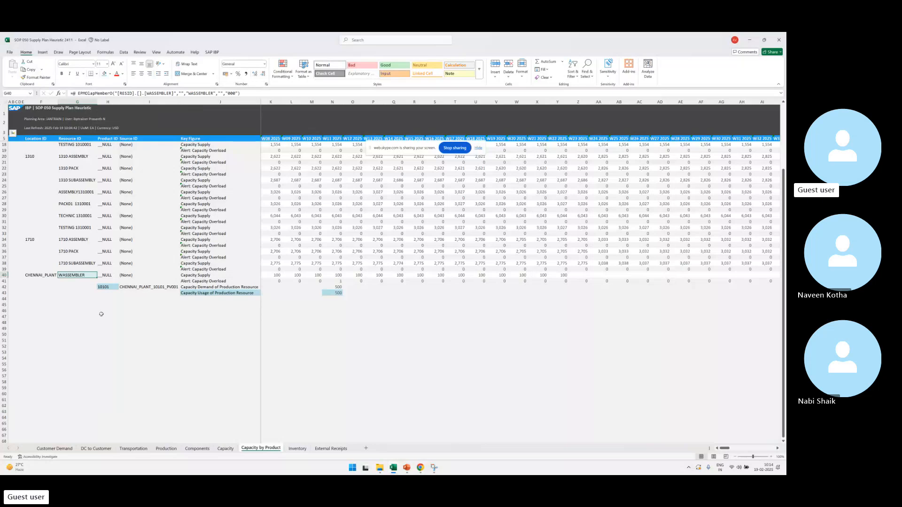
{"action": "left_click_drag", "start_coordinate": [107, 287], "coordinate": [108, 400]}
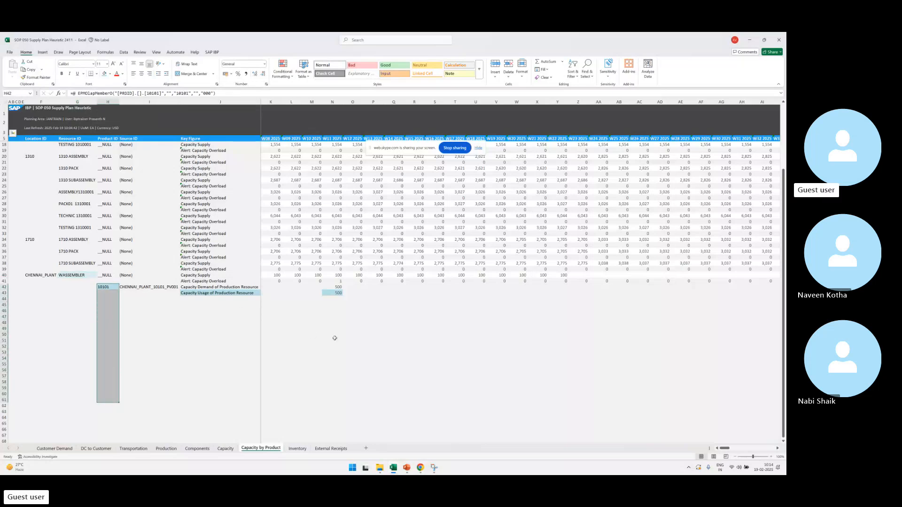
{"action": "left_click", "coordinate": [334, 338]}
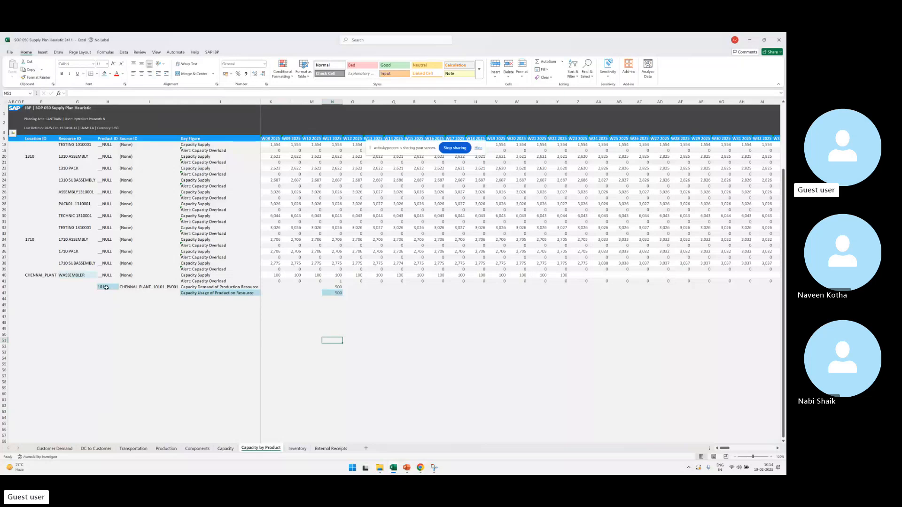
{"action": "left_click_drag", "start_coordinate": [106, 288], "coordinate": [107, 359]}
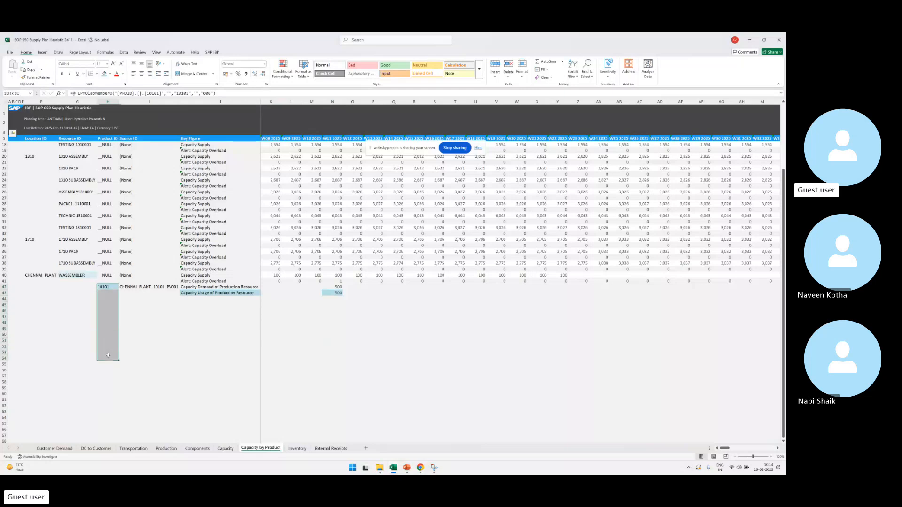
{"action": "left_click", "coordinate": [82, 274]}
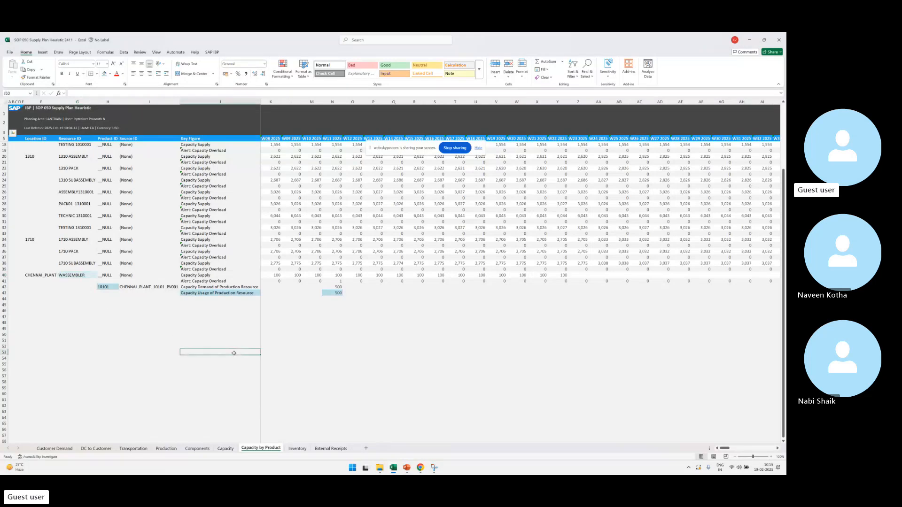
Step: Review the Inventory sheet's key figures for product 10101 at CHENNAI_PLANT and DELHI_WH001, and return to the Customer Demand sheet
{"action": "left_click", "coordinate": [299, 448]}
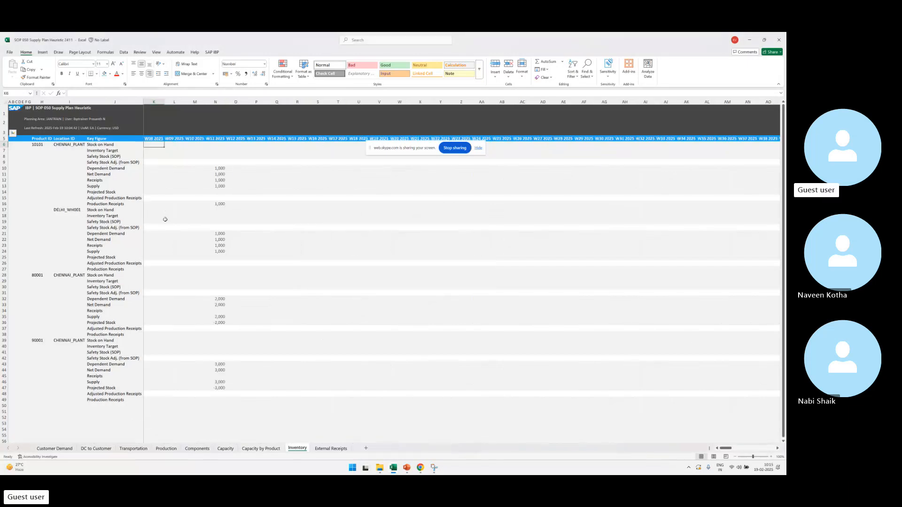
{"action": "left_click_drag", "start_coordinate": [212, 169], "coordinate": [182, 194]}
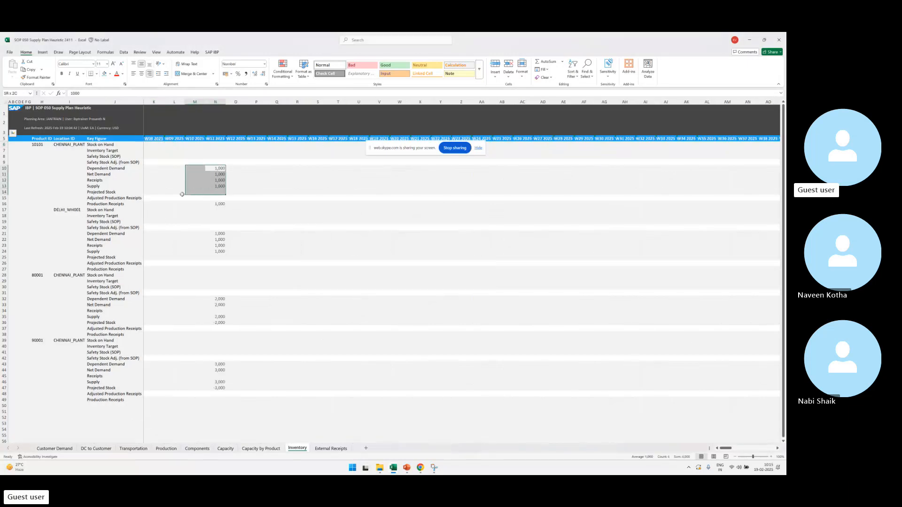
{"action": "left_click", "coordinate": [114, 209]}
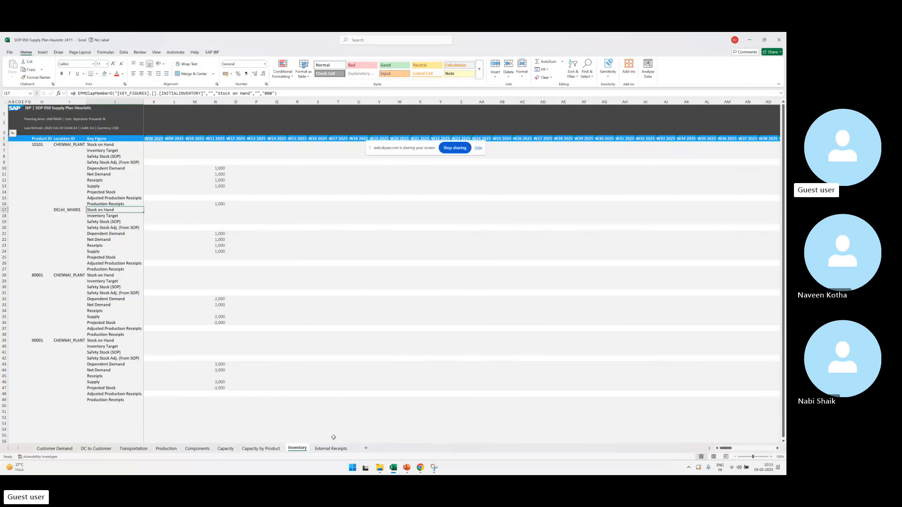
{"action": "left_click", "coordinate": [55, 448]}
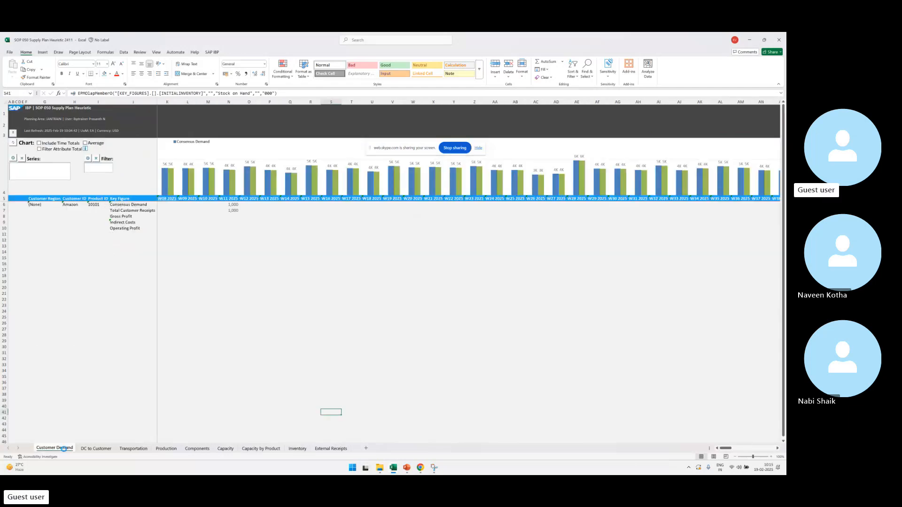
{"action": "left_click", "coordinate": [255, 342]}
Step: Switch to the running PowerPoint slide show and end it, keeping the ink annotations
{"action": "mouse_move", "coordinate": [406, 467]}
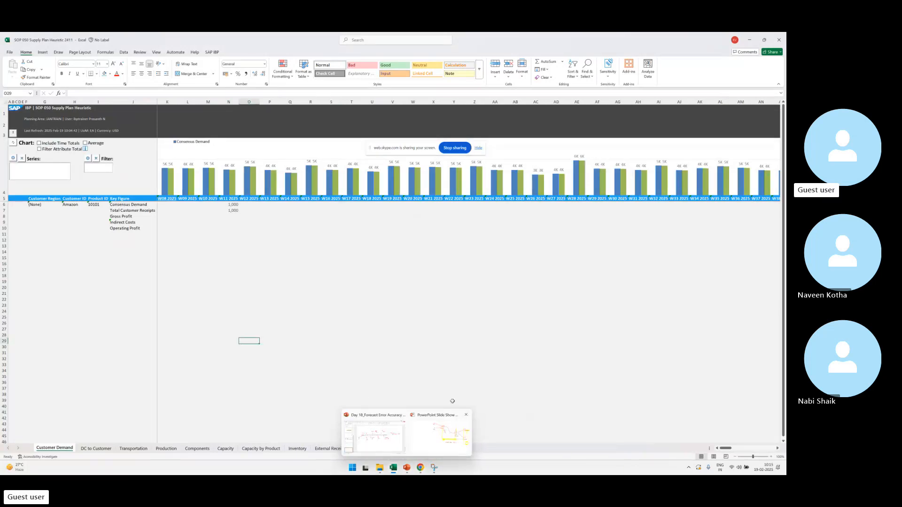
{"action": "left_click", "coordinate": [440, 435]}
{"action": "right_click", "coordinate": [308, 409]}
{"action": "left_click", "coordinate": [333, 401]}
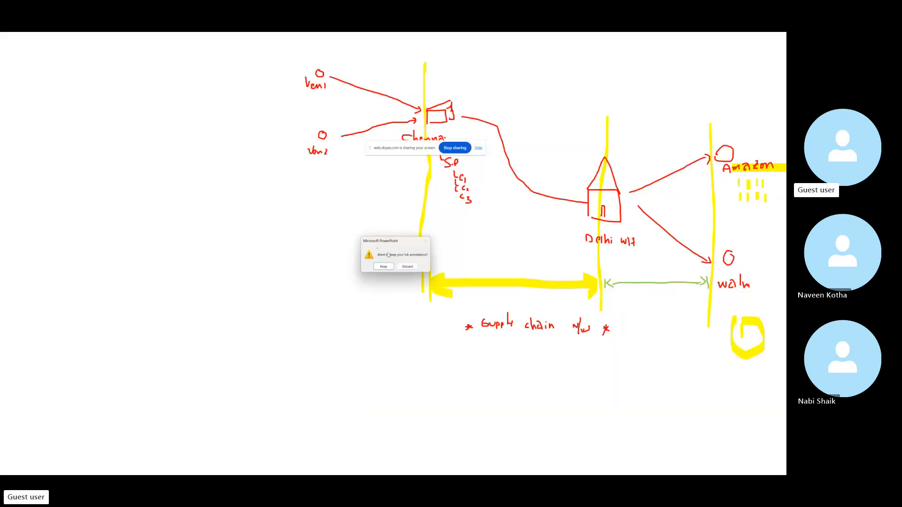
{"action": "left_click", "coordinate": [384, 266]}
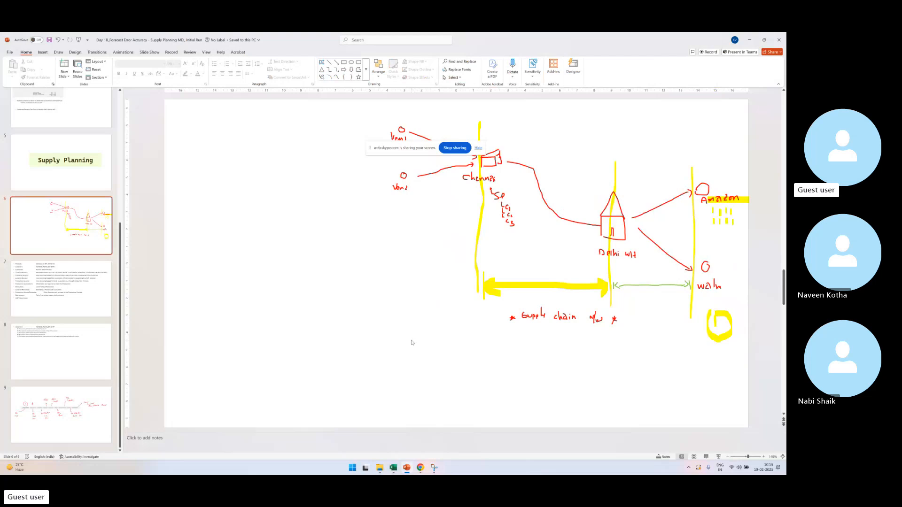
Step: Remove the yellow and green ink markings from the supply chain network diagram, and open the last slide
{"action": "left_click", "coordinate": [540, 289]}
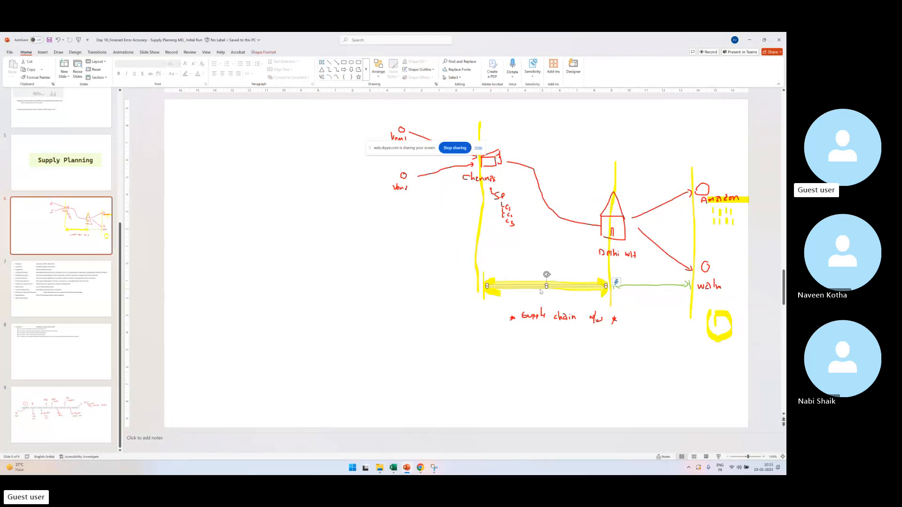
{"action": "left_click", "coordinate": [503, 355]}
{"action": "key", "text": "End"}
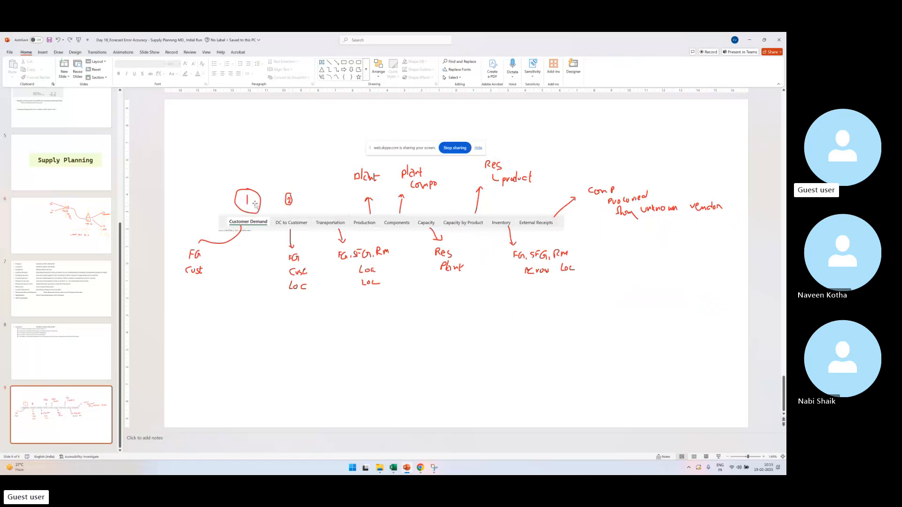
Step: Review the deck from the Forecast Errors title through the Supply Planning section to the annotated planning sheet overview on slide 9
{"action": "left_click", "coordinate": [87, 216]}
{"action": "scroll", "coordinate": [87, 214], "scroll_direction": "up", "scroll_amount": 3}
{"action": "scroll", "coordinate": [87, 214], "scroll_direction": "up", "scroll_amount": 3}
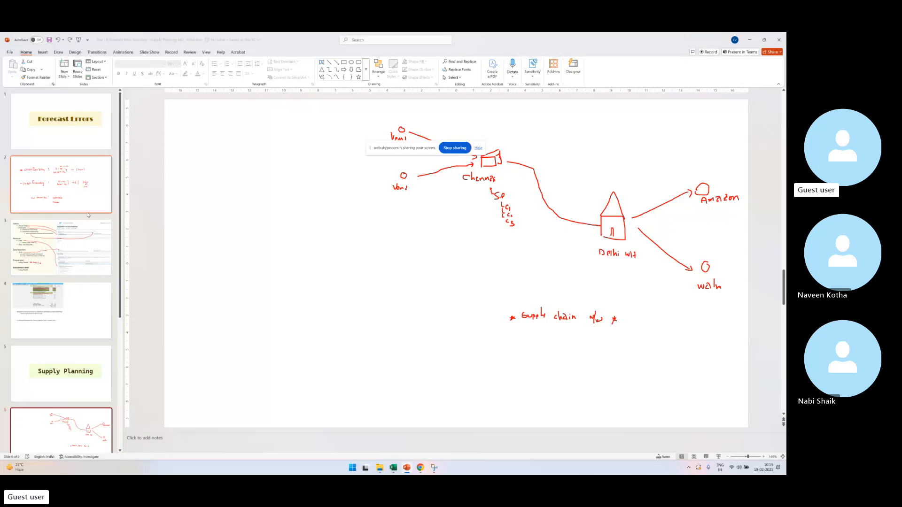
{"action": "left_click", "coordinate": [94, 143]}
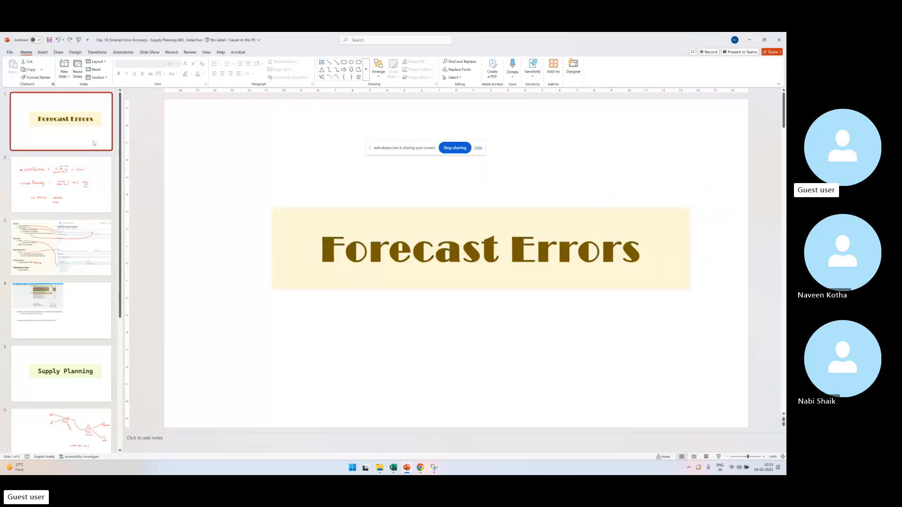
{"action": "left_click", "coordinate": [88, 353]}
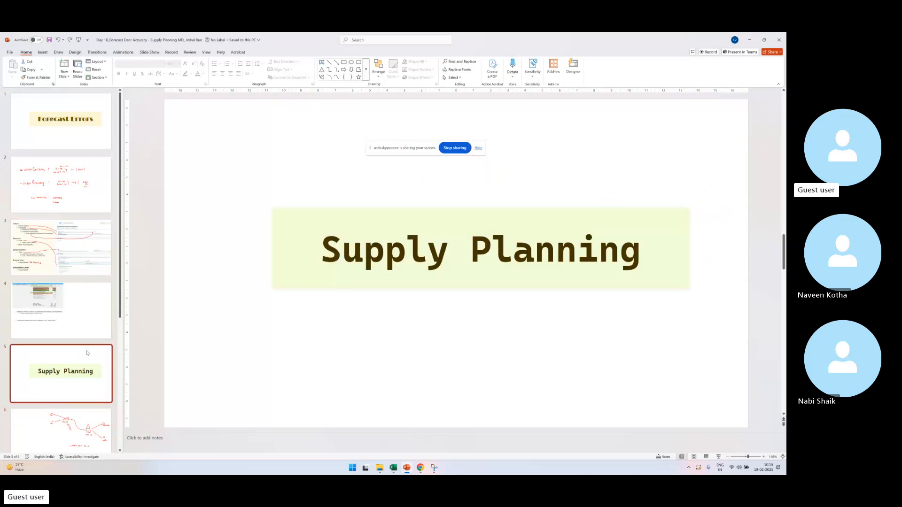
{"action": "scroll", "coordinate": [85, 372], "scroll_direction": "down", "scroll_amount": 5}
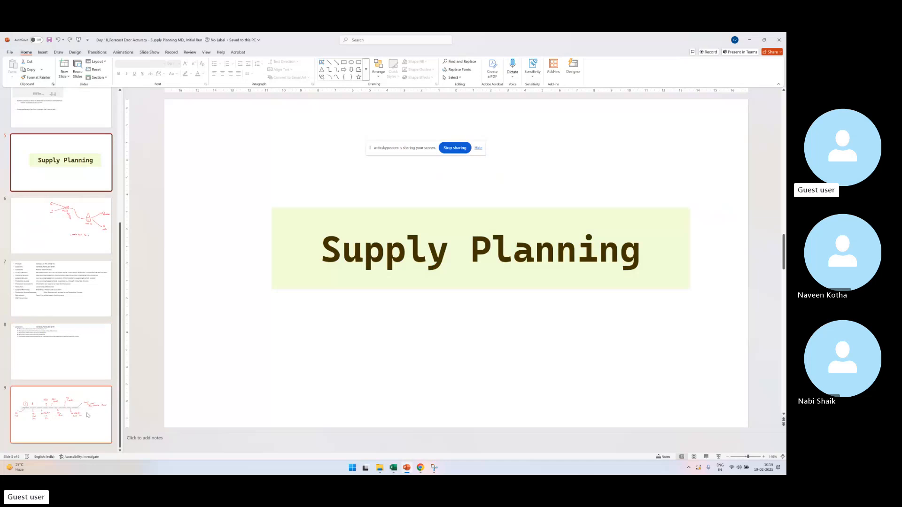
{"action": "left_click", "coordinate": [88, 415]}
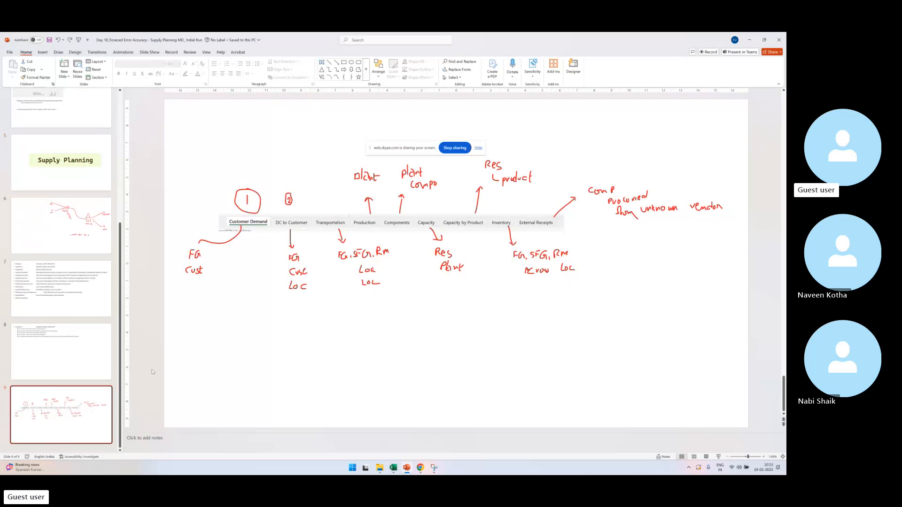
Step: Show the supply chain network diagram on slide 6 clear of the screen-sharing bar, and stop sharing the screen
{"action": "left_click", "coordinate": [61, 226]}
{"action": "left_click", "coordinate": [603, 220]}
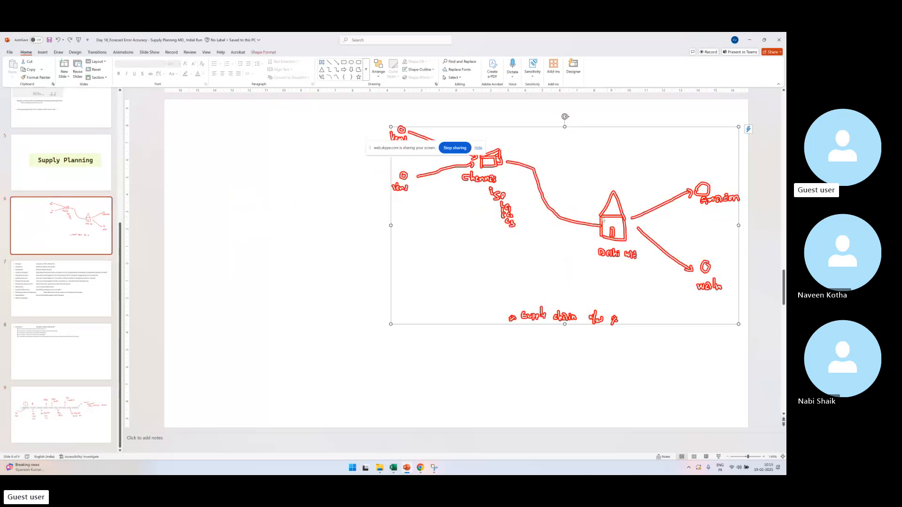
{"action": "left_click_drag", "start_coordinate": [419, 150], "coordinate": [260, 159]}
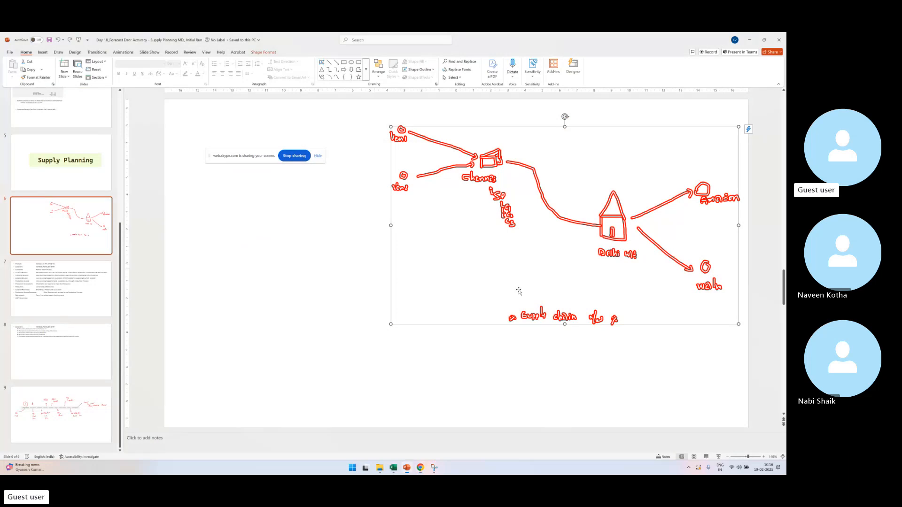
{"action": "left_click", "coordinate": [569, 350]}
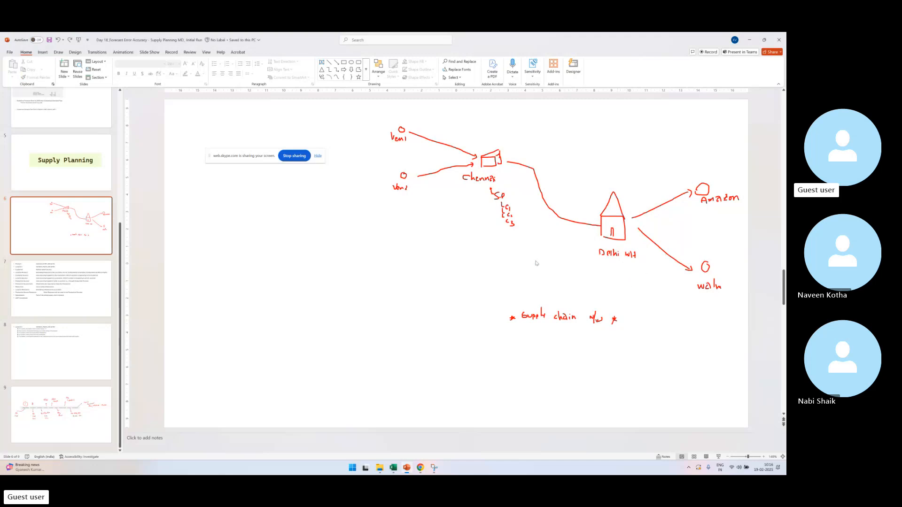
{"action": "left_click", "coordinate": [294, 156]}
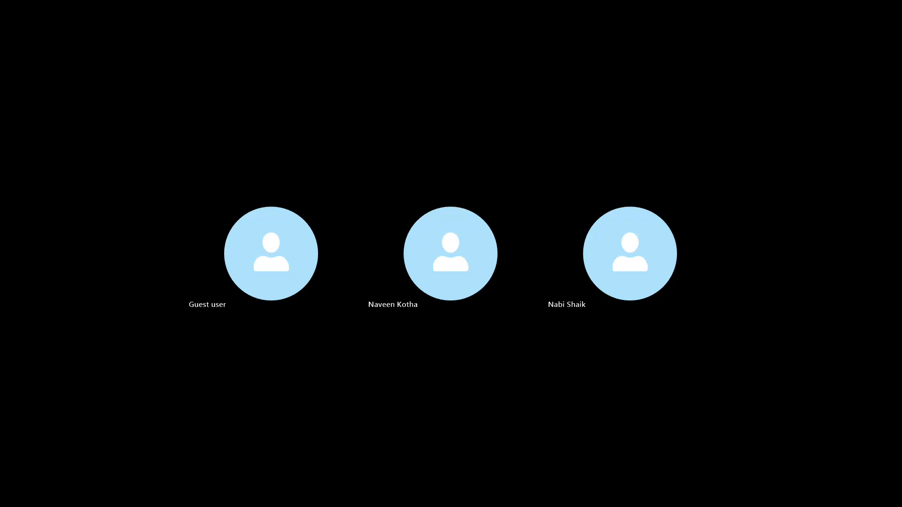